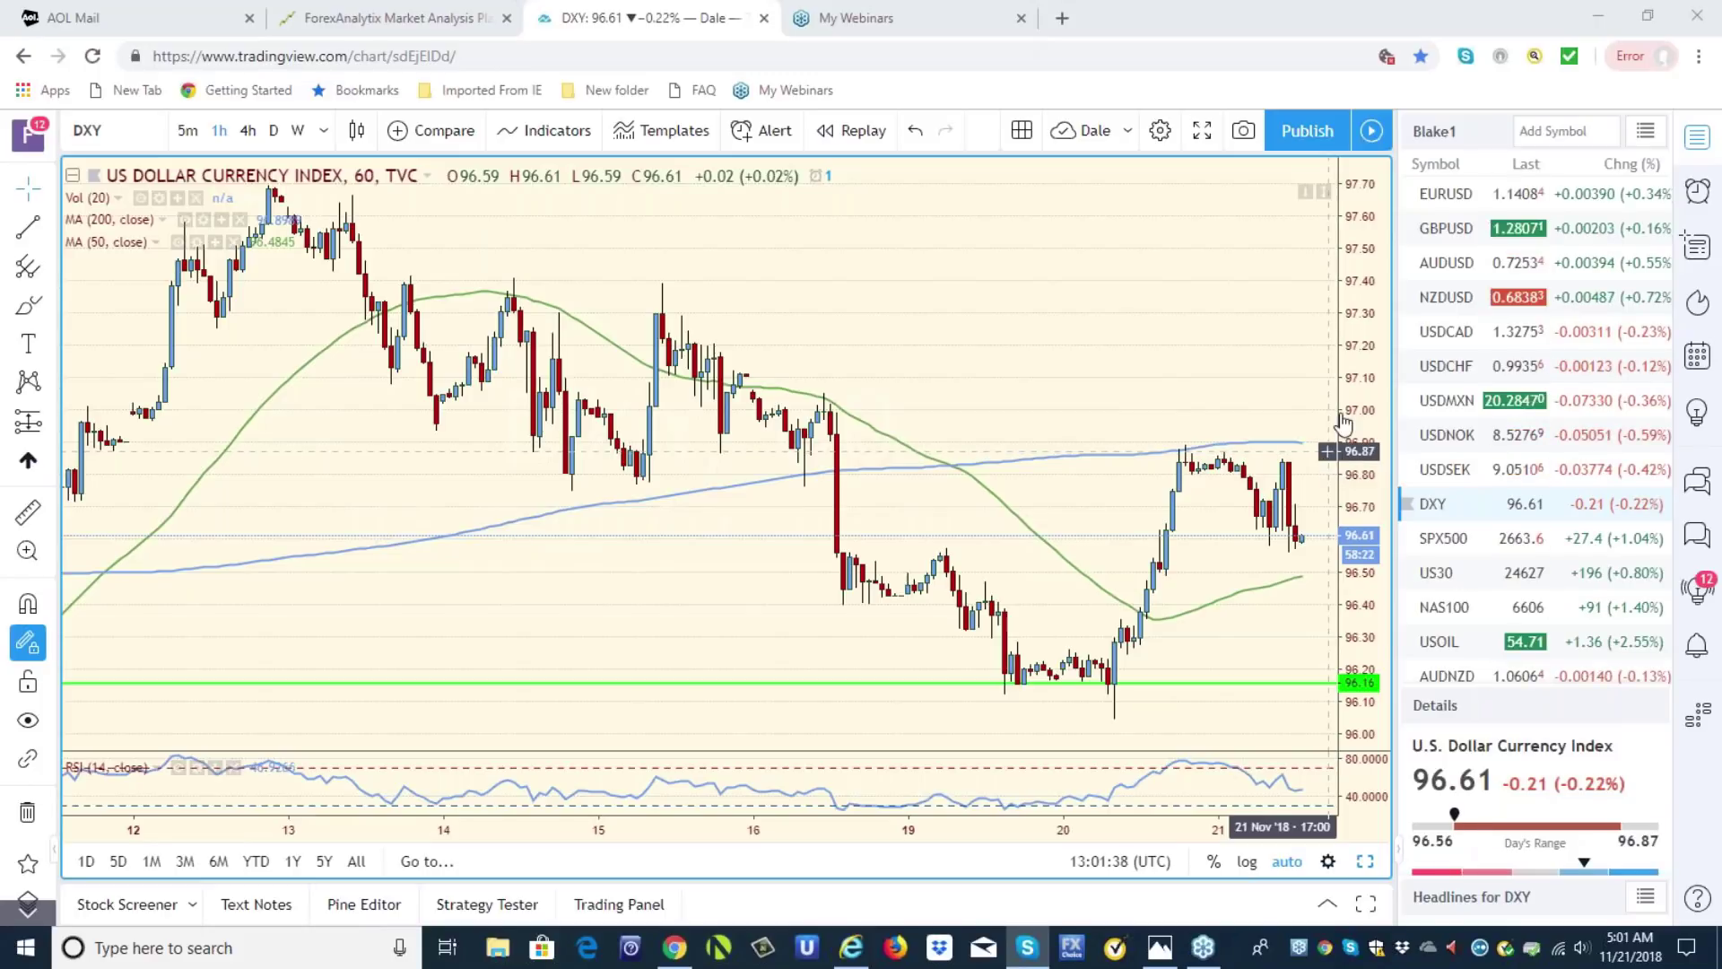
- Bring up the ForexAnalytix home page and scroll through it, ending back at the top
click(432, 19)
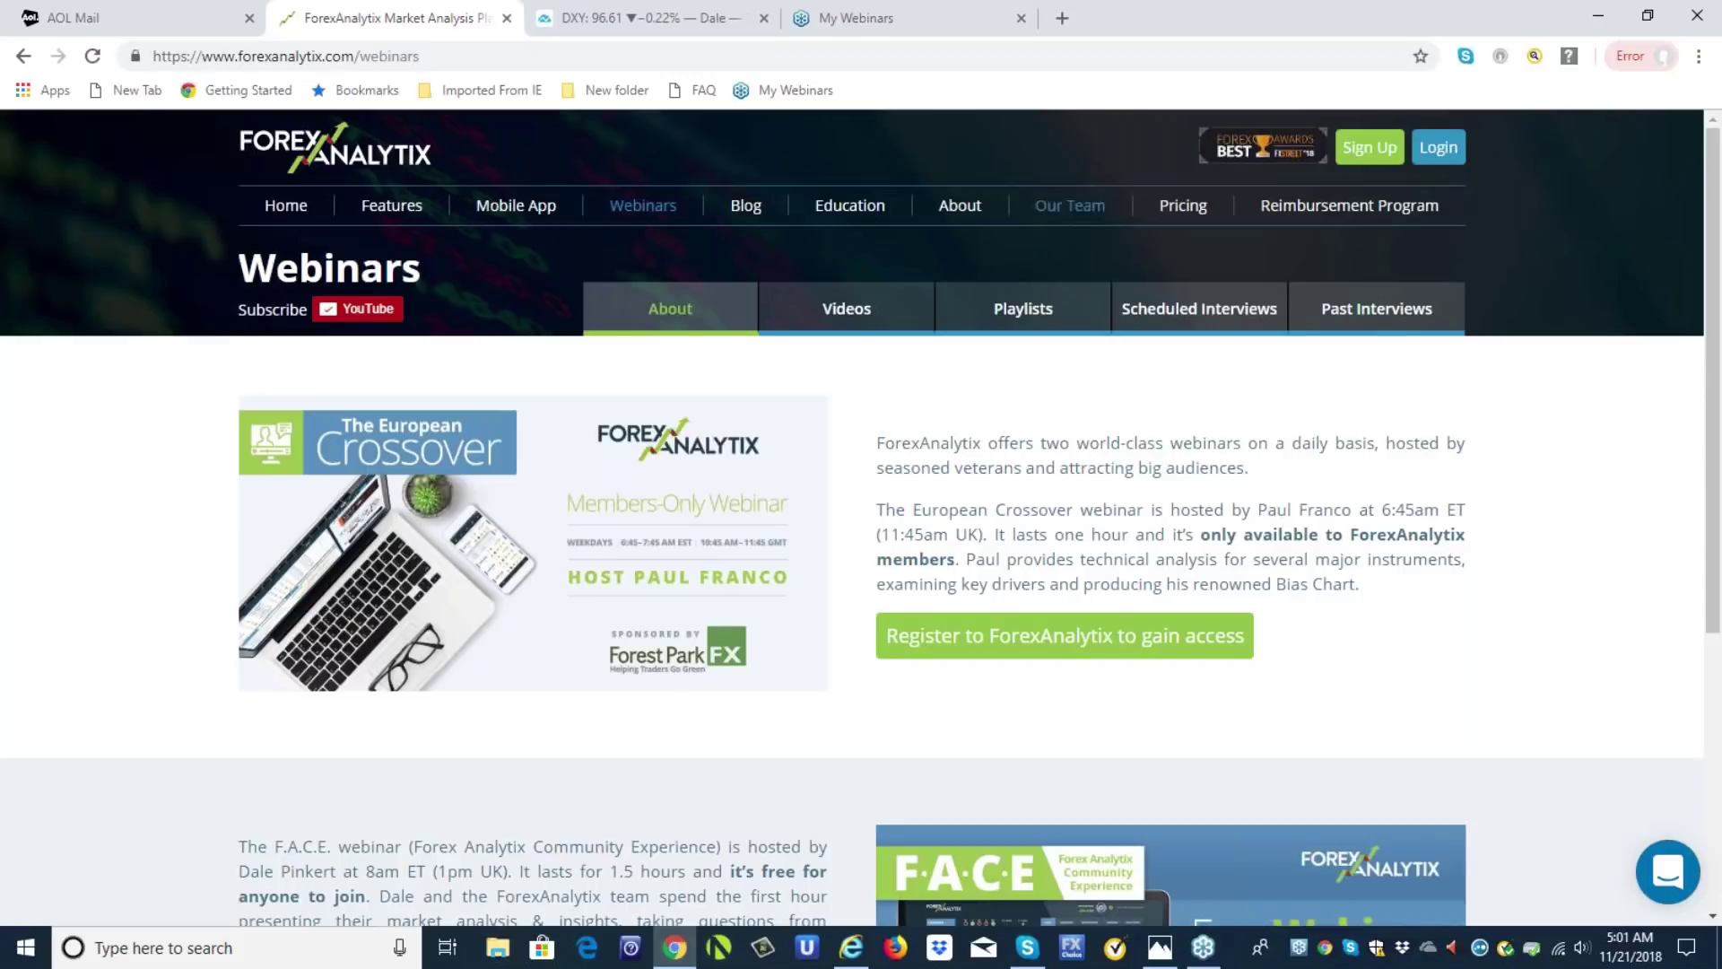
click(308, 209)
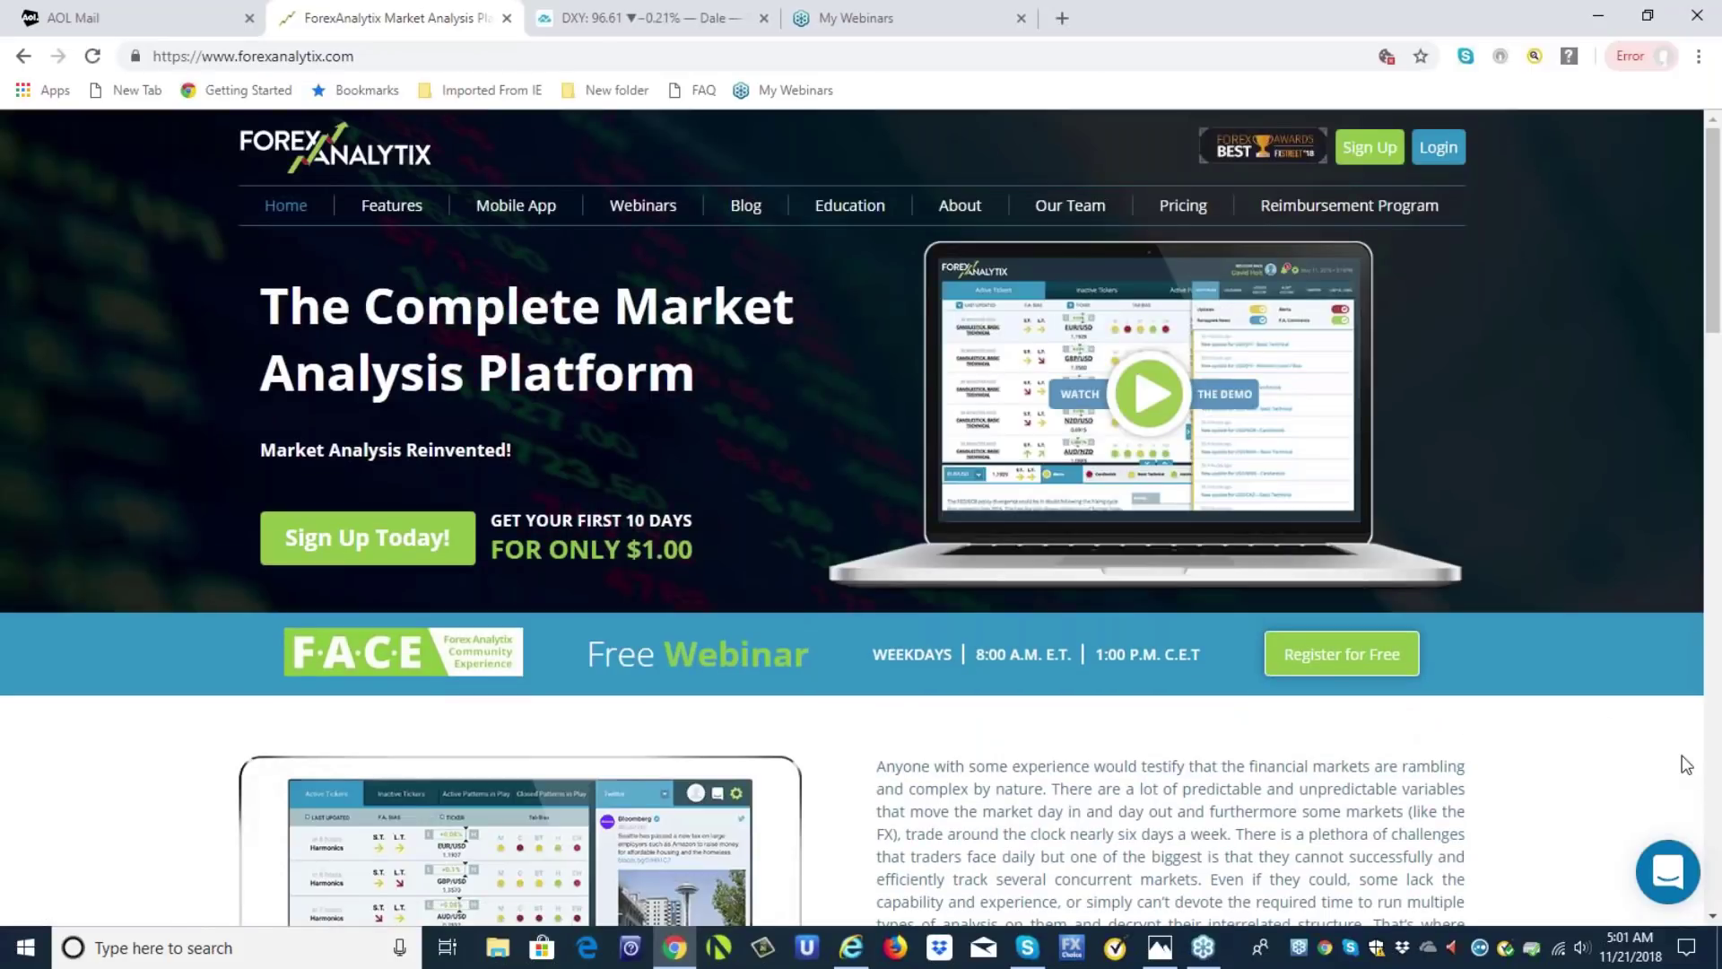
click(1715, 917)
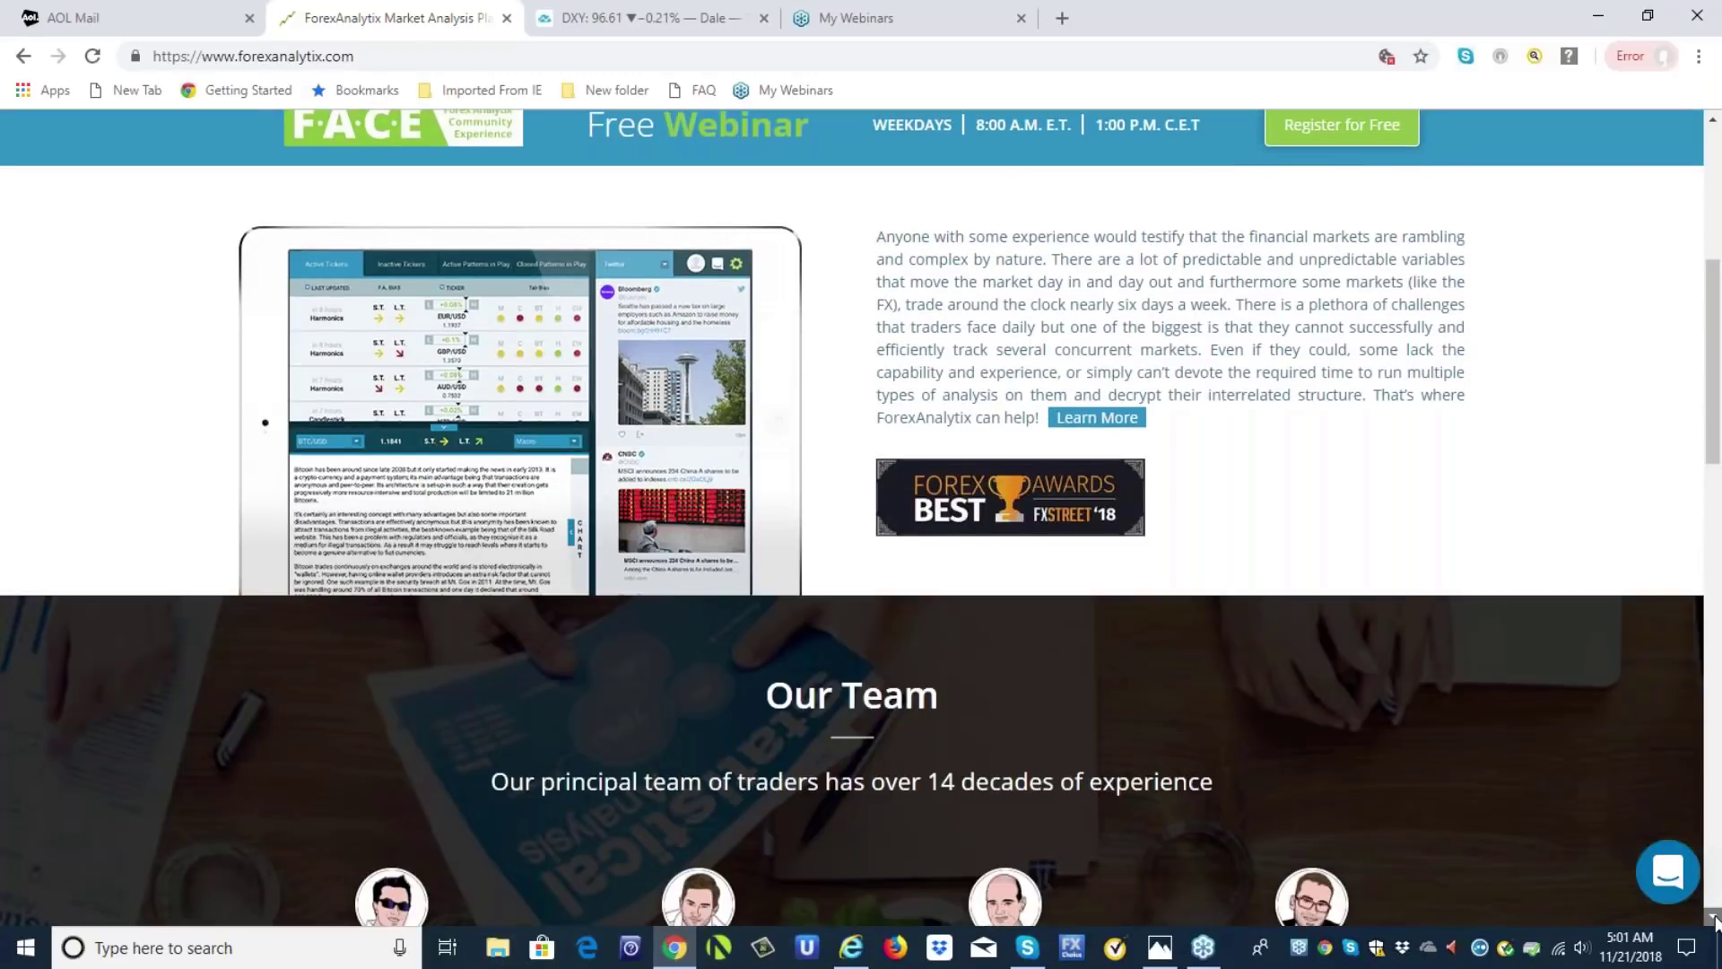
drag(1714, 916, 1715, 917)
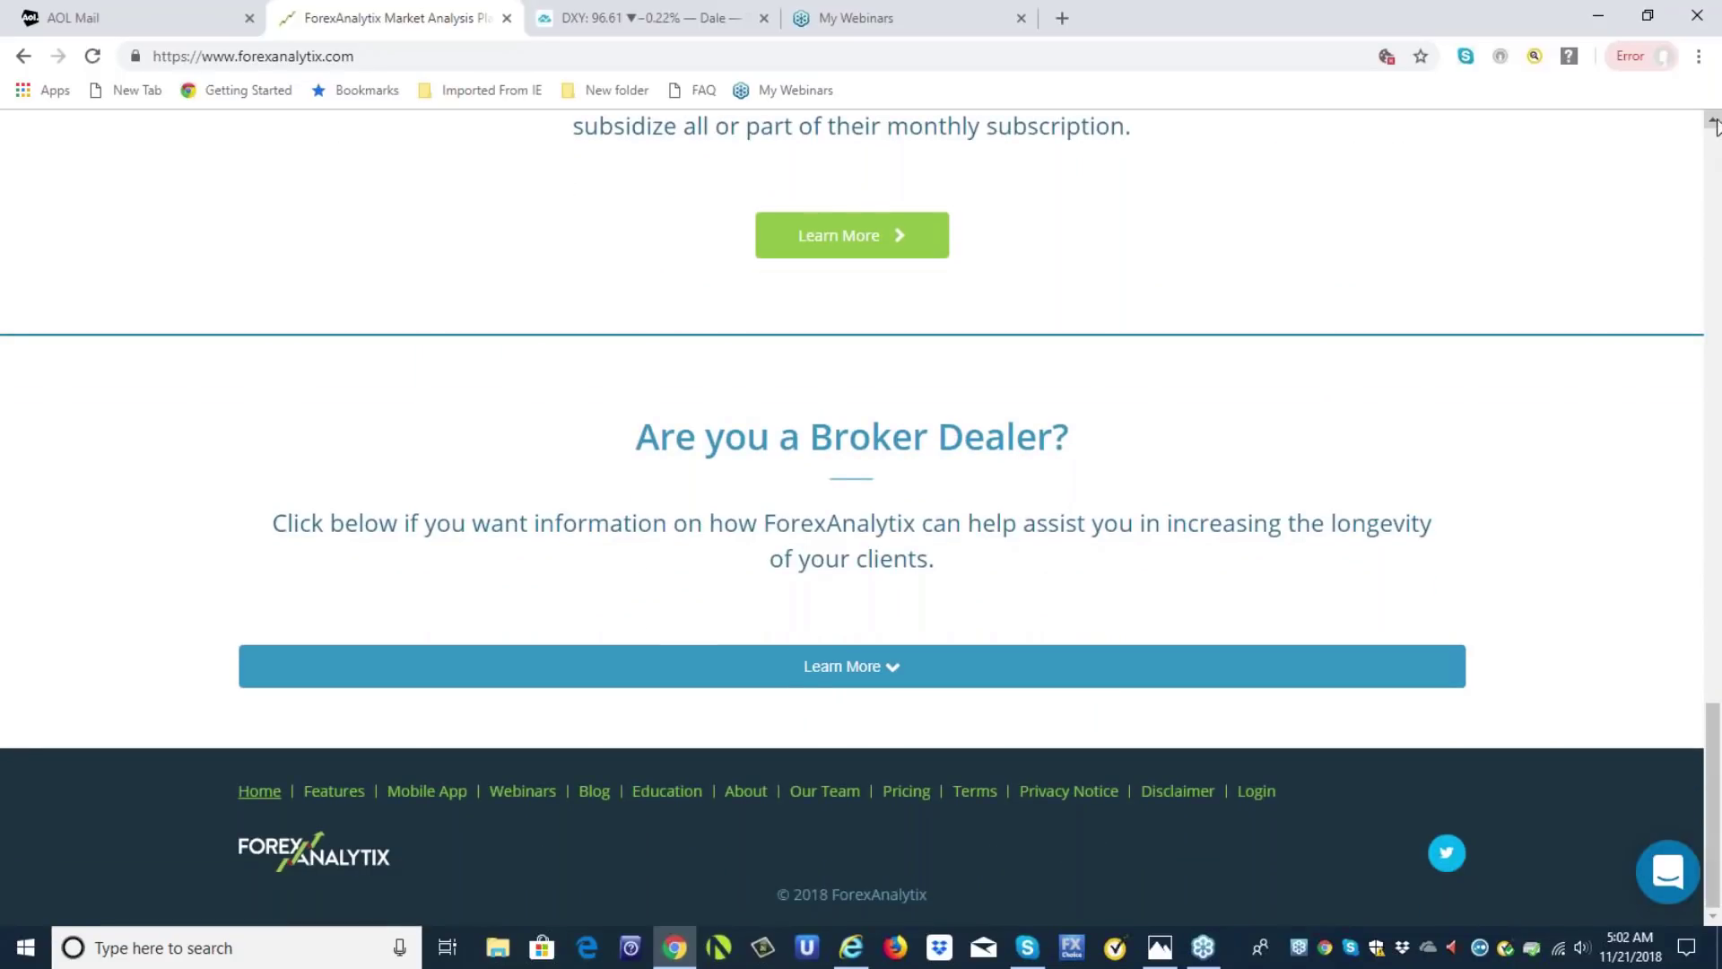
drag(1714, 123, 1715, 123)
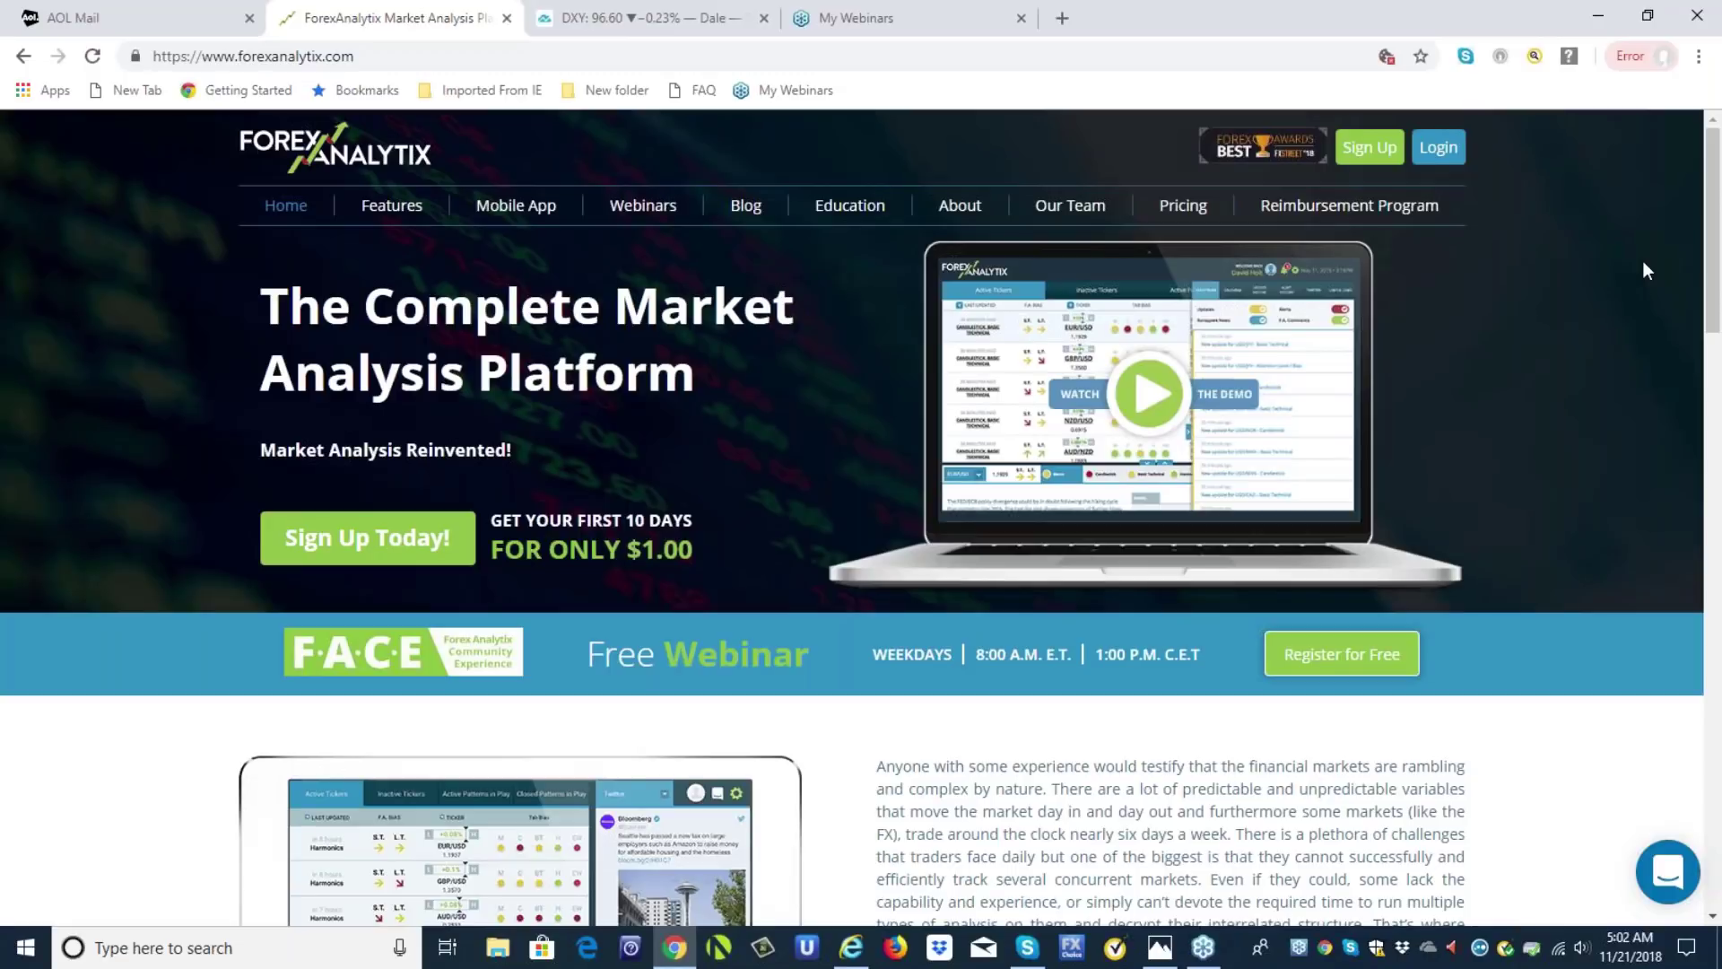
- Read the ForexAnalytix Reimbursement Program page, then return to the TradingView DXY 60-minute chart
click(1304, 213)
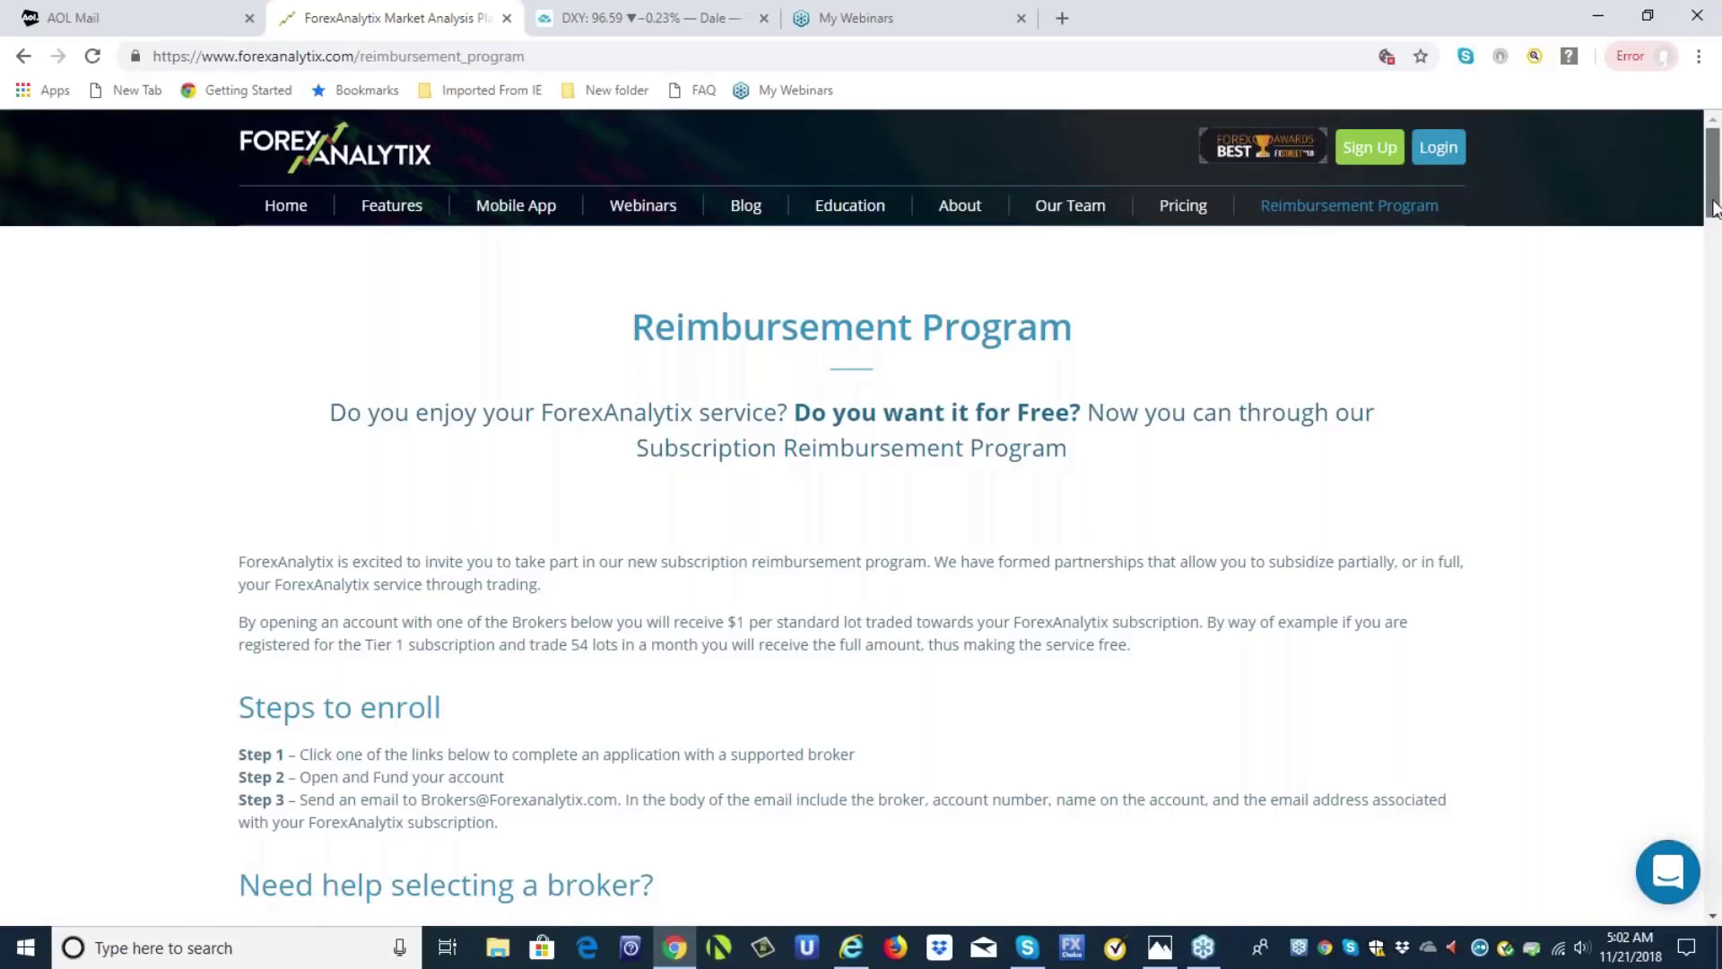
mouse_move(1713, 207)
mouse_down()
mouse_move(1714, 880)
mouse_move(1714, 237)
mouse_up()
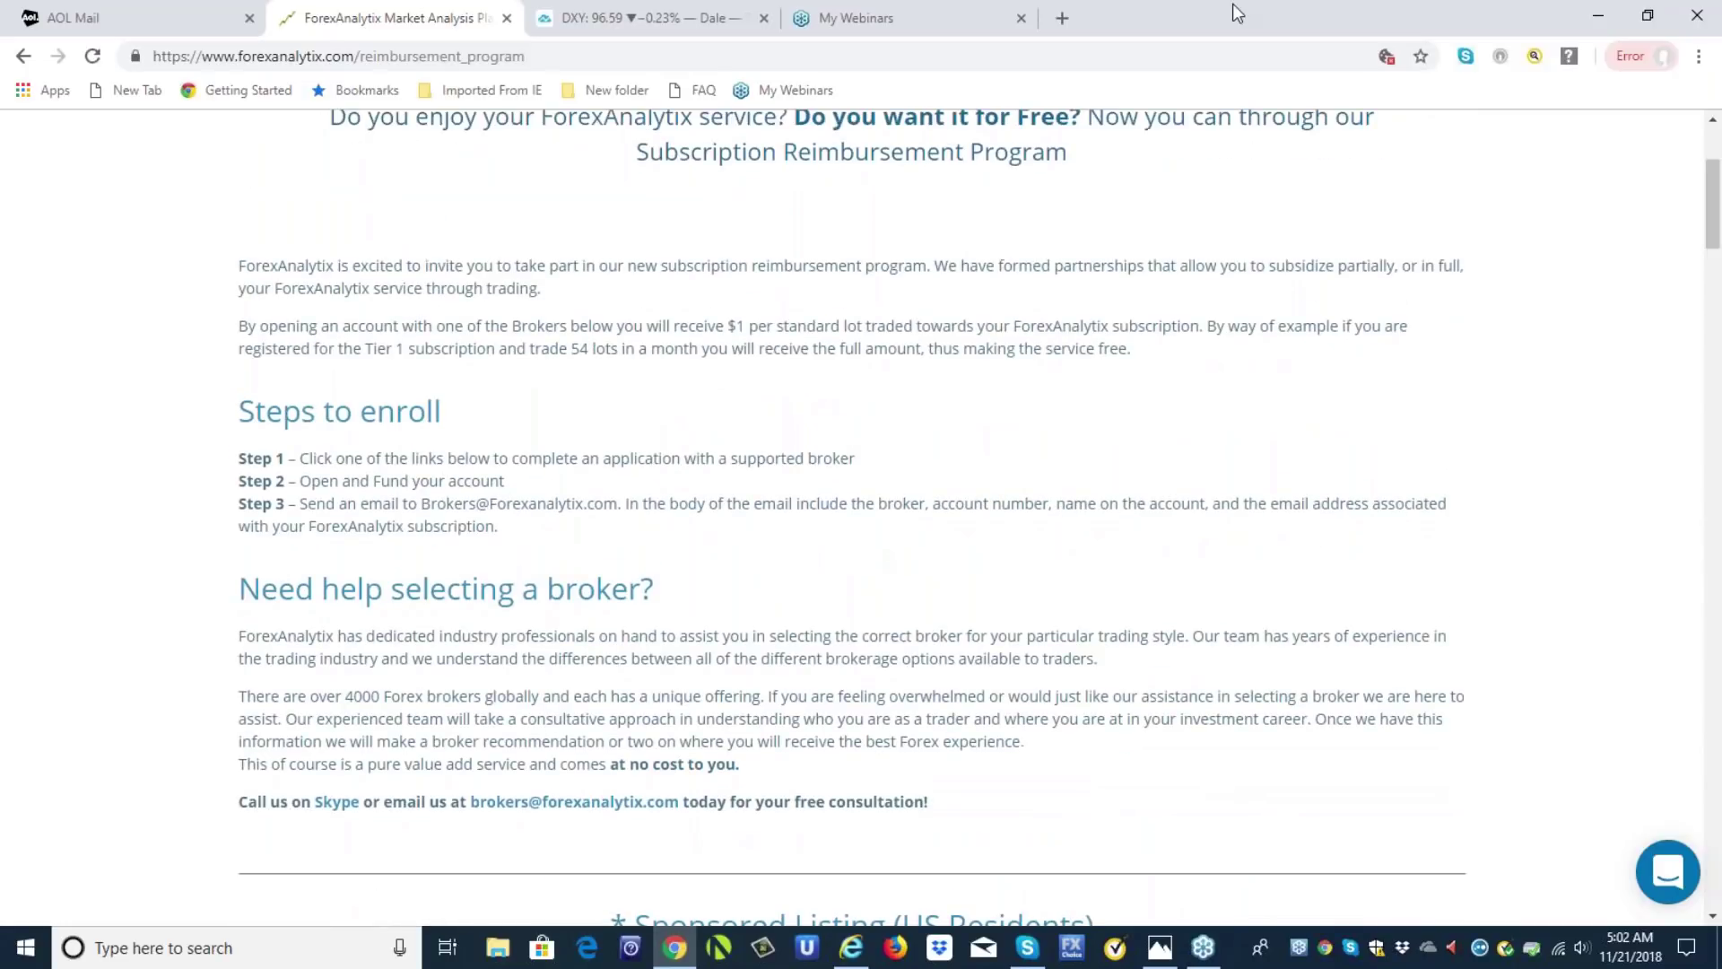
click(665, 26)
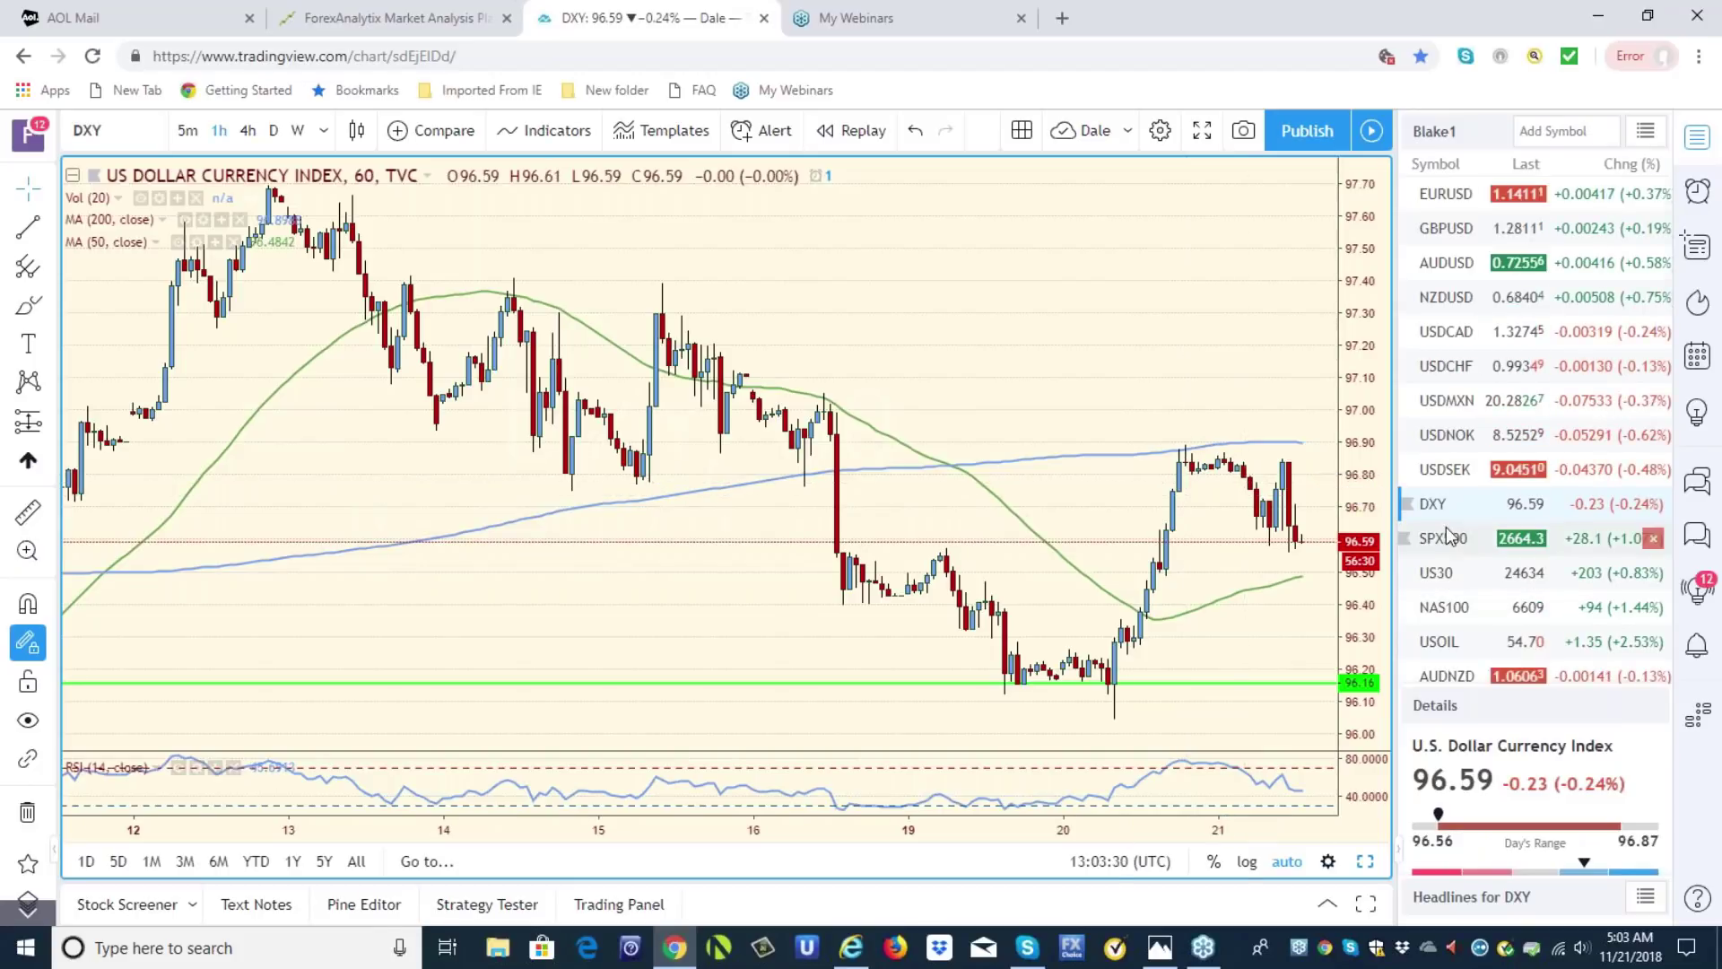
- View USOIL on the 4-hour timeframe, then load the annotated EURUSD chart
click(1438, 640)
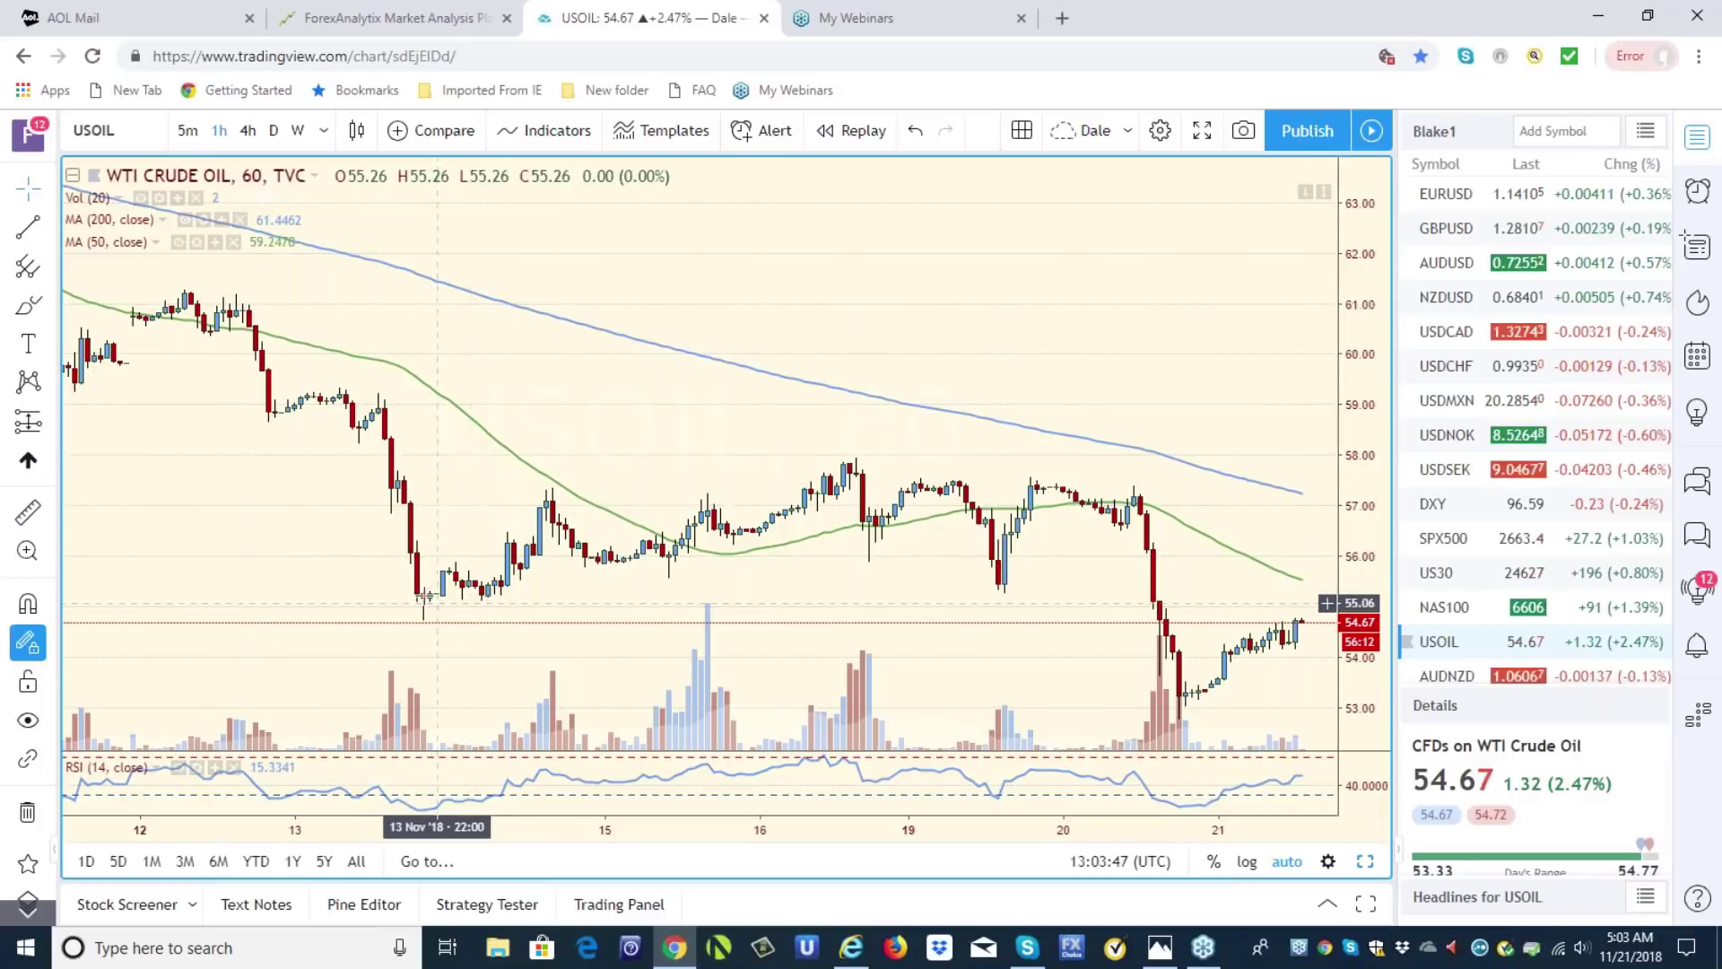
click(248, 131)
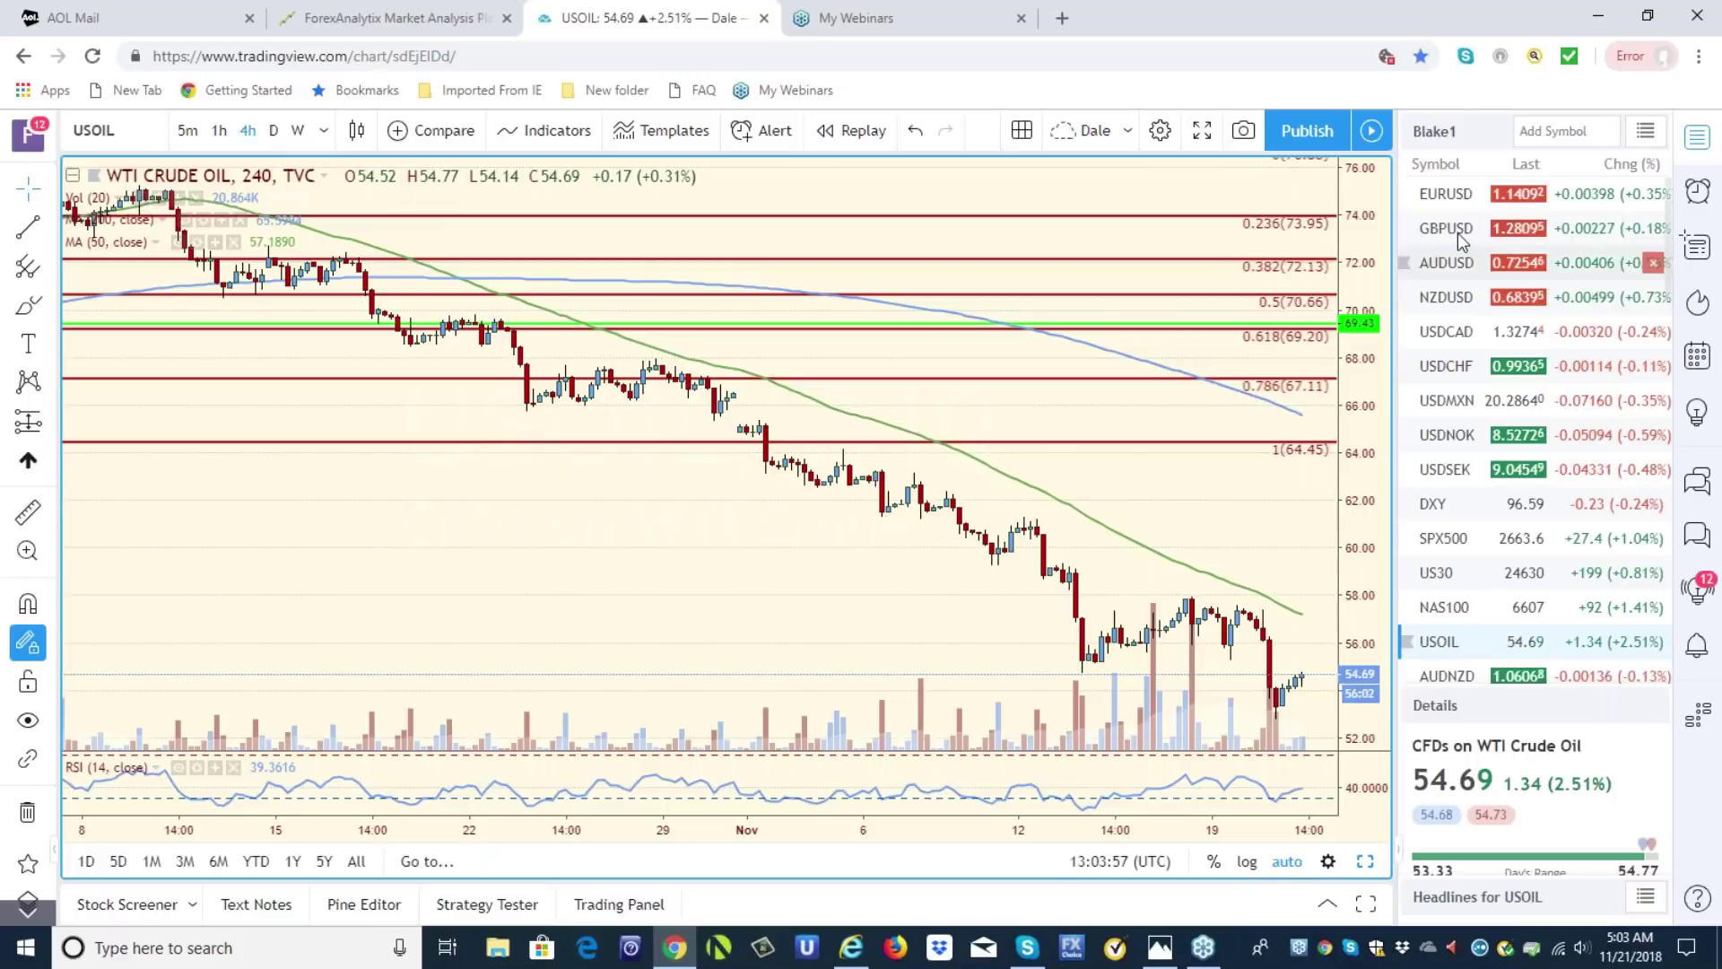
click(1463, 189)
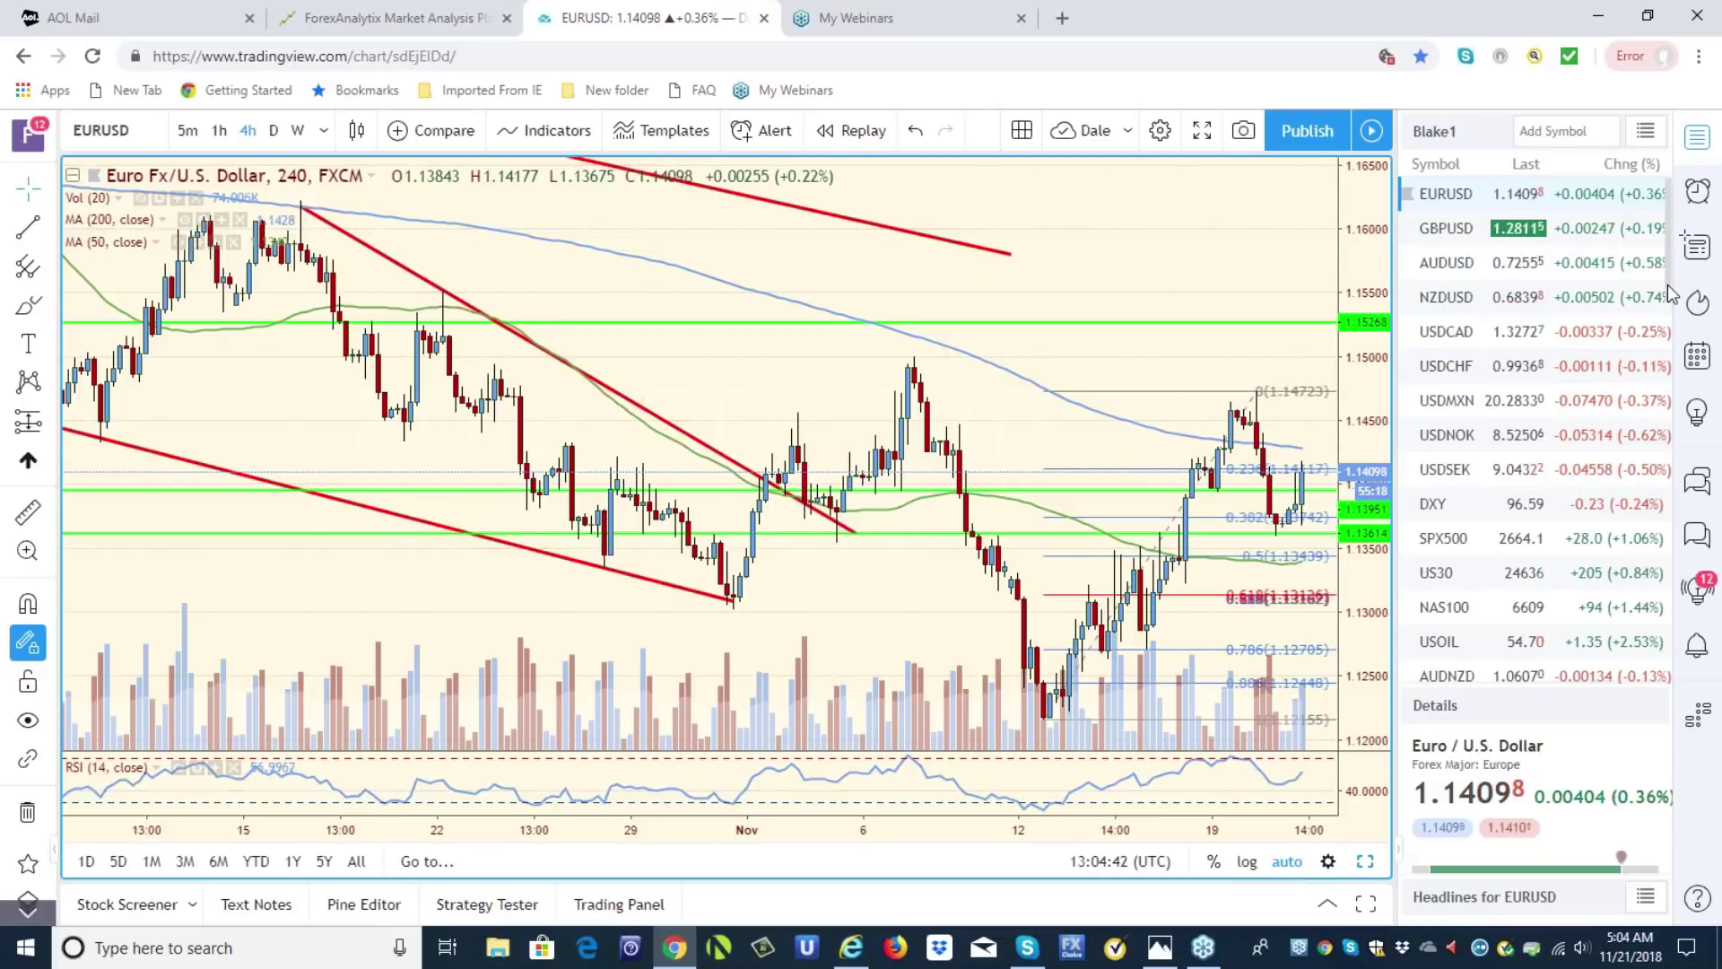
- Check the SPX500 chart briefly, then return to the annotated USDJPY 4-hour chart
scroll(1615, 296, down, 2)
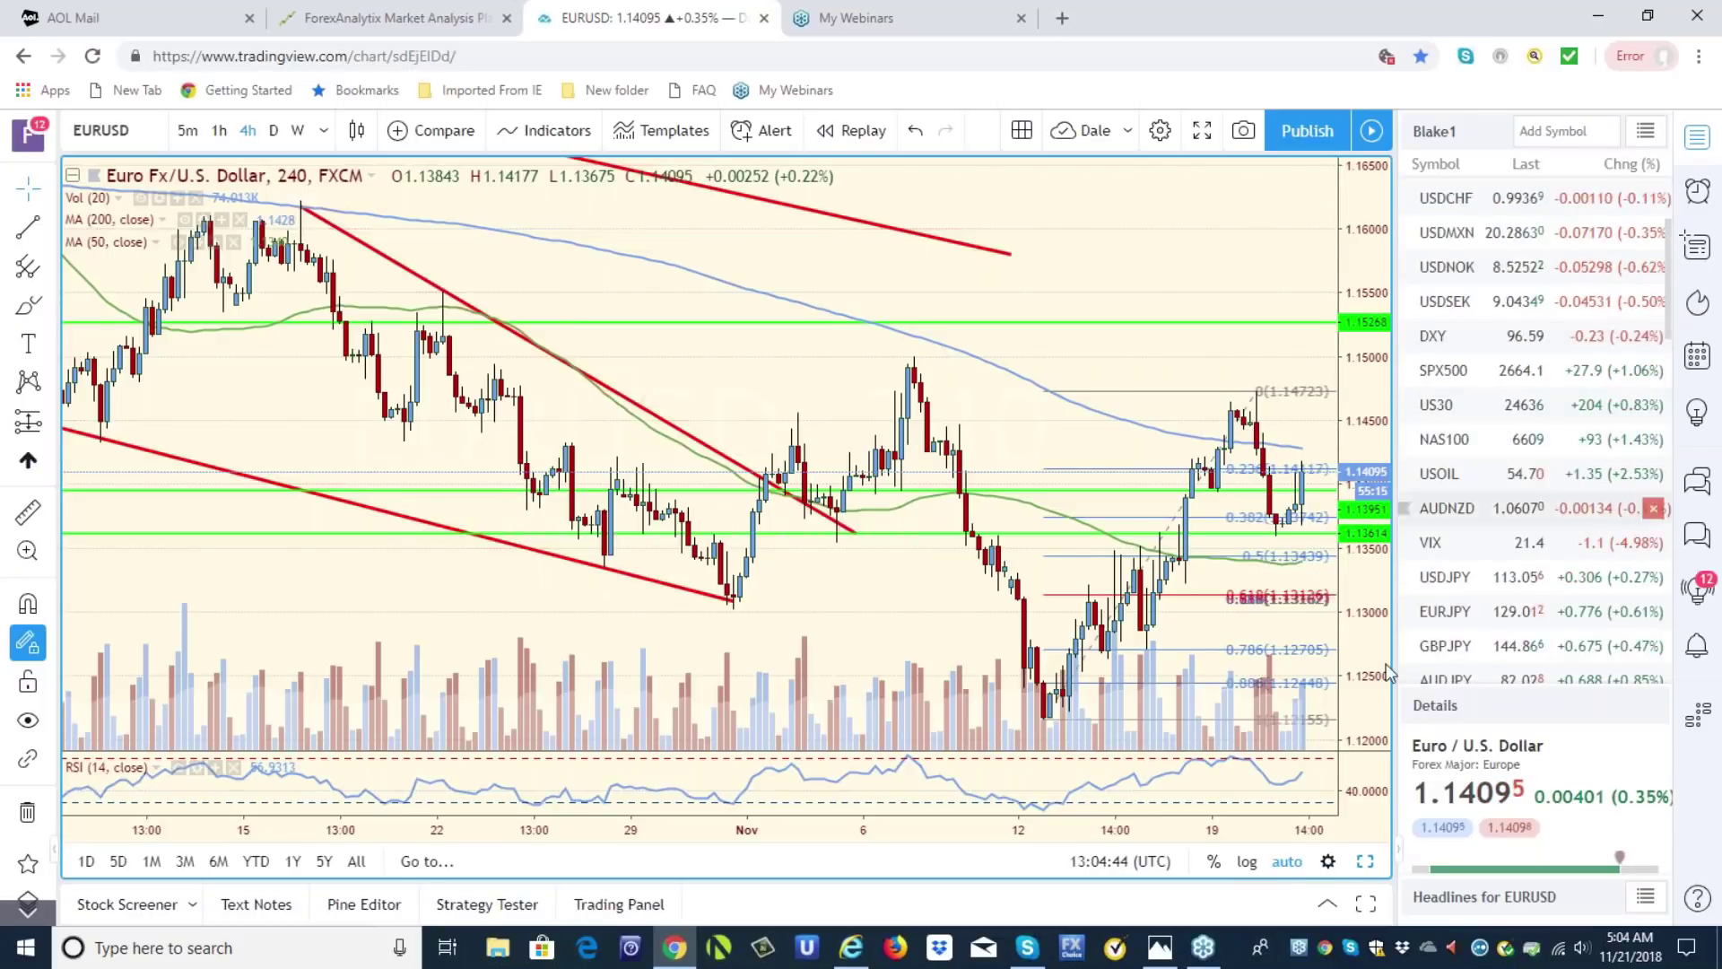
click(1444, 585)
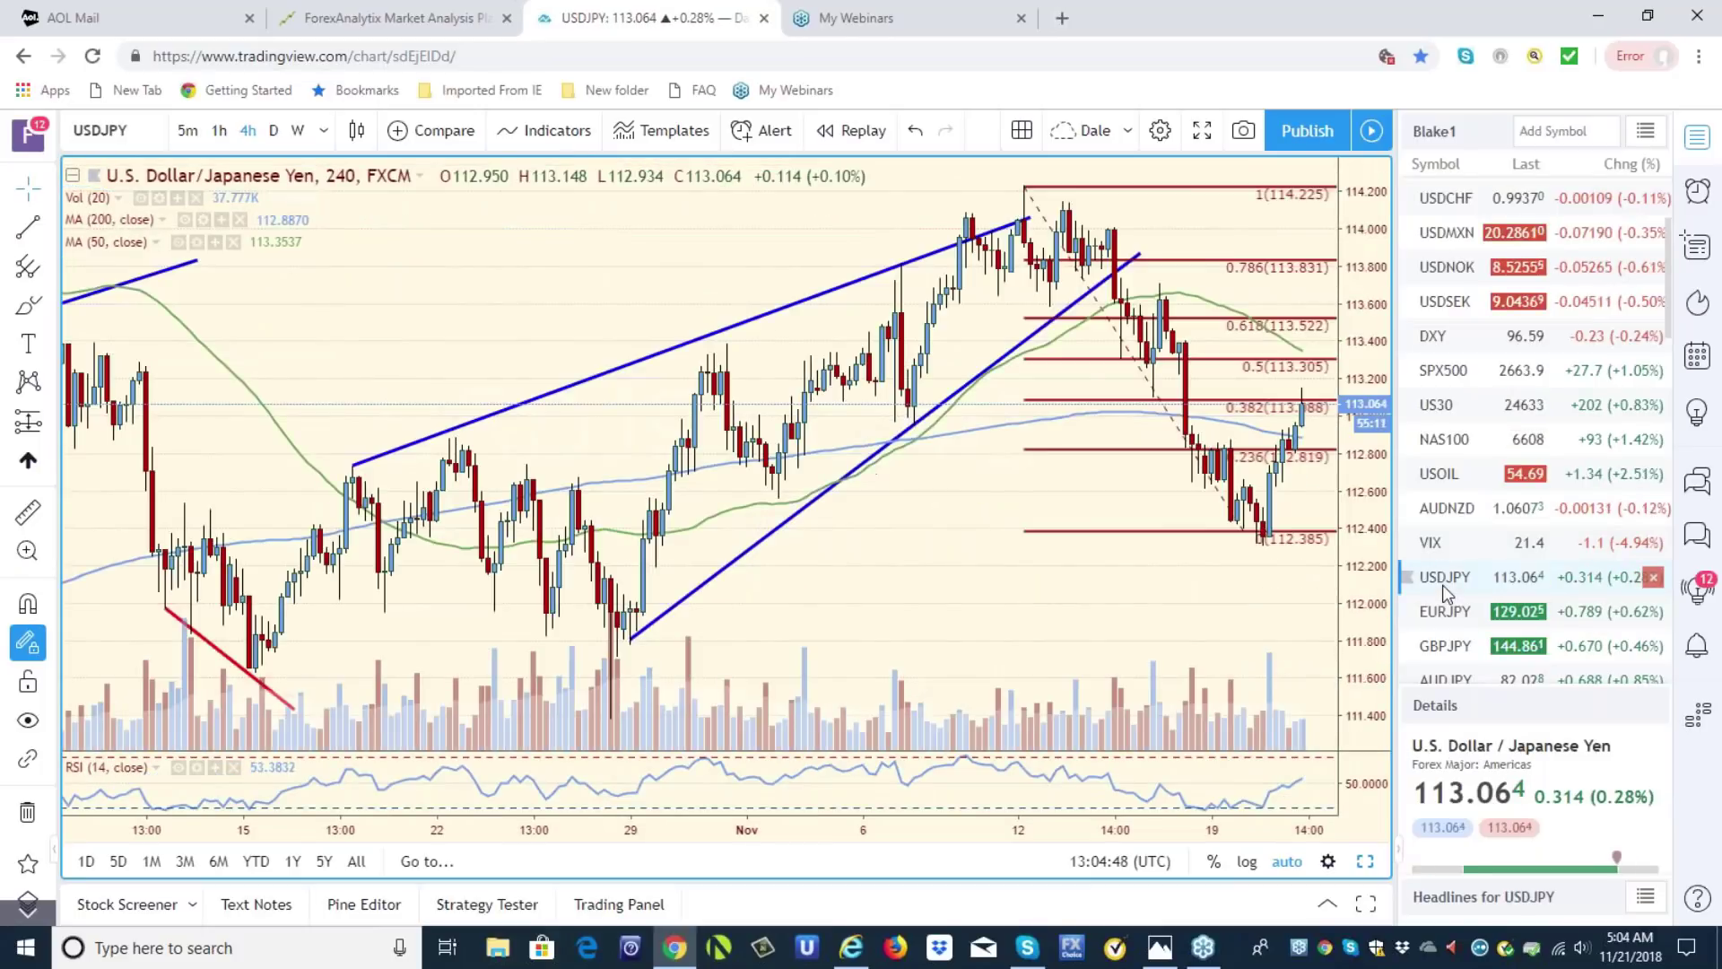
click(1441, 375)
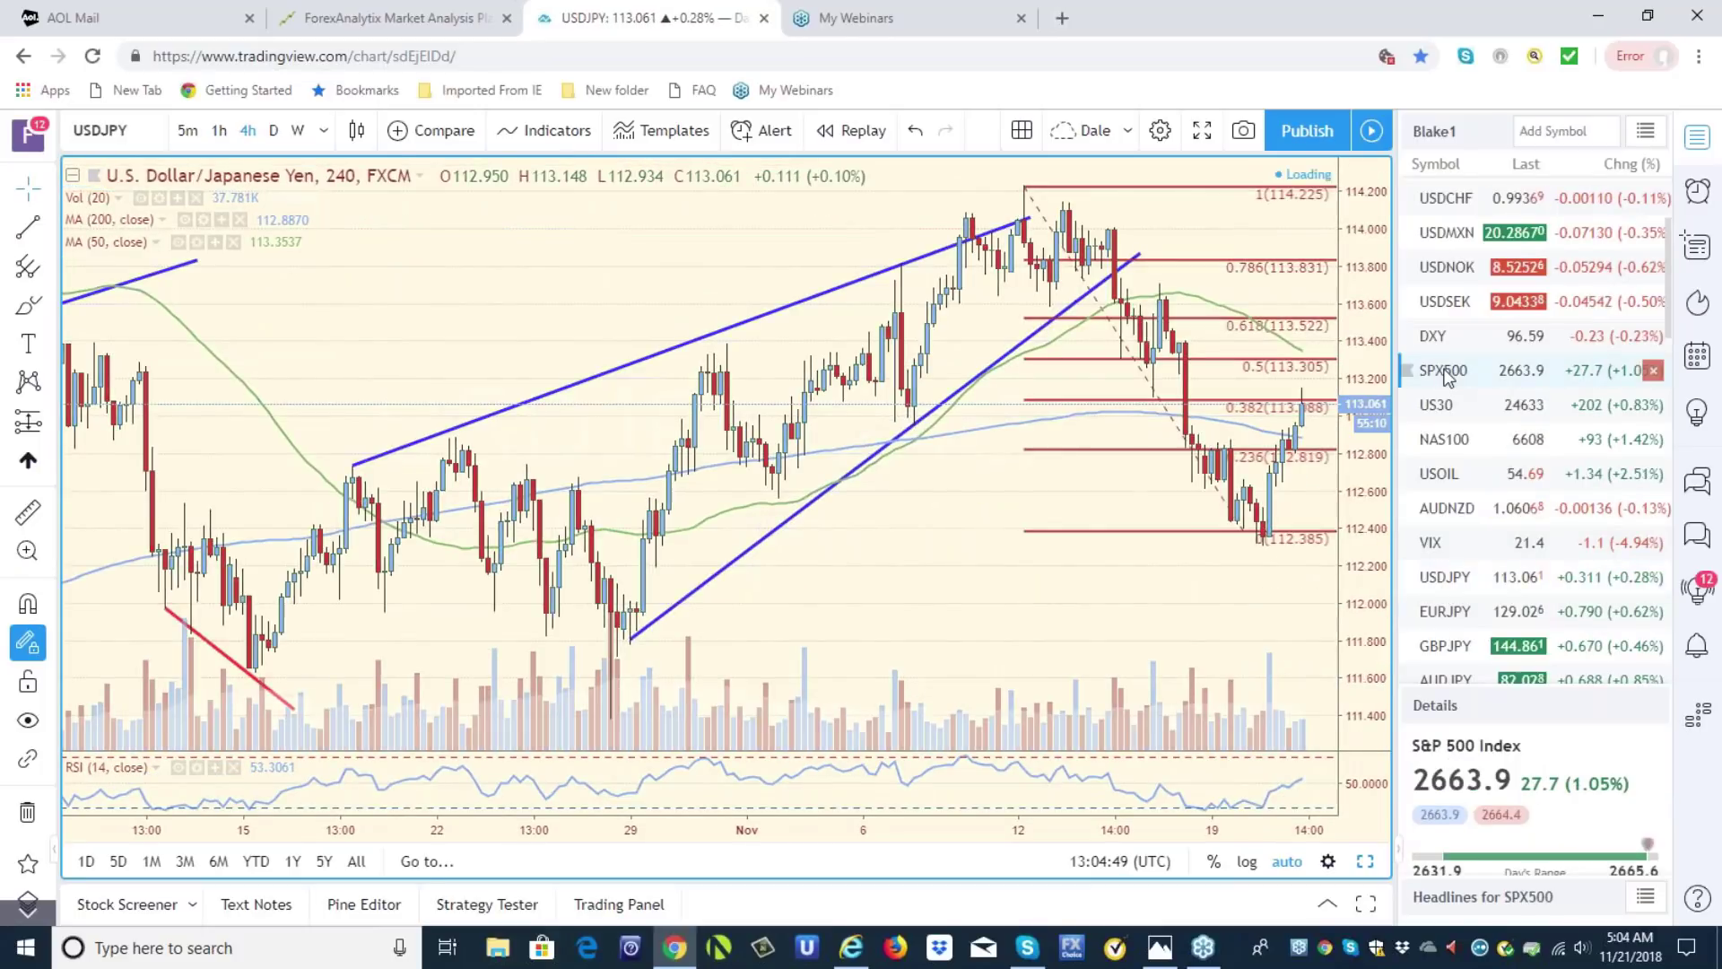
click(1443, 582)
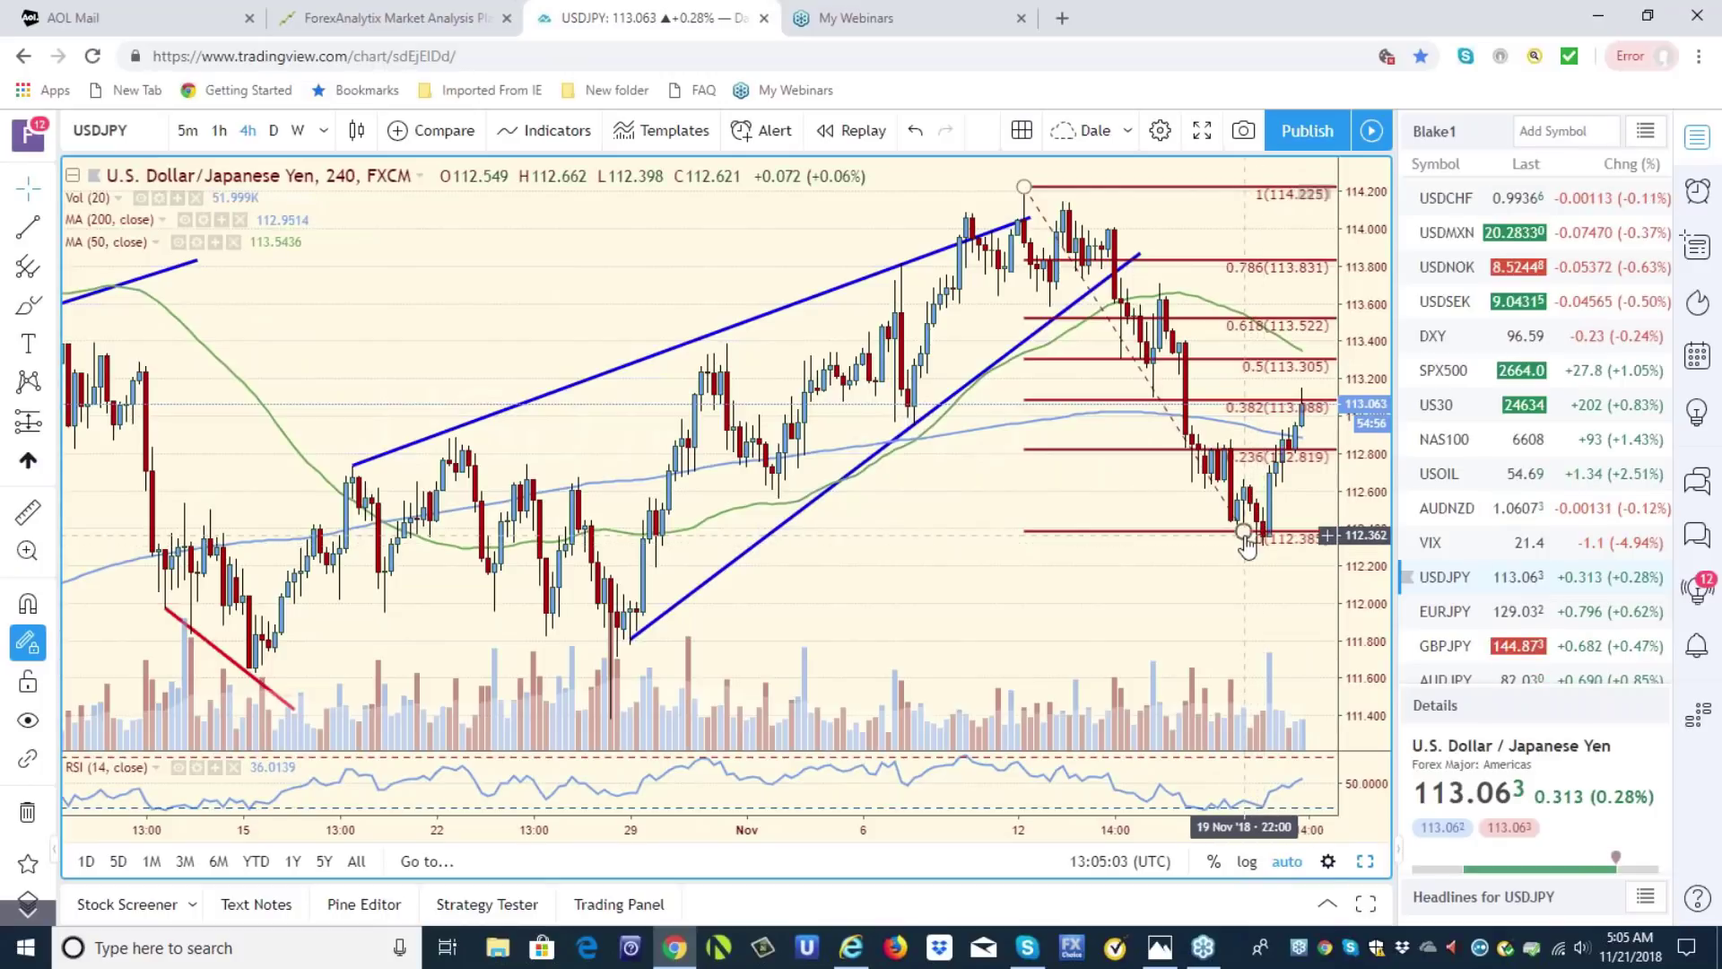
- Extend the USDJPY Fibonacci retracement's low anchor to 112.293 and view it on the daily chart
drag(1243, 531, 1256, 548)
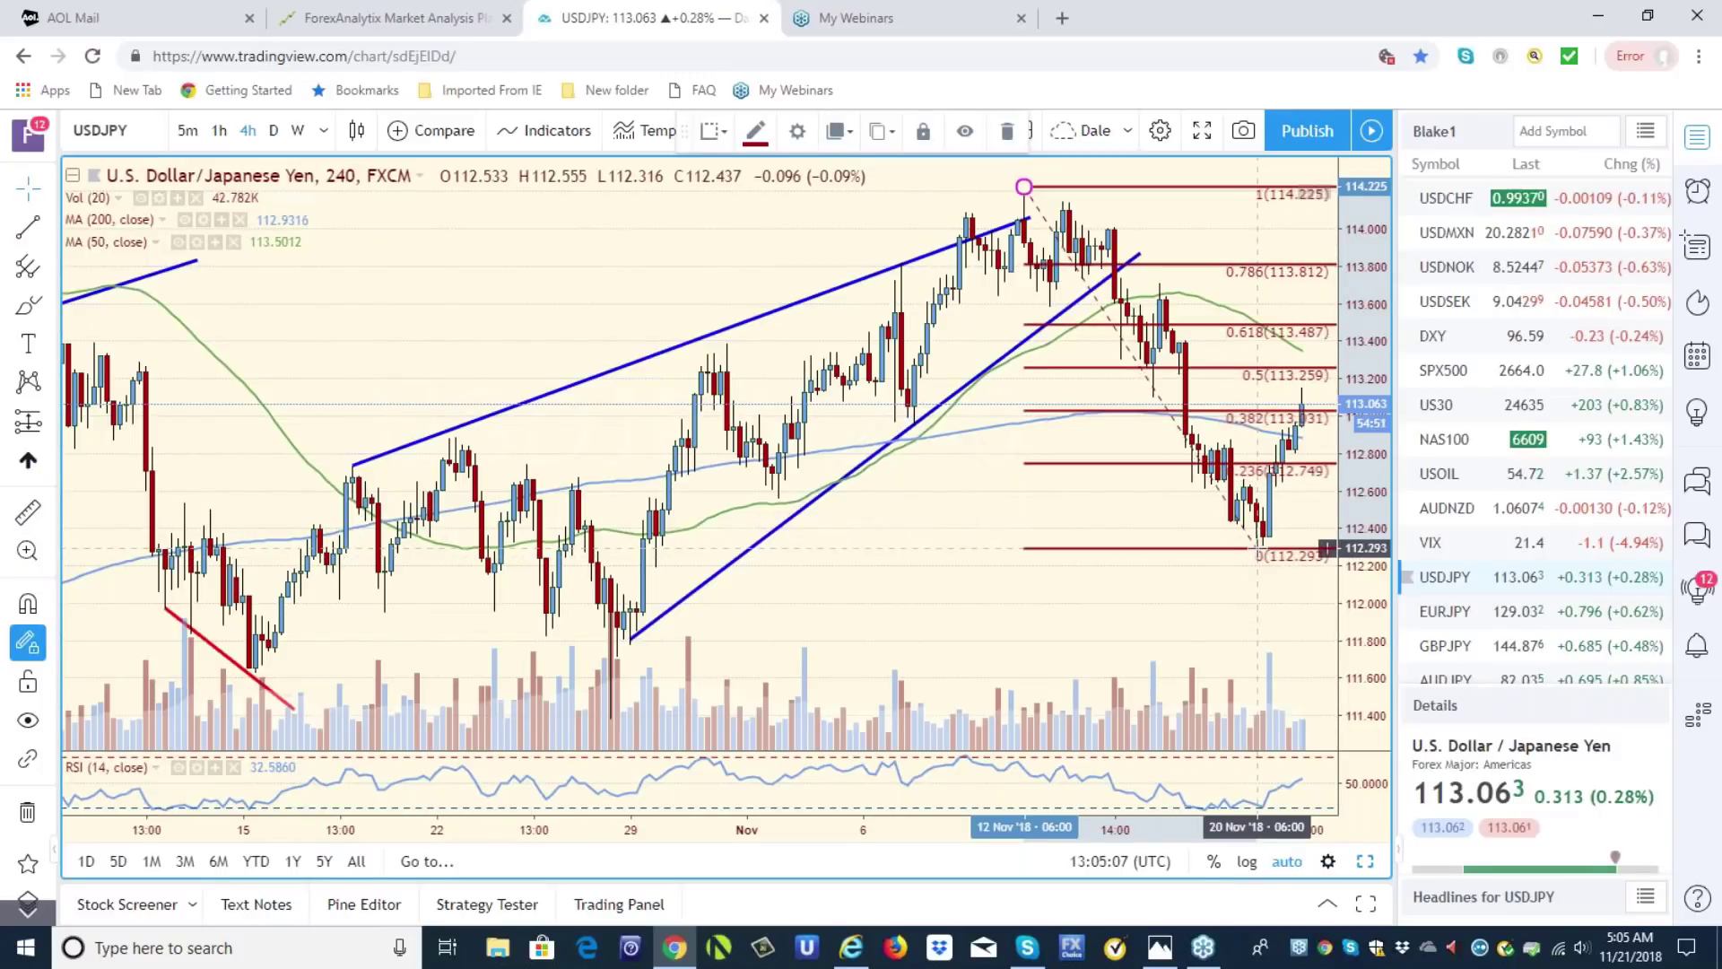
click(1276, 593)
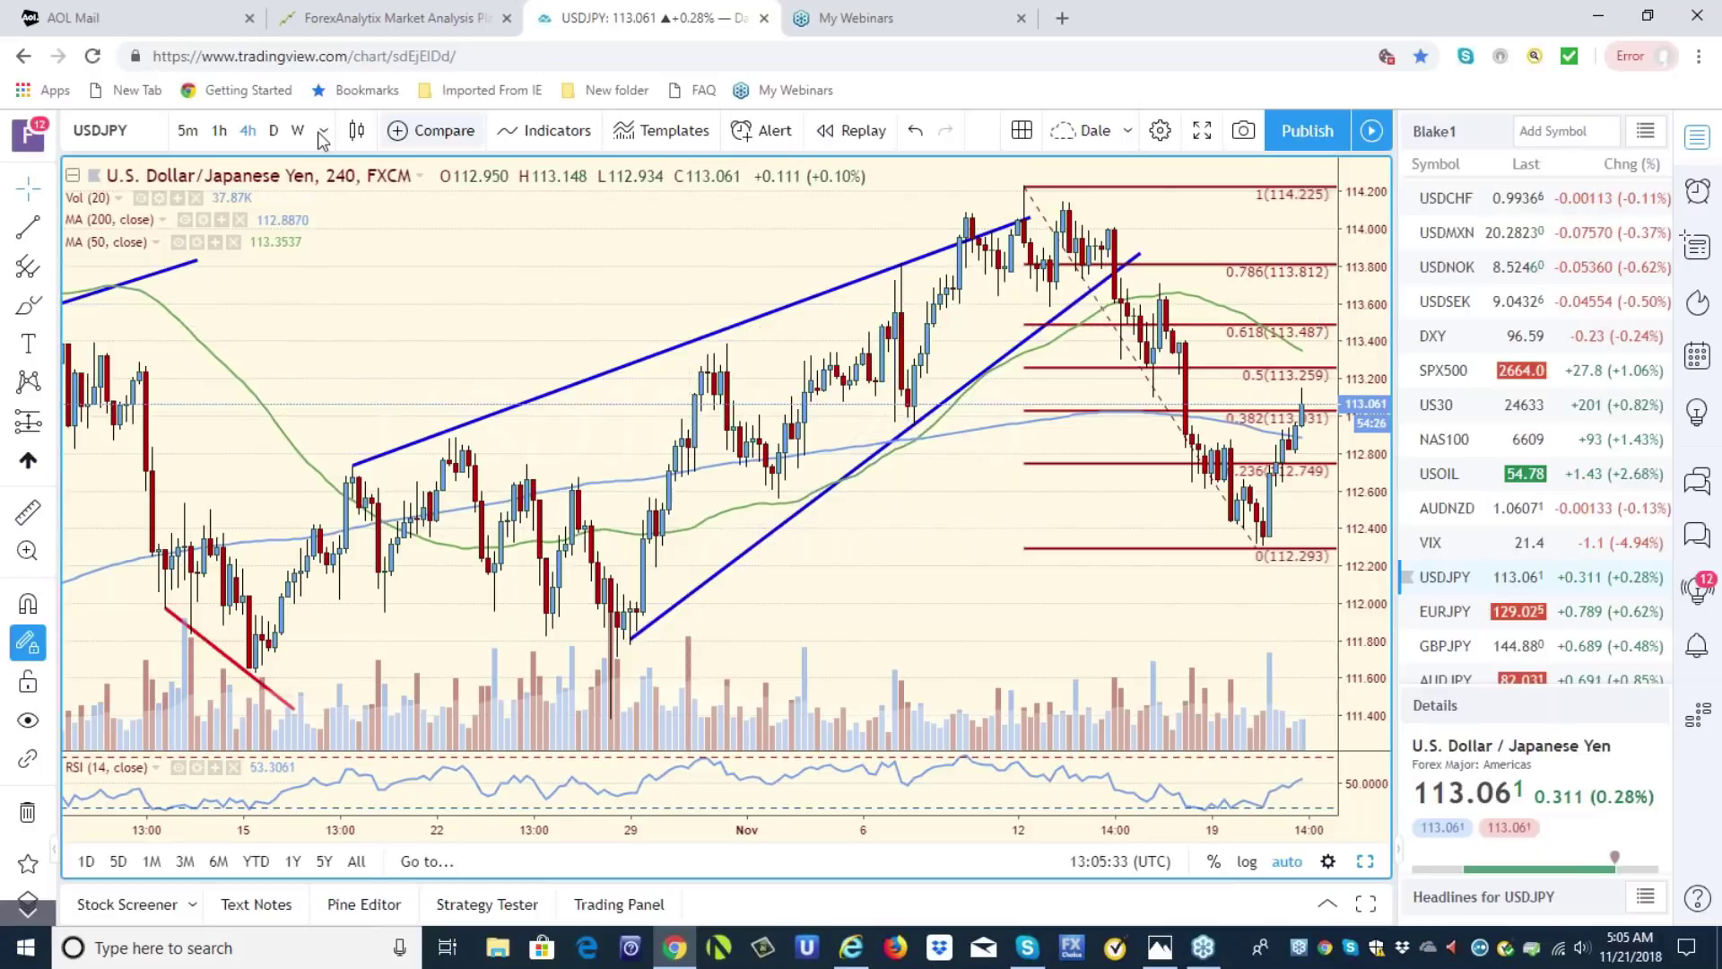
click(272, 131)
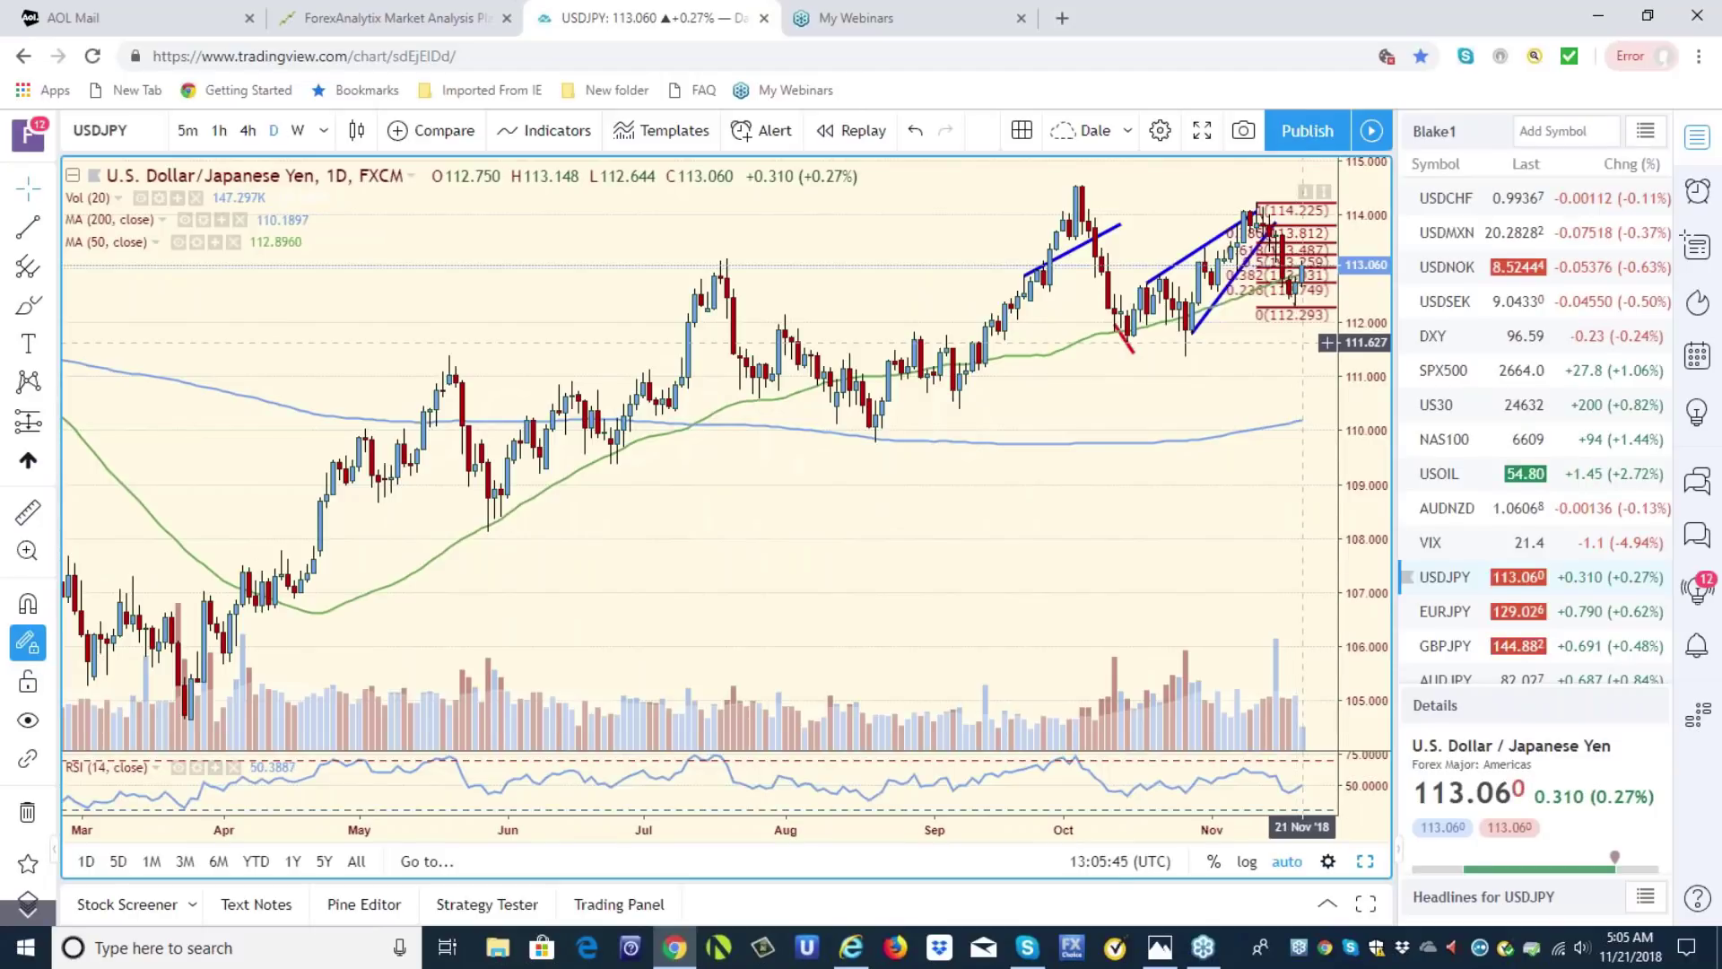
- Load the XAGUSD silver chart from the watchlist
scroll(1670, 357, down, 1)
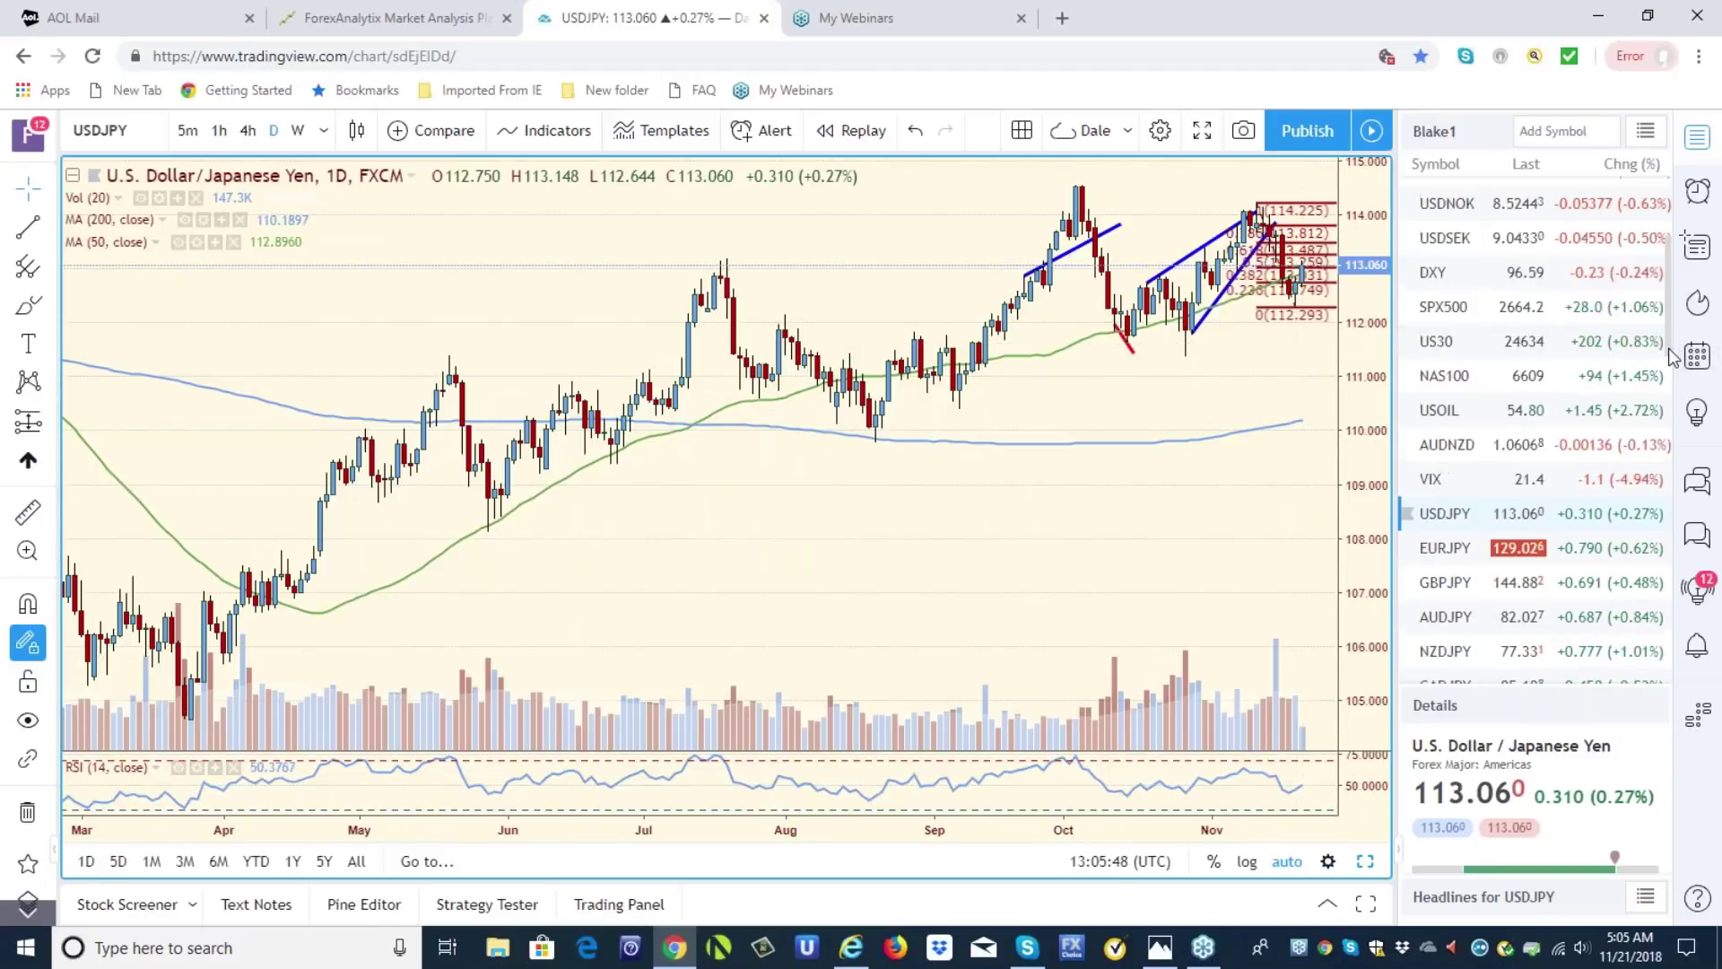
drag(1670, 357, 1674, 563)
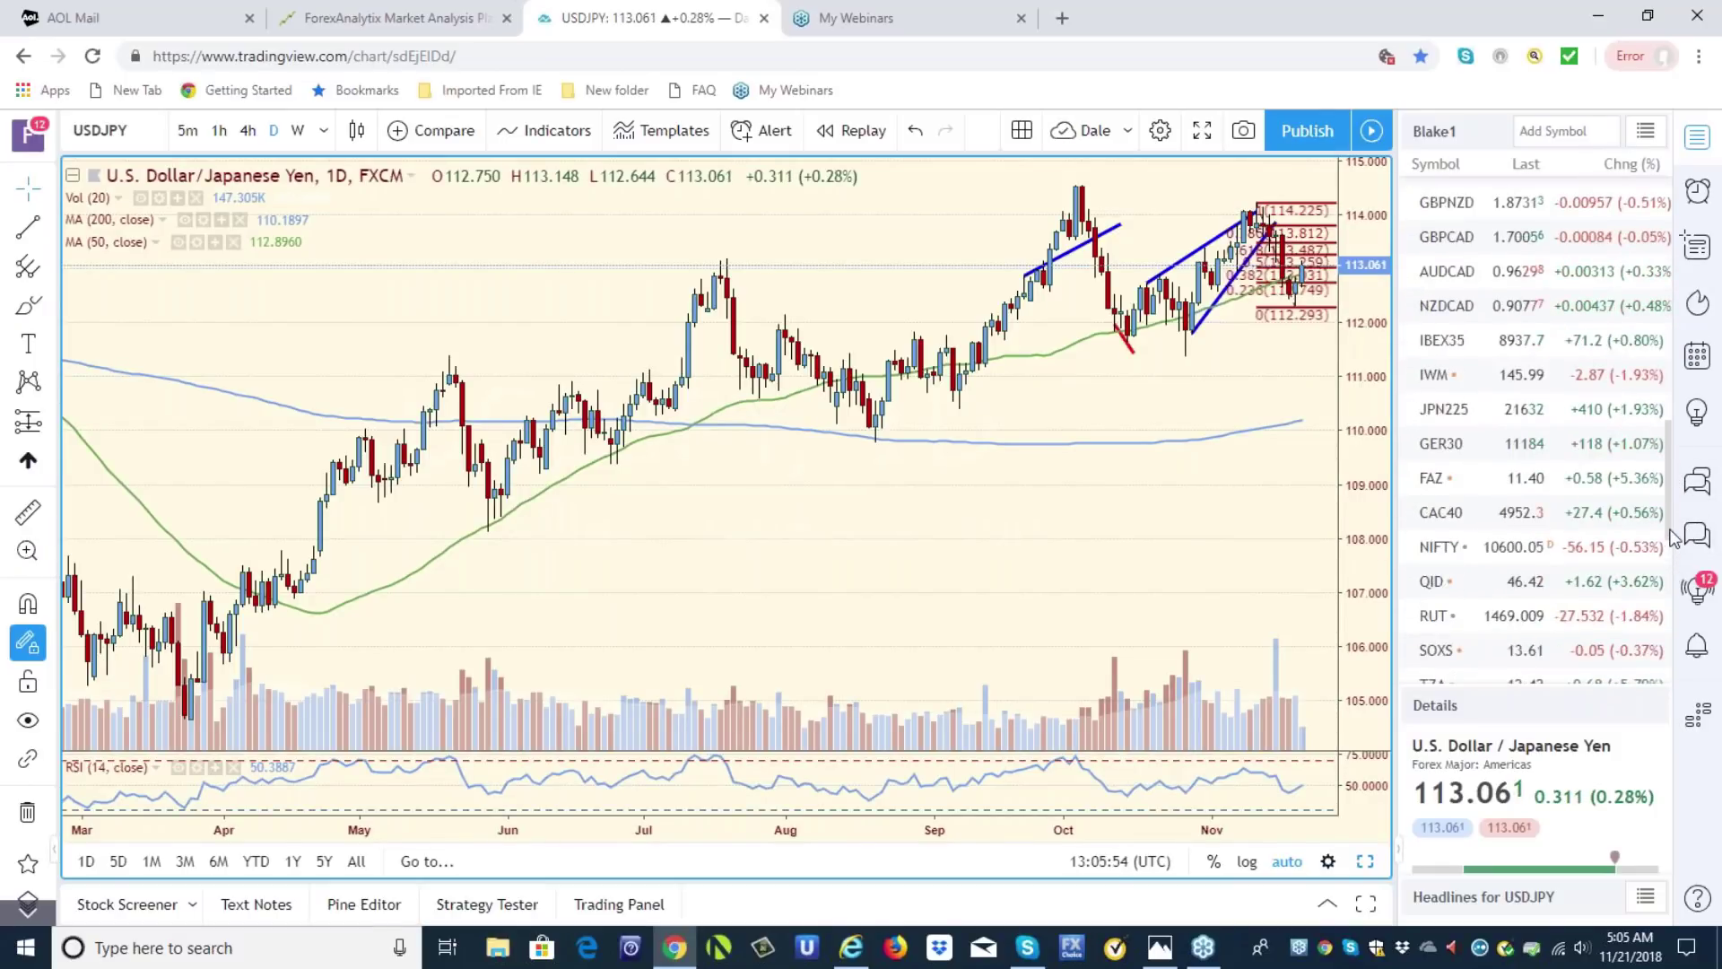
scroll(1666, 546, down, 1)
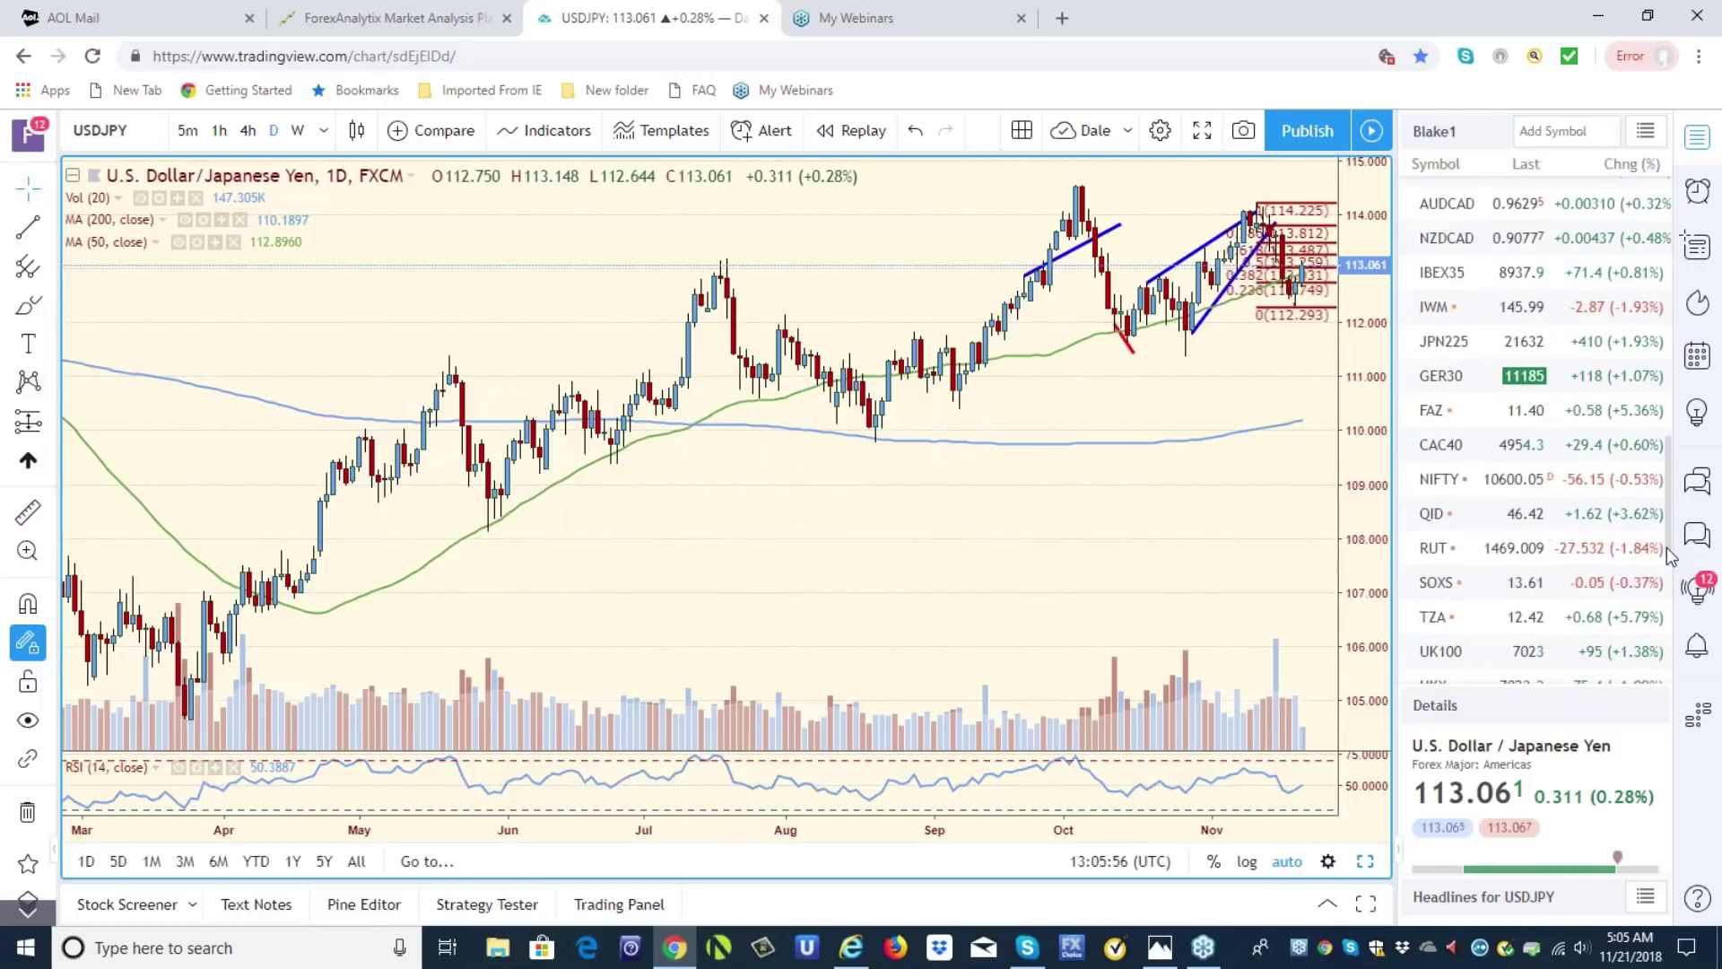
scroll(1667, 557, down, 3)
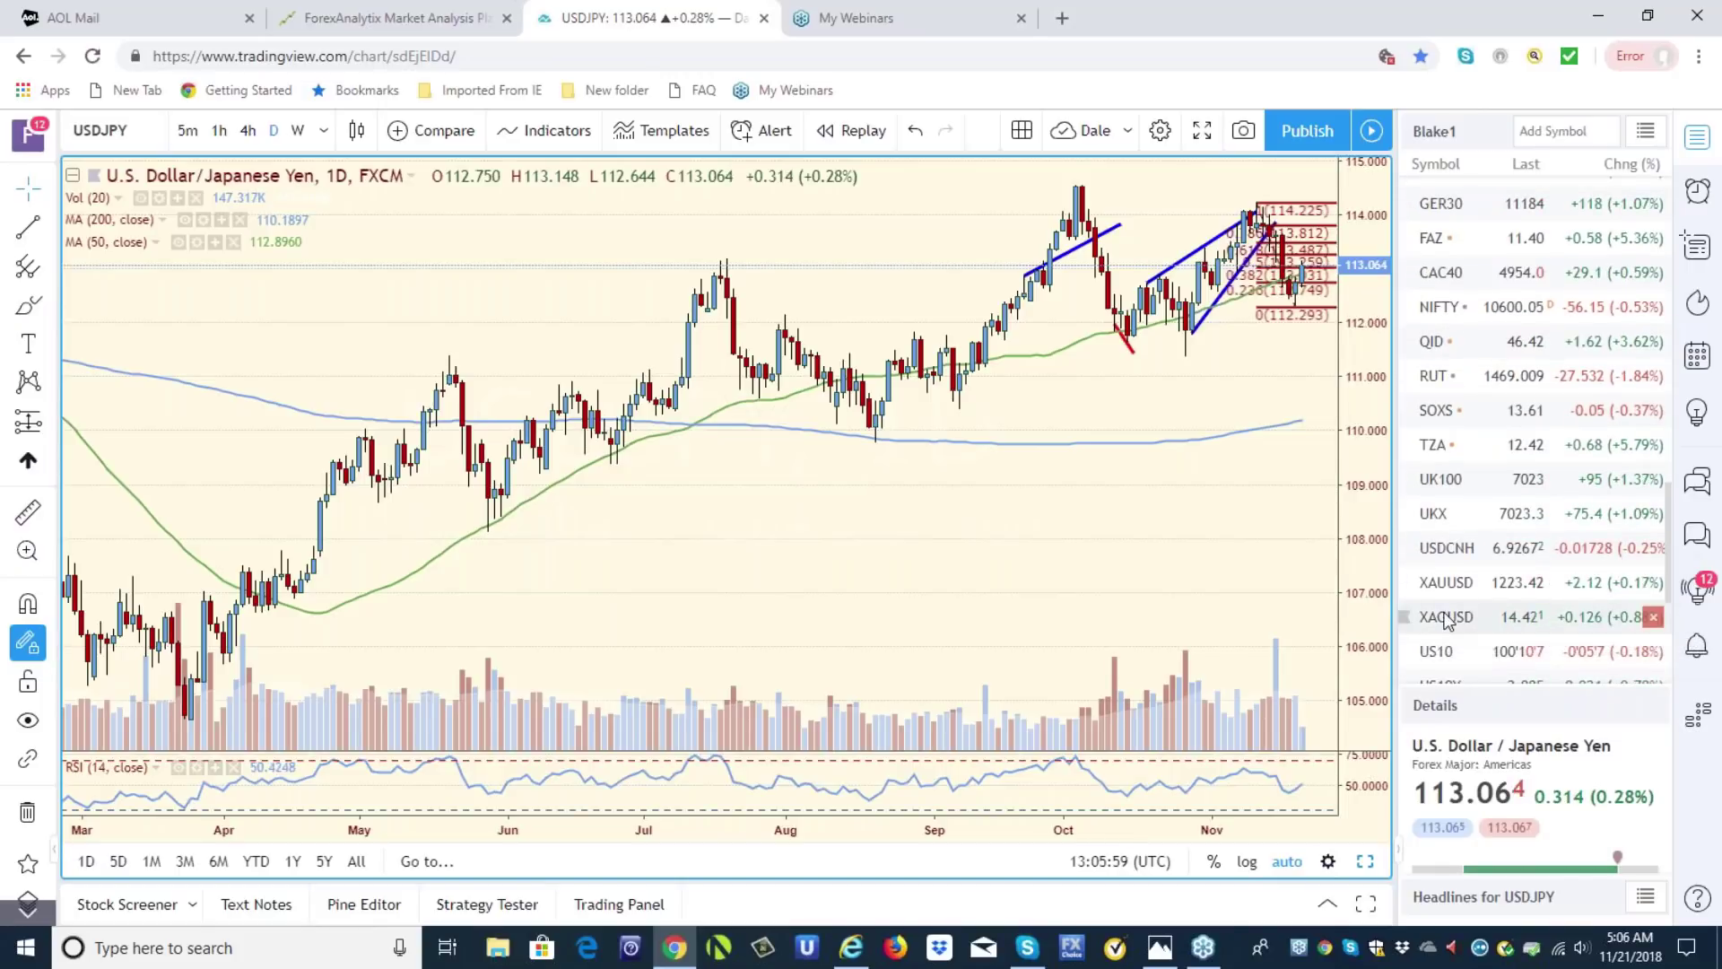
click(1447, 617)
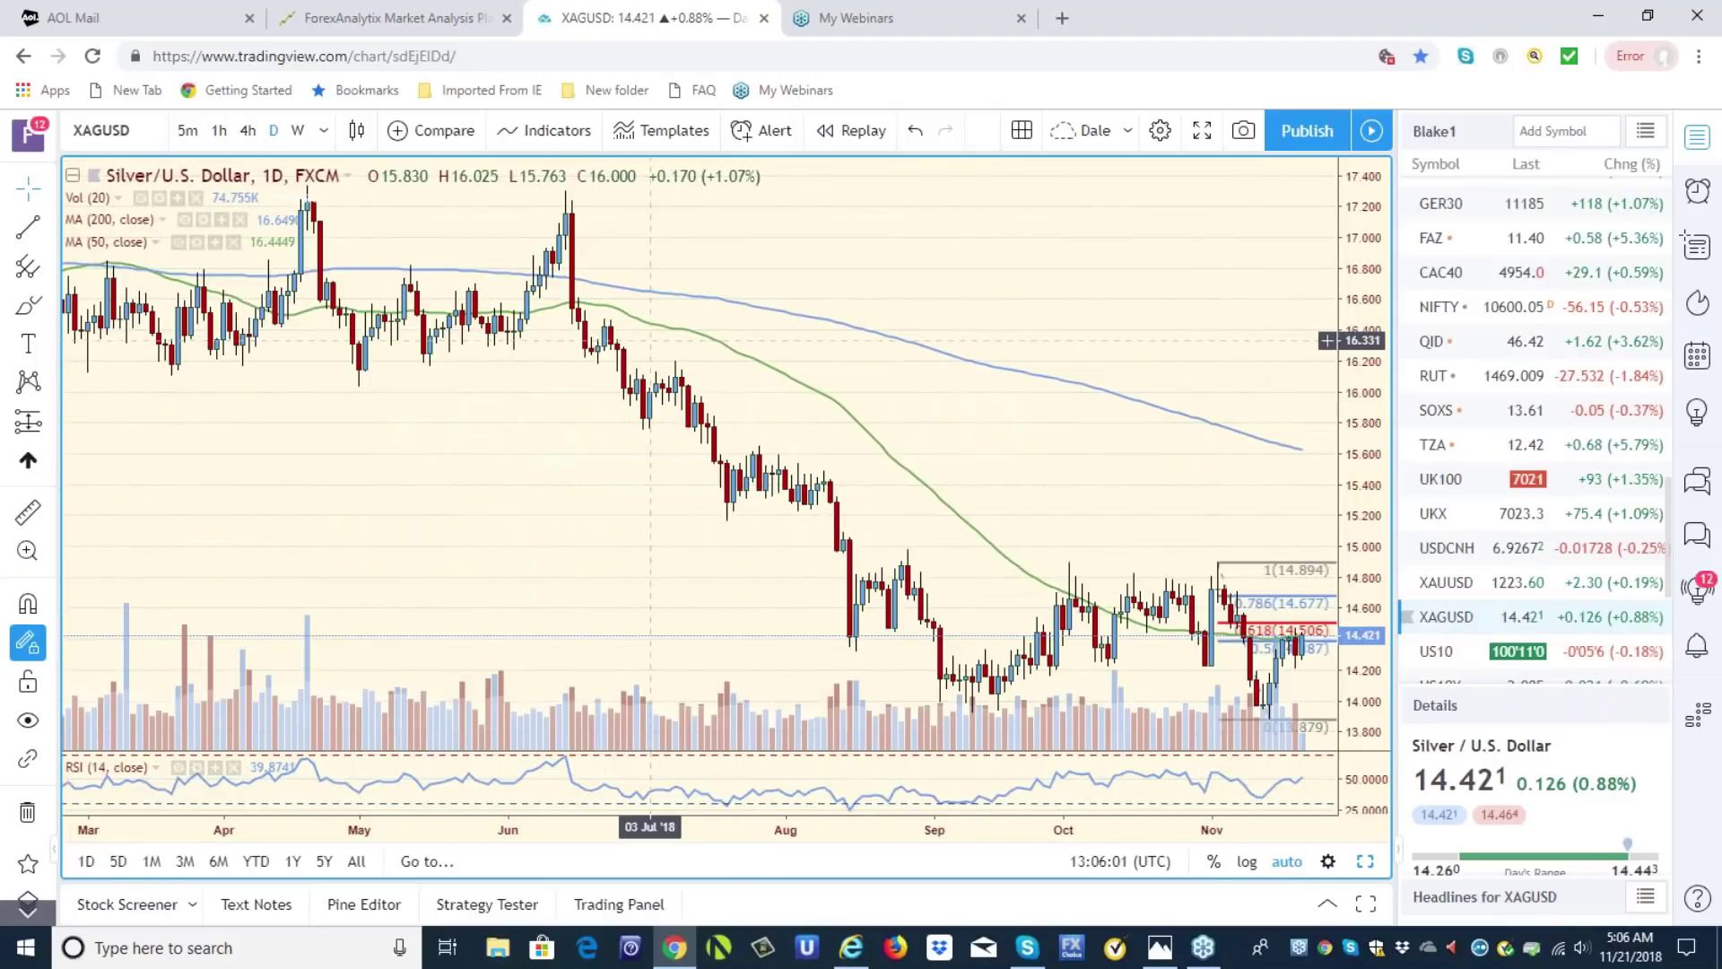
- Show XAGUSD on daily candles with its Fibonacci retracement from 14.894 to 13.879
click(248, 130)
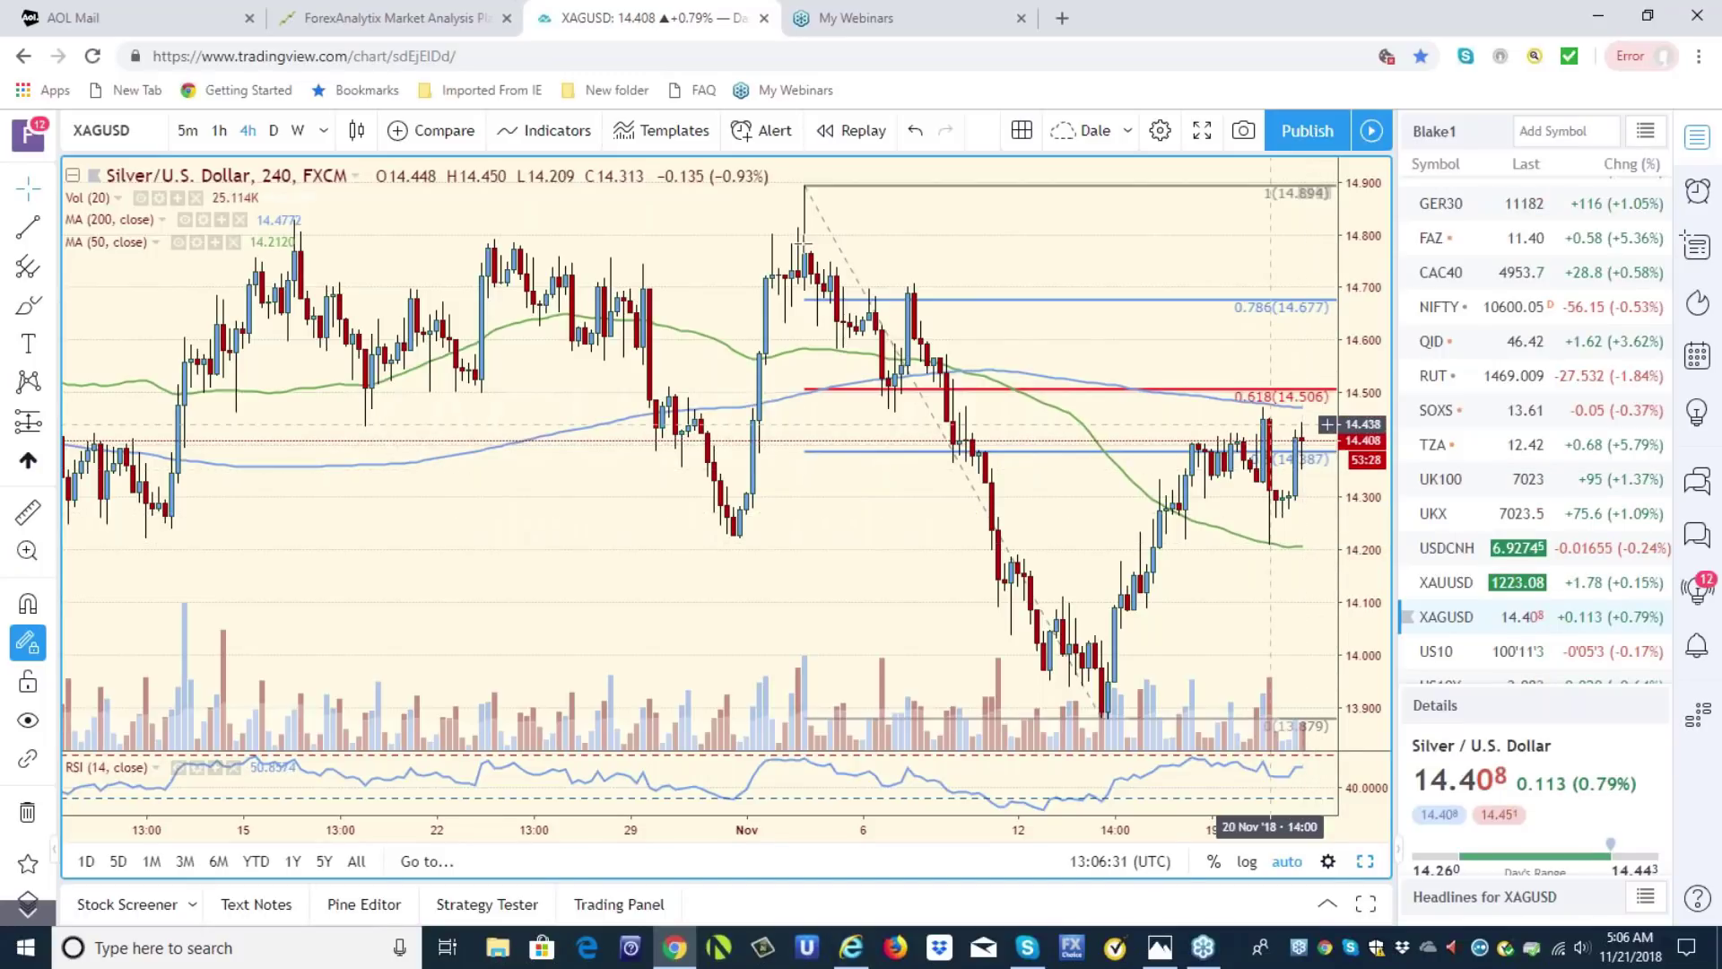
click(275, 132)
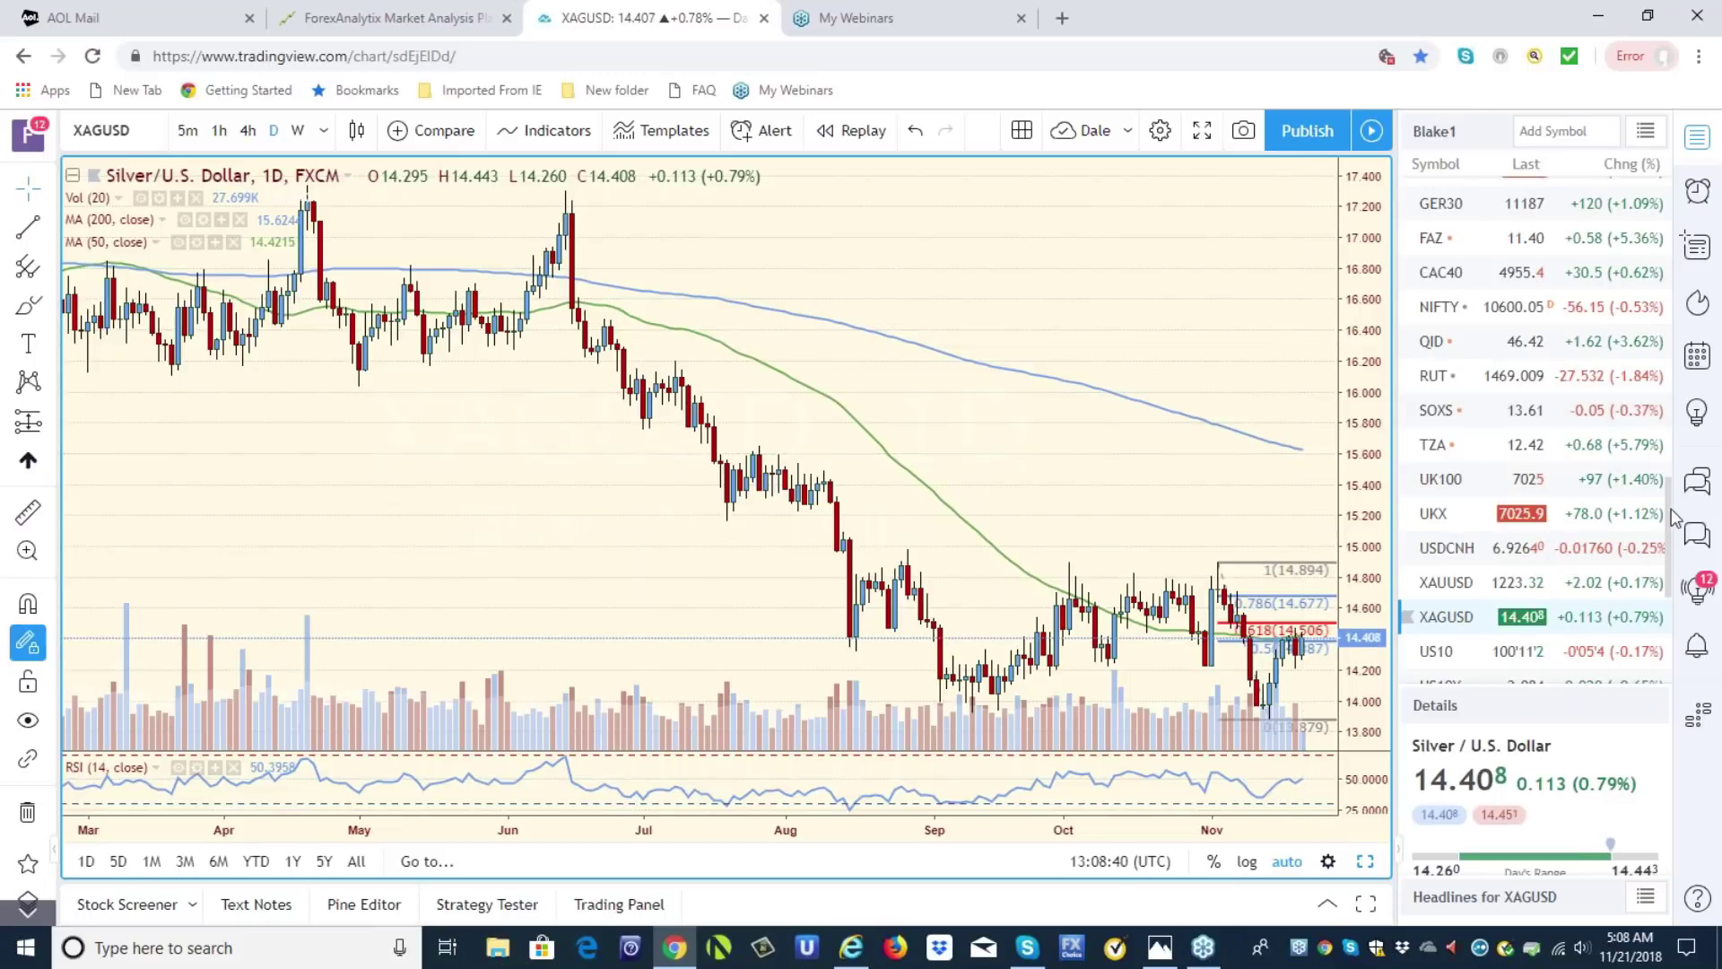
- Load the EURUSD chart from the top of the watchlist
scroll(1668, 502, up, 3)
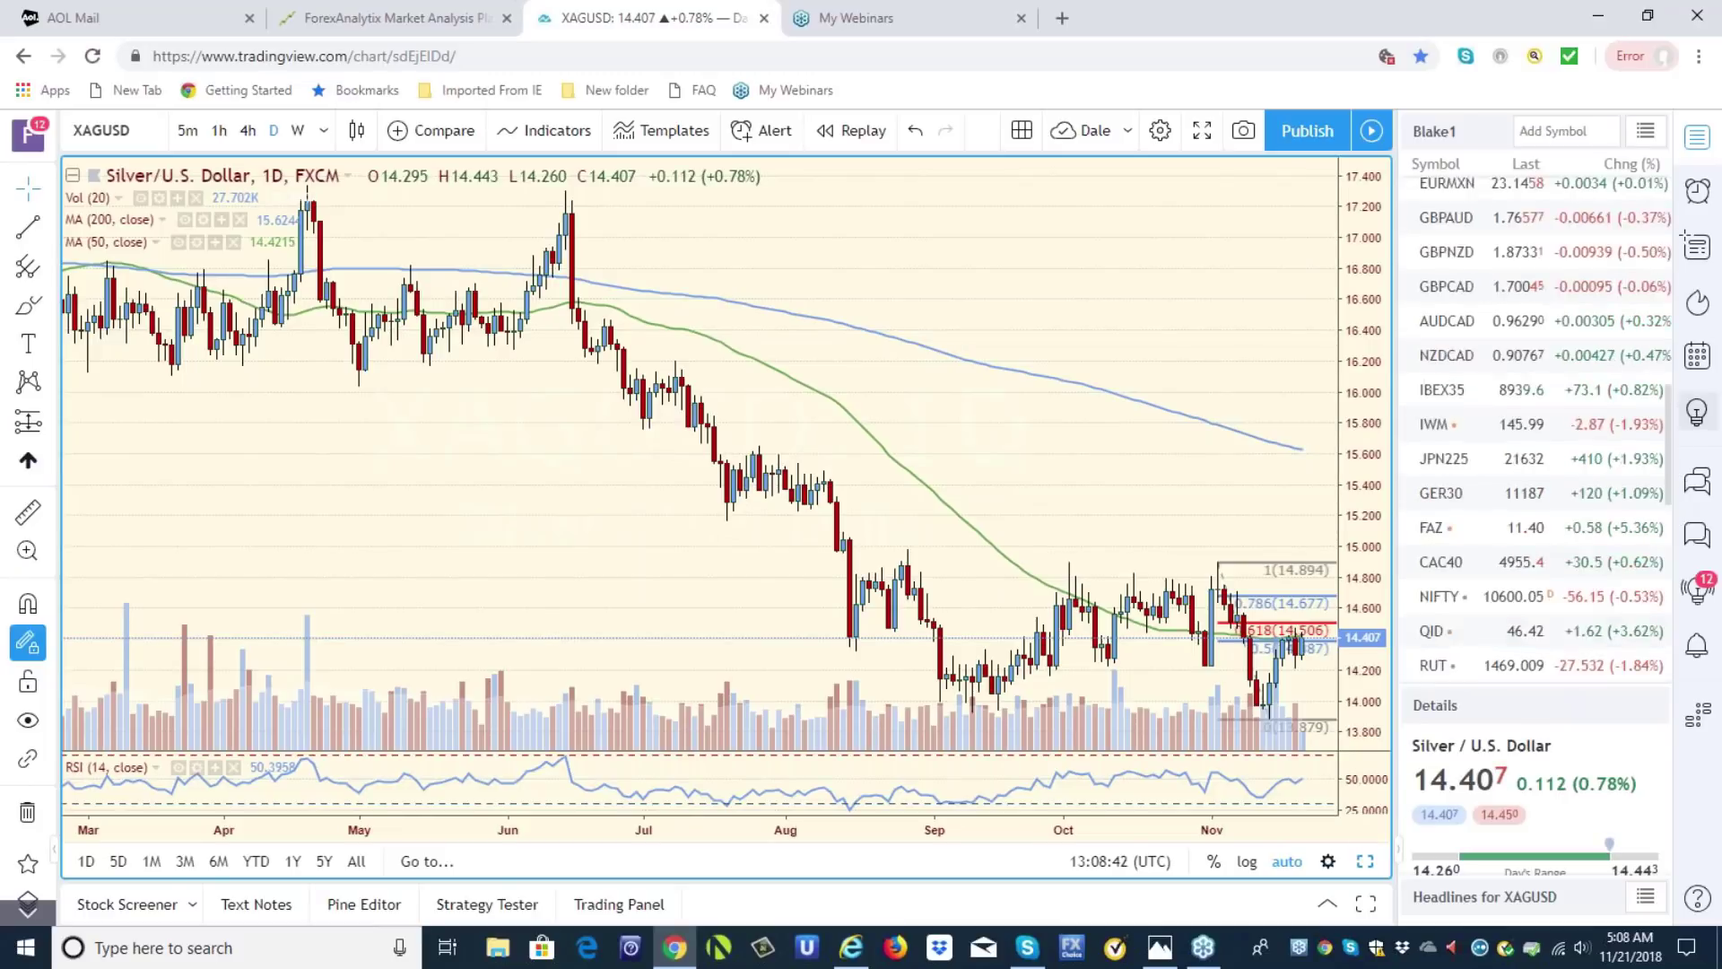
scroll(1534, 428, up, 5)
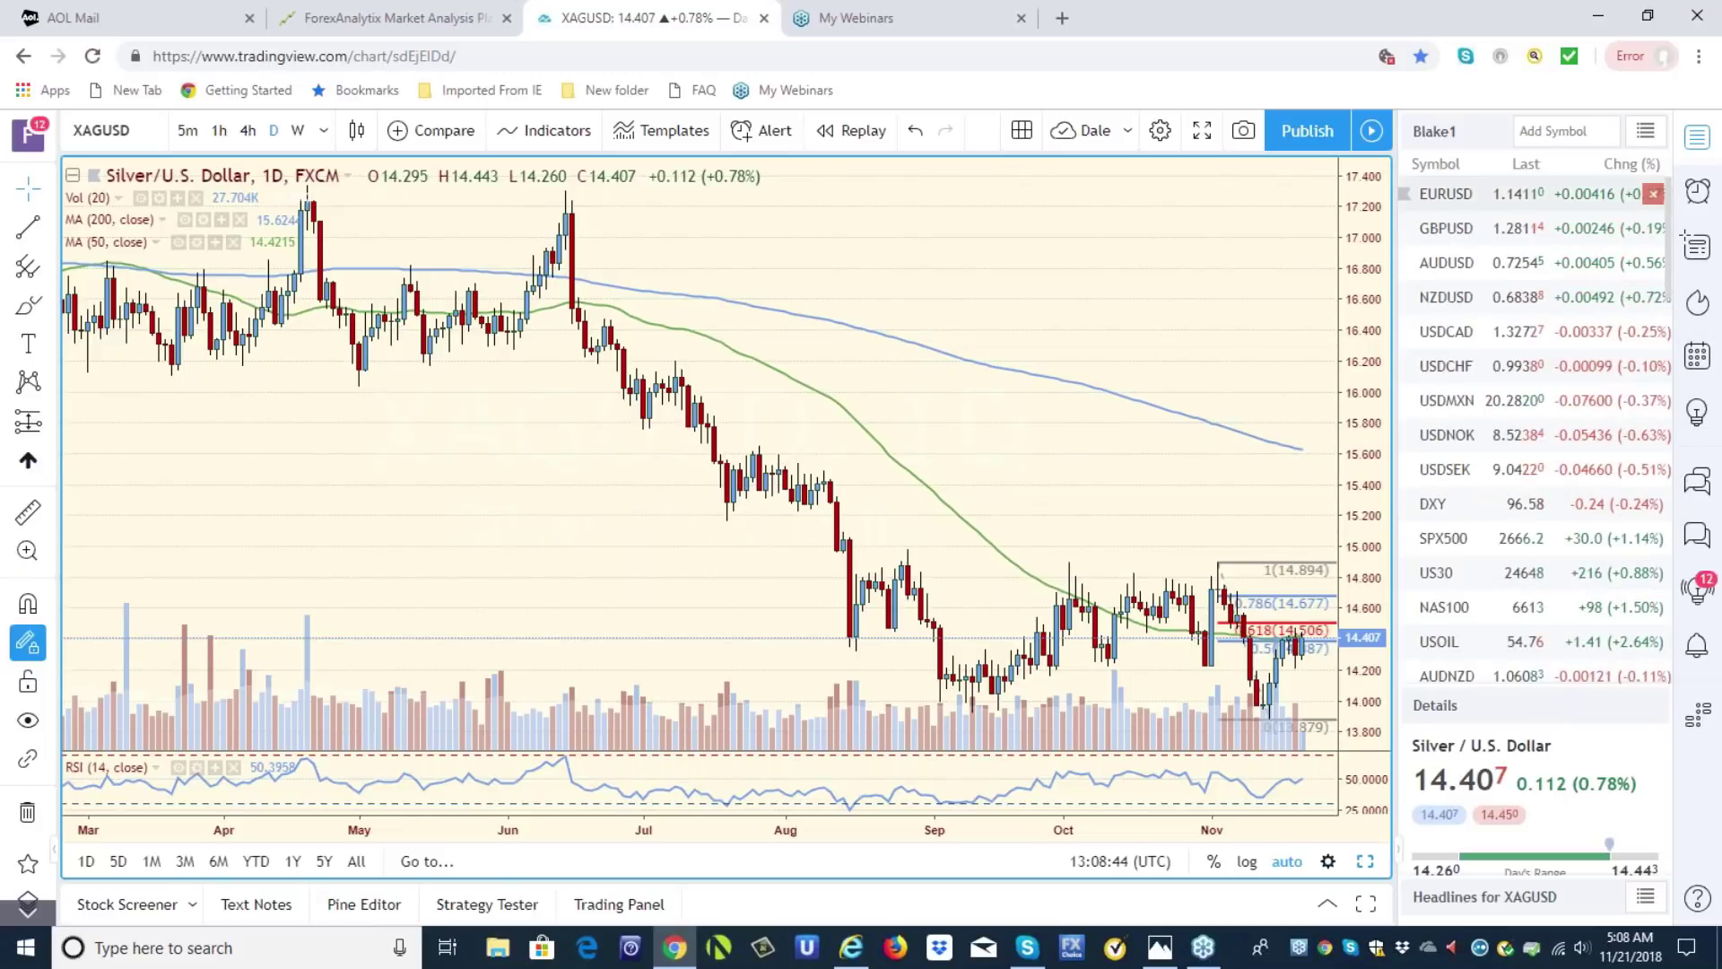
click(1431, 195)
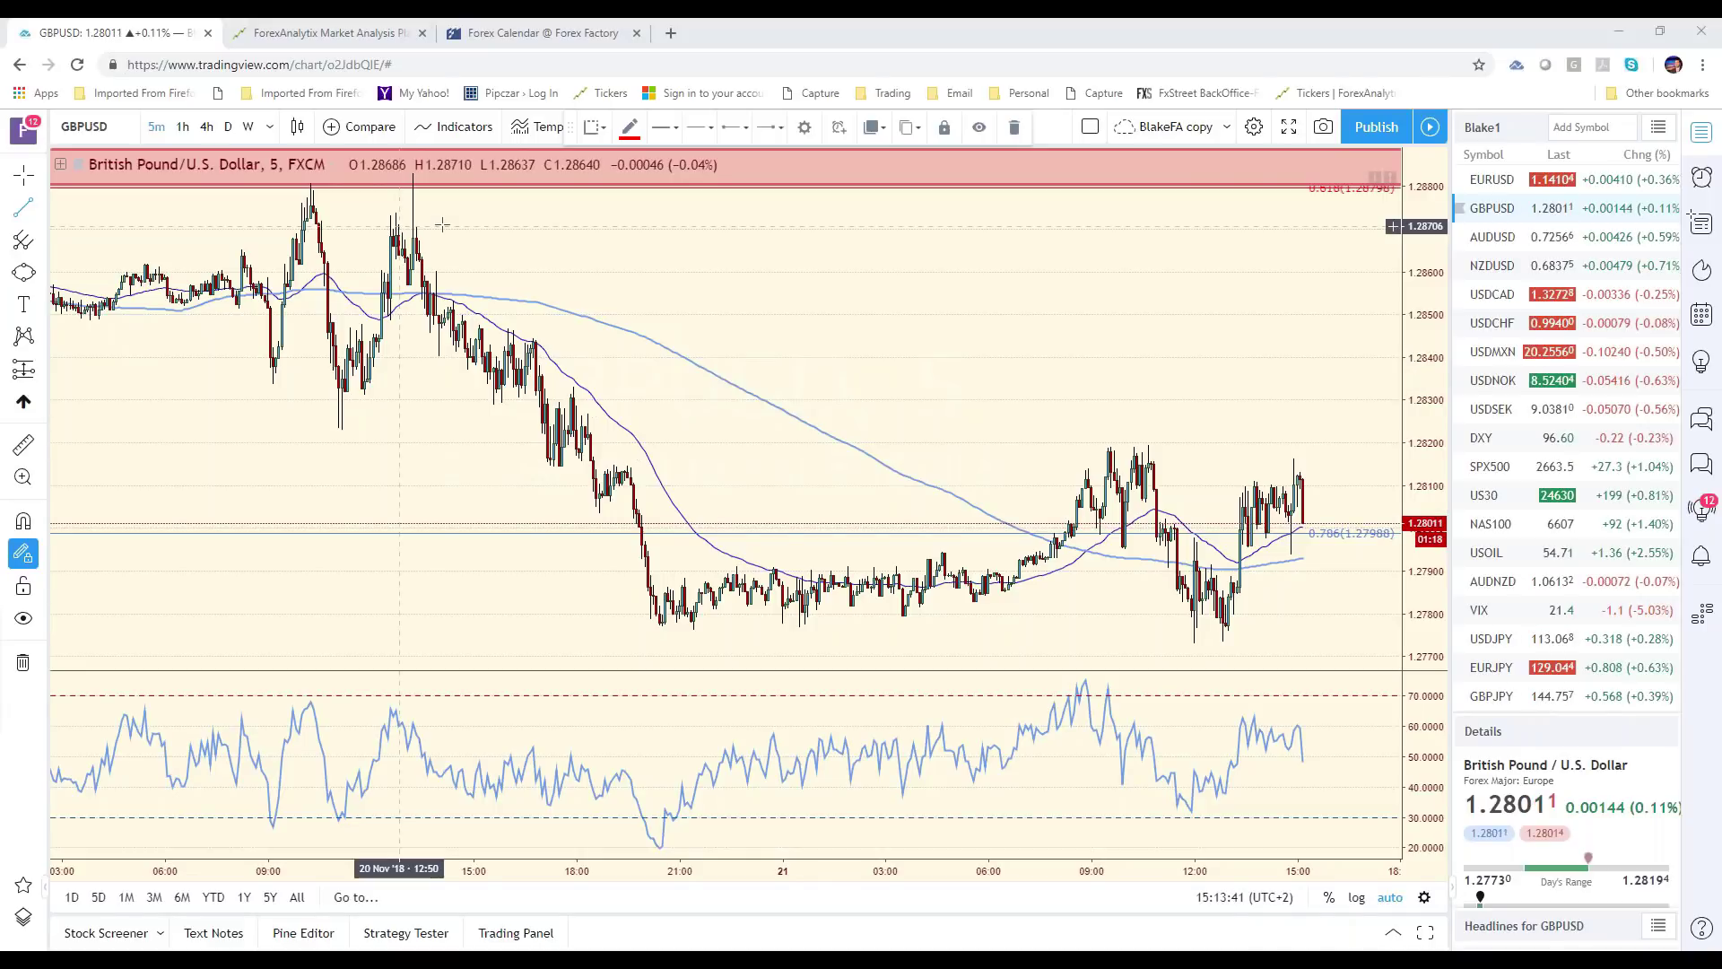
- Review the annotated EURUSD 4-hour chart zoomed in, then load the GBPUSD 4-hour chart
click(1489, 182)
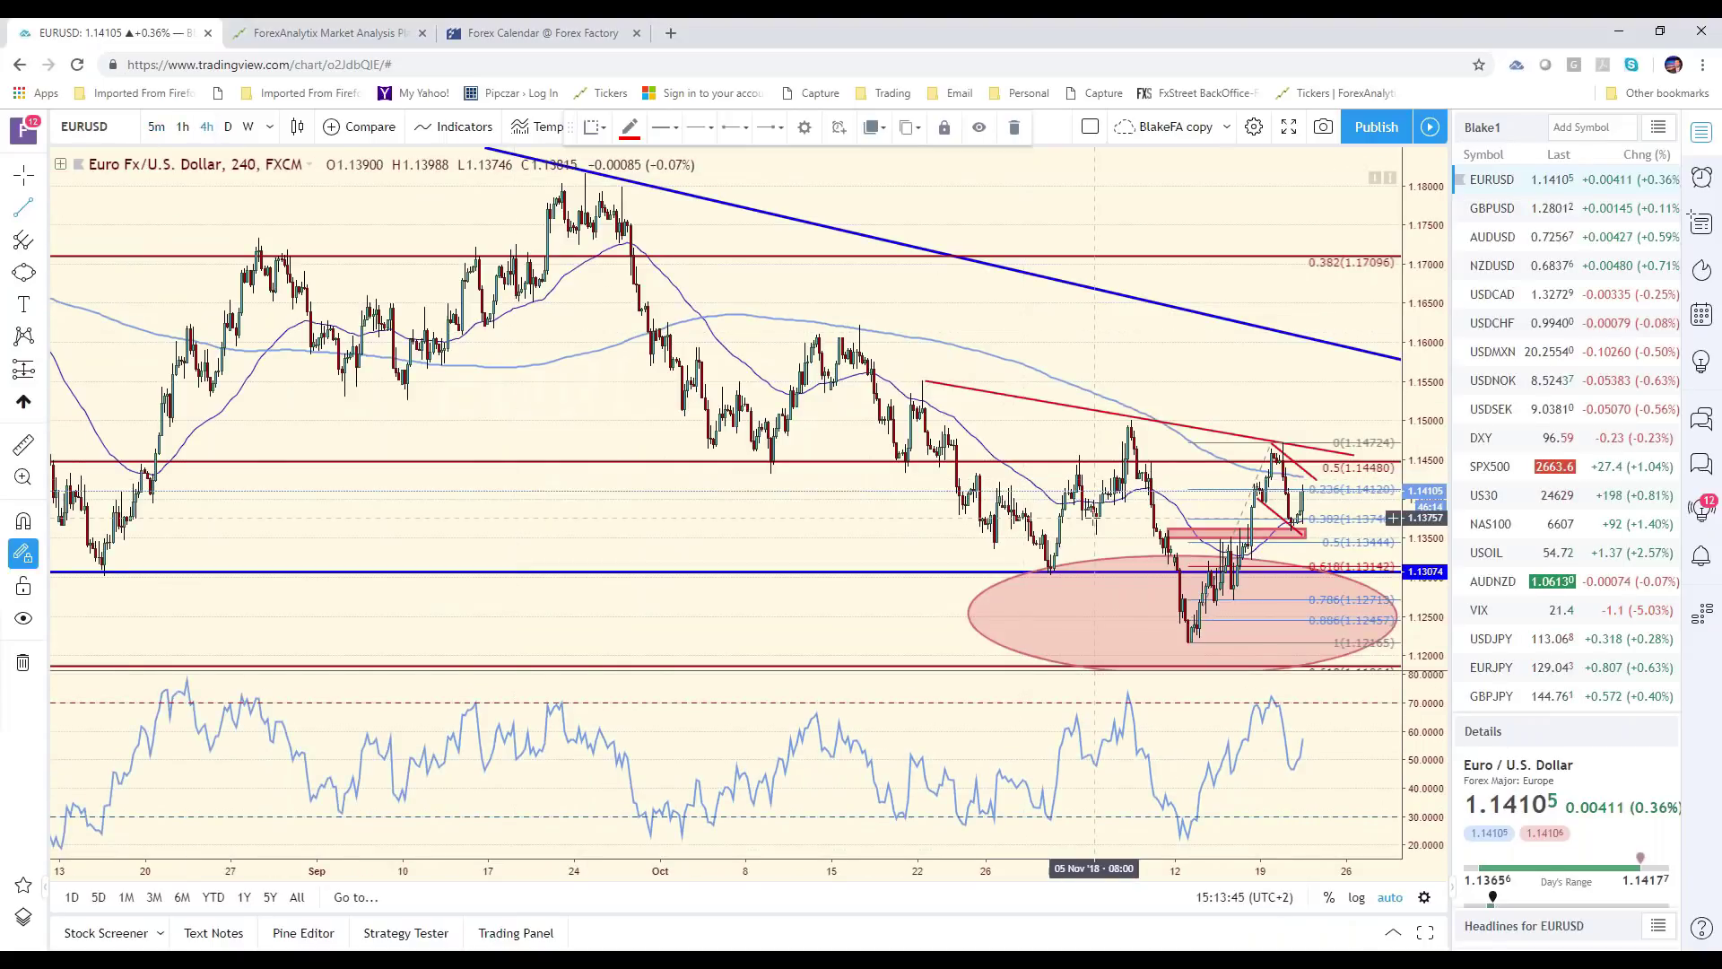
scroll(1069, 514, up, 2)
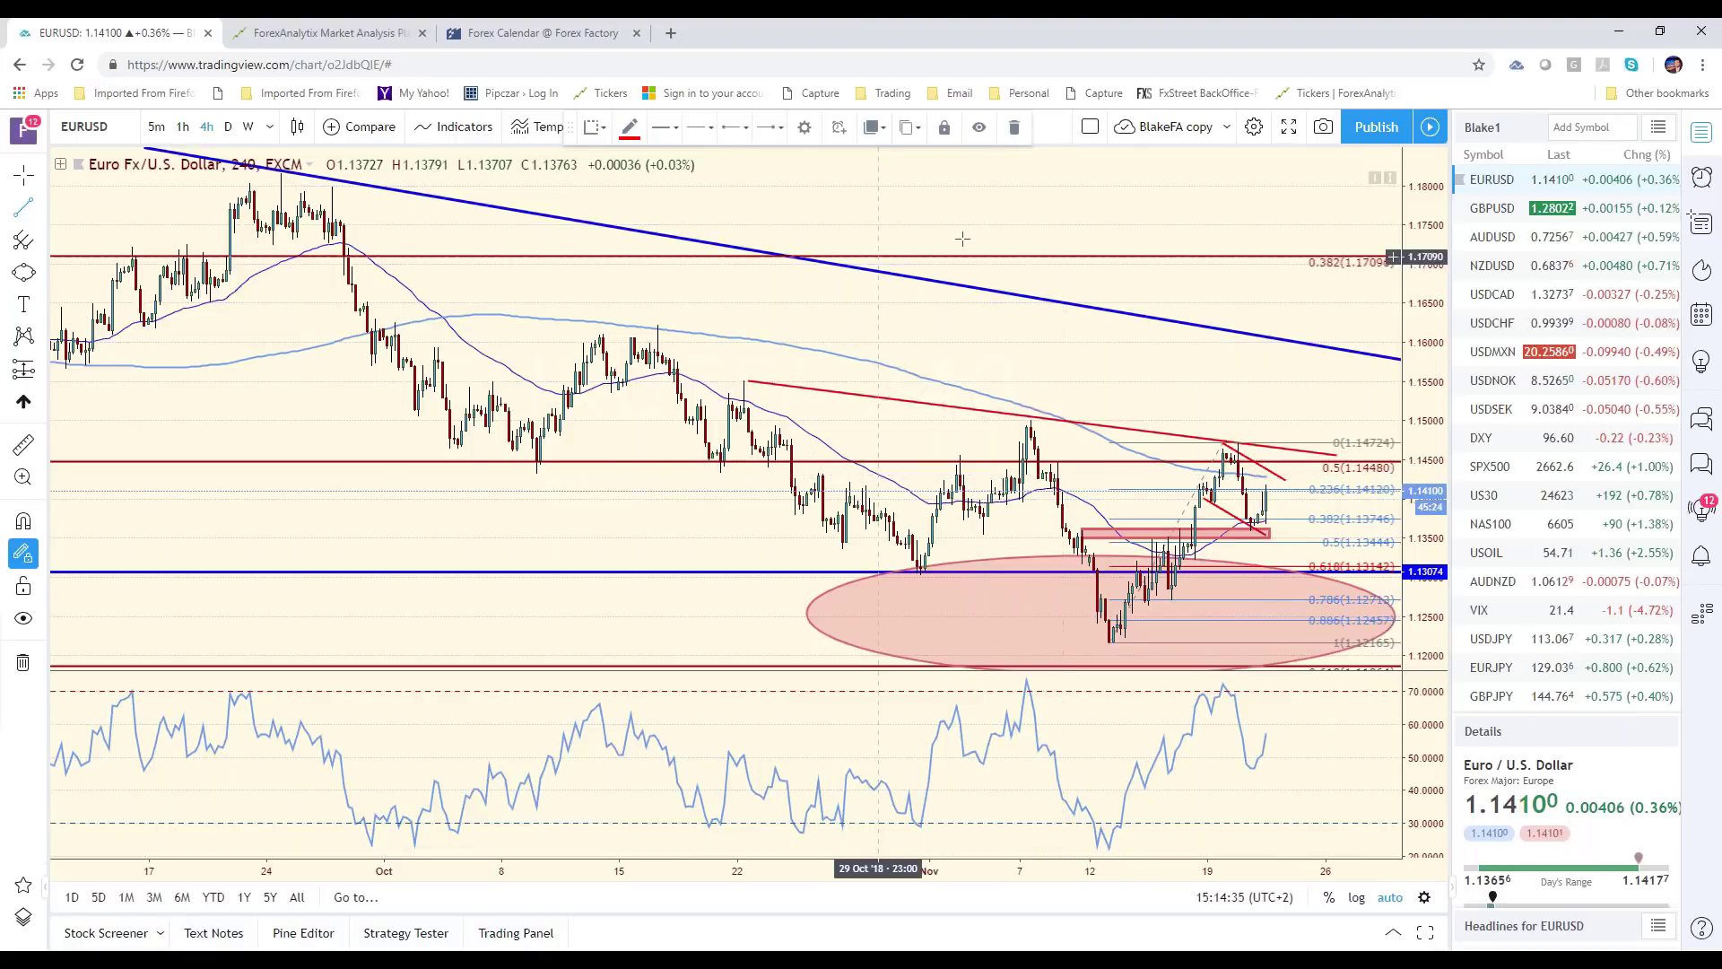
click(1507, 208)
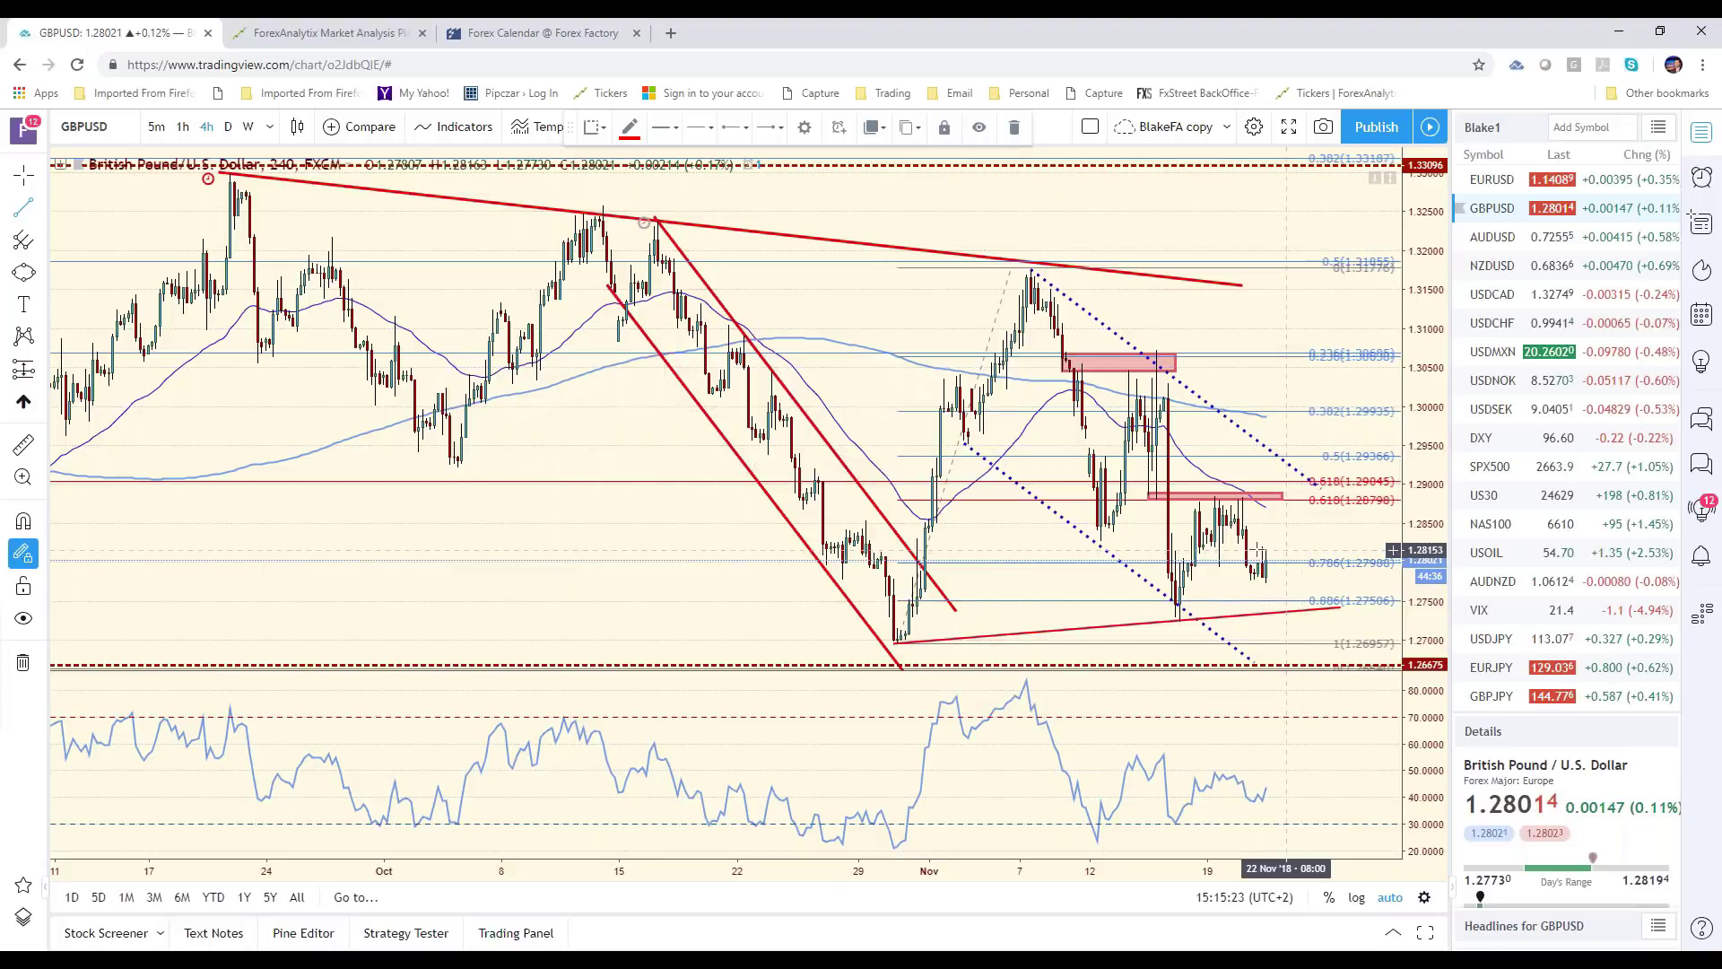
- Revisit the EURUSD 4-hour chart, then switch to the ForexAnalytix dashboard with Ctrl+Tab
scroll(1288, 550, down, 2)
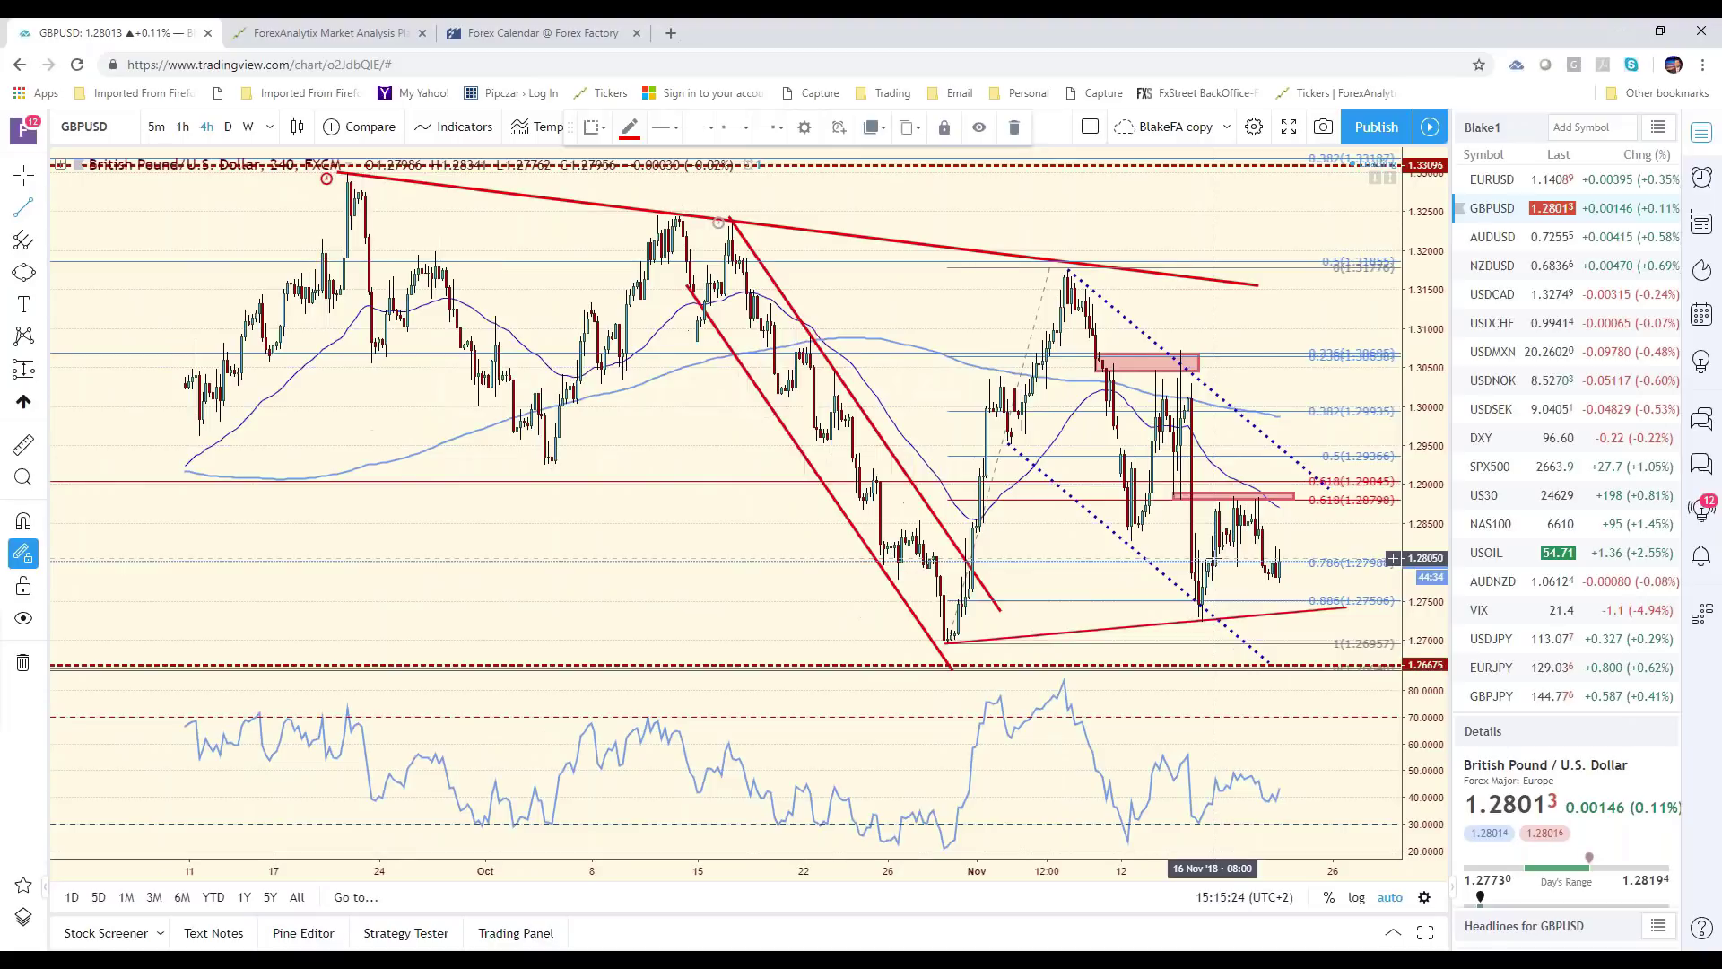
scroll(1393, 558, up, 1)
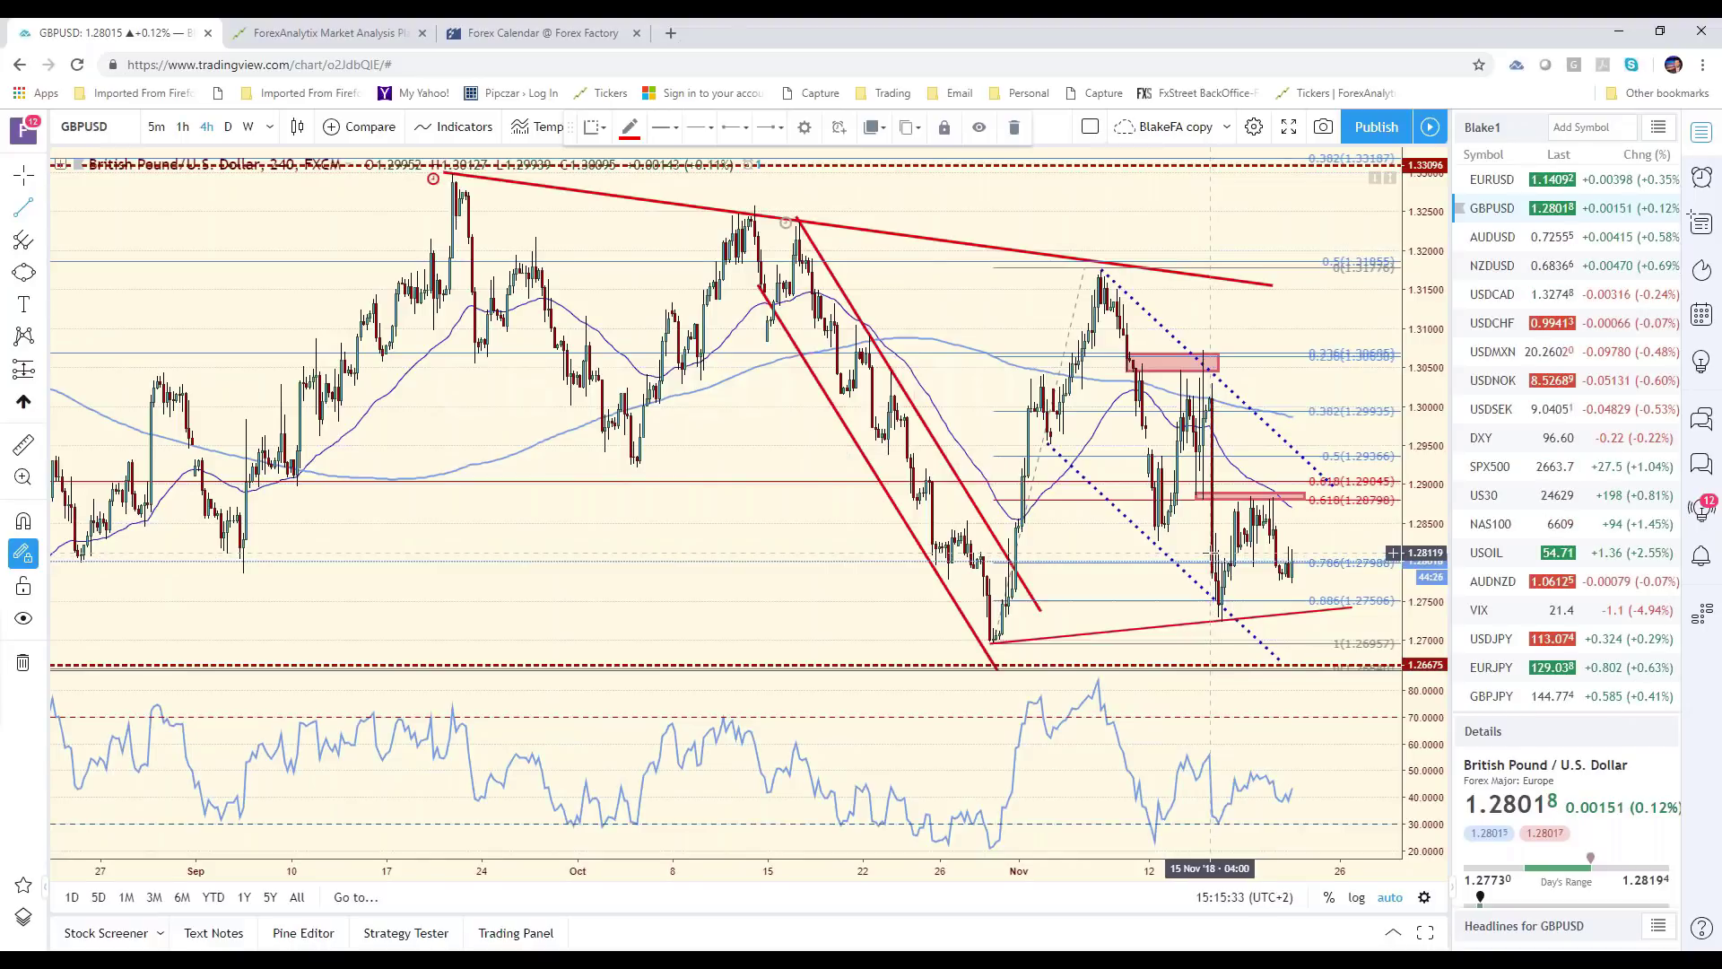
click(1516, 180)
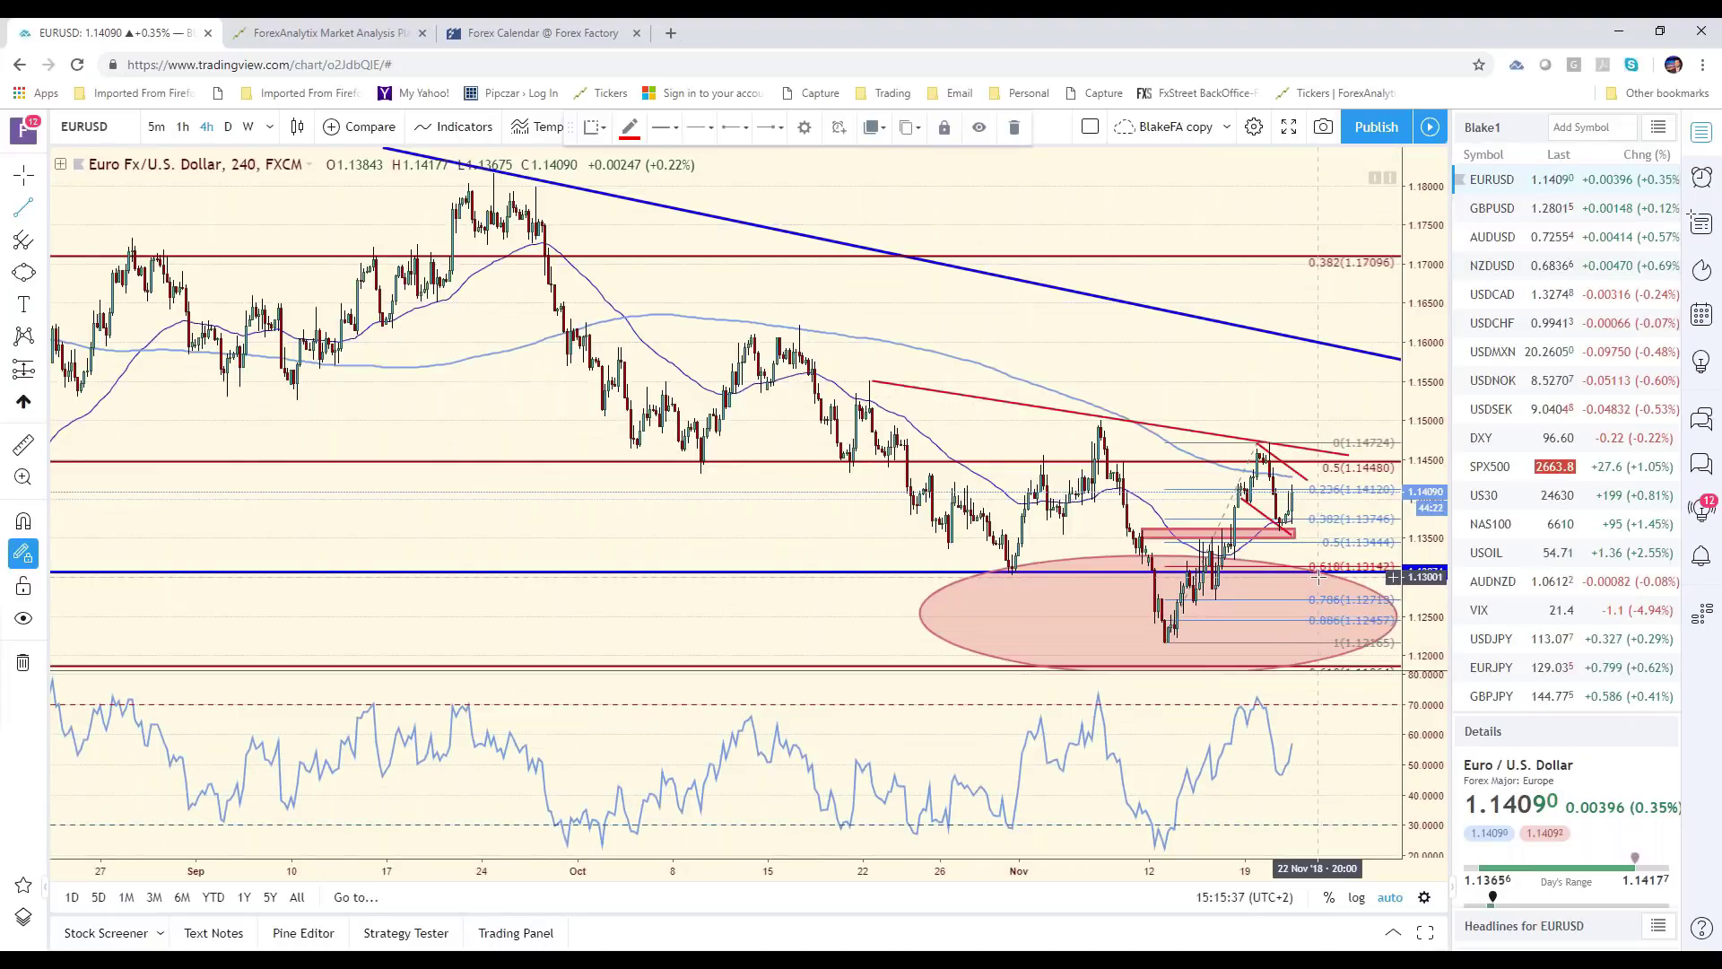
scroll(1232, 564, up, 3)
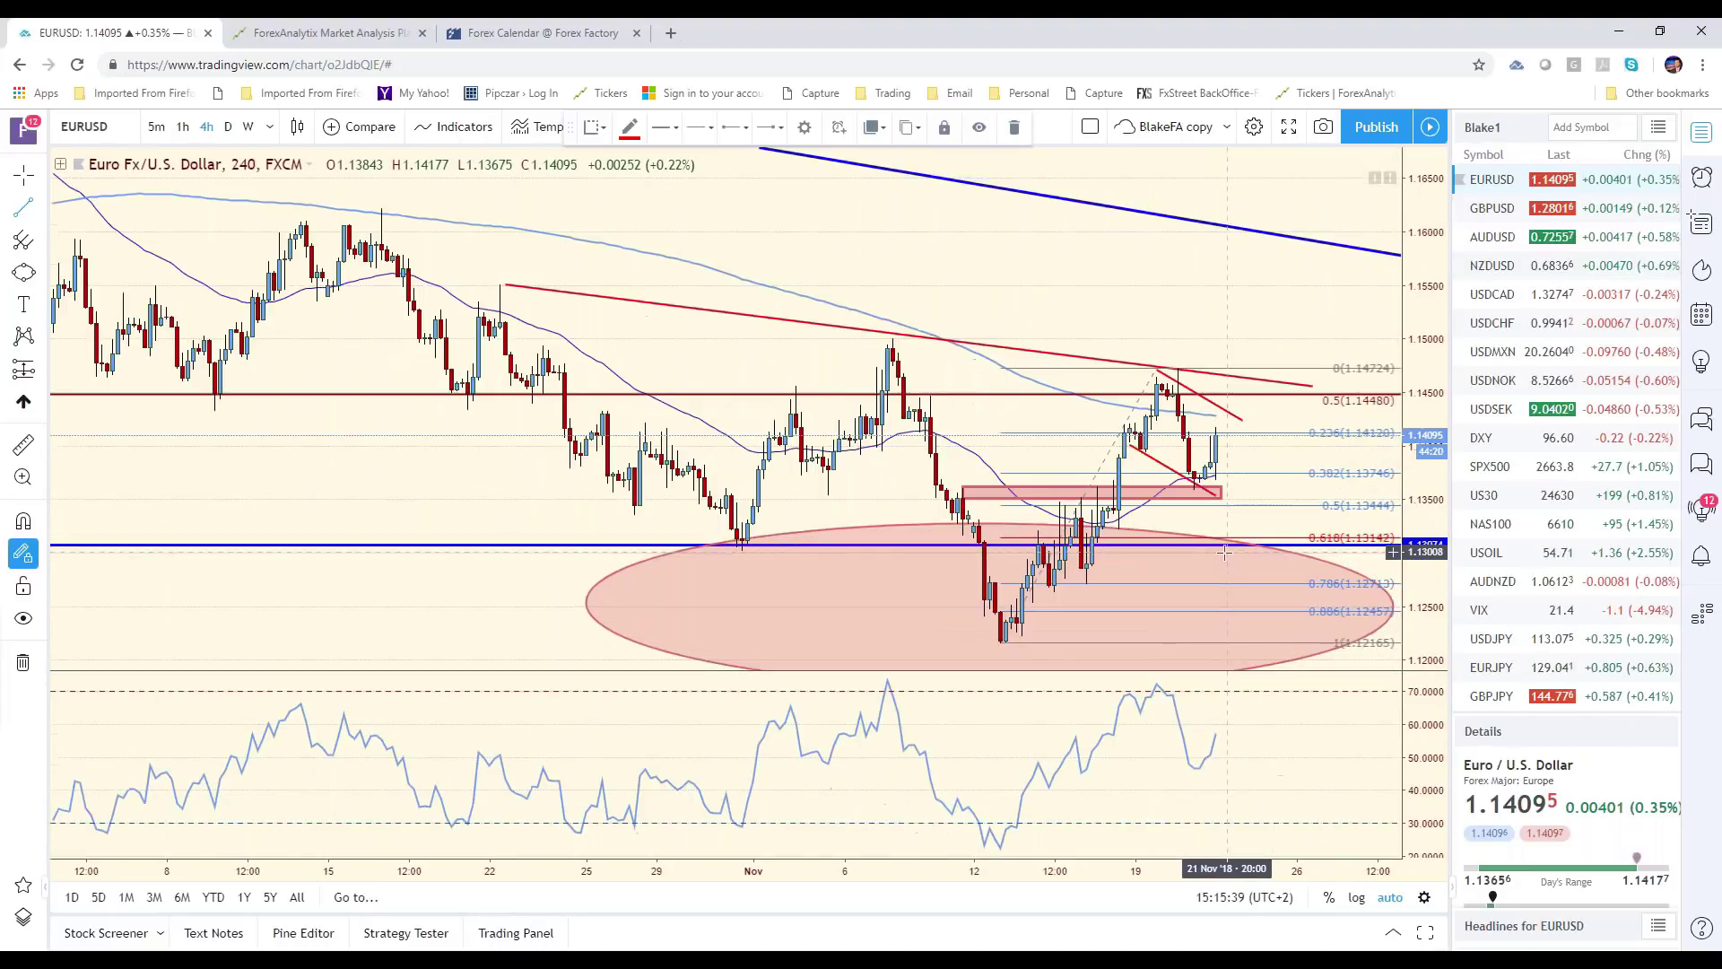
scroll(1224, 553, down, 3)
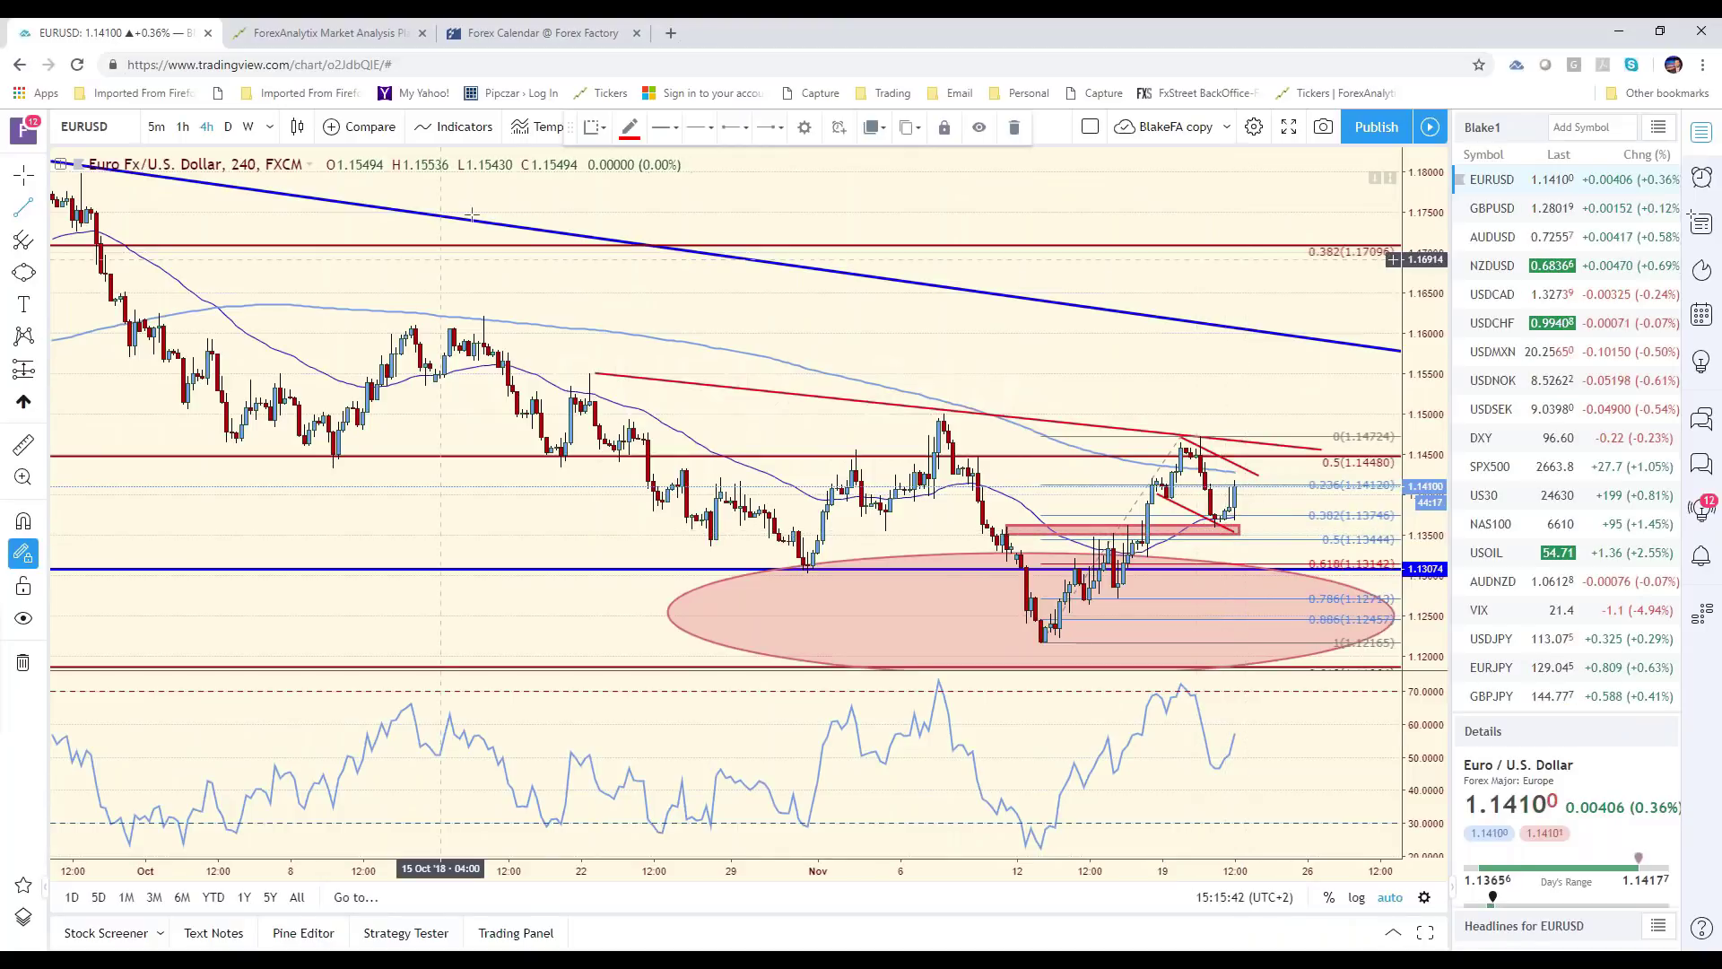
key(ctrl+Tab)
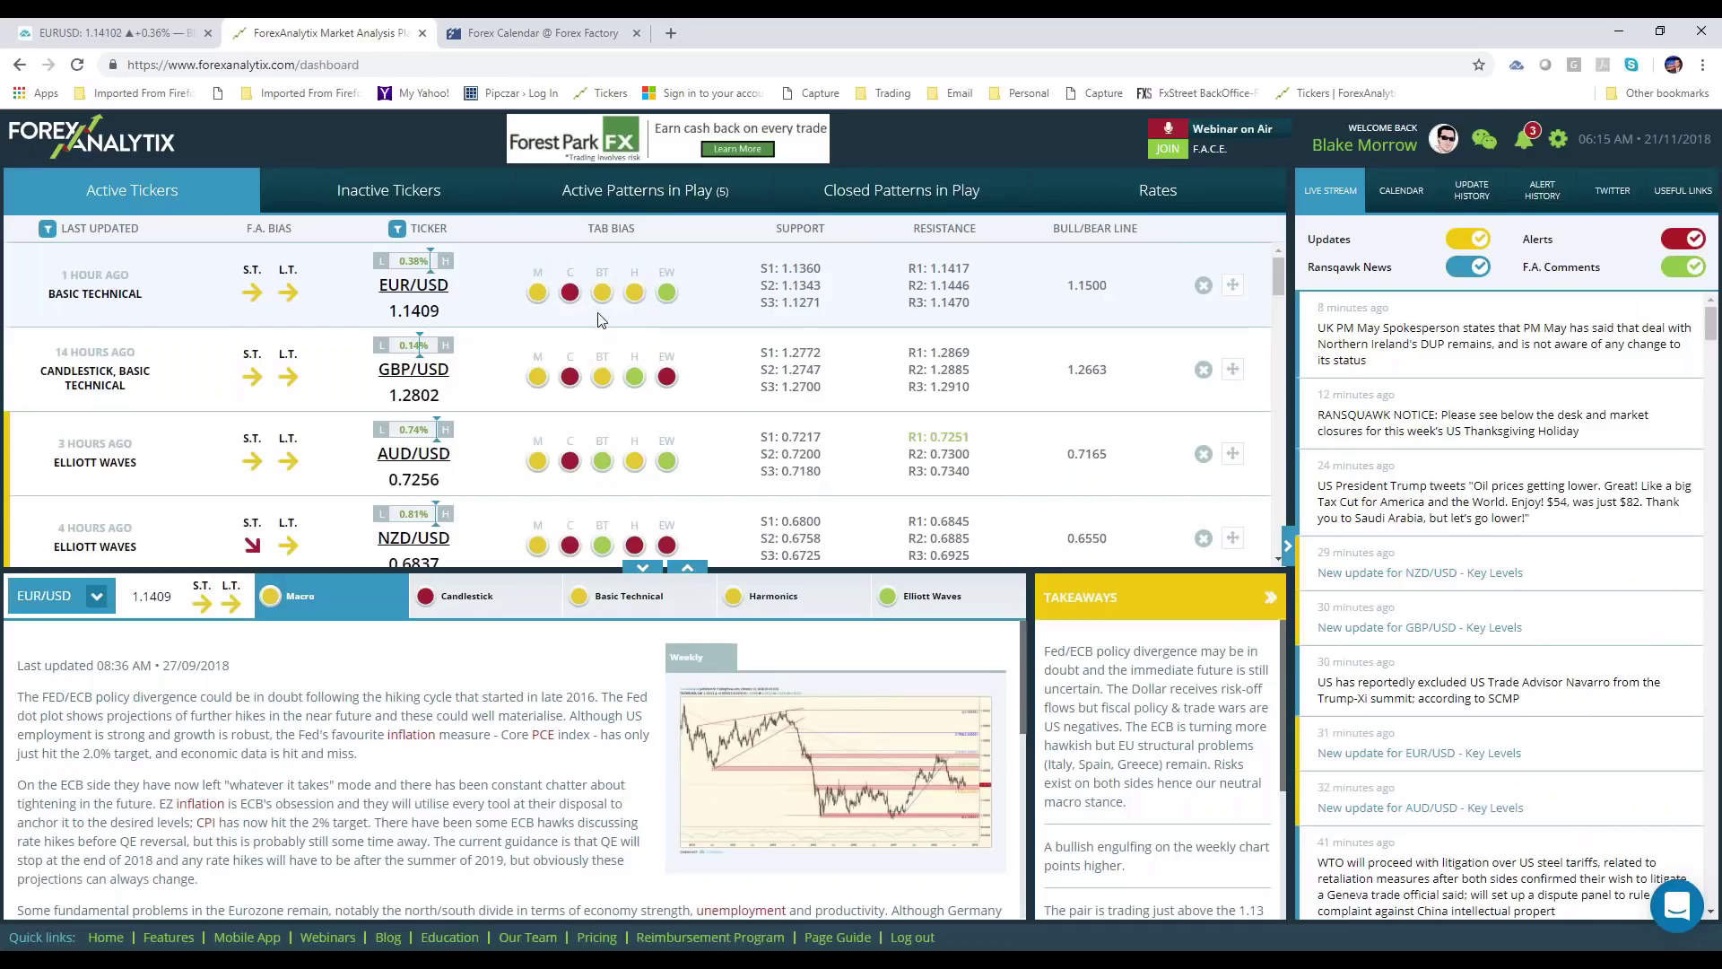
- Open the EURUSD Basic Technical update and page through its five enlarged analysis charts
click(602, 292)
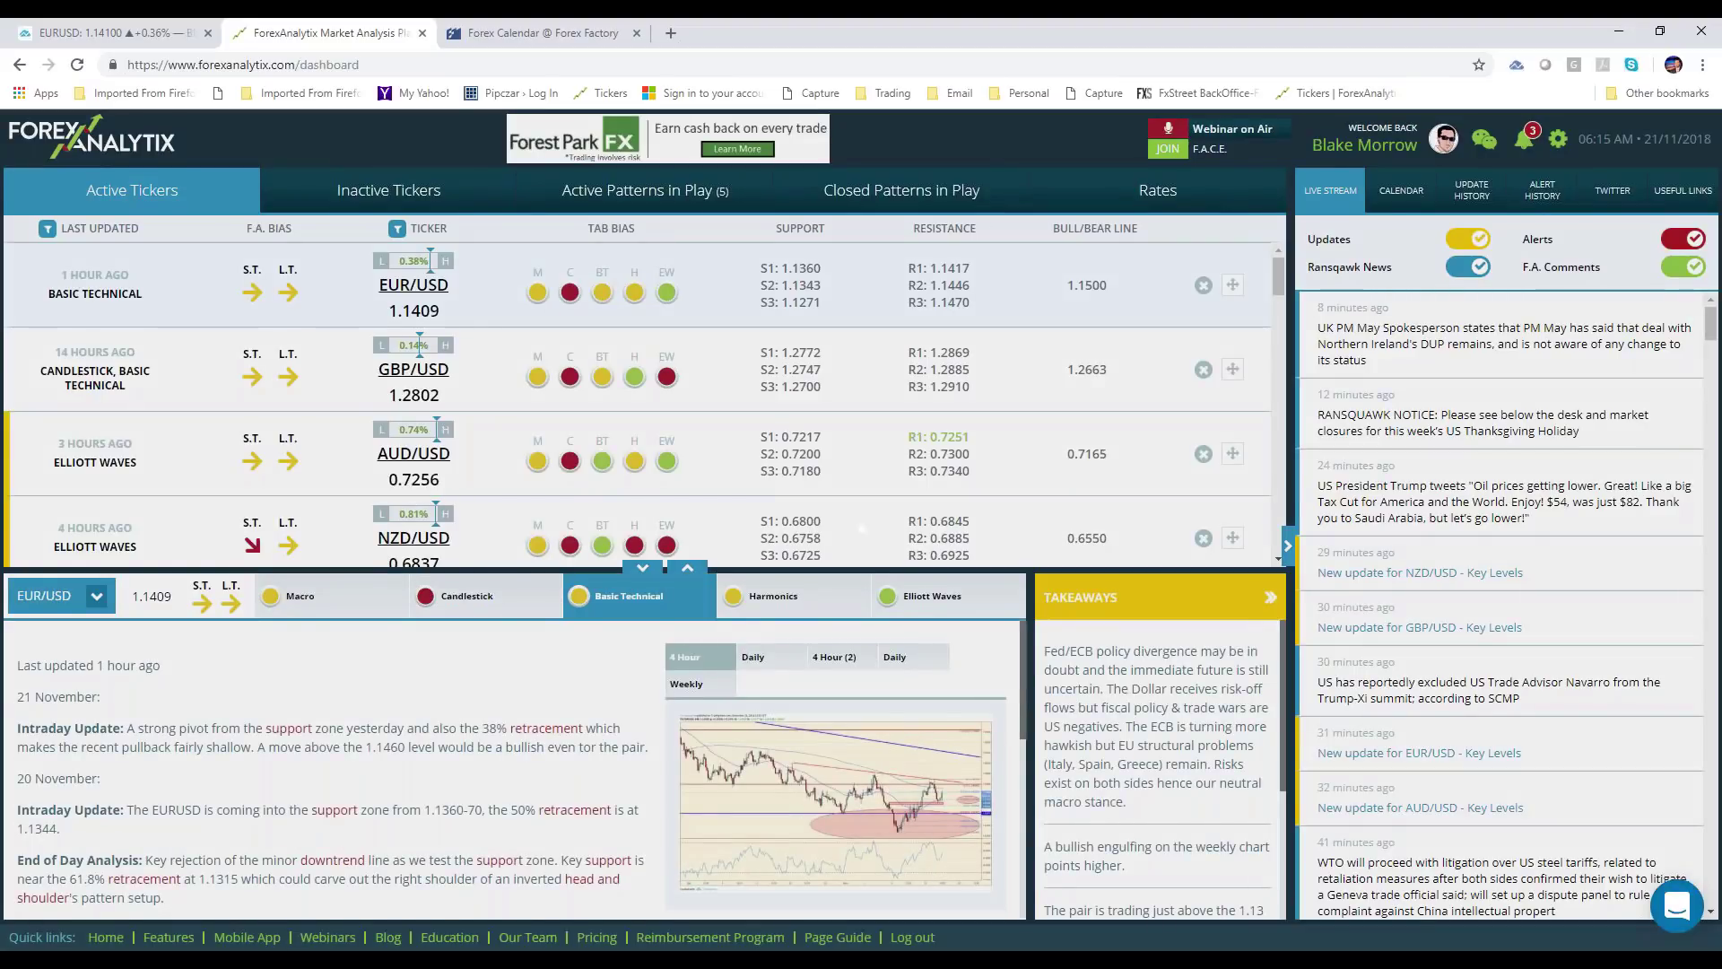
click(979, 825)
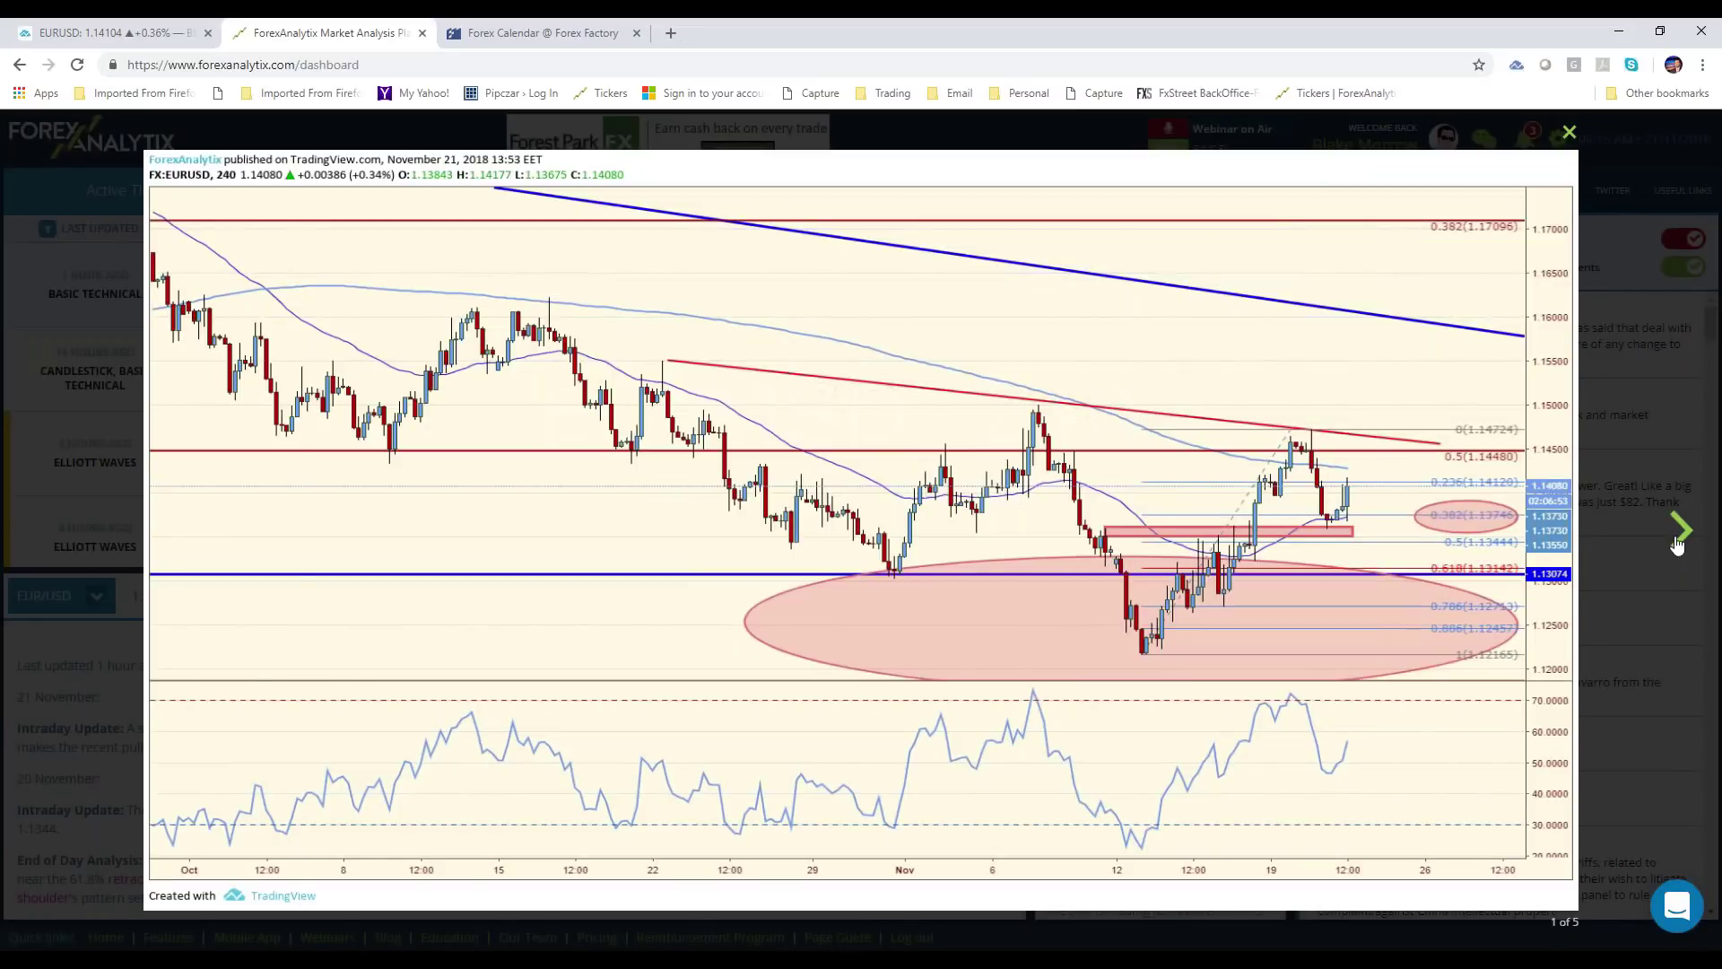
click(1680, 533)
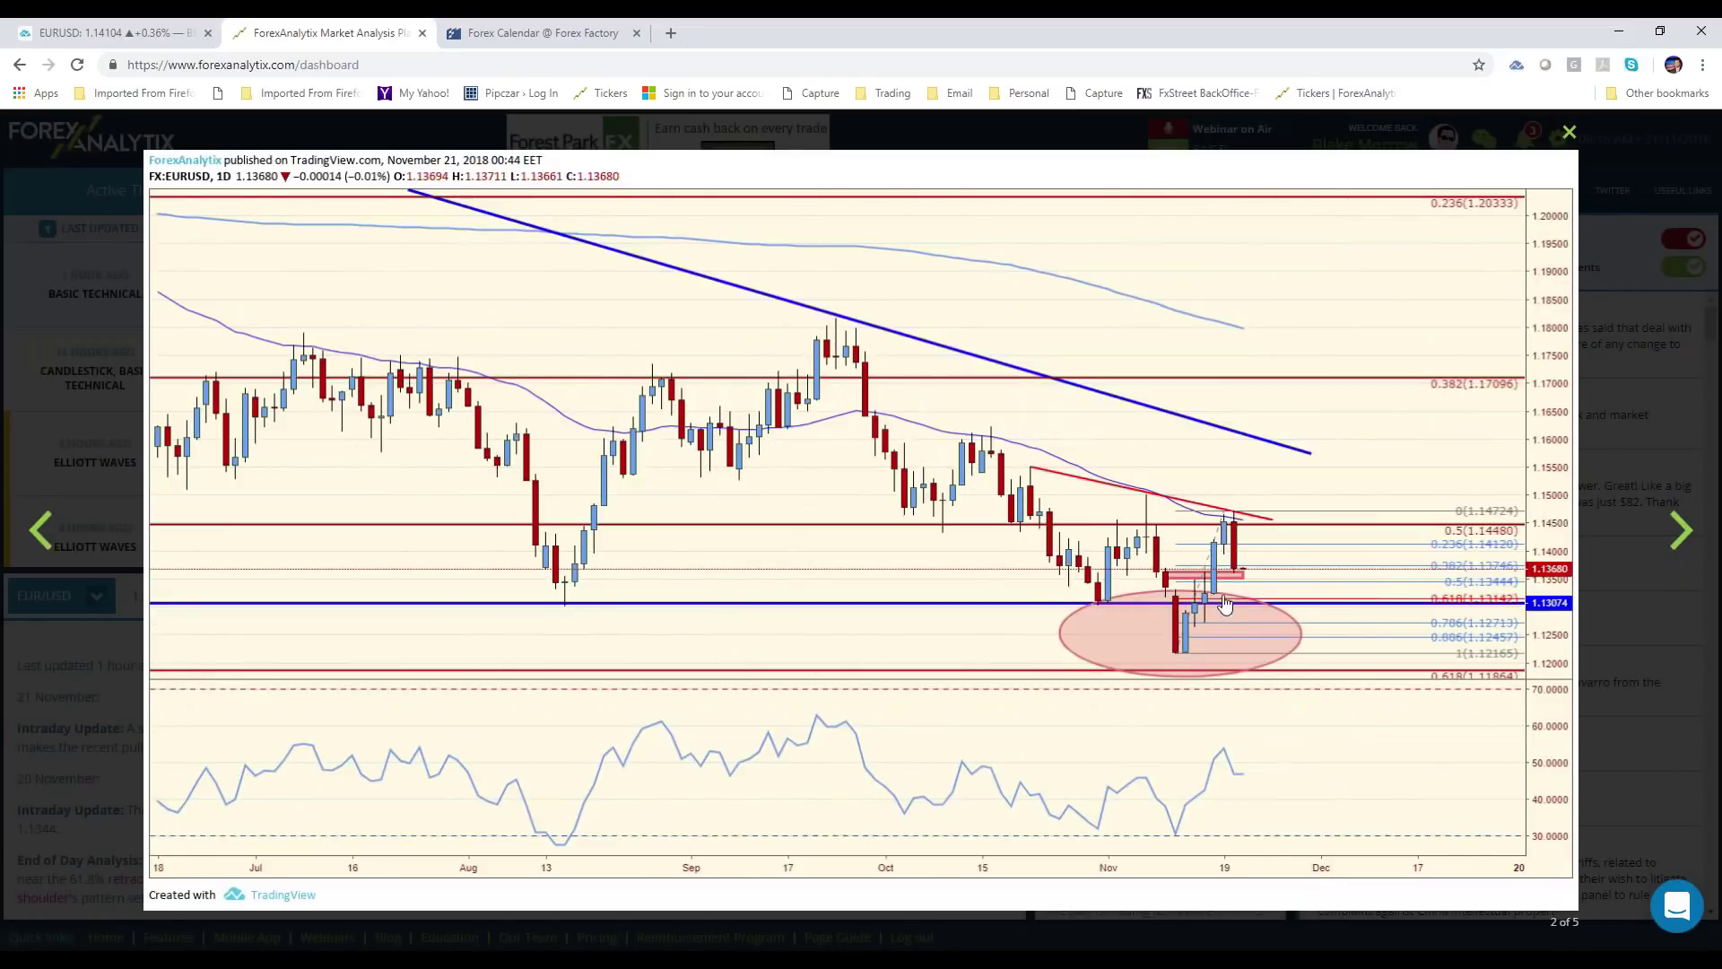
click(1674, 545)
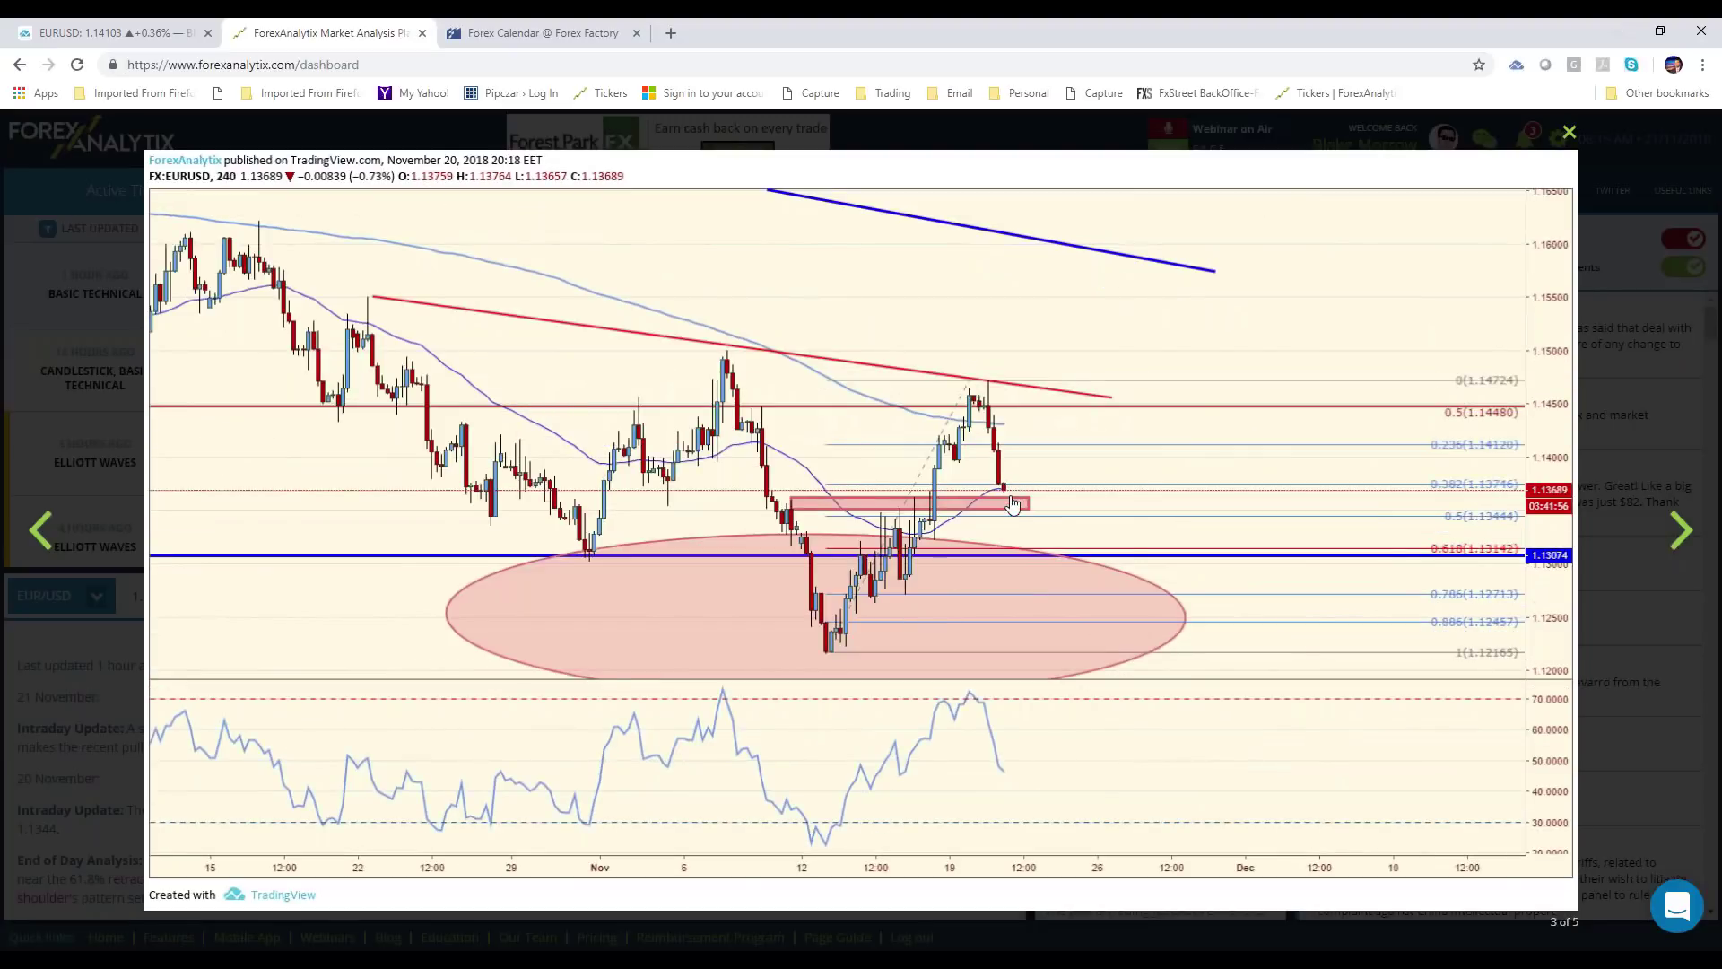
click(1685, 537)
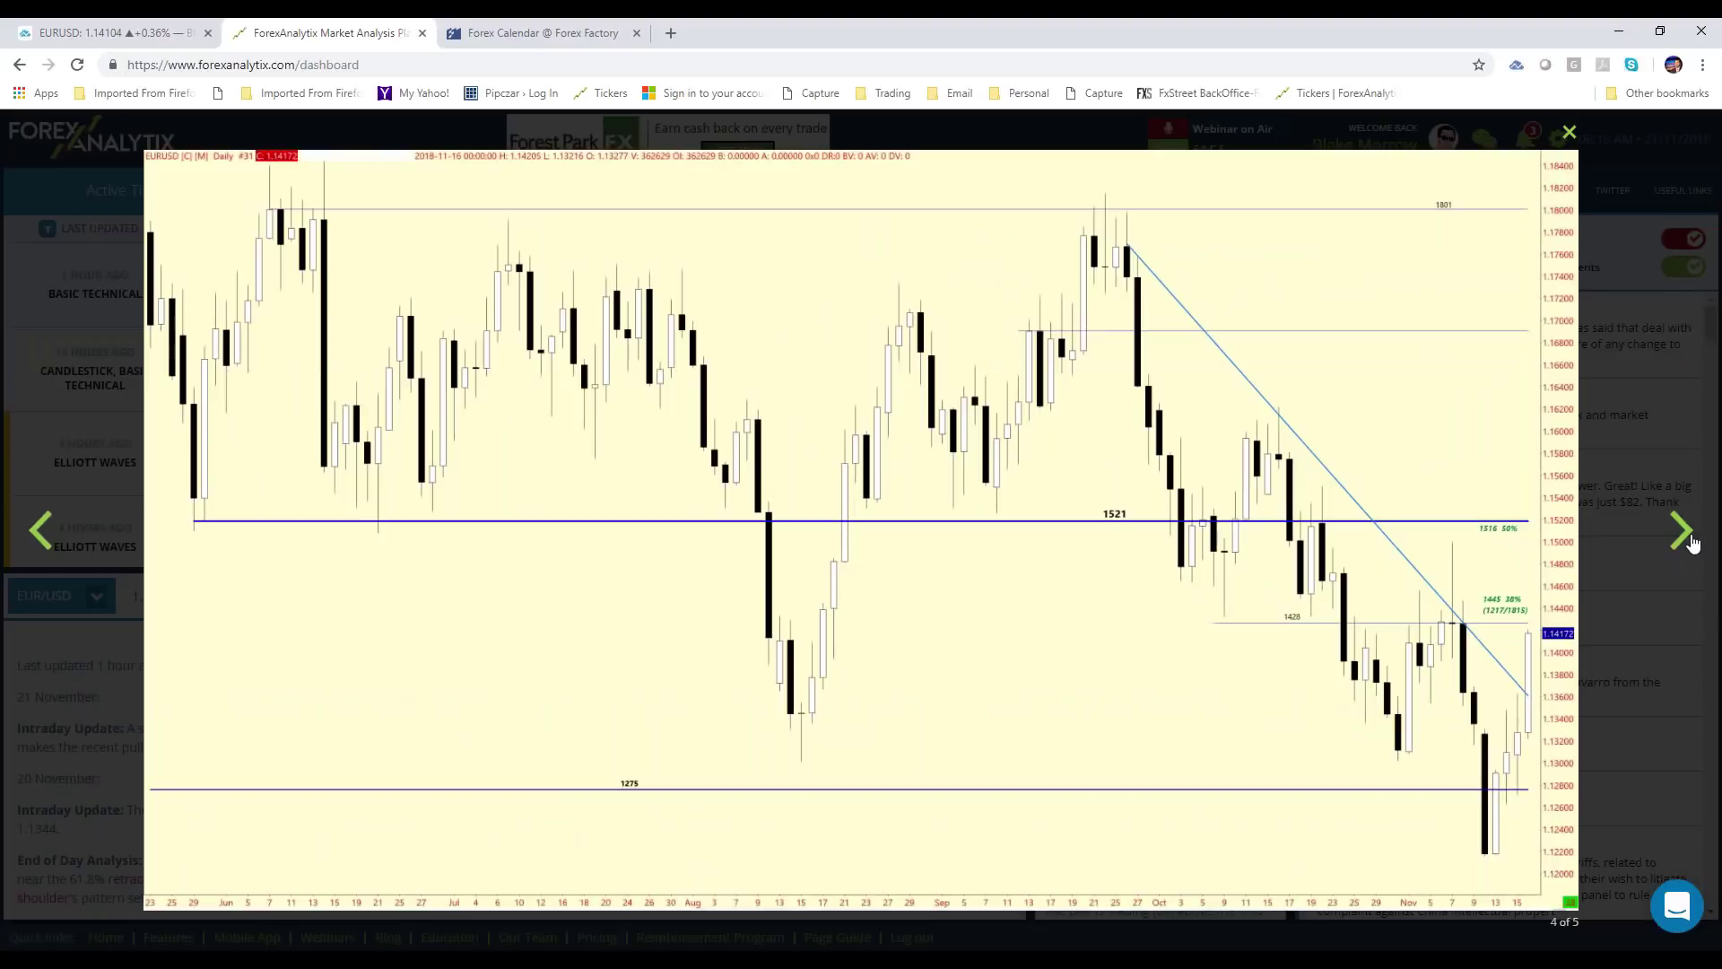
click(1691, 538)
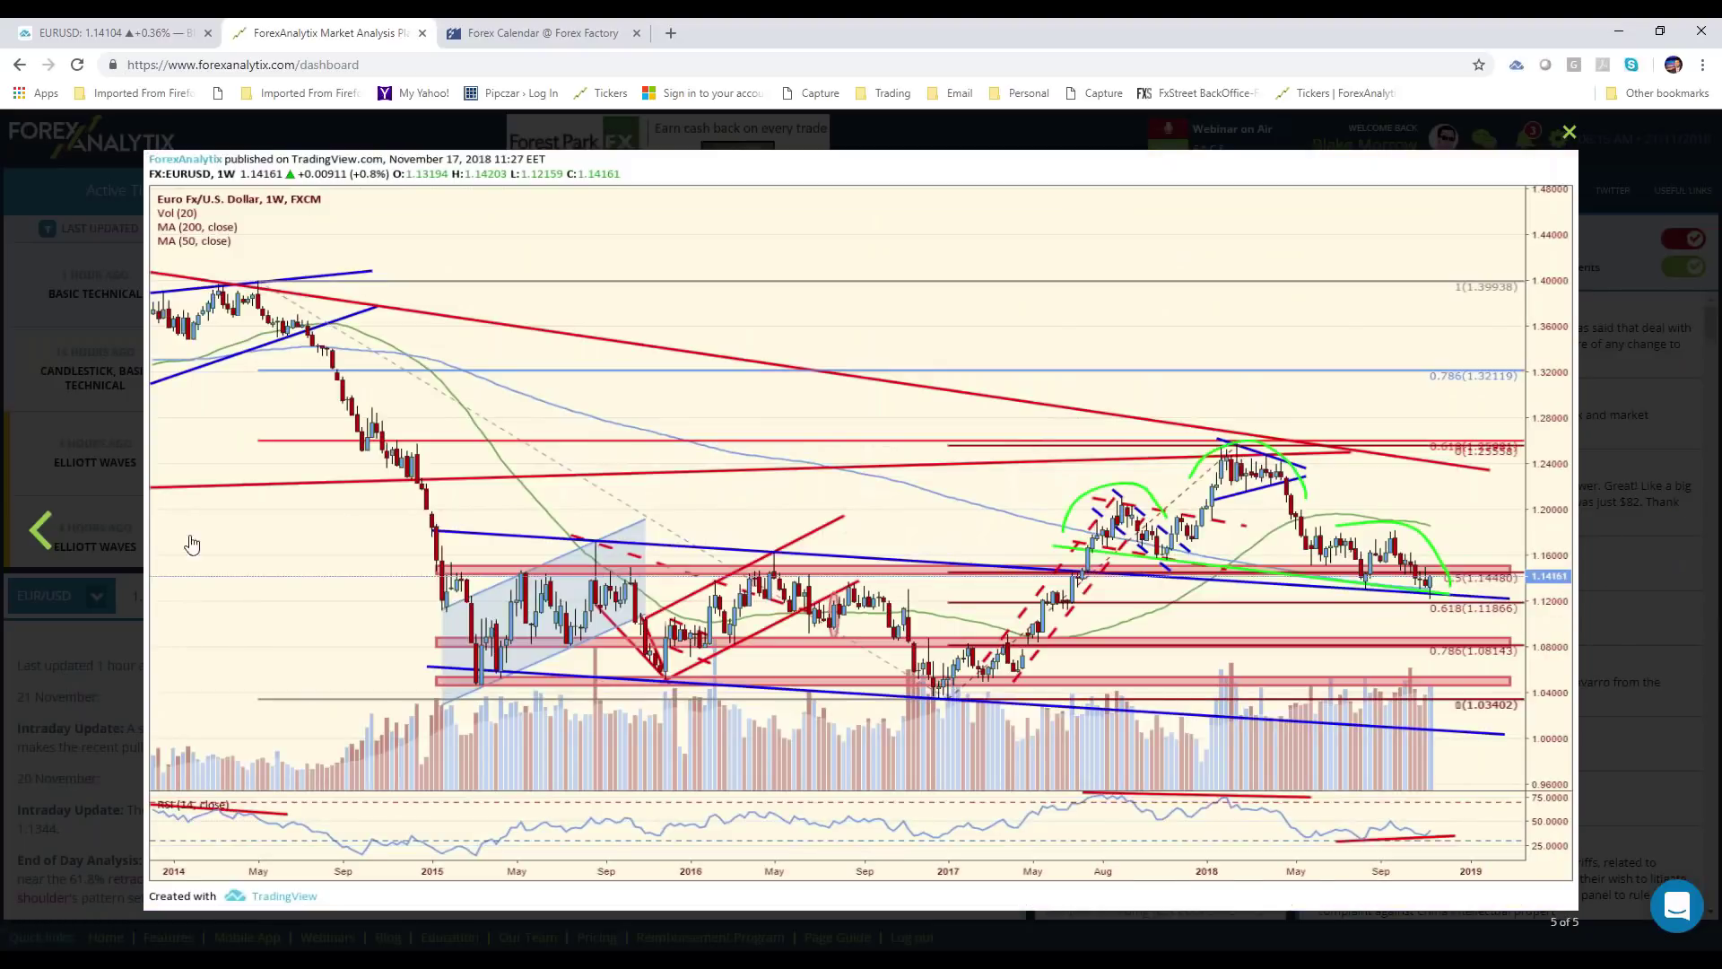
click(1566, 140)
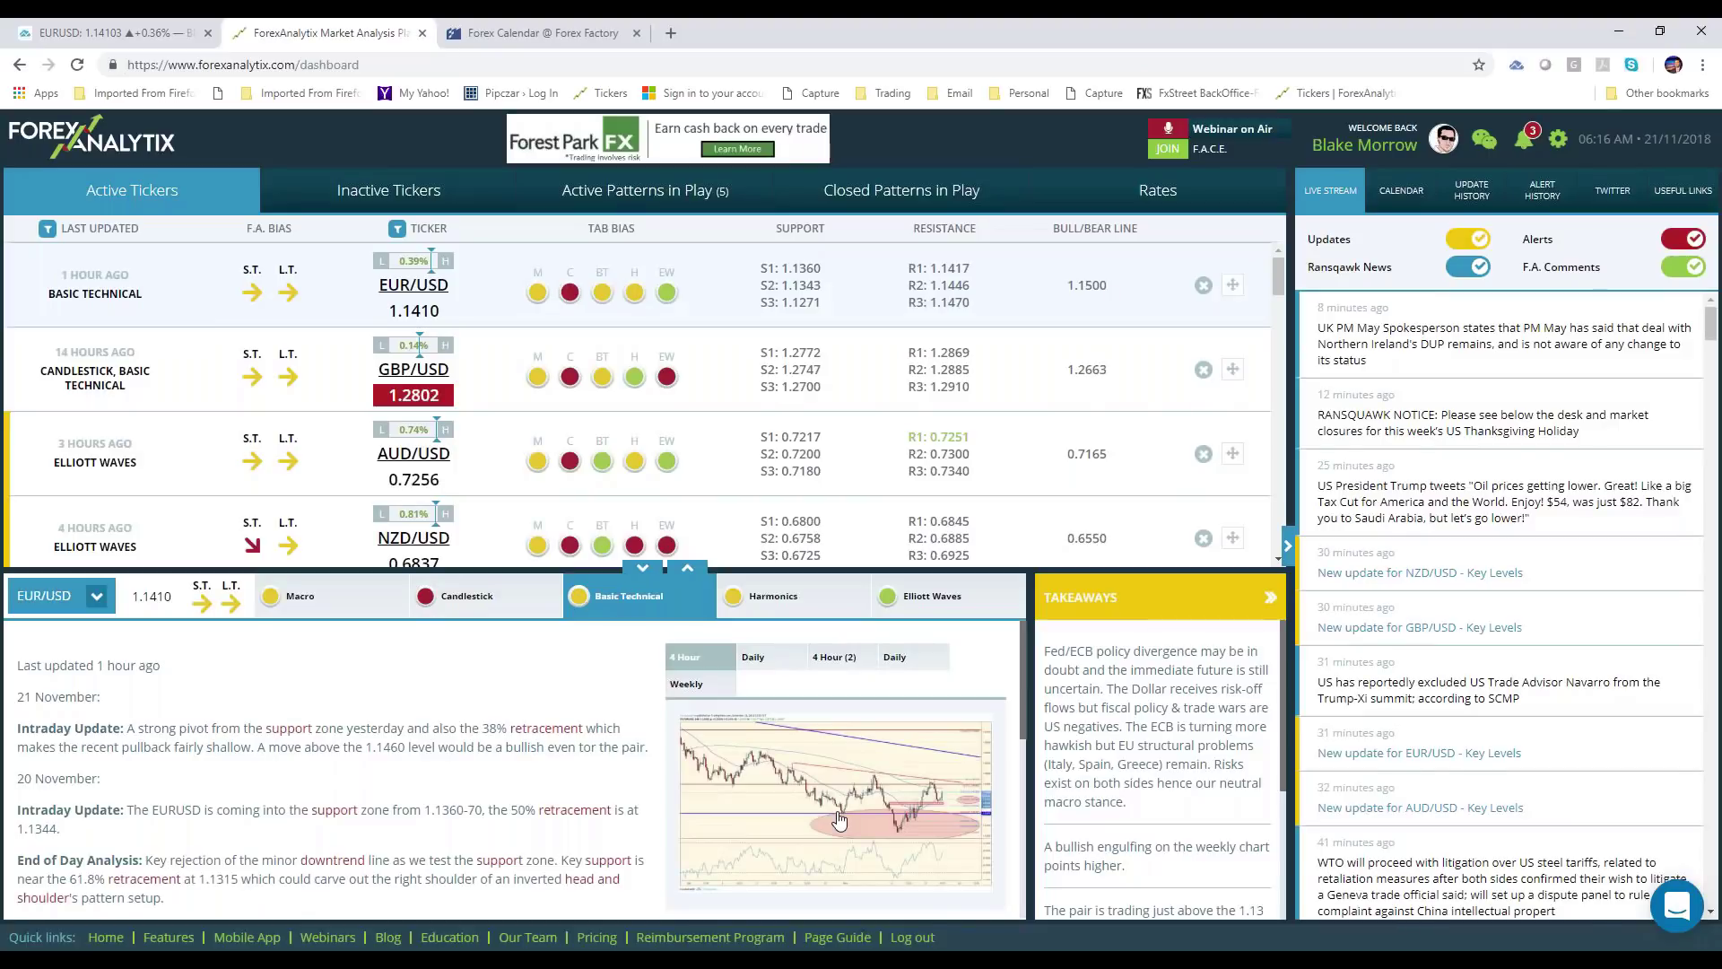
- Recheck the 4 Hour analysis chart, then return to the TradingView EURUSD chart
click(839, 820)
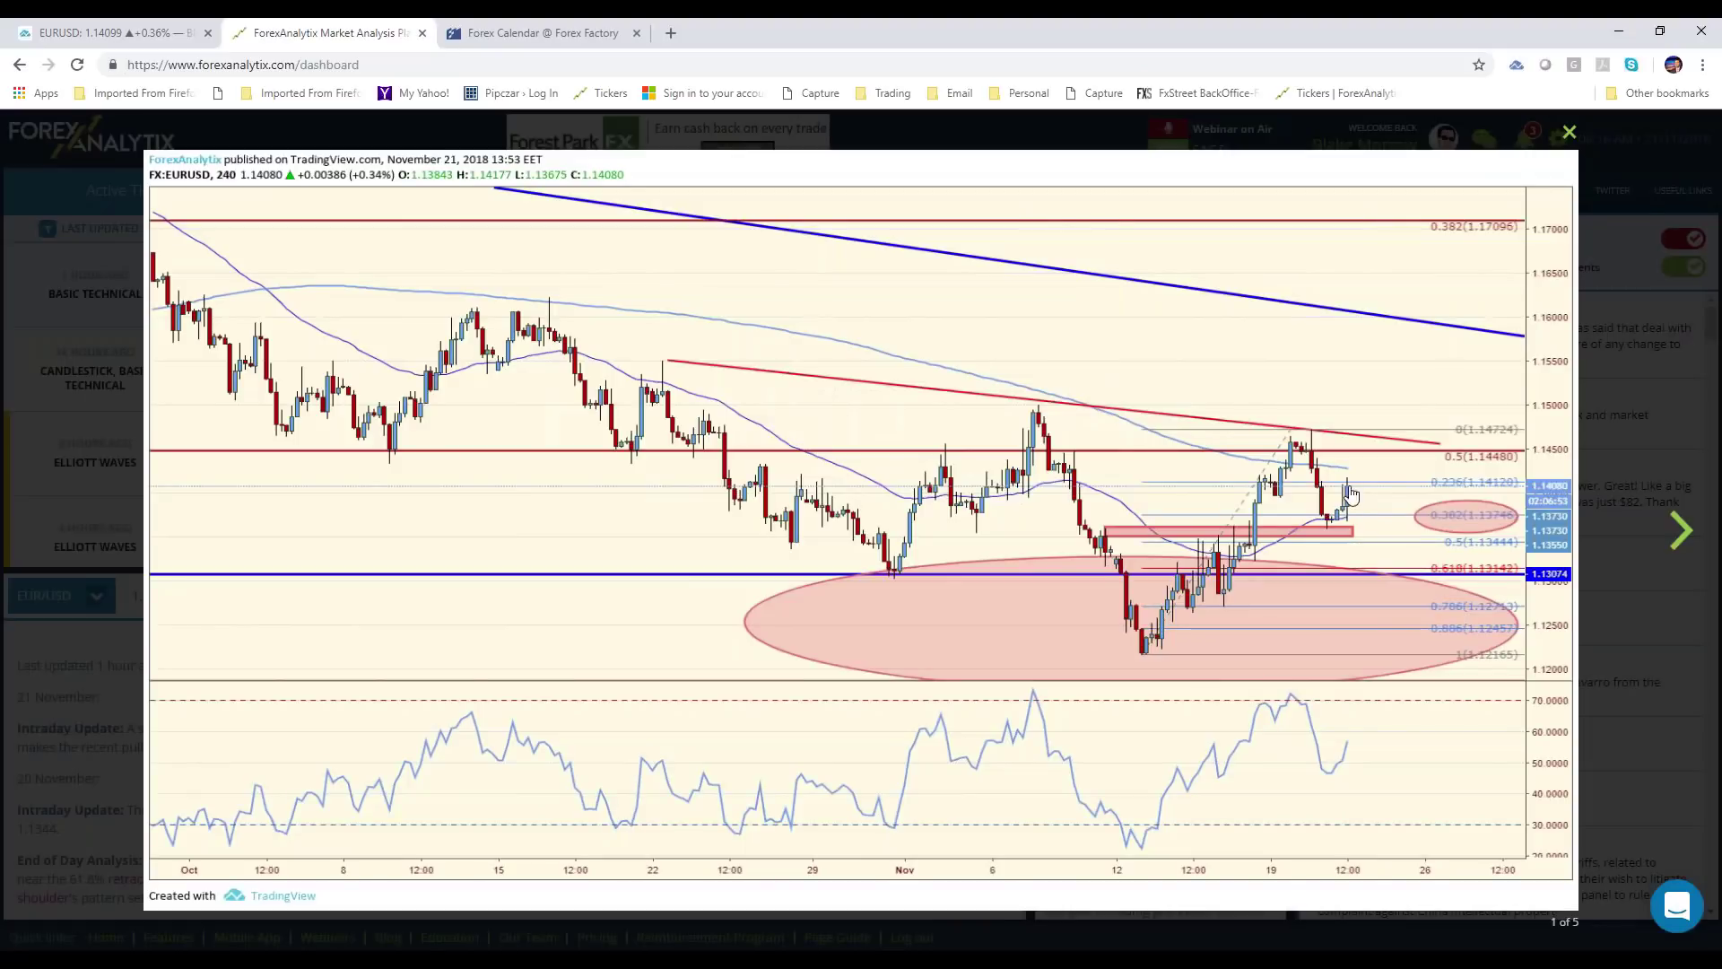
click(1569, 135)
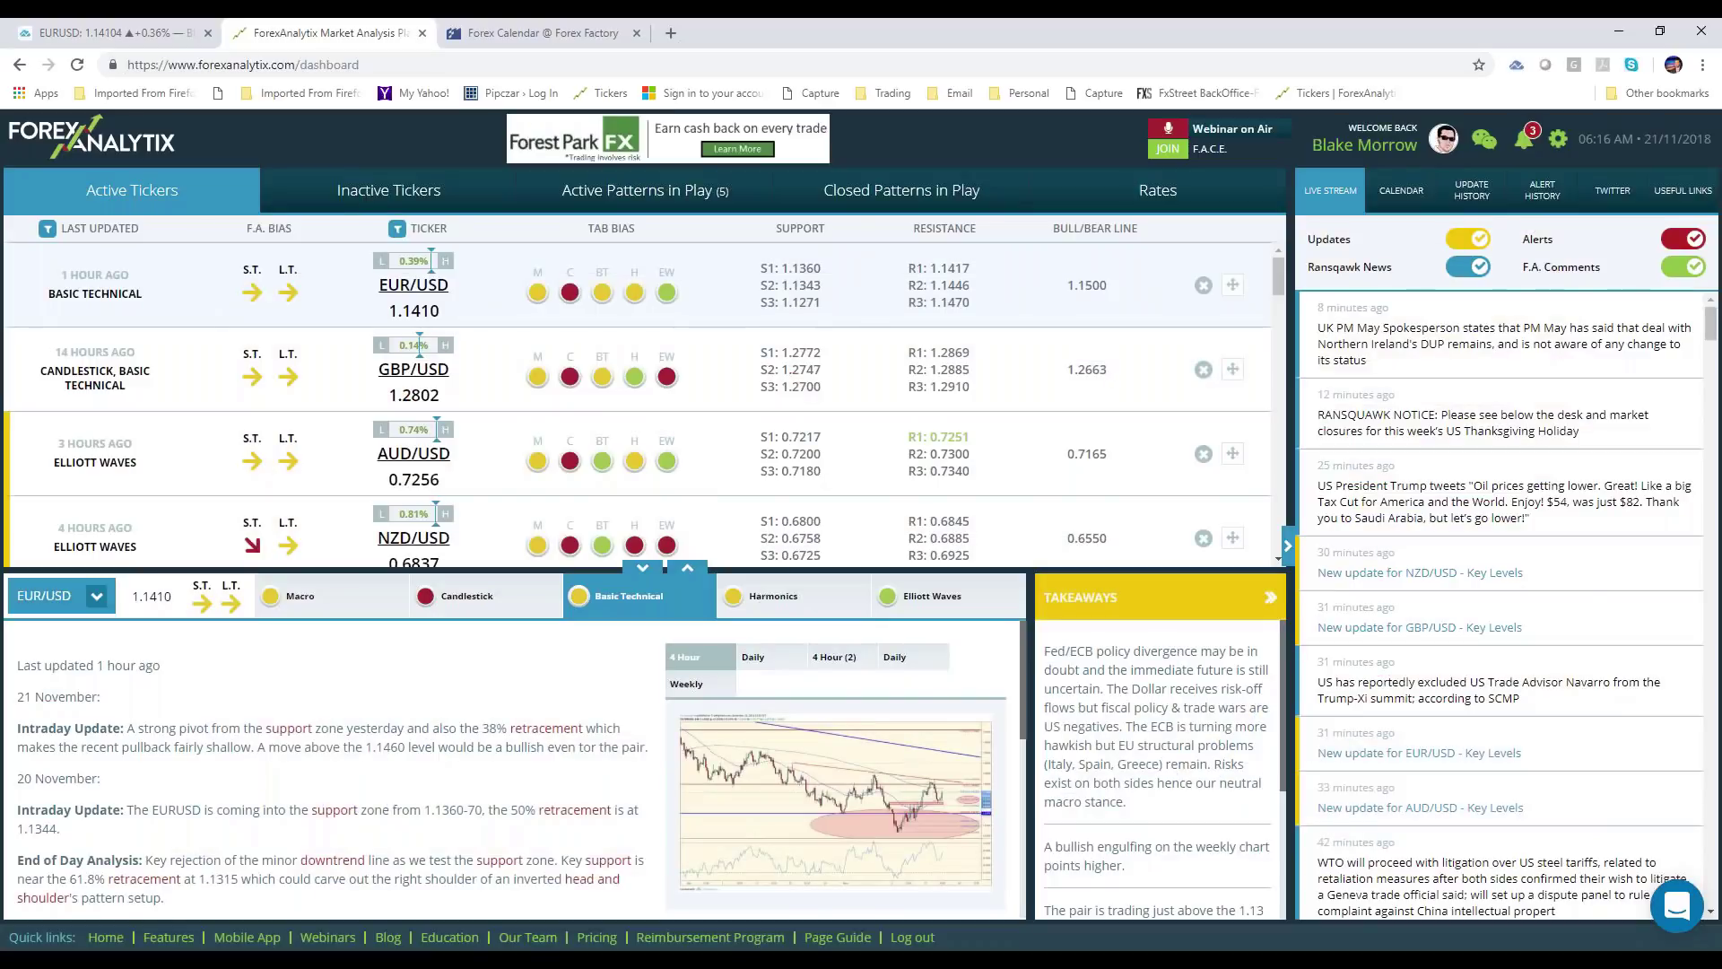
click(116, 37)
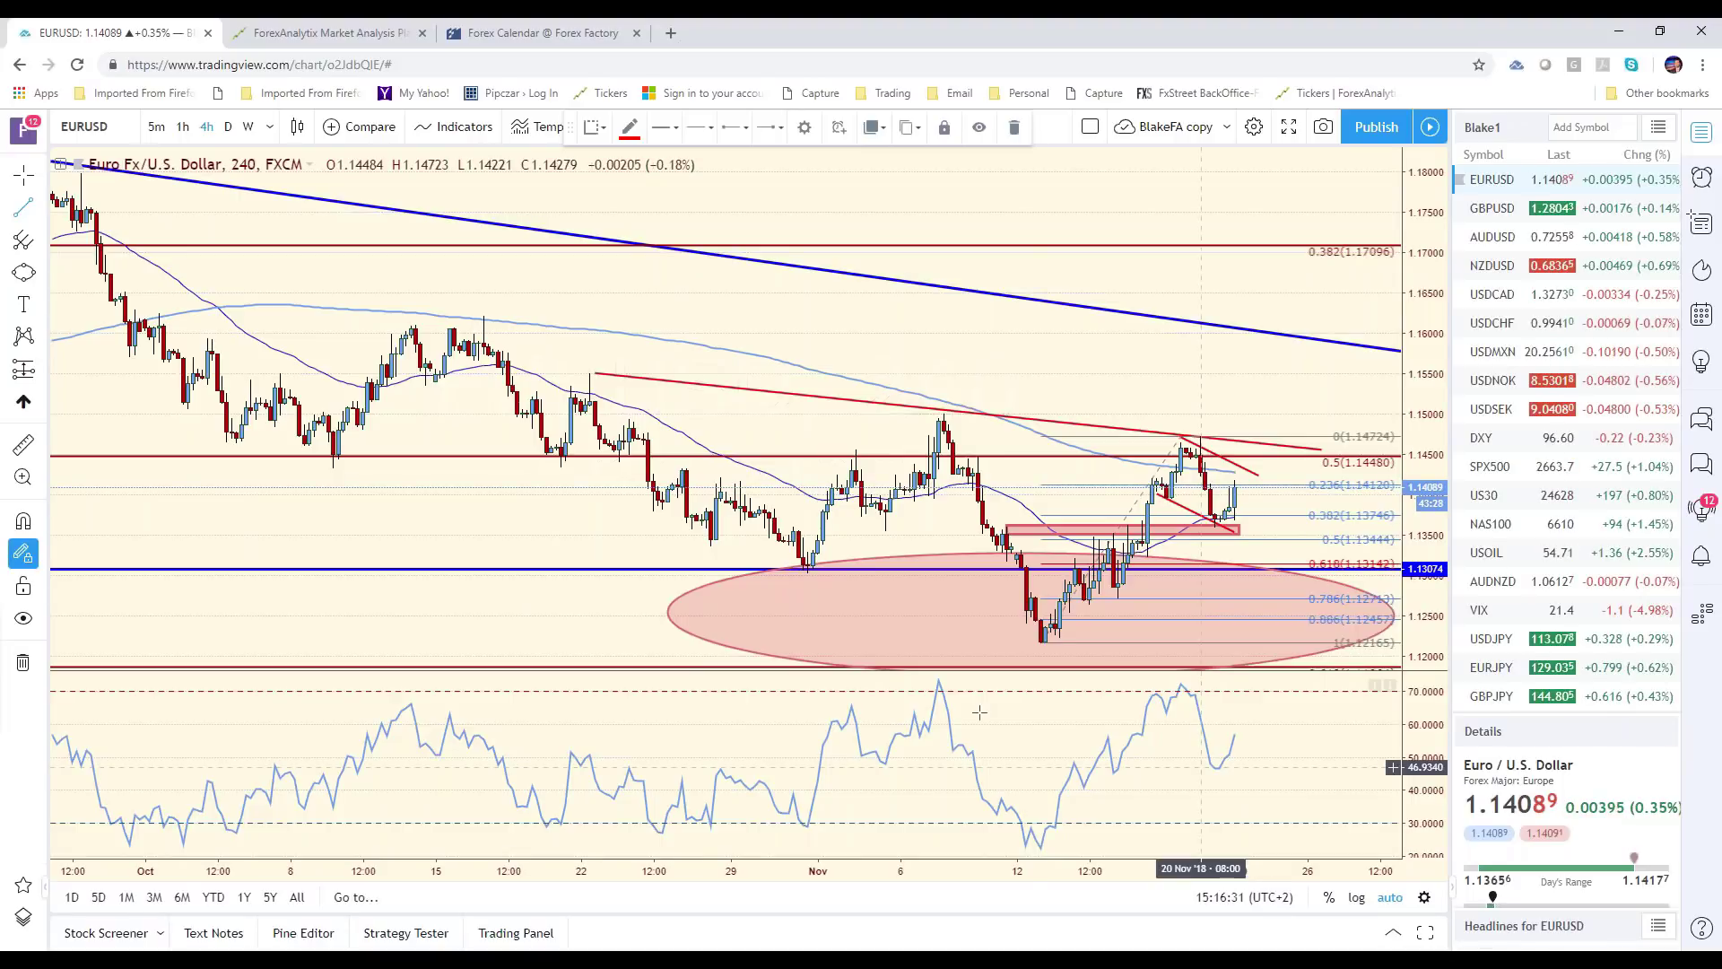
- Switch EUR/USD to the 240 (4-hour) timeframe and zoom the time axis
click(156, 126)
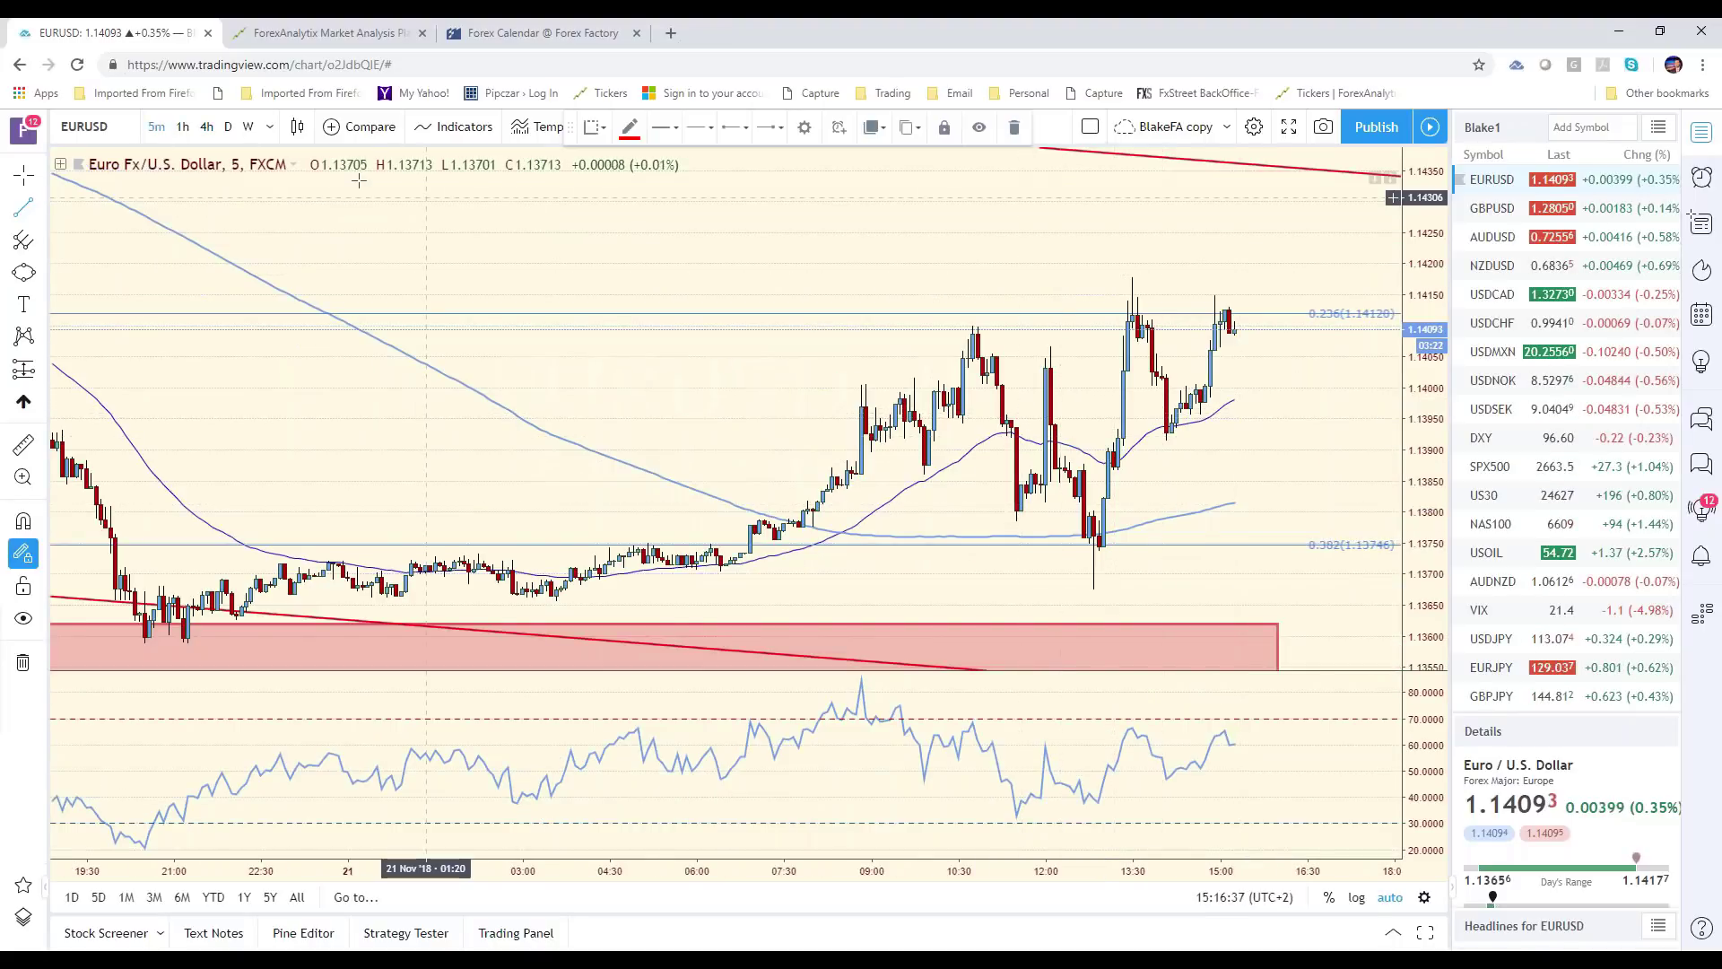
text(240)
key(Return)
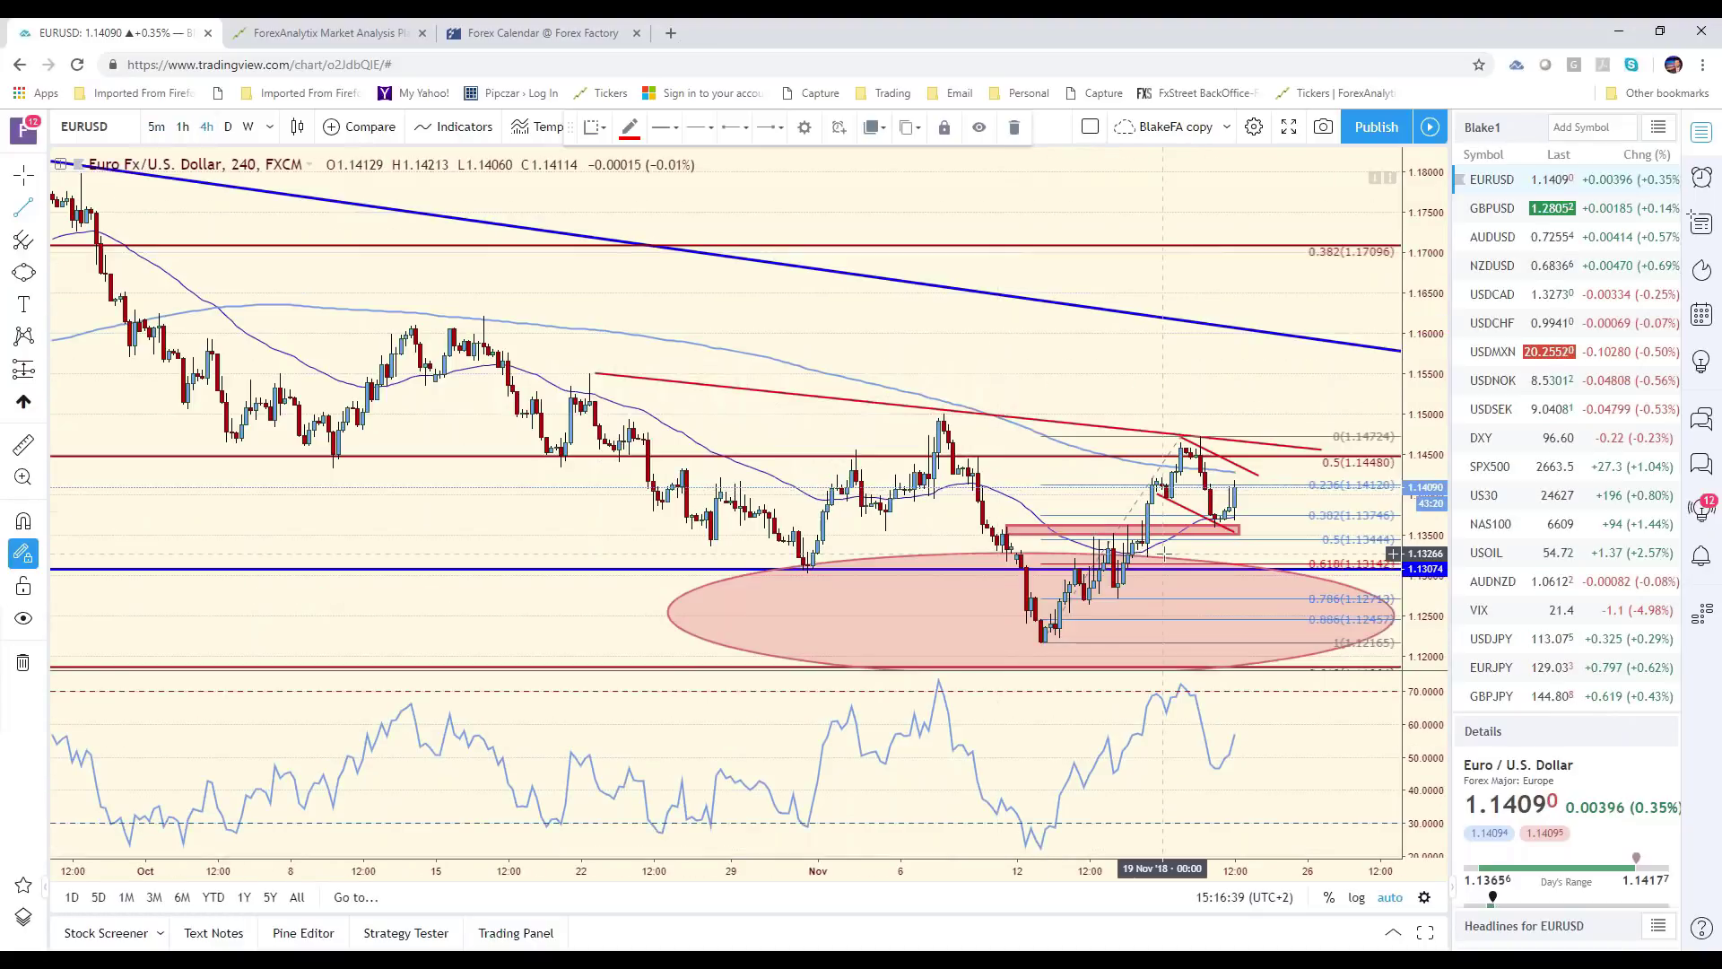
scroll(1164, 554, down, 3)
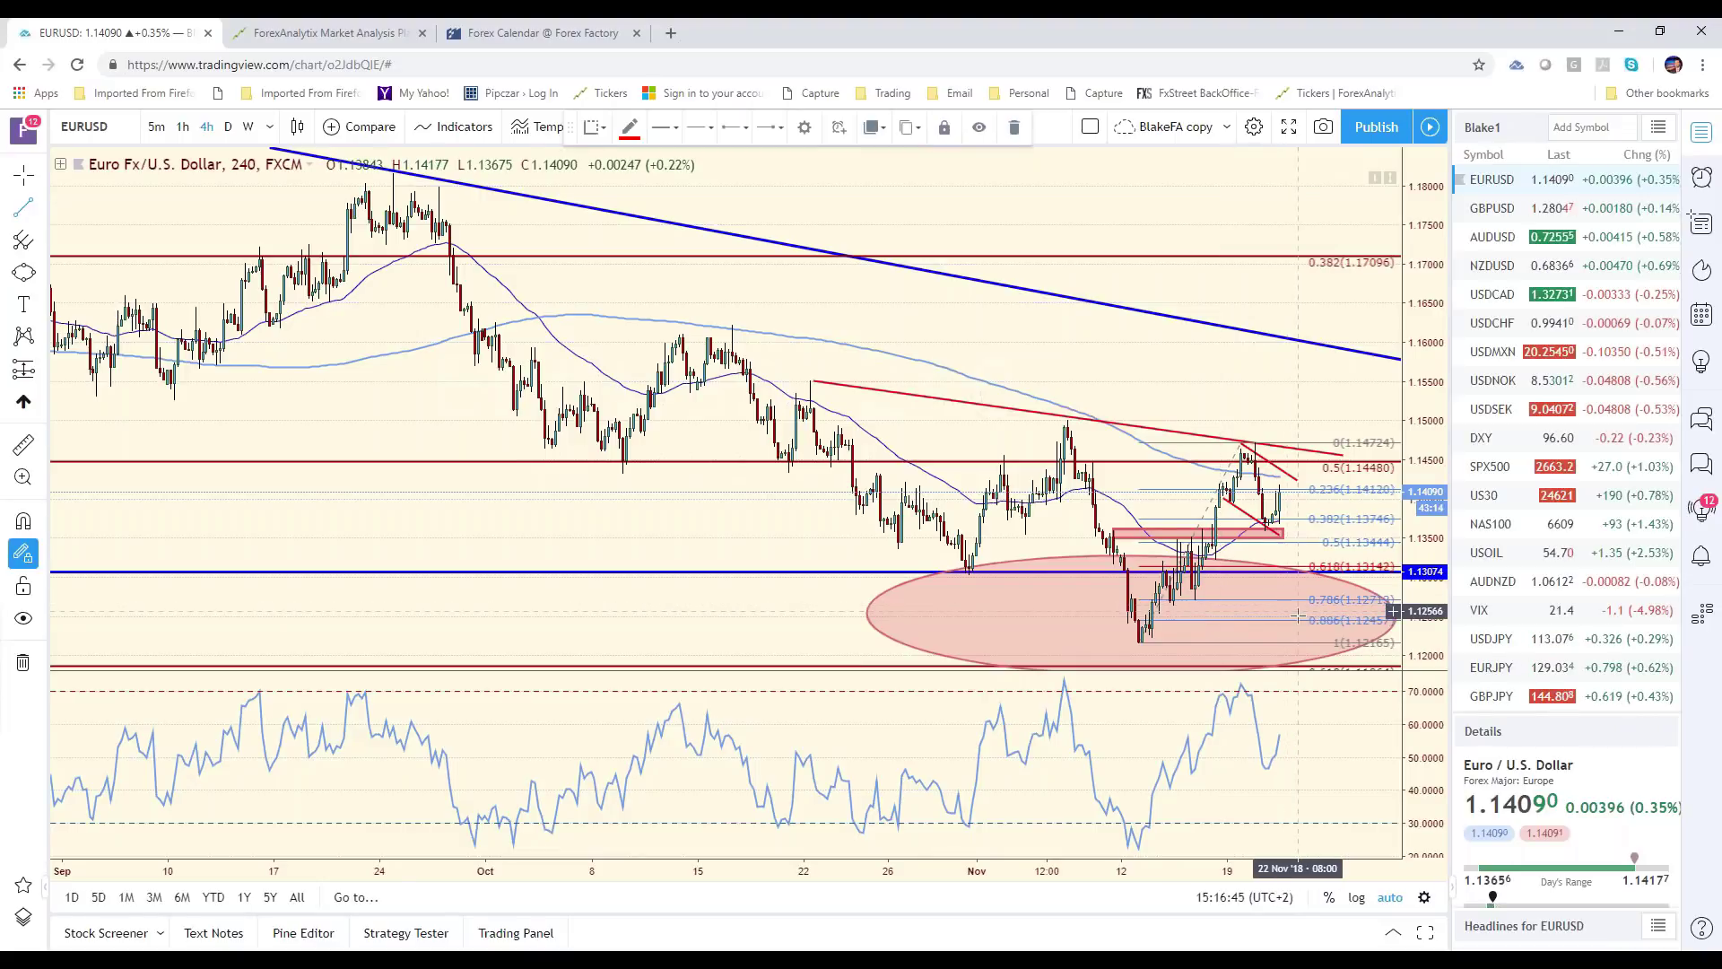
scroll(1305, 648, down, 5)
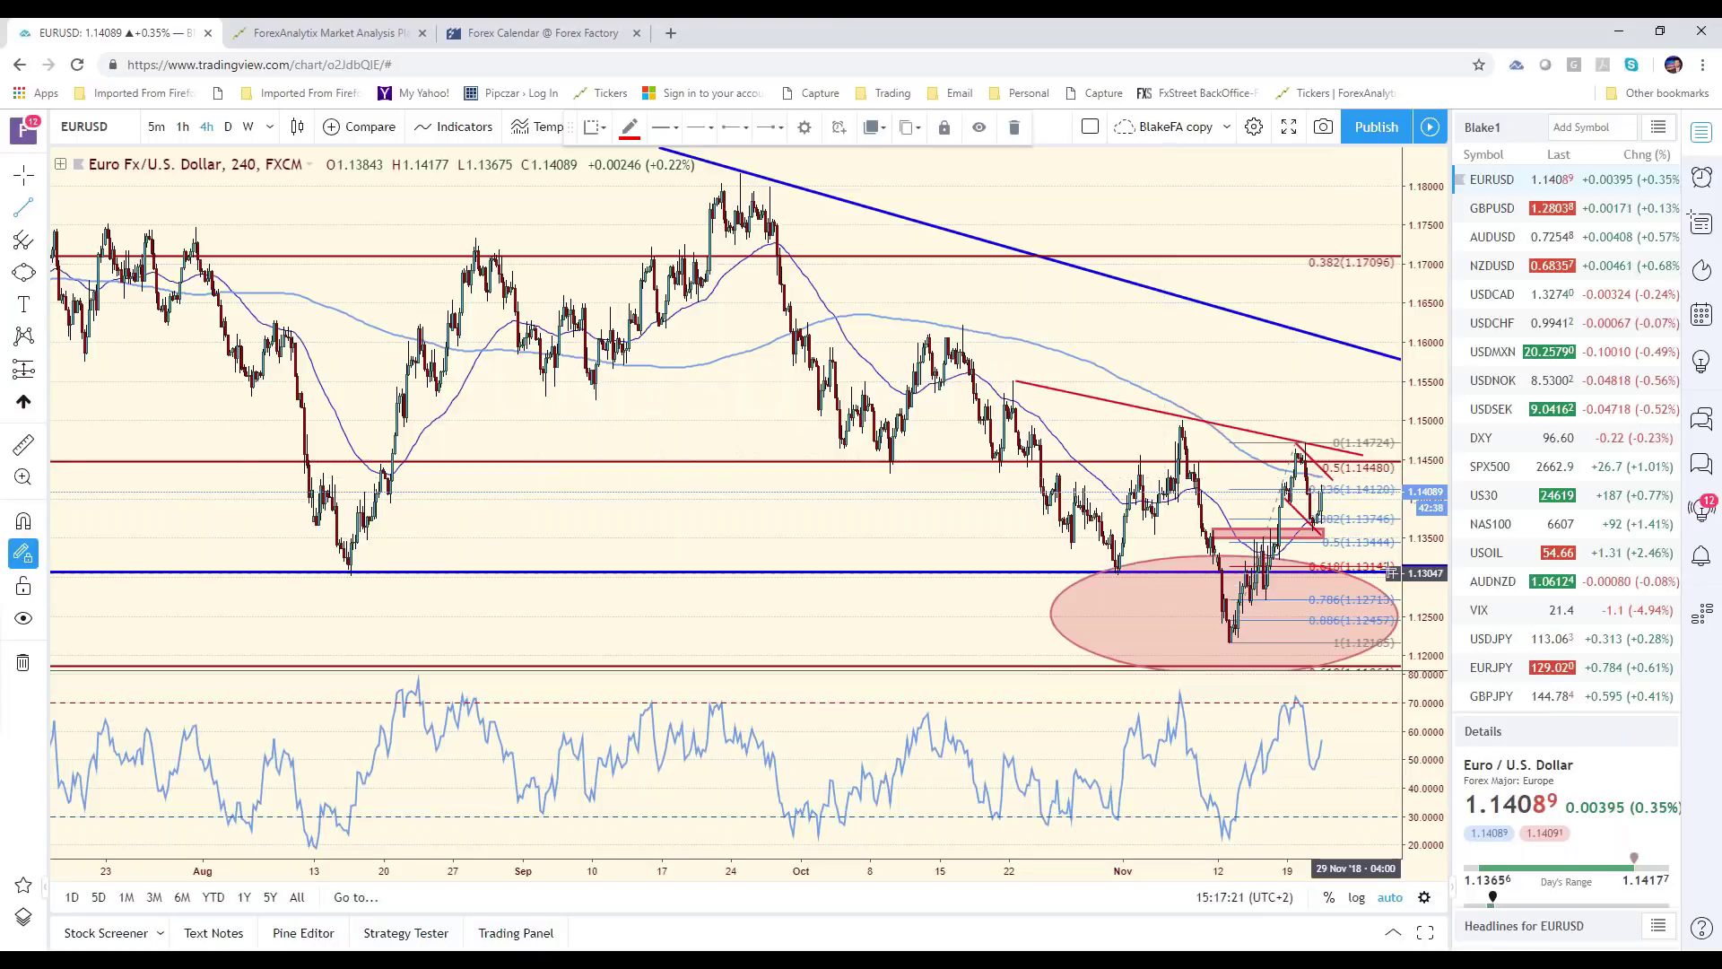
scroll(1229, 583, up, 2)
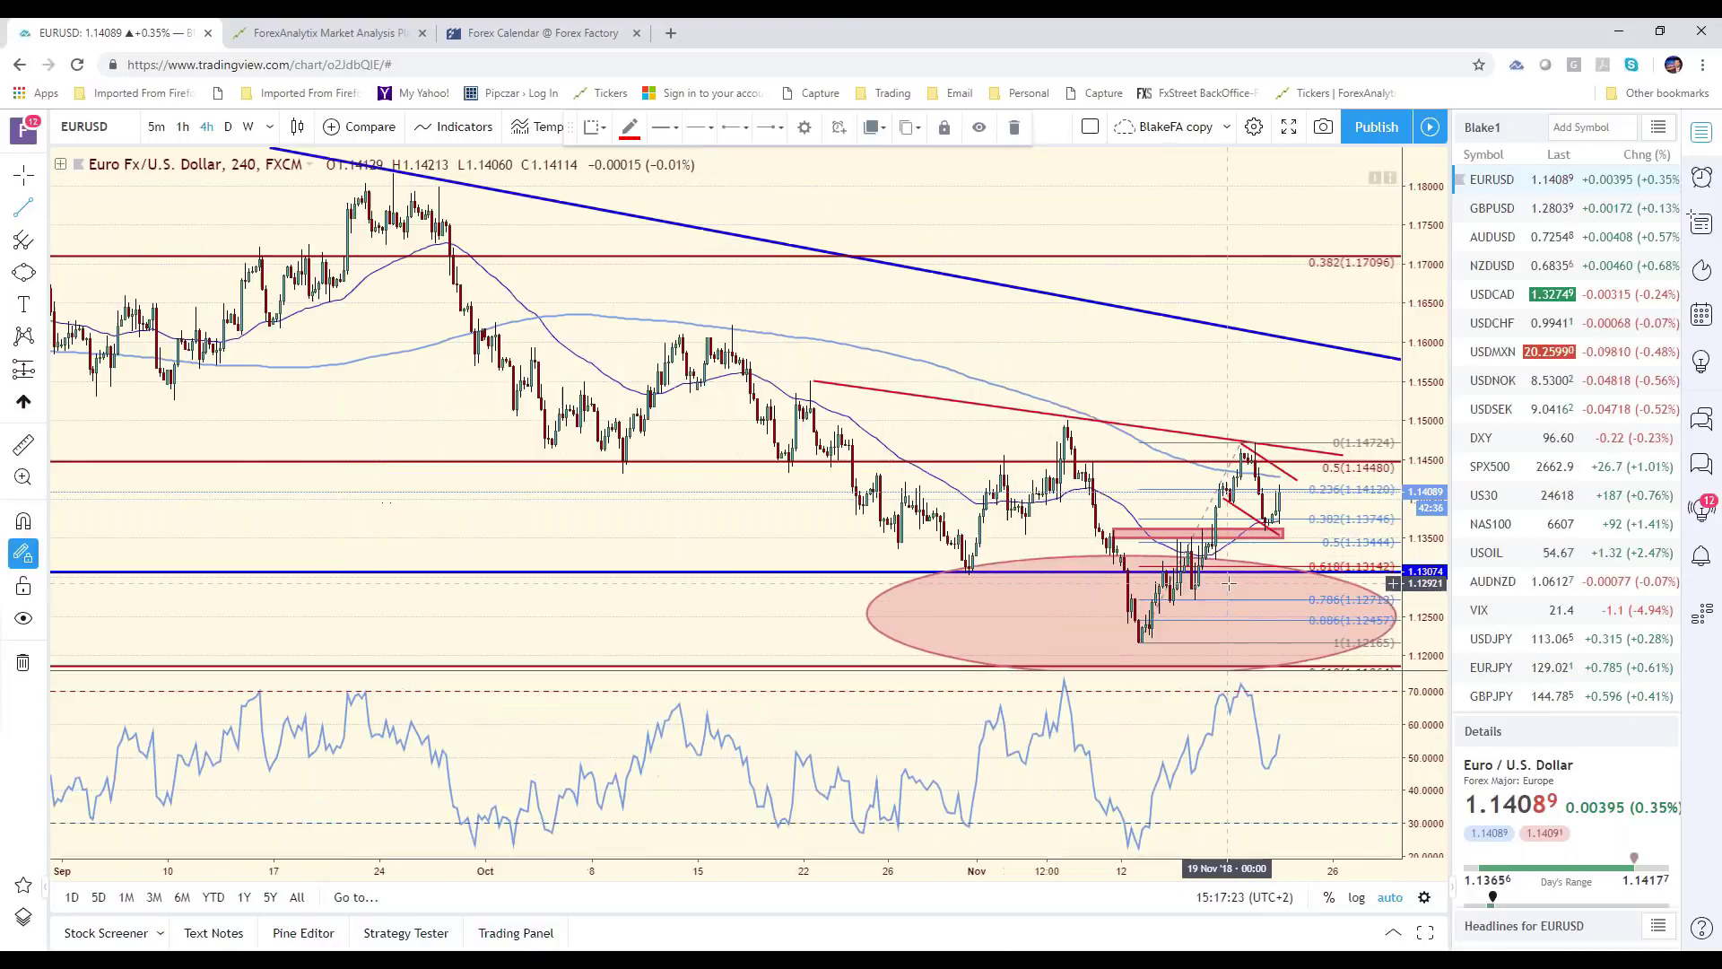
scroll(1229, 583, up, 2)
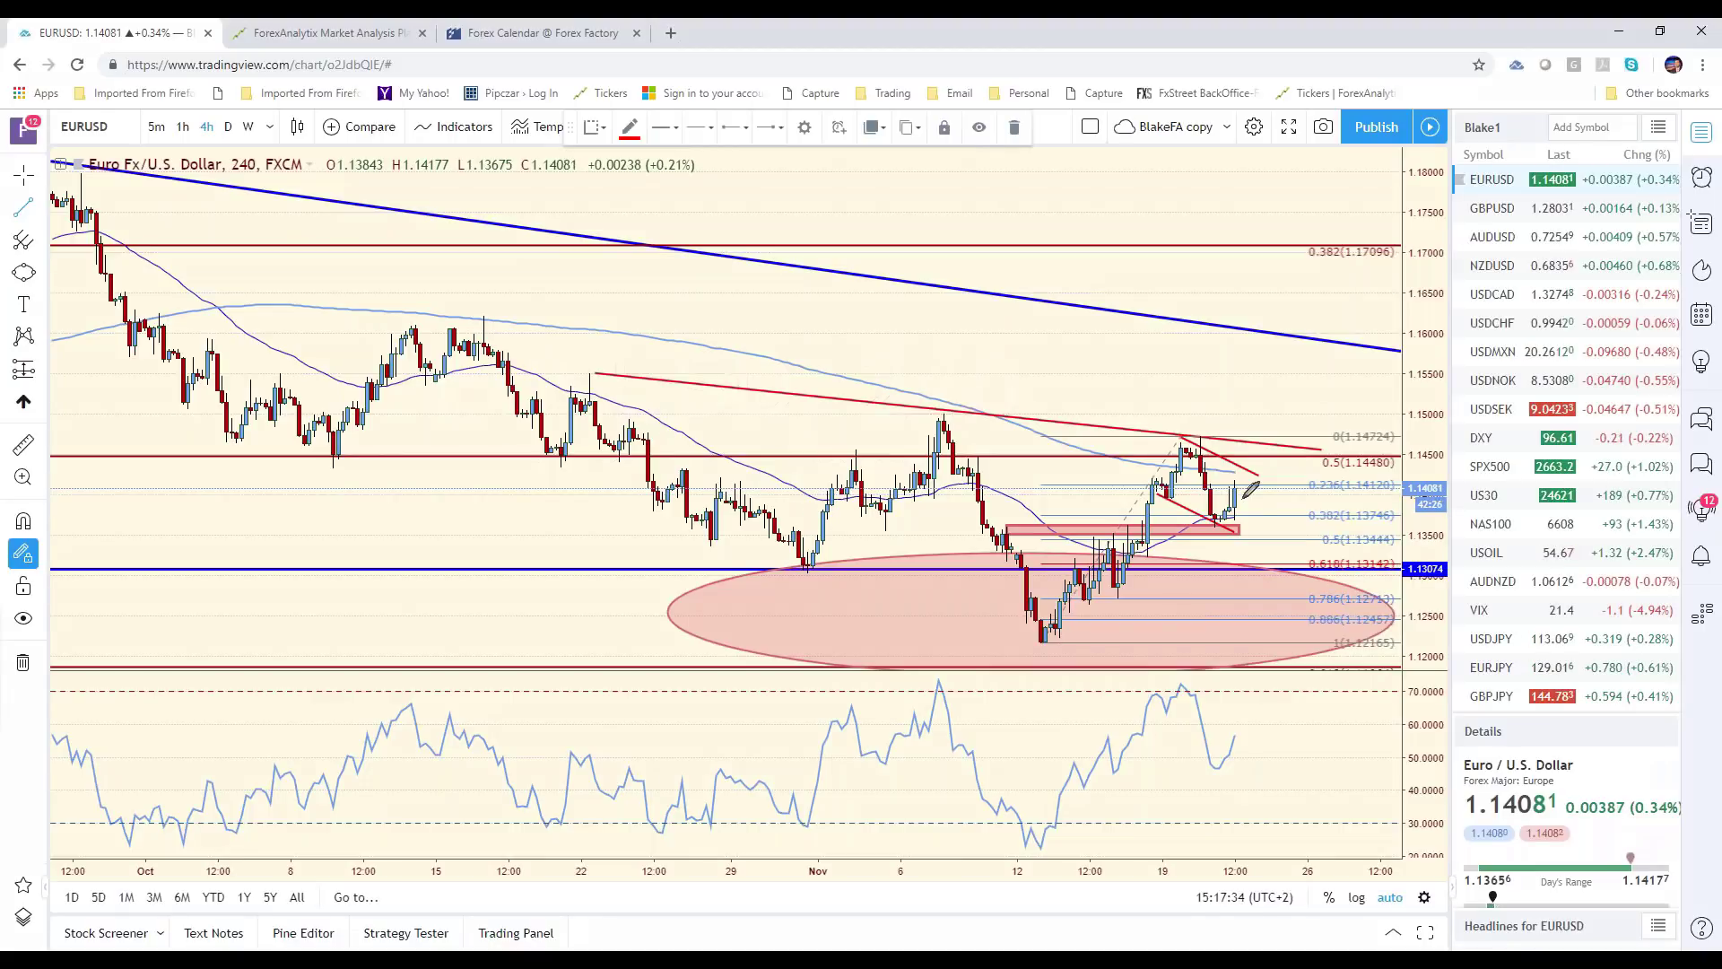
- Sketch two freehand projected price paths, then undo them
mouse_move(1236, 481)
mouse_down()
mouse_move(1305, 551)
mouse_move(1359, 463)
mouse_move(1386, 513)
mouse_up()
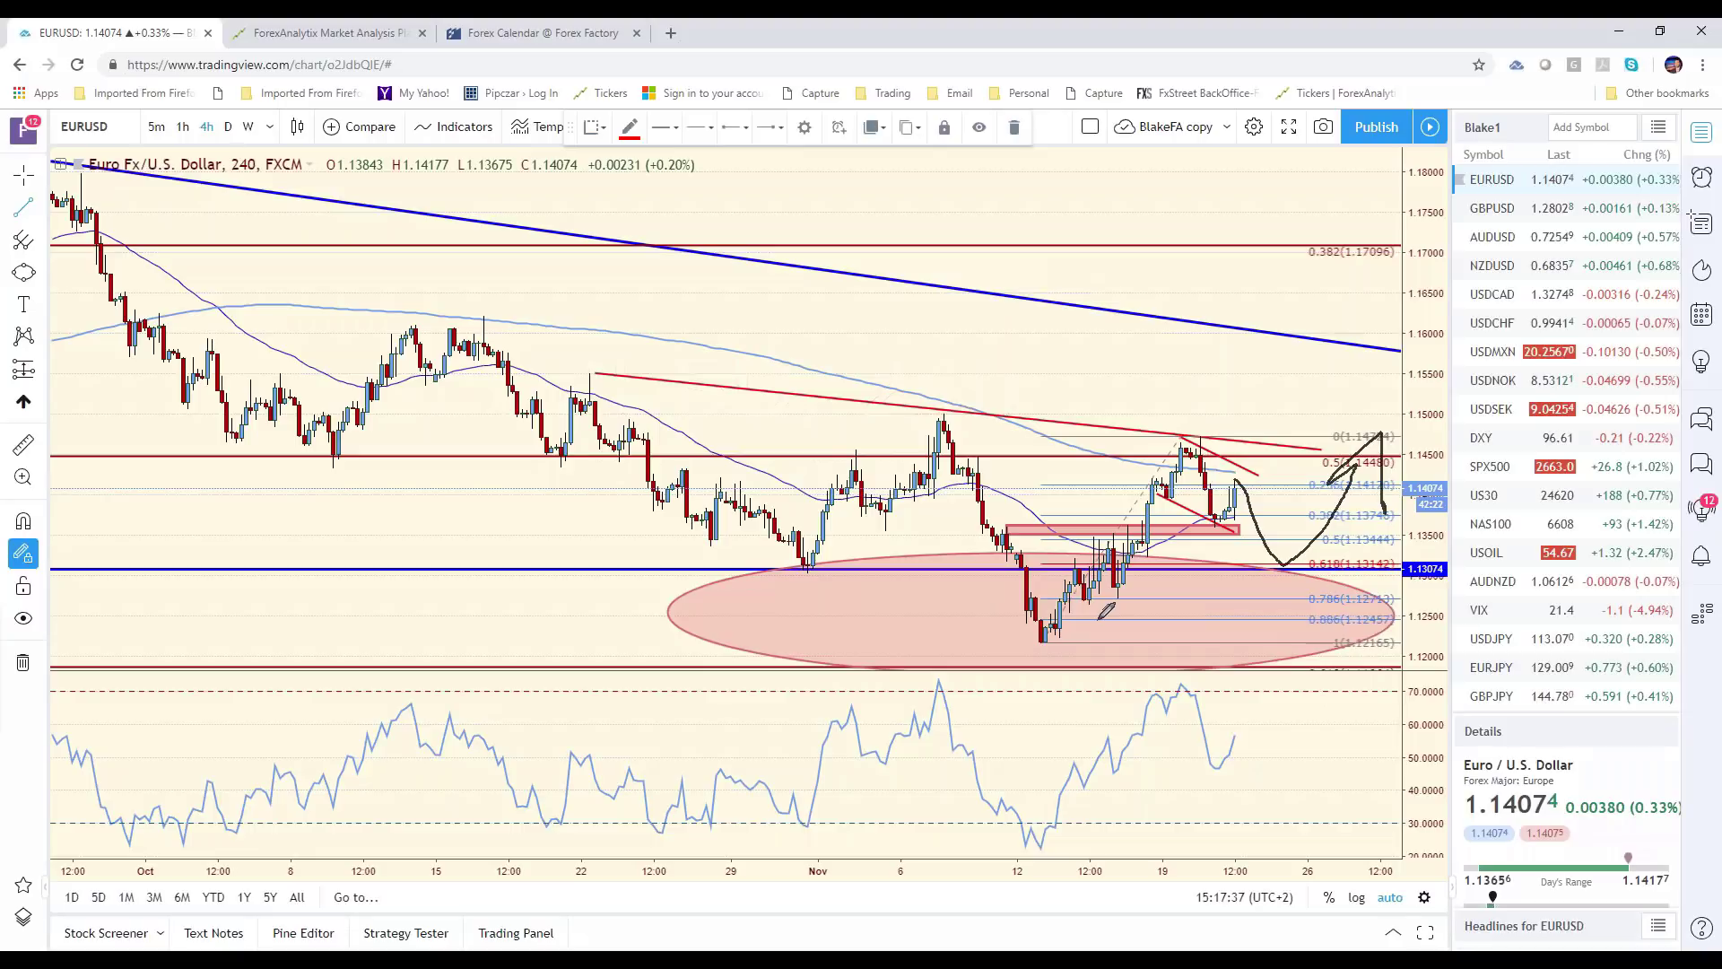
mouse_move(737, 531)
mouse_down()
mouse_move(803, 588)
mouse_move(933, 610)
mouse_move(1352, 563)
mouse_up()
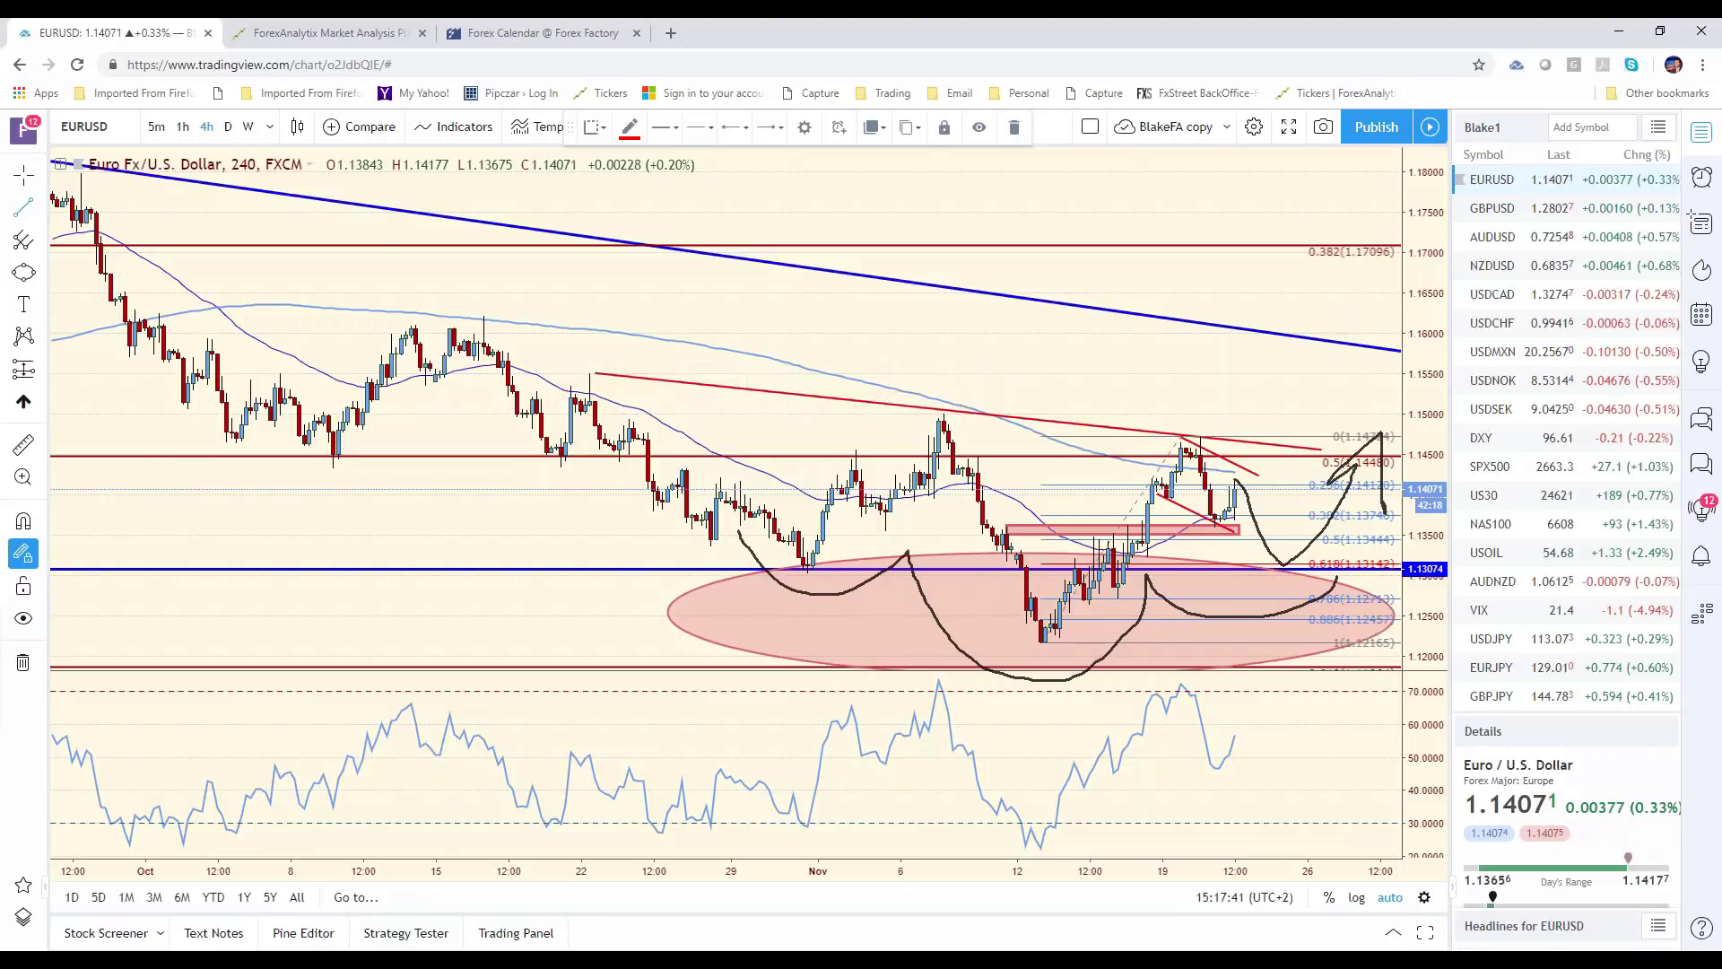
key(ctrl+z)
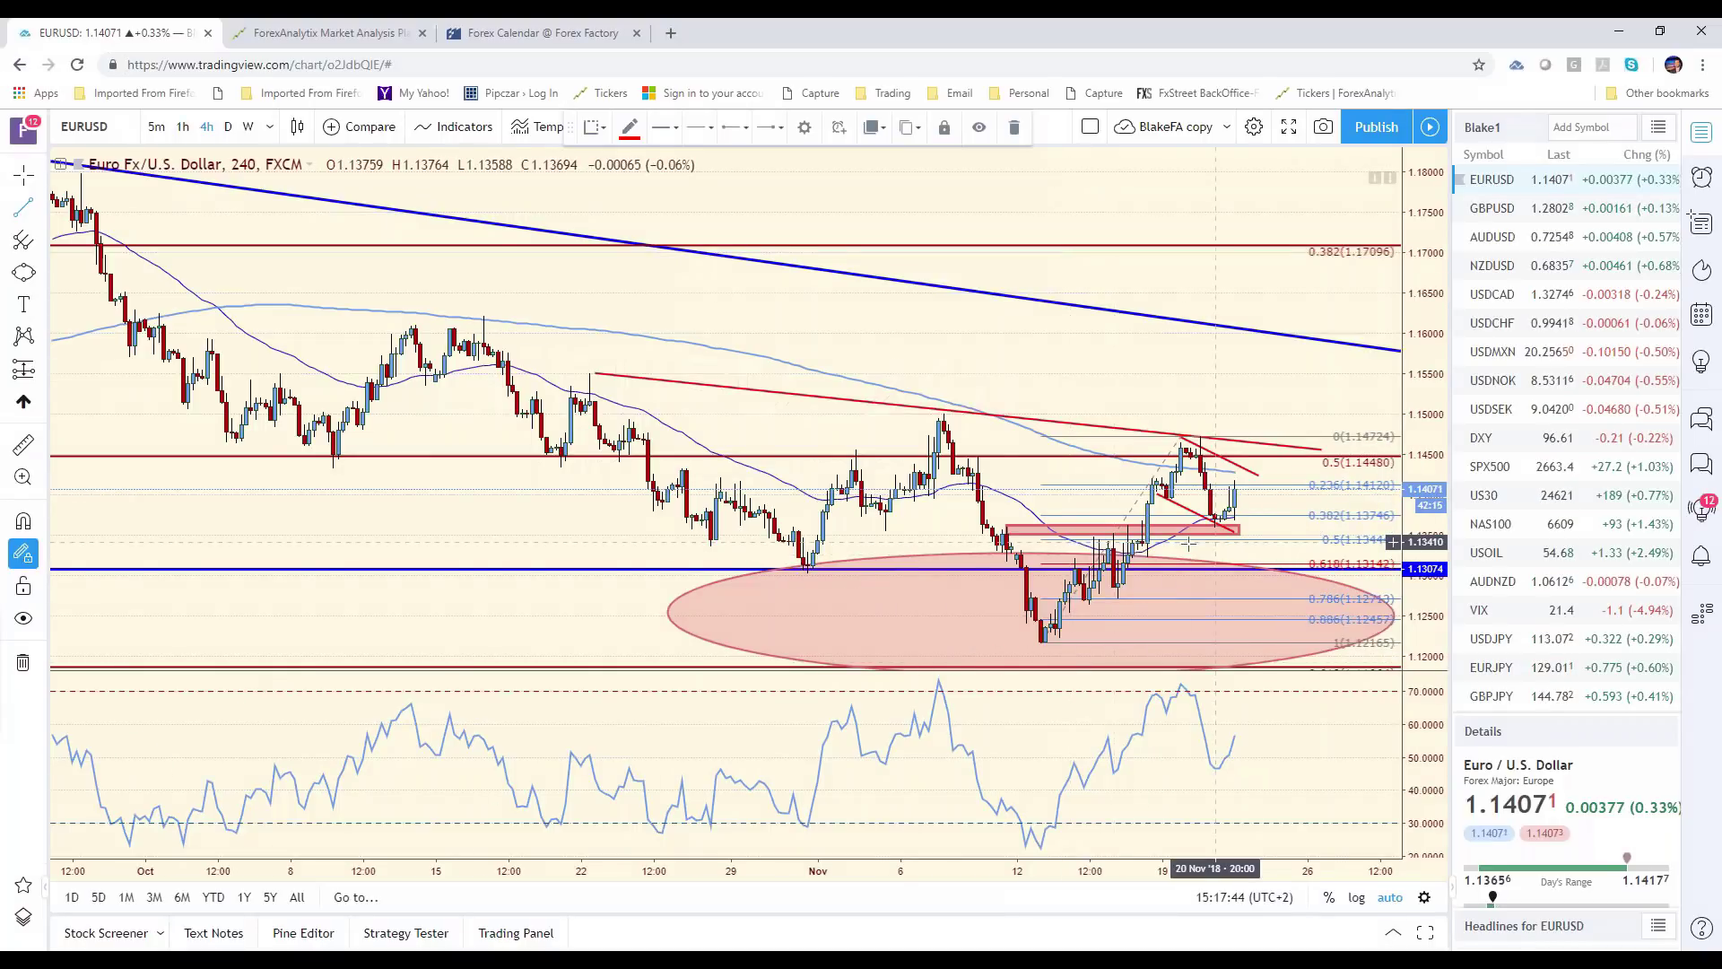
- Draw a trend line from the 12 Nov low to the 19 Nov high
scroll(1188, 543, down, 2)
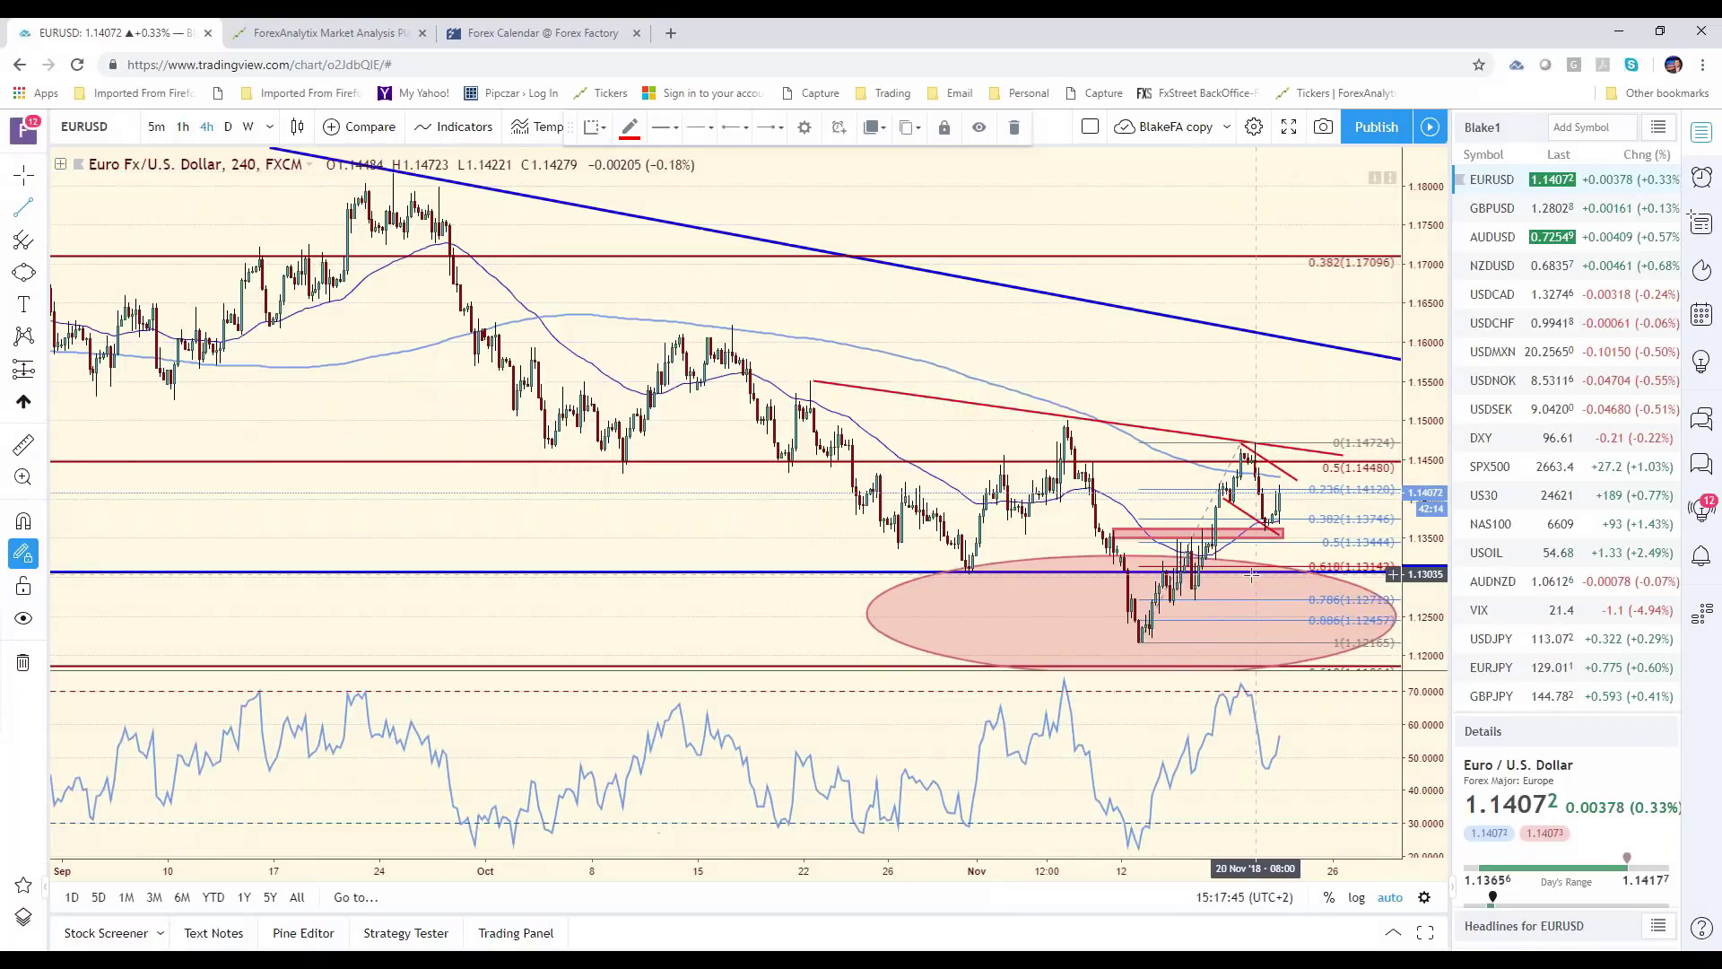
click(40, 210)
click(1138, 652)
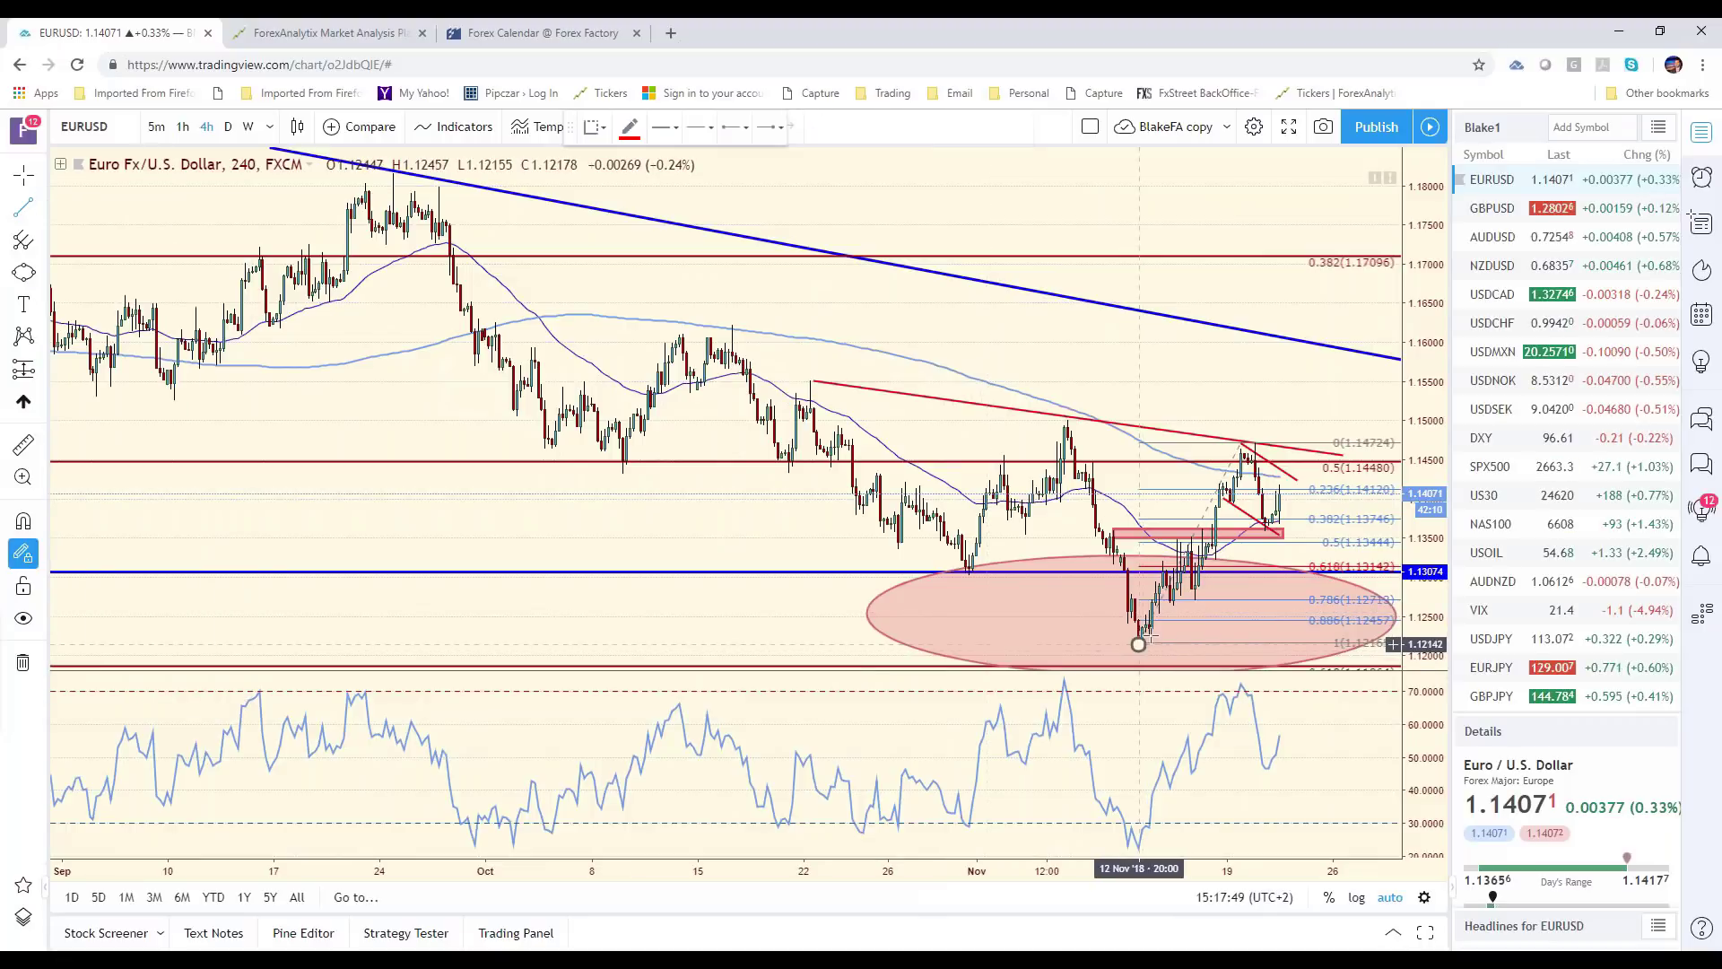
click(1241, 442)
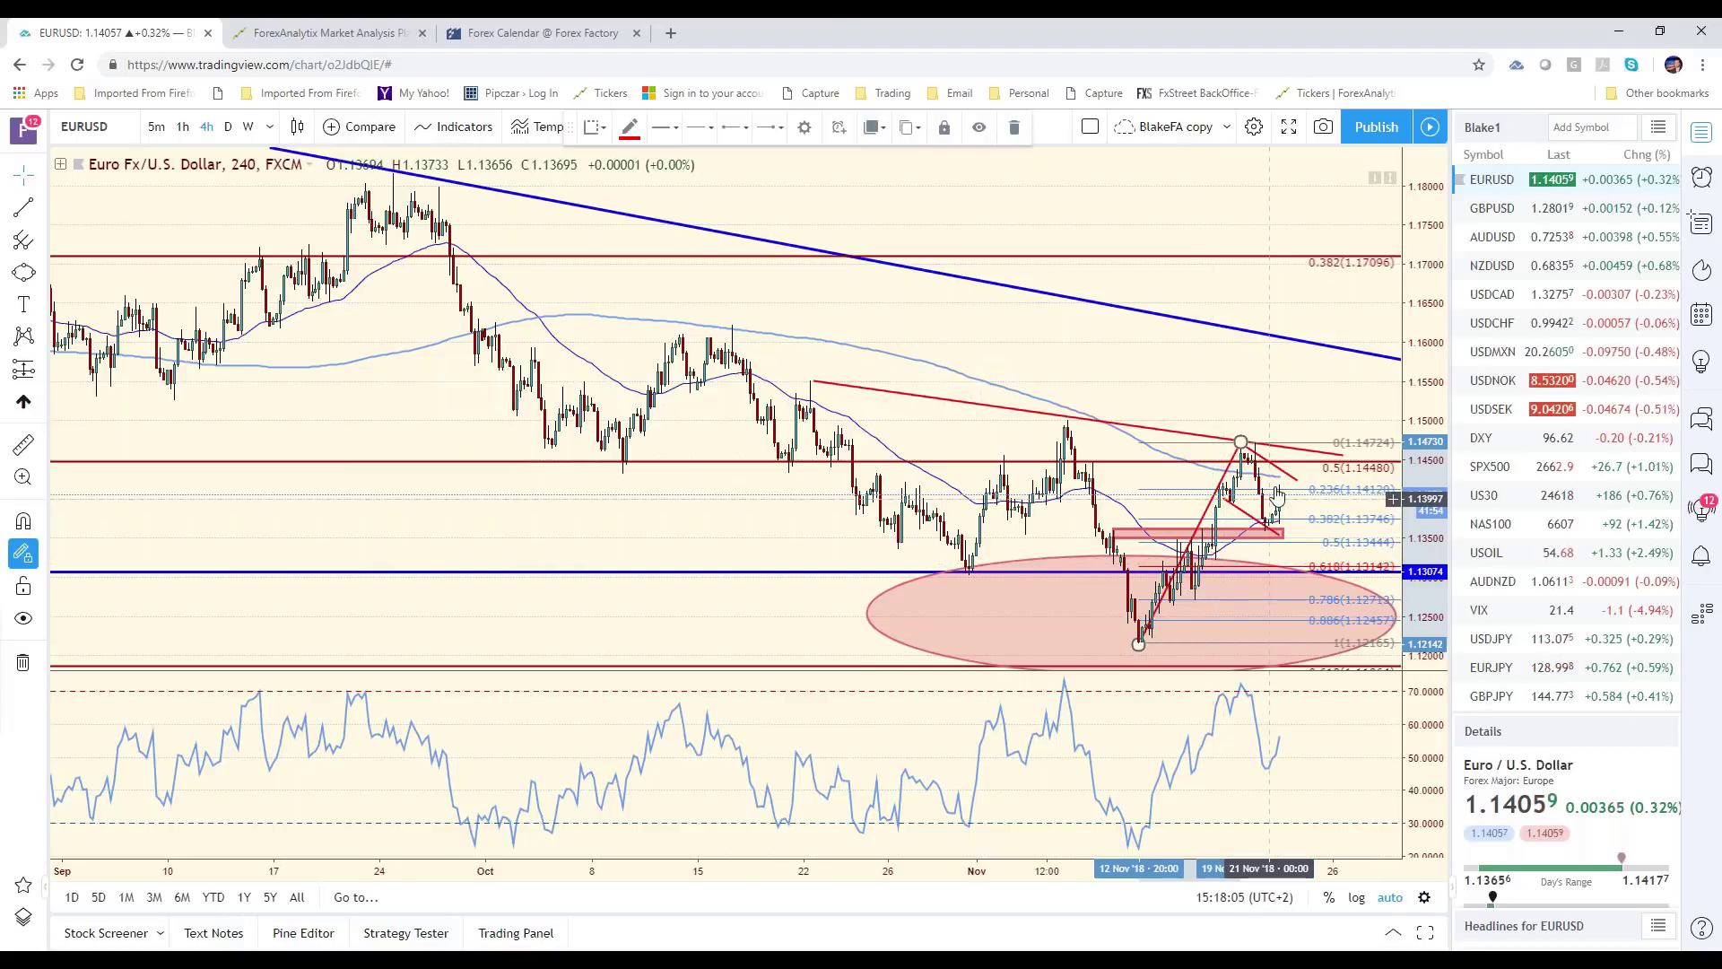
scroll(1256, 510, down, 5)
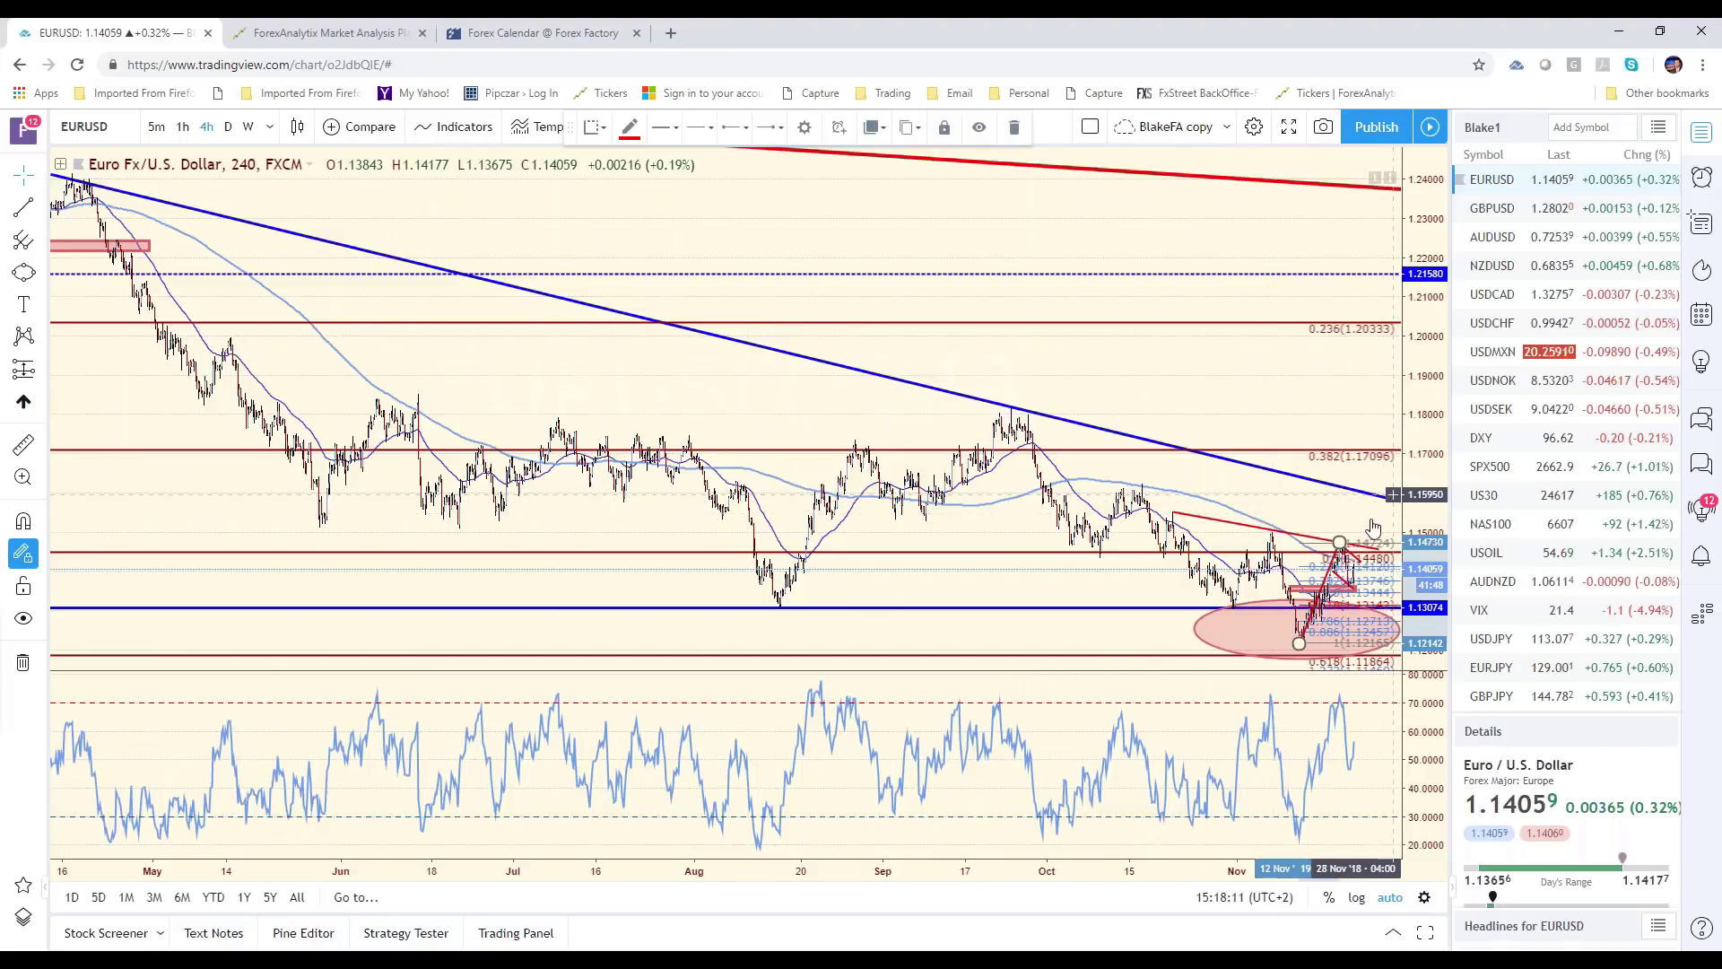
scroll(1256, 628, up, 3)
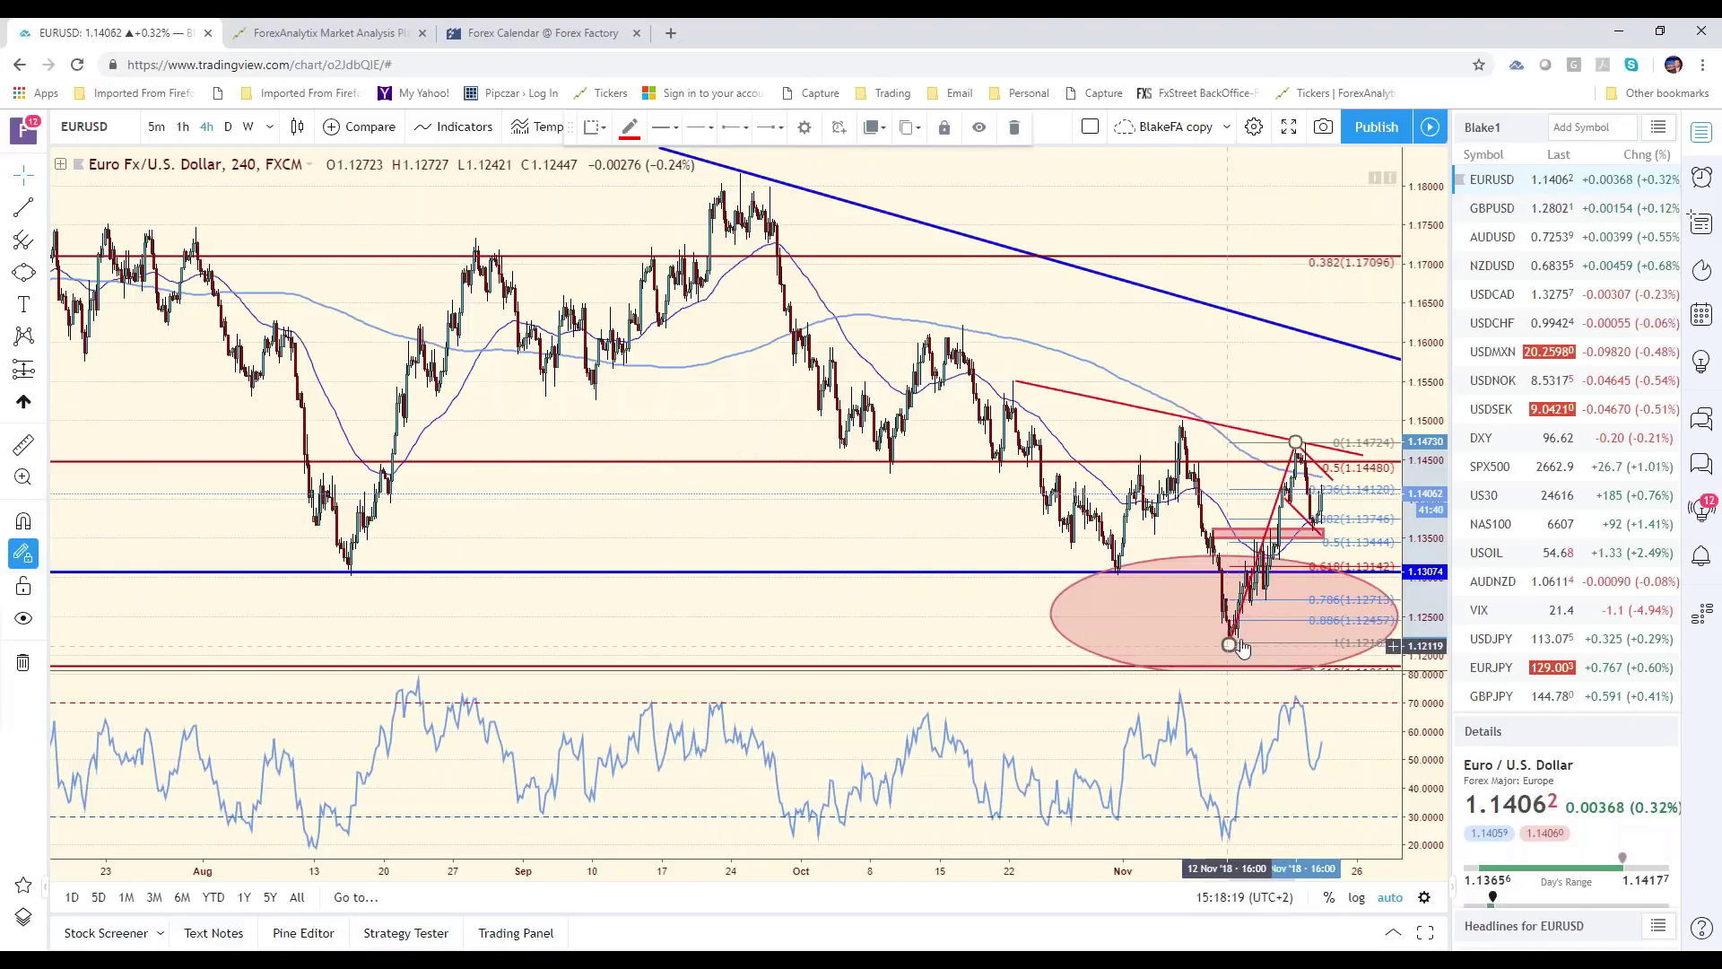
scroll(1241, 648, down, 3)
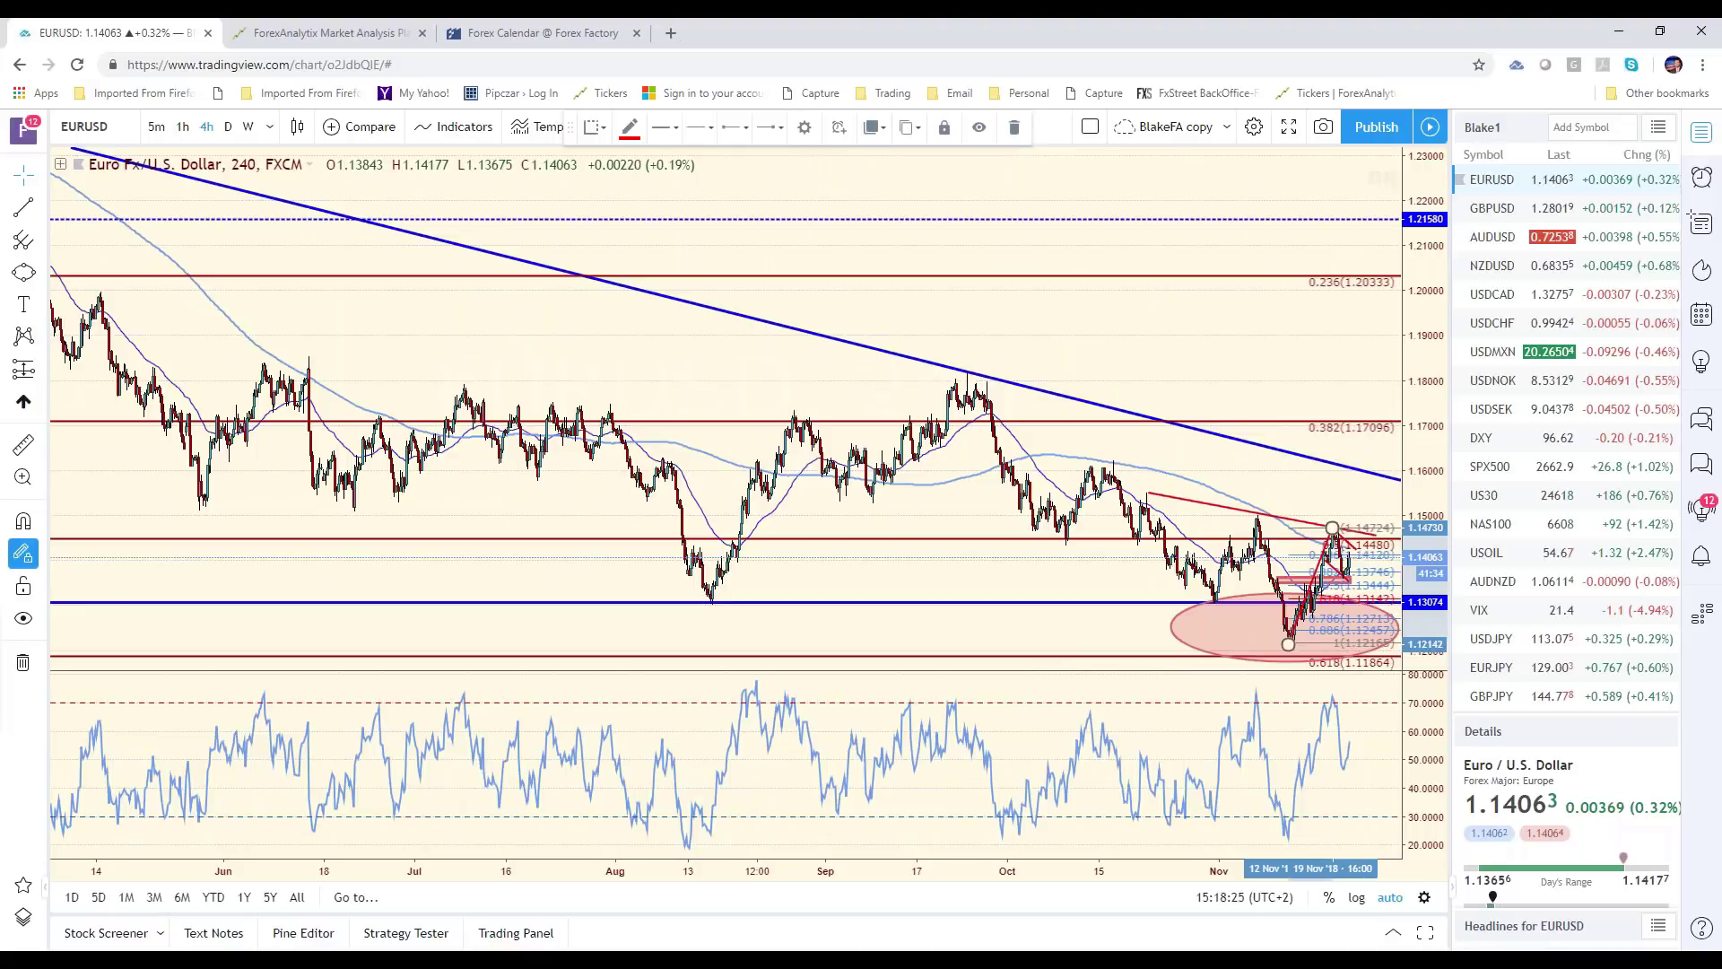
- Draw a Fib Retracement from the 15 Aug low to the September high with a saved style
click(45, 247)
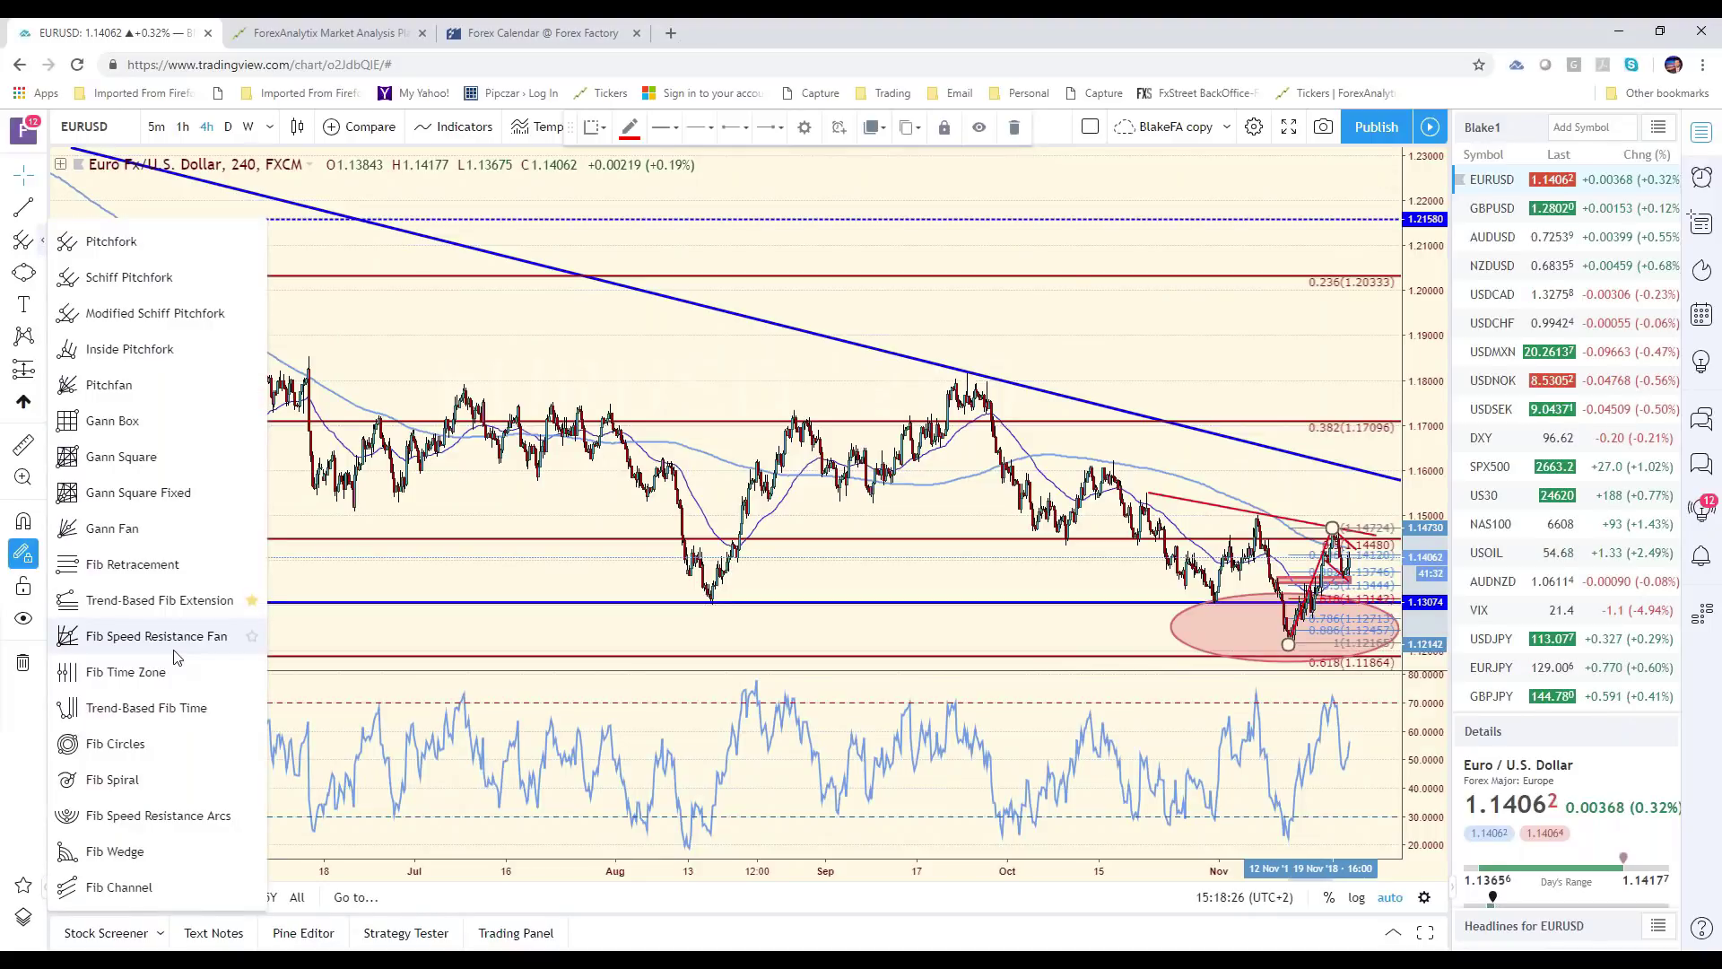
click(117, 566)
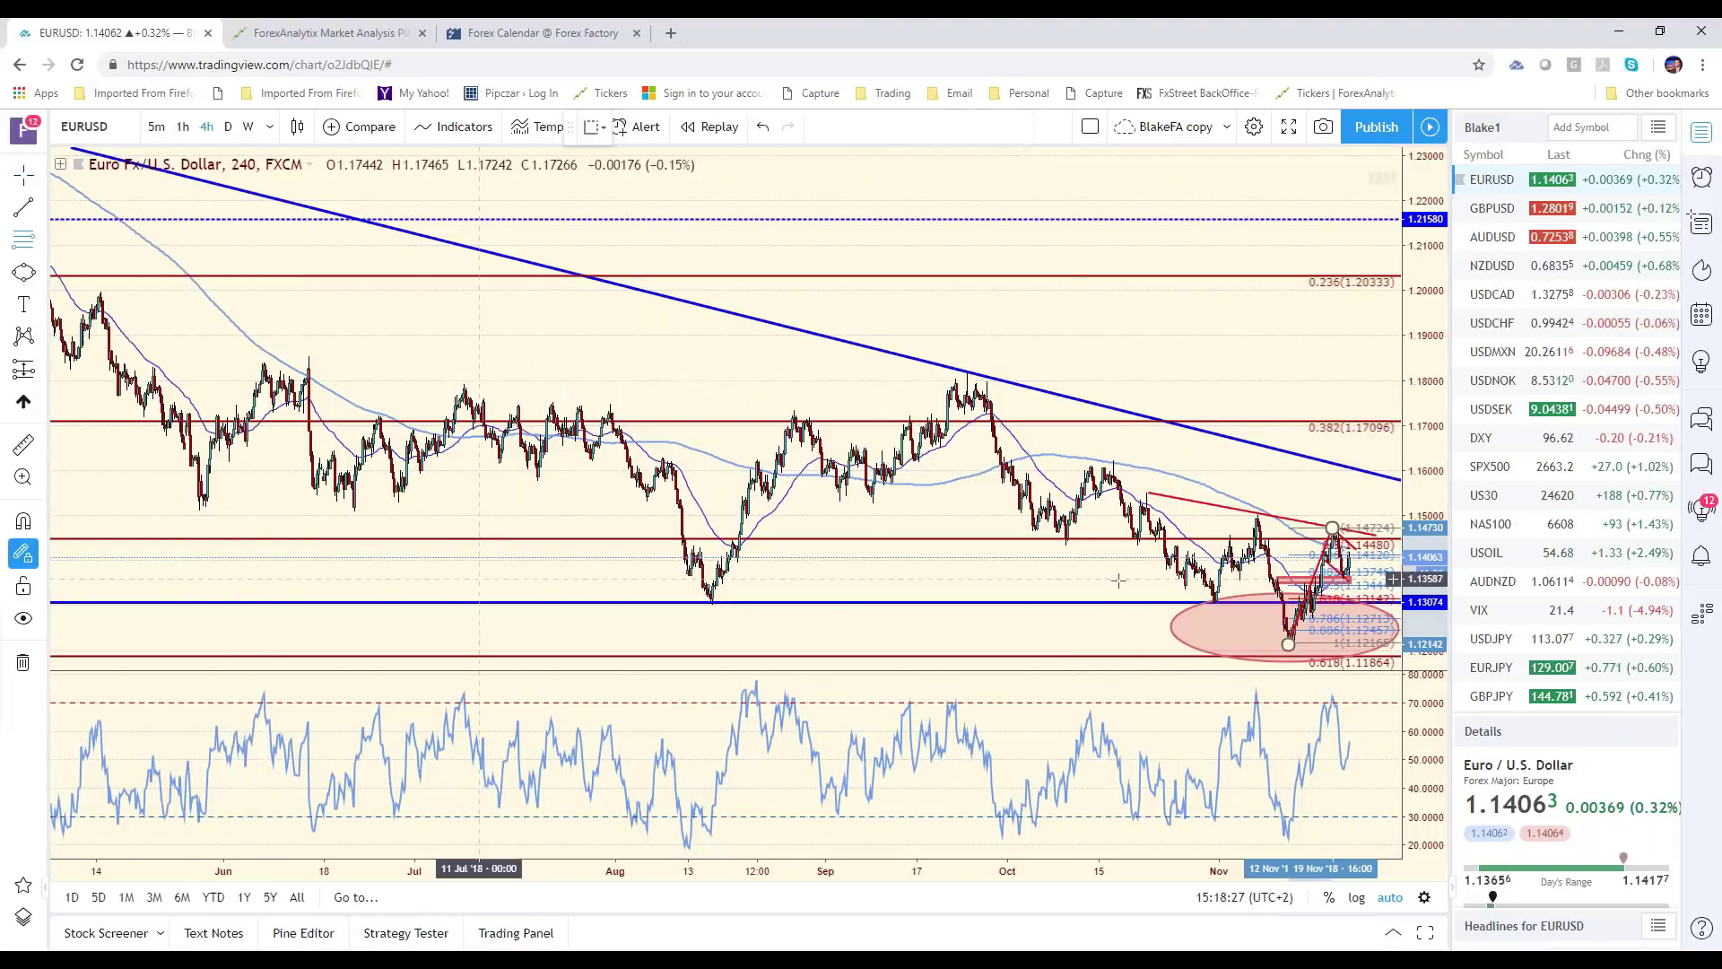
click(712, 604)
click(923, 373)
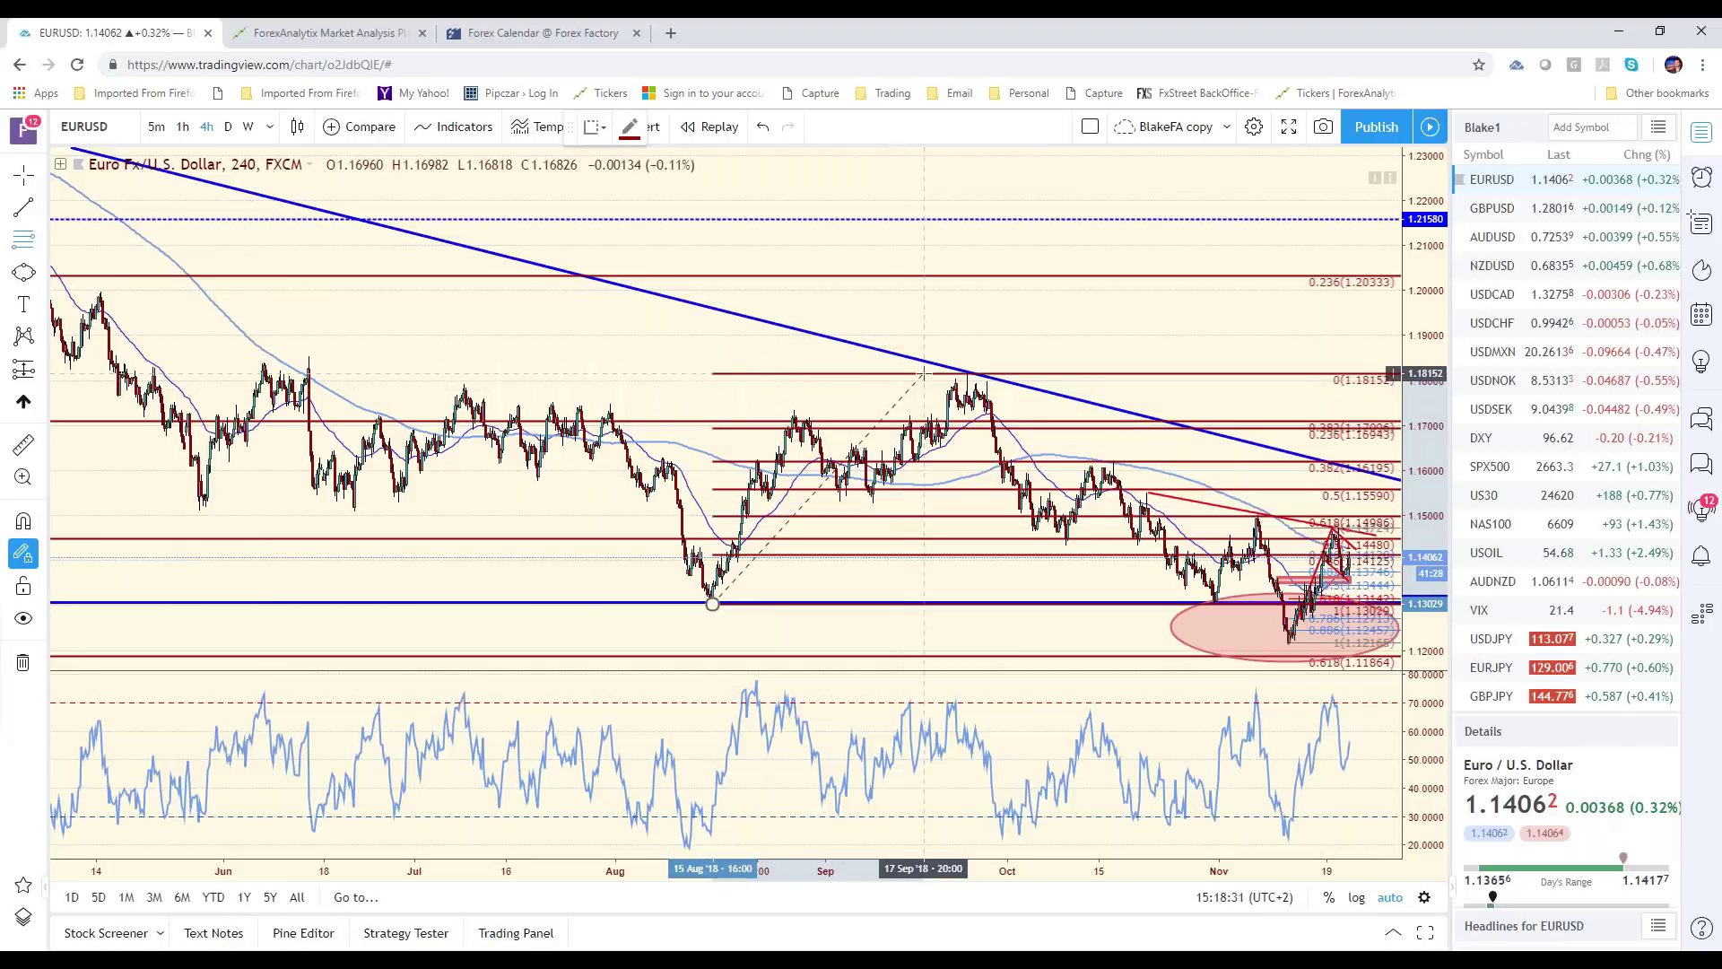
click(595, 127)
click(619, 216)
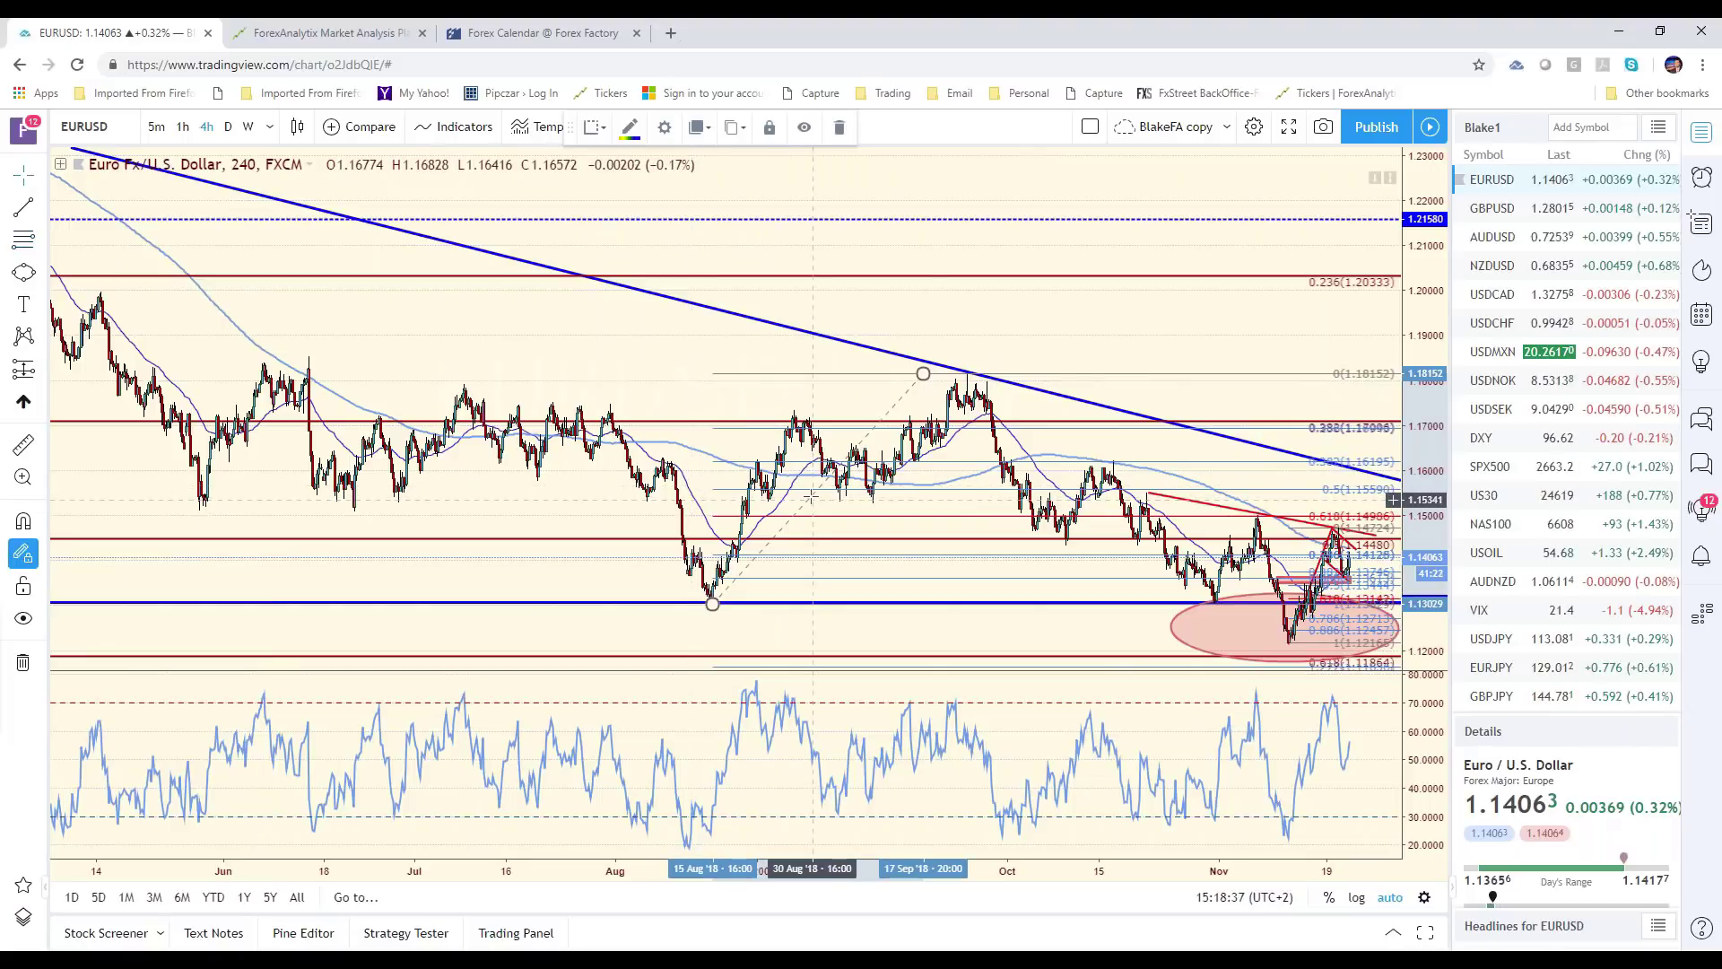
- Reanchor the retracement between the mid-August low and the late-September high
drag(812, 506, 1313, 496)
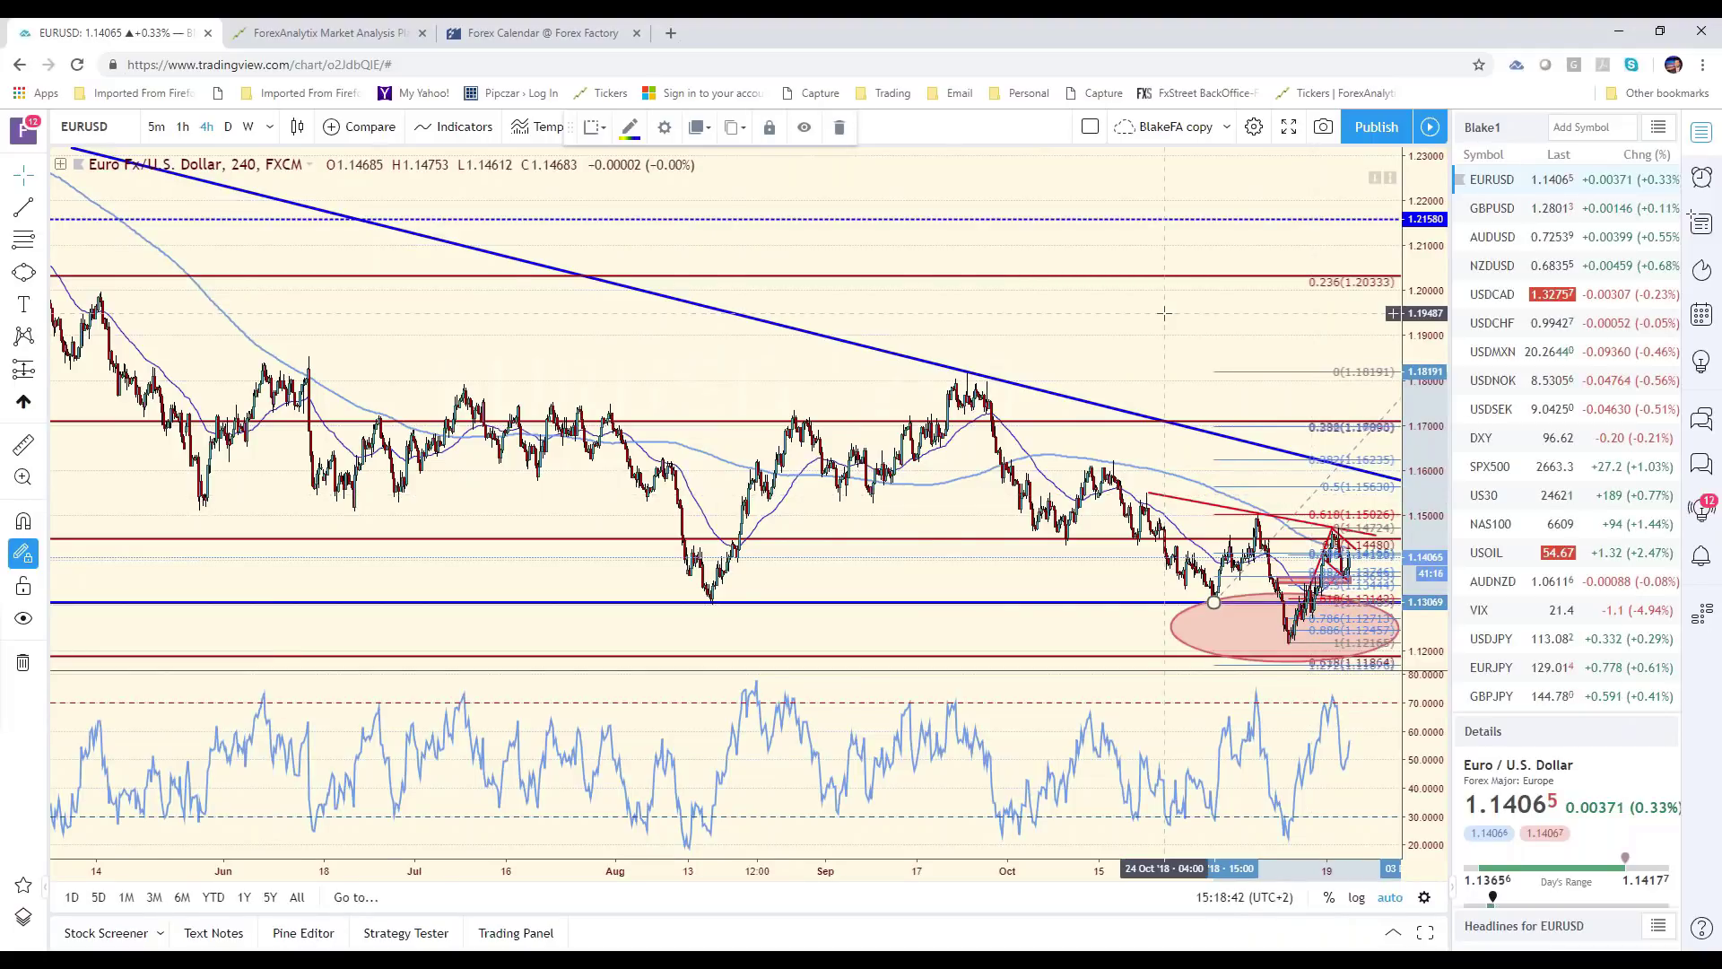
mouse_move(1201, 339)
mouse_down()
mouse_move(897, 338)
mouse_move(942, 339)
mouse_up()
click(1022, 421)
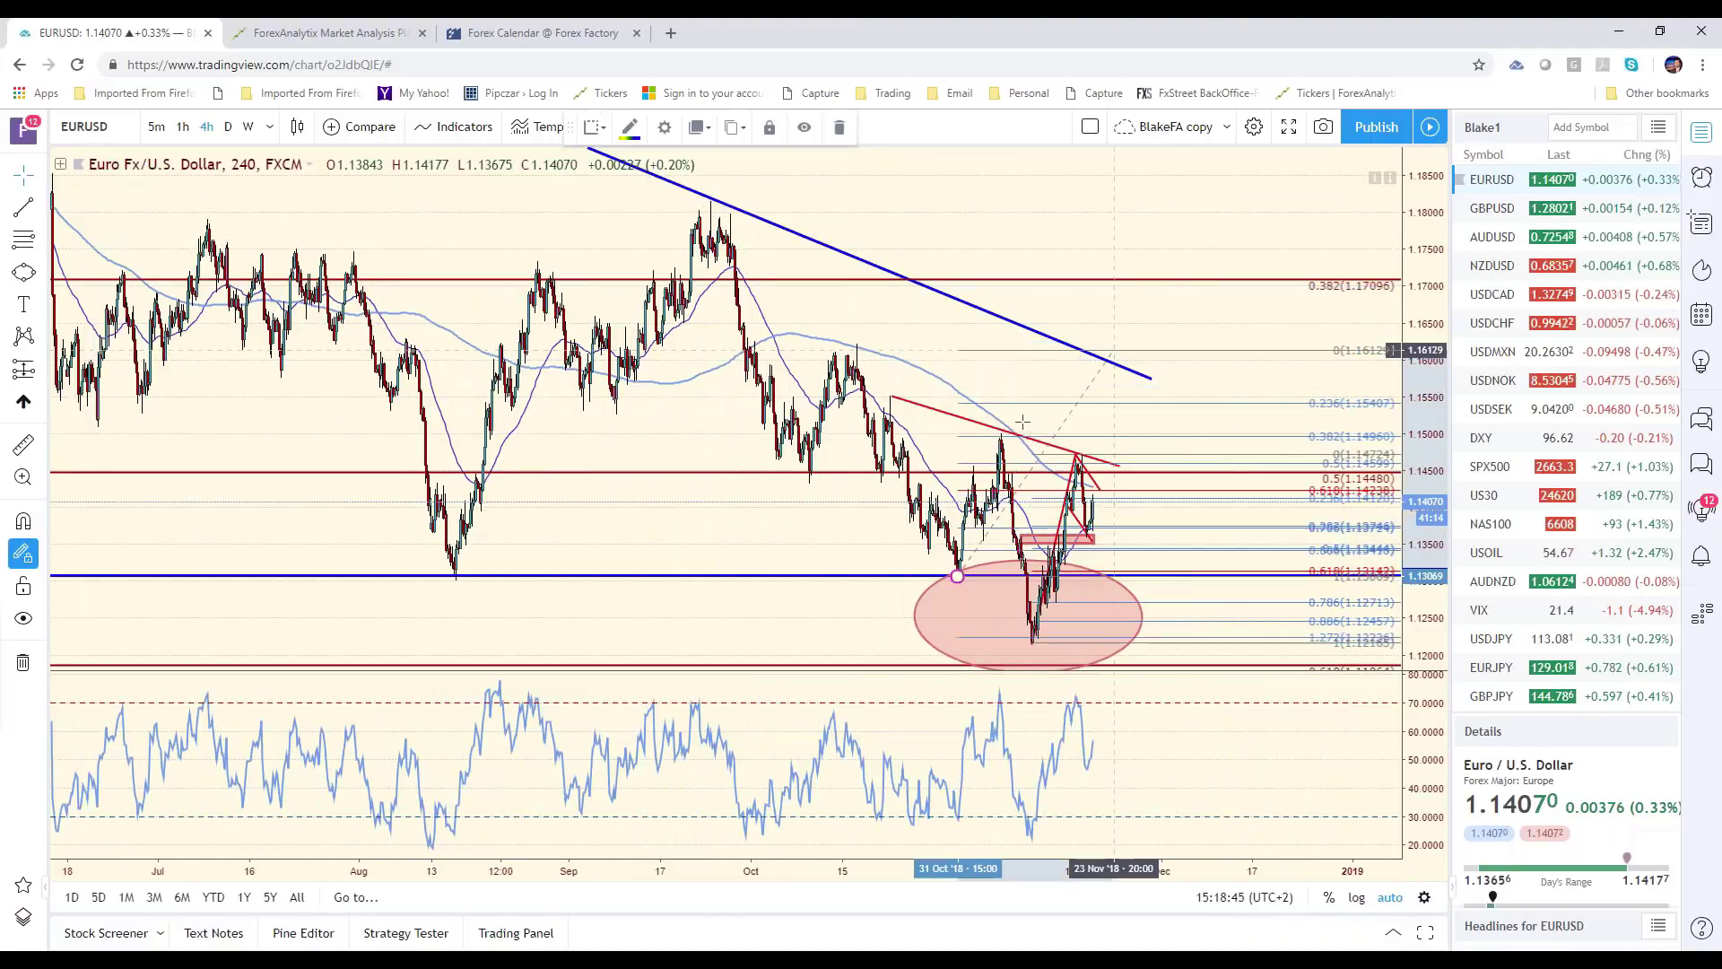
drag(1022, 421, 708, 197)
drag(959, 579, 958, 587)
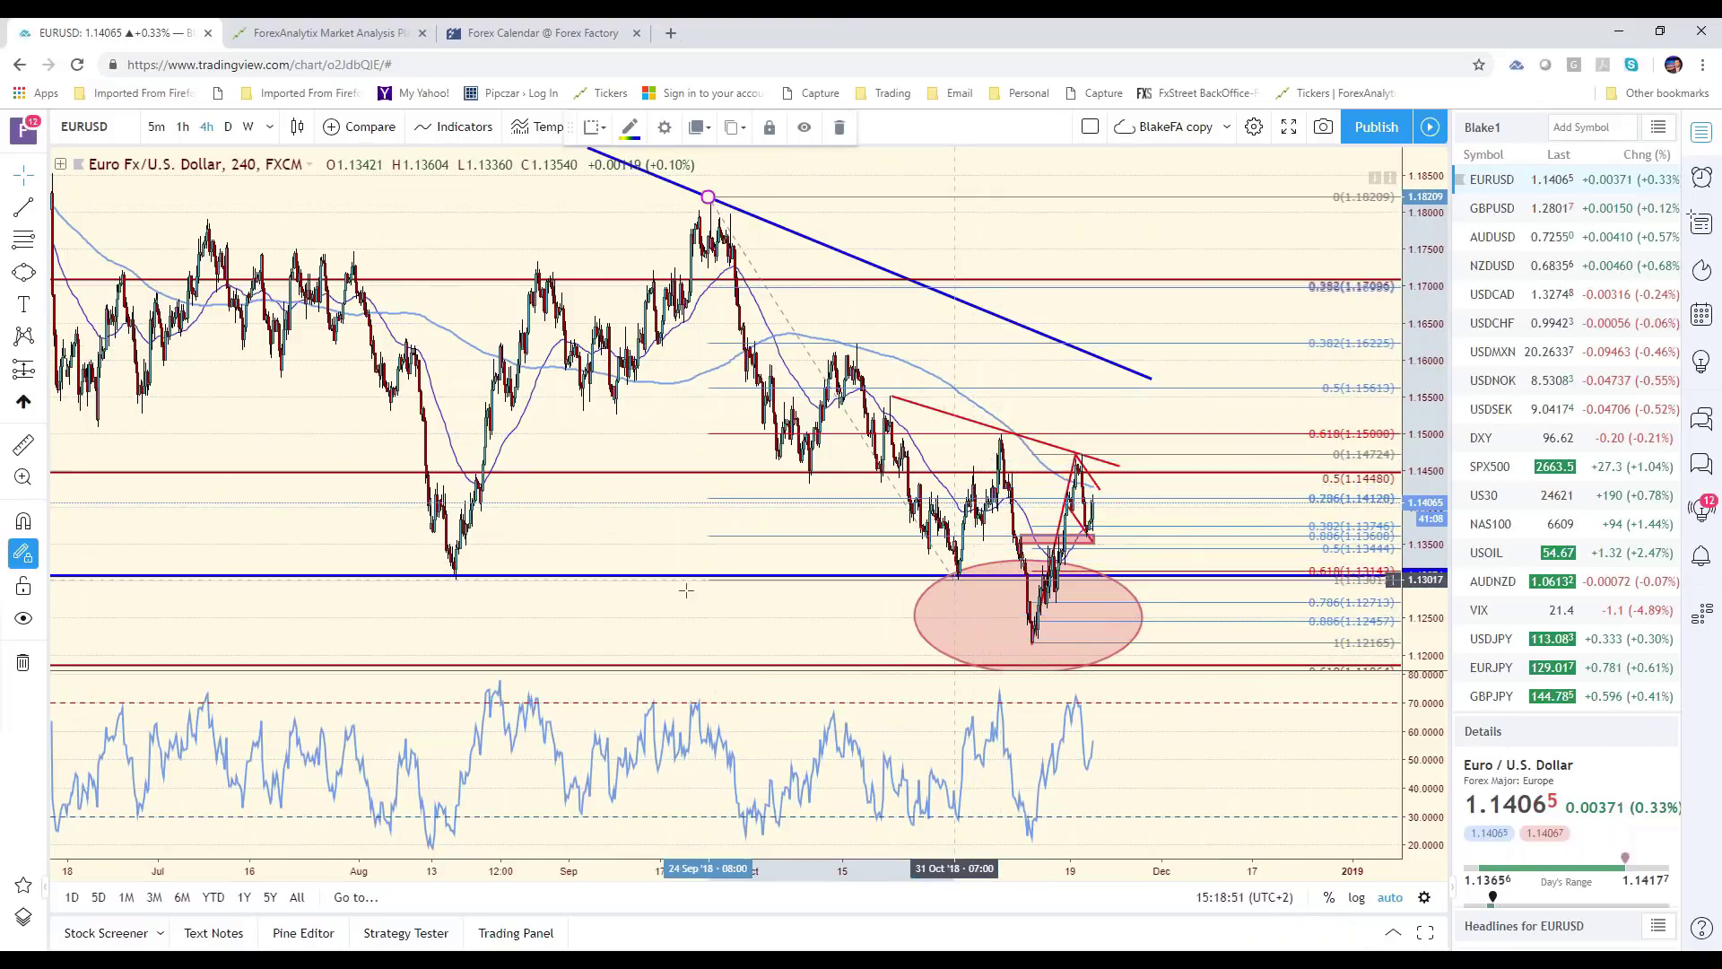
drag(686, 590, 451, 580)
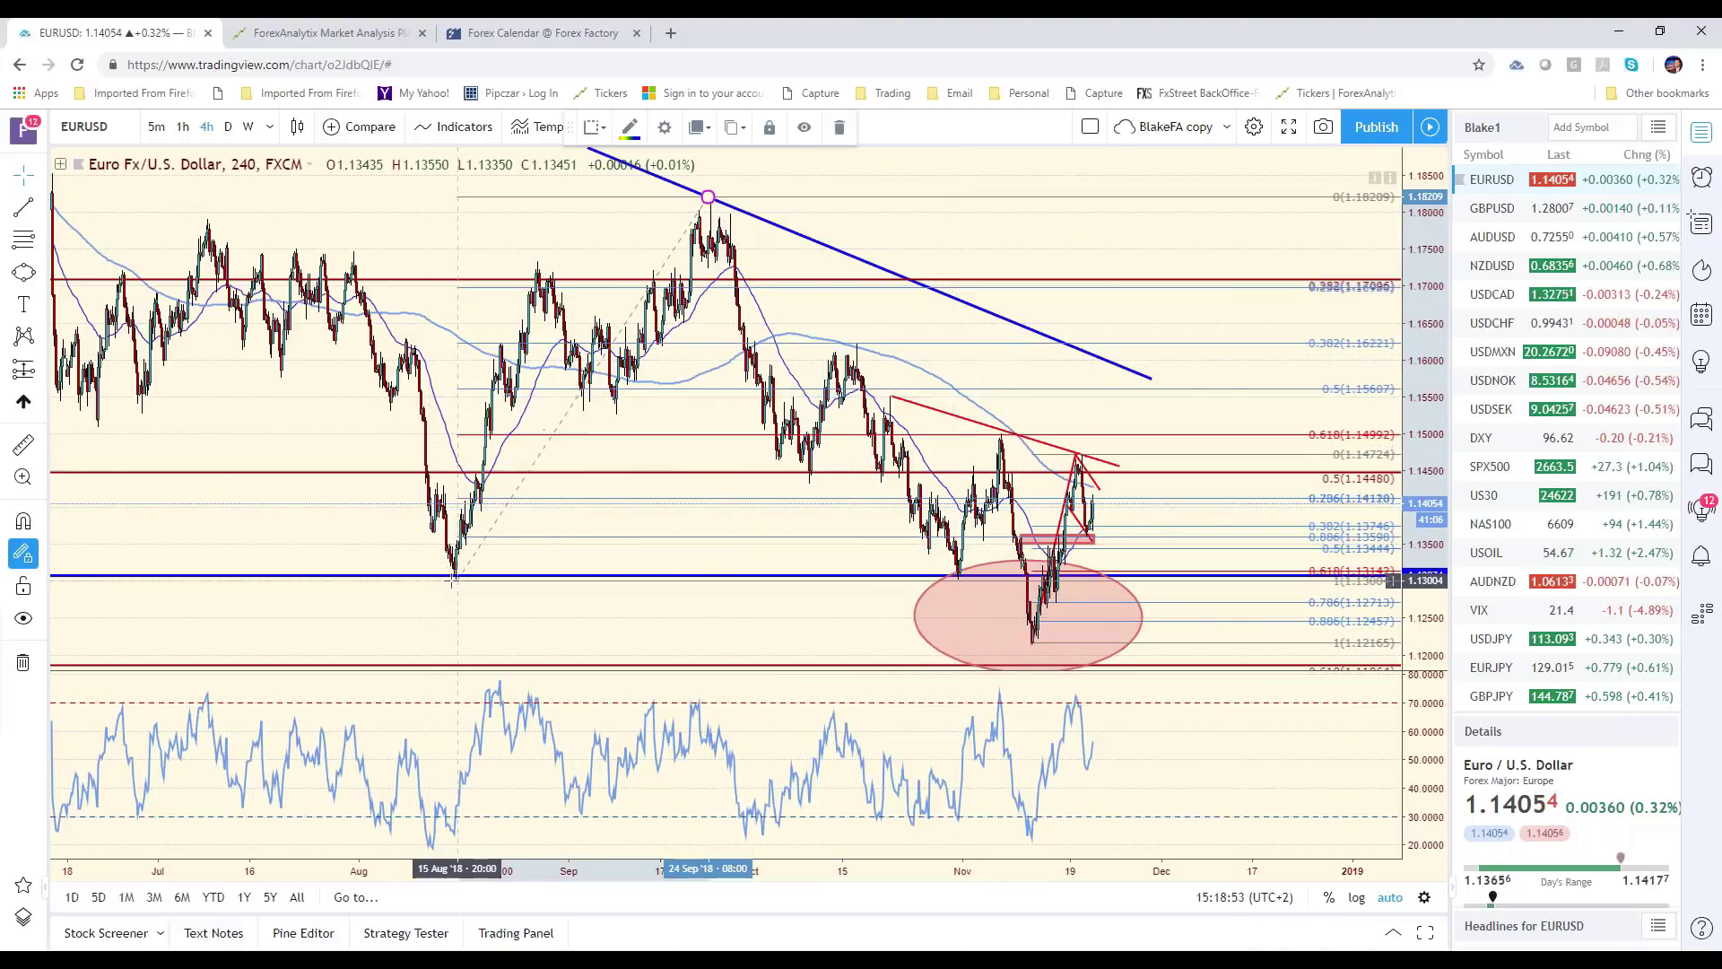
scroll(771, 520, down, 2)
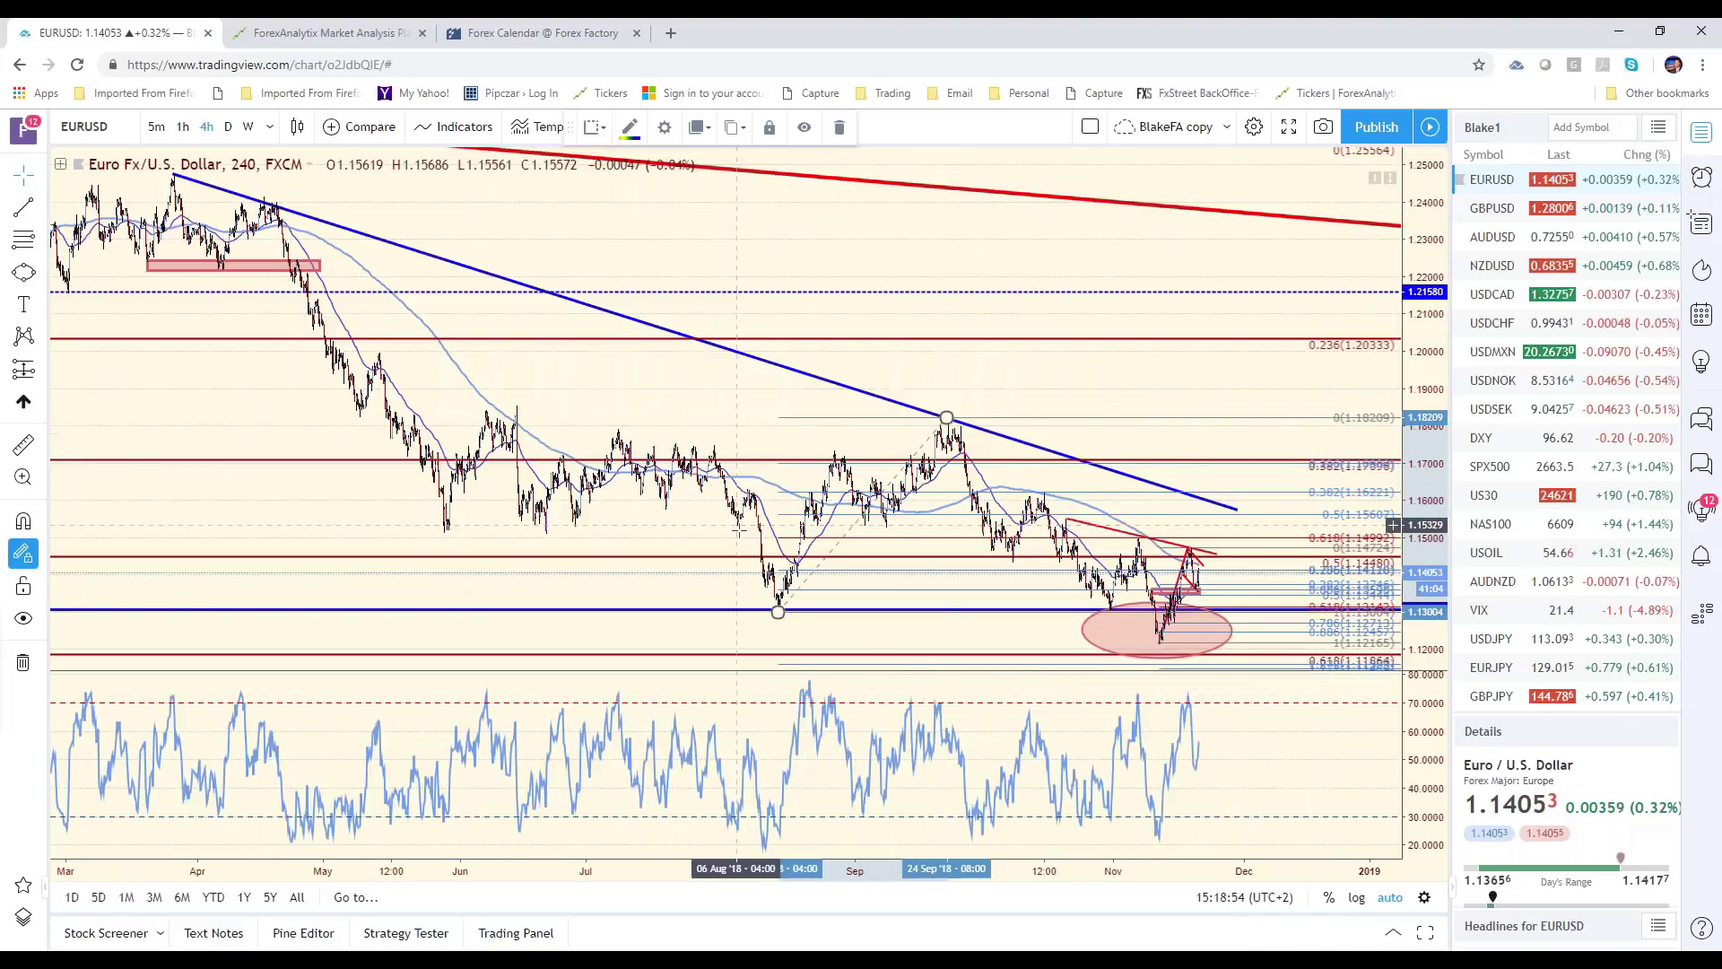
scroll(742, 549, up, 4)
scroll(743, 564, up, 1)
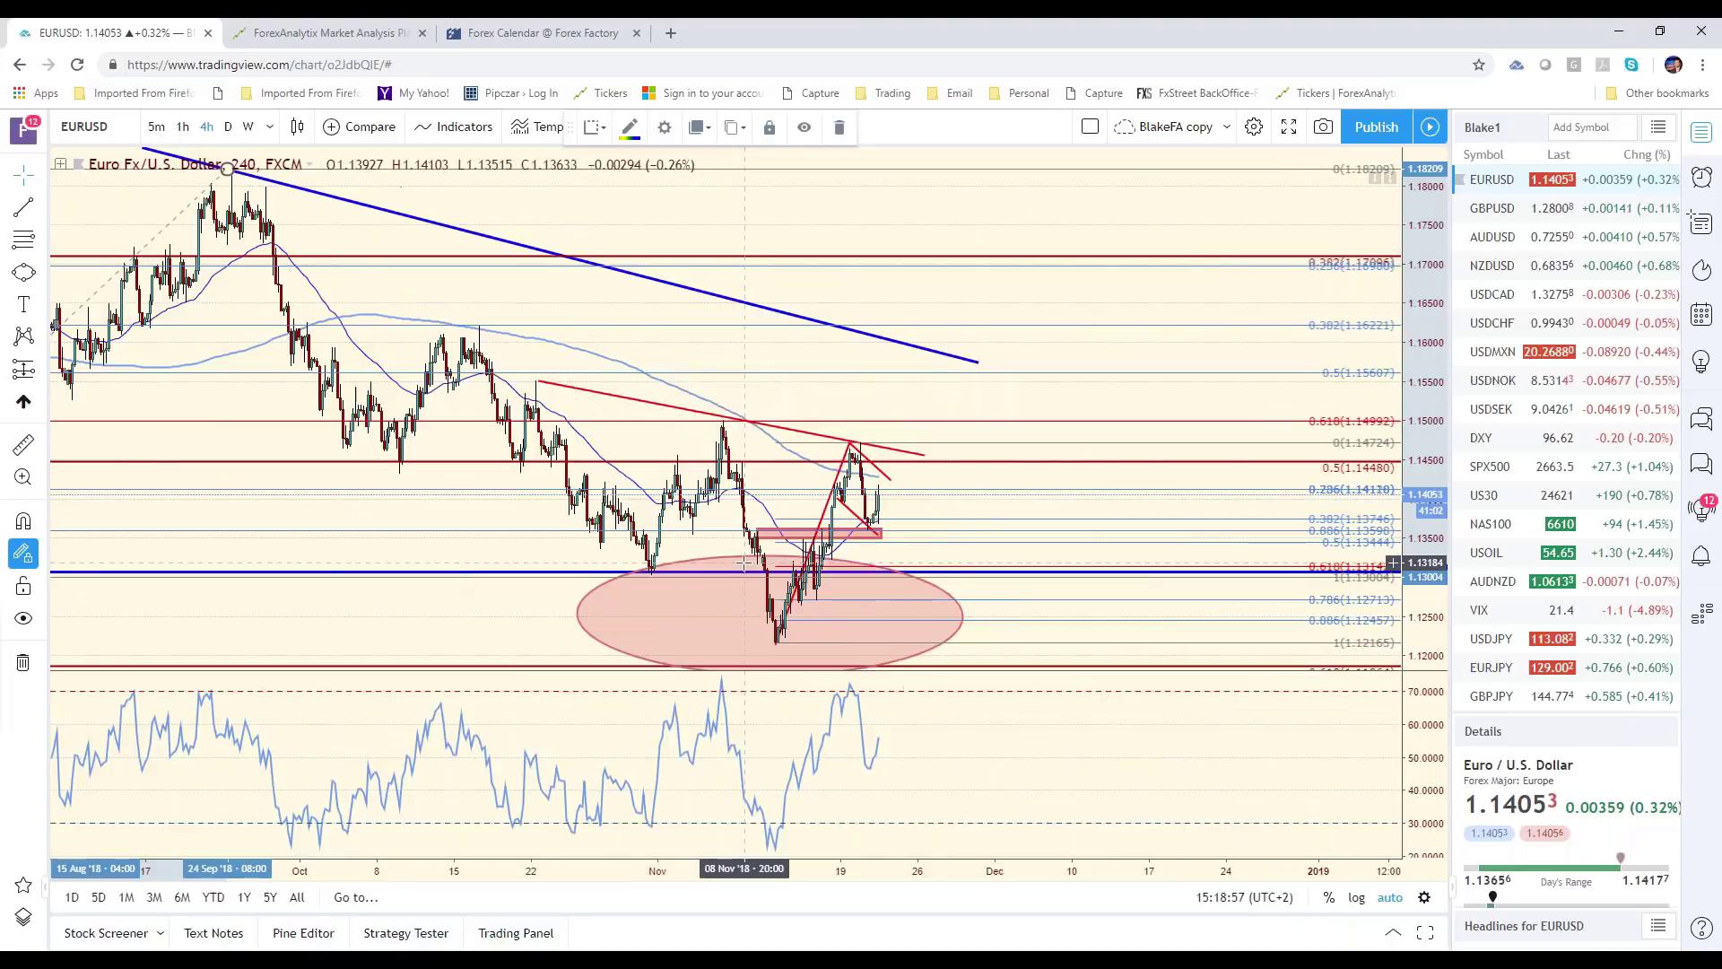
scroll(942, 602, down, 2)
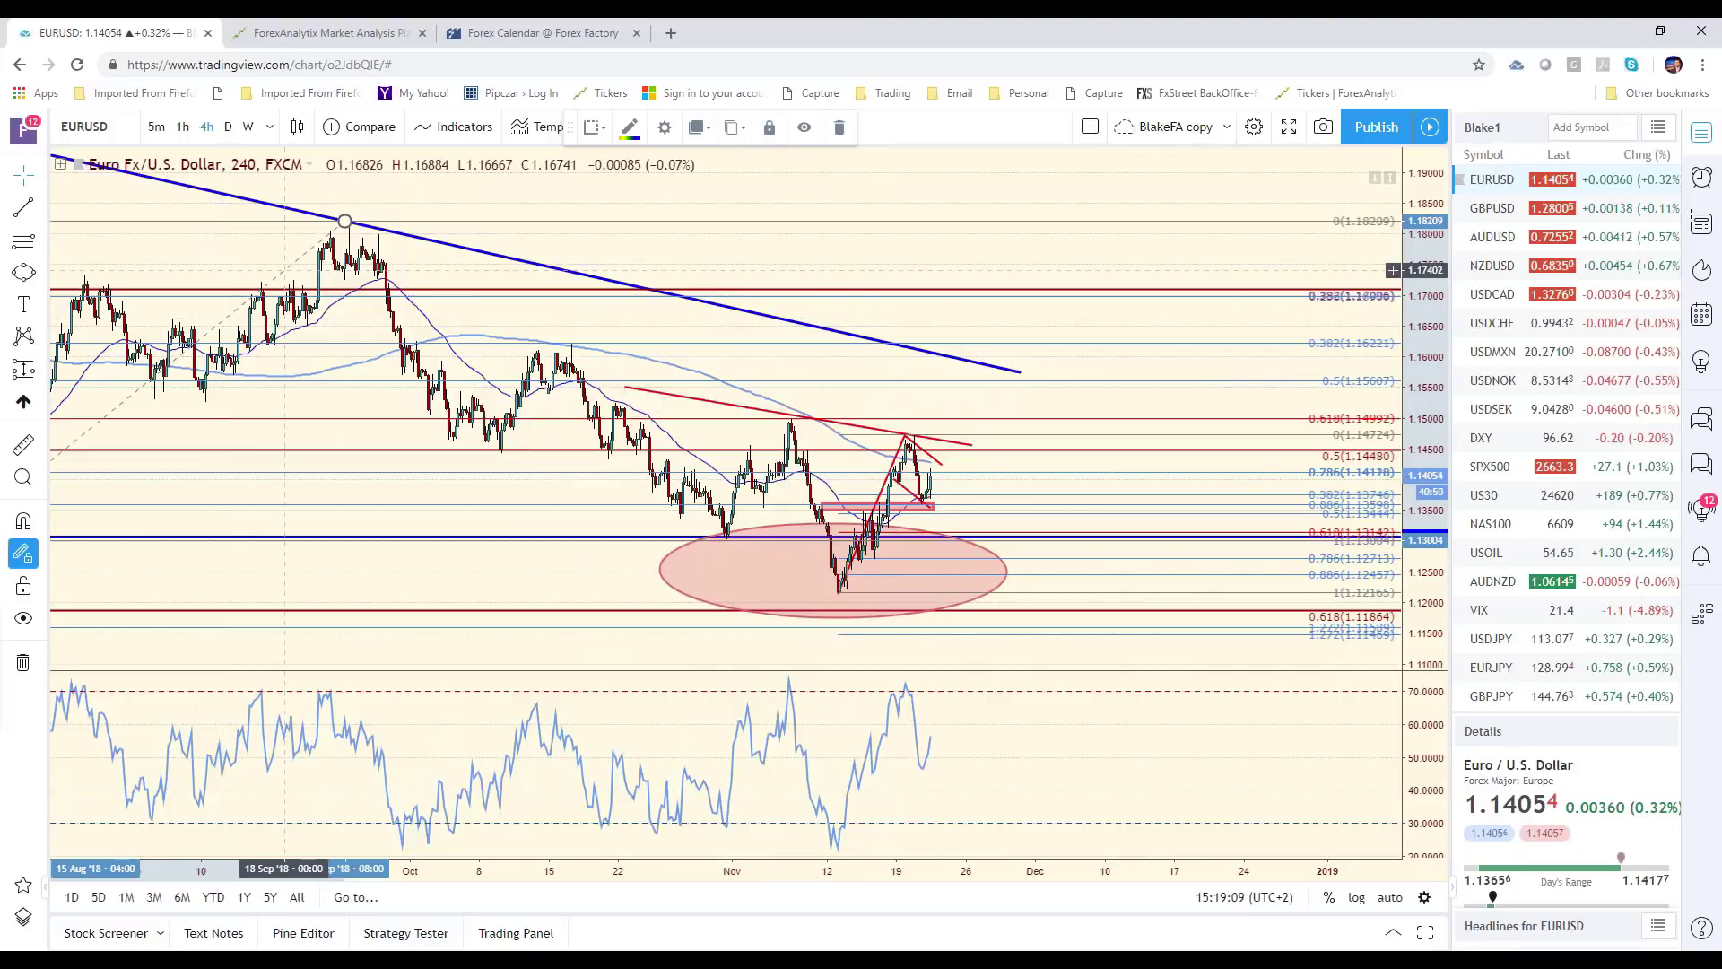
- Delete the extra upper Fibonacci retracement, zoom out, and pick SPX500 from the watchlist
key(Delete)
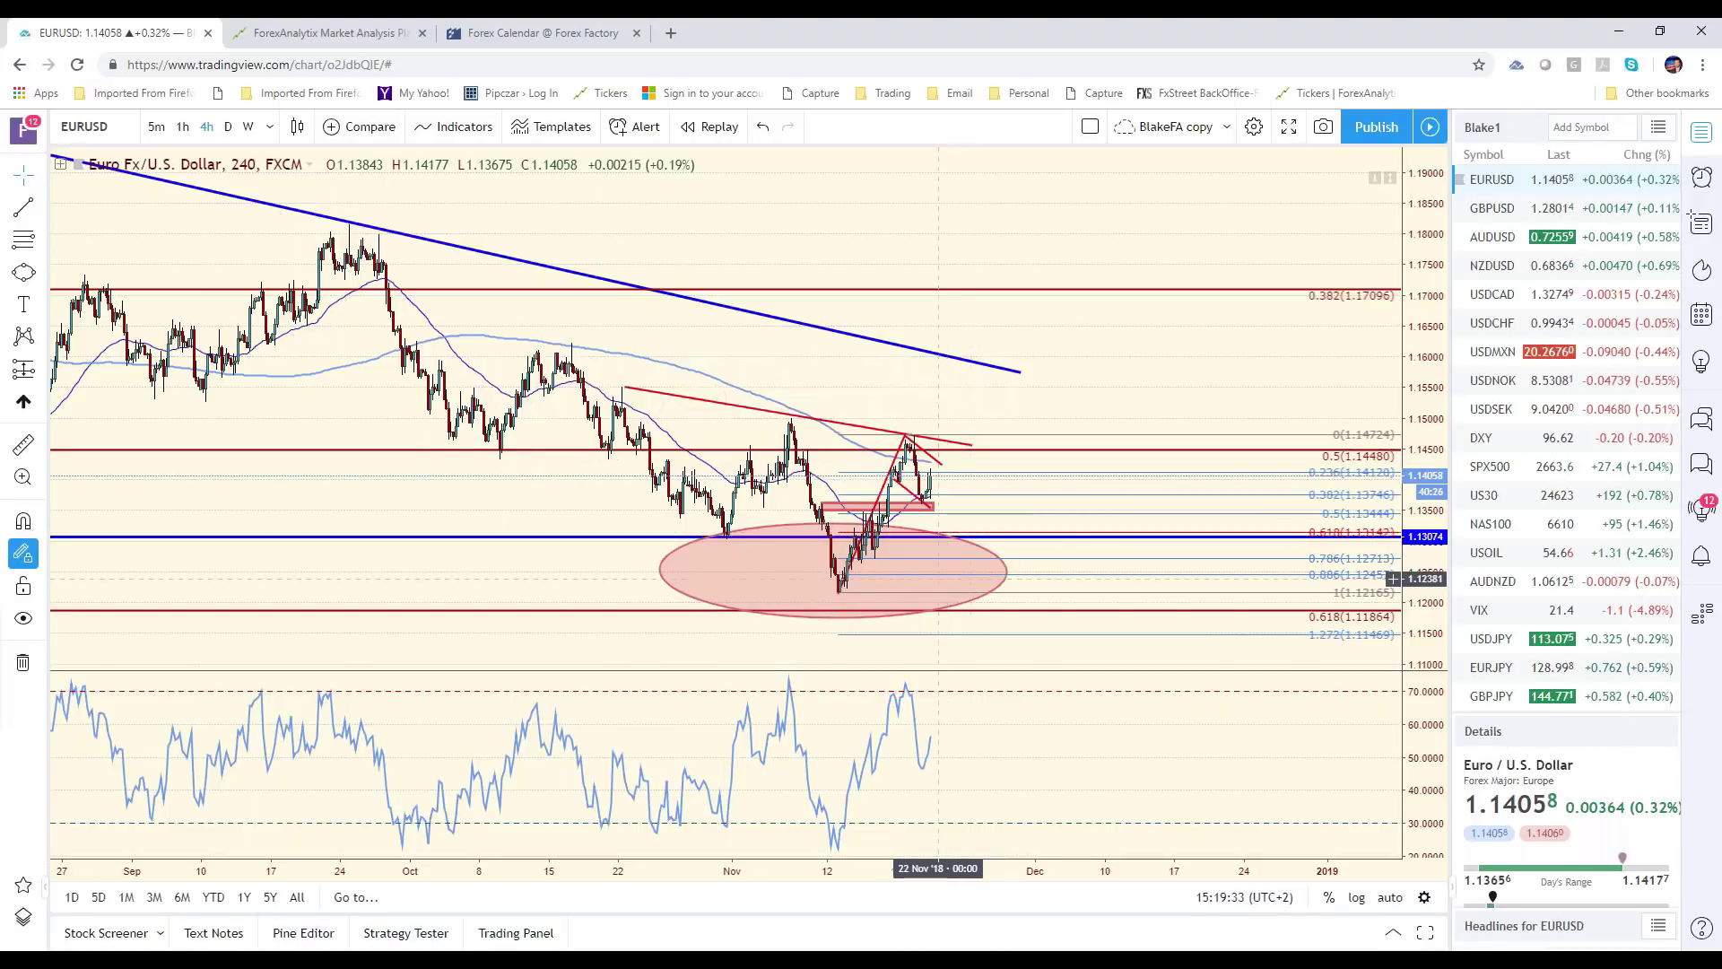
scroll(914, 594, down, 1)
scroll(1025, 530, down, 1)
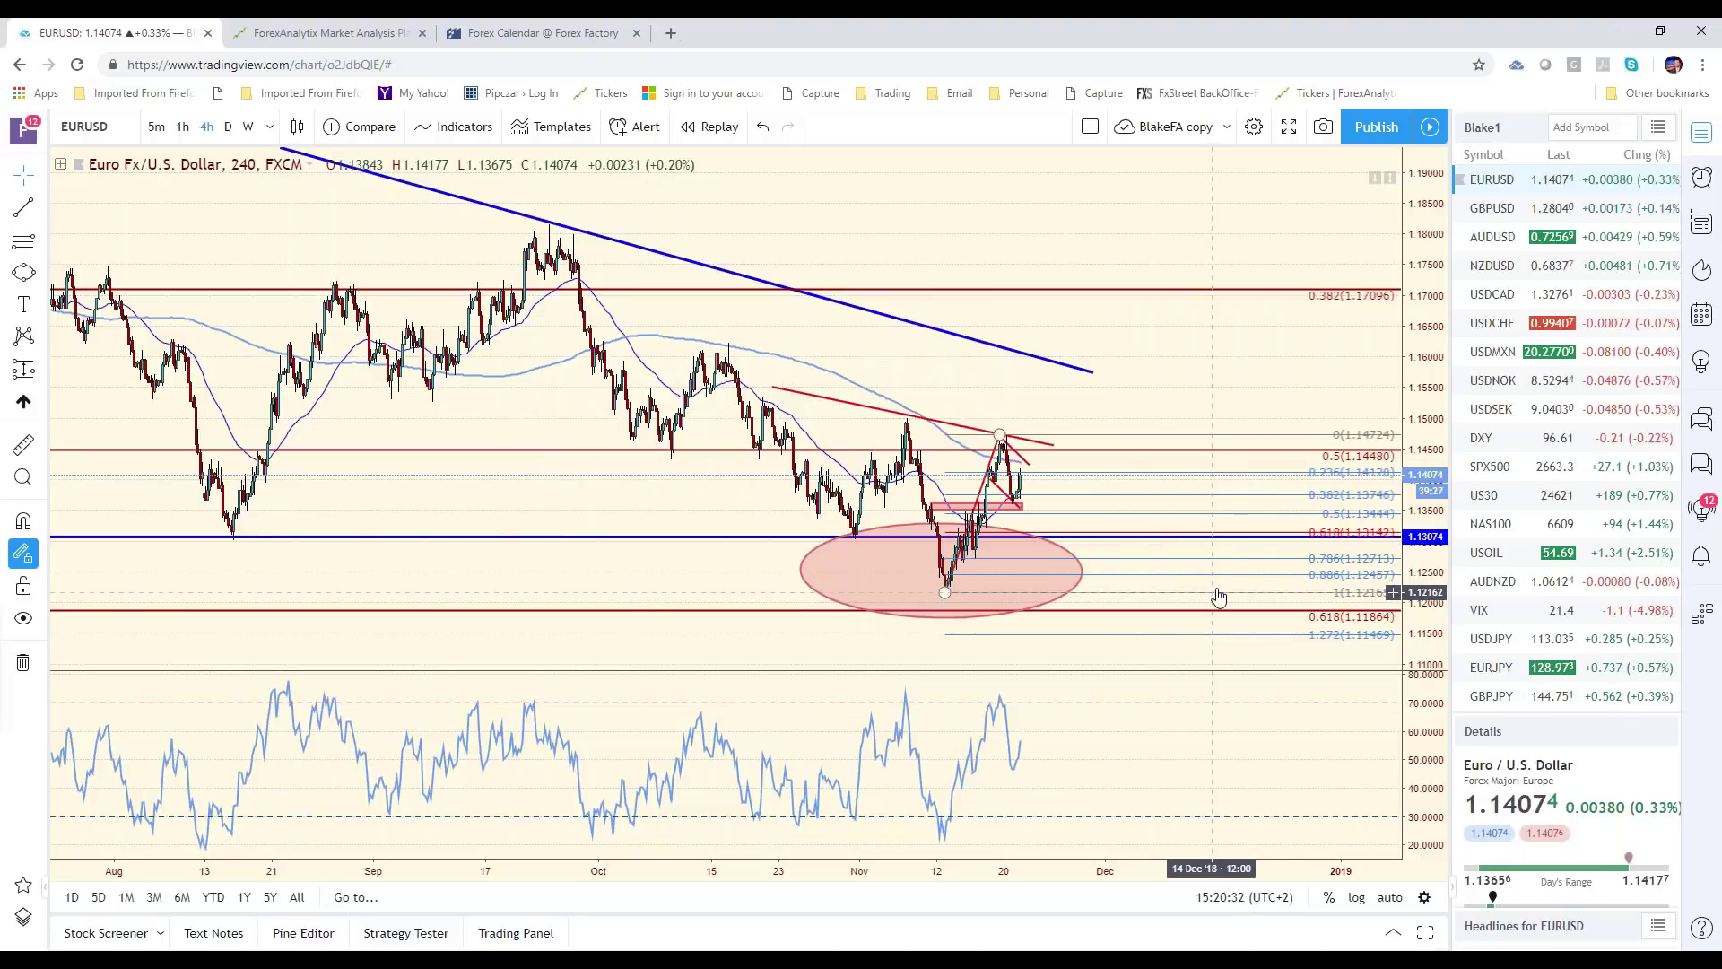
click(1525, 466)
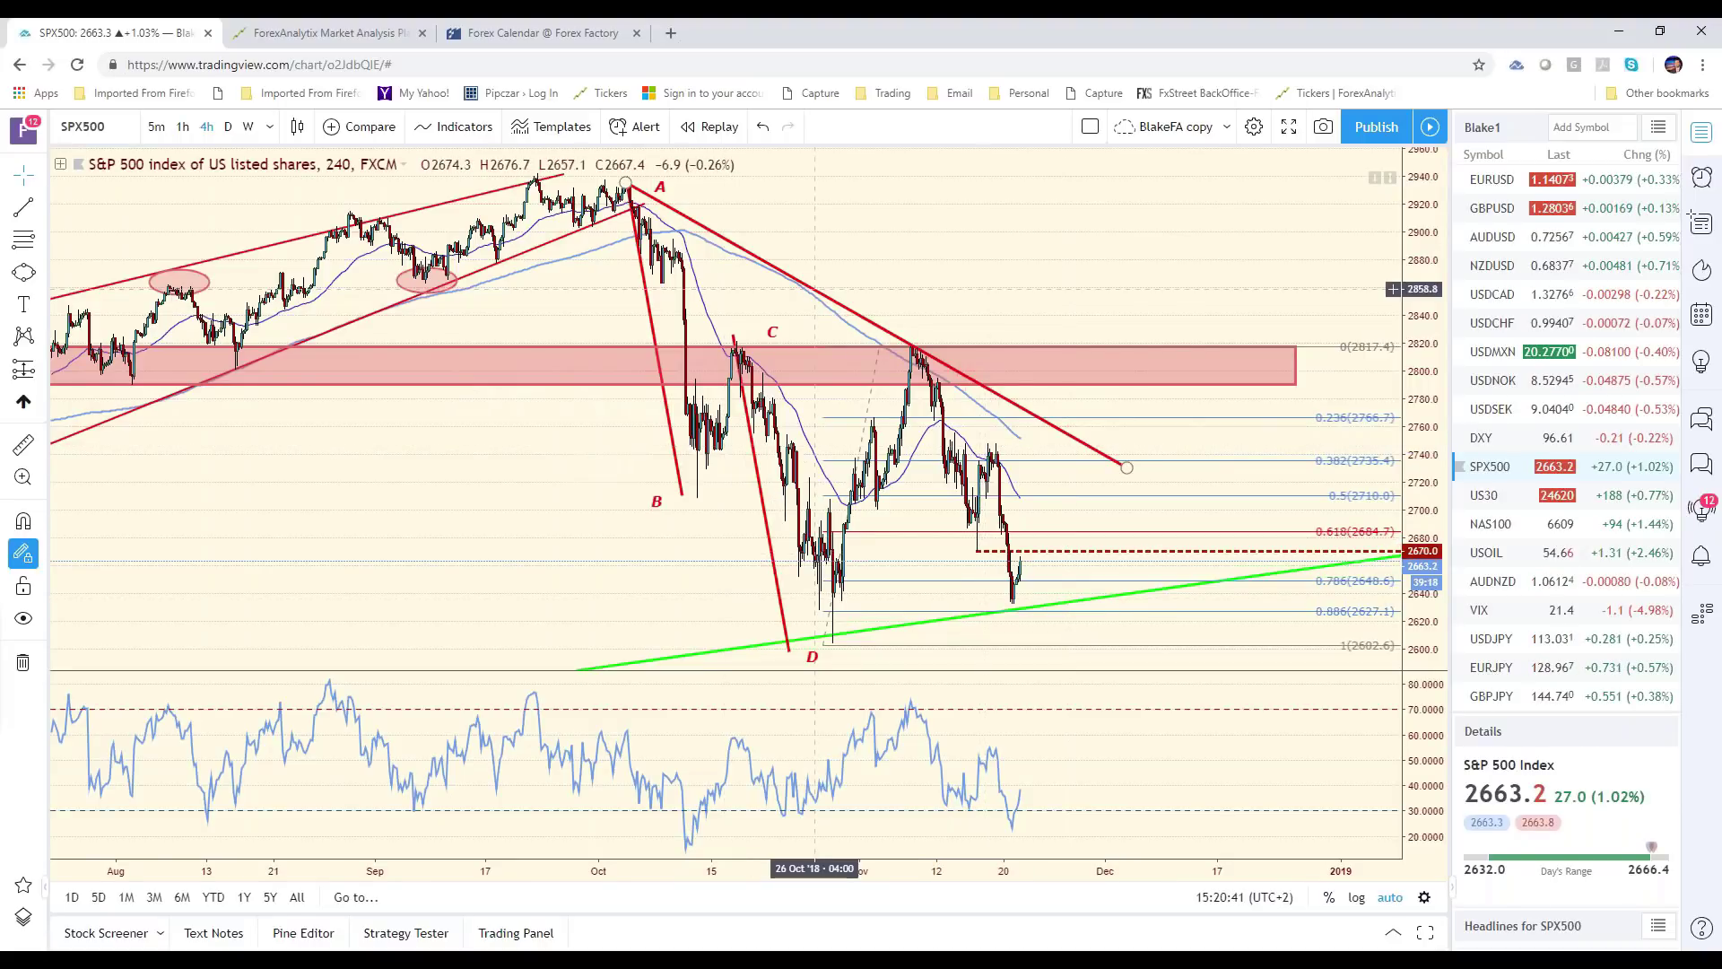
- Draw an XABCD pattern from the early-October peak through the lows and highs to D near 2900
click(24, 341)
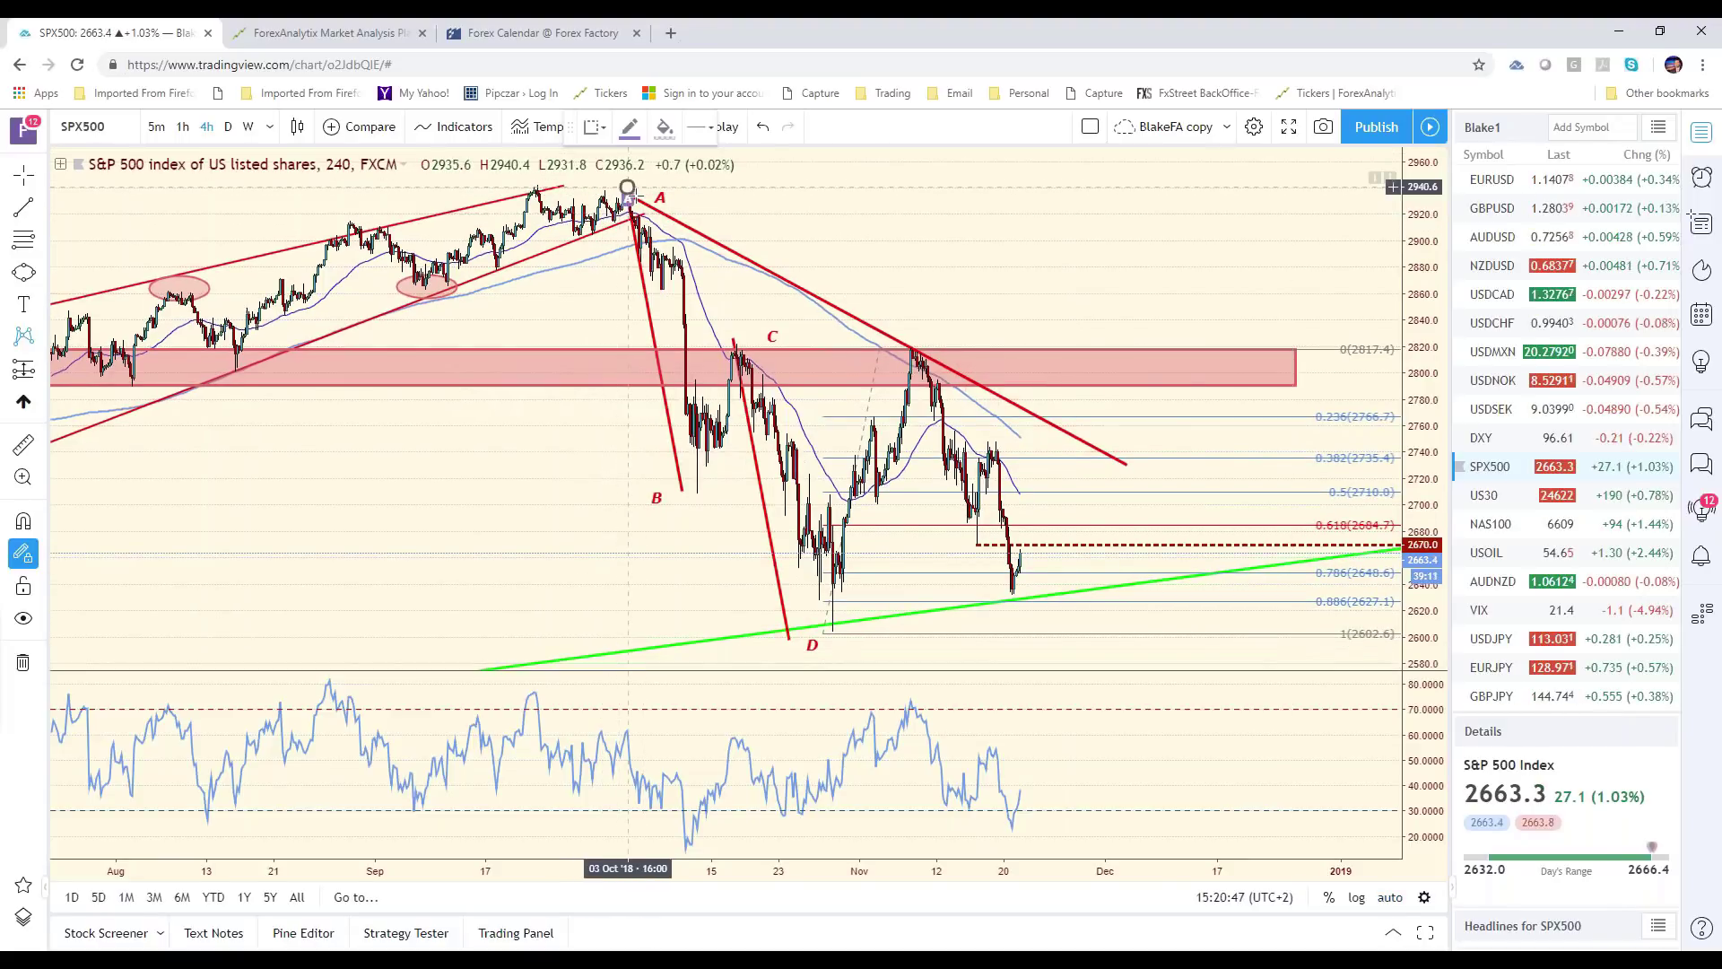
click(627, 188)
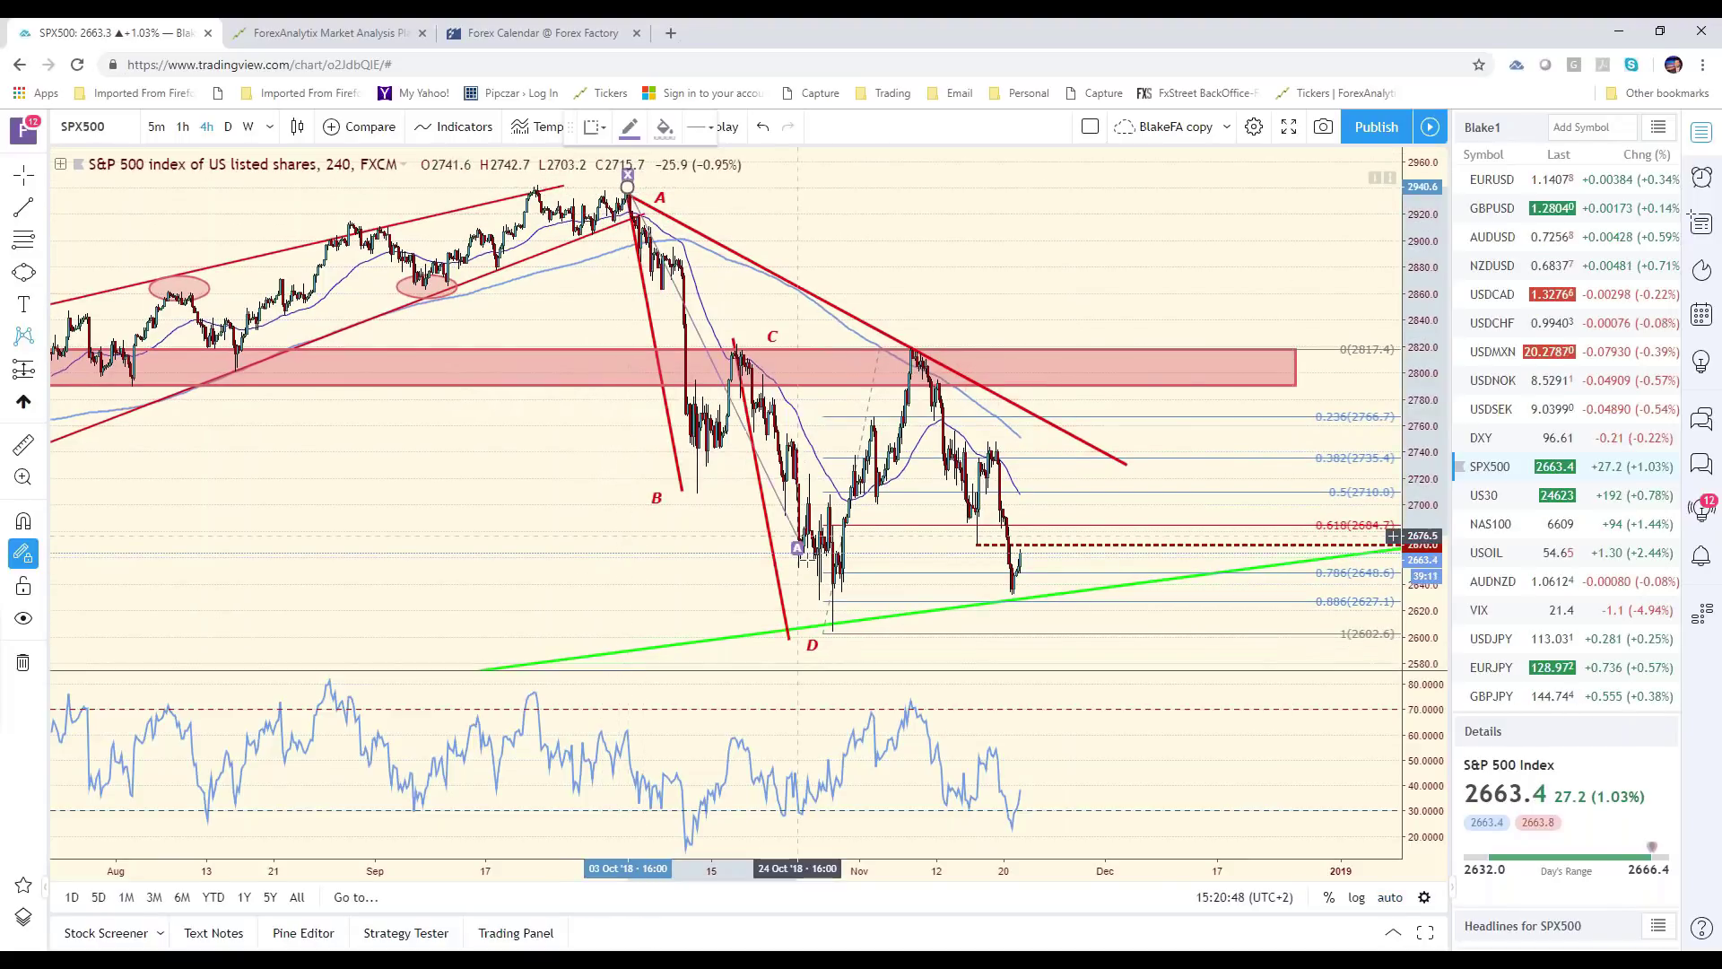
click(834, 631)
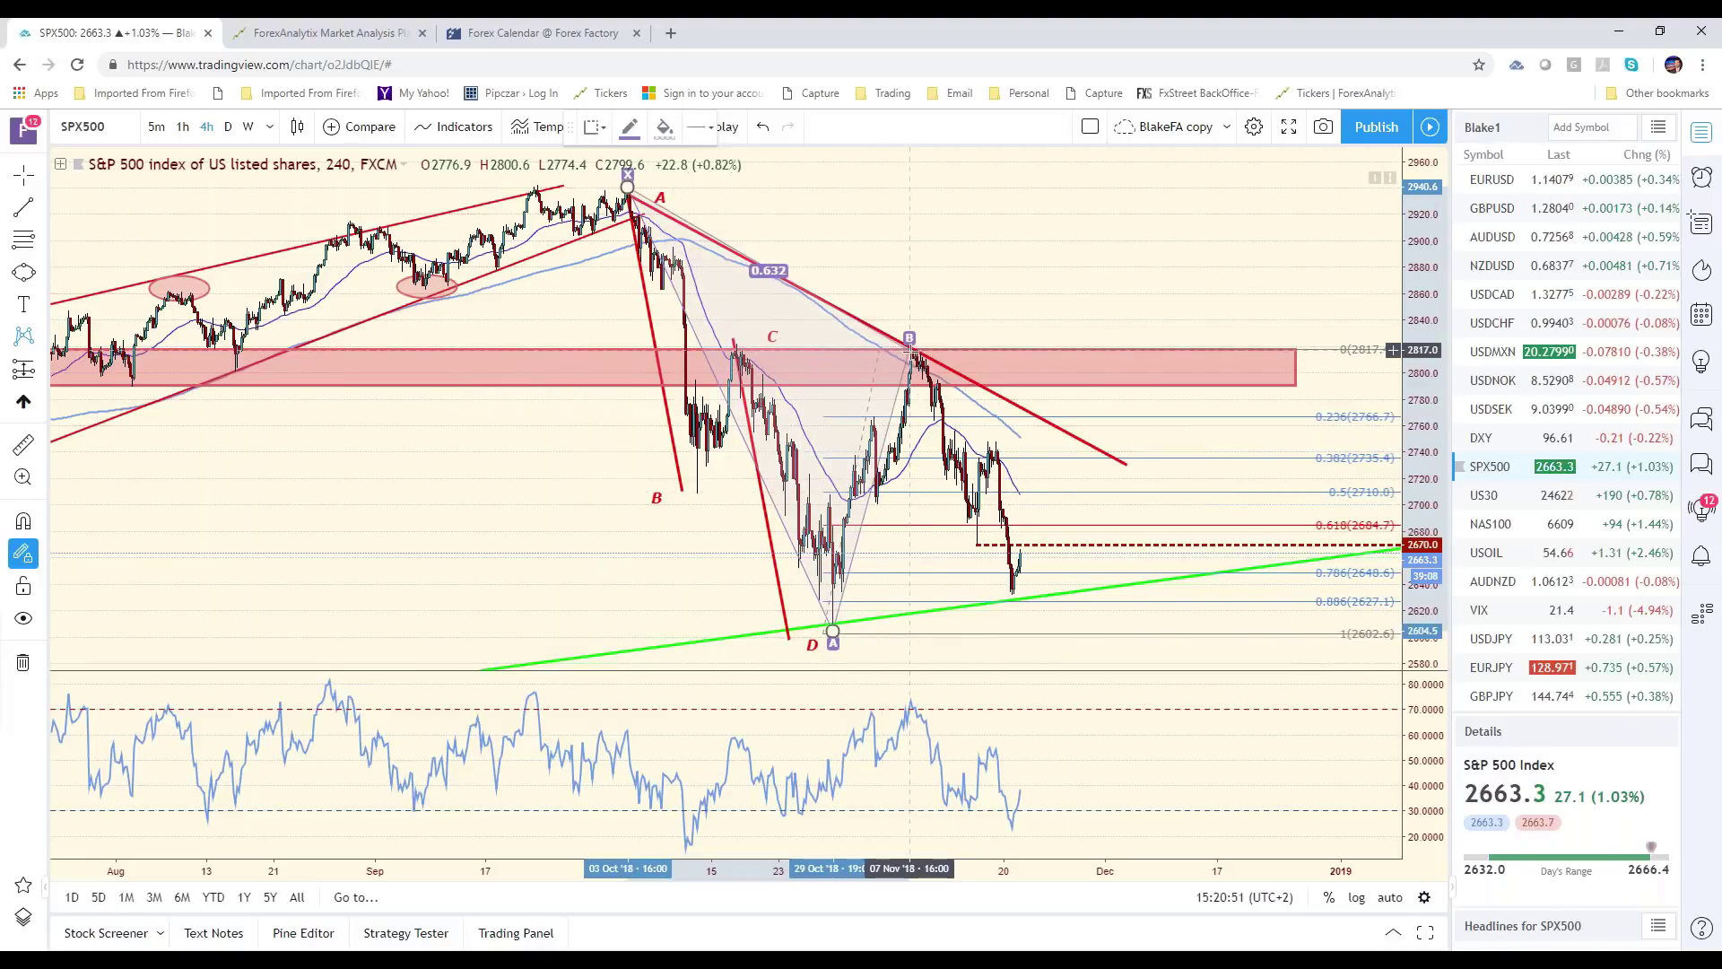
click(910, 352)
click(910, 352)
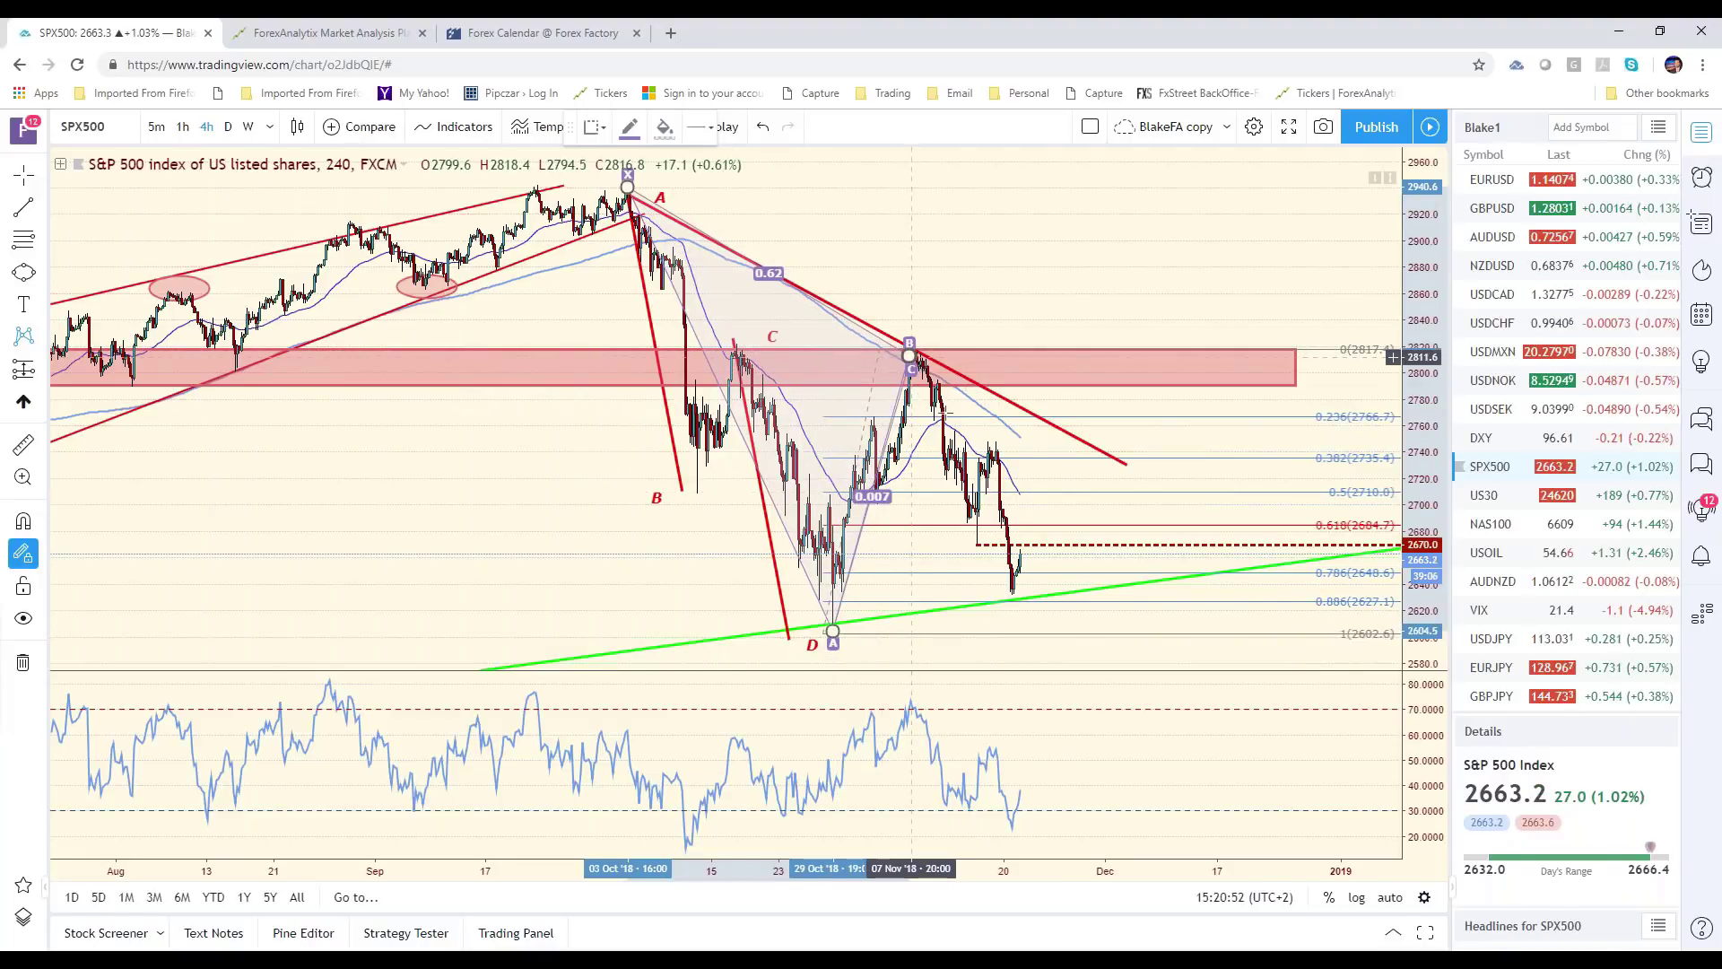
click(1012, 593)
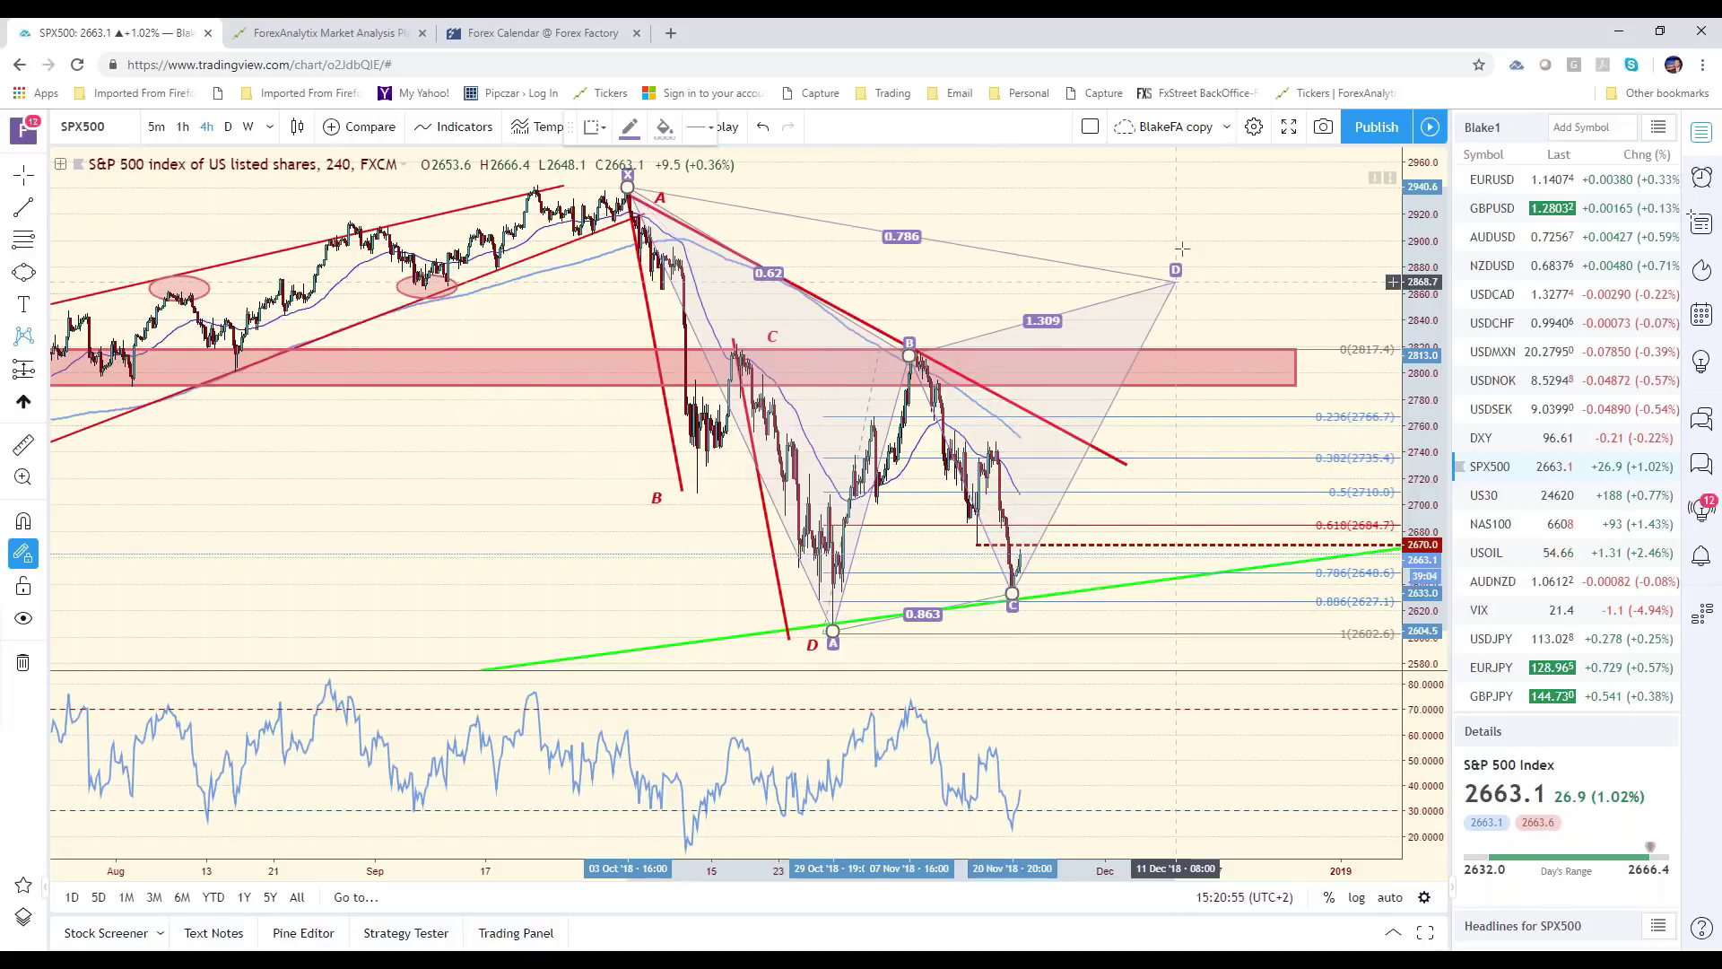
click(1174, 233)
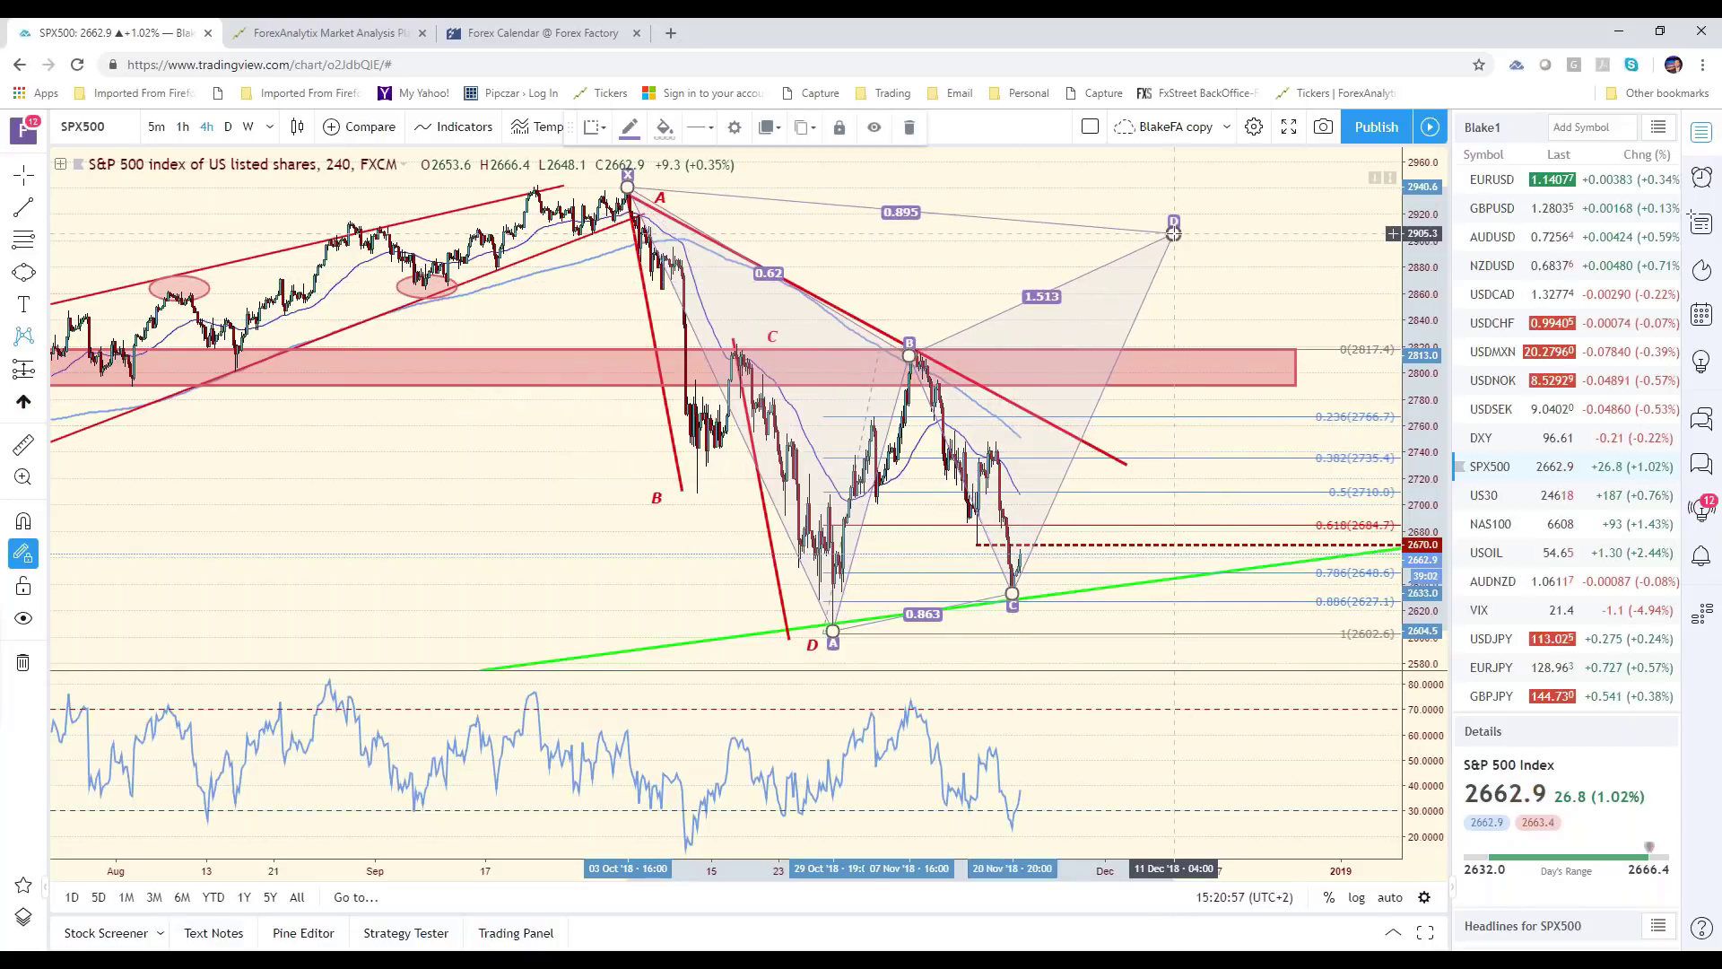
- Nudge point D slightly earlier in time and reselect the harmonic pattern
click(1281, 260)
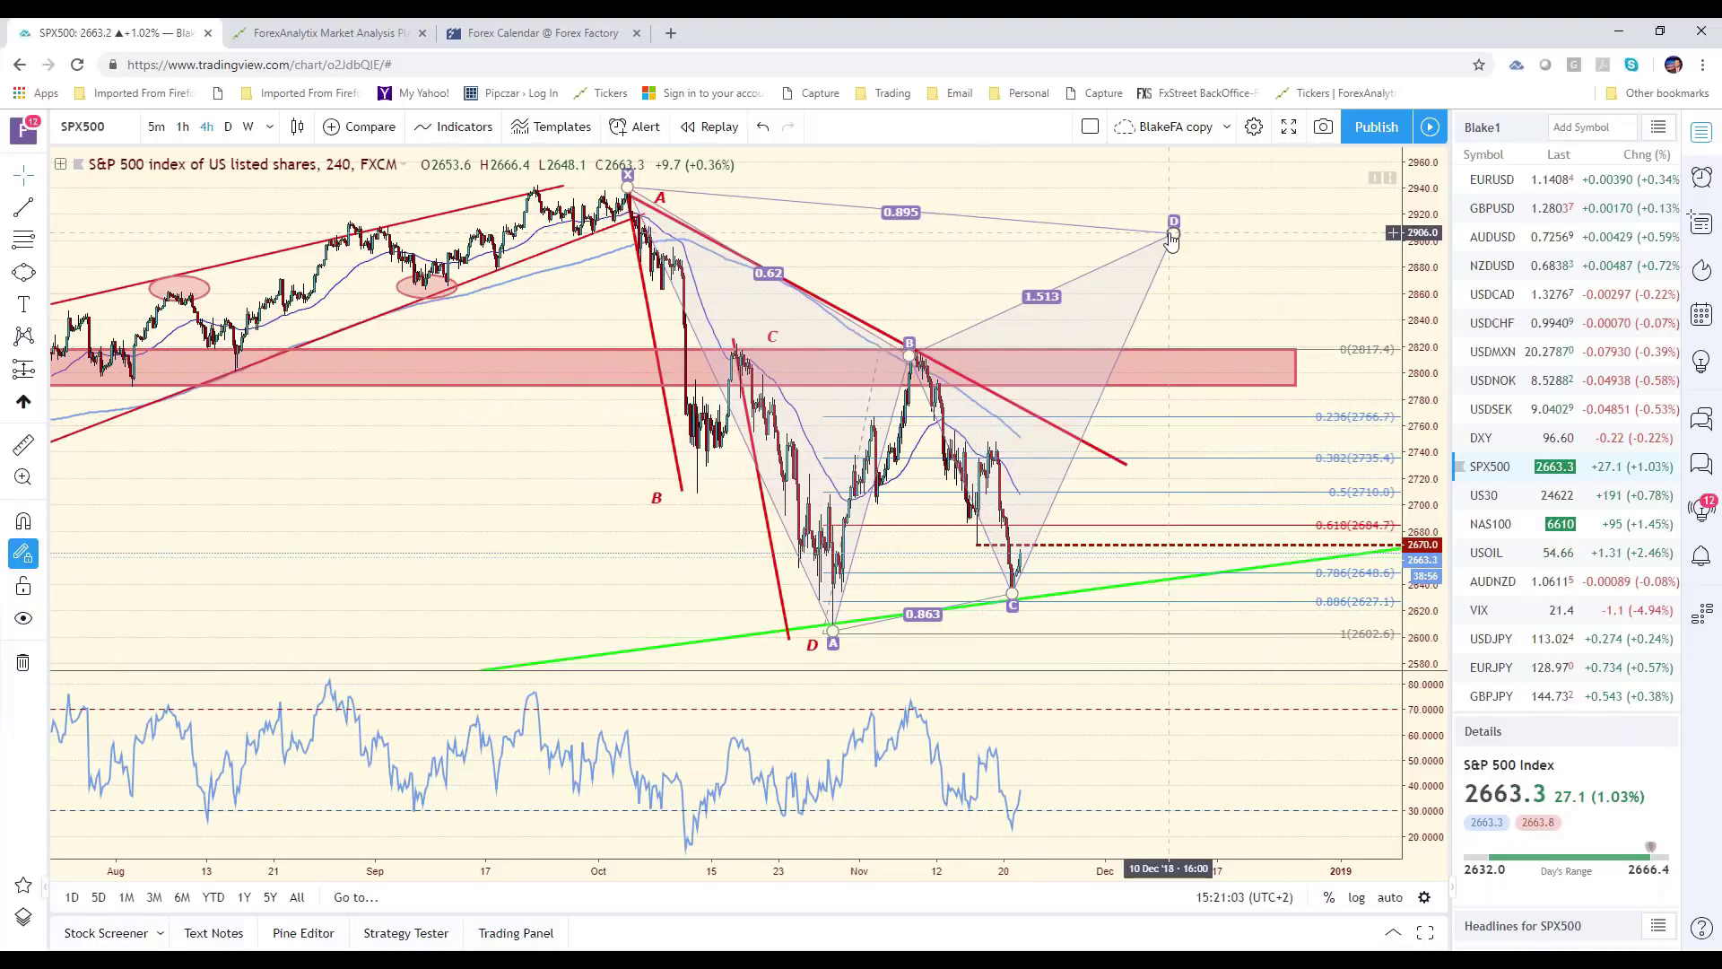
drag(1173, 232, 1161, 239)
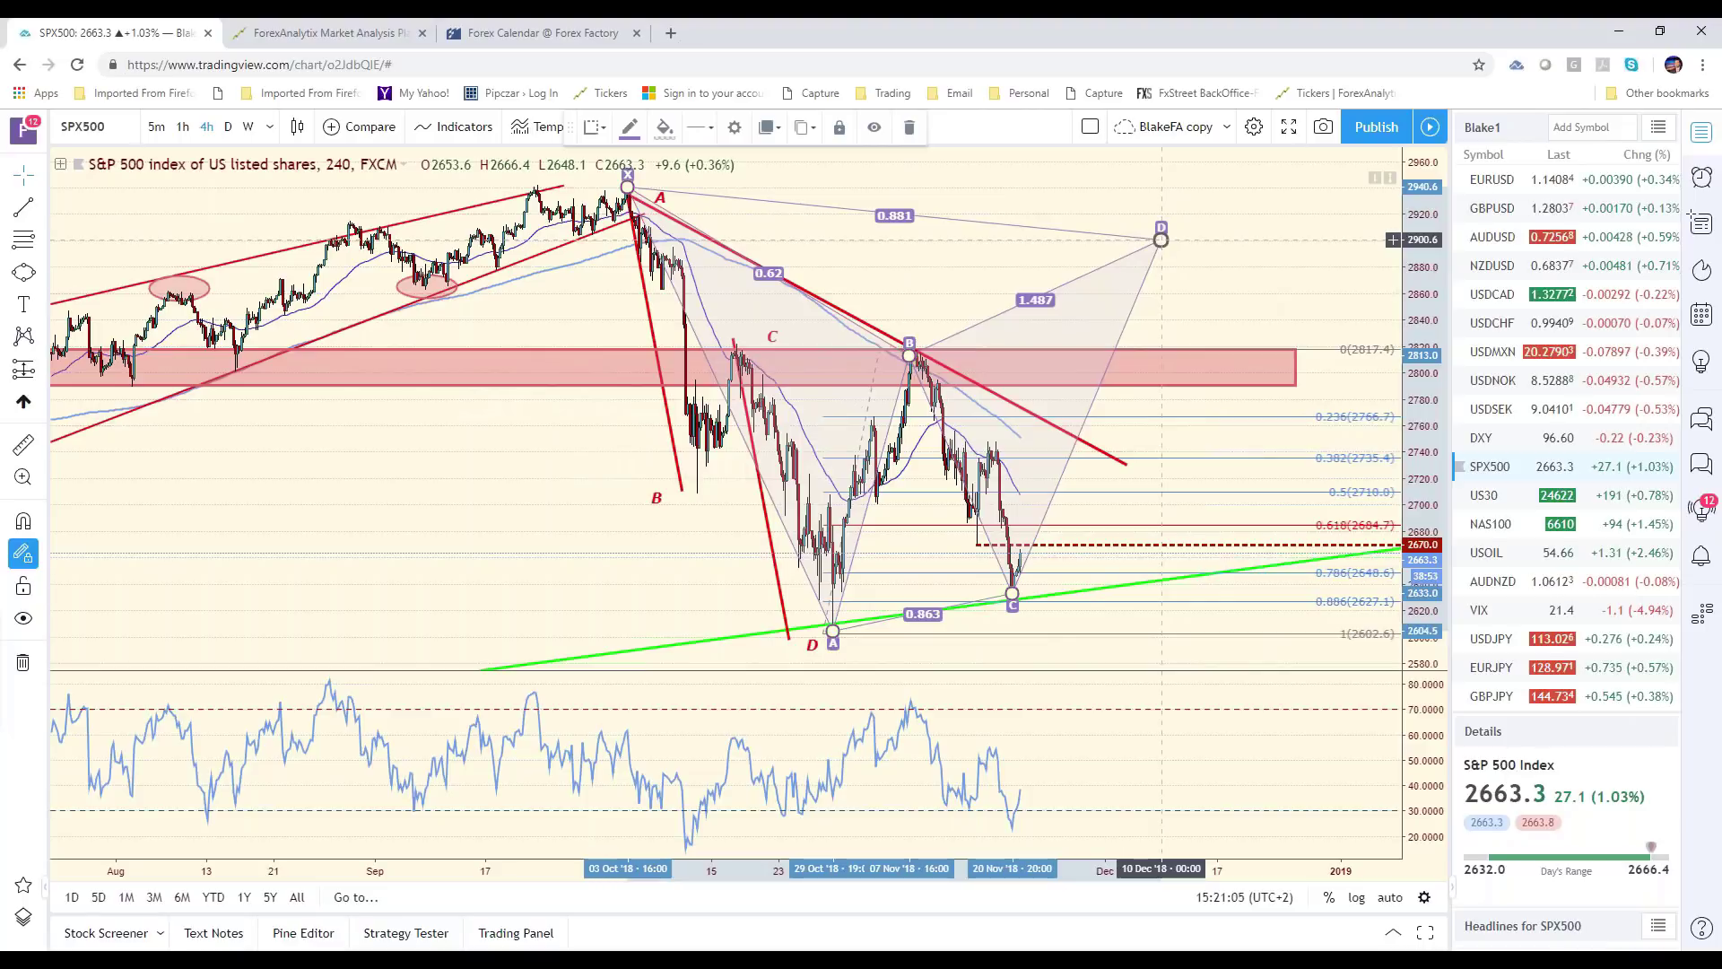
click(1291, 346)
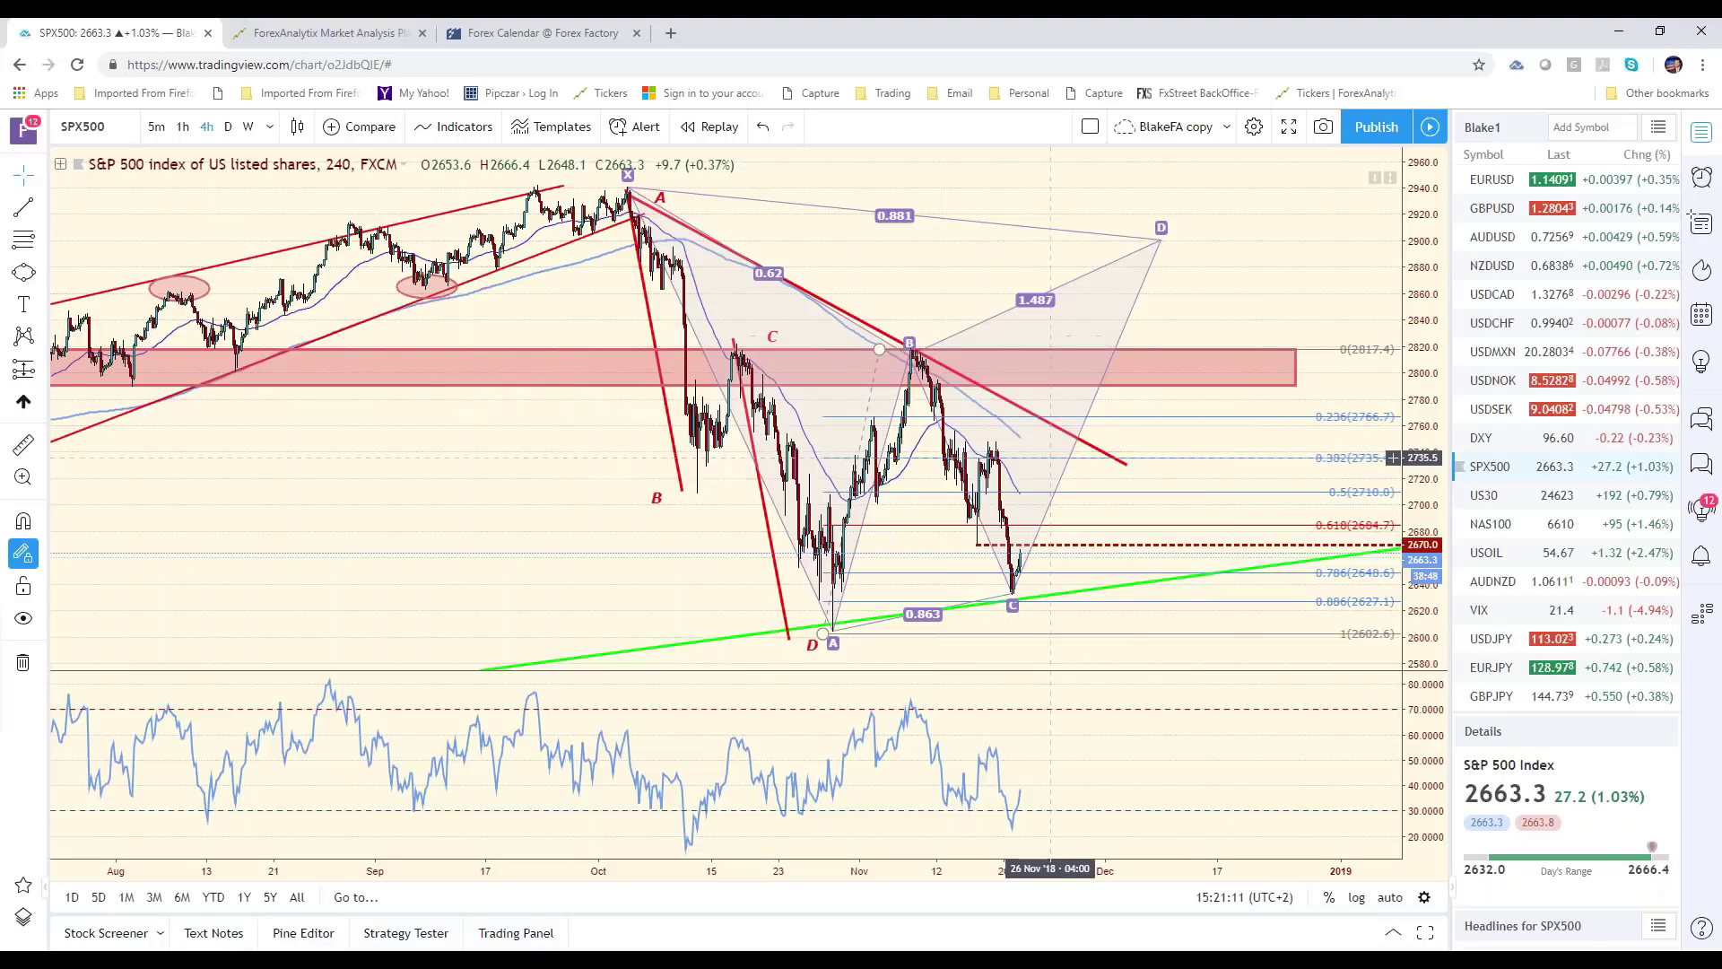
click(1014, 604)
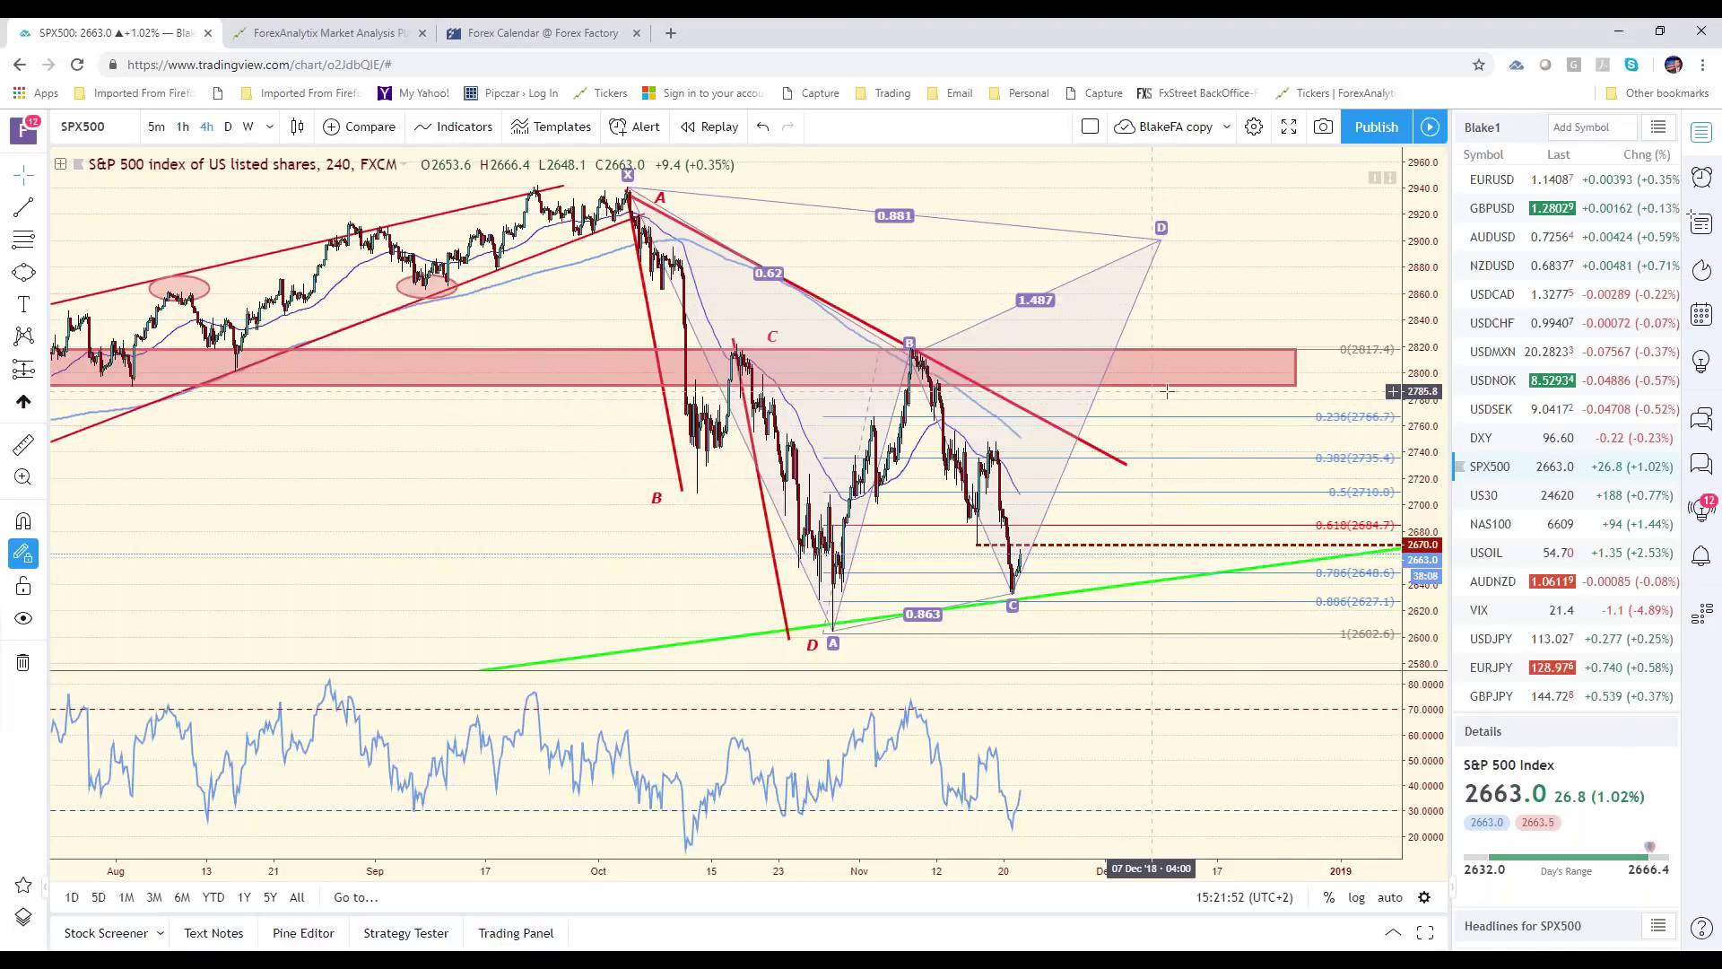
- Pick EURUSD in the watchlist to return to the annotated EUR/USD chart
click(1516, 186)
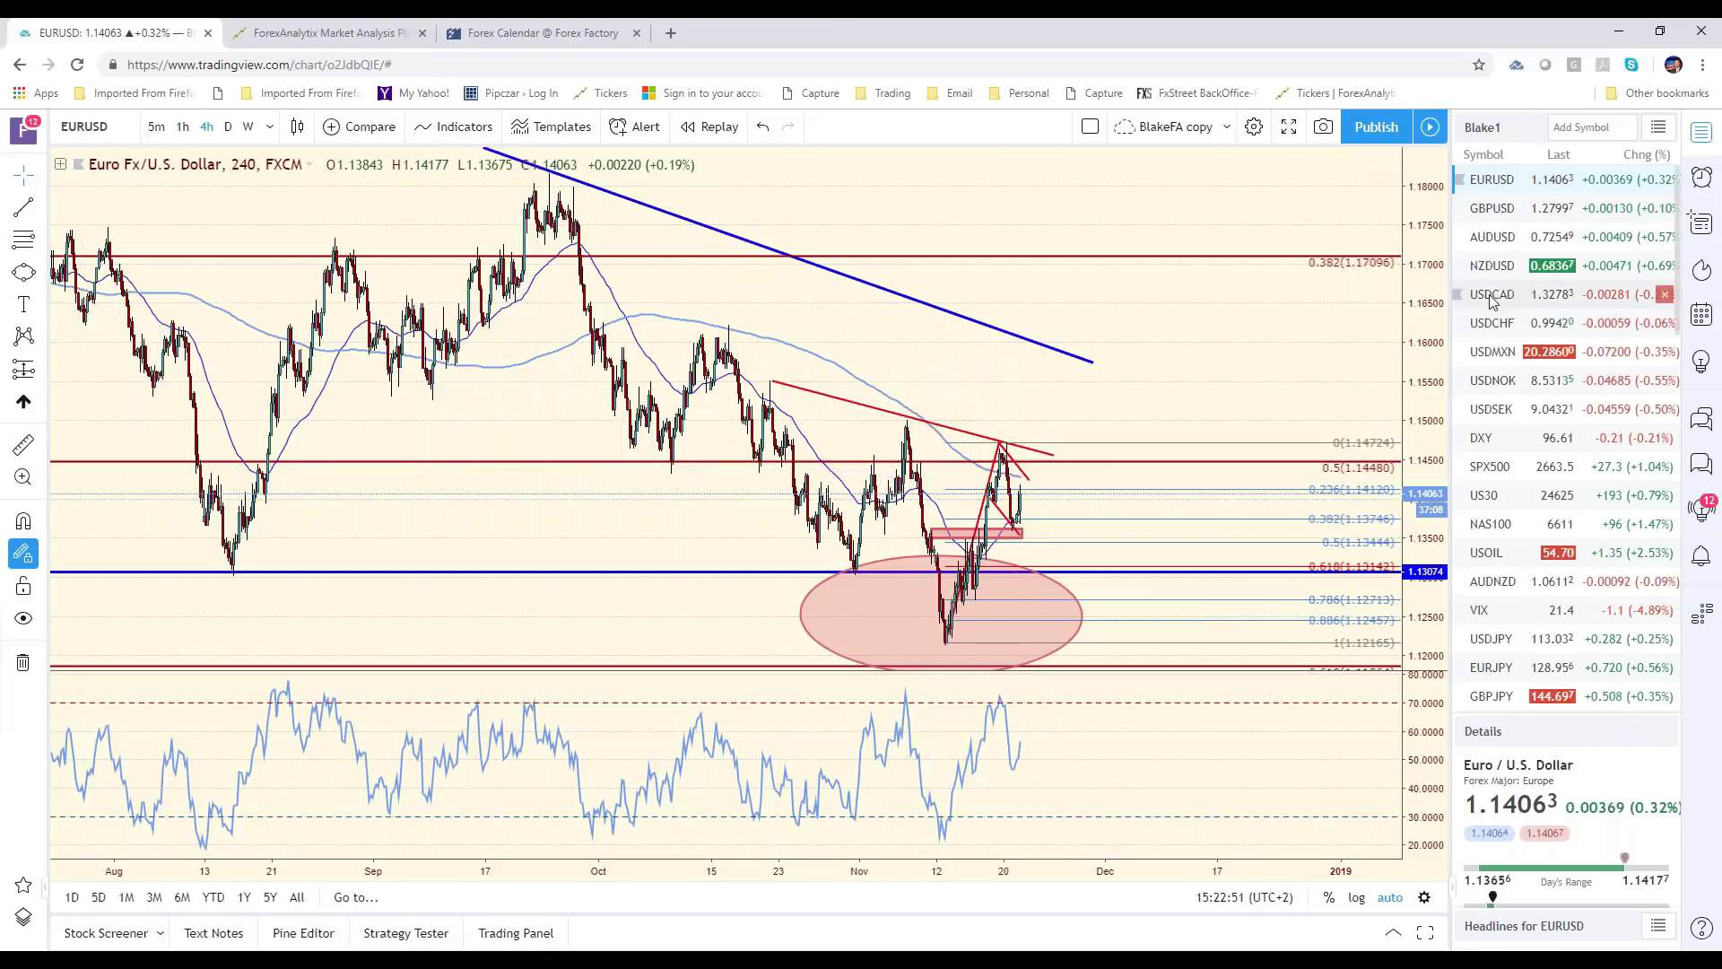
- Step through GBPUSD to NZDUSD and zoom out to show price since March
click(1514, 215)
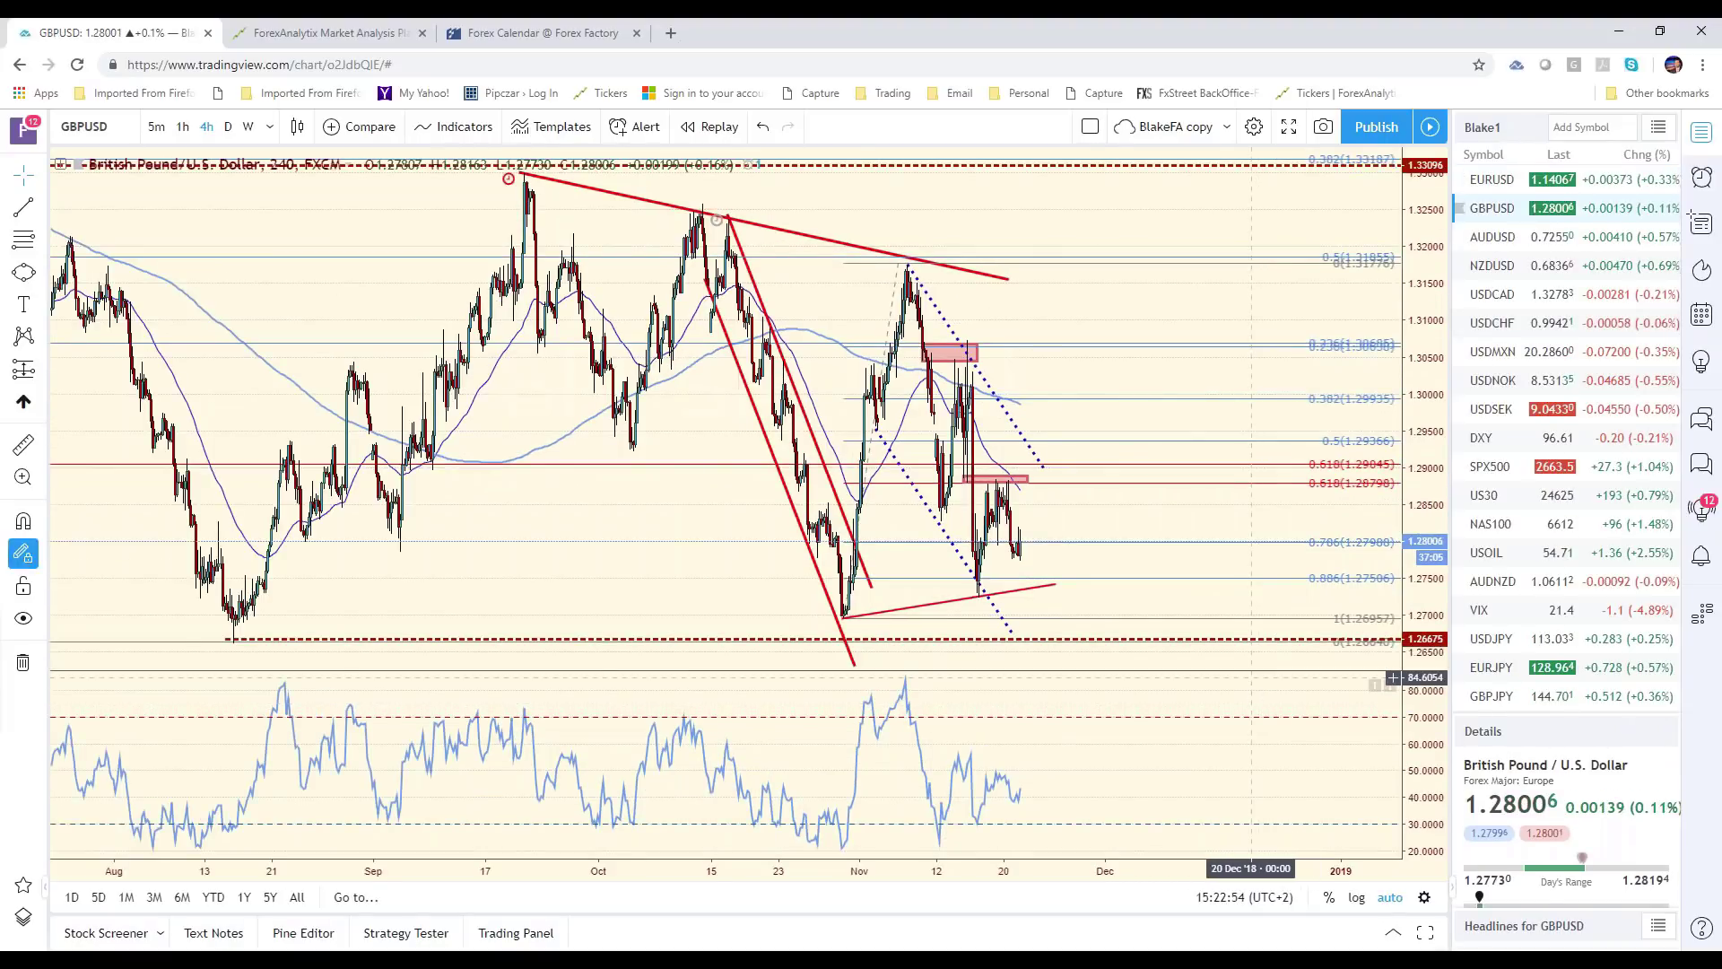
click(1494, 265)
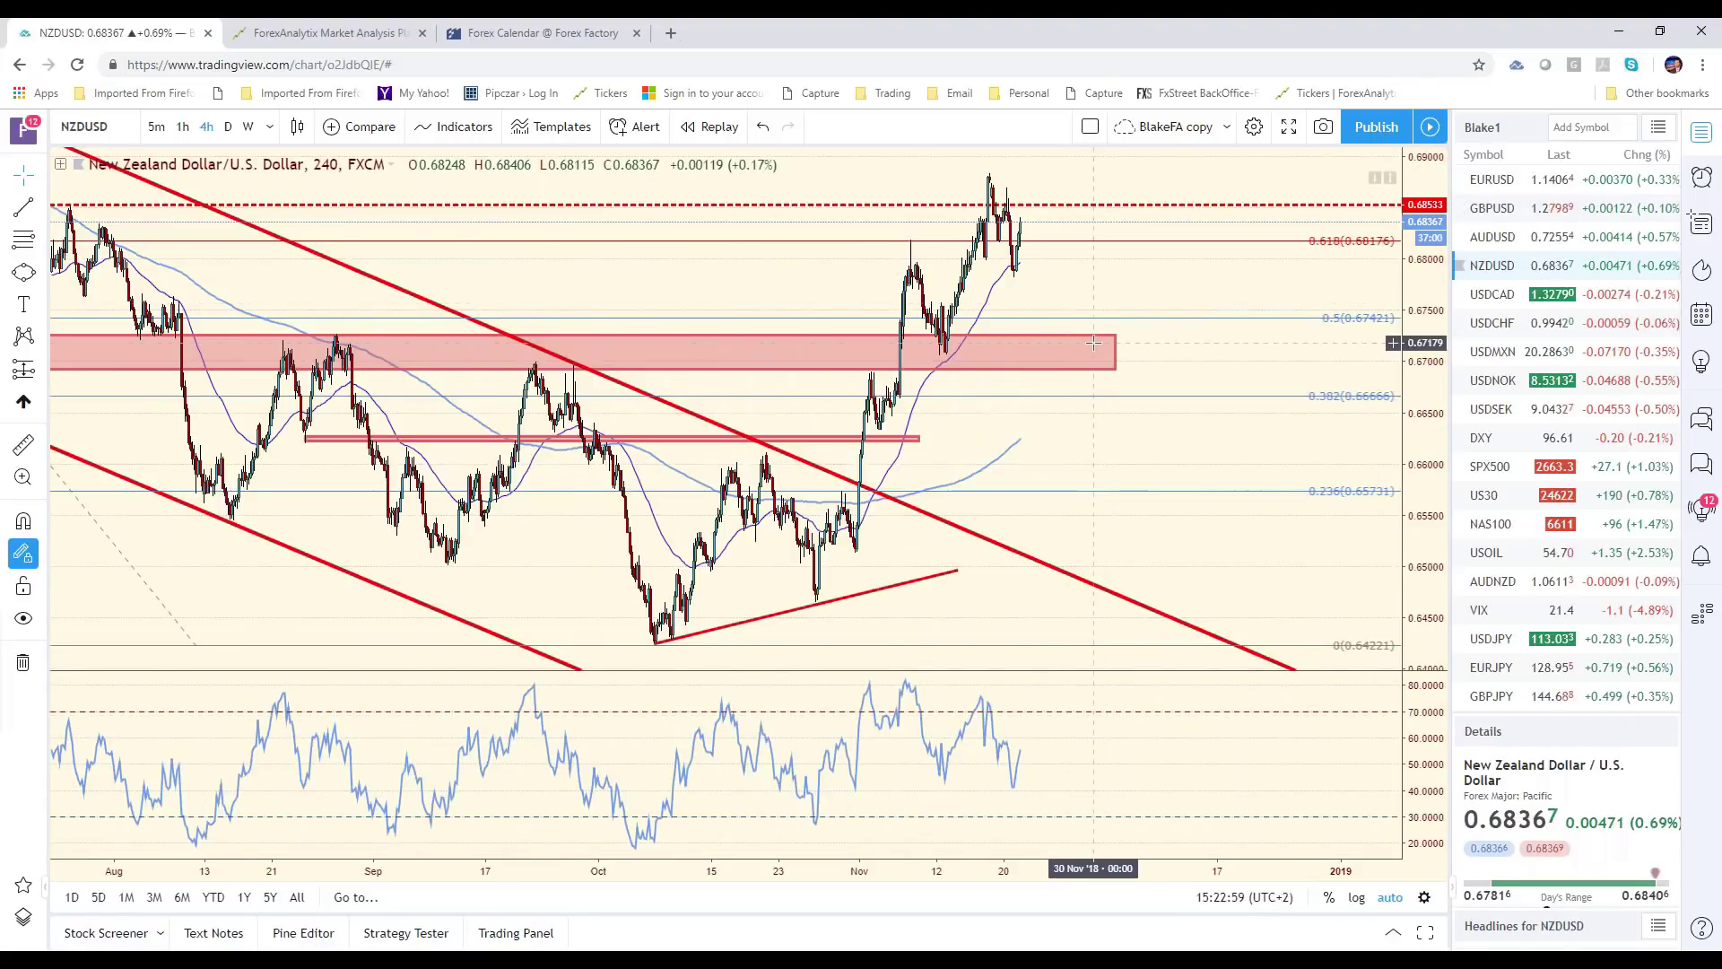
scroll(1067, 308, down, 5)
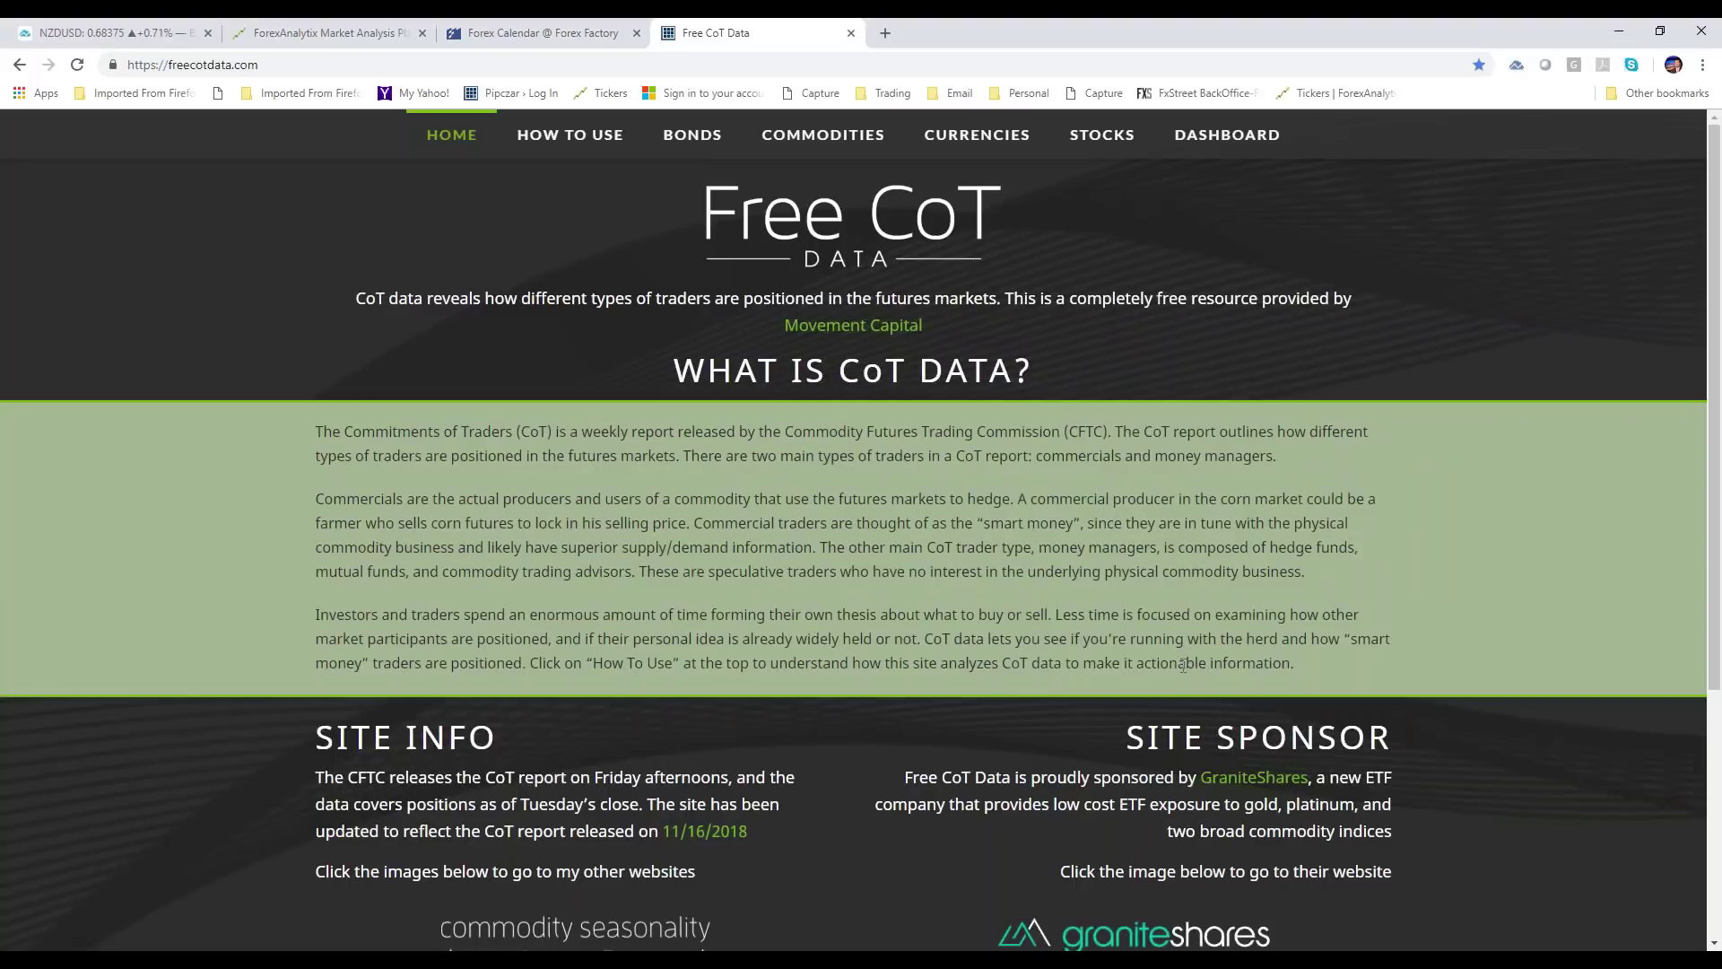
- Open the currency CoT reports page and toggle Dealers off and on in the percentile chart
click(982, 142)
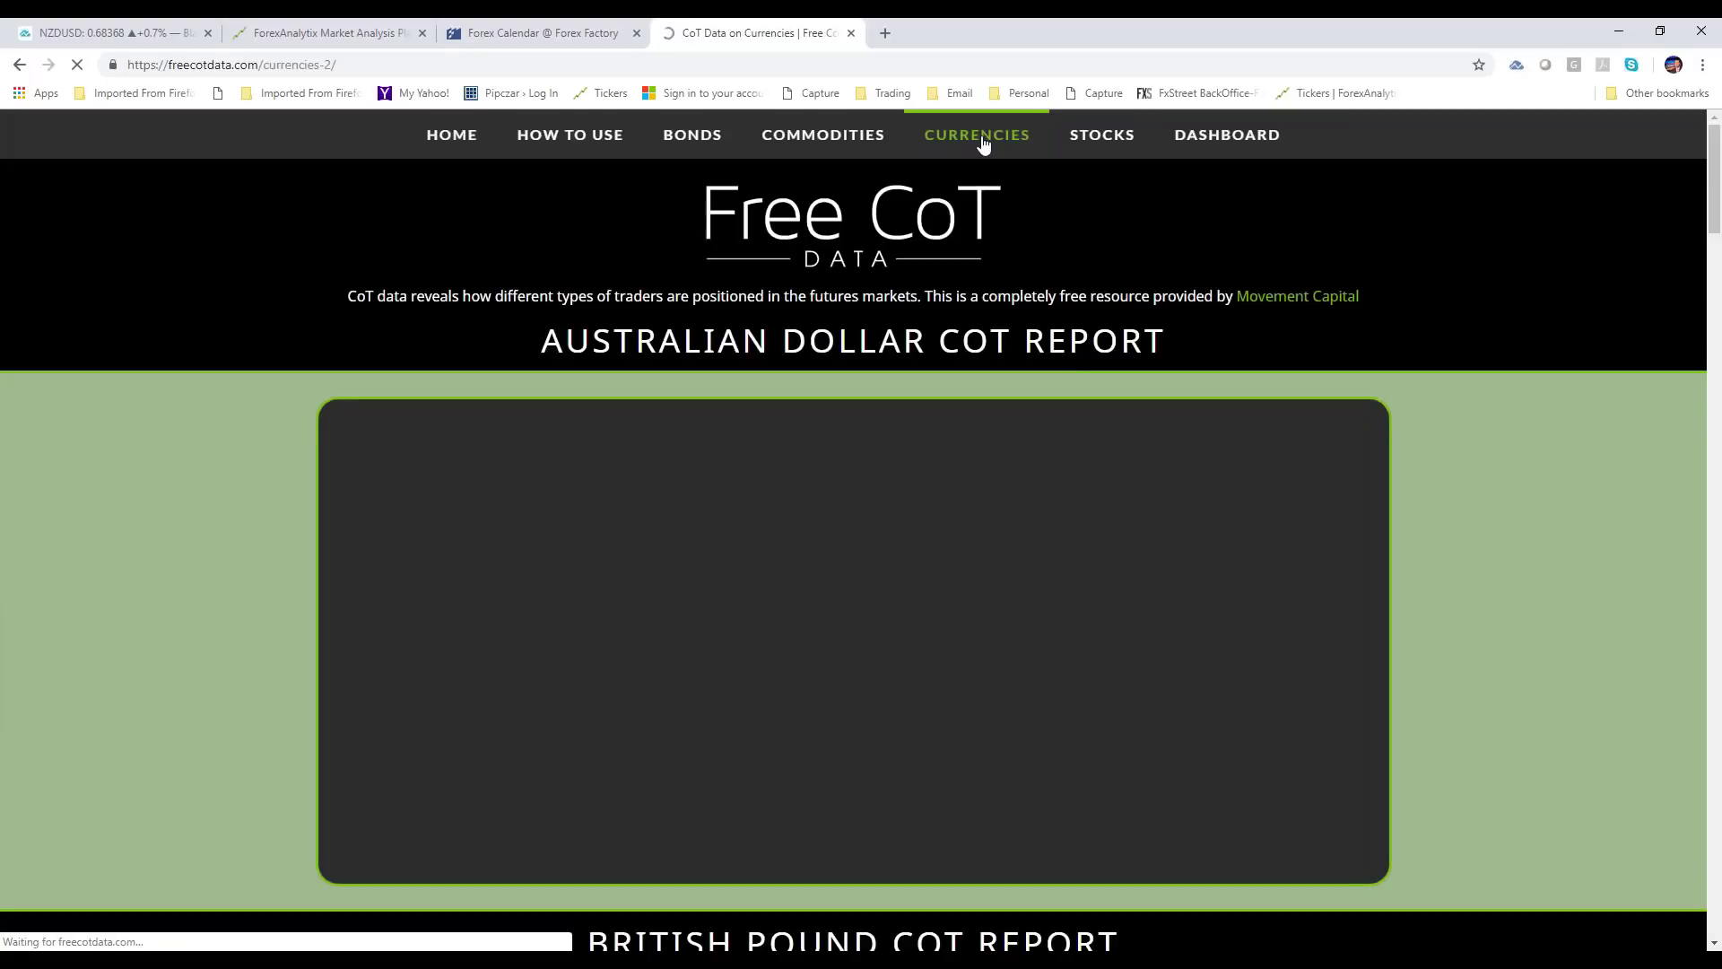
scroll(1192, 481, down, 15)
scroll(1195, 501, down, 18)
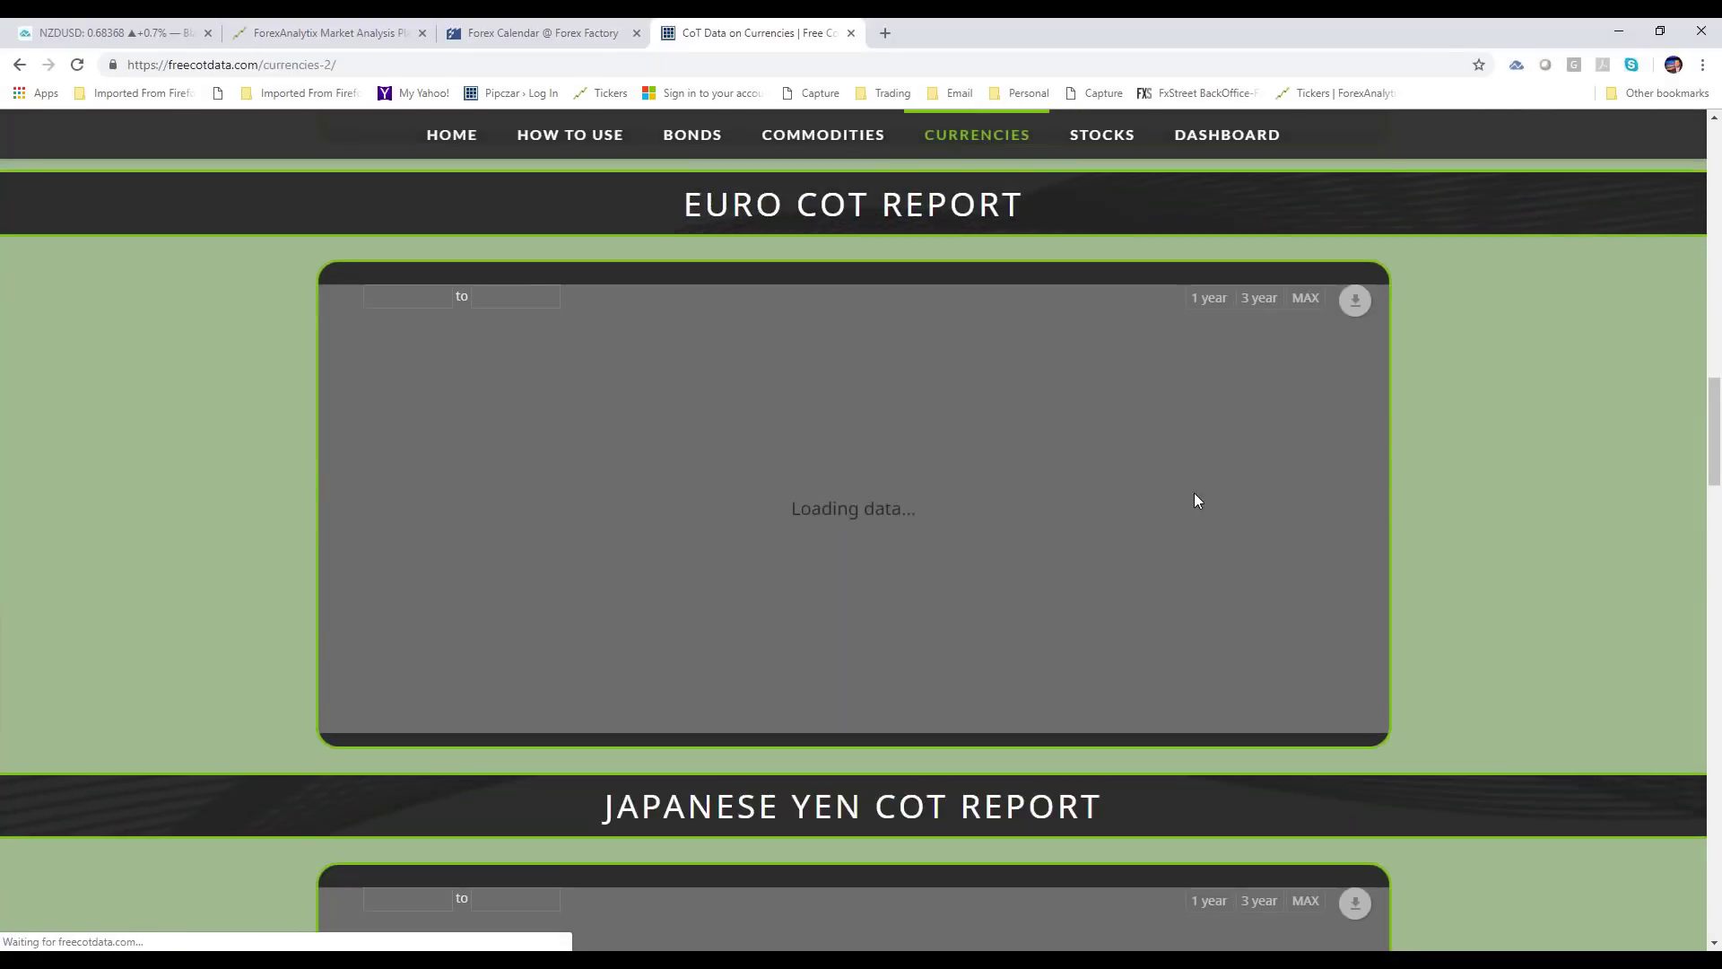
scroll(1193, 494, down, 8)
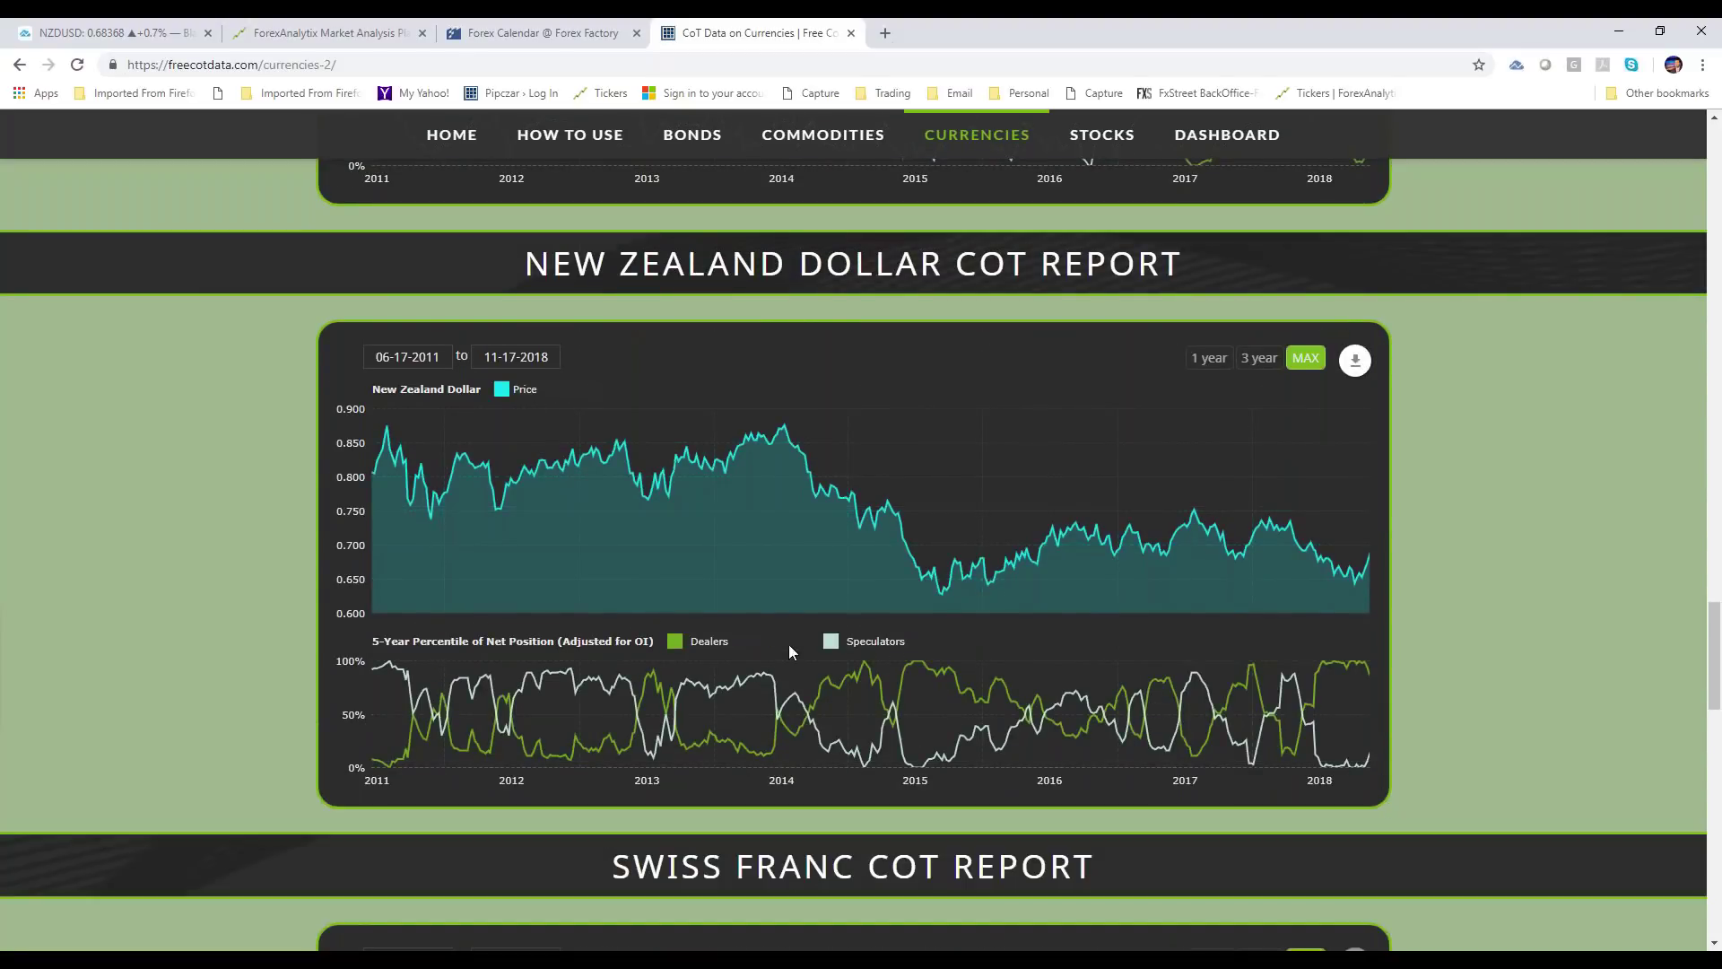
click(673, 640)
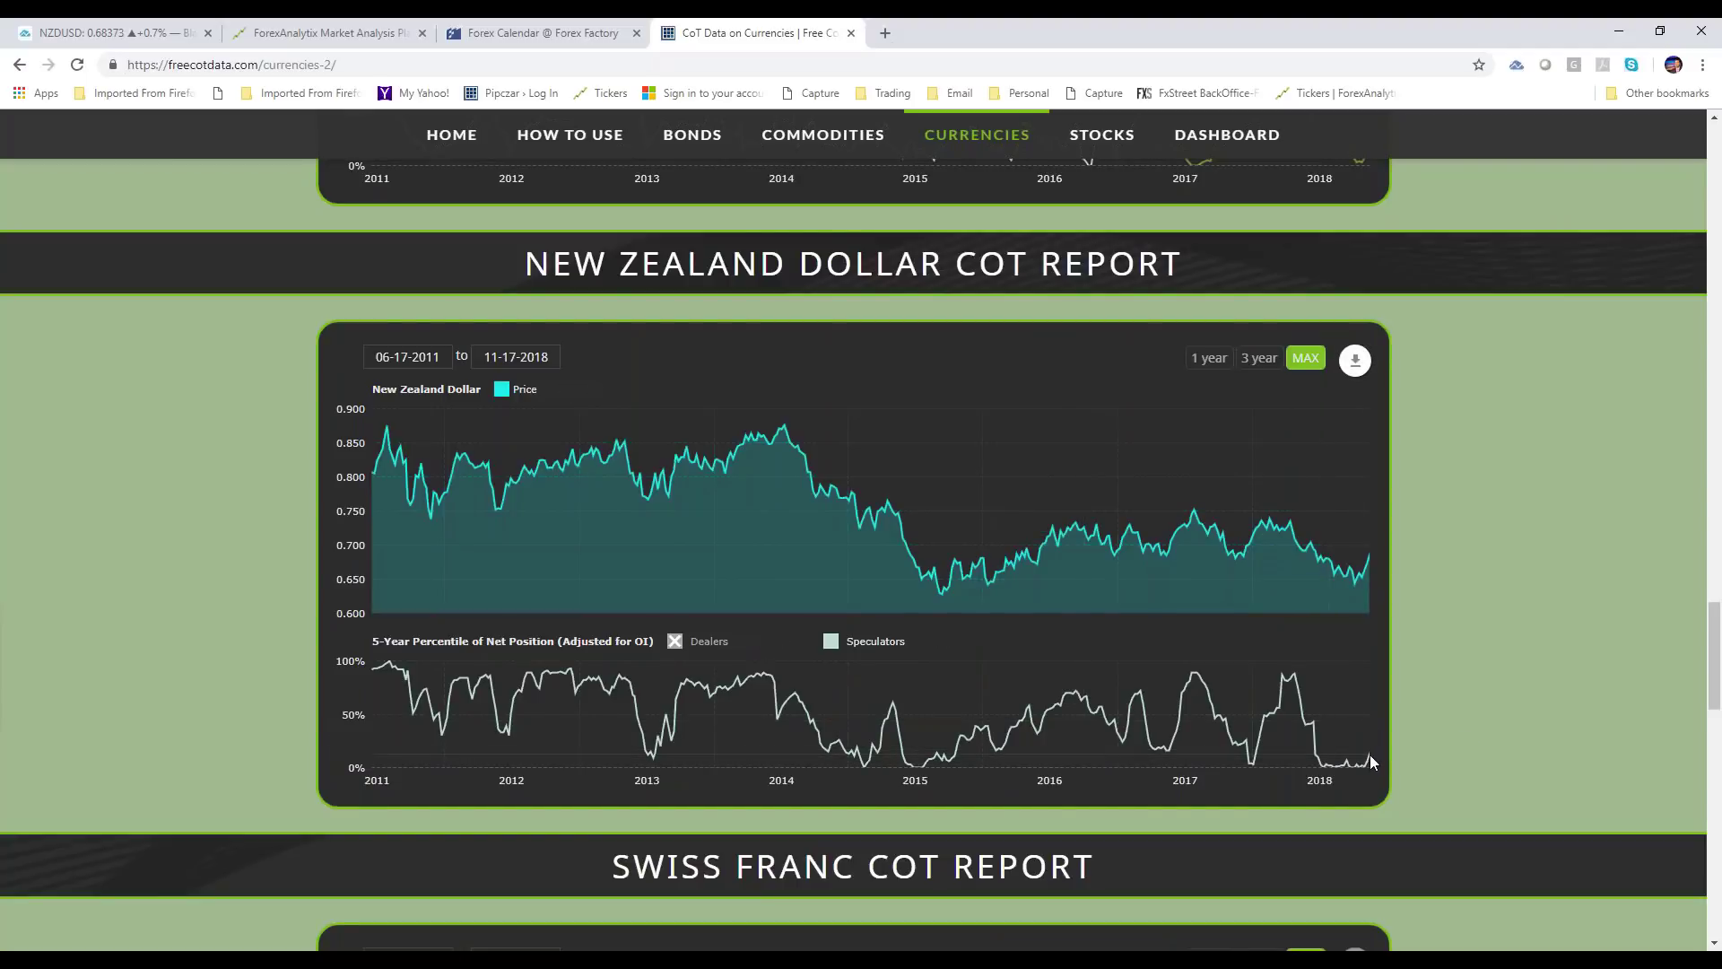
click(675, 641)
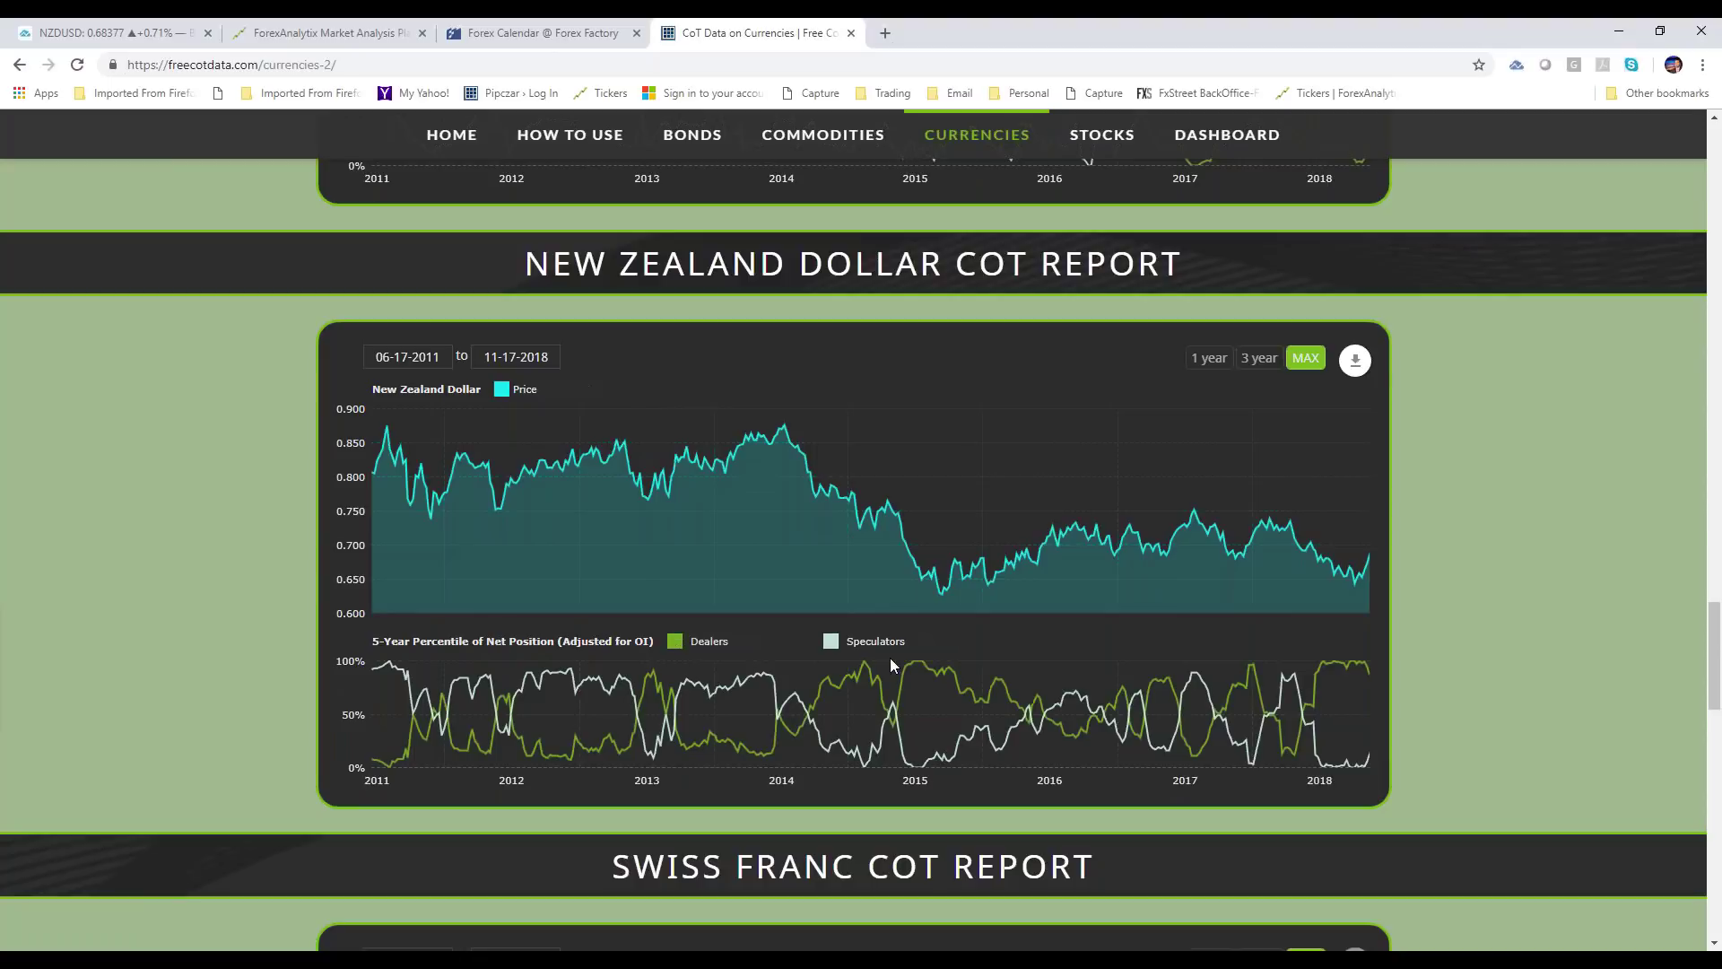
- Toggle Dealers off and on in the positioning chart, then close the CoT Data tab
scroll(958, 680, up, 1)
scroll(953, 684, up, 15)
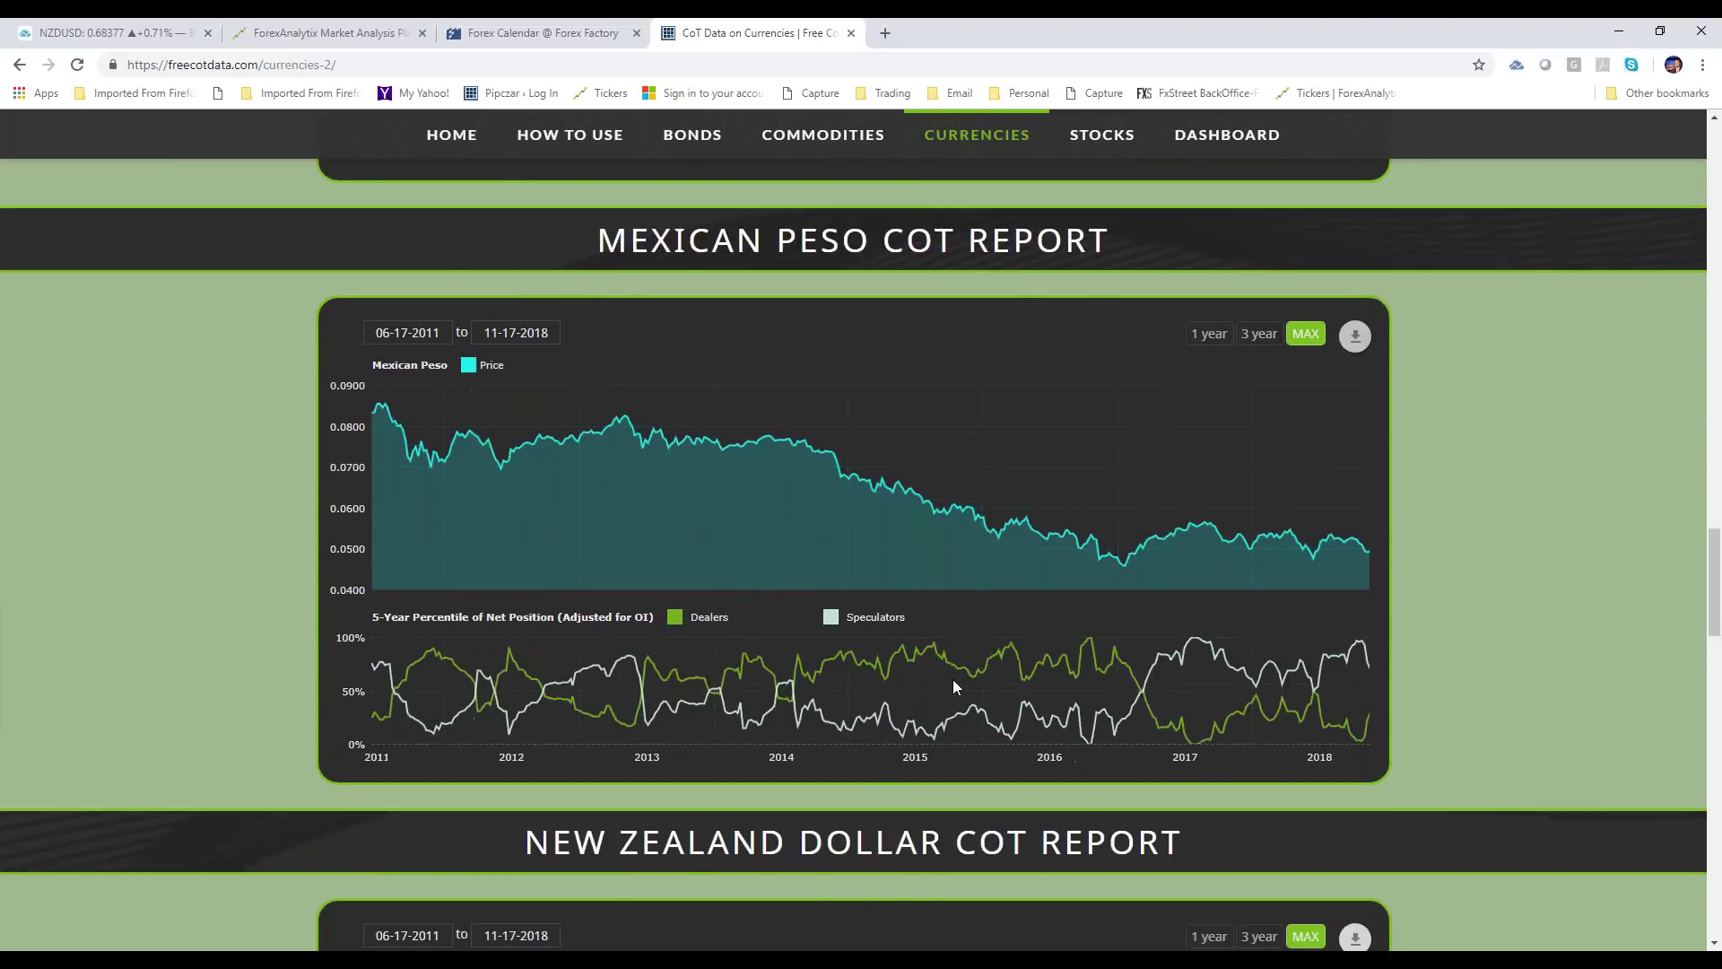
scroll(944, 679, up, 20)
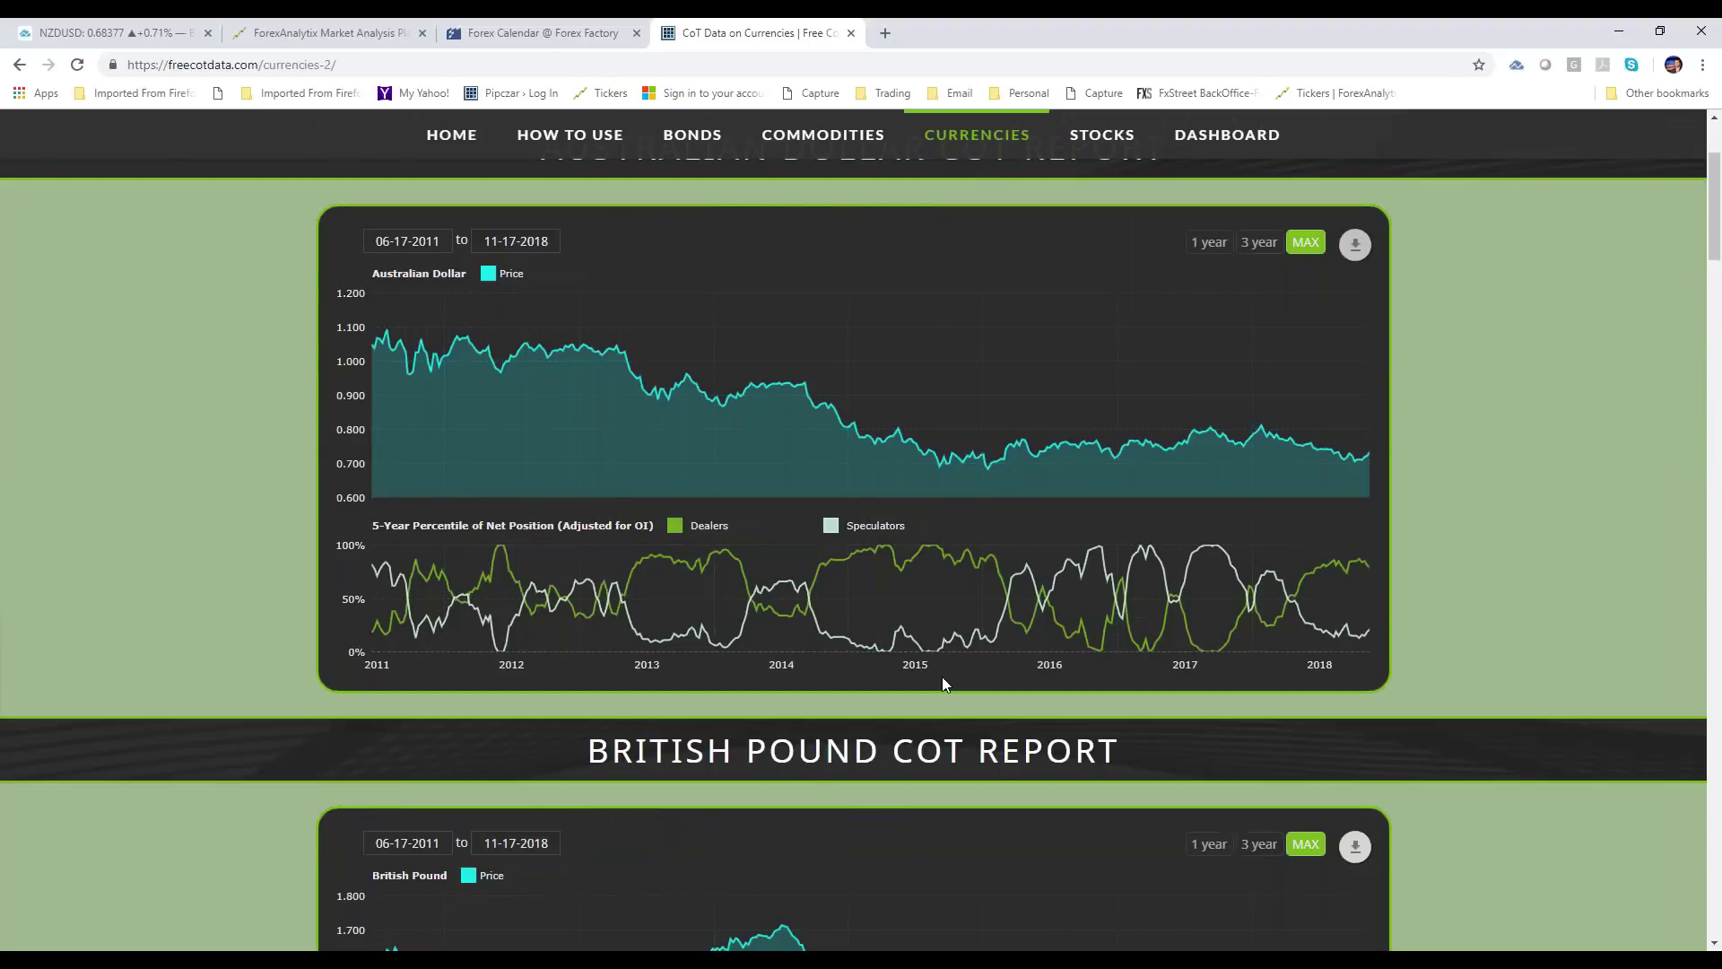
scroll(942, 682, up, 3)
scroll(940, 680, down, 2)
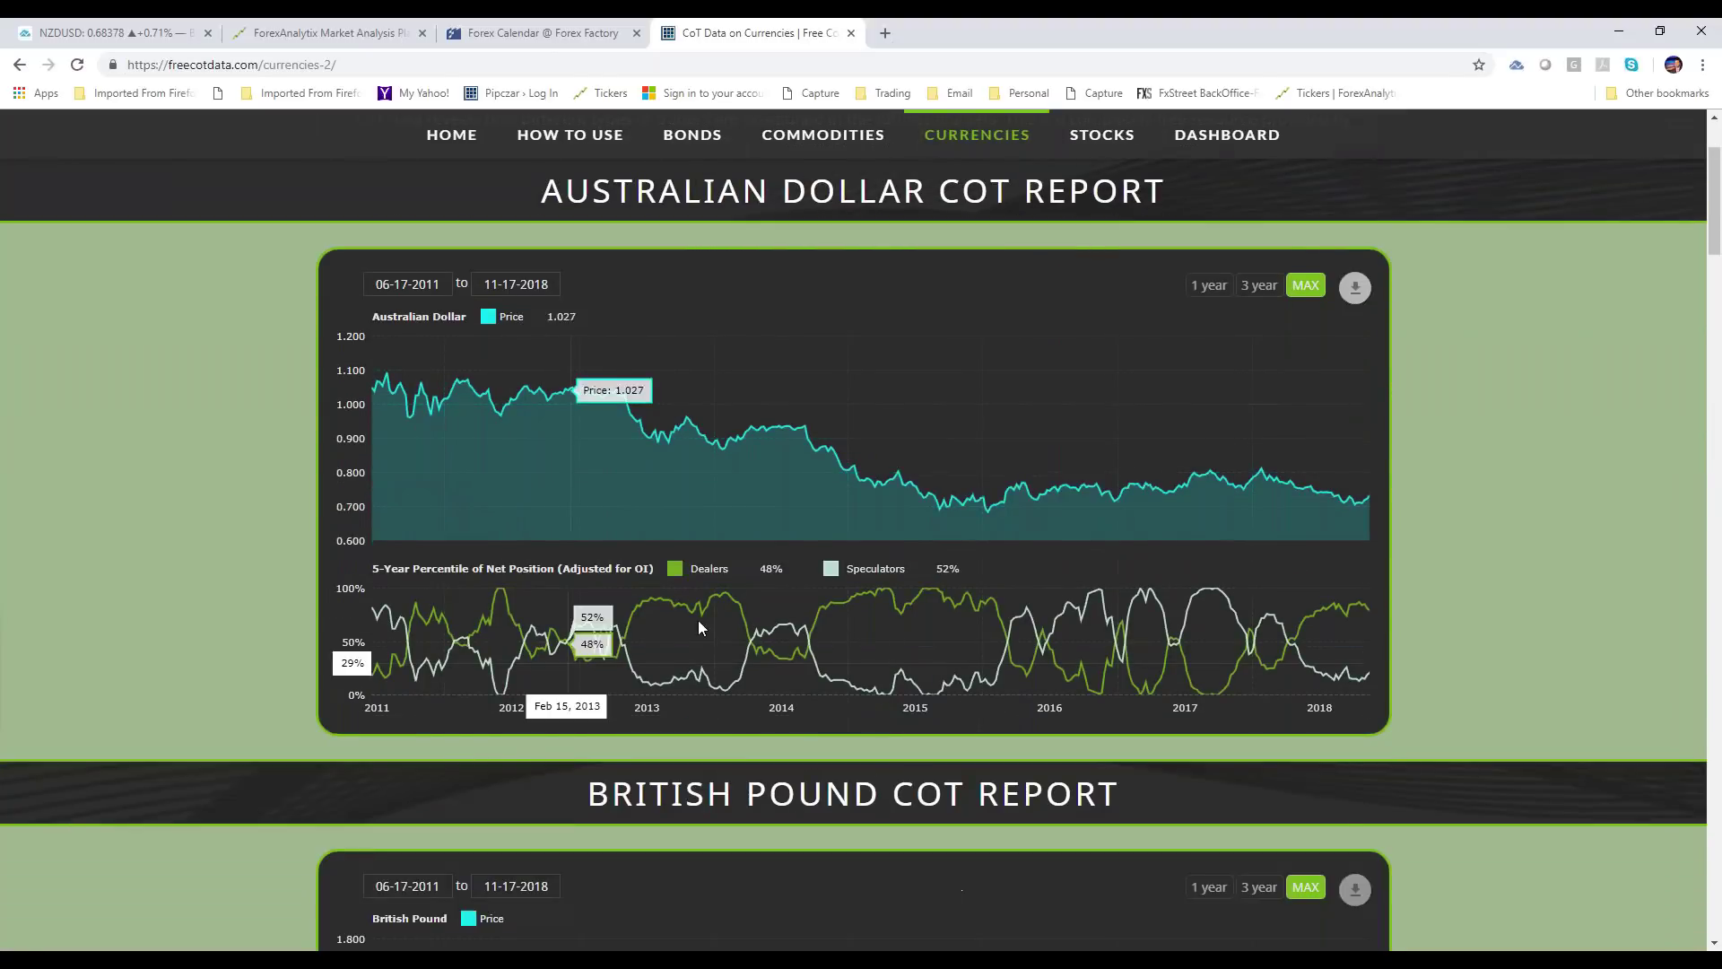
click(704, 568)
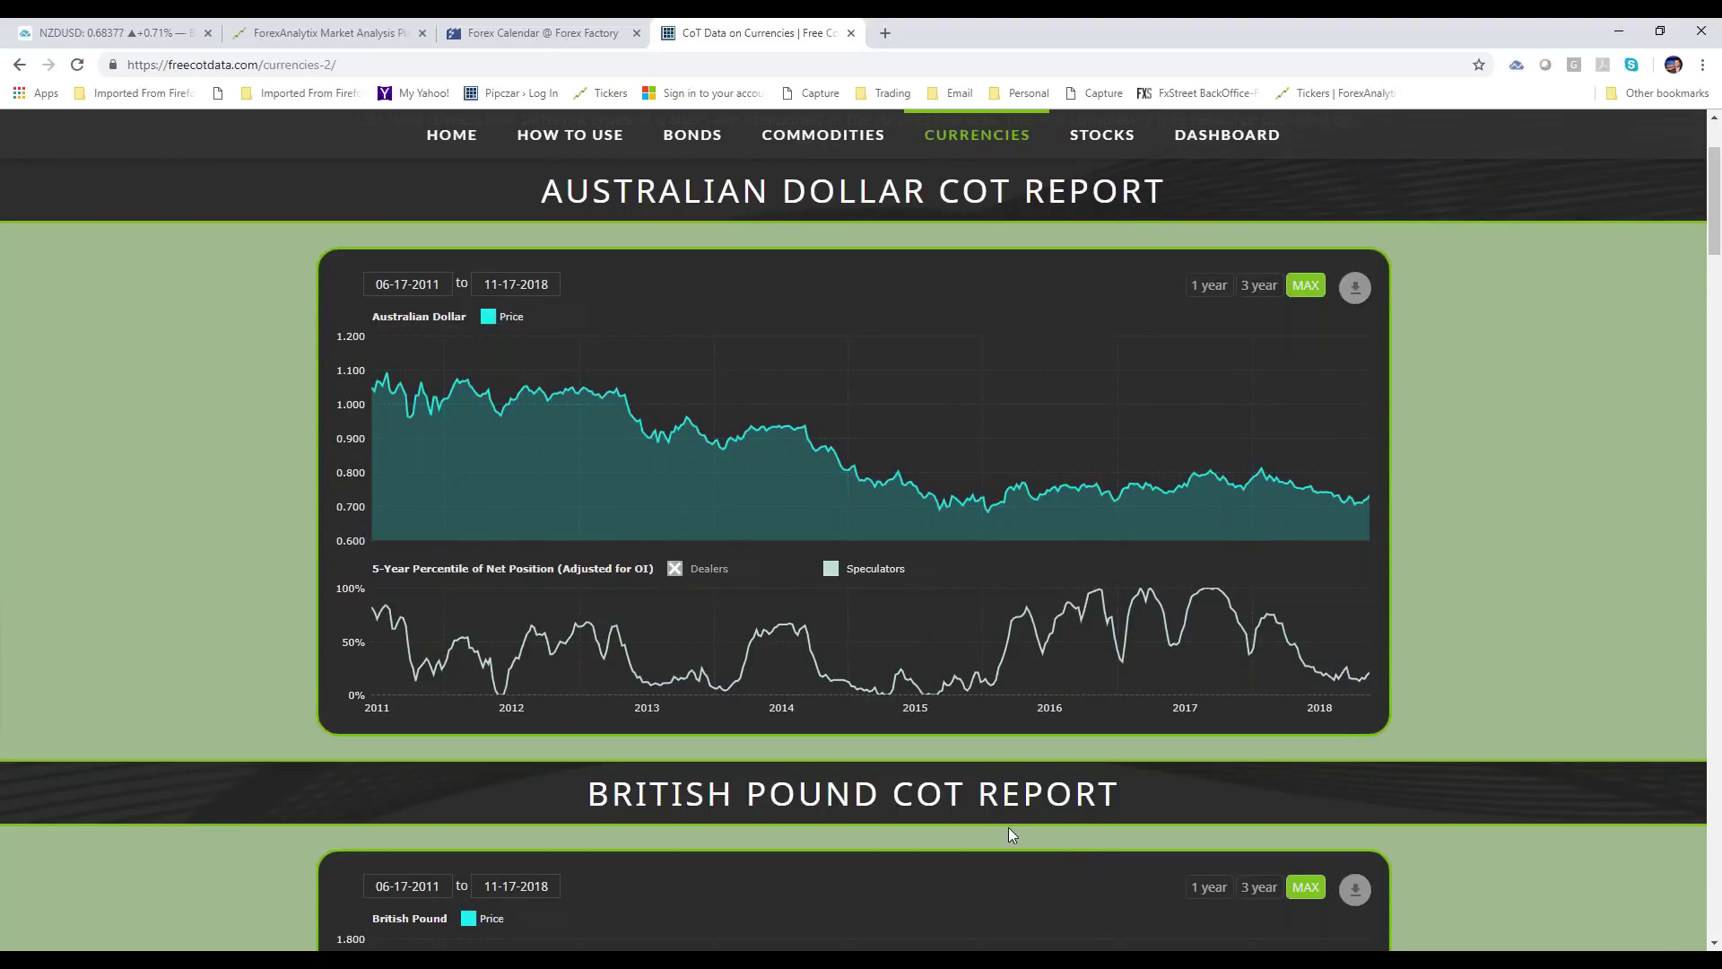
click(678, 572)
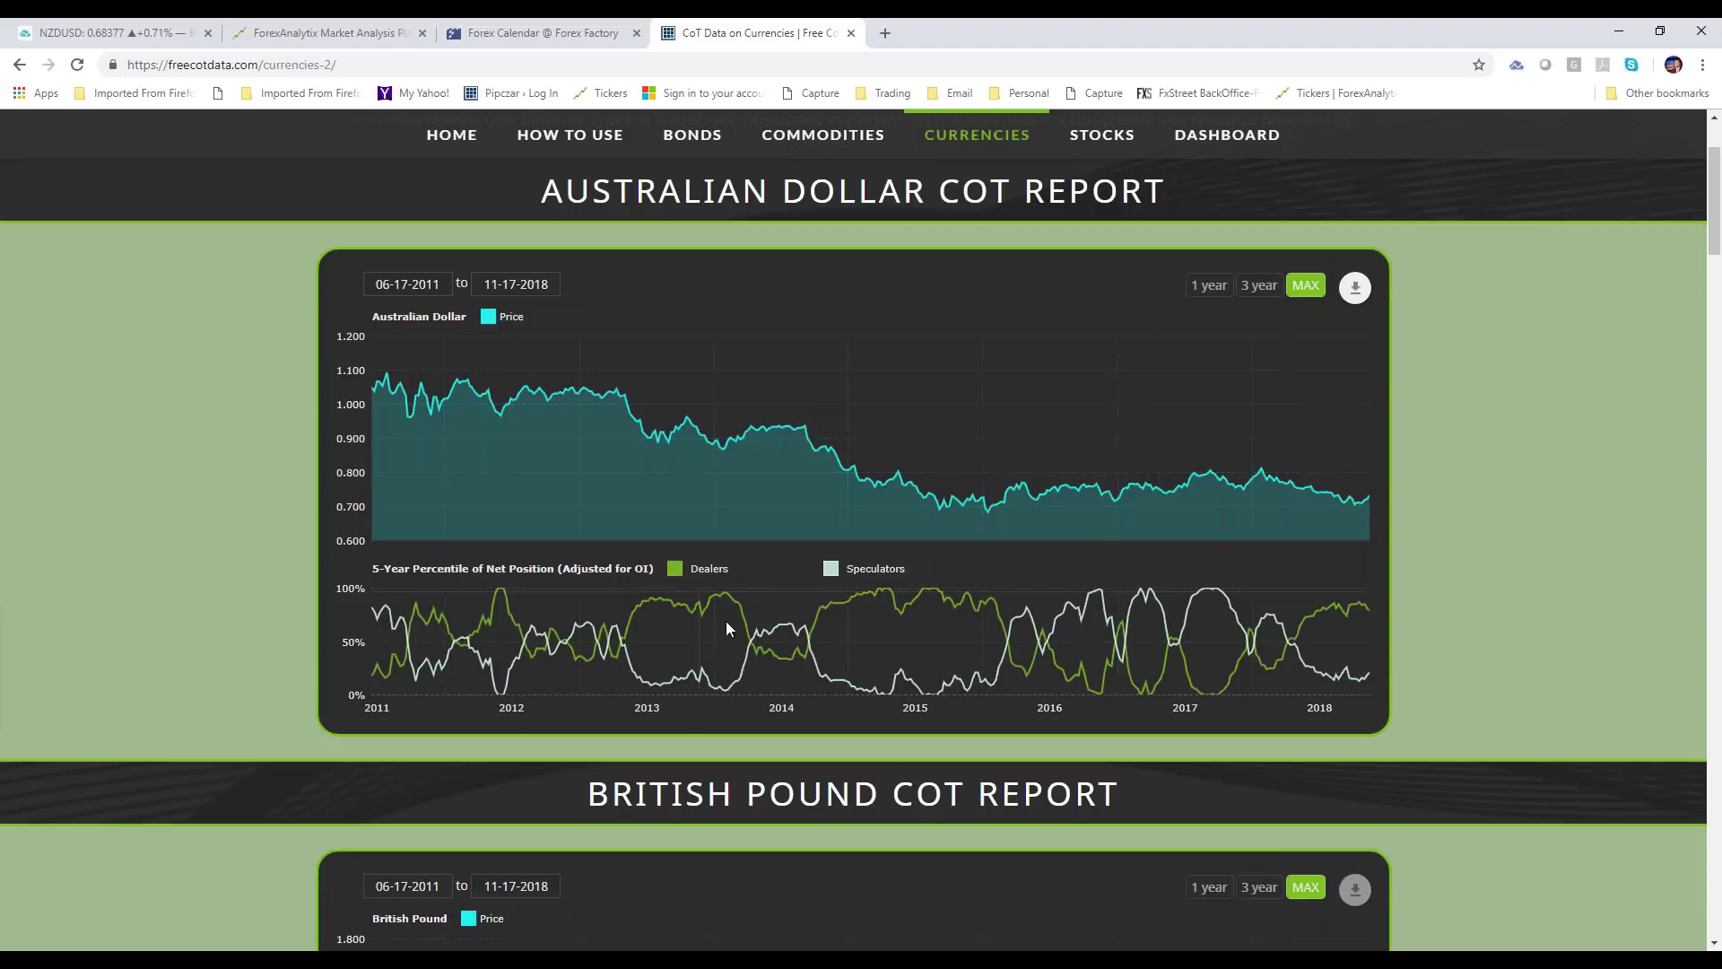
click(851, 33)
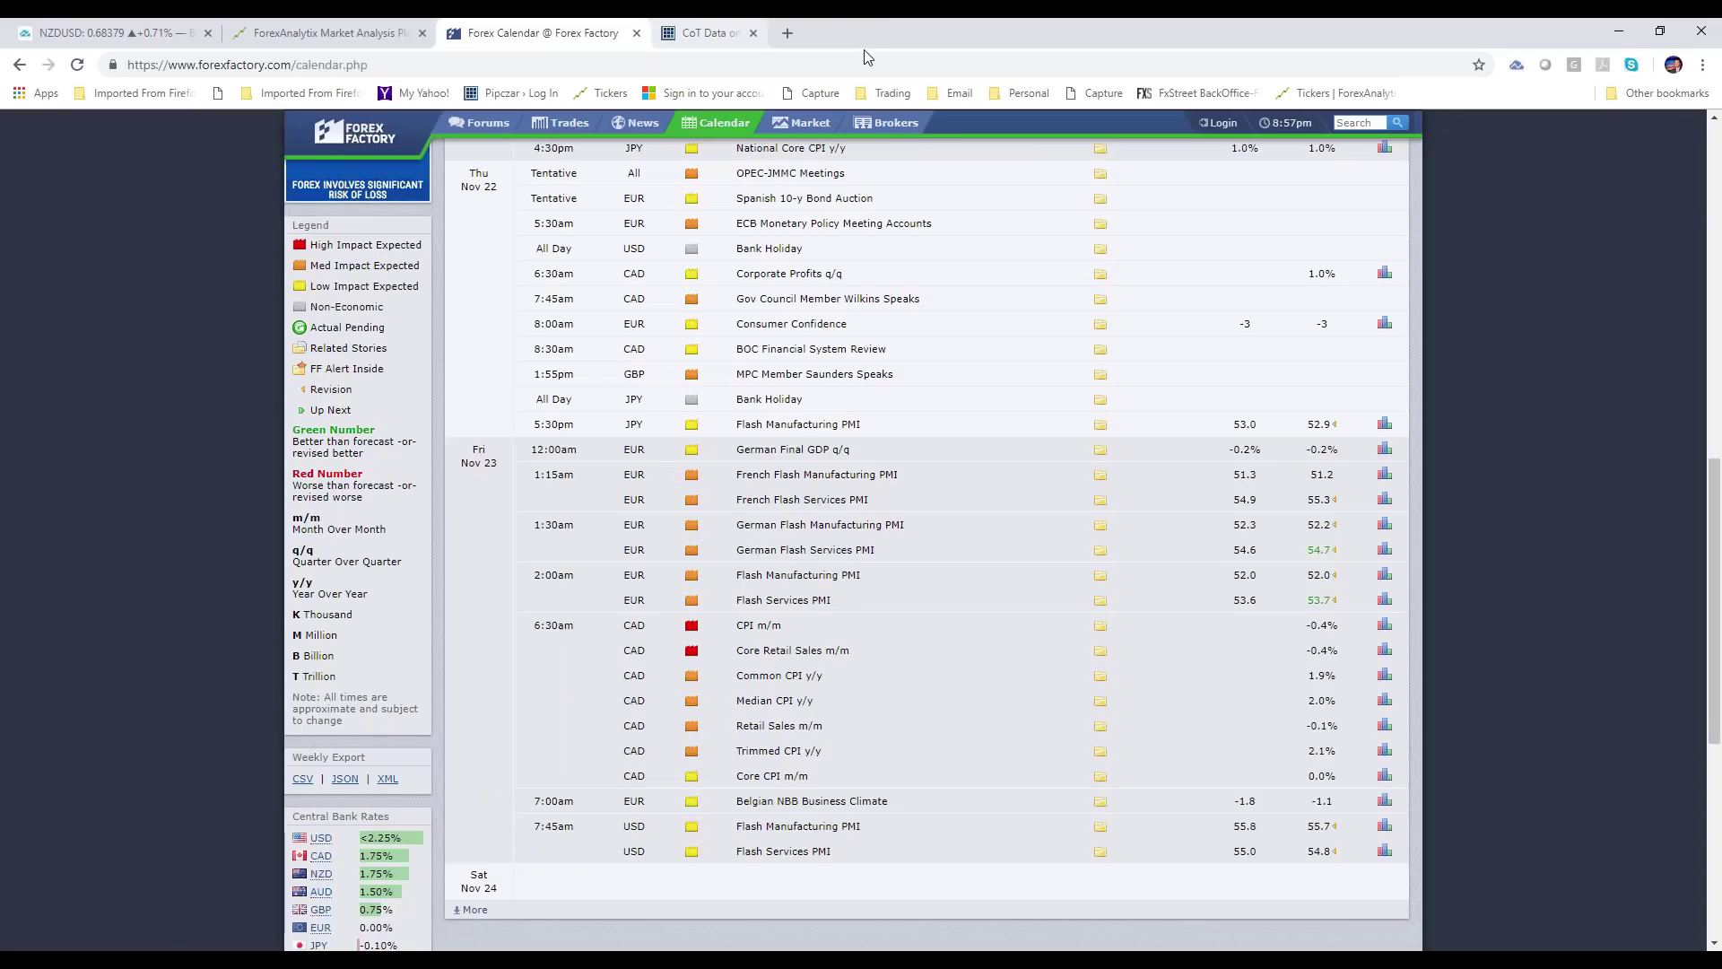
- Return to the NZDUSD tab, zoom the chart, and switch the watchlist to USDCAD
click(132, 40)
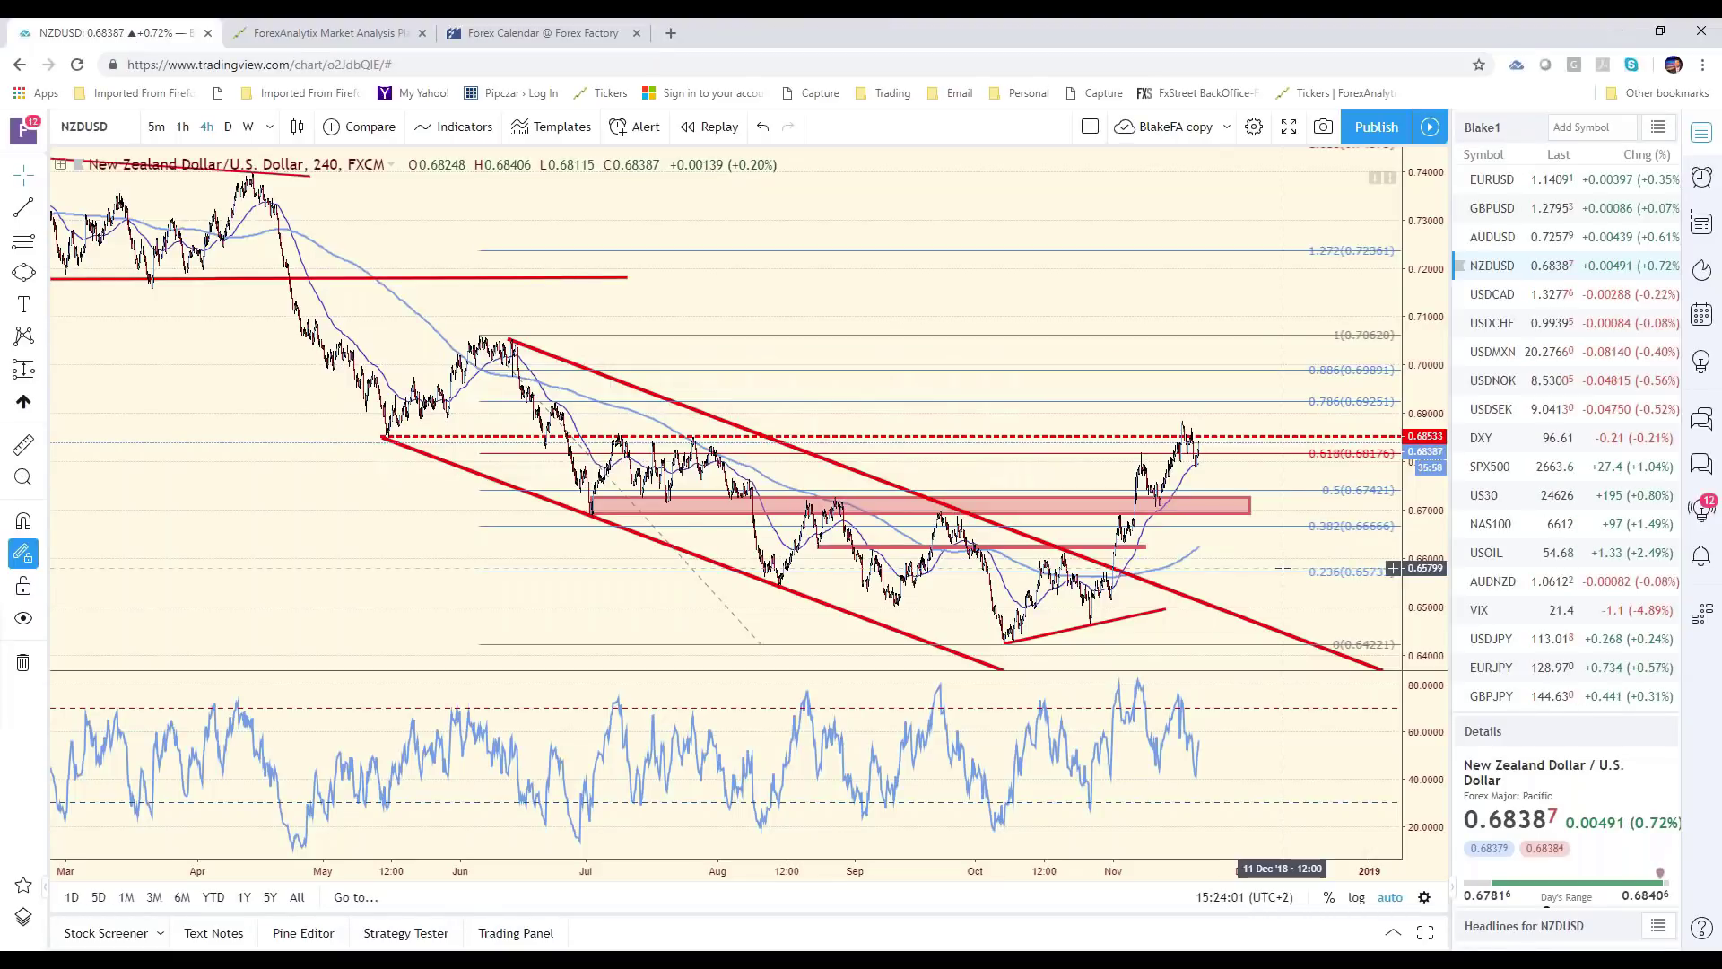
scroll(1064, 448, up, 3)
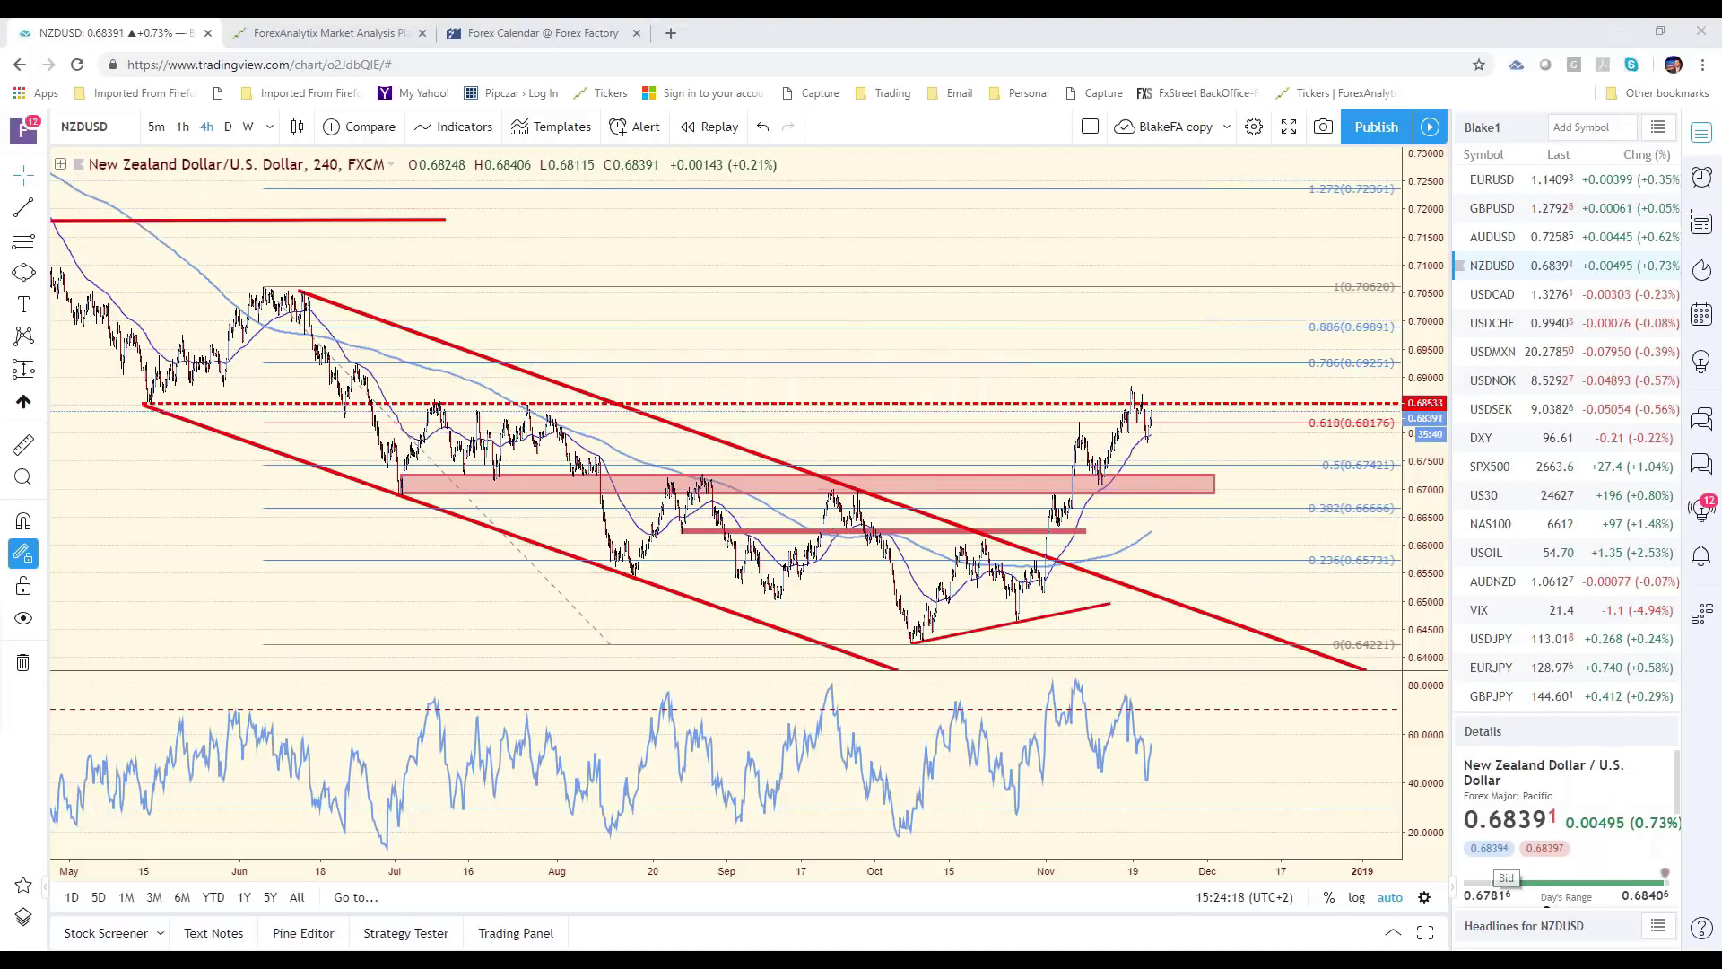
click(1531, 307)
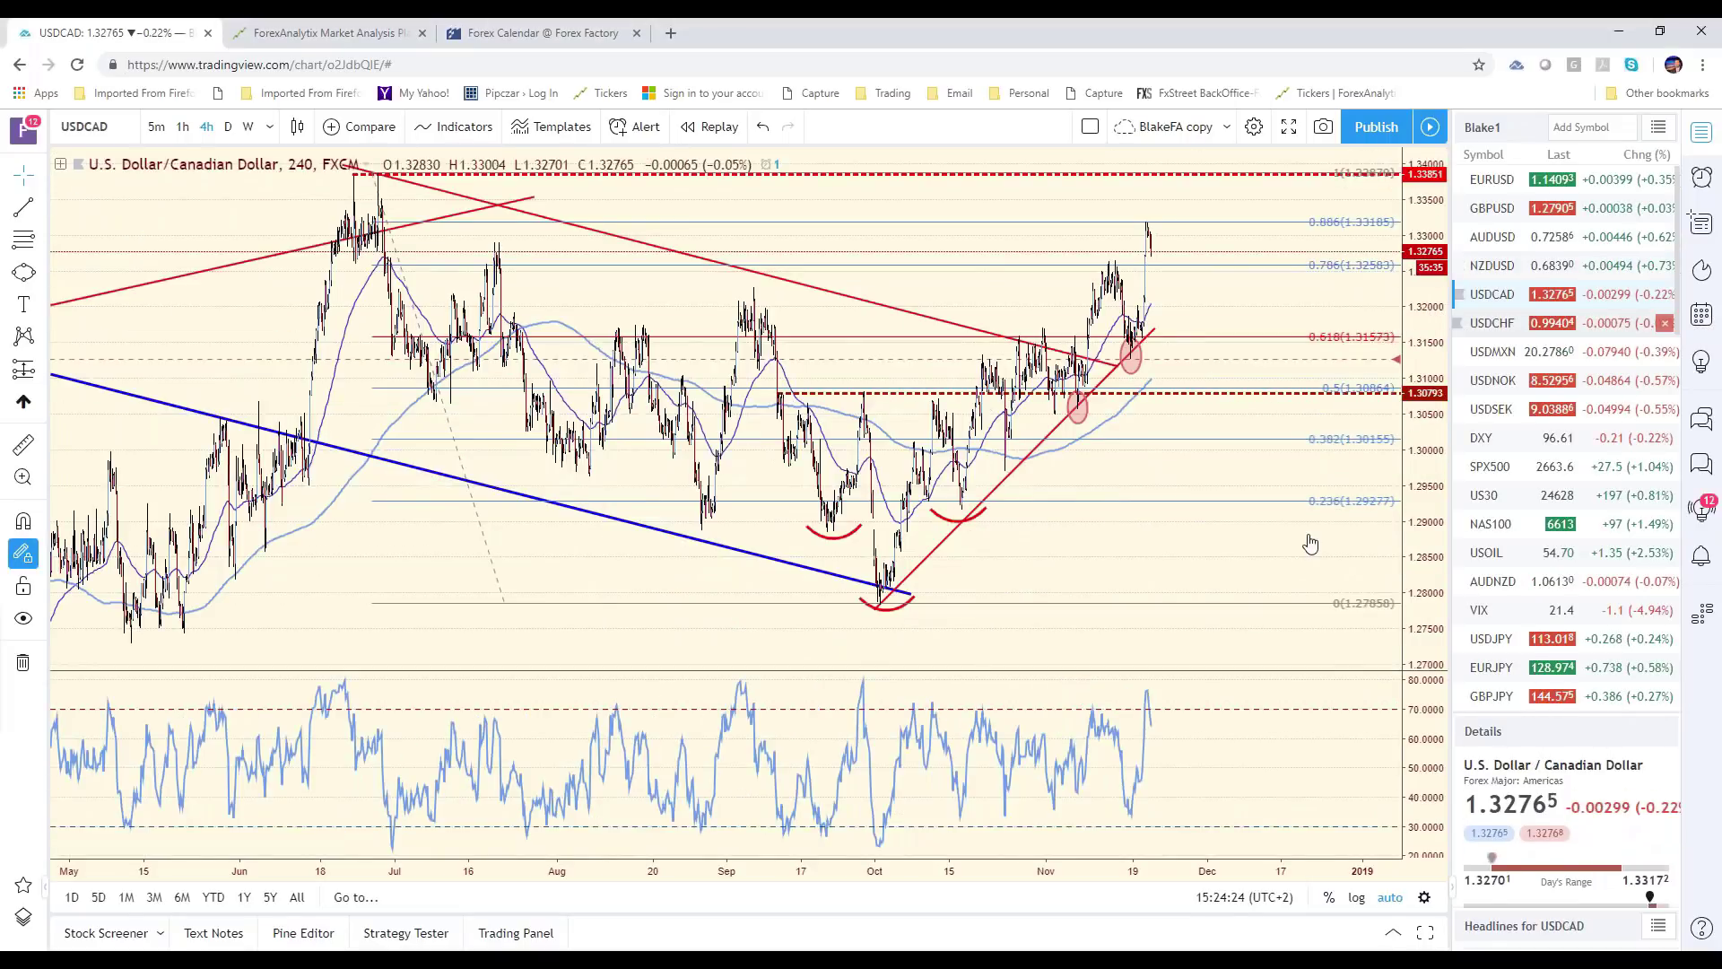
- Draw a short red horizontal line marking the recent USDCAD high
scroll(1310, 543, up, 3)
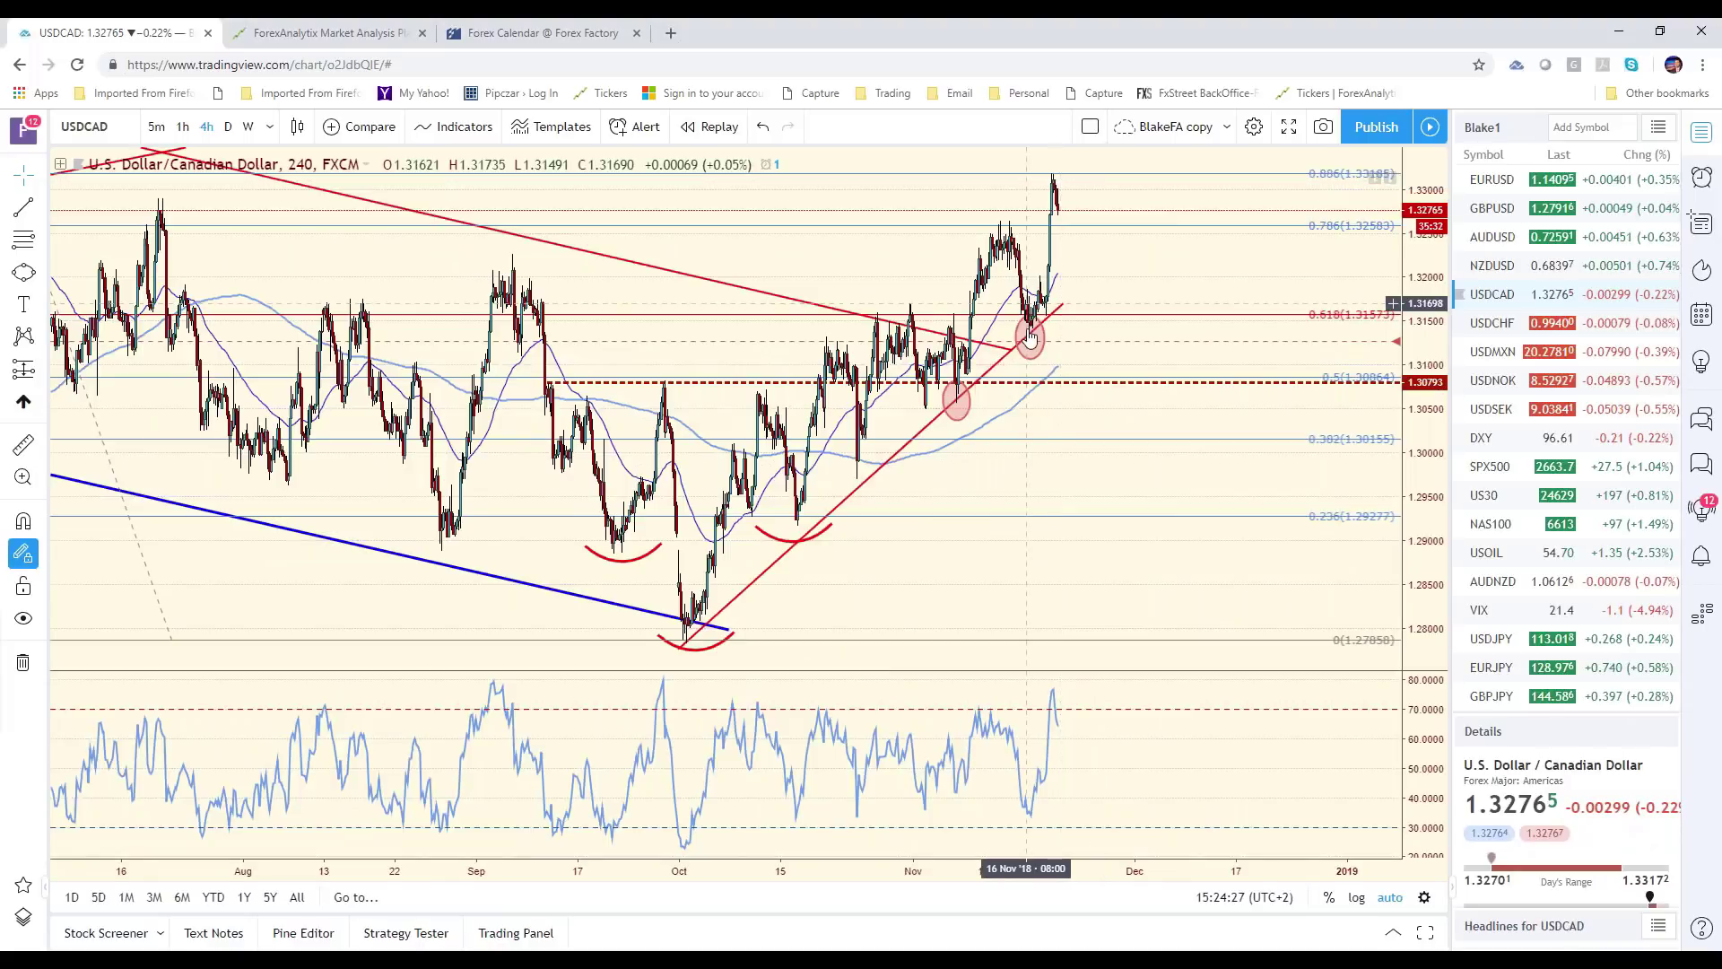
click(377, 190)
click(984, 216)
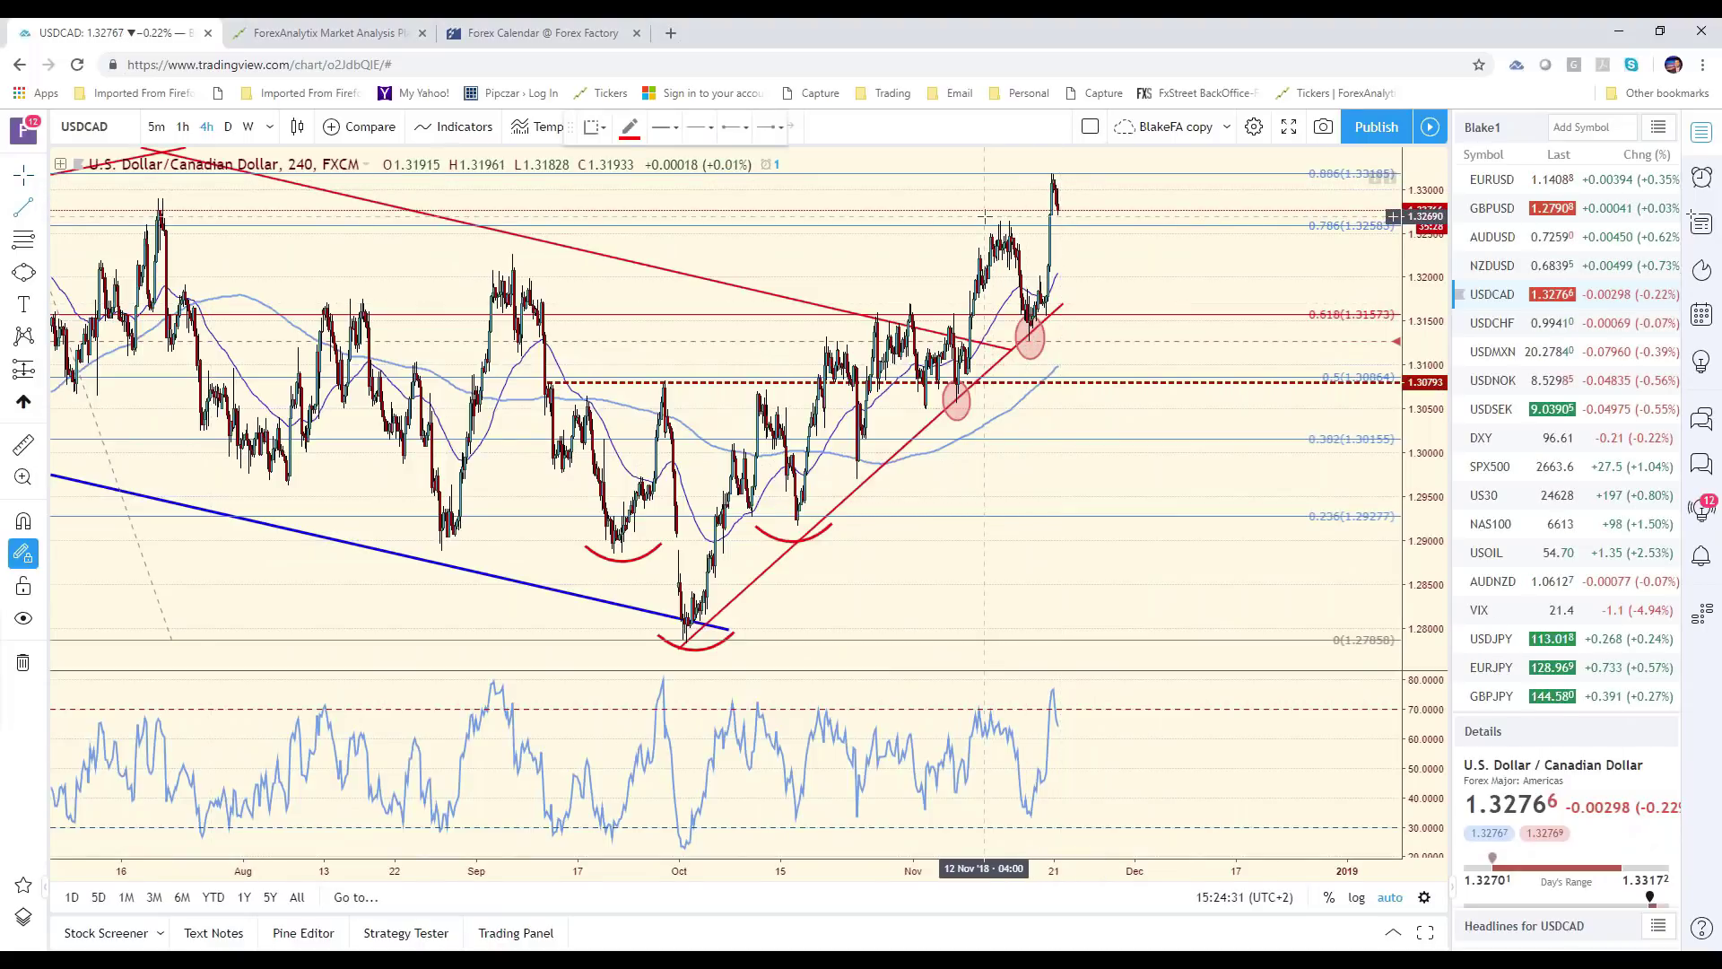
click(1097, 217)
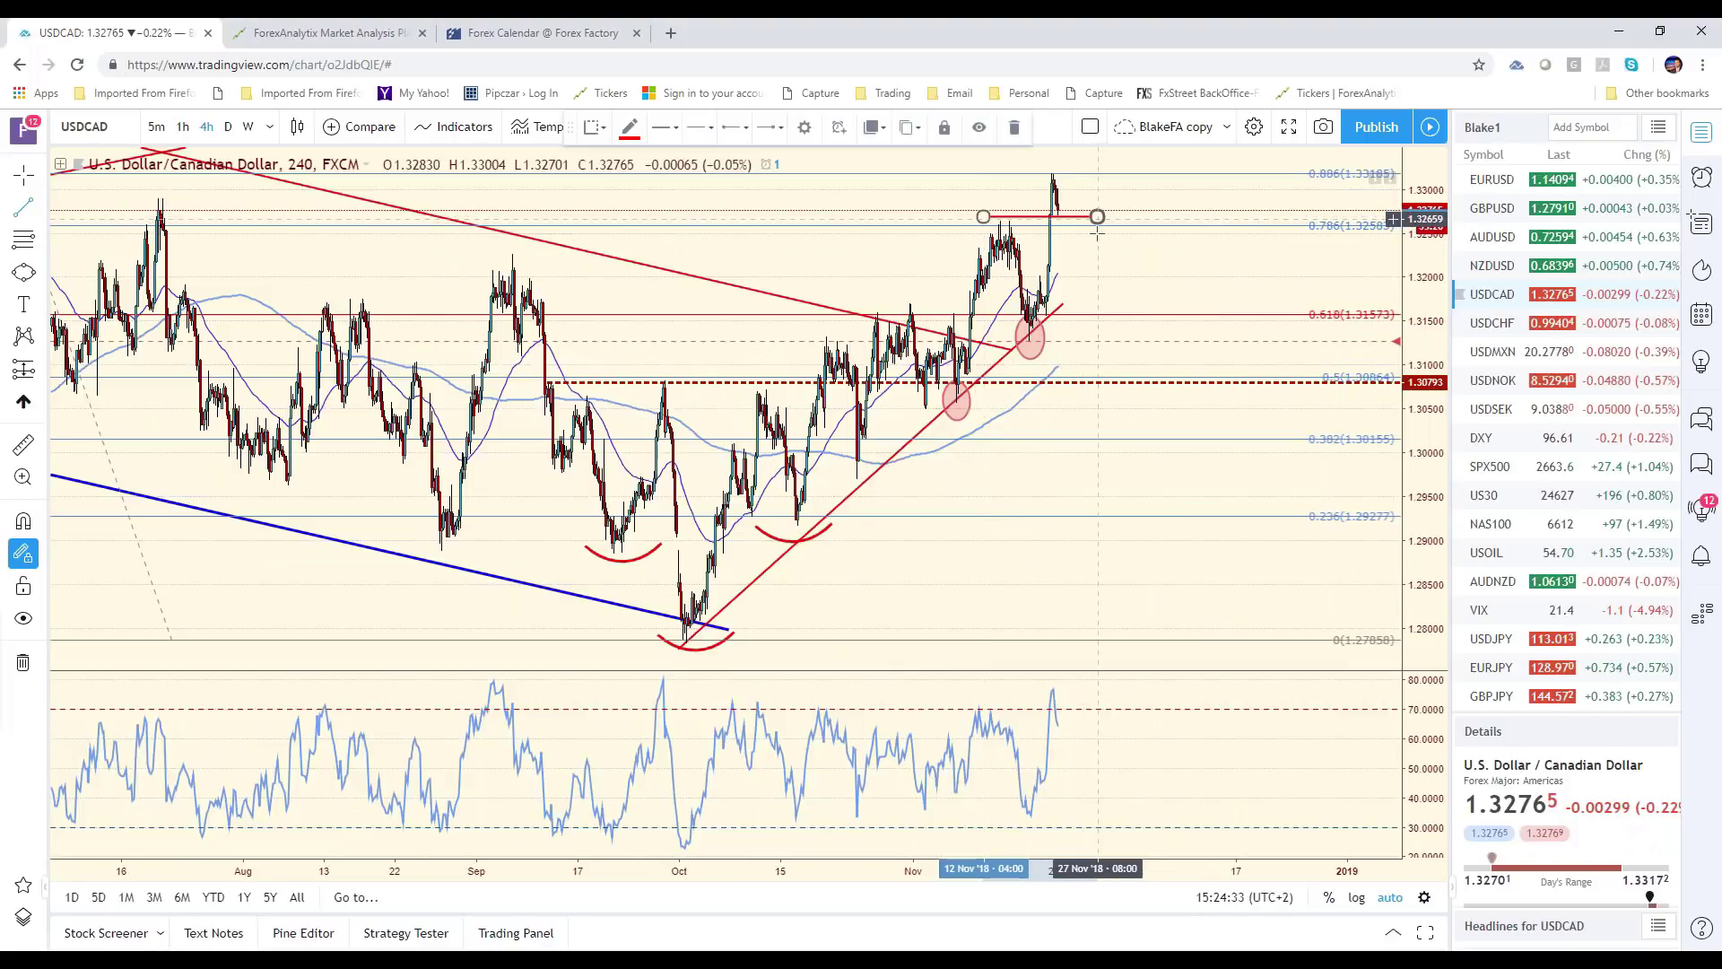
- Sketch a V-shaped projection dipping to the rising trendline and rebounding
click(1063, 218)
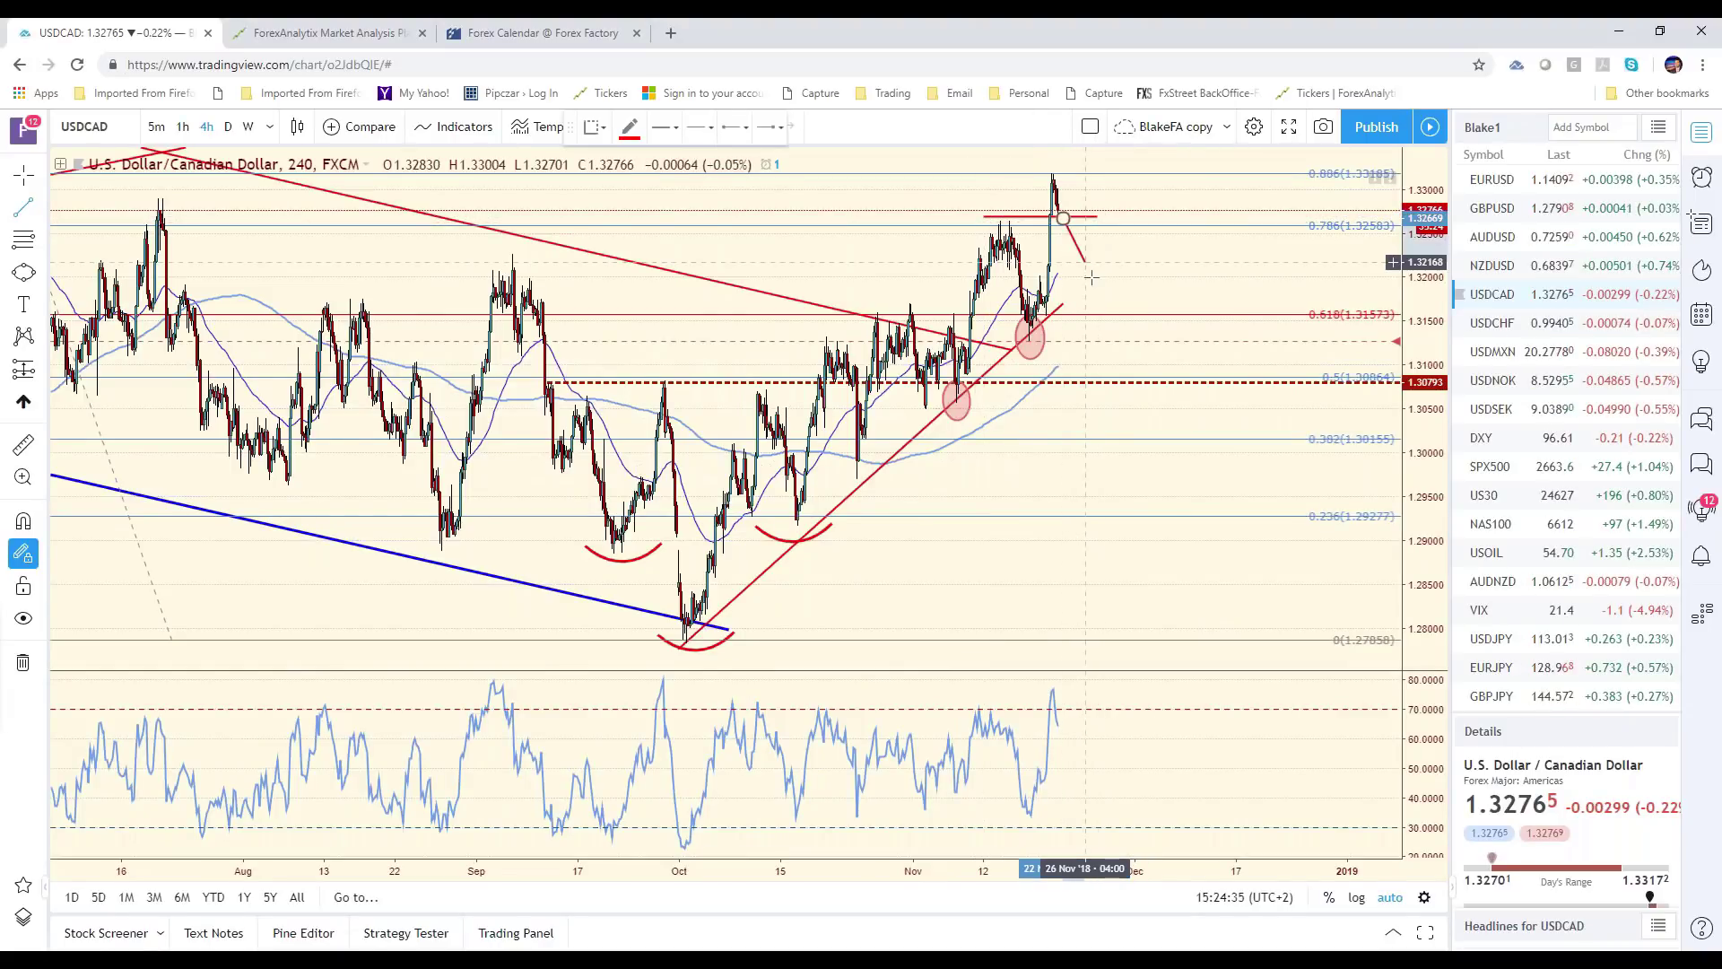
click(1092, 279)
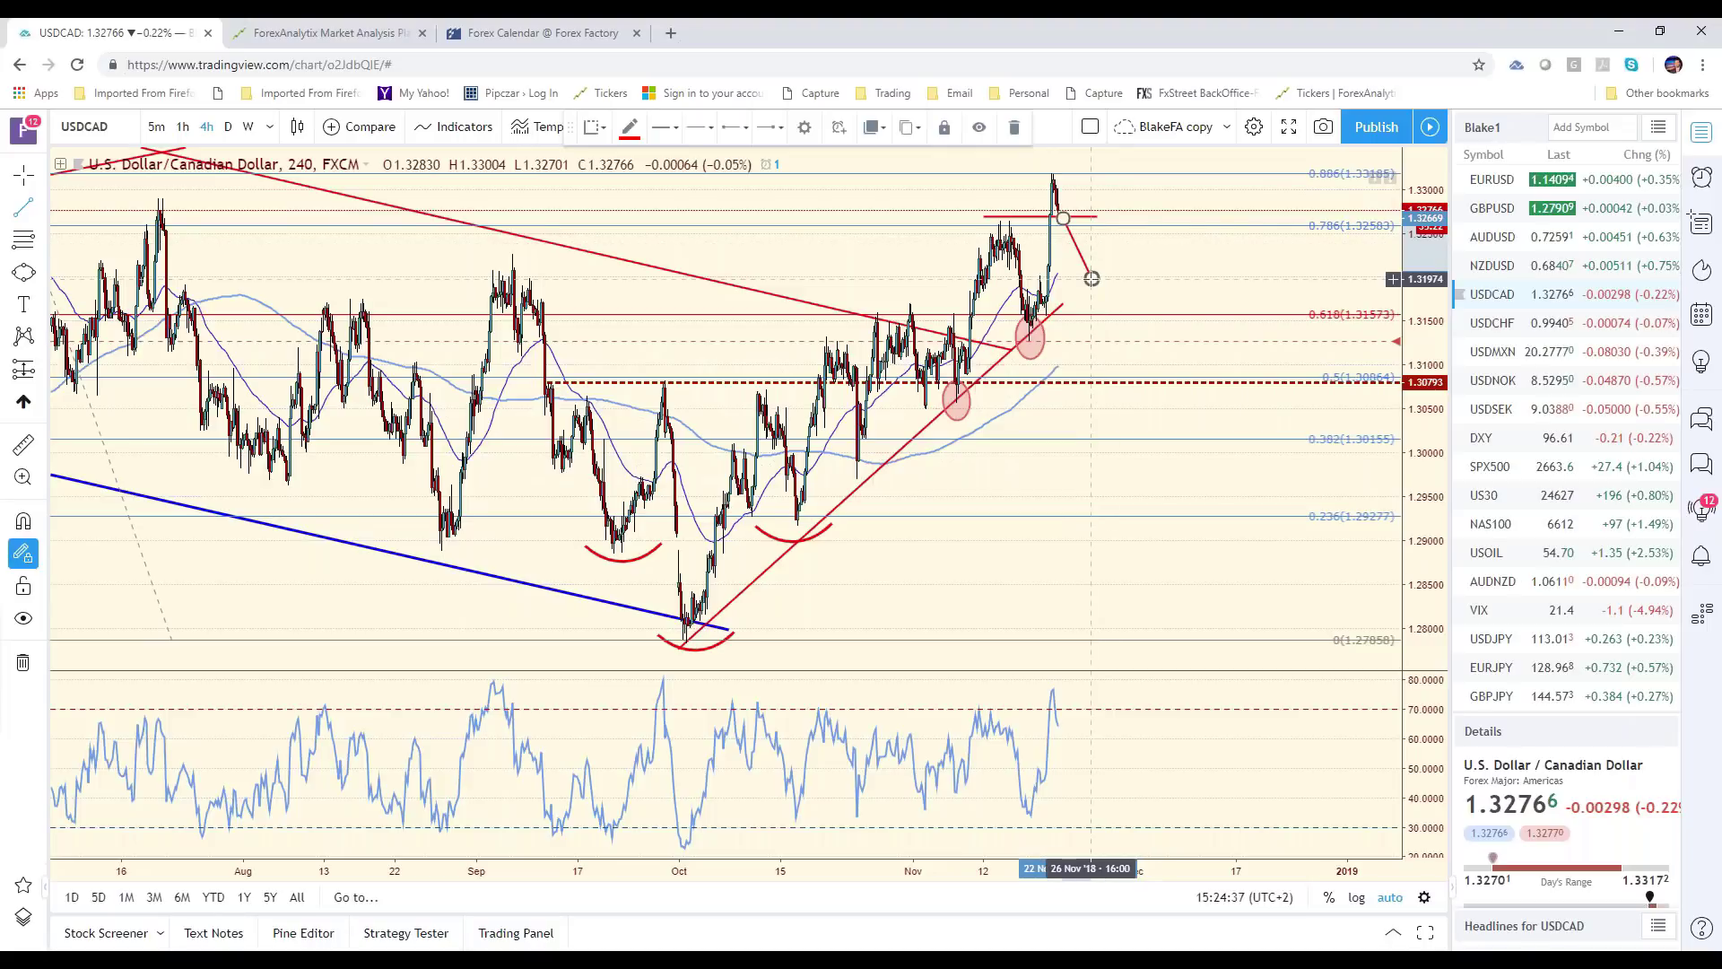
click(1092, 278)
click(1116, 215)
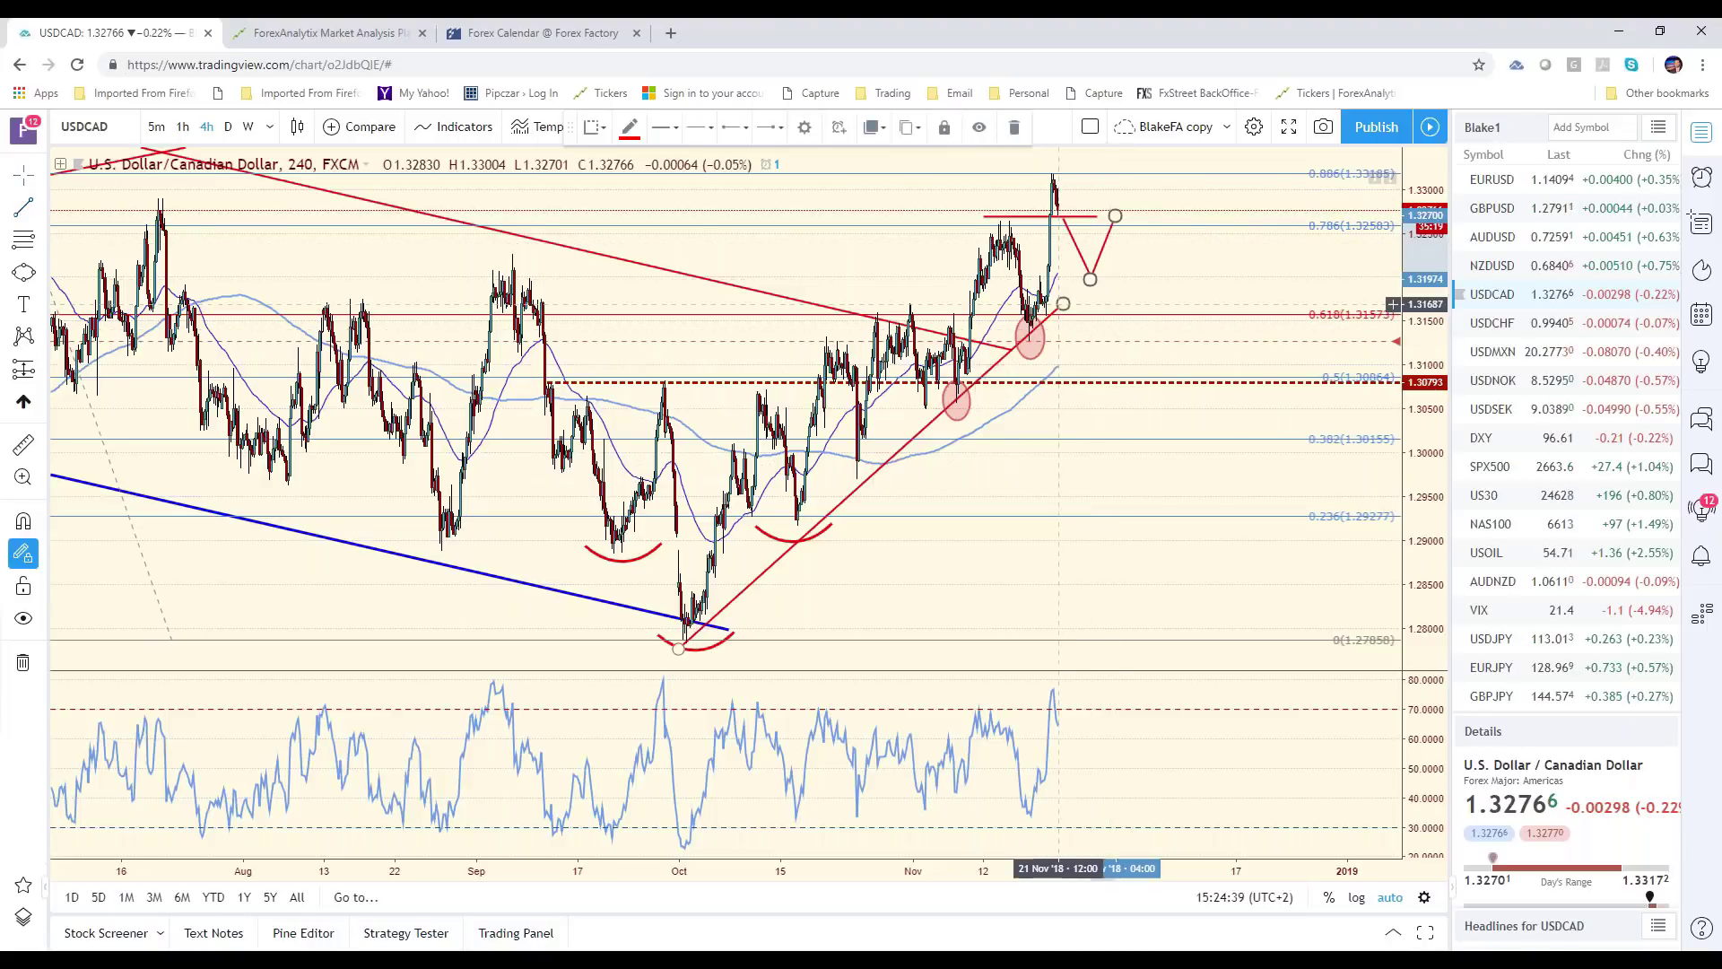
drag(1063, 303, 1117, 261)
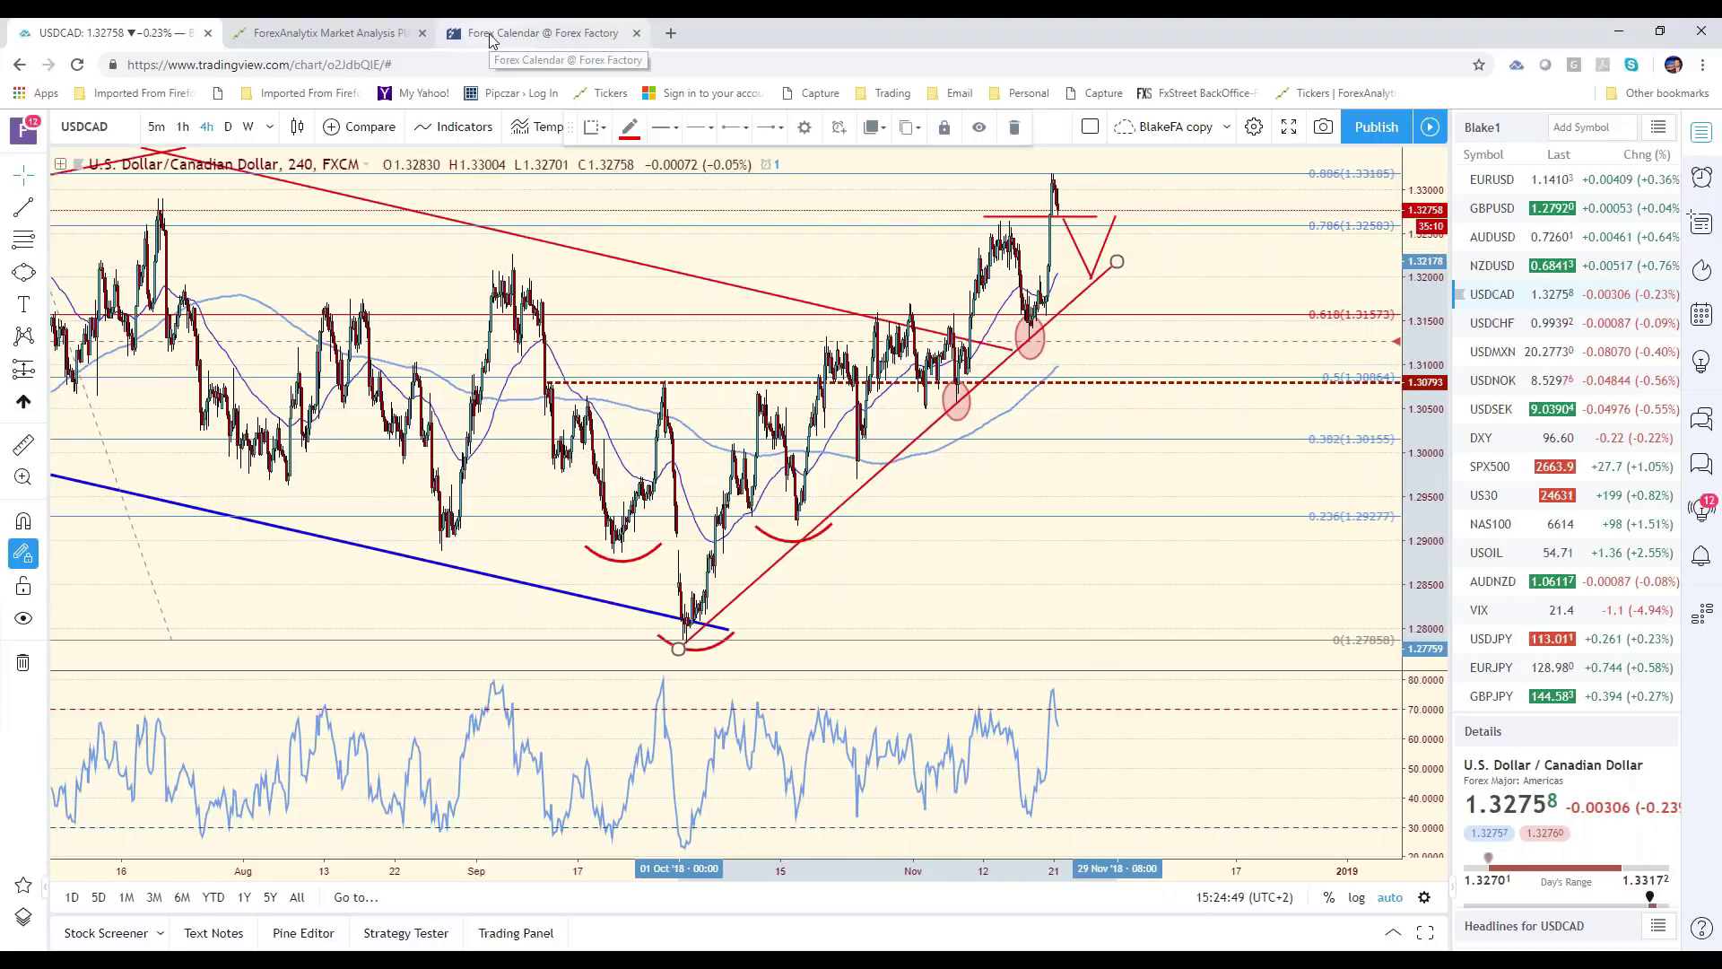
click(543, 32)
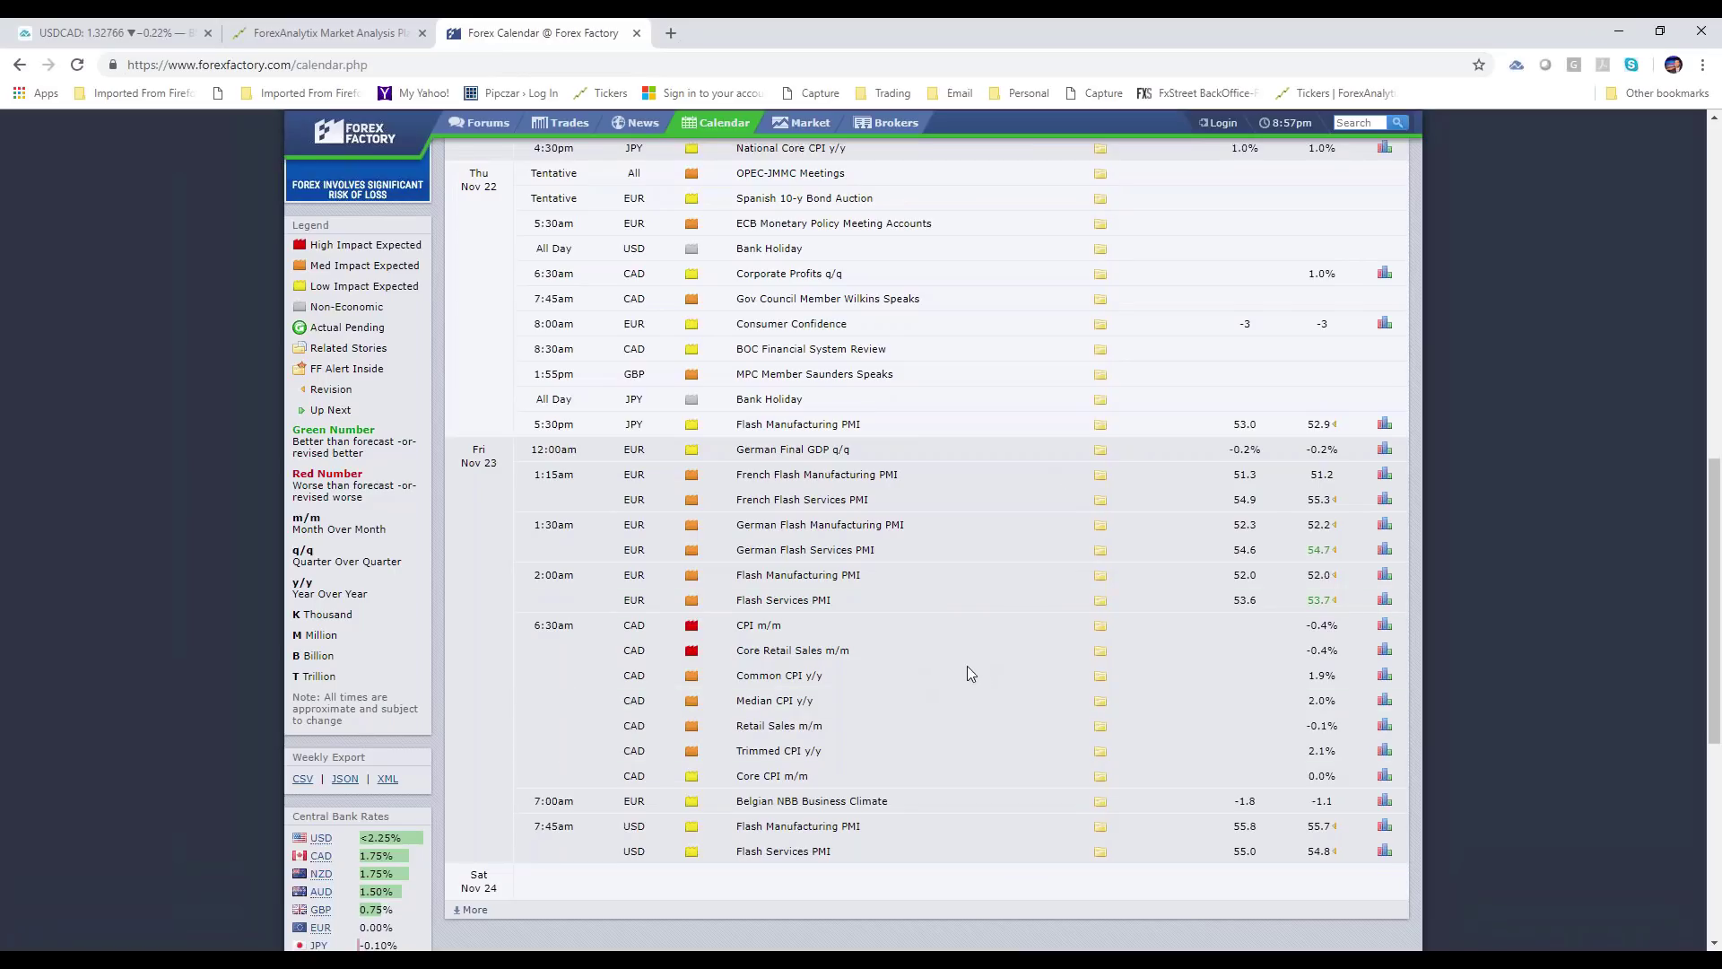
scroll(976, 666, up, 12)
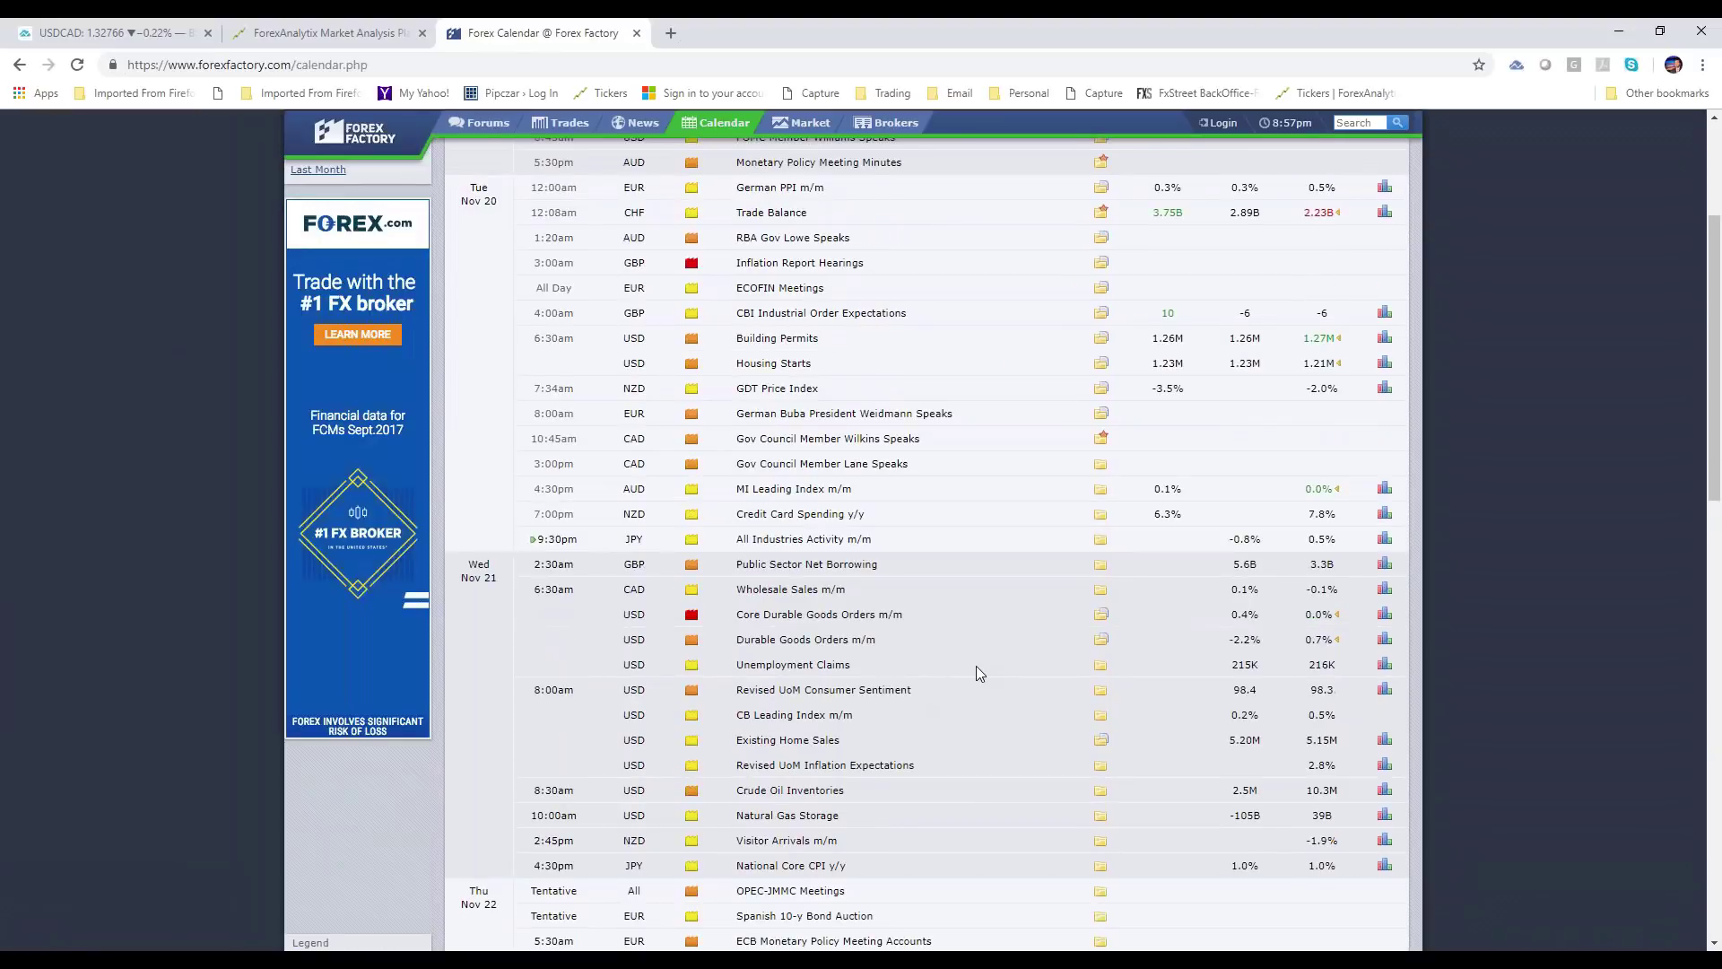
scroll(978, 673, down, 5)
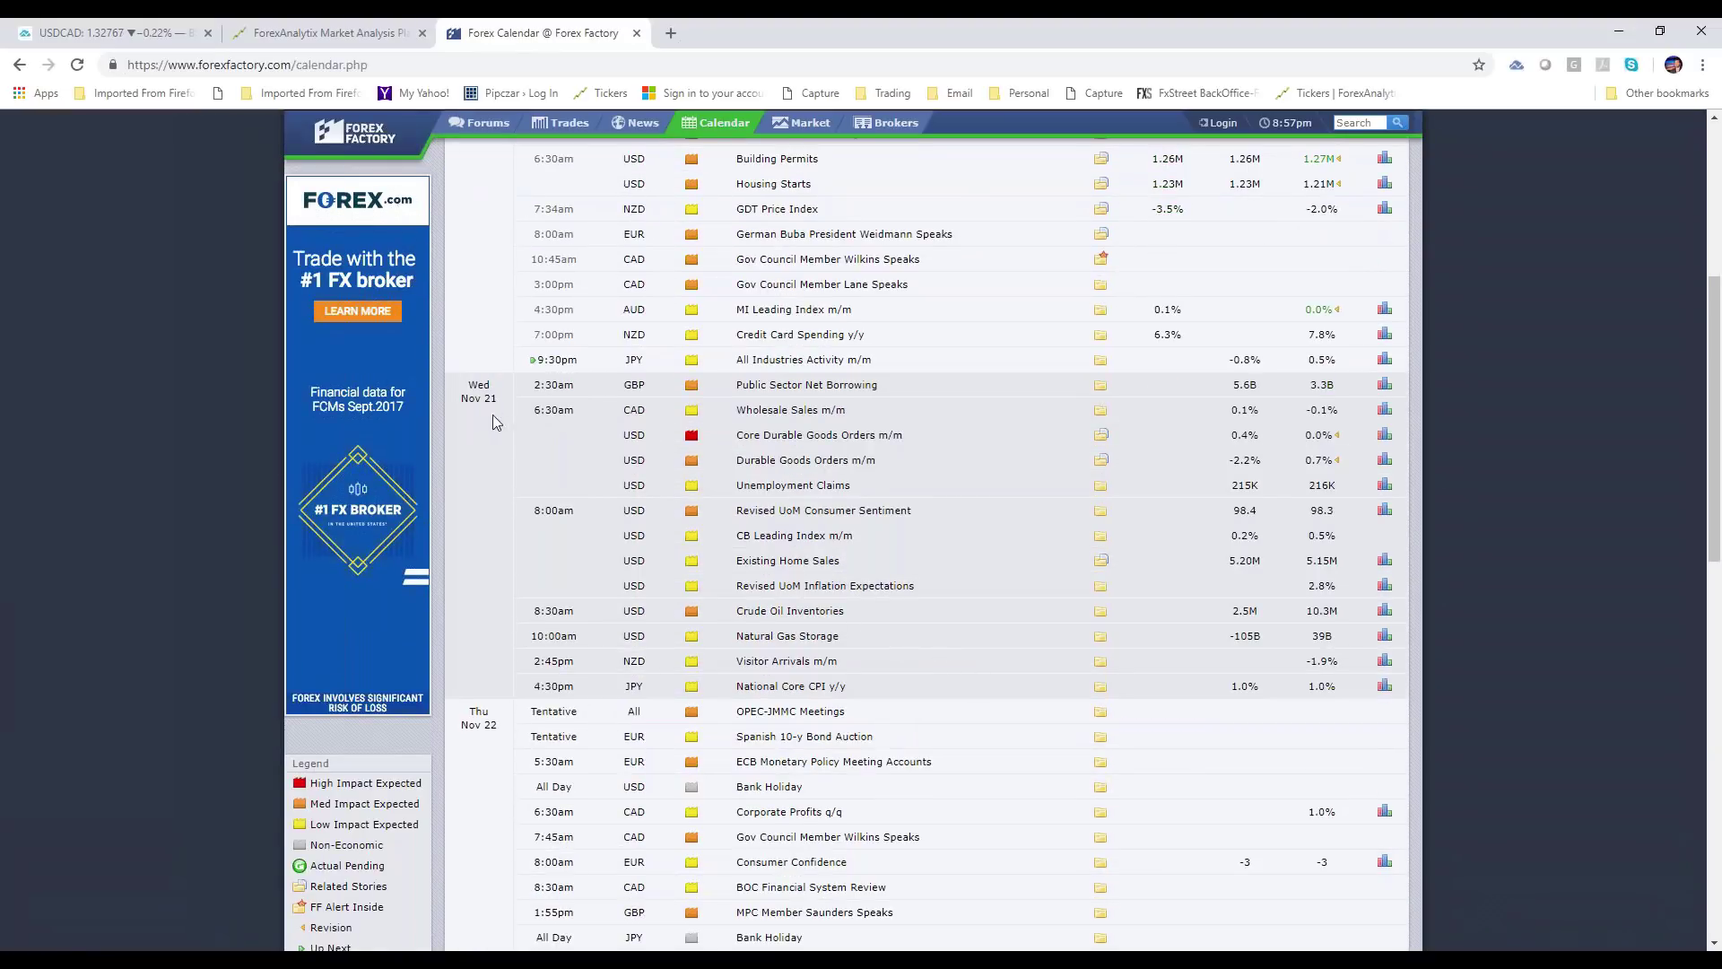
click(111, 35)
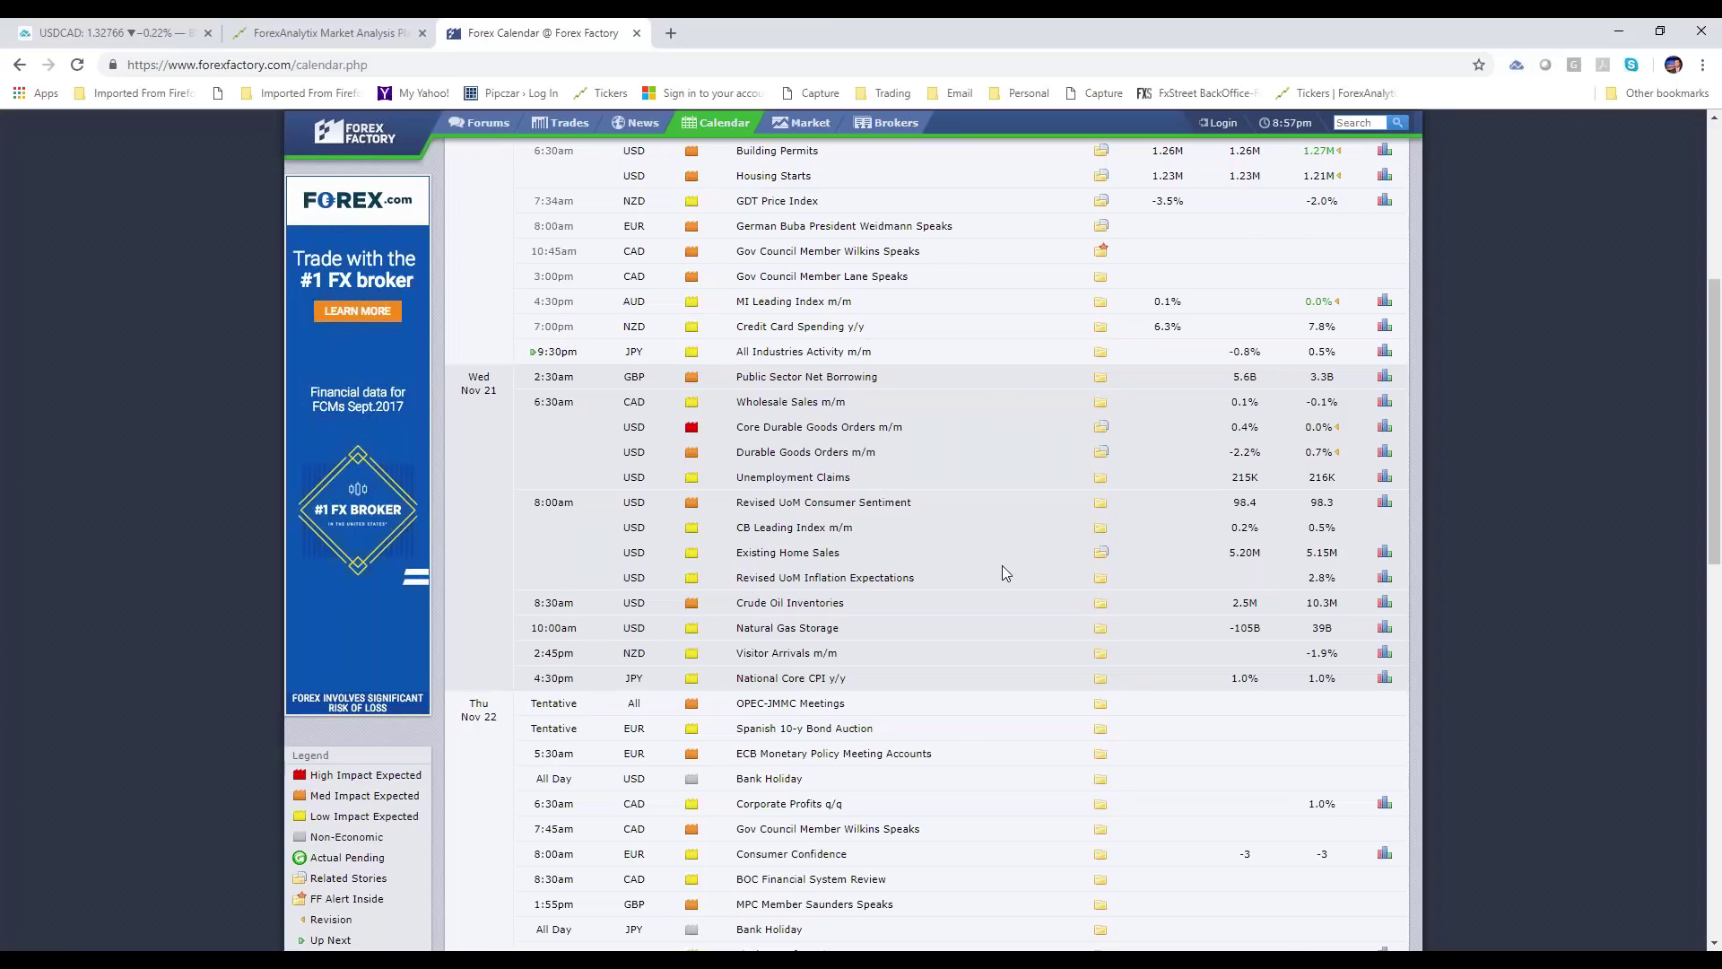
scroll(1003, 565, down, 5)
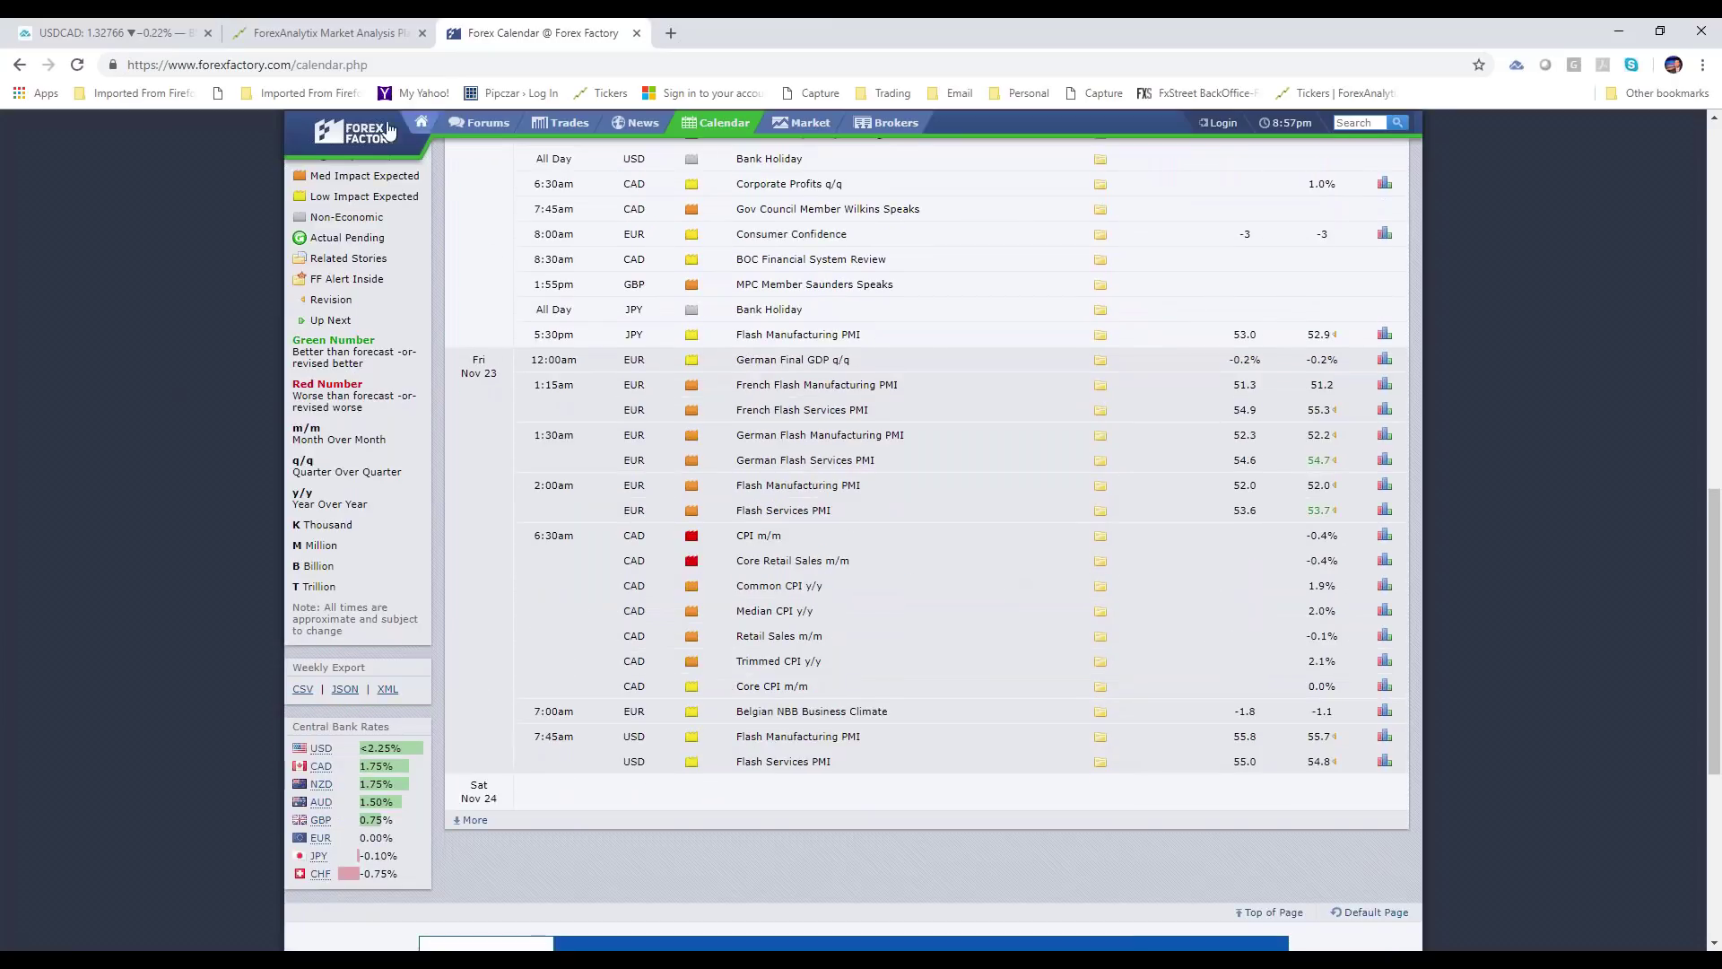
click(143, 35)
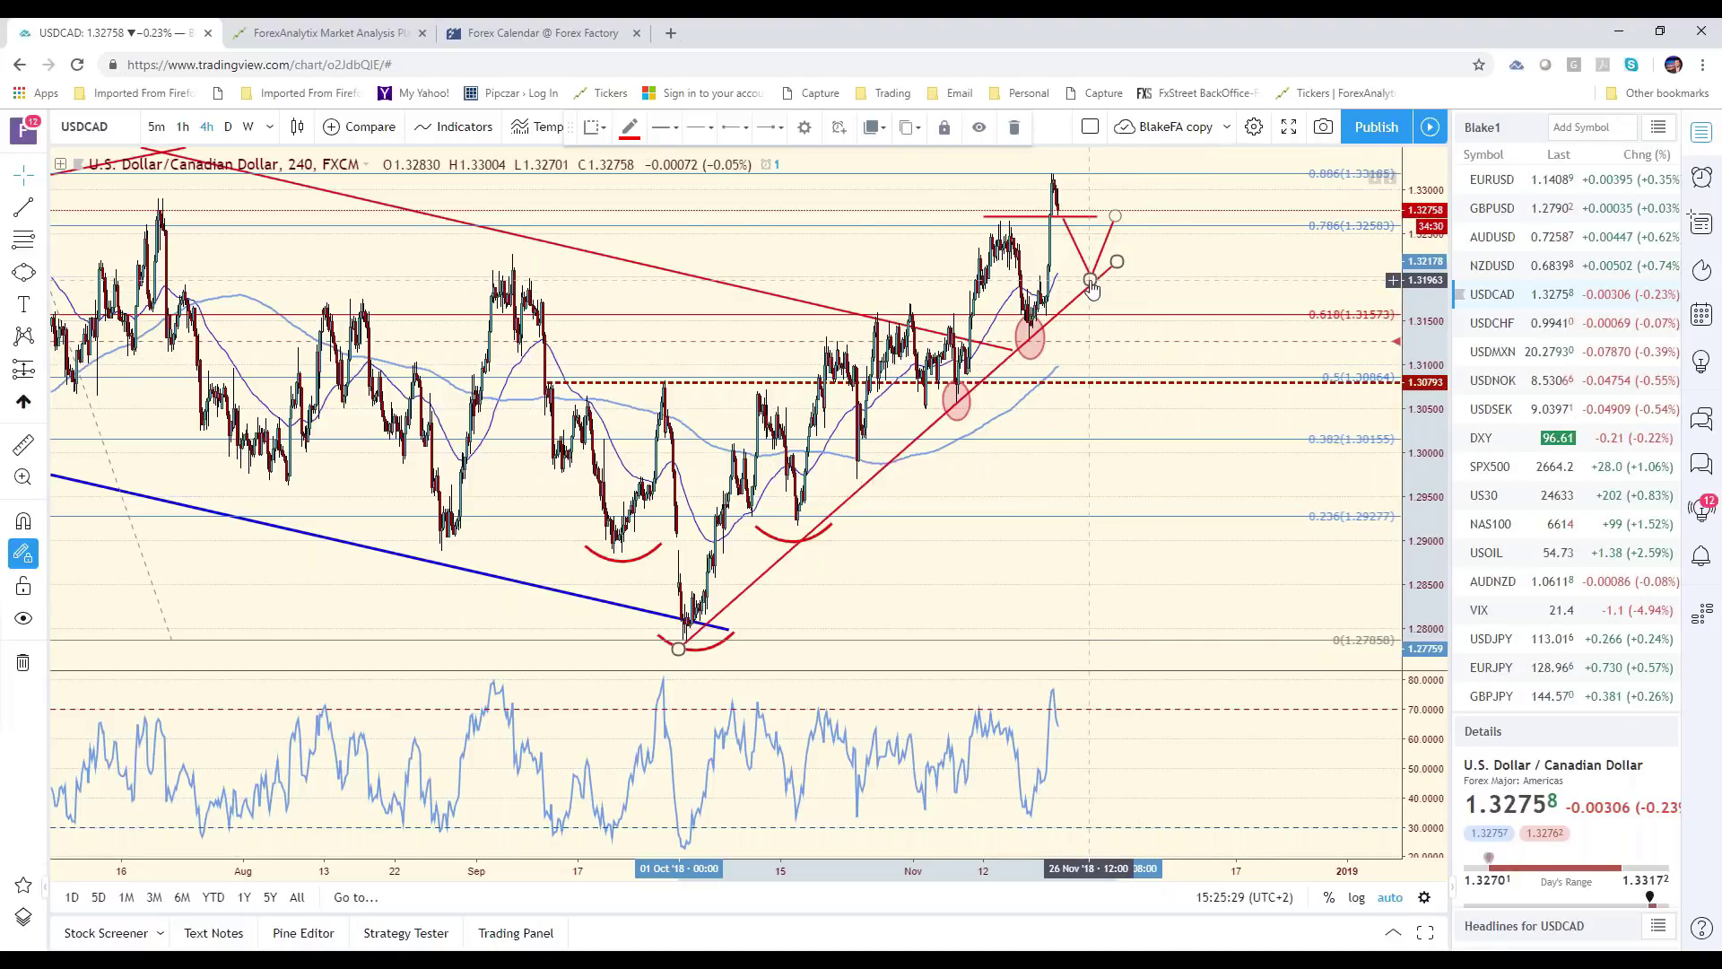
- Switch to USDJPY and zoom its 4-hour chart in and back out
click(1531, 646)
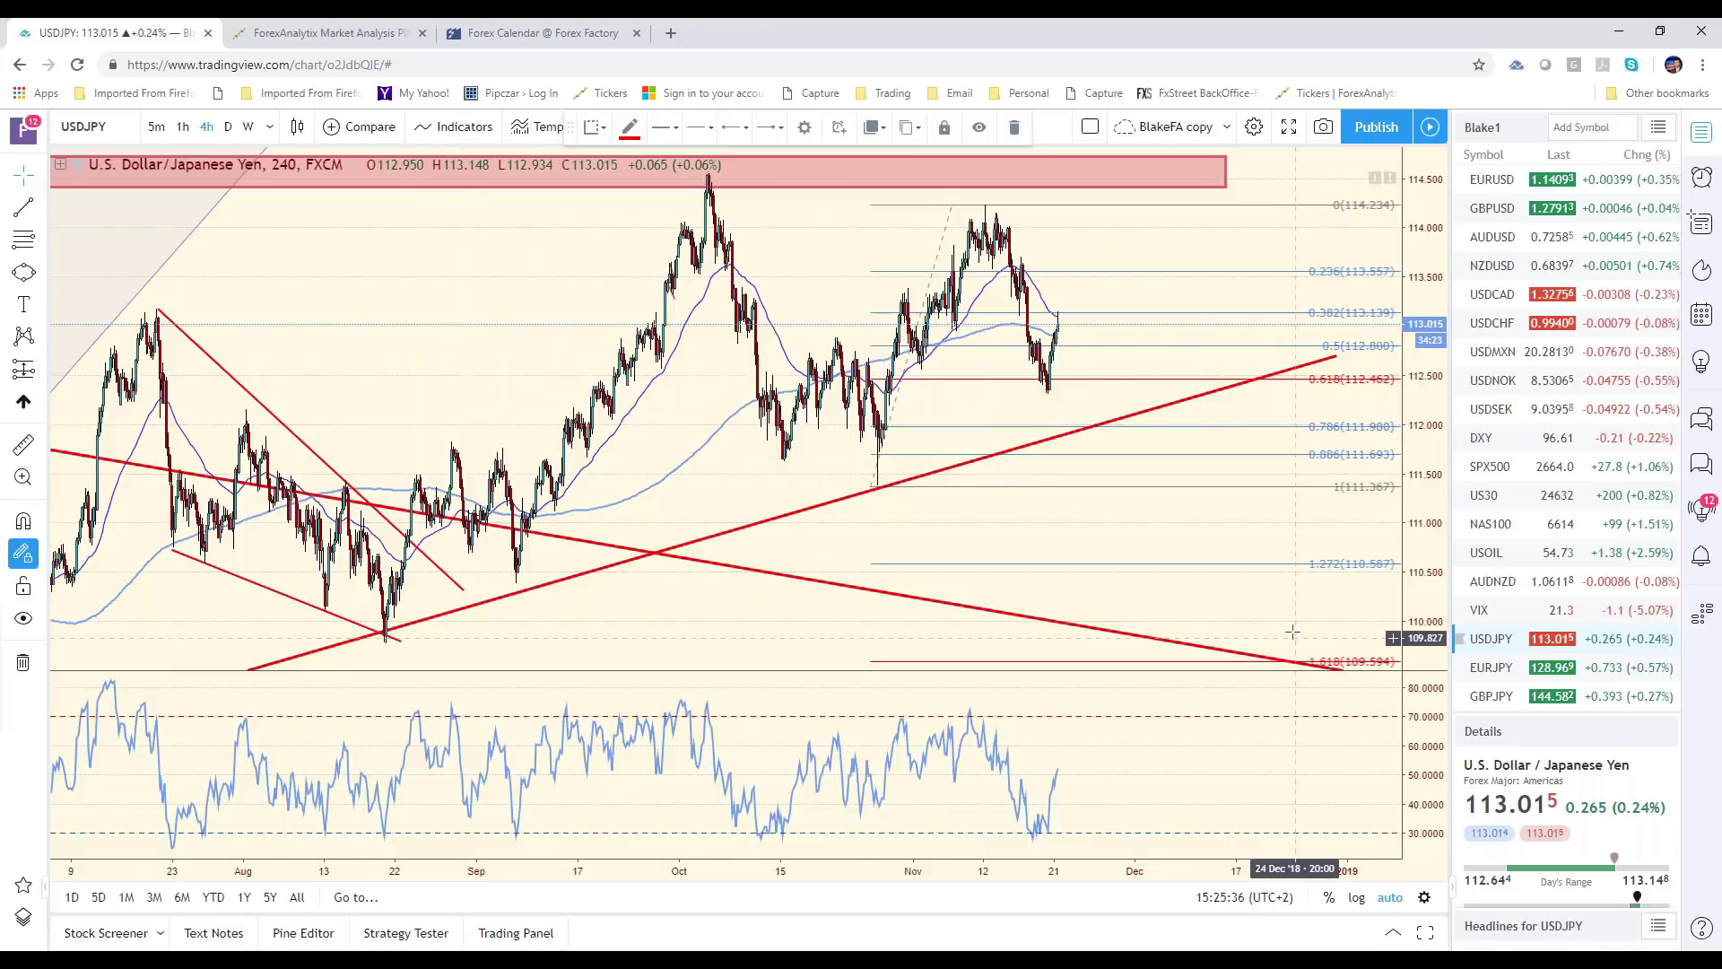
scroll(1285, 625, up, 2)
scroll(1285, 625, down, 2)
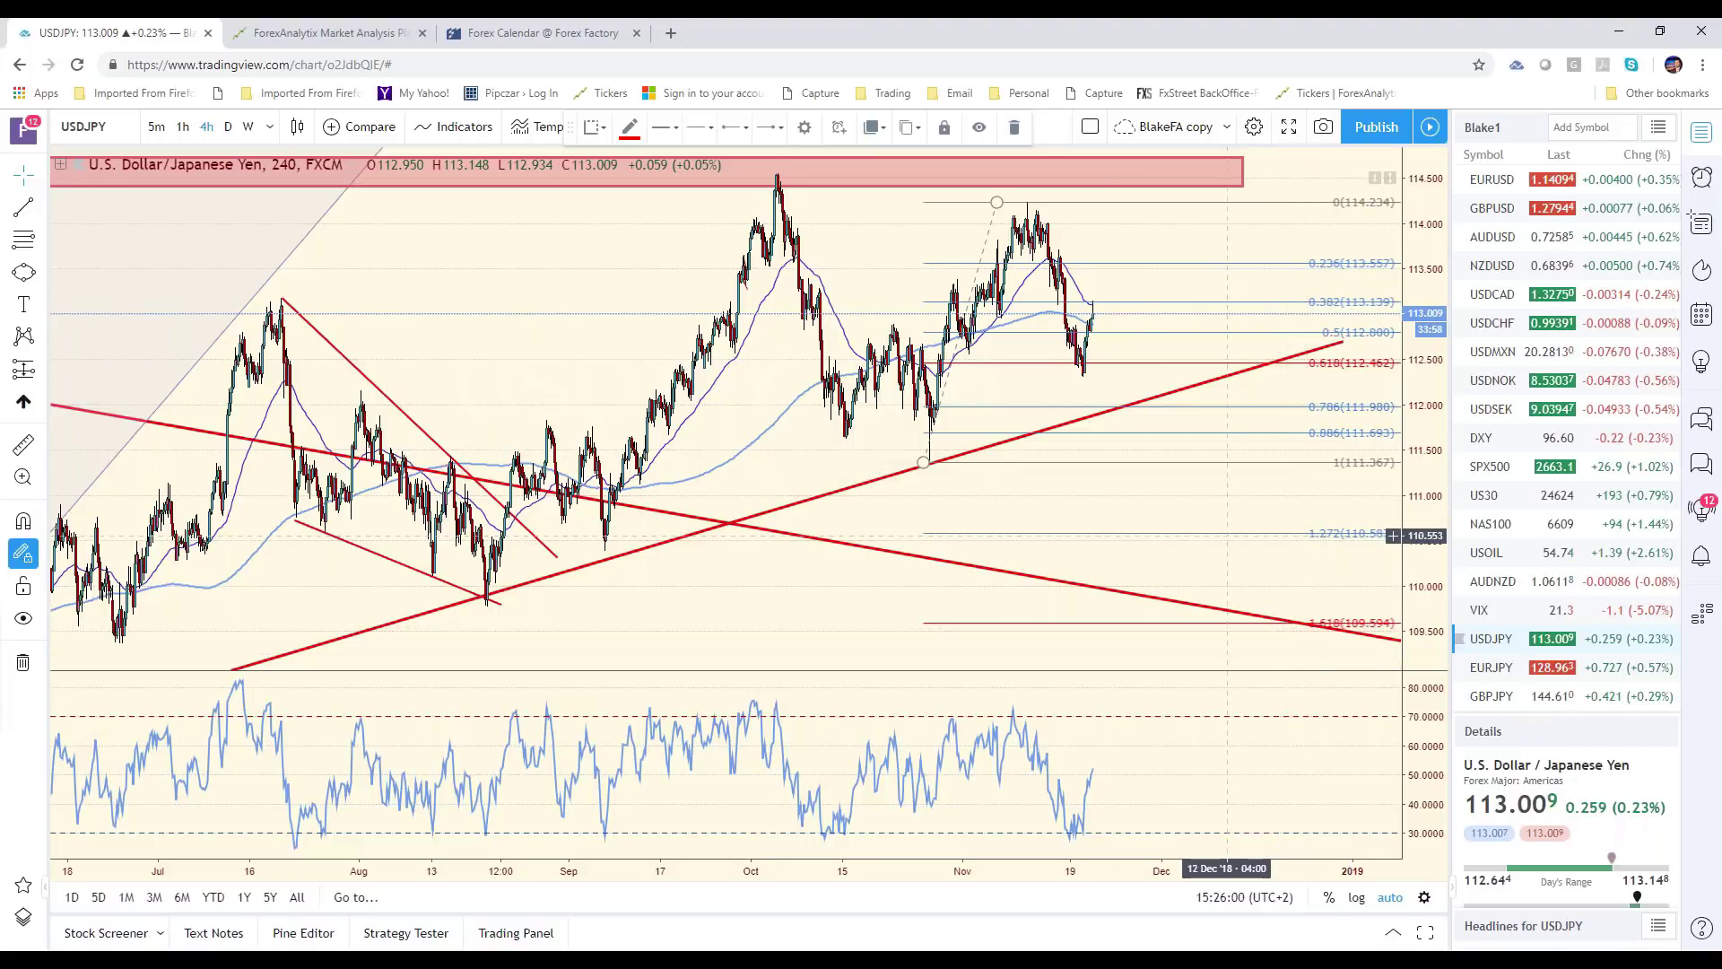
- Flip through EURJPY, GBPJPY, AUDJPY, NZDJPY and CADJPY, set daily bars, and finish on USDJPY
click(1513, 674)
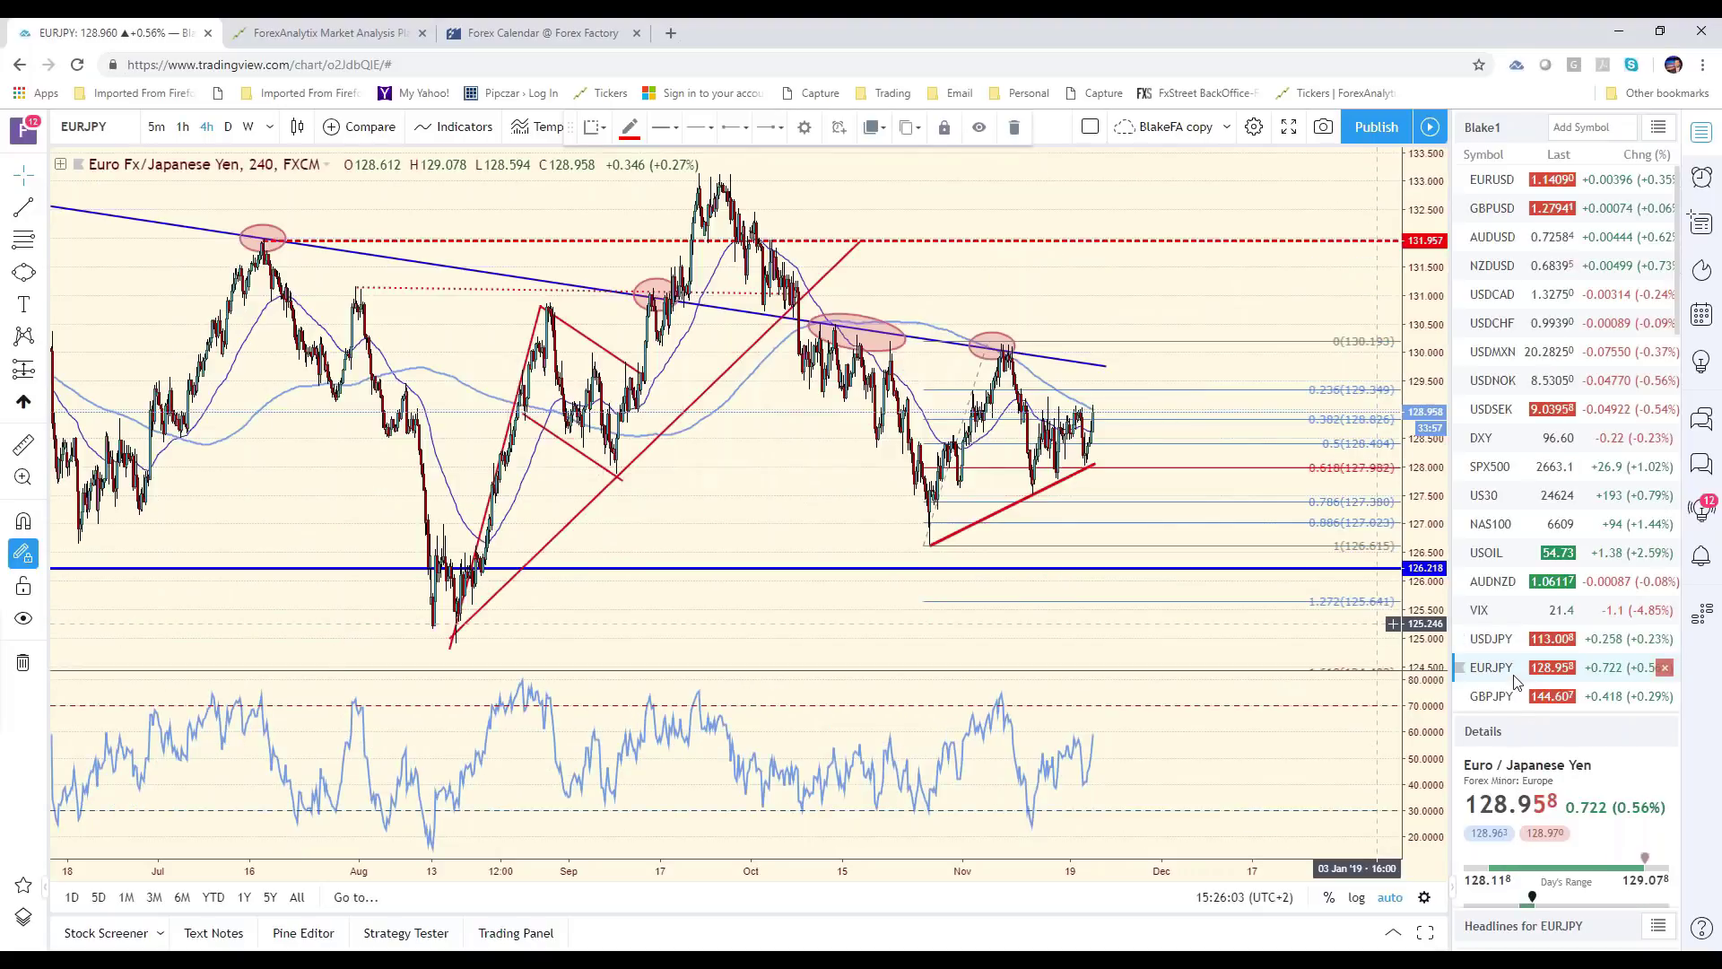
click(1513, 698)
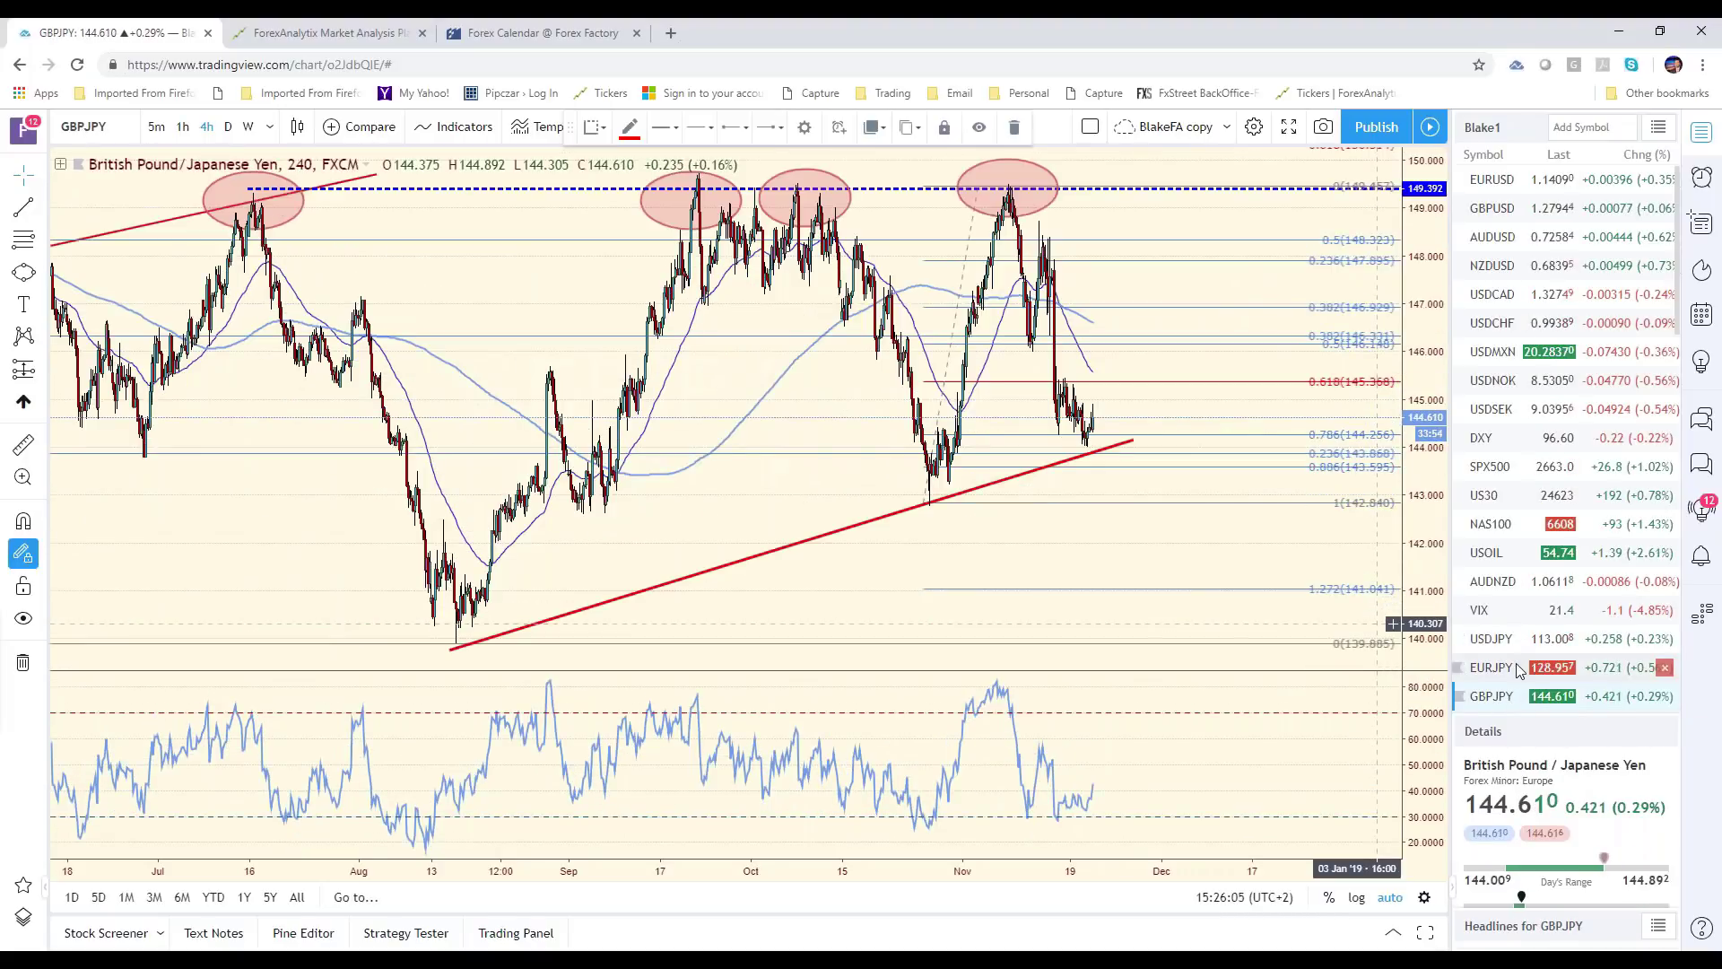
scroll(1600, 599, down, 3)
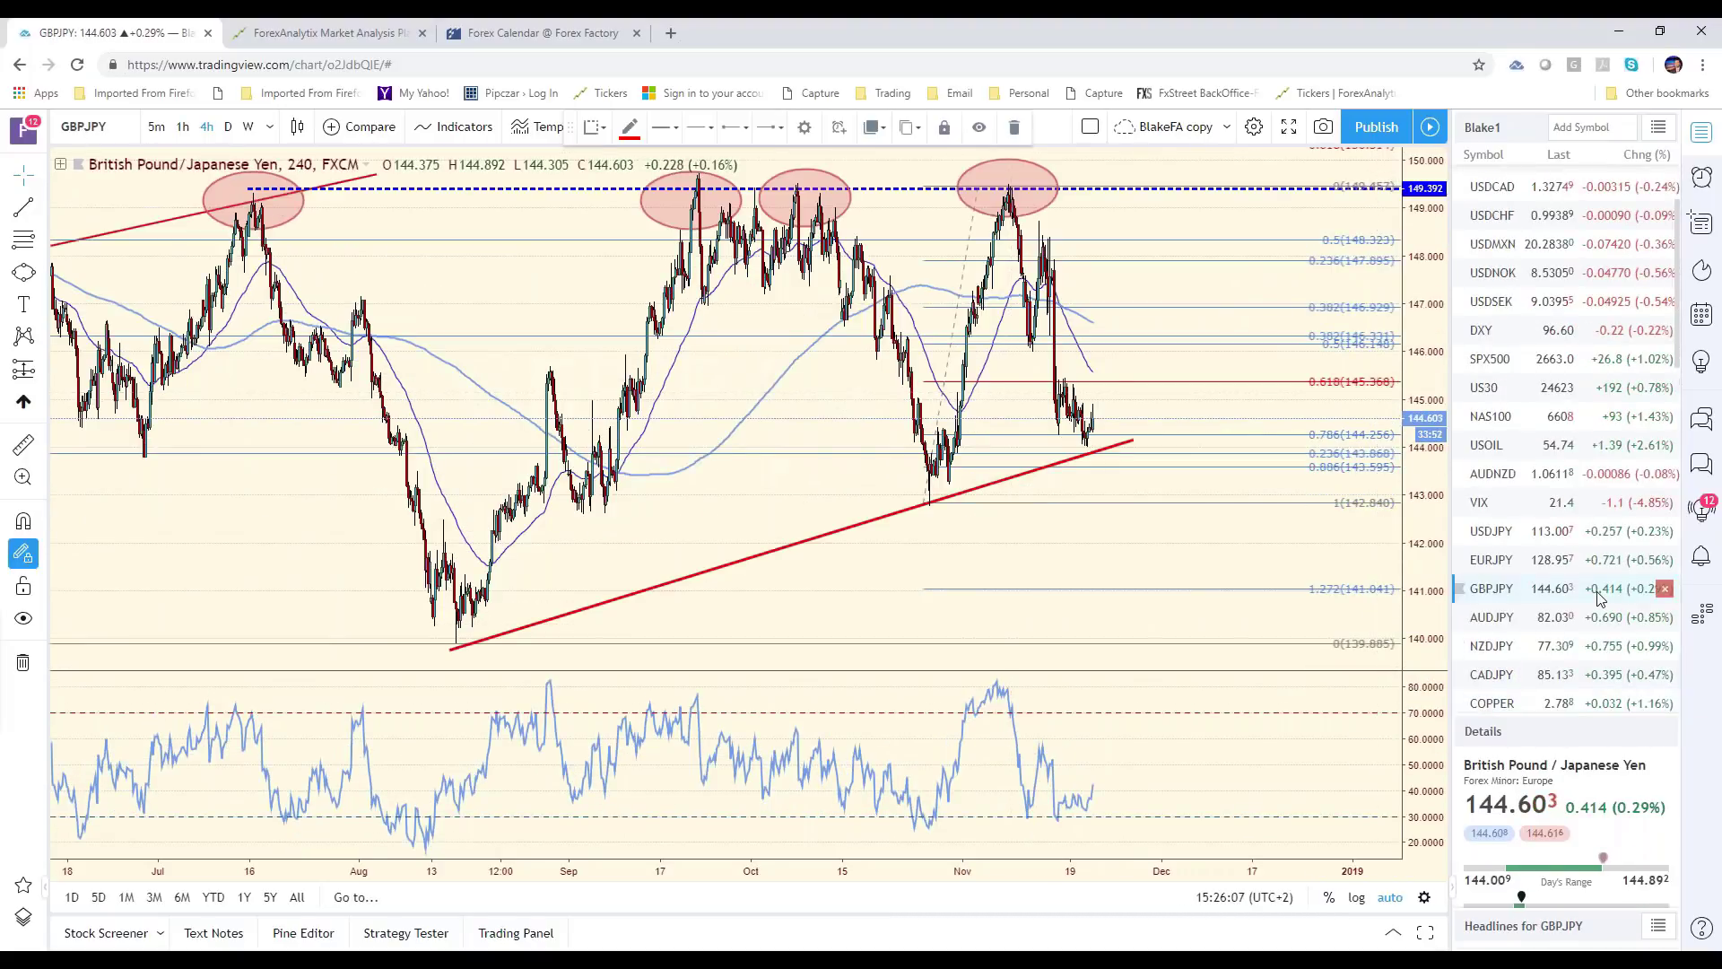
click(1505, 628)
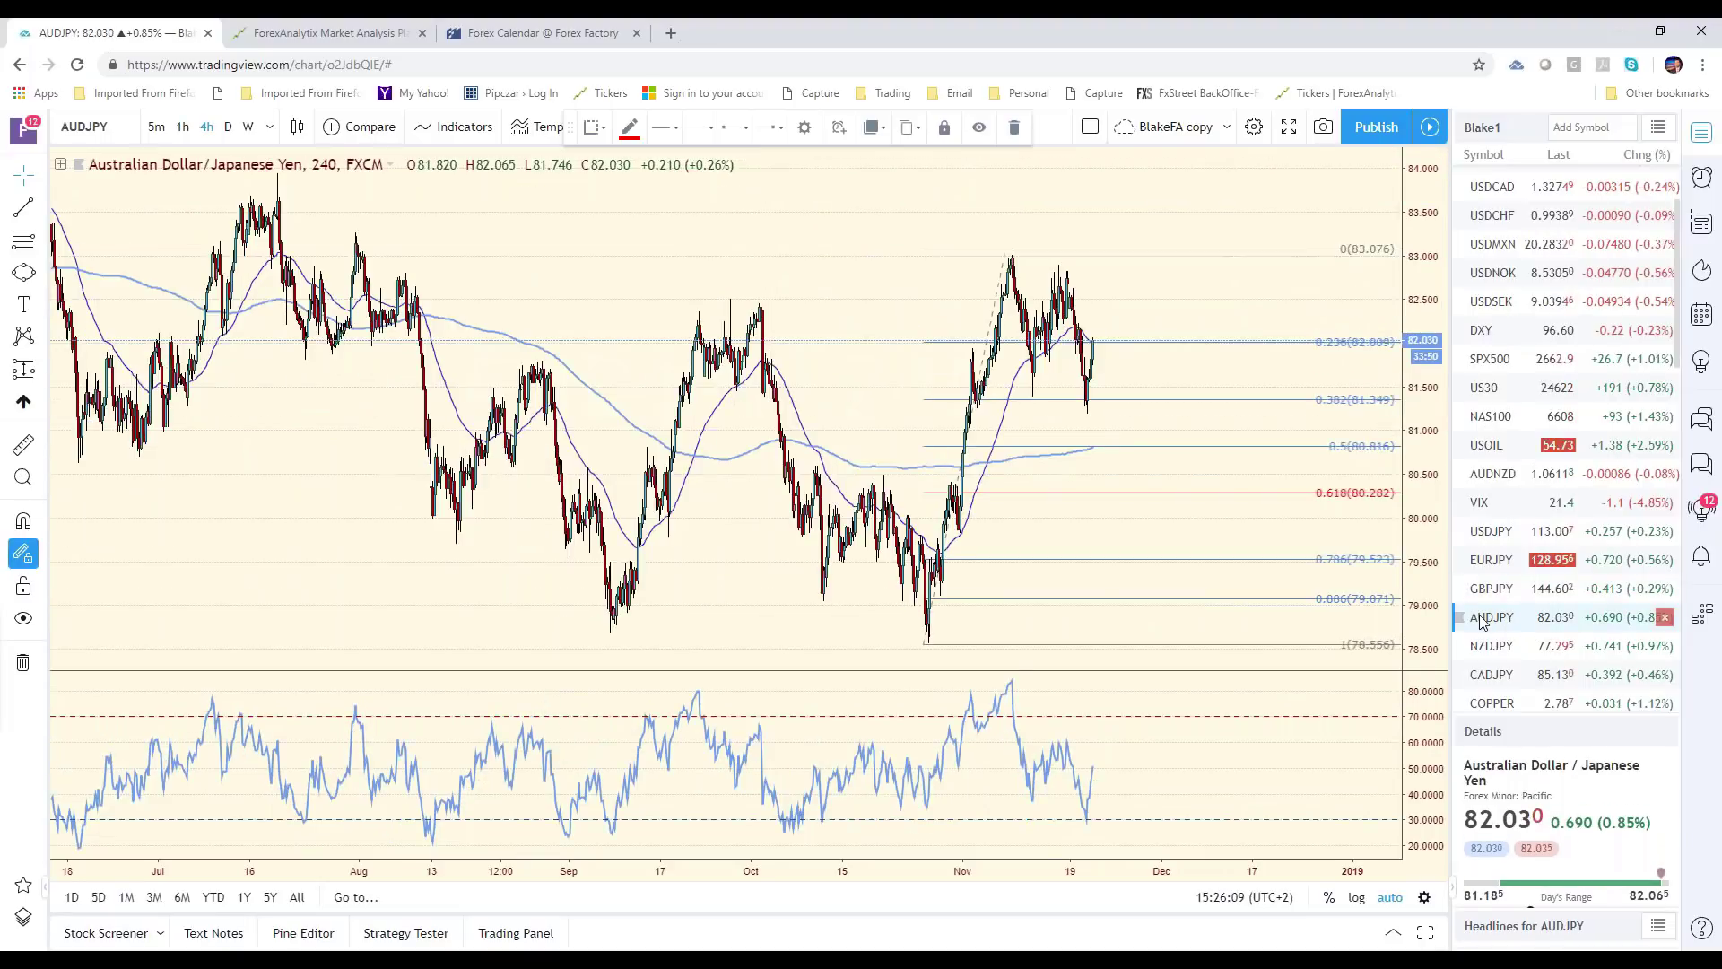
click(1501, 652)
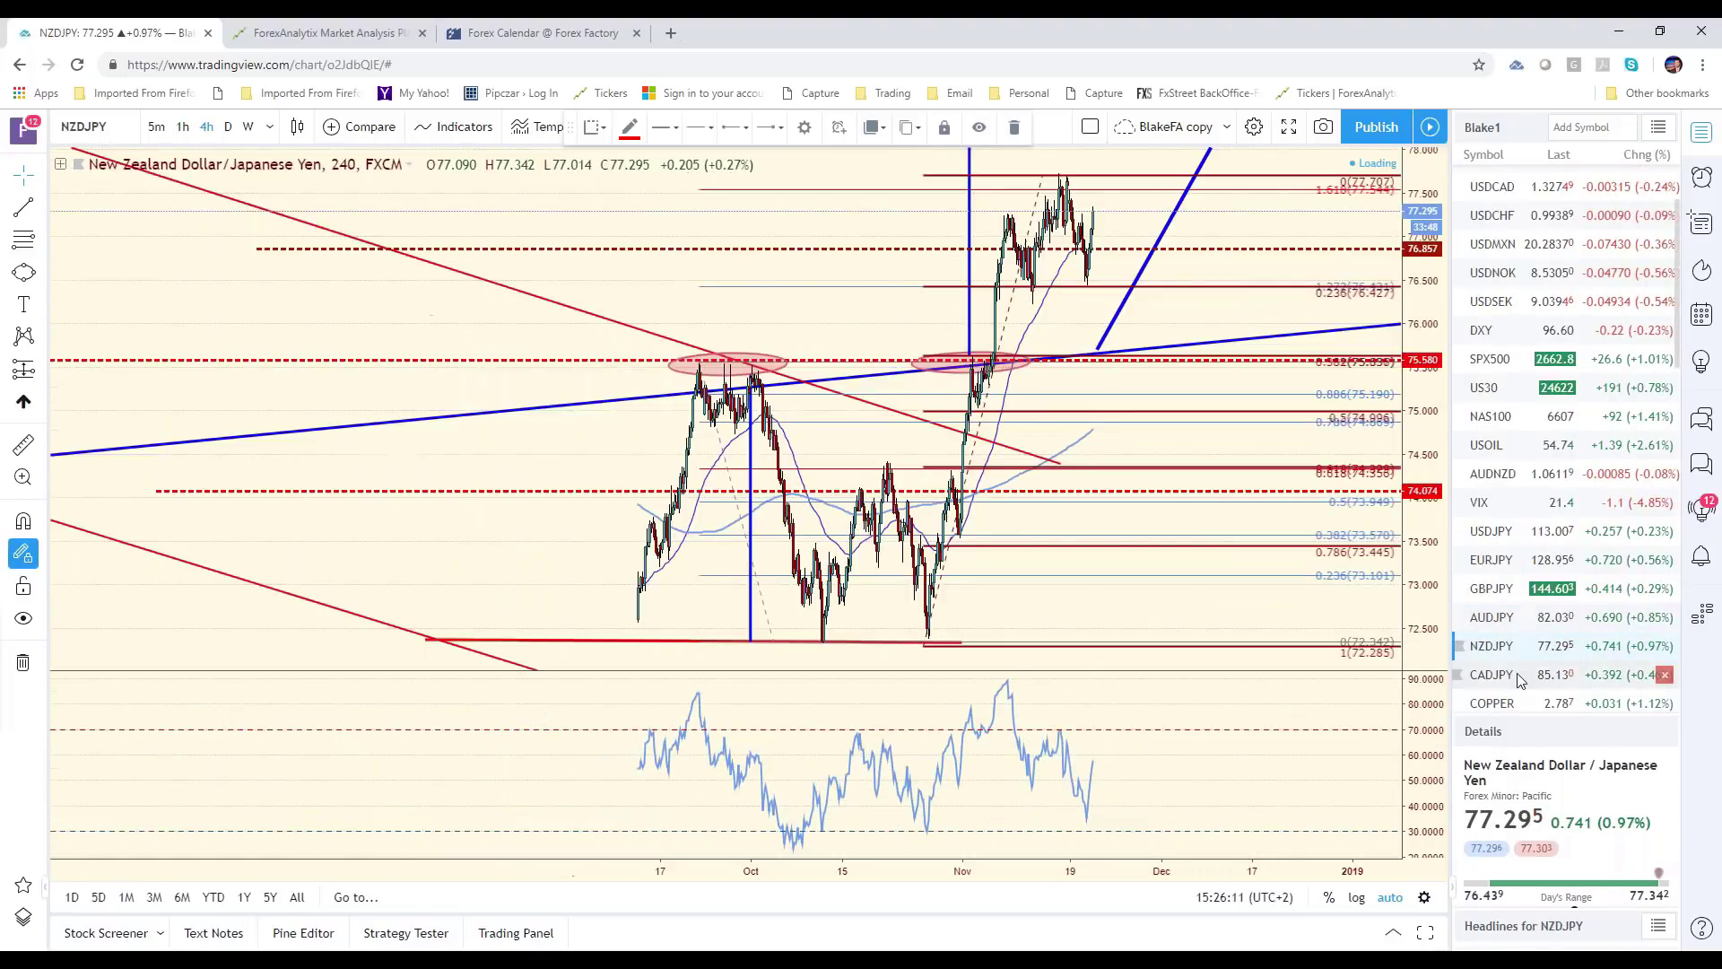
click(1519, 677)
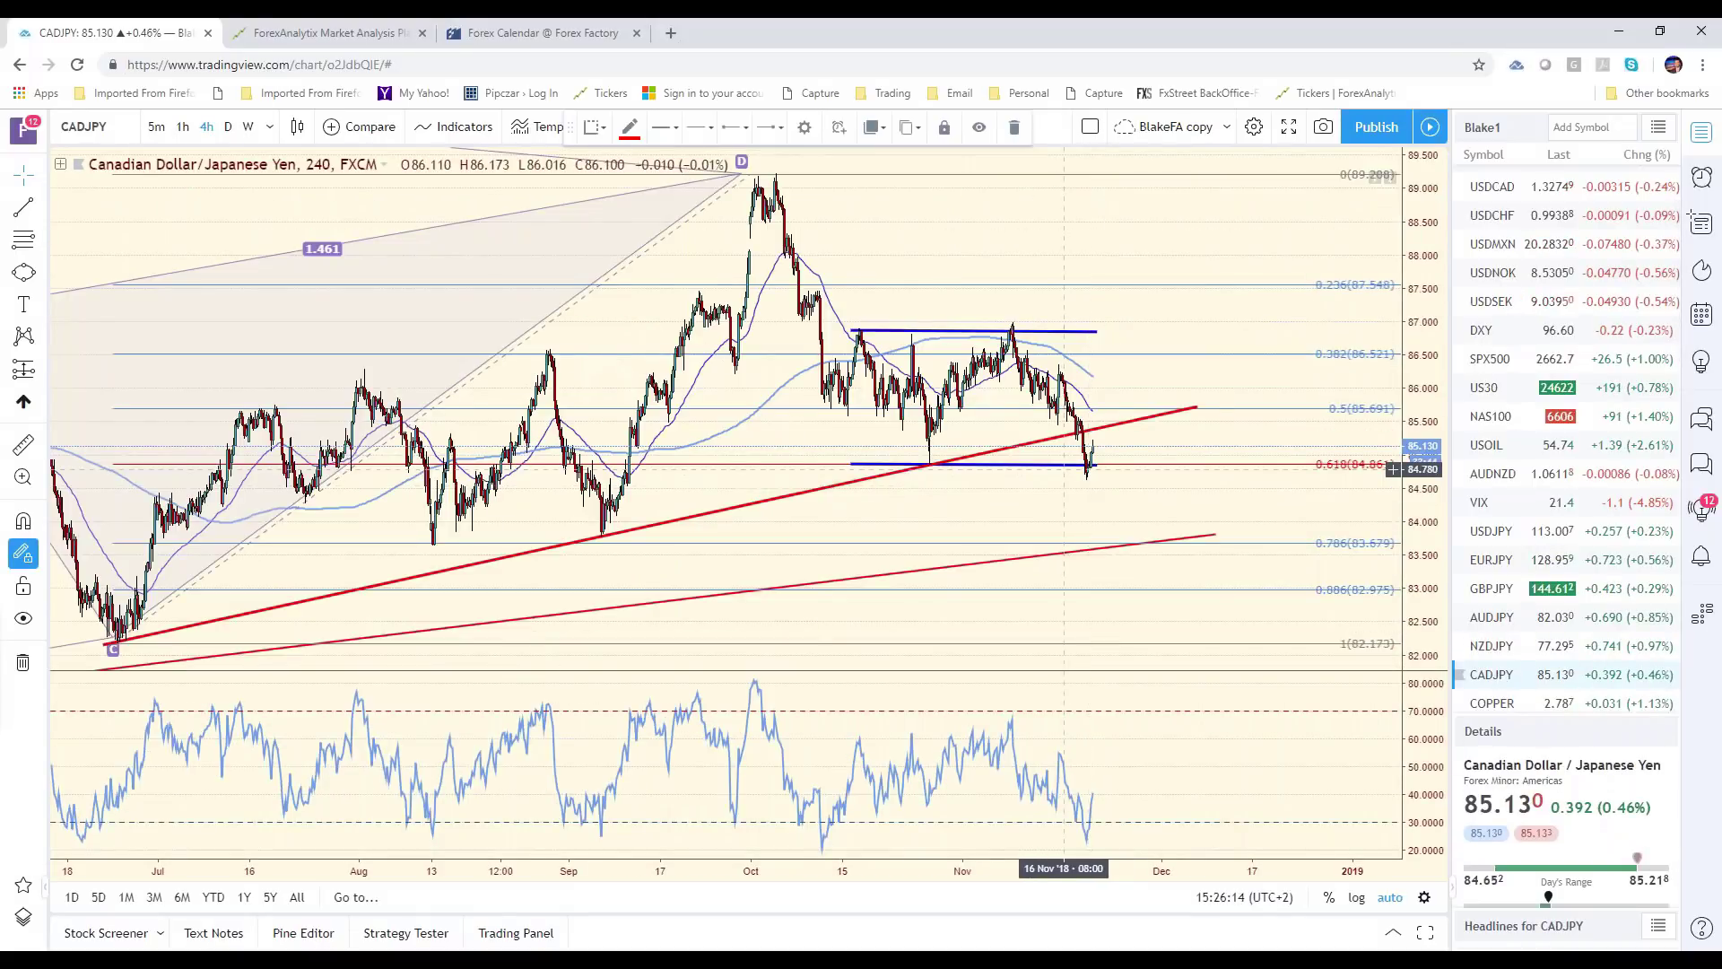
click(228, 126)
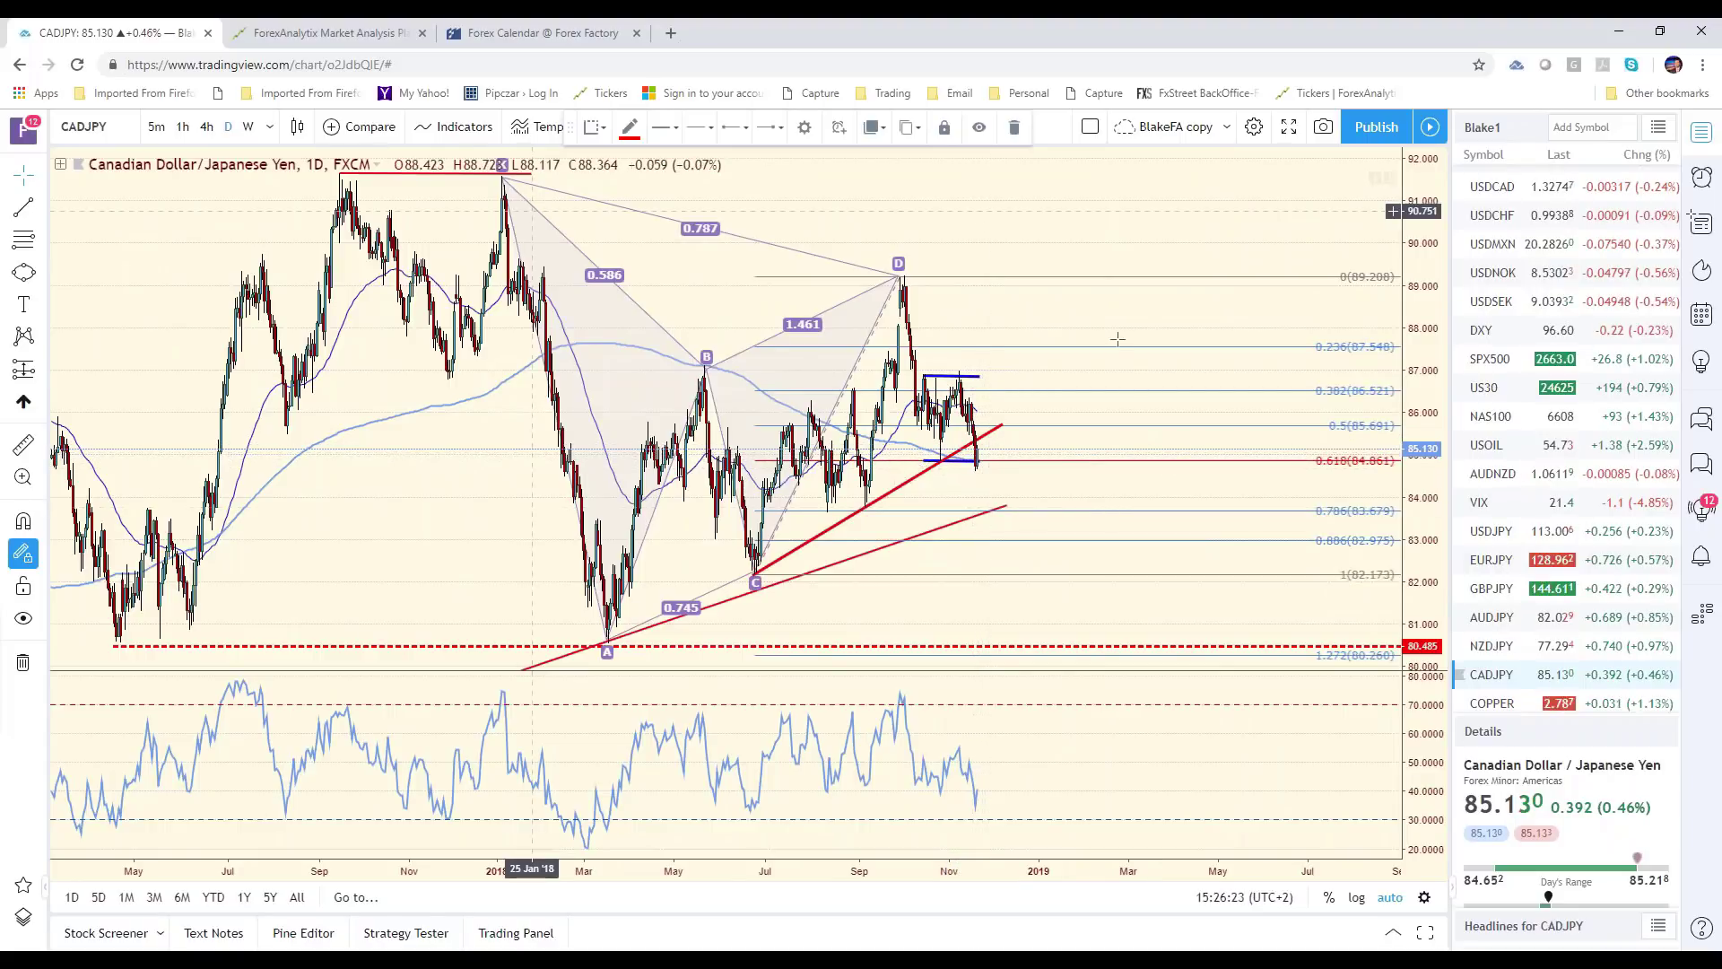
click(1530, 537)
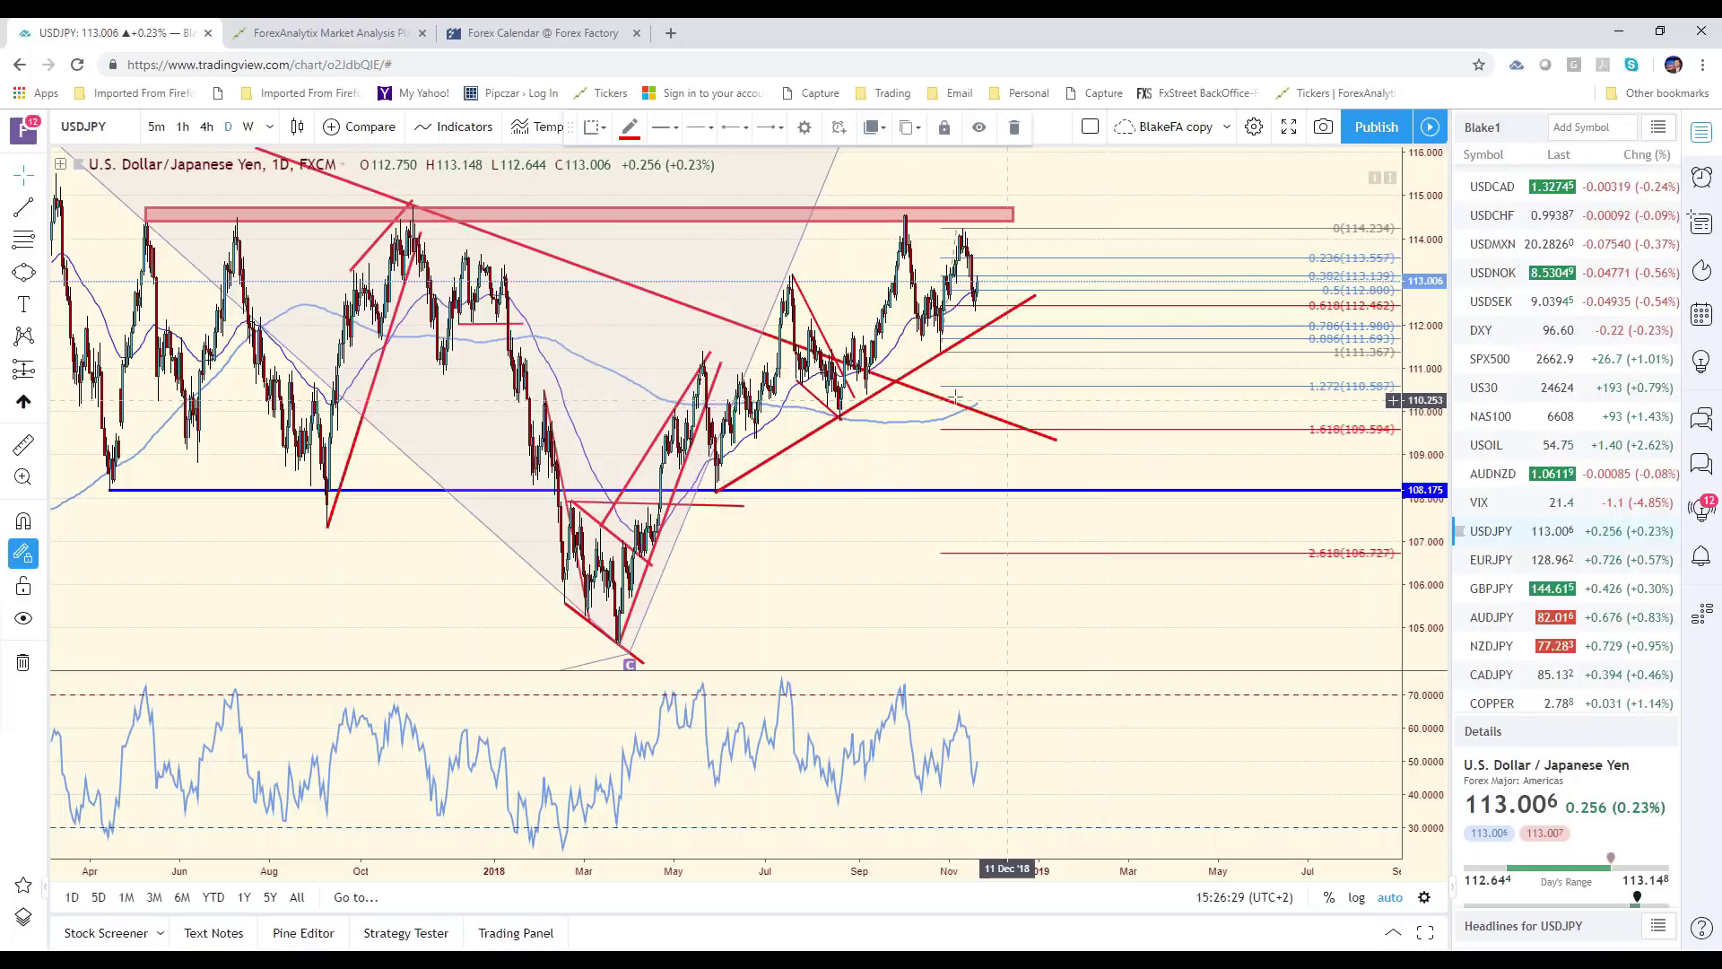
- Switch USDJPY to the 4-hour timeframe and pan to slightly earlier bars
click(208, 128)
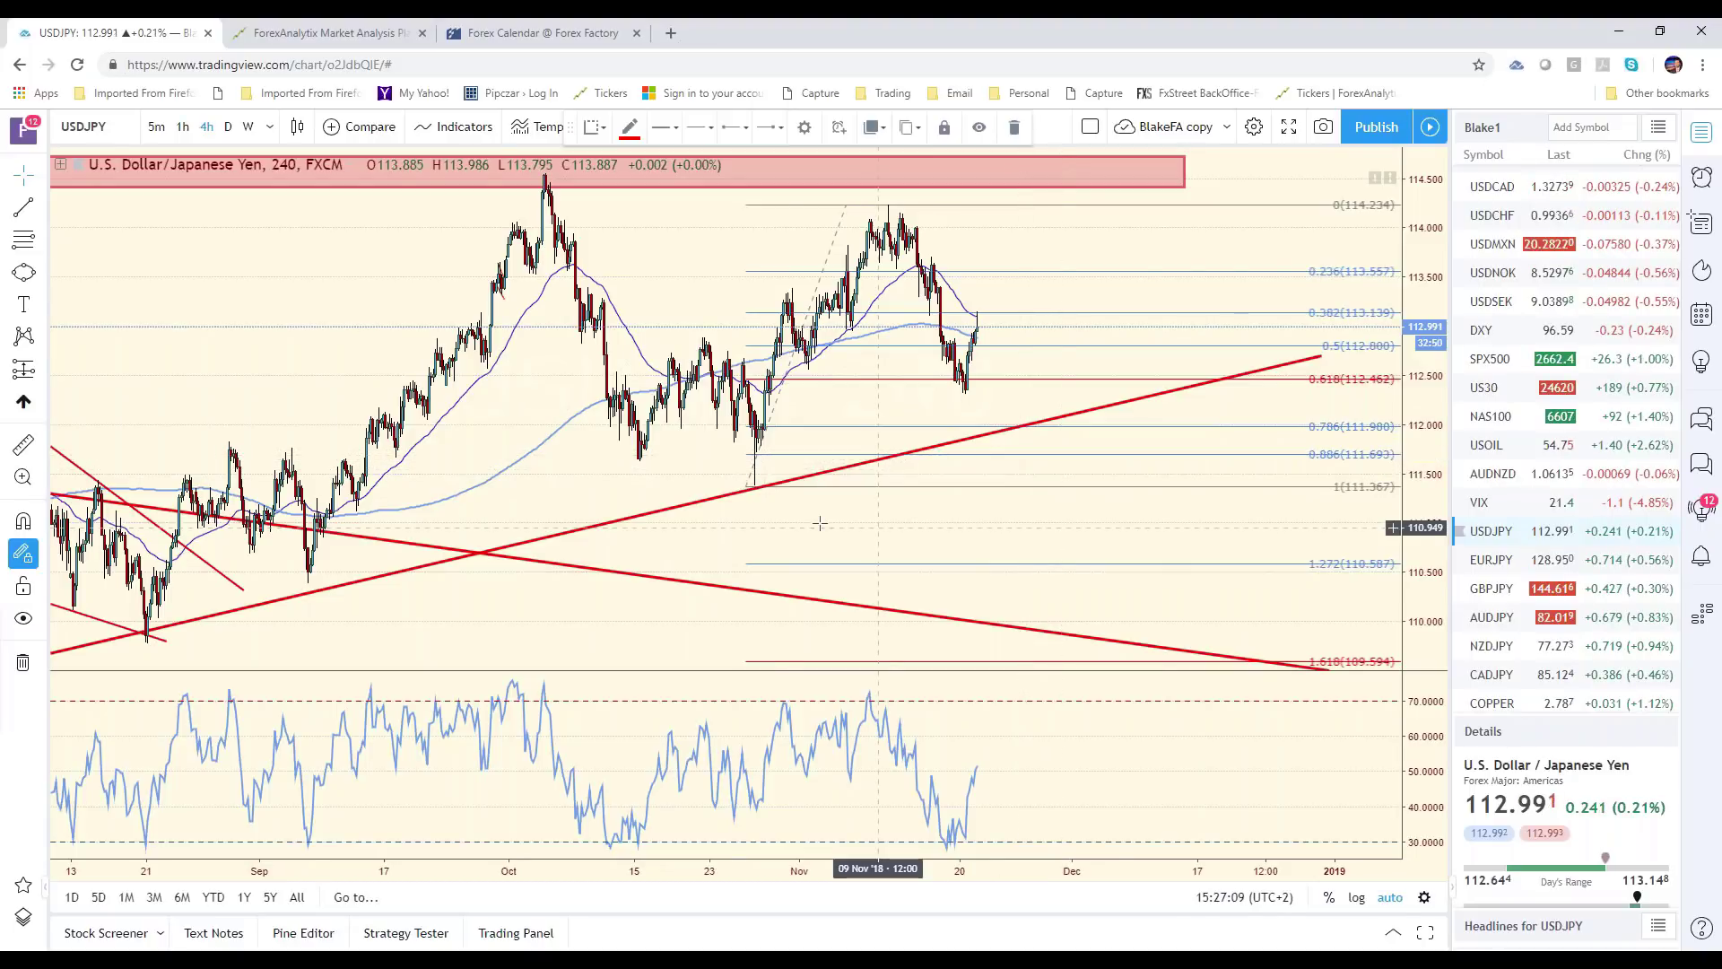
drag(959, 523, 1161, 535)
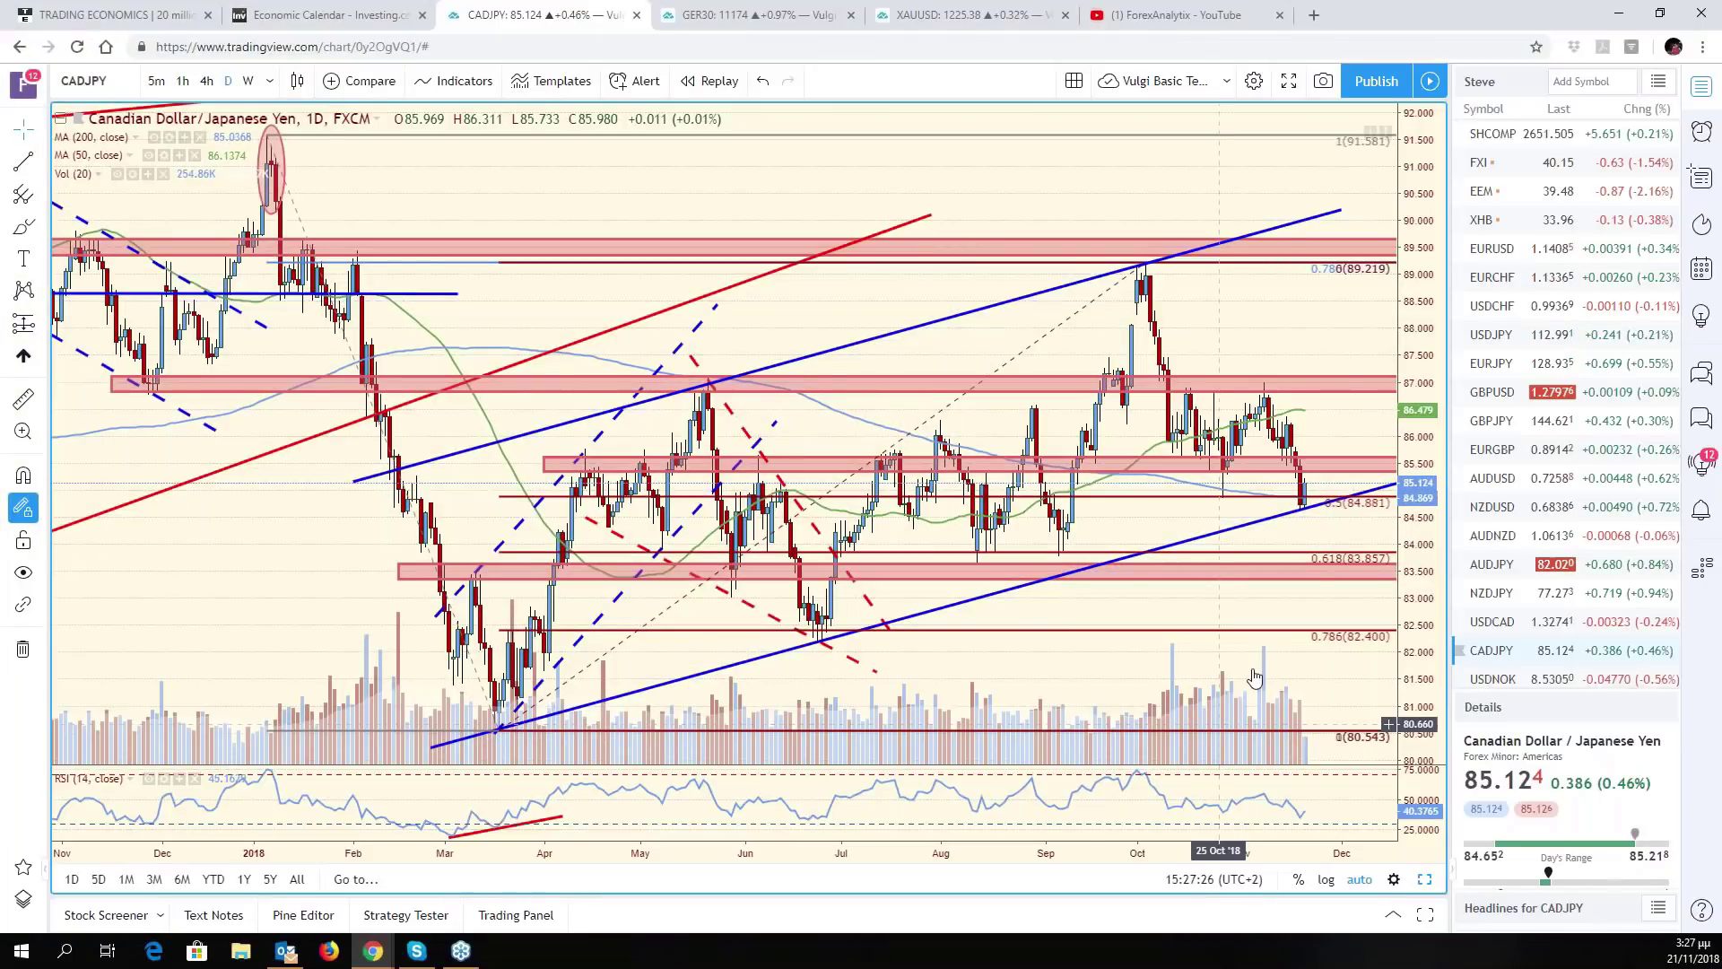
- Pan the CADJPY daily chart to its latest bars and back to 2018, then load USDNOK
drag(1291, 585, 1130, 601)
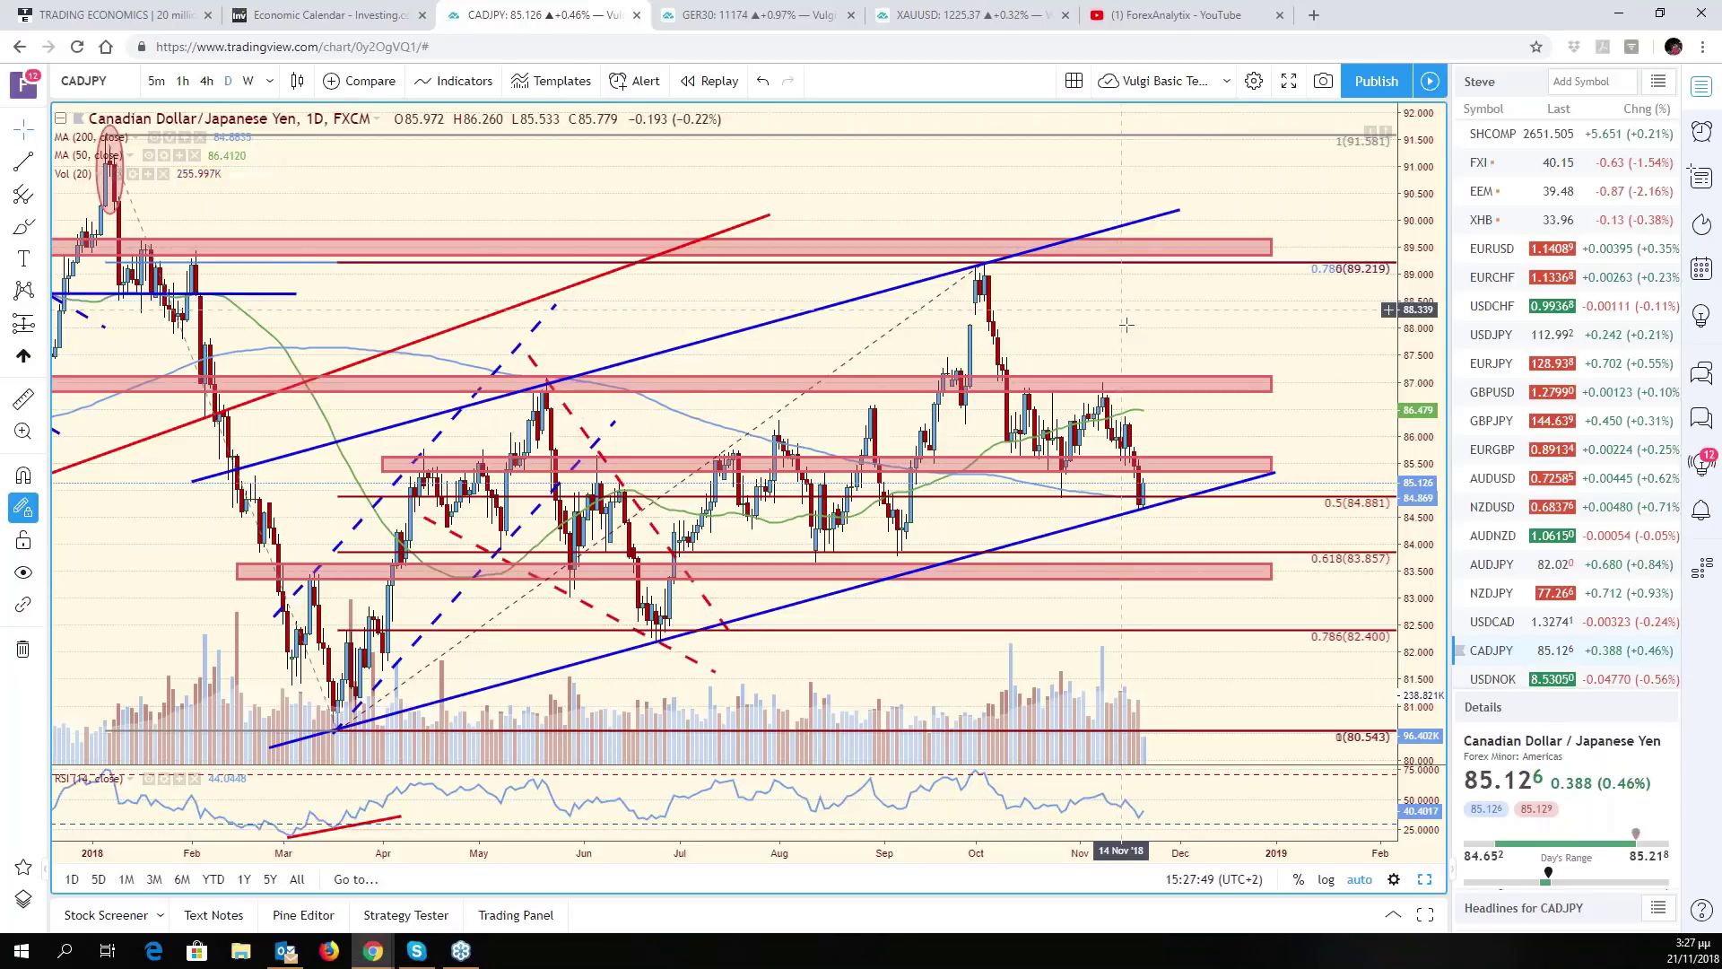
drag(1127, 325, 1320, 319)
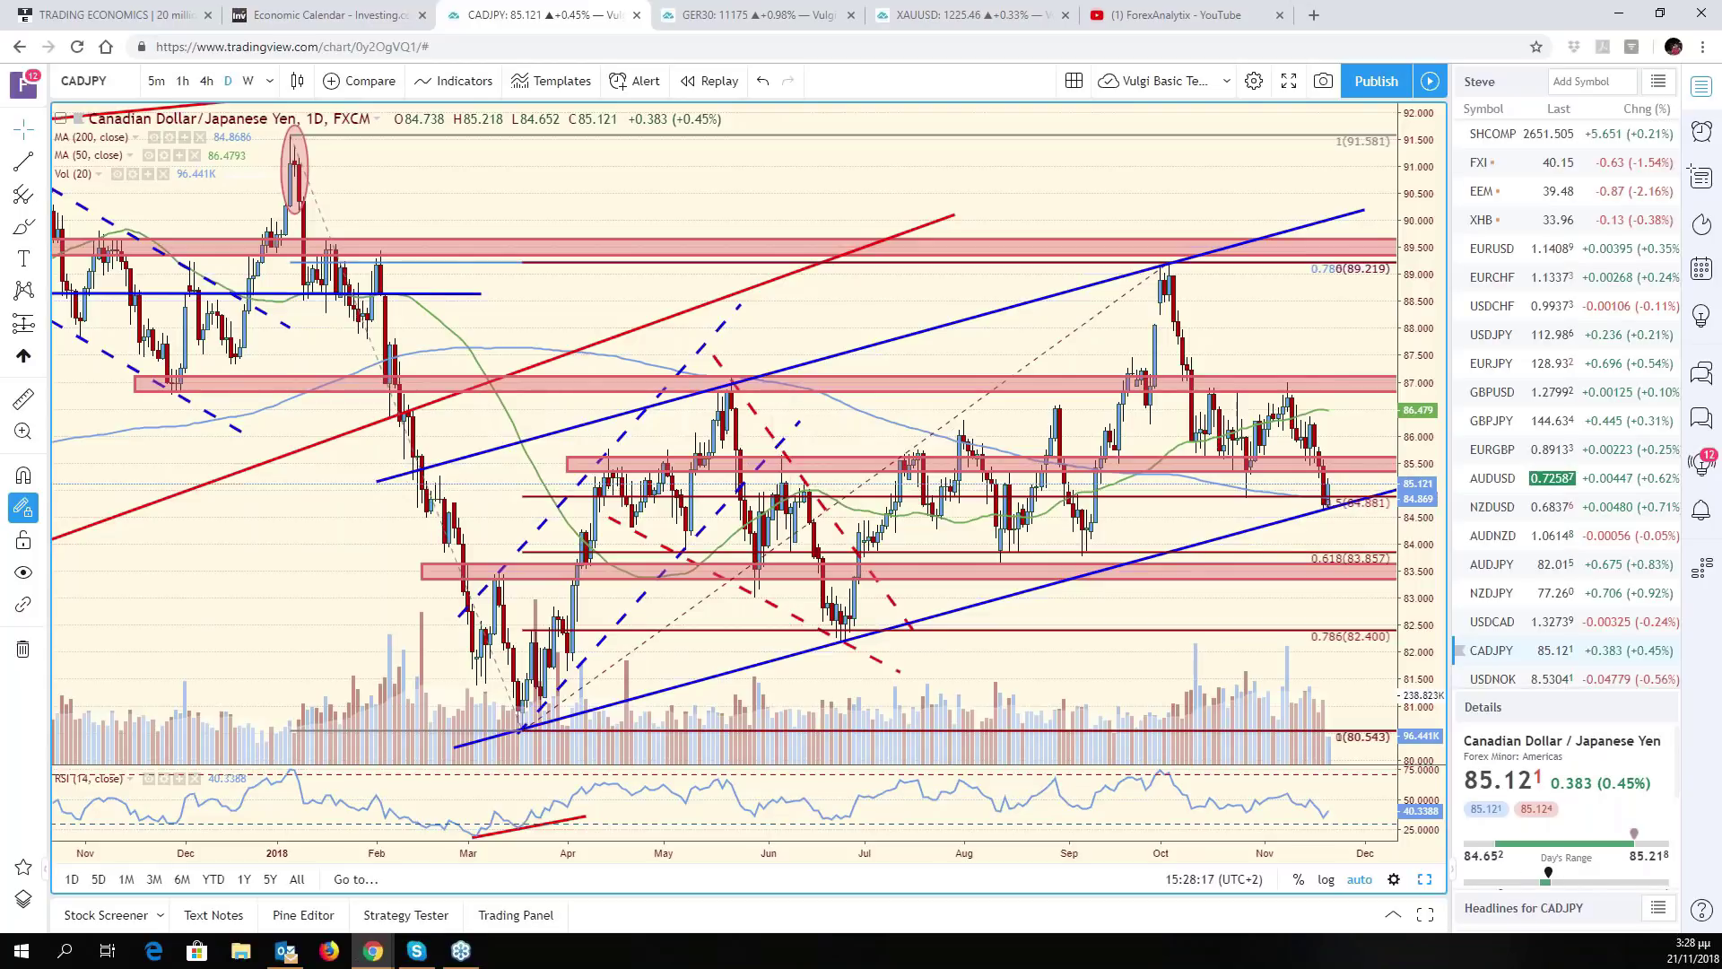
click(1507, 682)
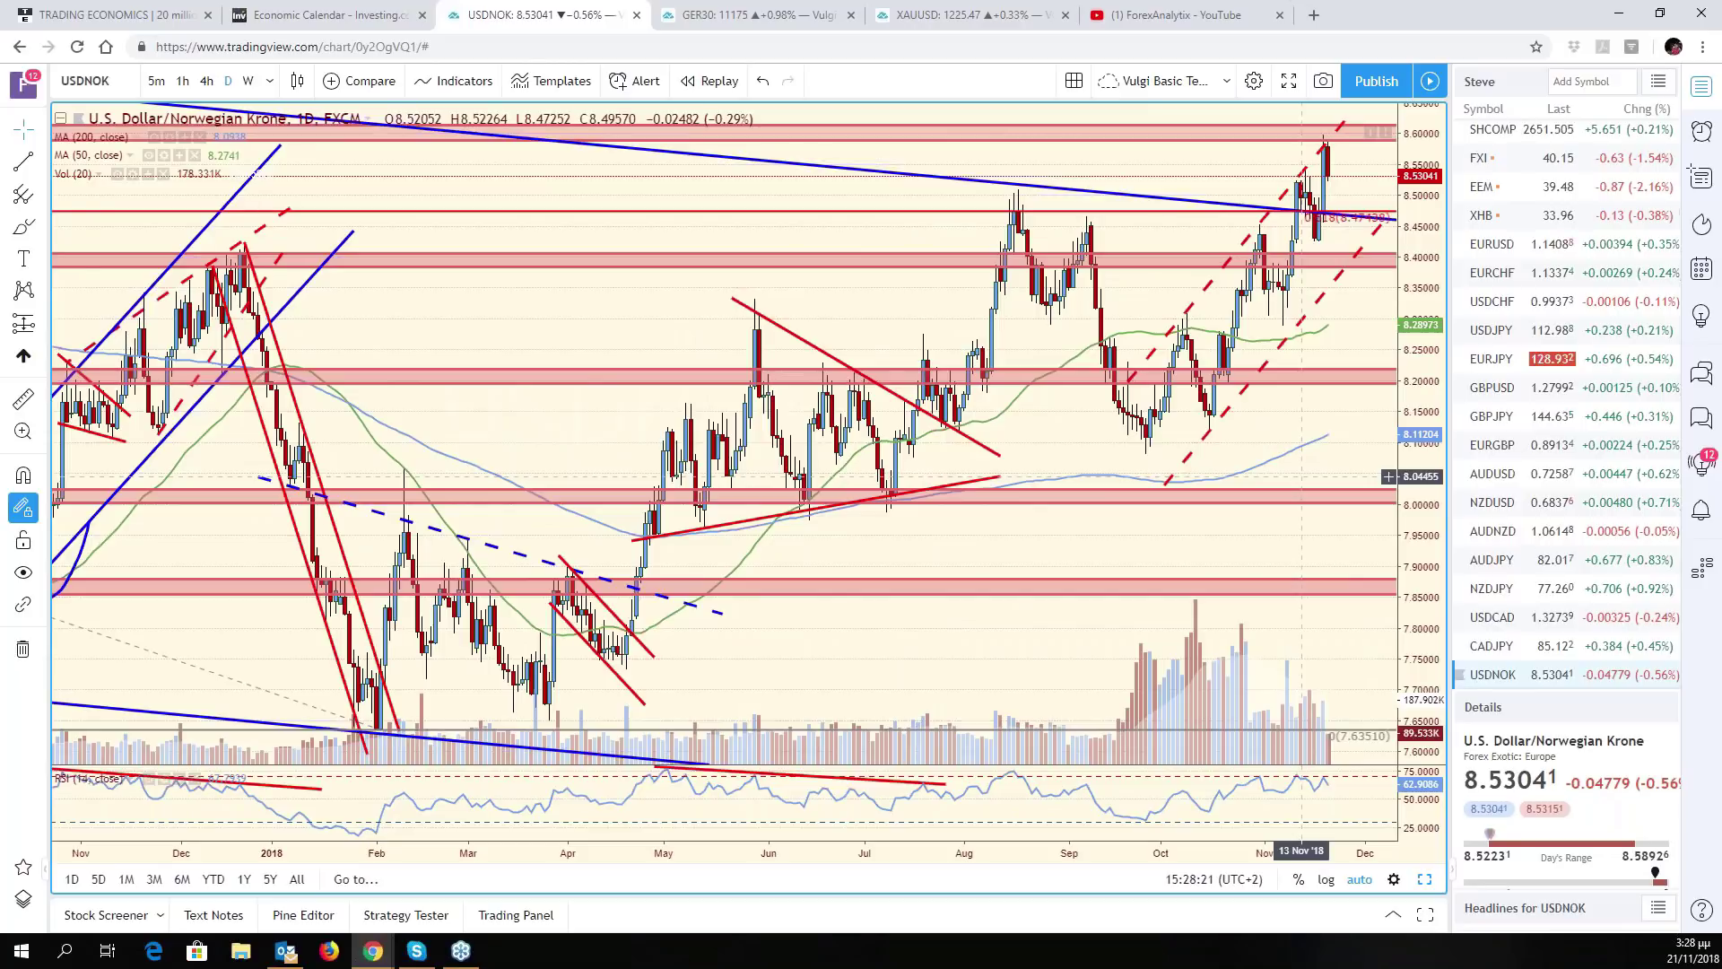
- Restore the six-chart grid and replace USDJPY in the bottom-right pane with DXY
click(1432, 894)
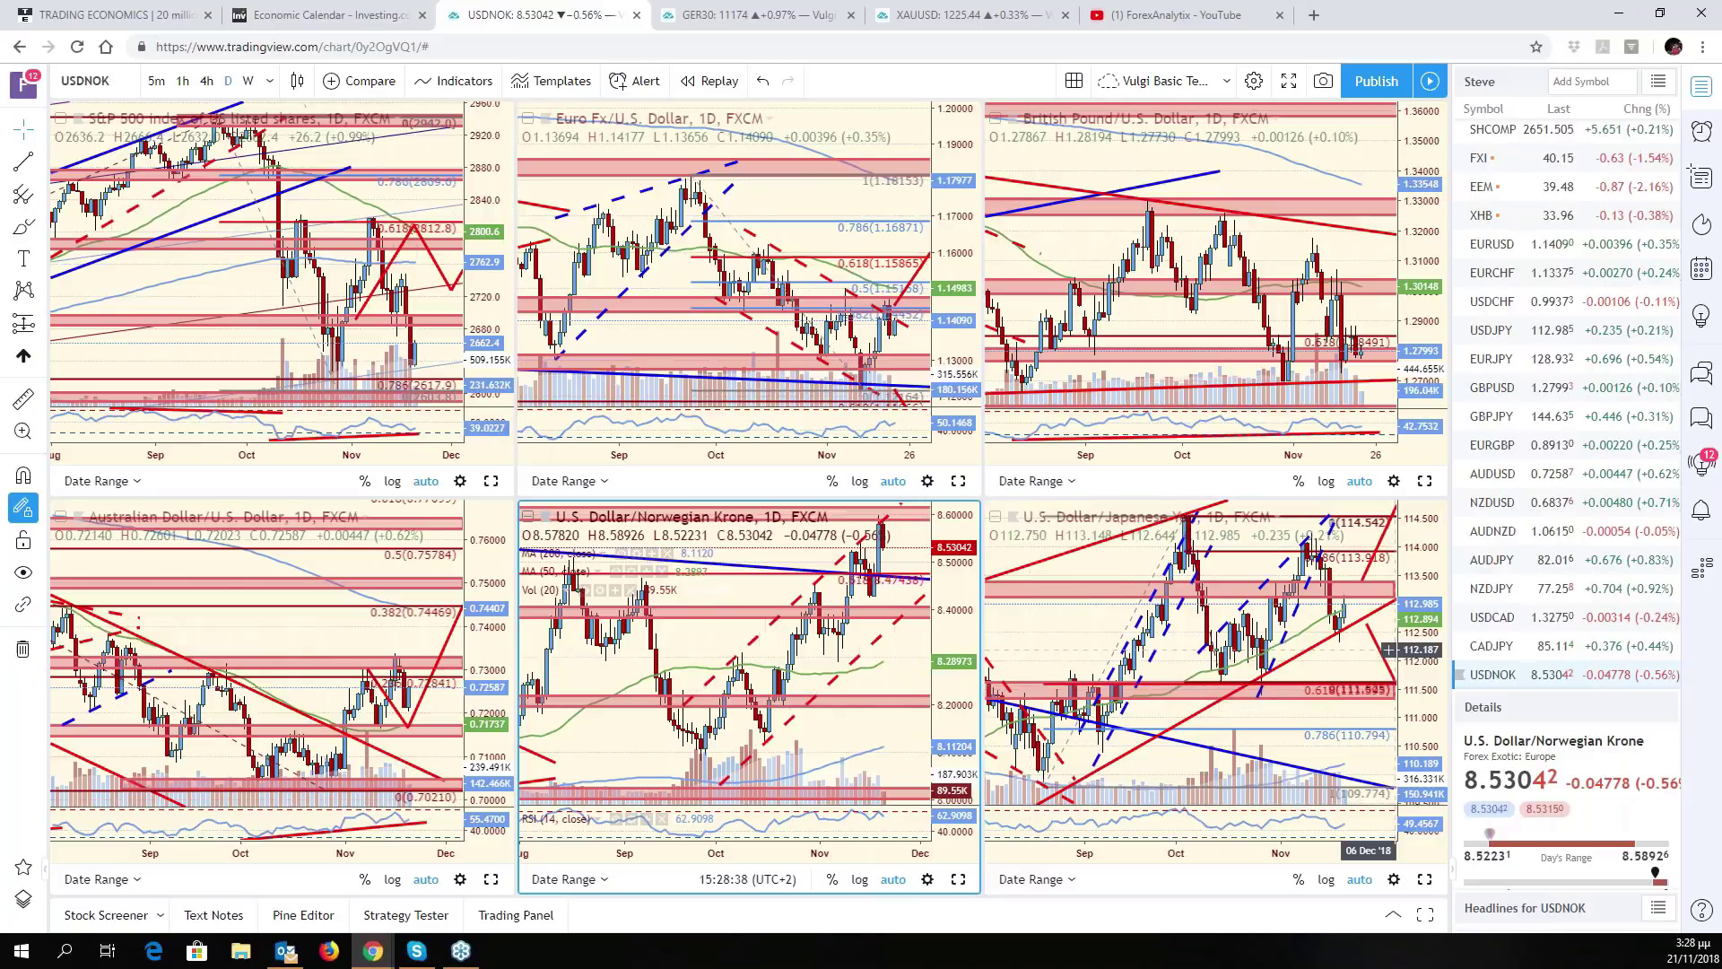
click(1323, 658)
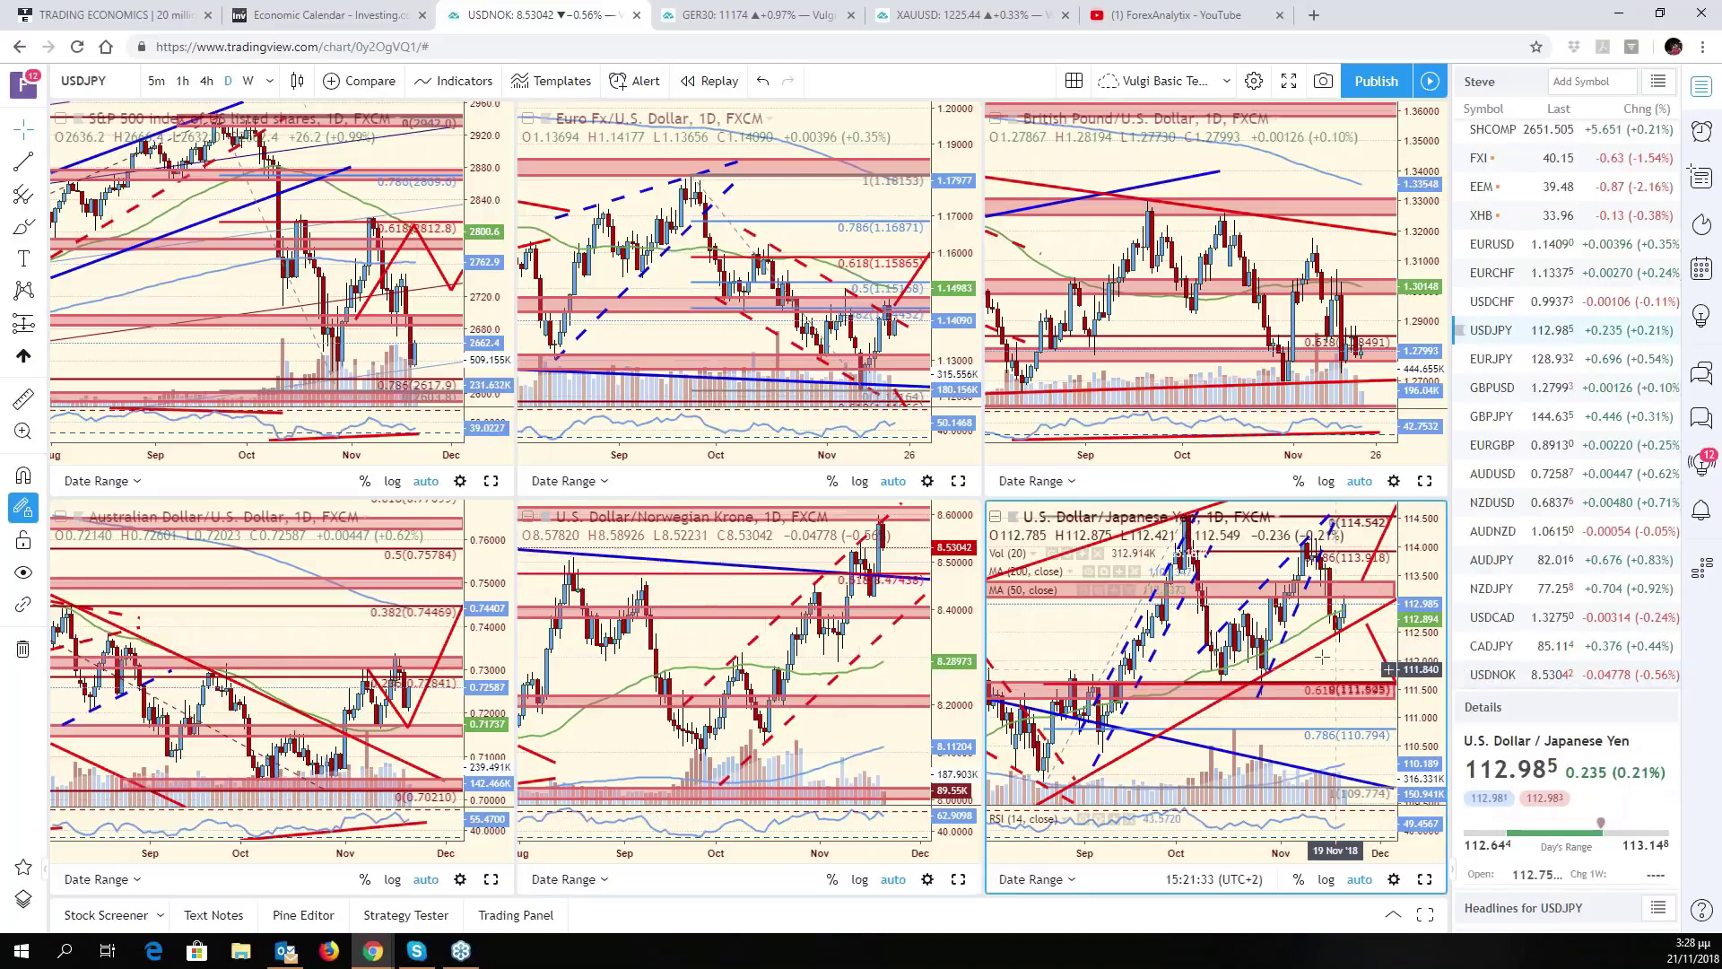
text(DX)
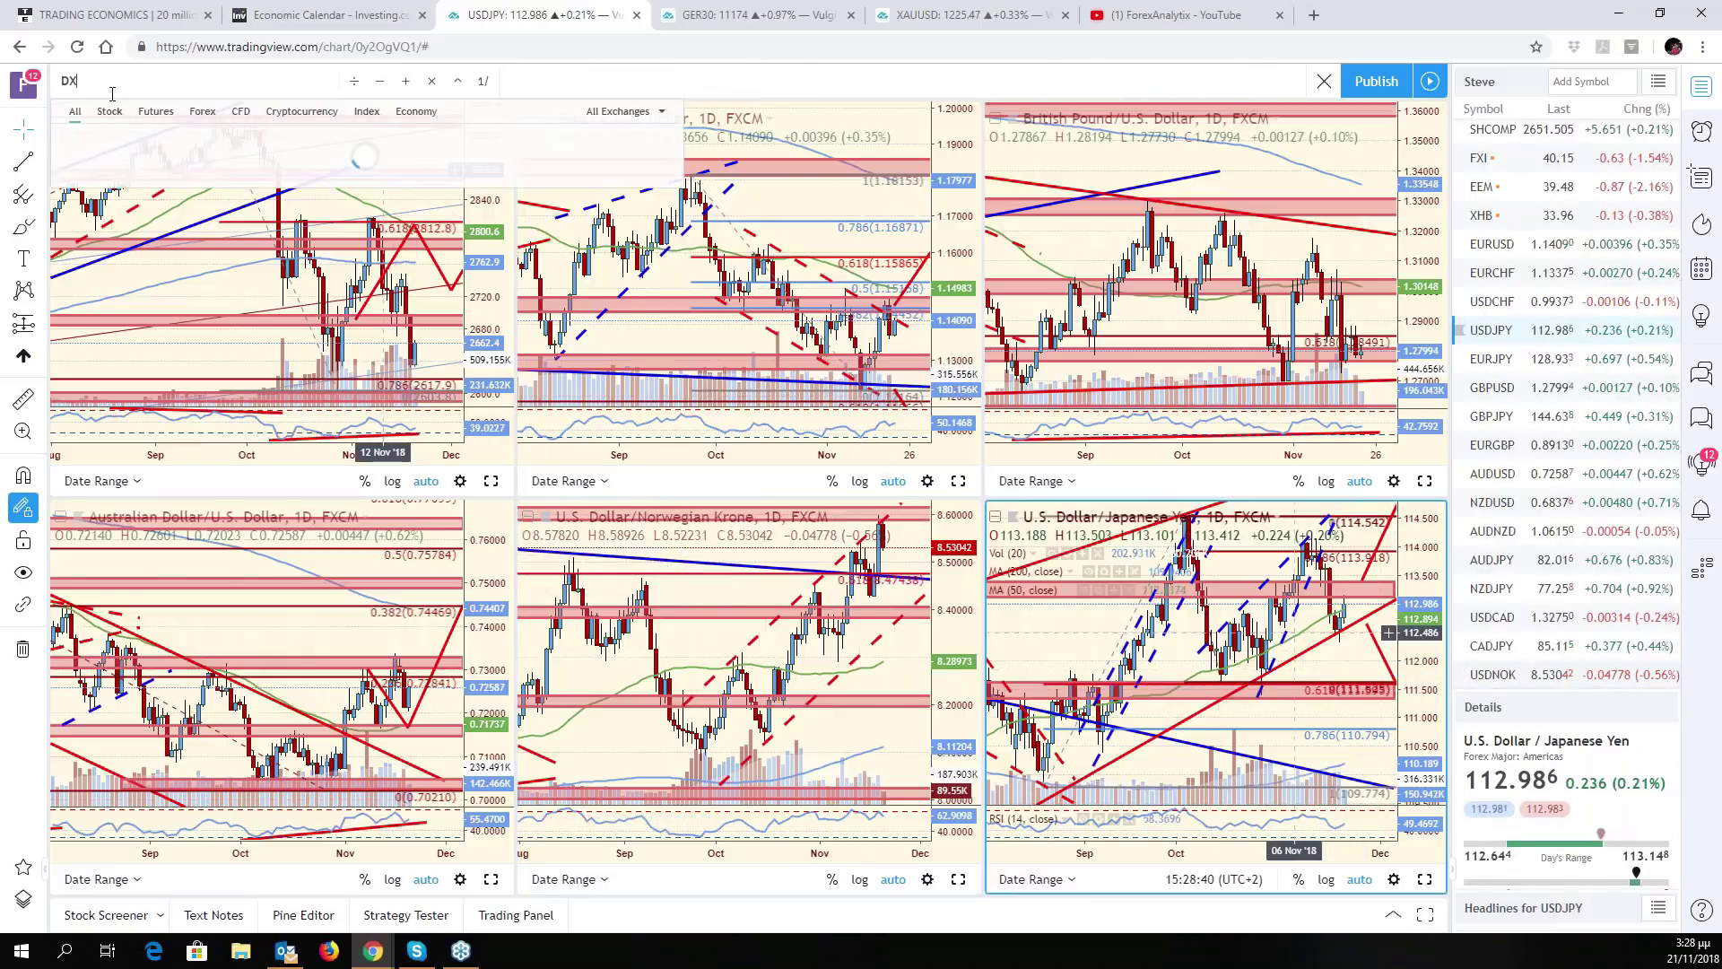
text(Y)
key(Return)
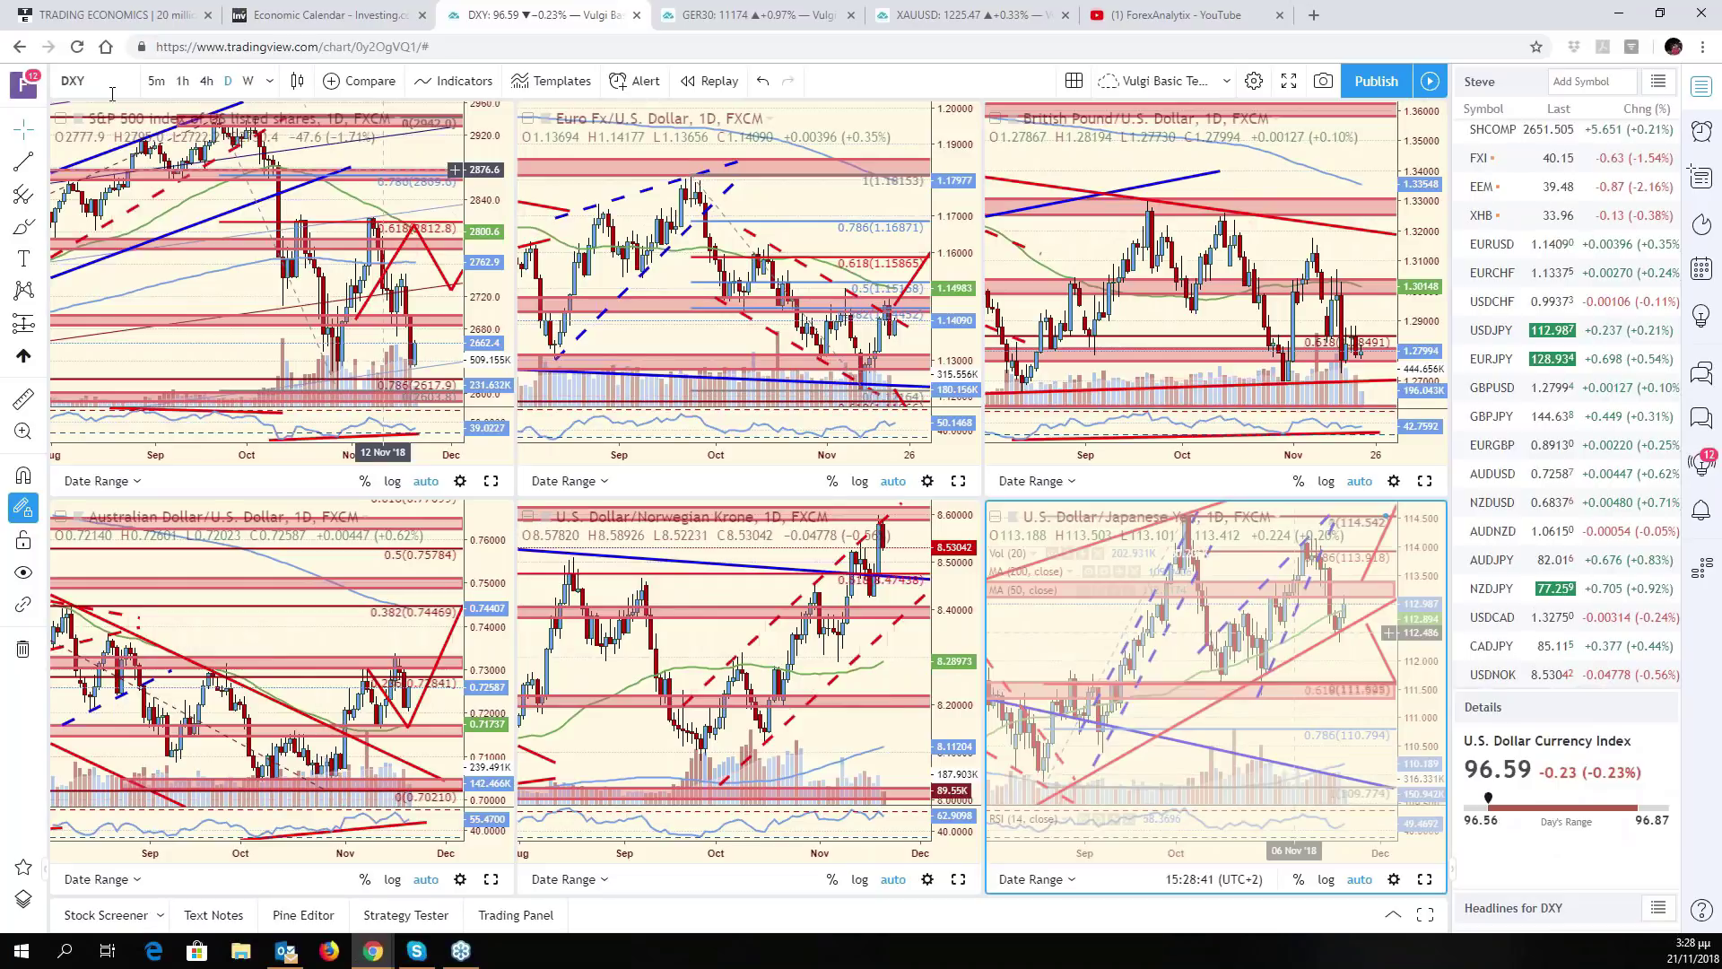
- Maximize the DXY pane, compress its price scale, and zoom and pan back to late 2017
click(1427, 879)
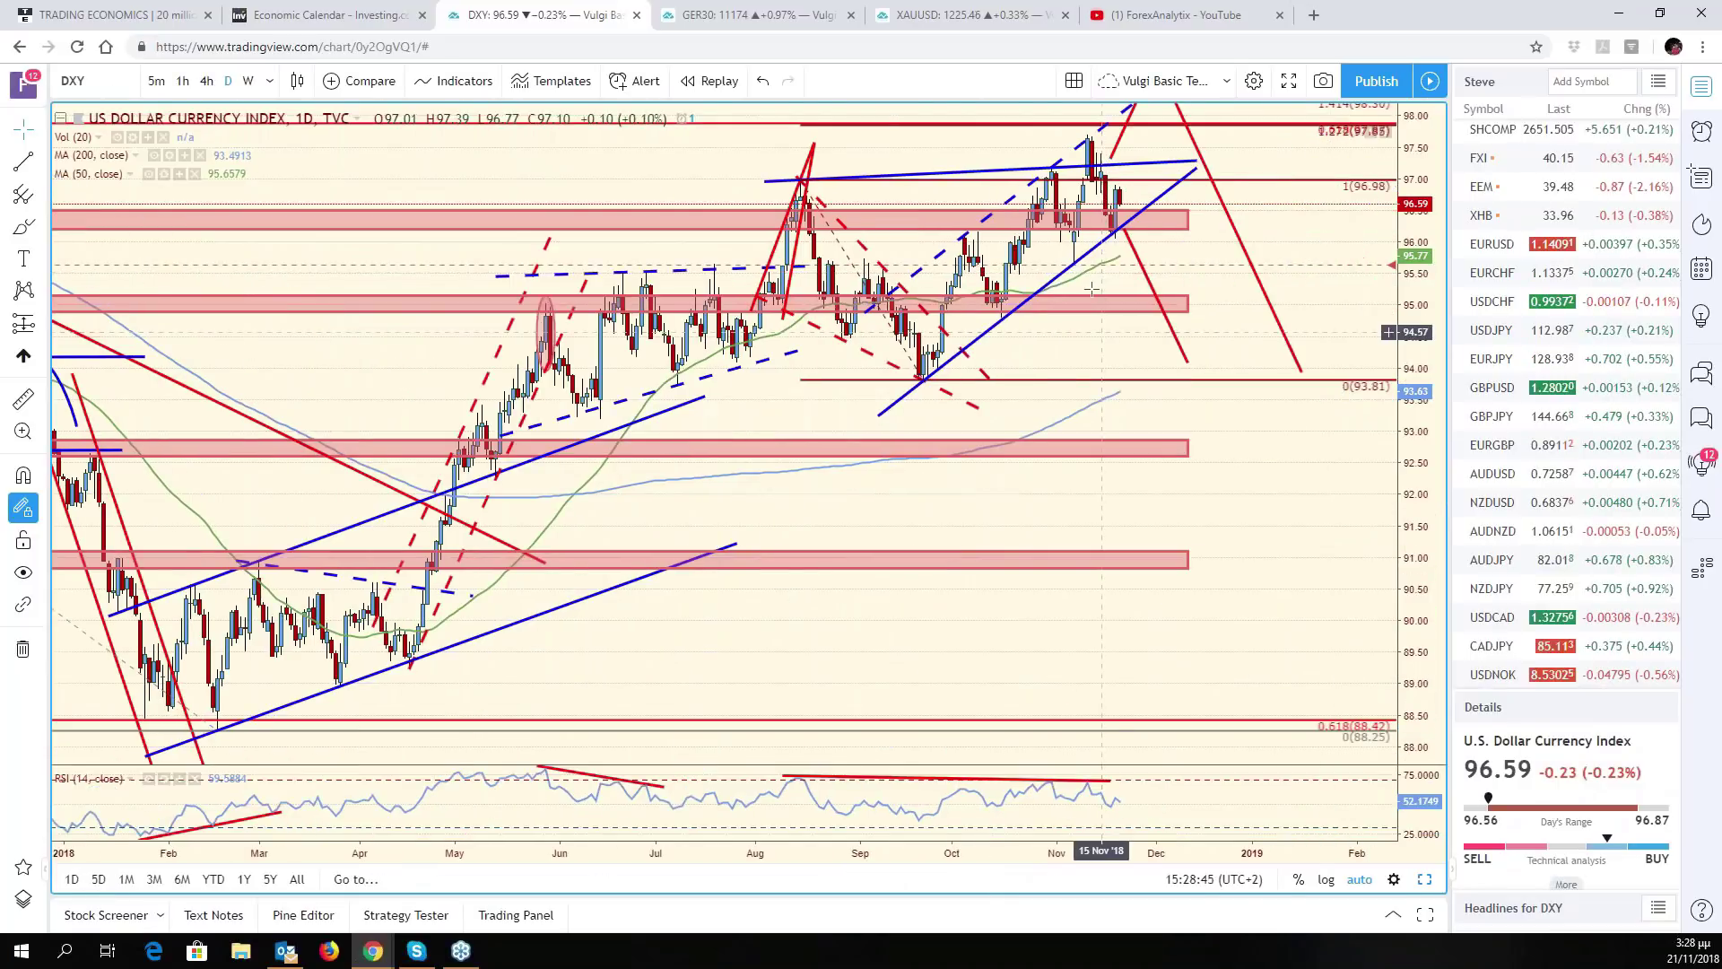
drag(1420, 166, 1420, 296)
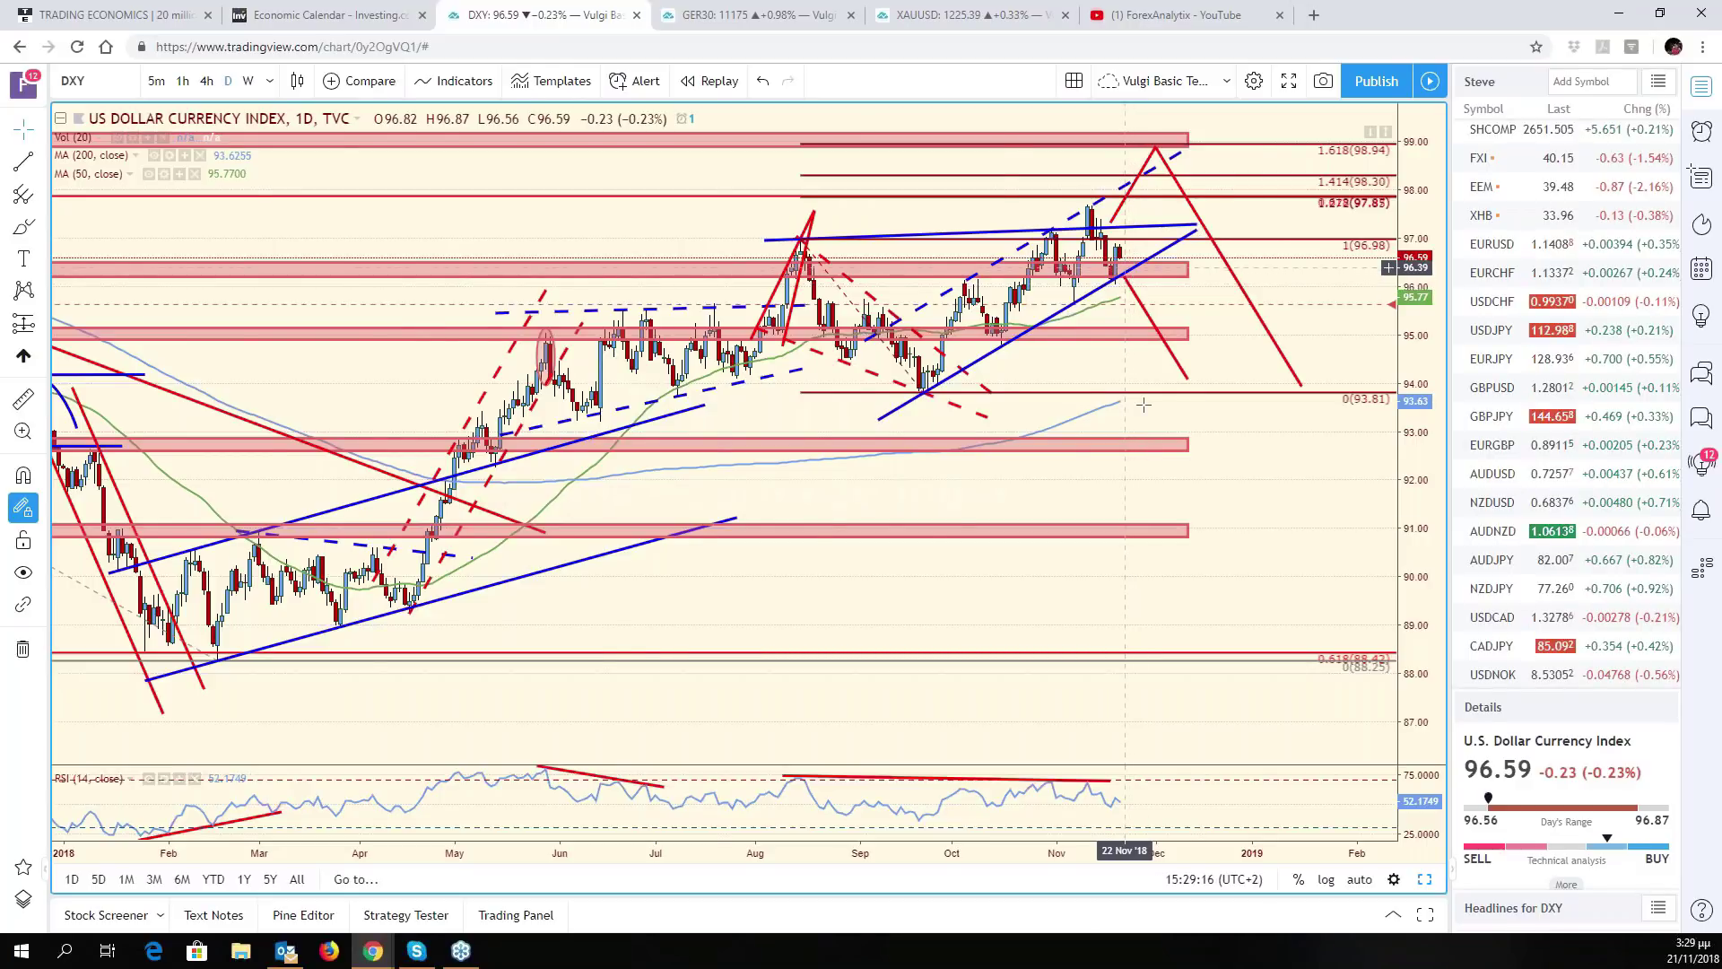
scroll(1144, 405, down, 3)
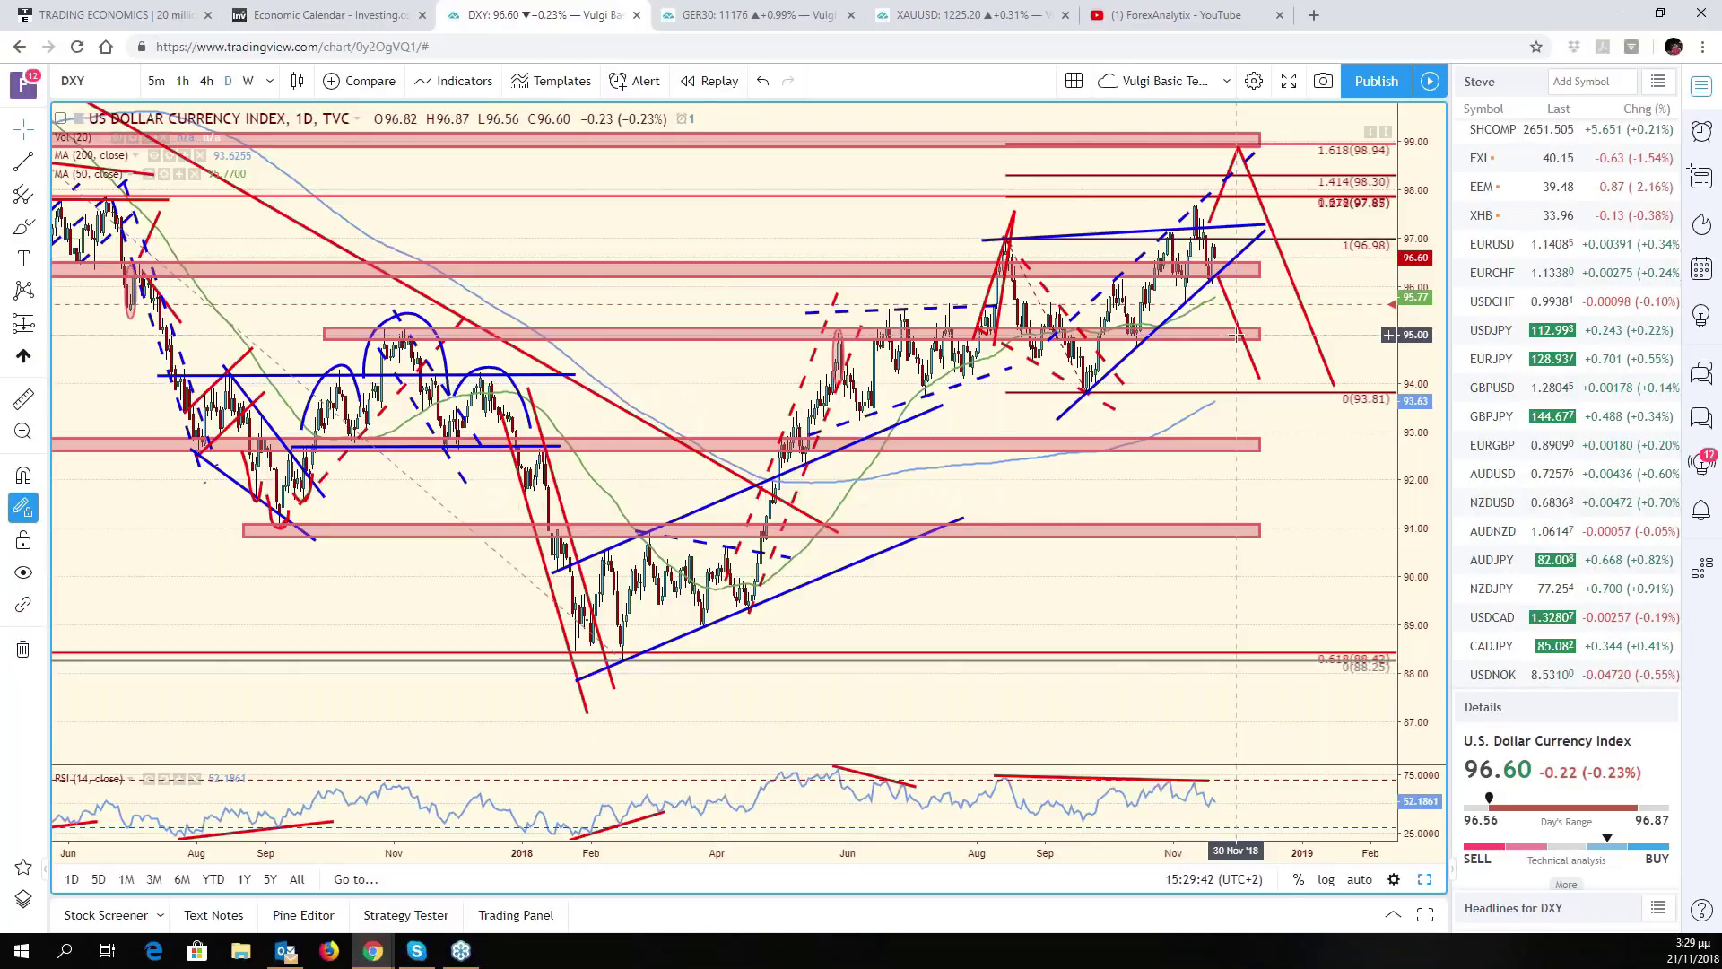
scroll(1077, 195, down, 3)
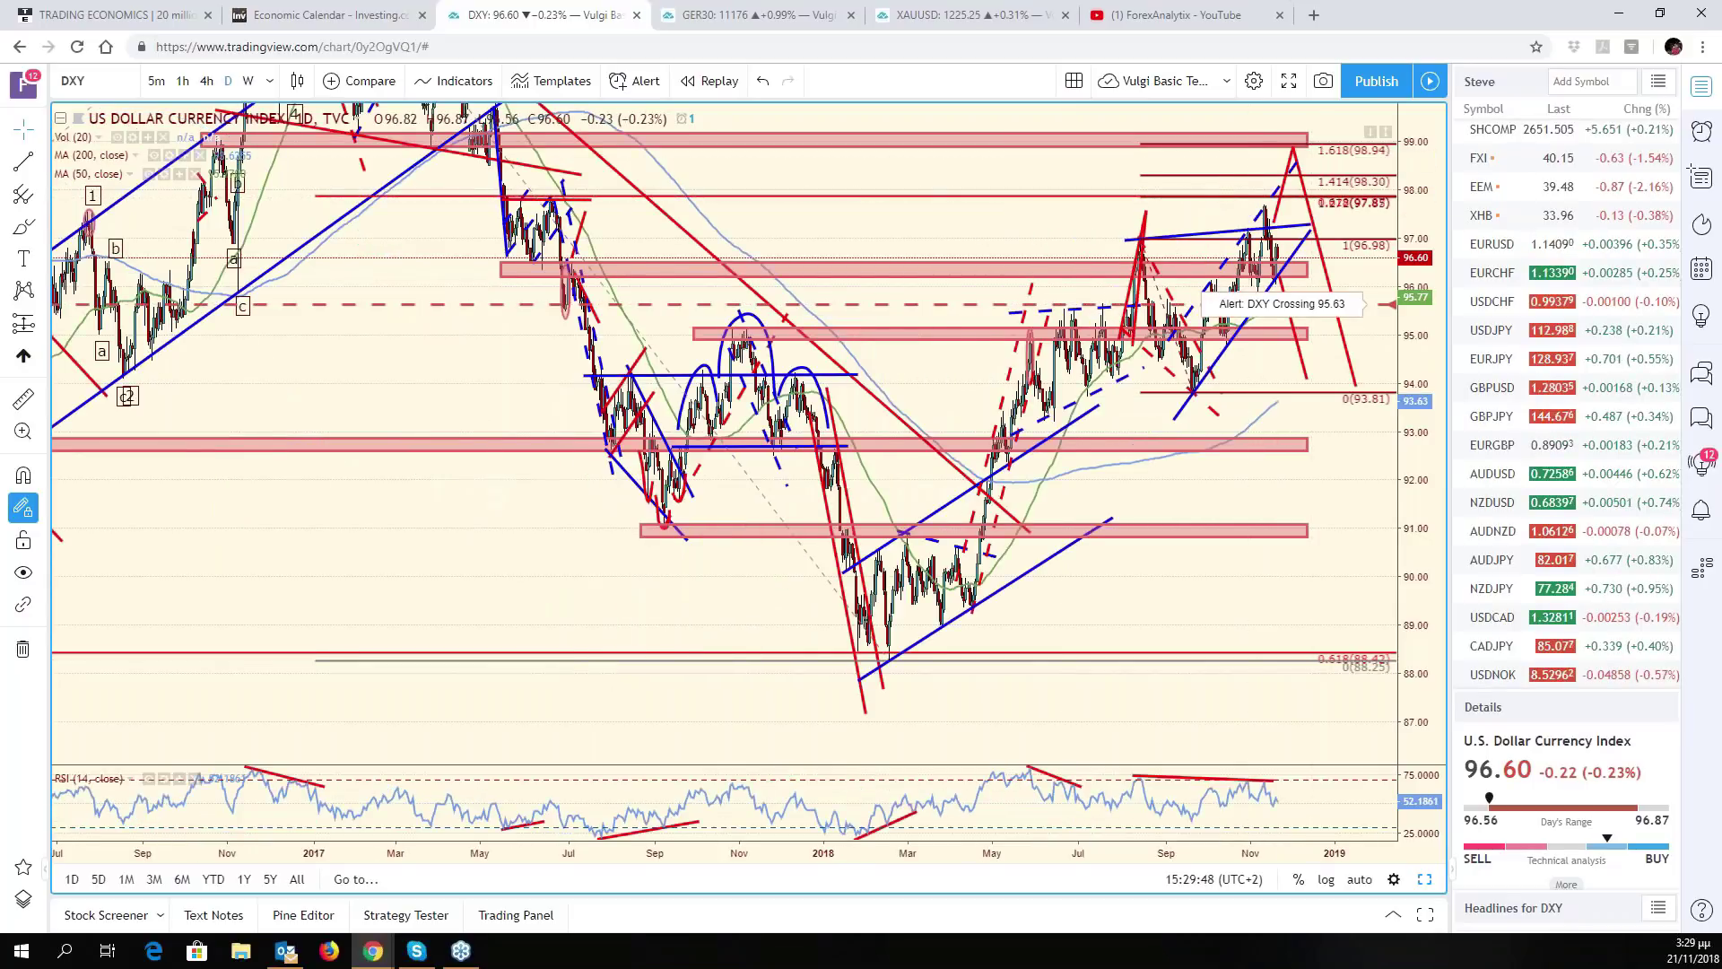
scroll(1369, 325, up, 3)
scroll(1369, 325, up, 1)
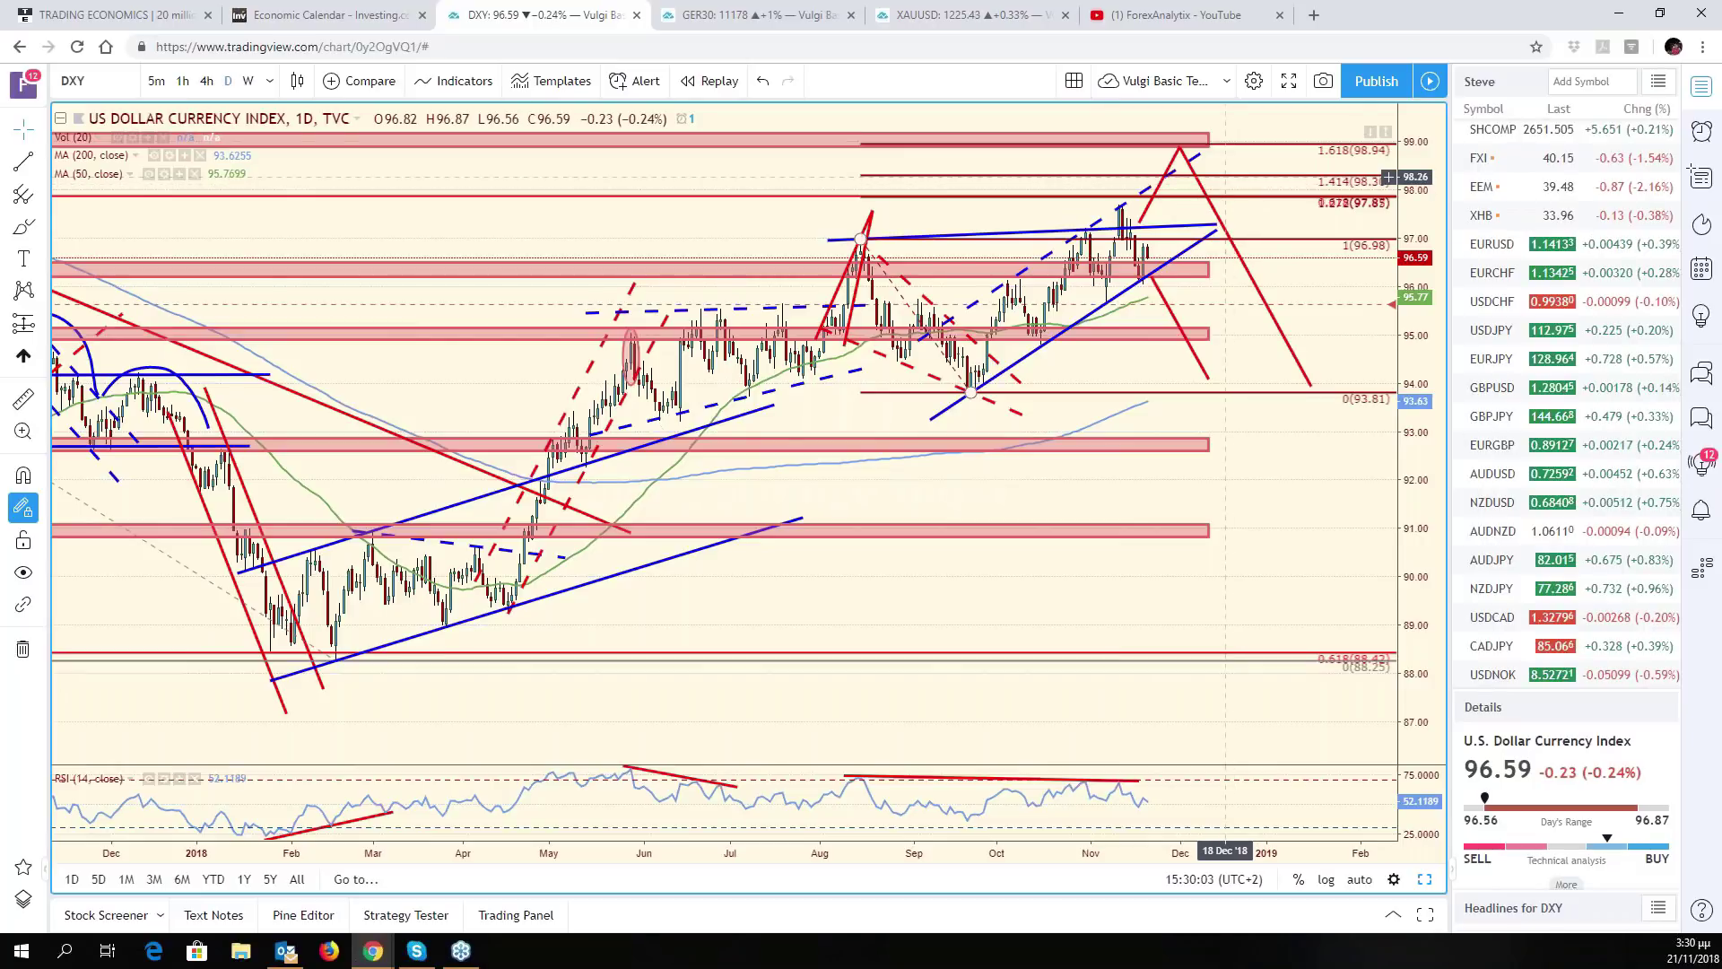
scroll(1218, 405, up, 1)
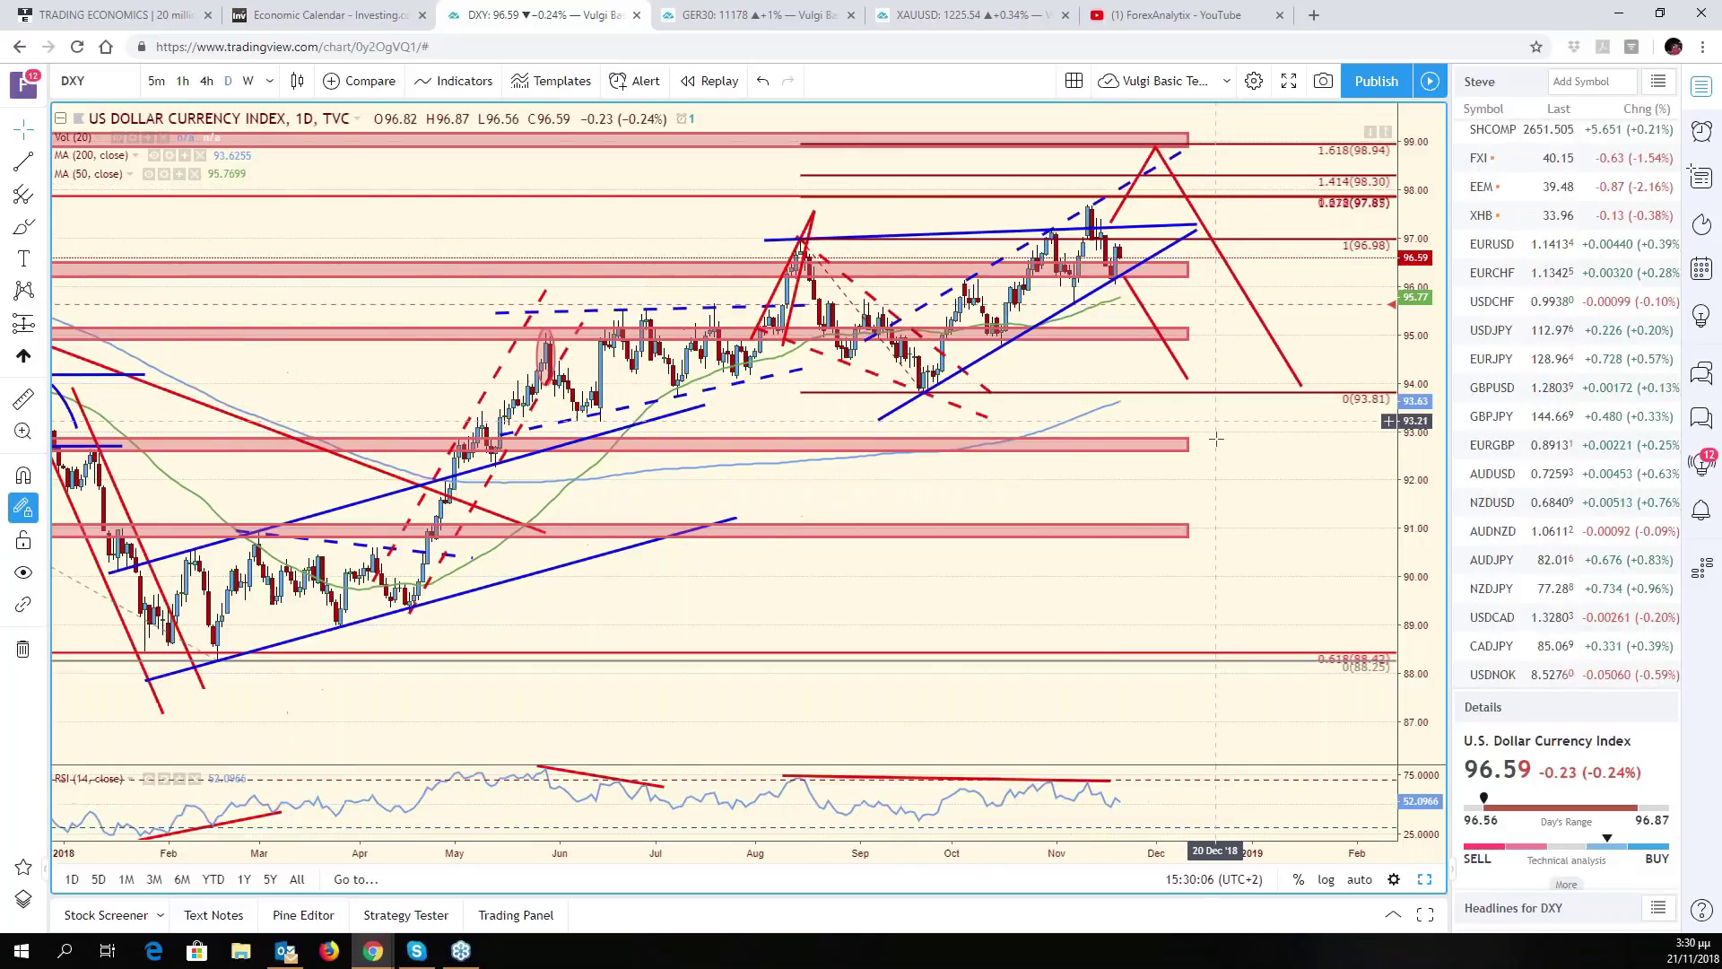
drag(1242, 471, 1421, 549)
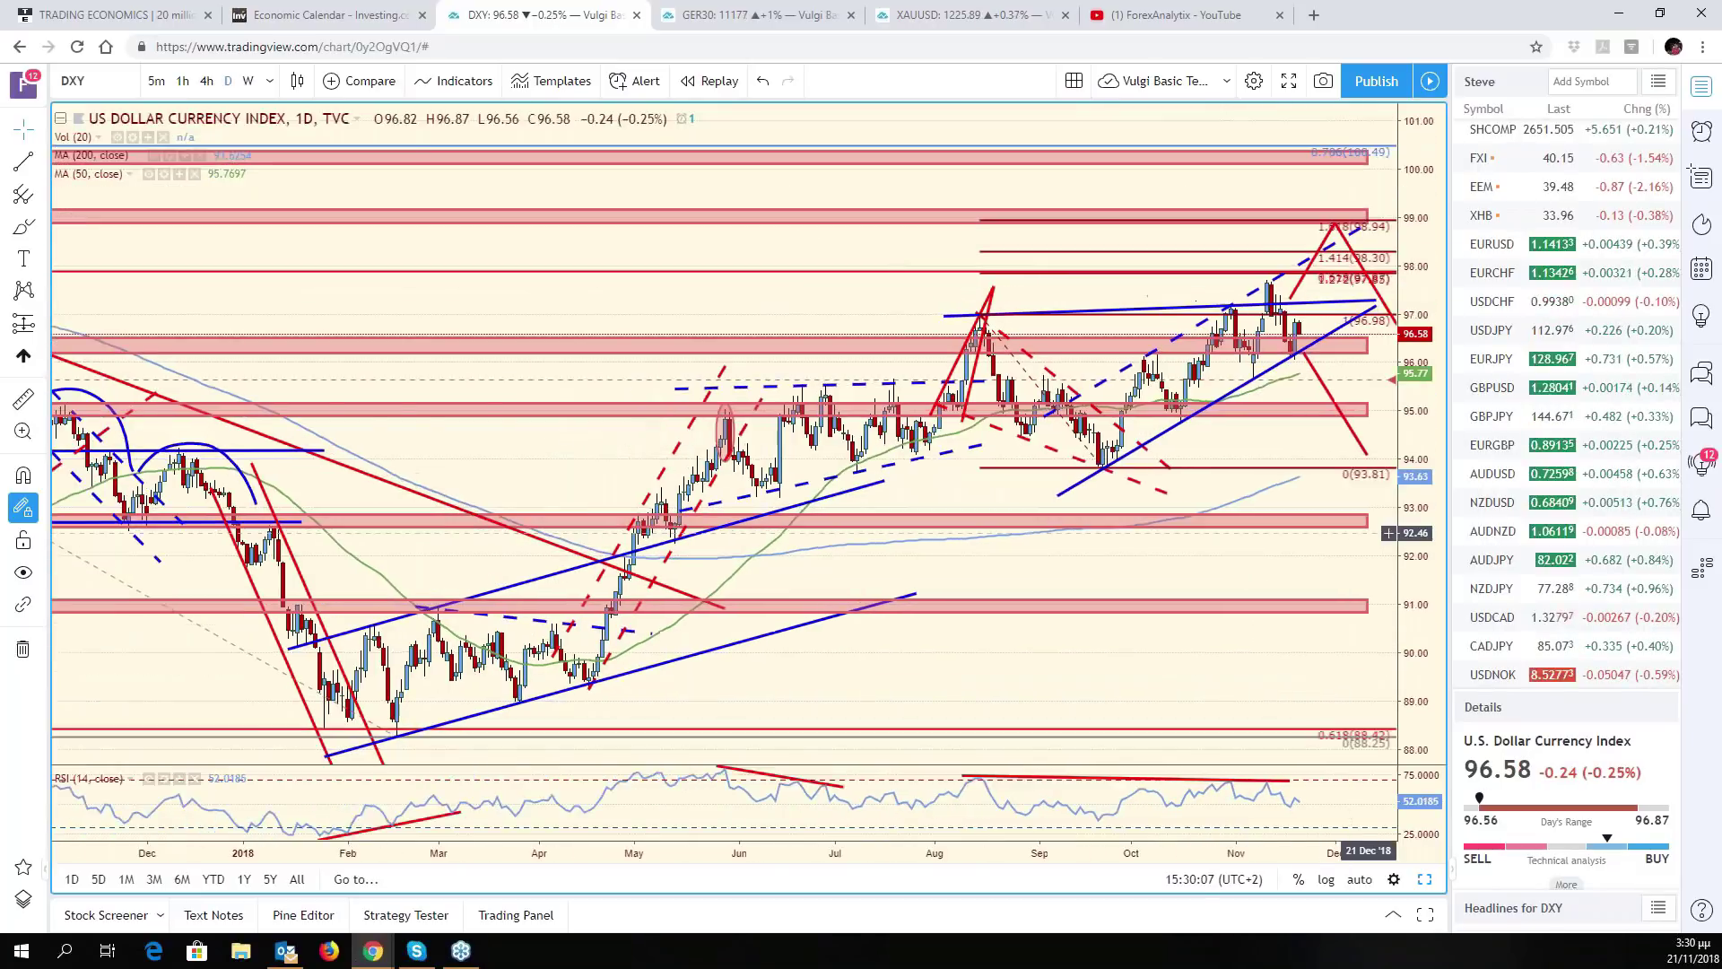
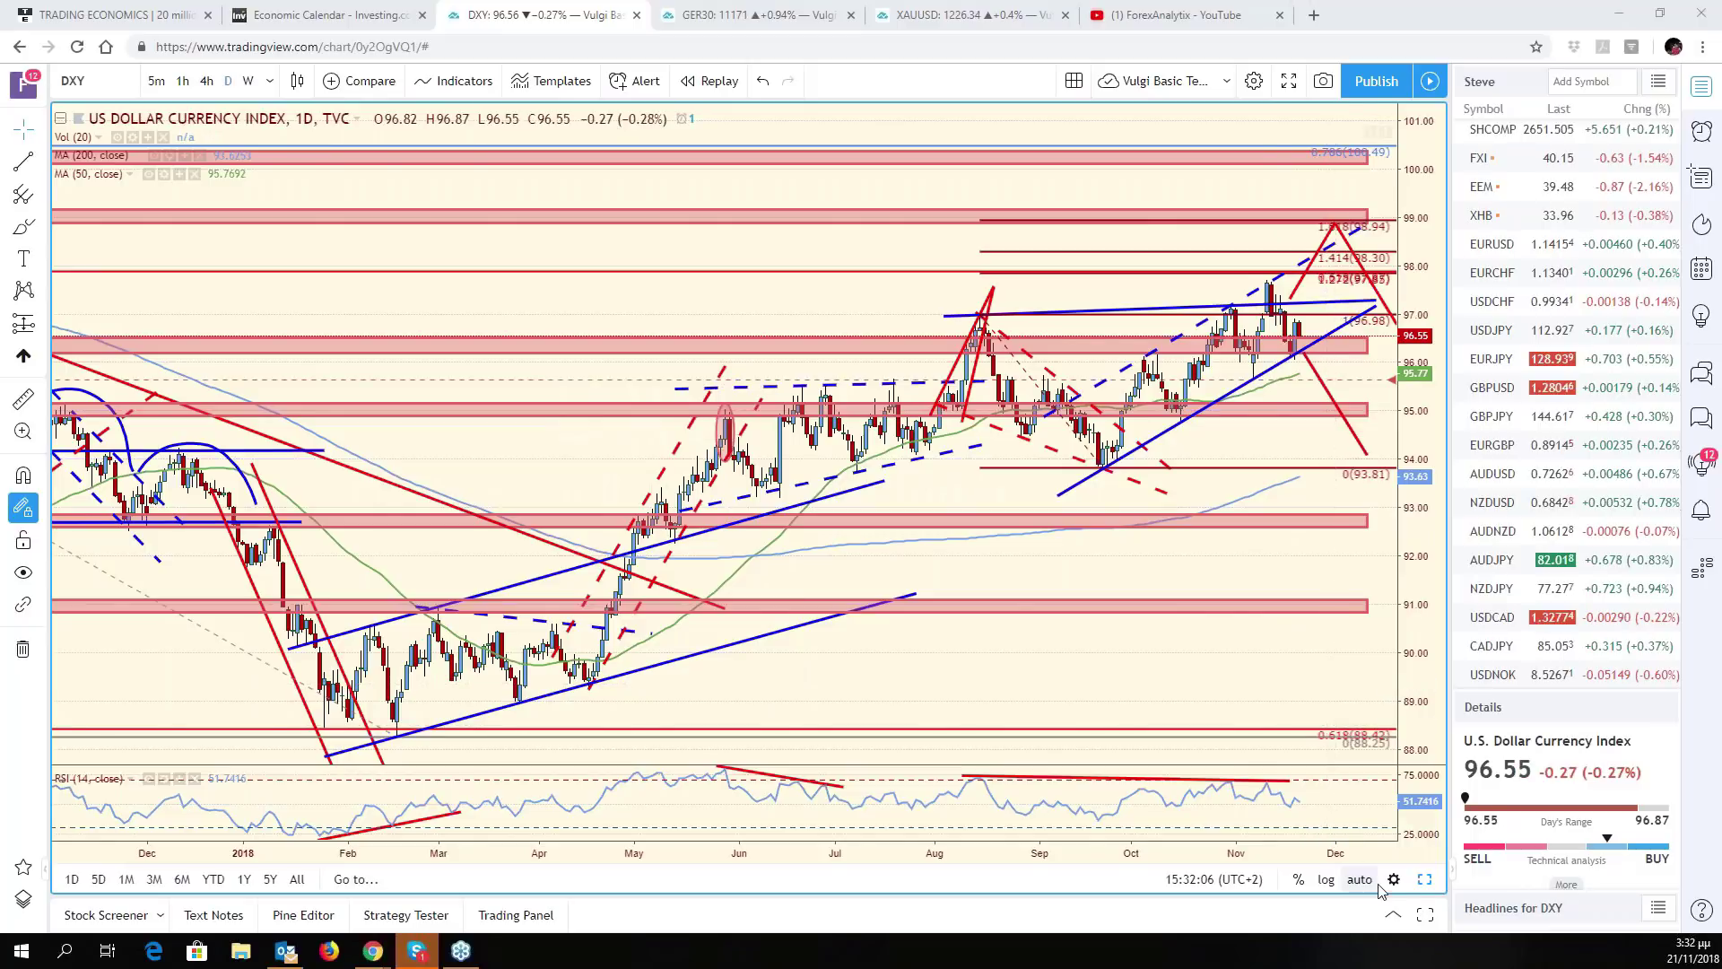
- Restore the six-chart daily grid and pan the dollar index chart to earlier months
click(1422, 880)
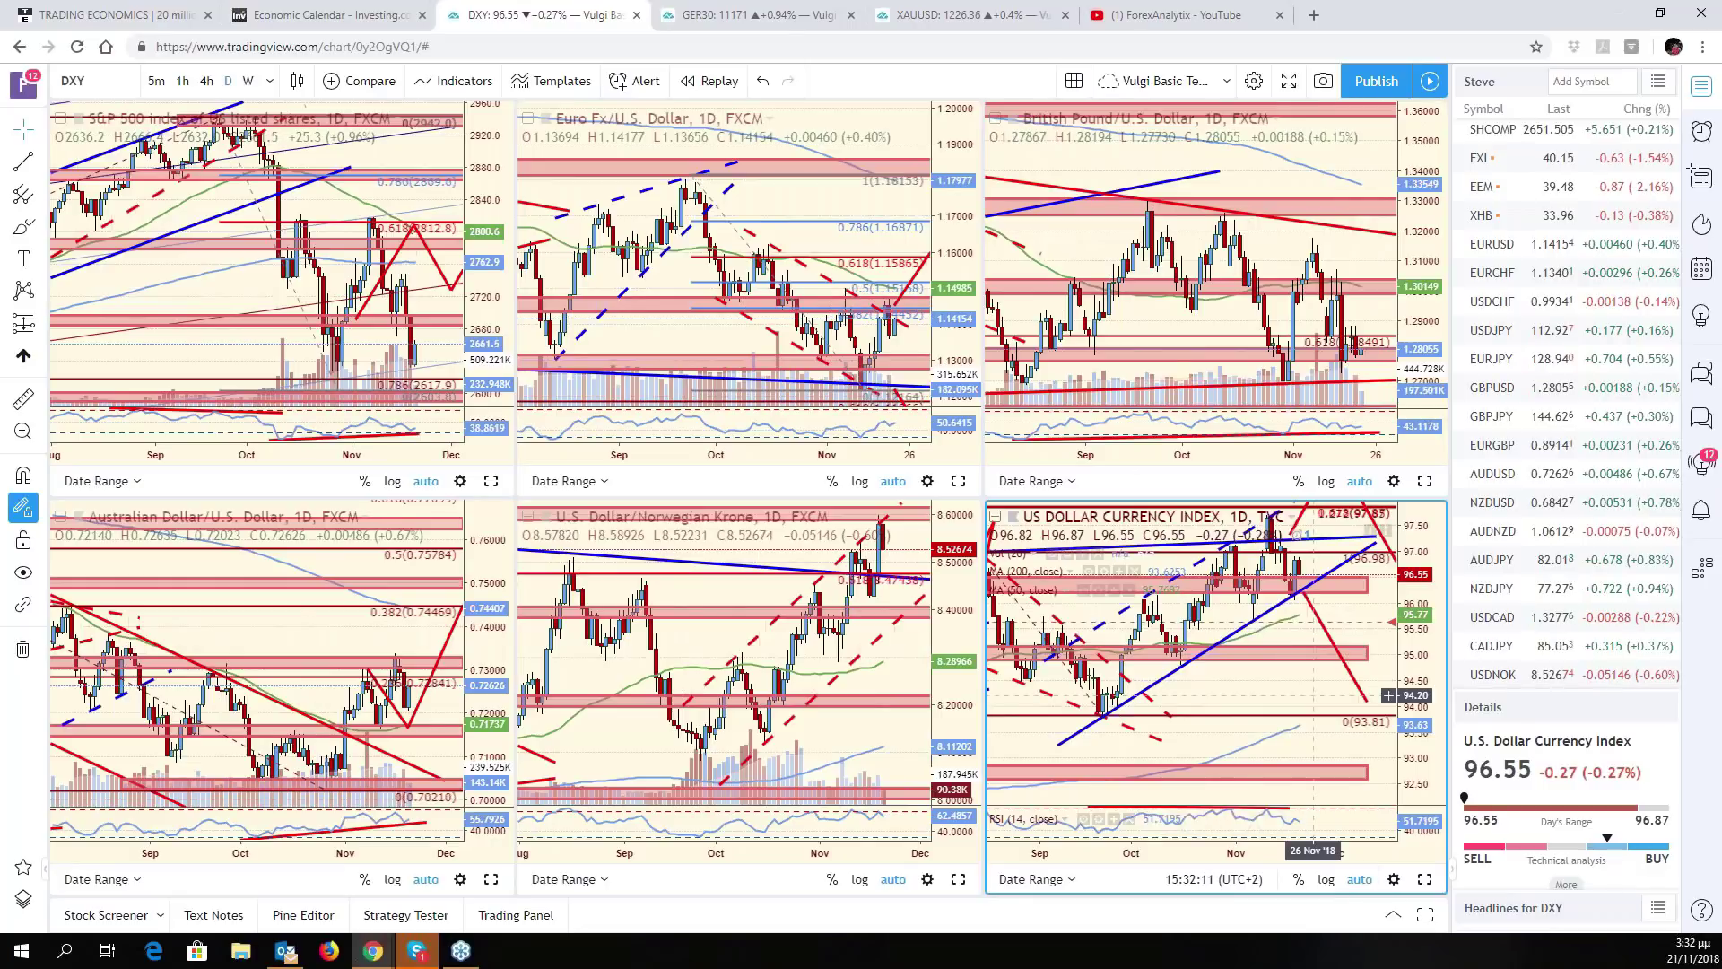
drag(1314, 696, 1377, 700)
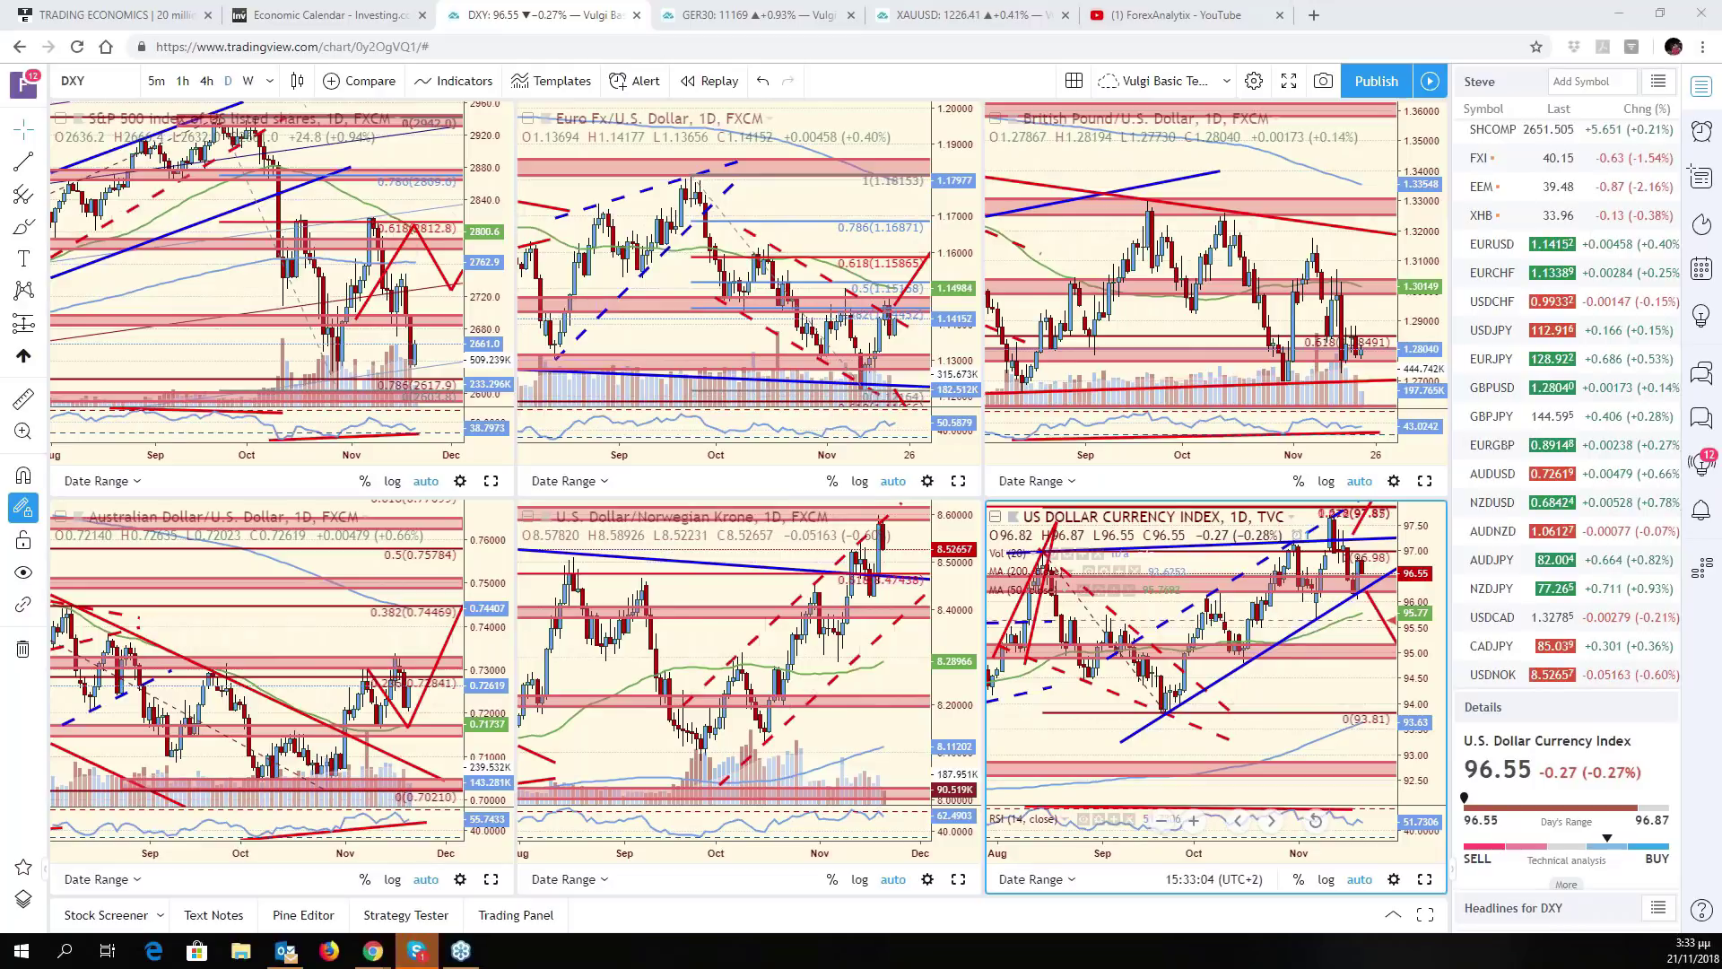
- Switch to the weekly layout and maximize the weekly dollar index chart
click(726, 14)
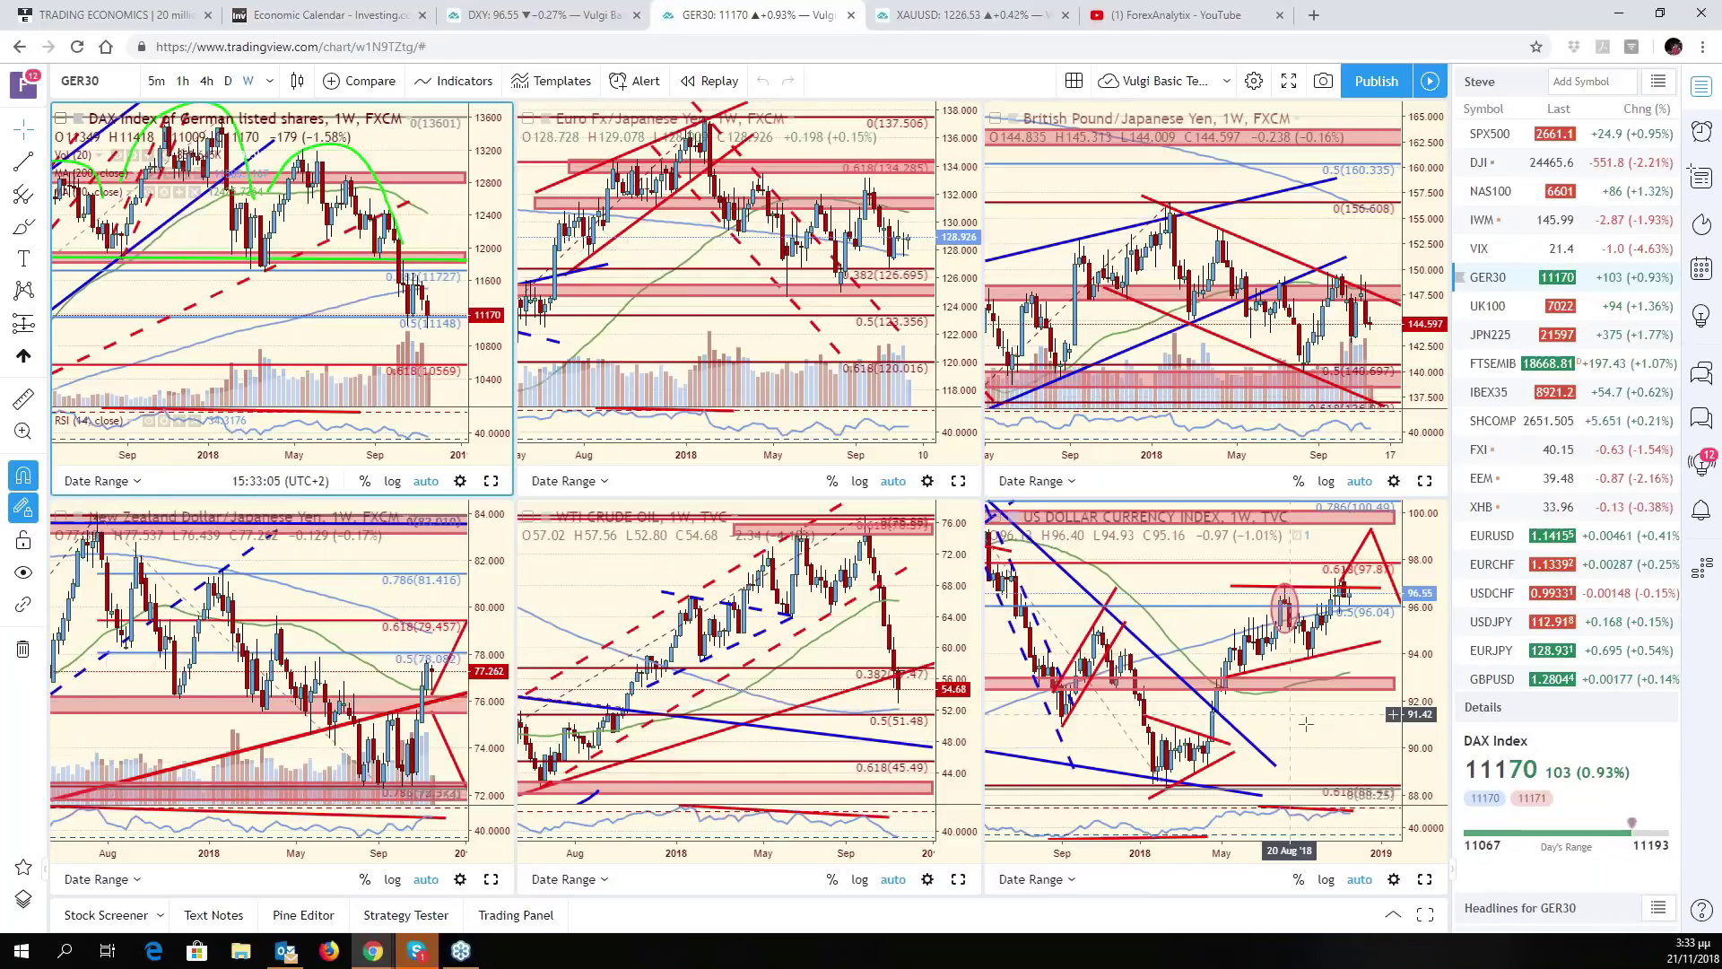
click(1307, 723)
key(alt+Return)
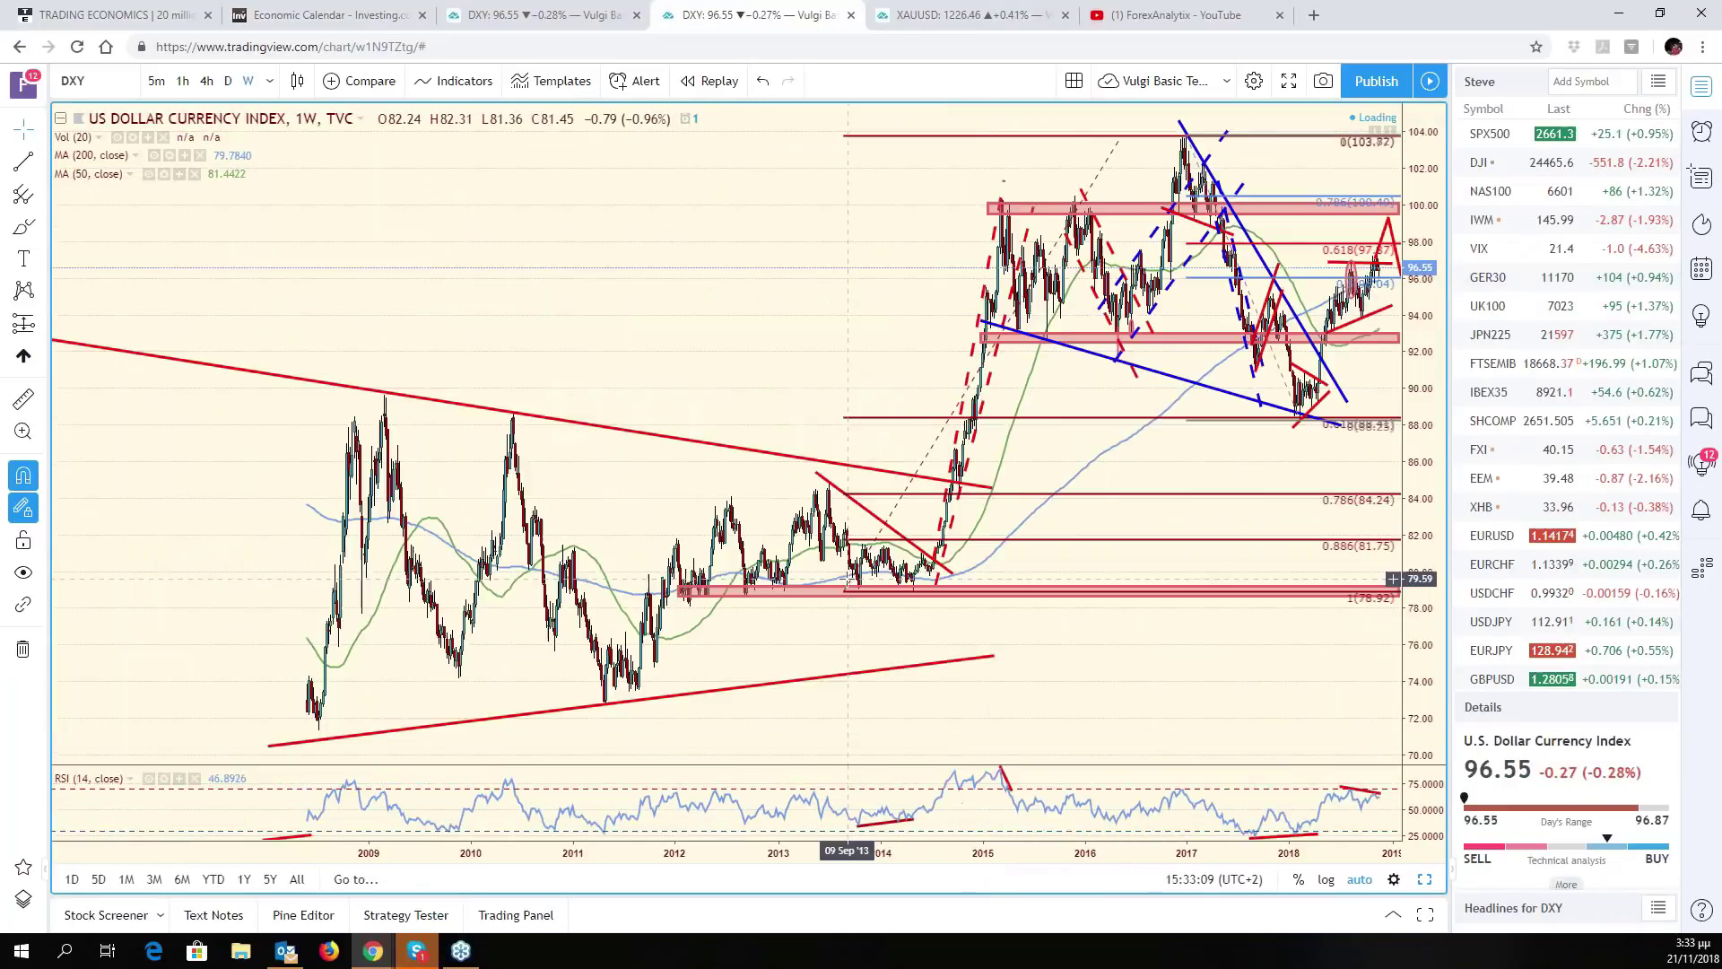
- Zoom through the weekly DXY history, show the latest weeks, then return to the weekly grid
scroll(847, 580, down, 4)
scroll(847, 581, down, 3)
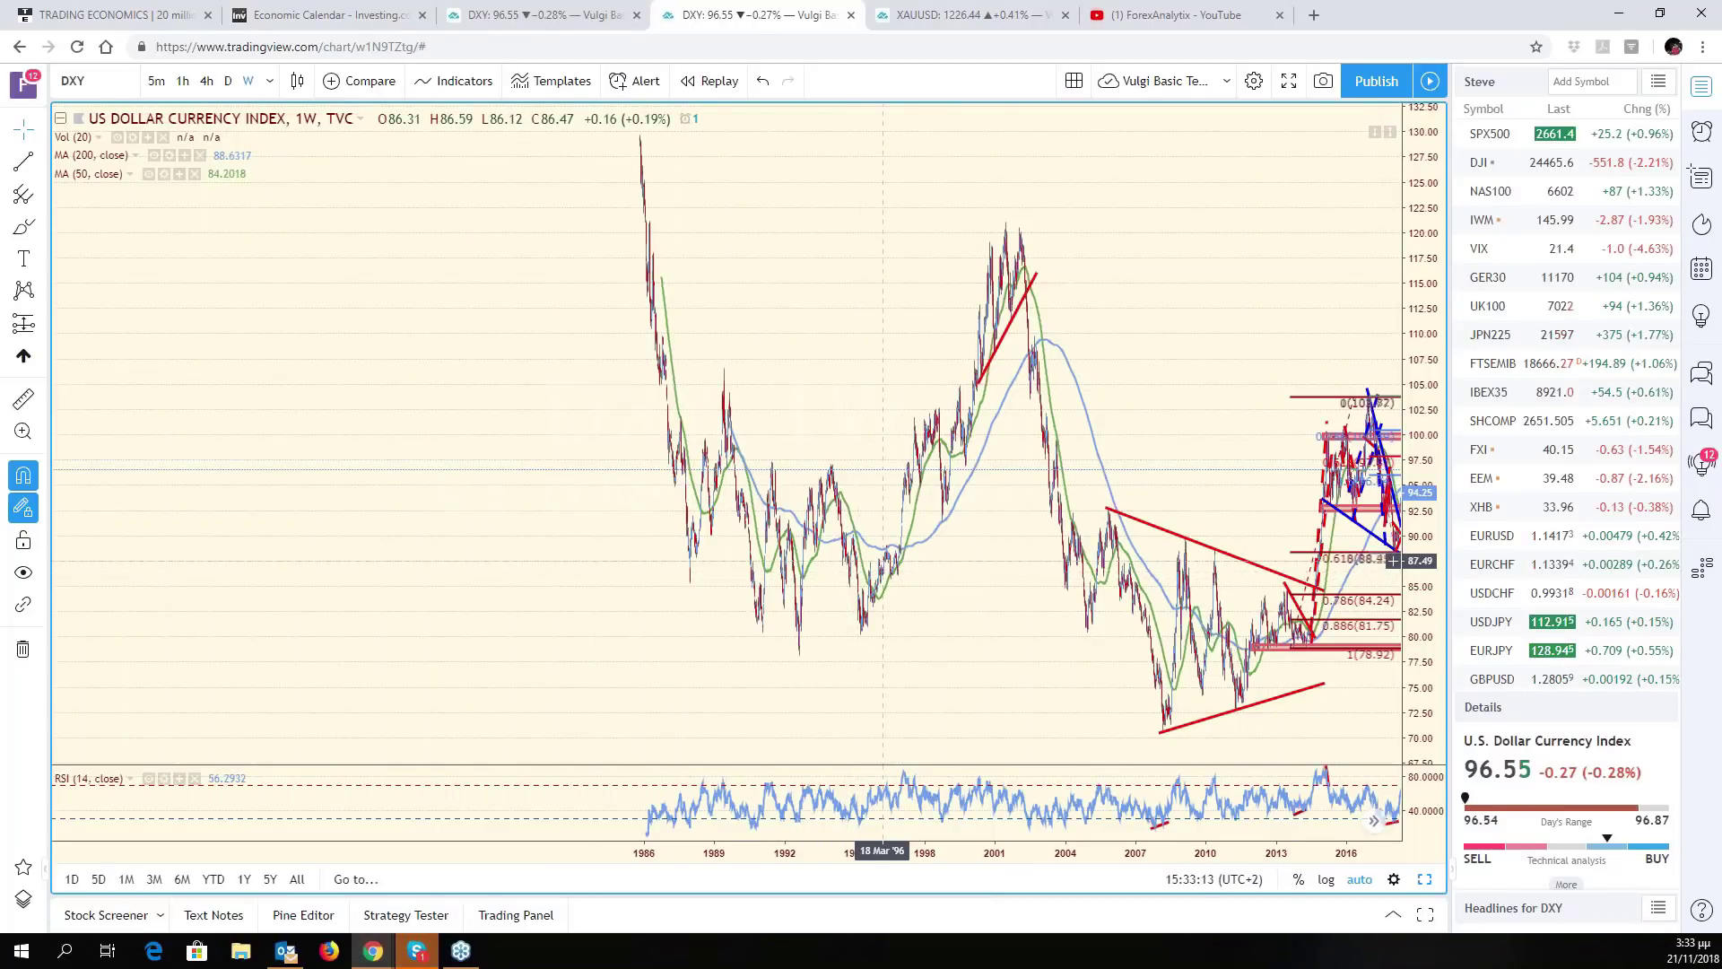
scroll(883, 560, up, 1)
scroll(883, 561, up, 2)
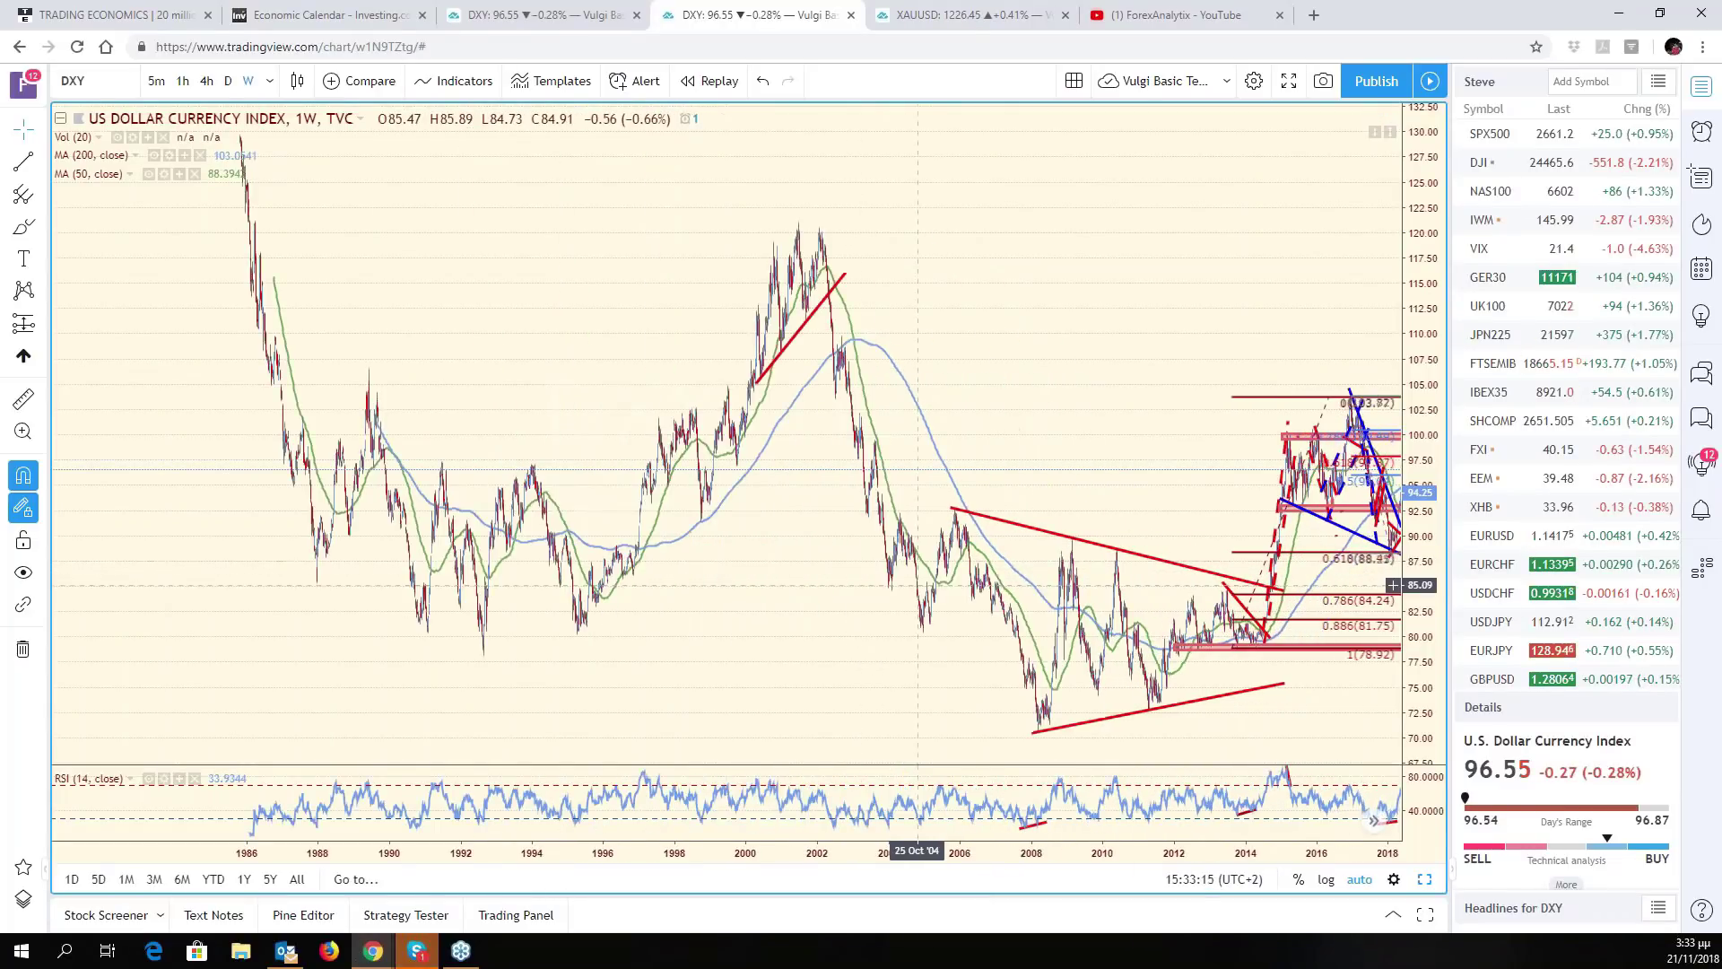
scroll(918, 585, down, 2)
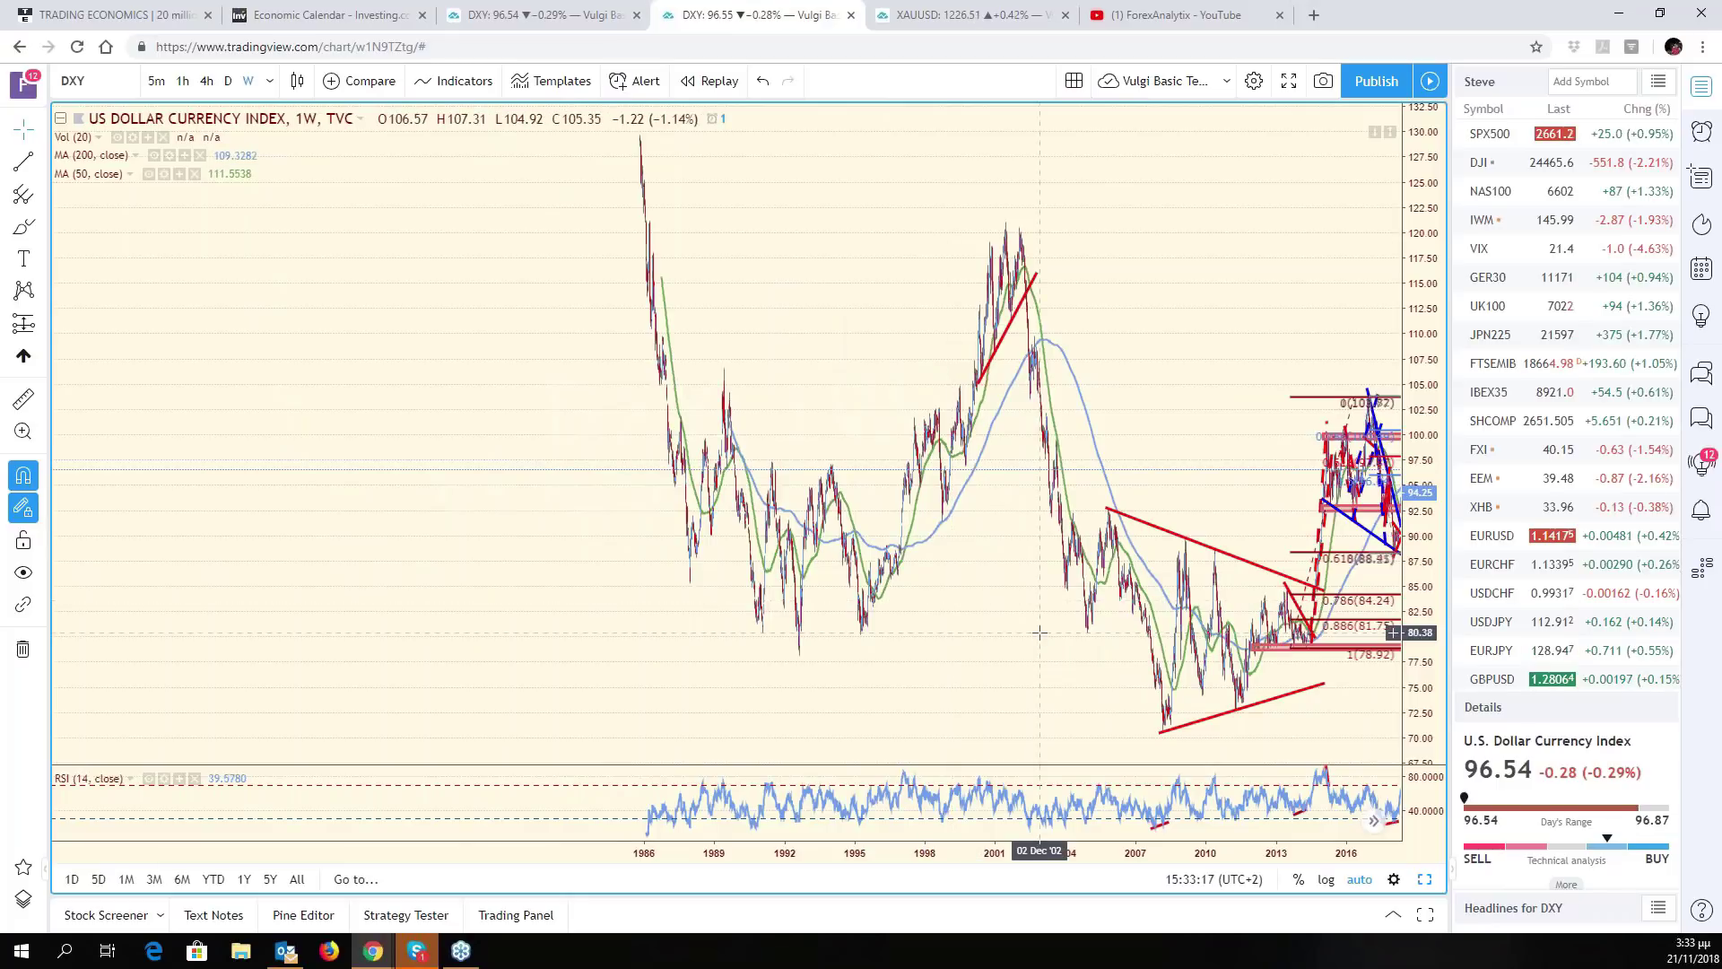
scroll(1040, 633, up, 2)
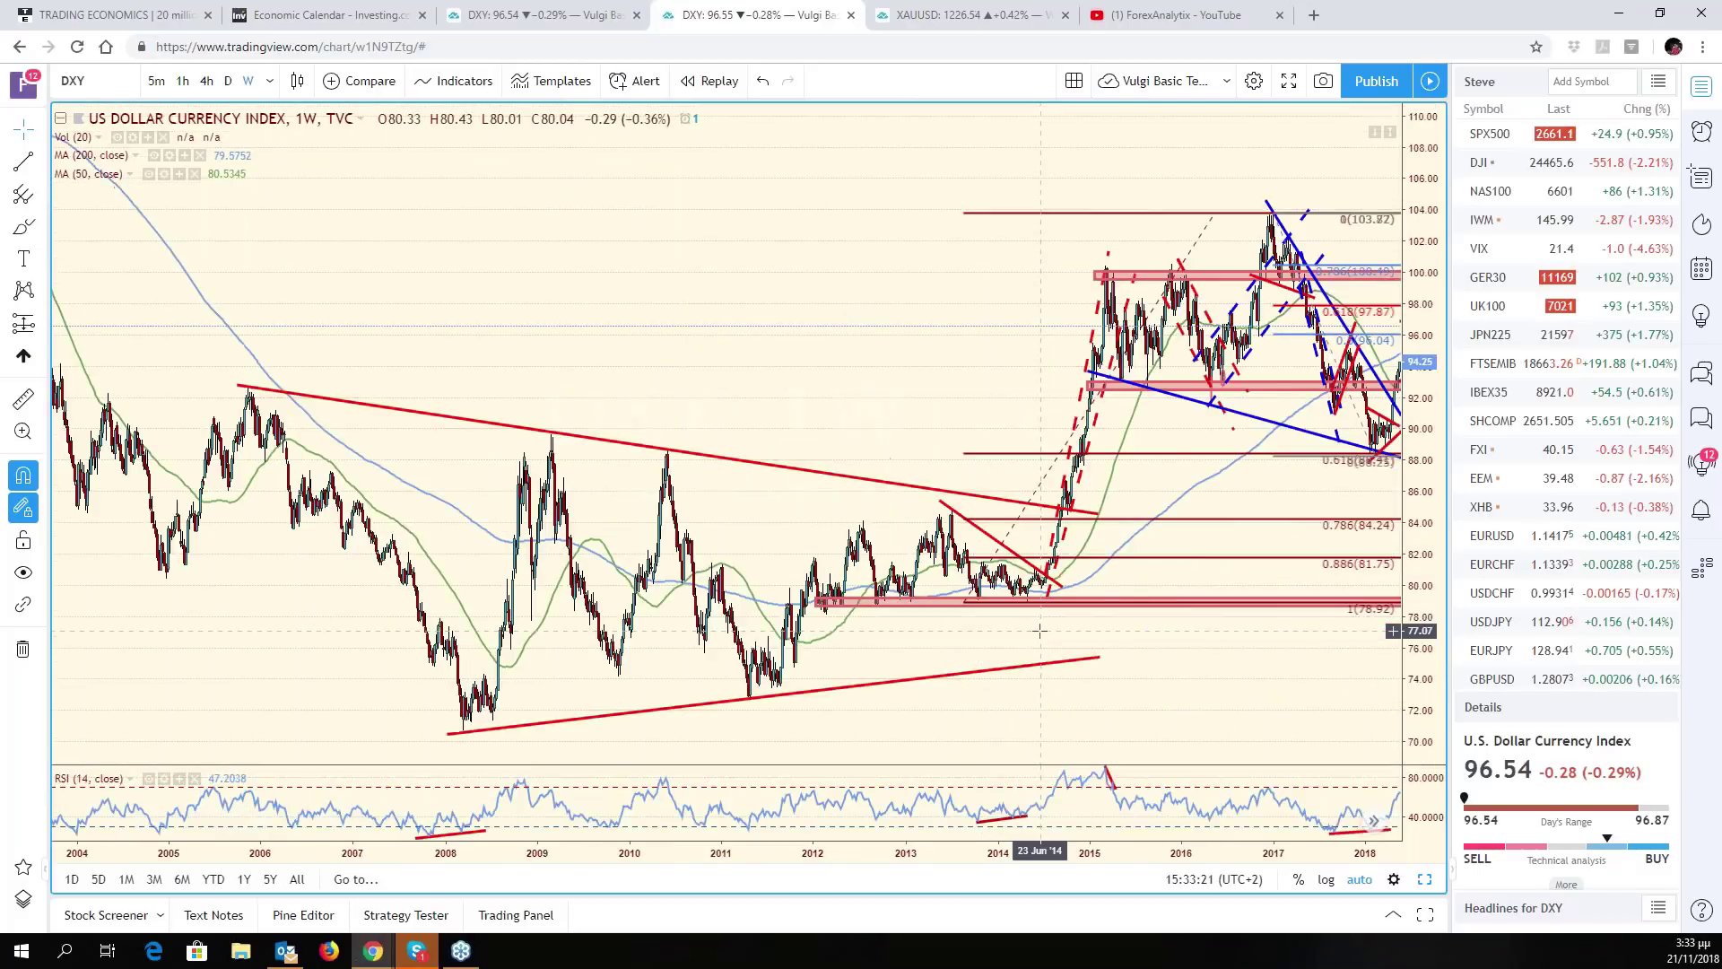
scroll(1039, 630, up, 3)
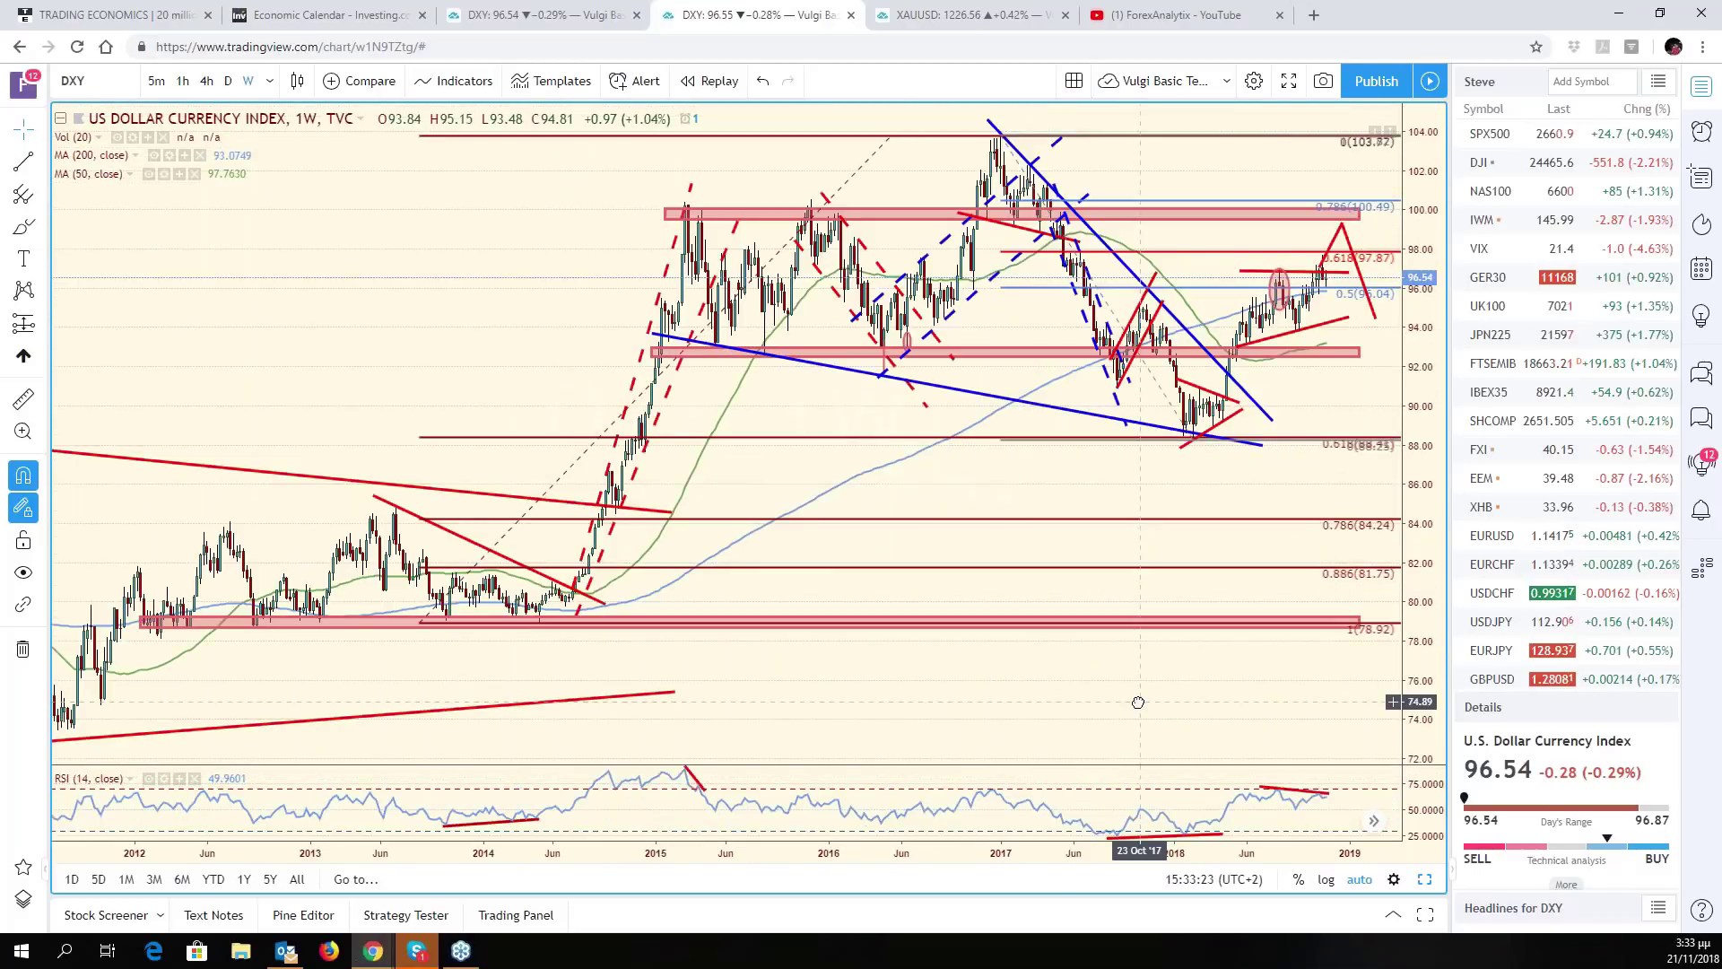
scroll(1138, 702, up, 2)
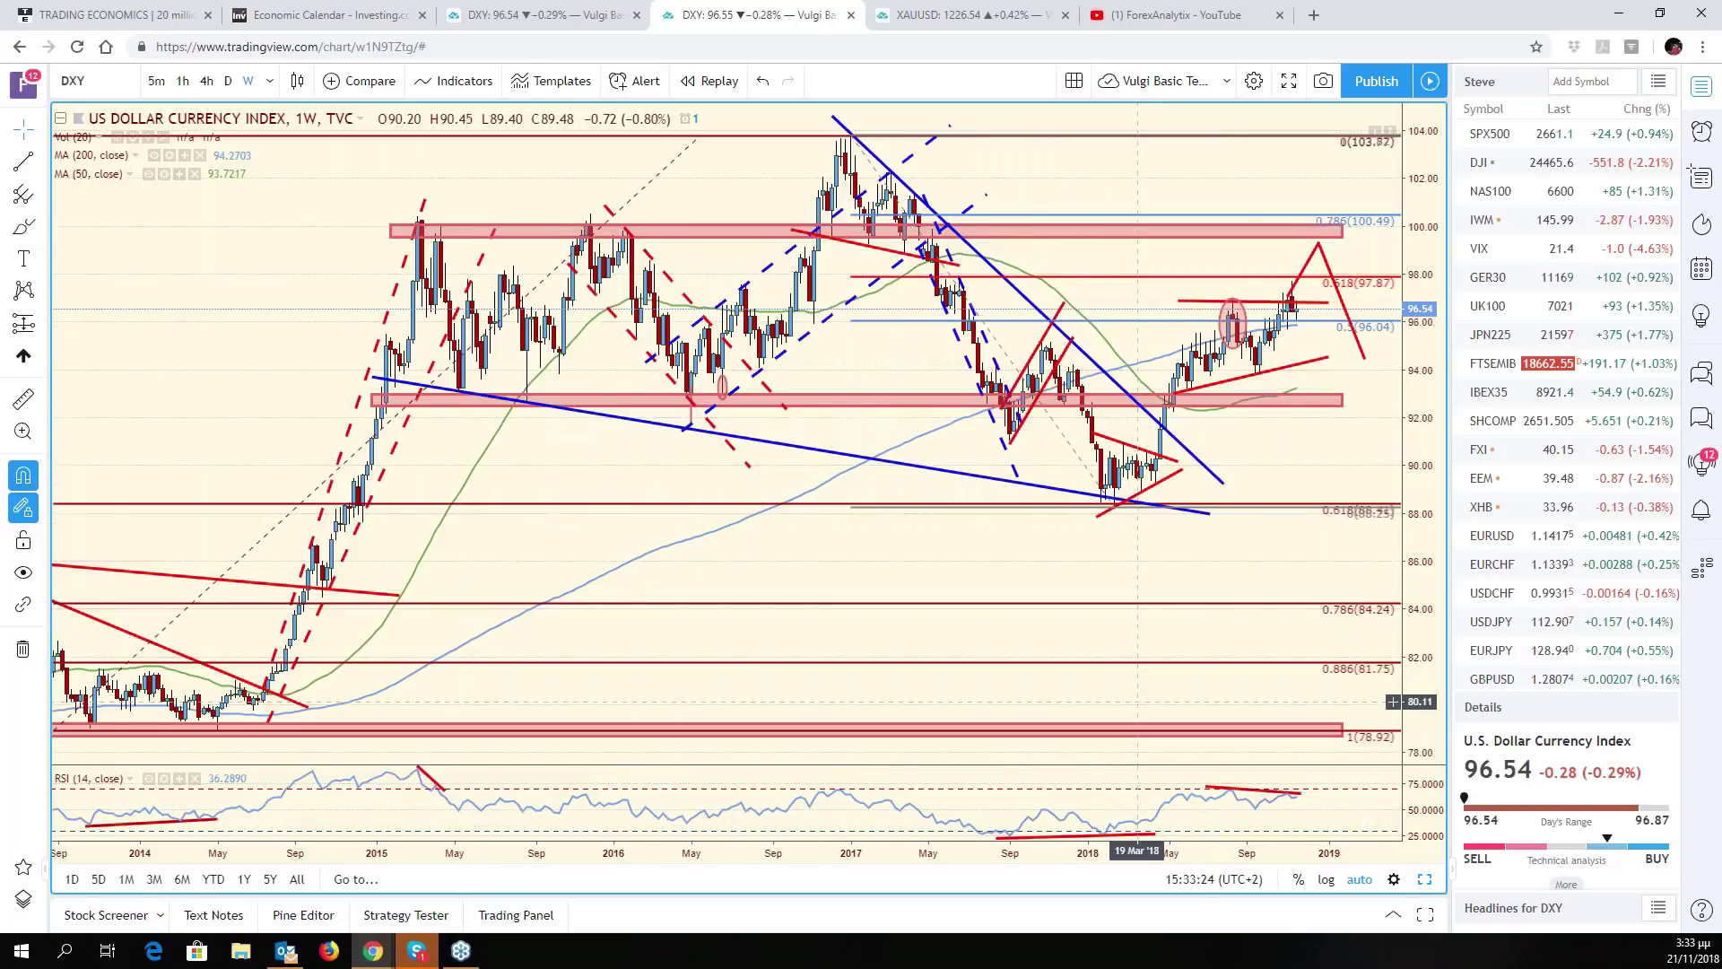
drag(1138, 702, 1202, 718)
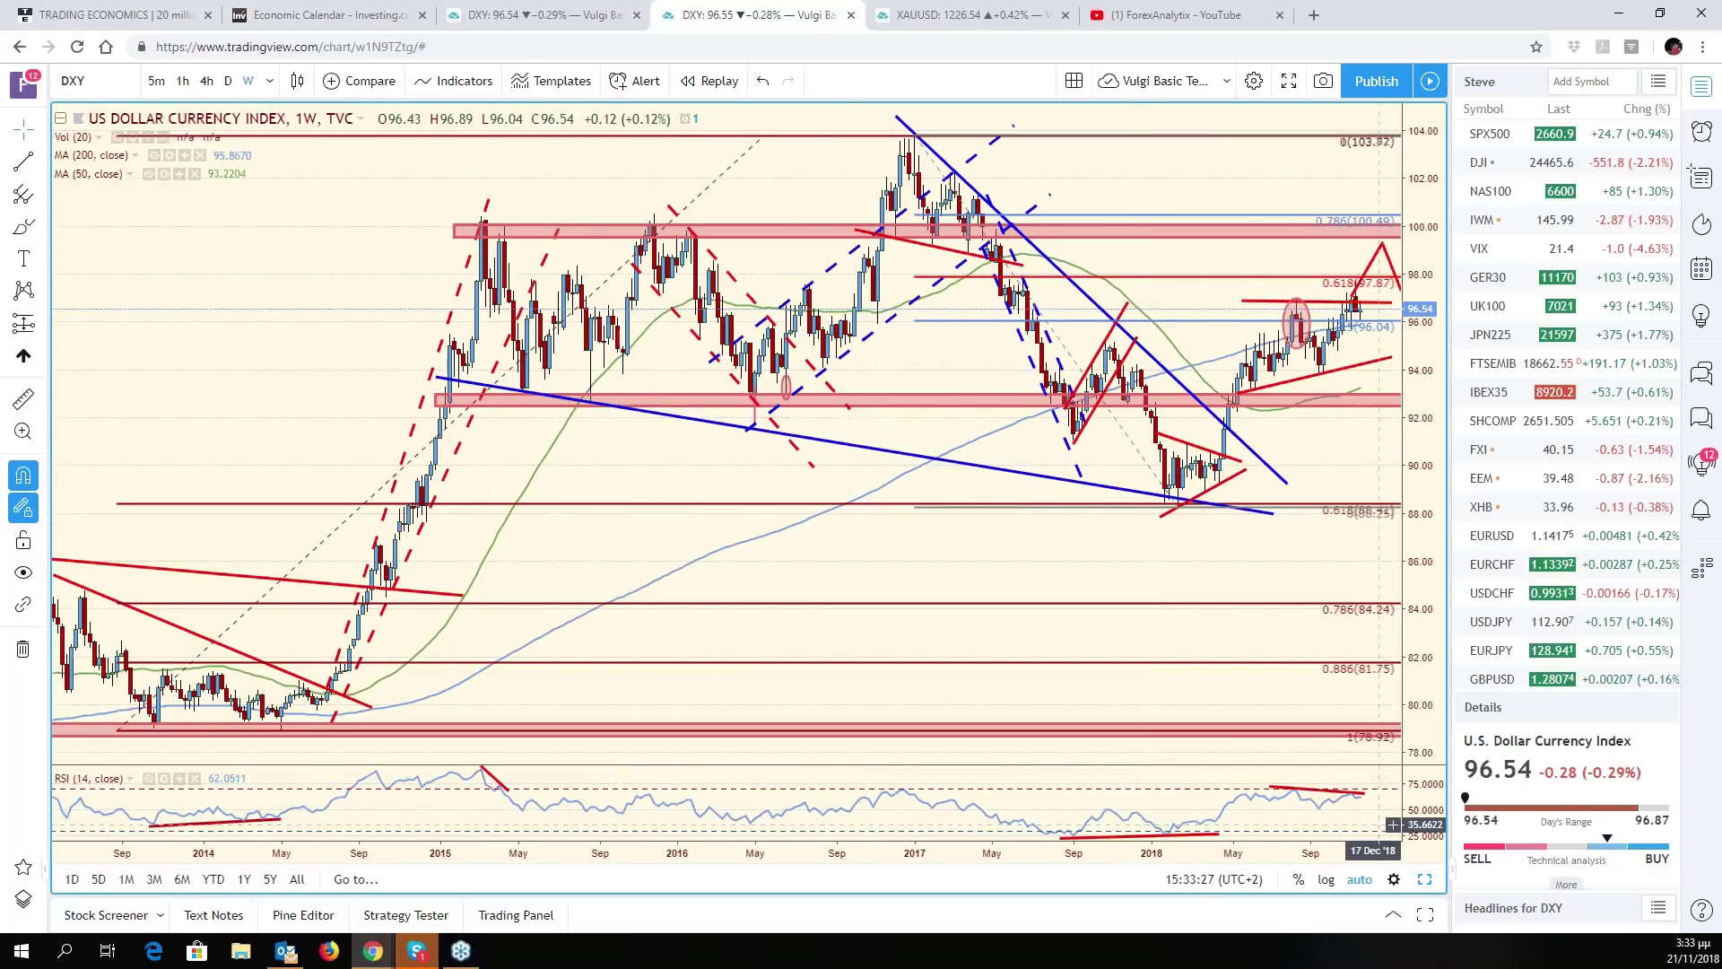
click(499, 10)
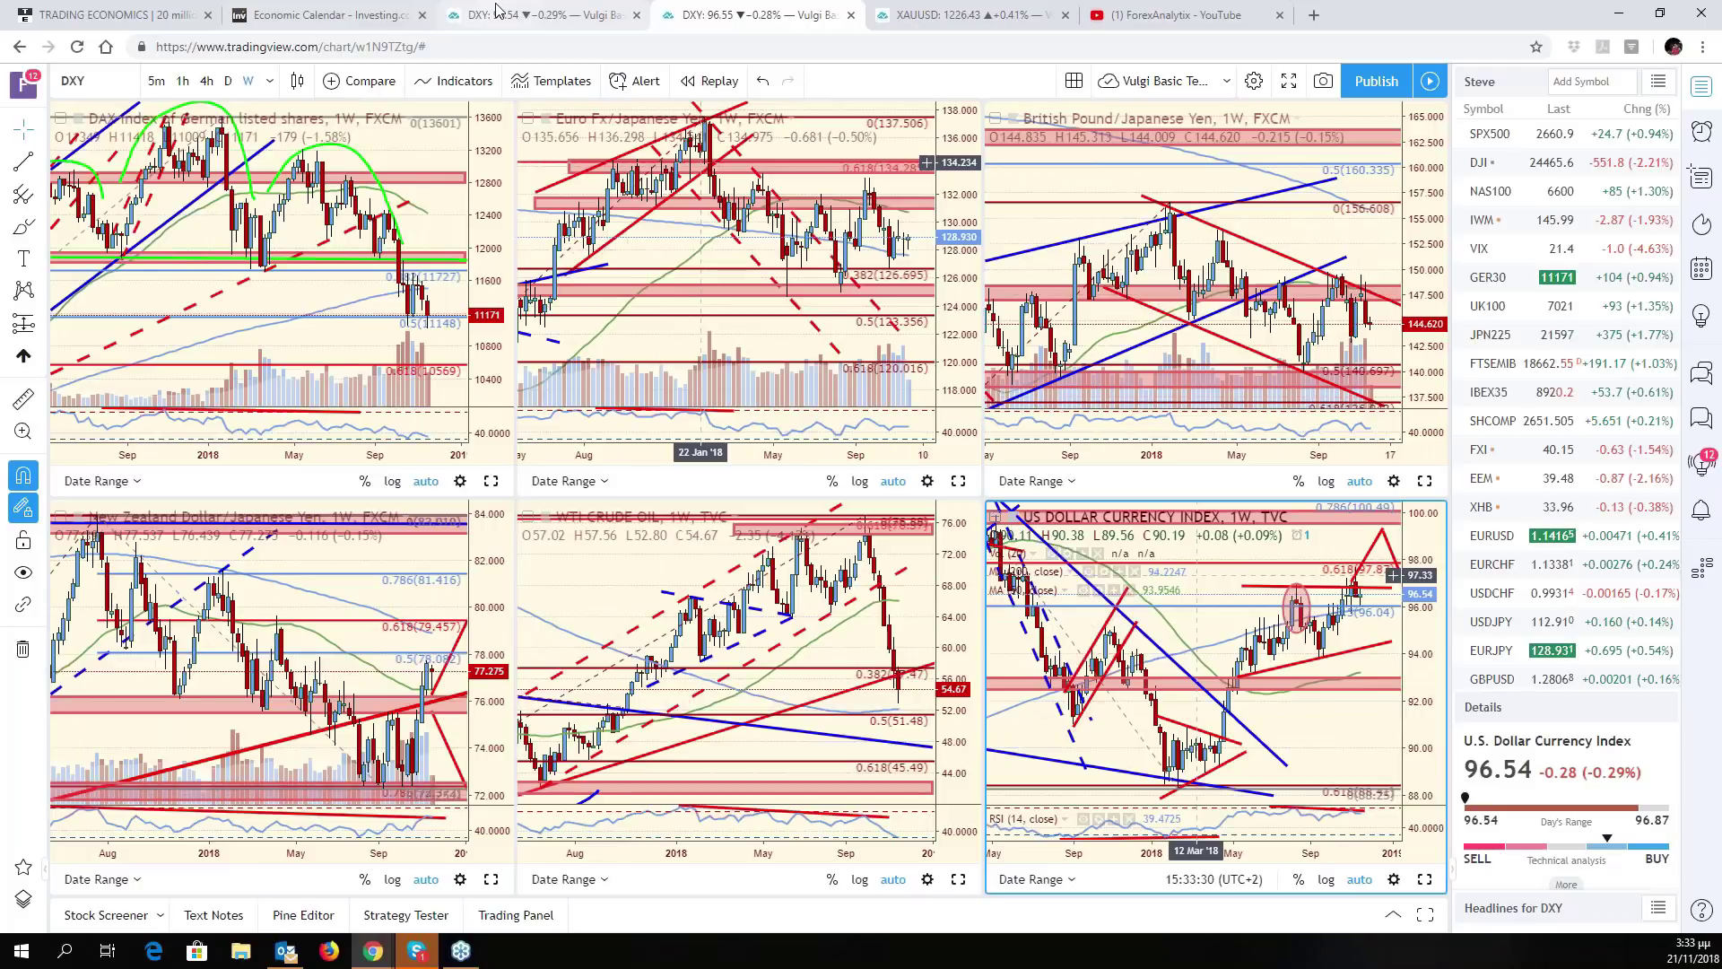
- Switch back to the daily six-chart layout tab
click(496, 11)
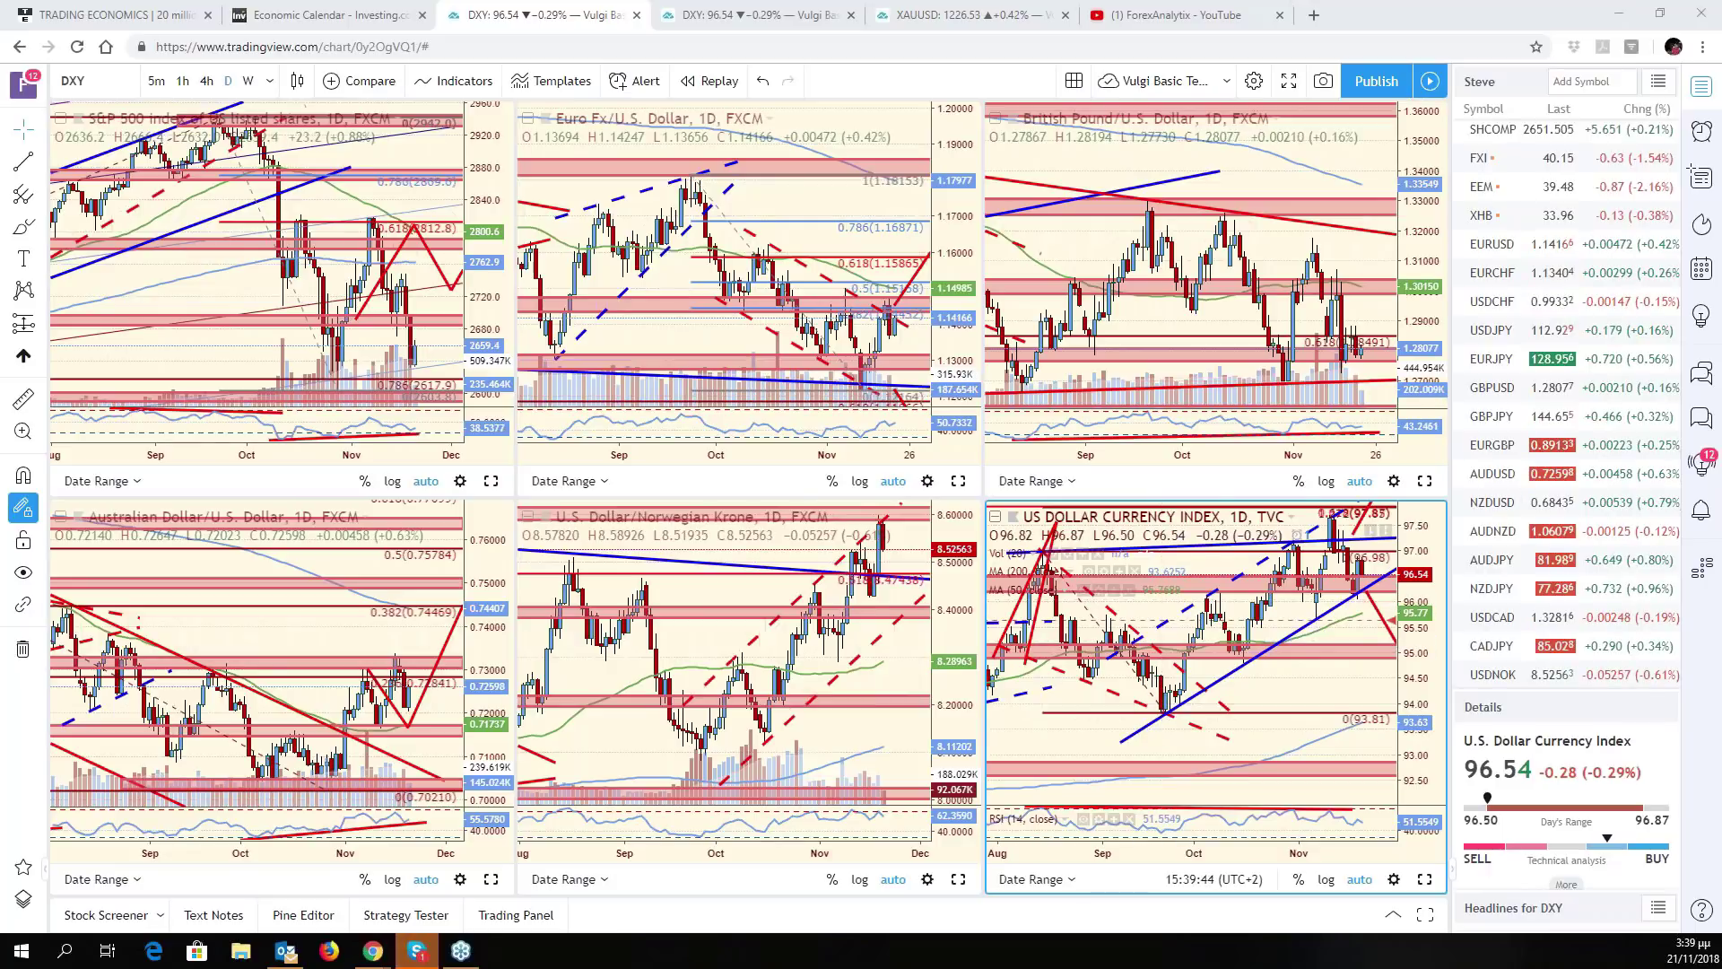
- Activate EUR/USD, briefly expand and collapse the stock screener, then maximize the dollar index chart
click(714, 336)
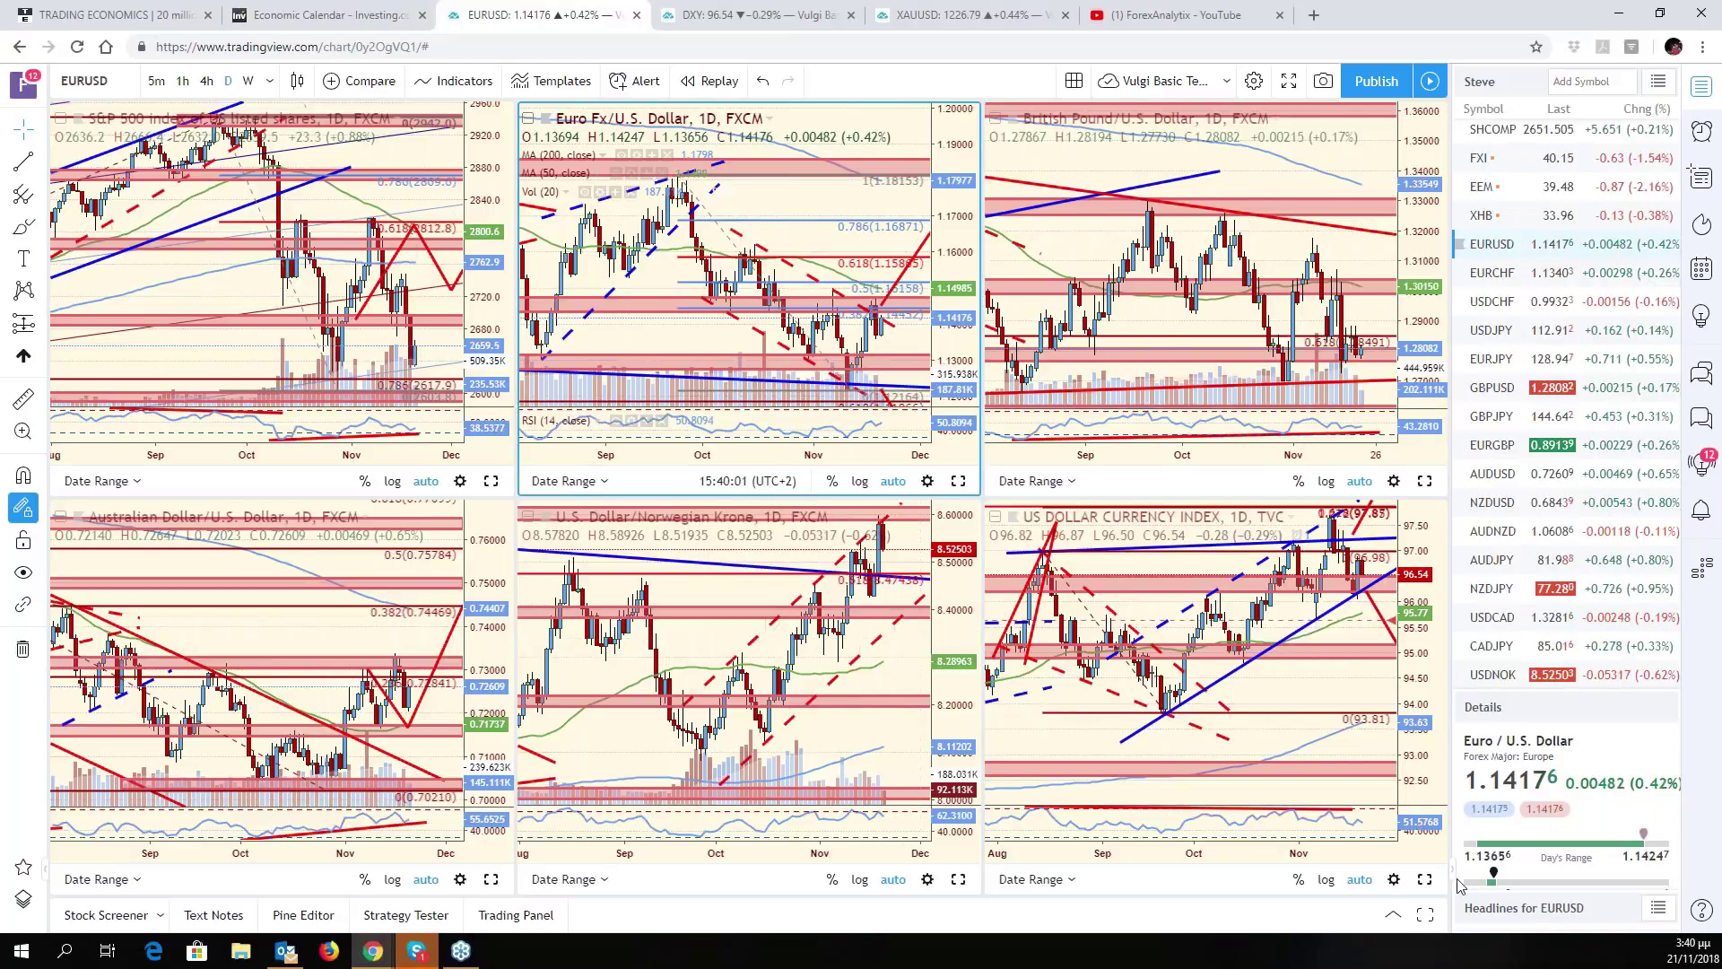
click(1424, 915)
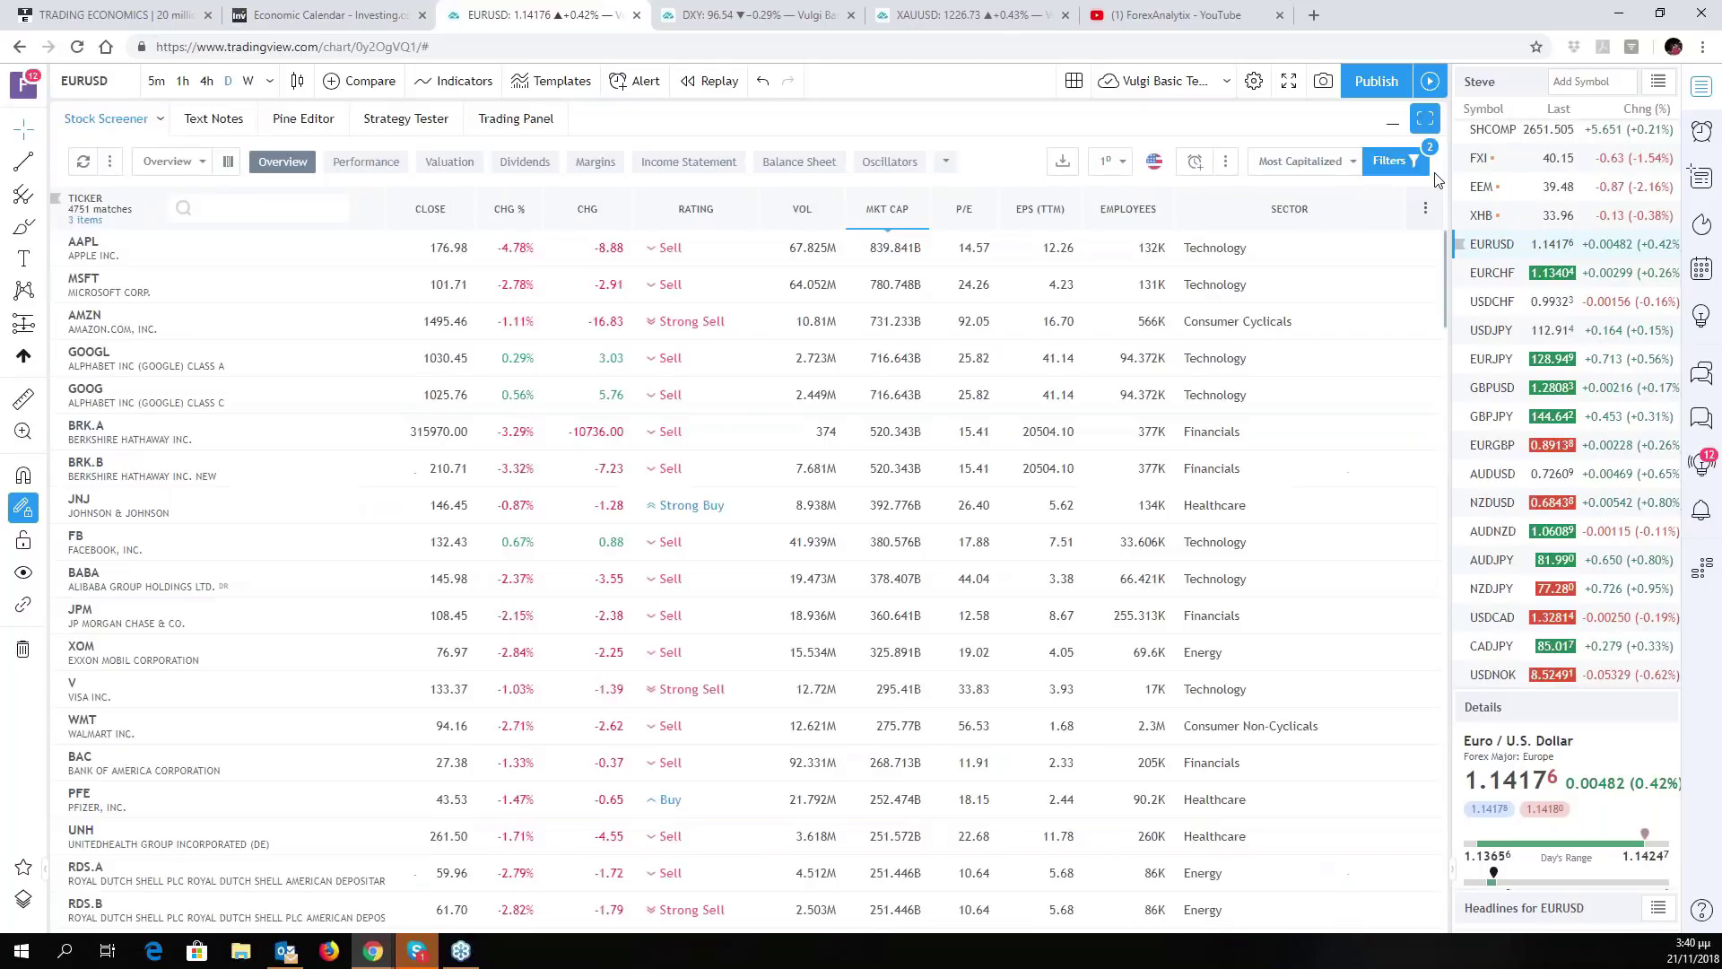
click(1390, 129)
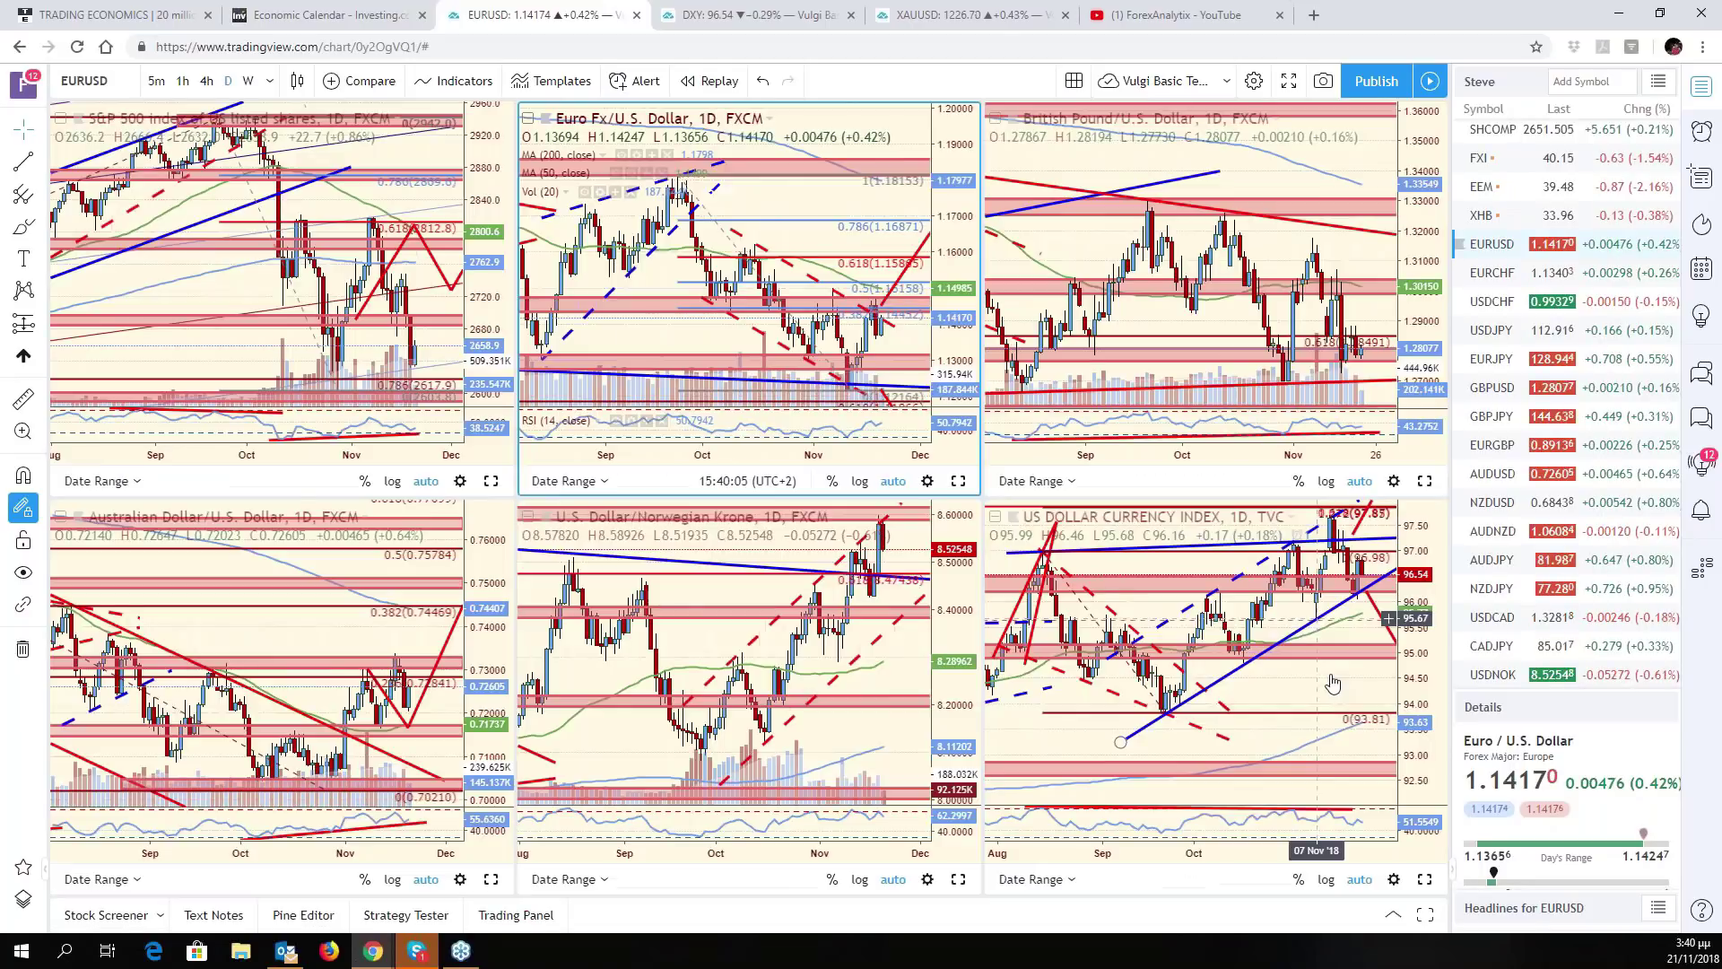
click(1425, 880)
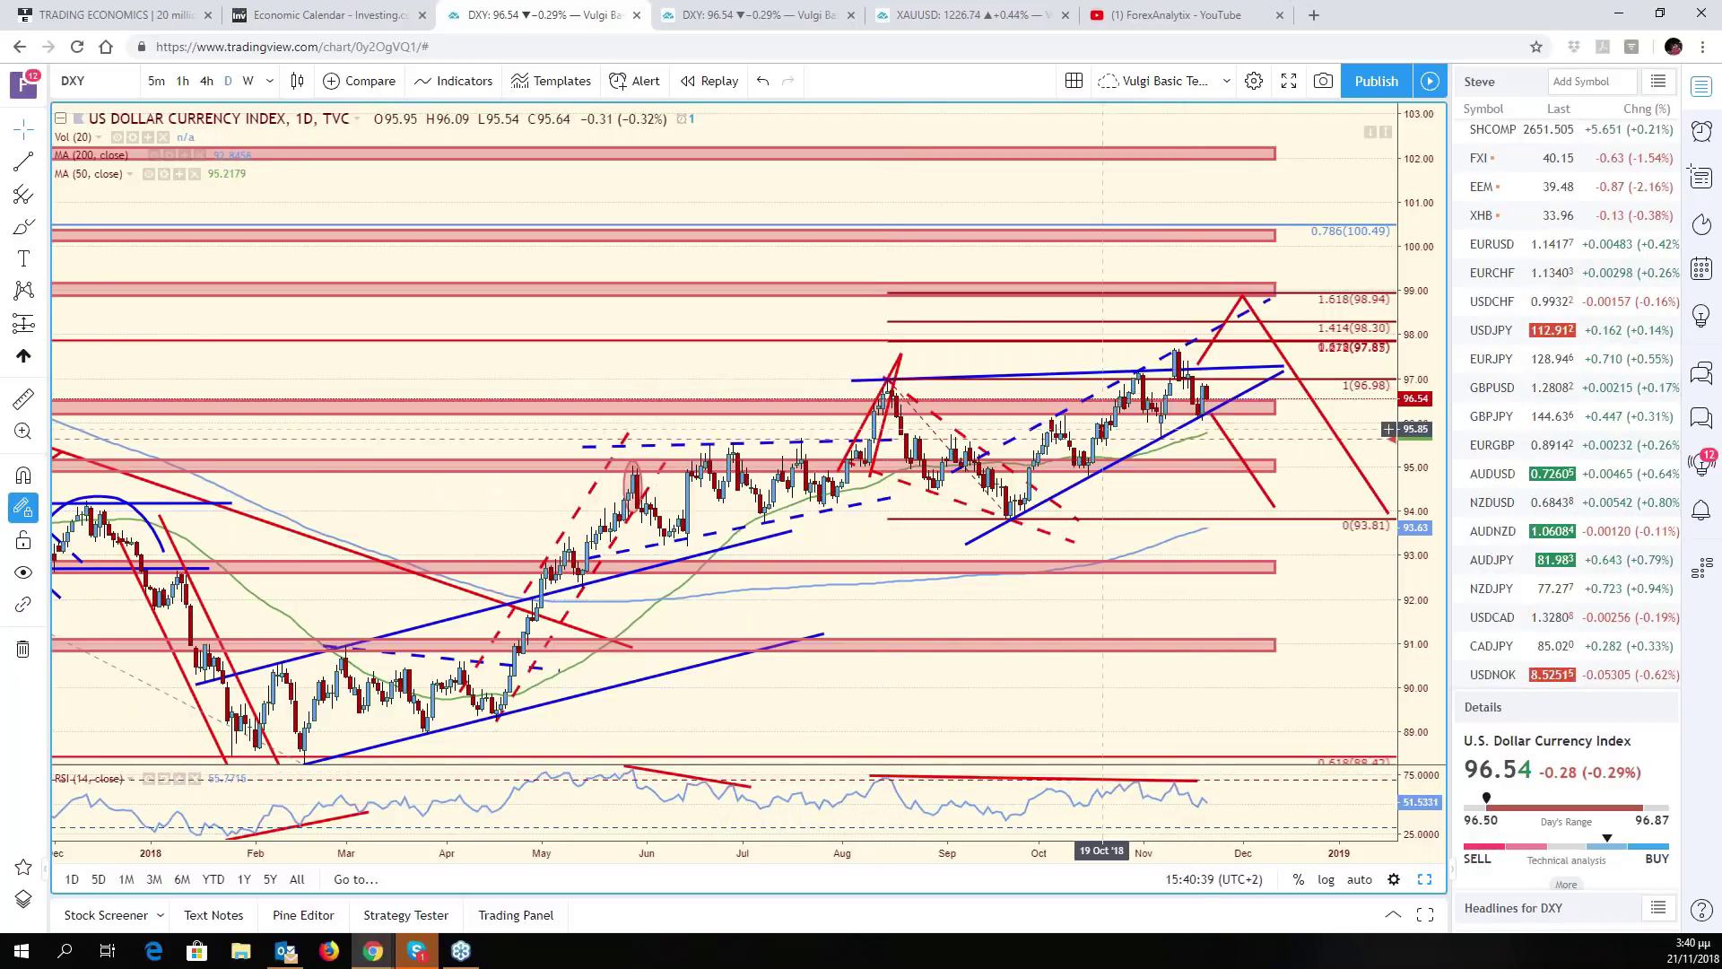
- Extend the DXY RSI divergence trendline to 06 Dec and pan through earlier price history
drag(1198, 786, 1257, 782)
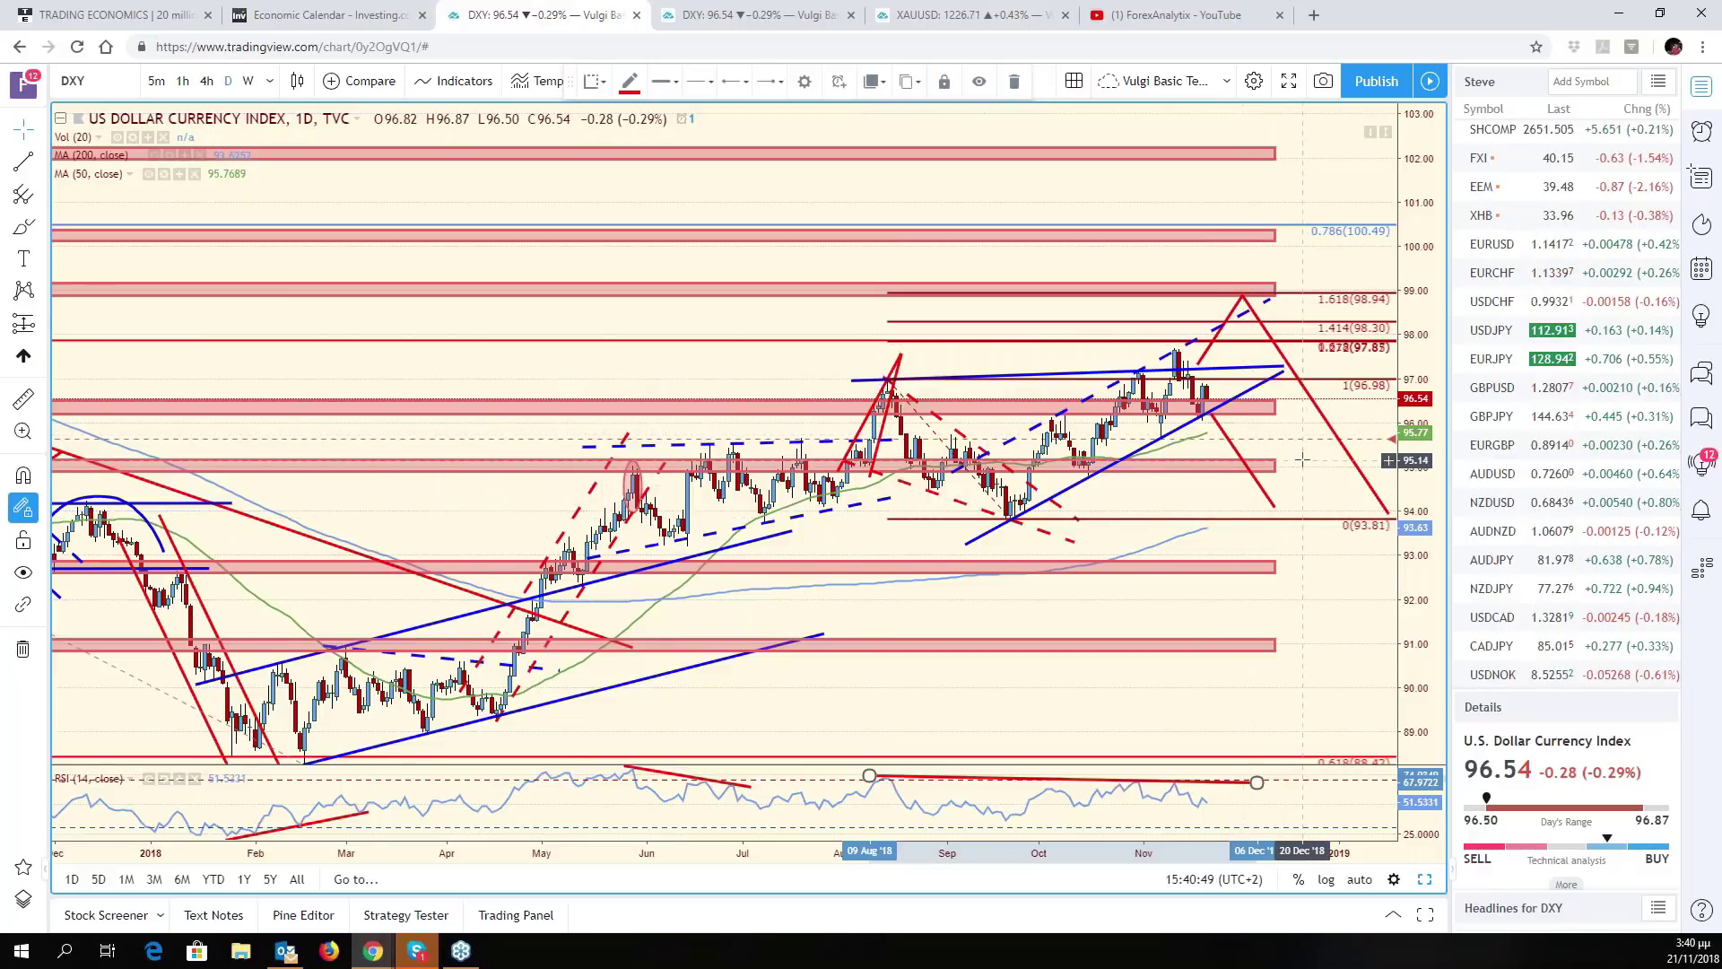
drag(1303, 459, 1408, 463)
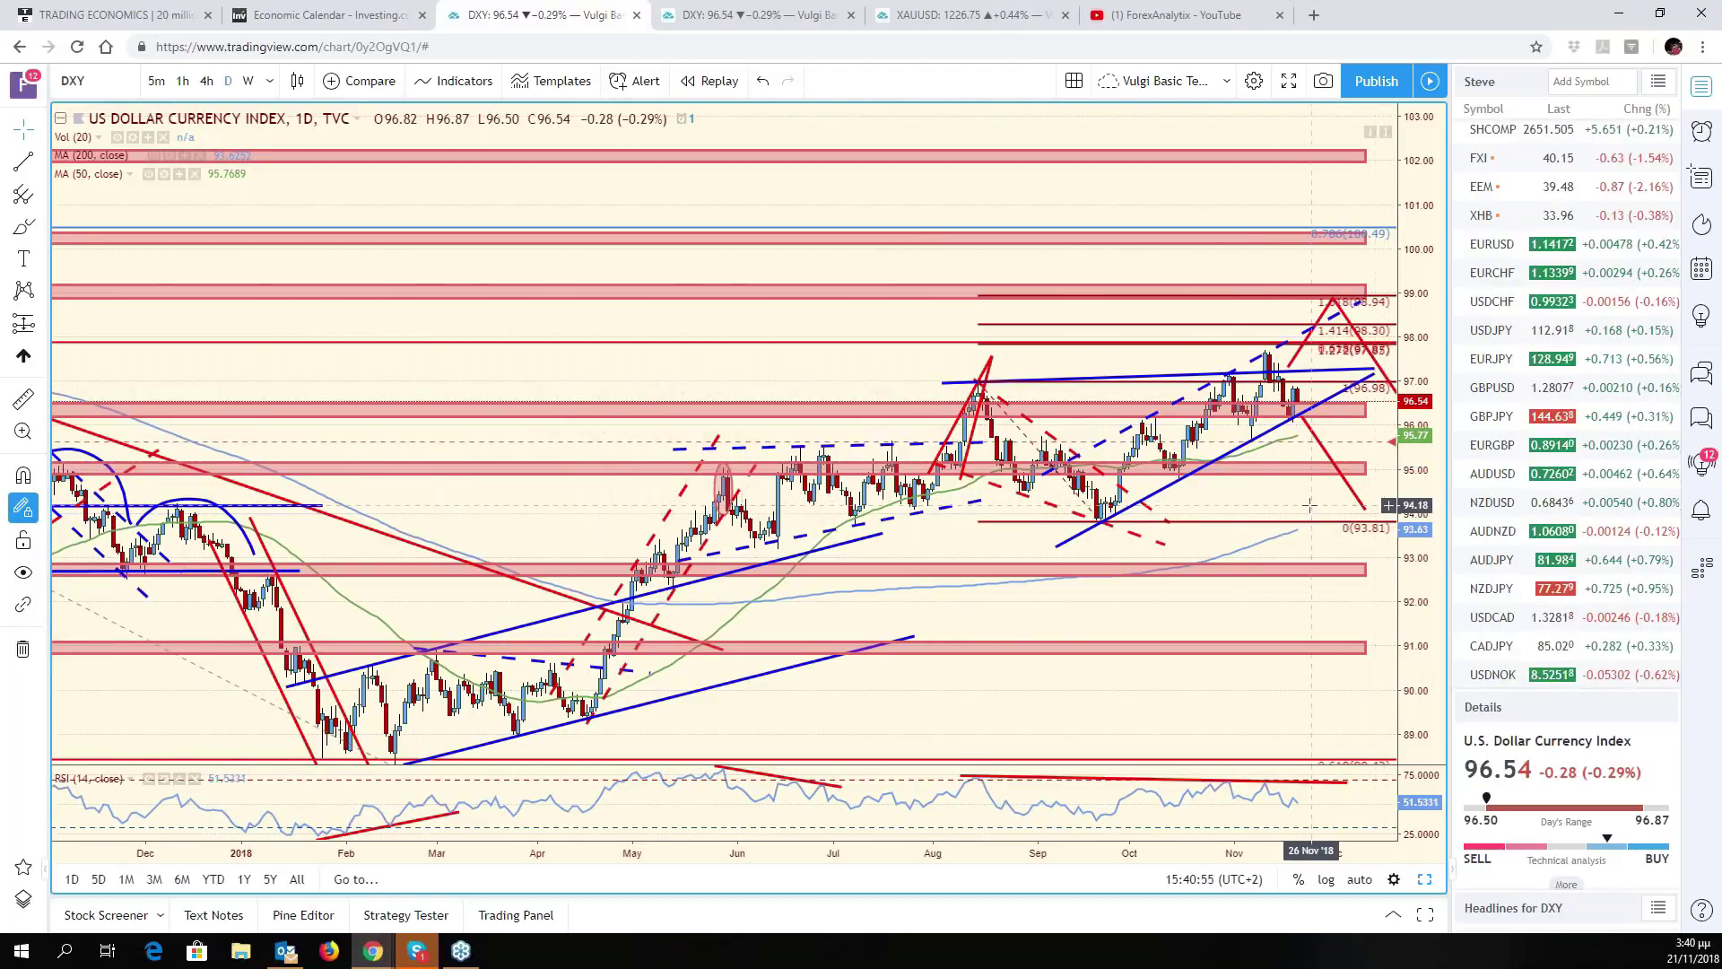
drag(1309, 505, 1223, 500)
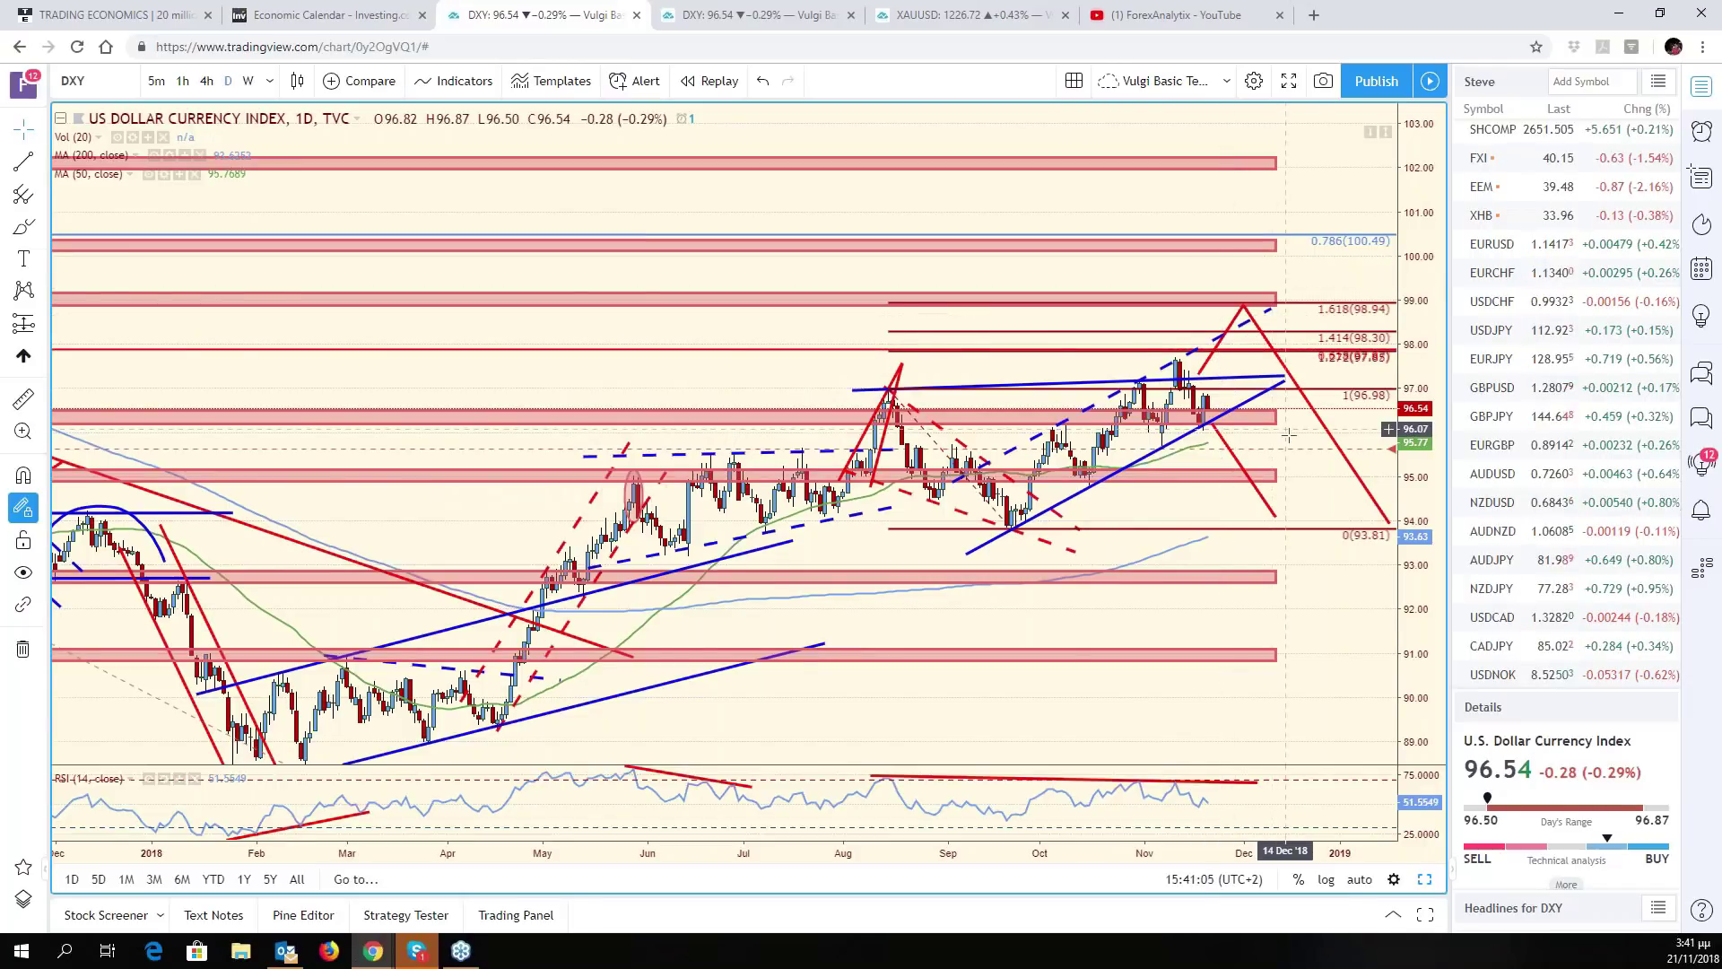
drag(1296, 444, 1261, 394)
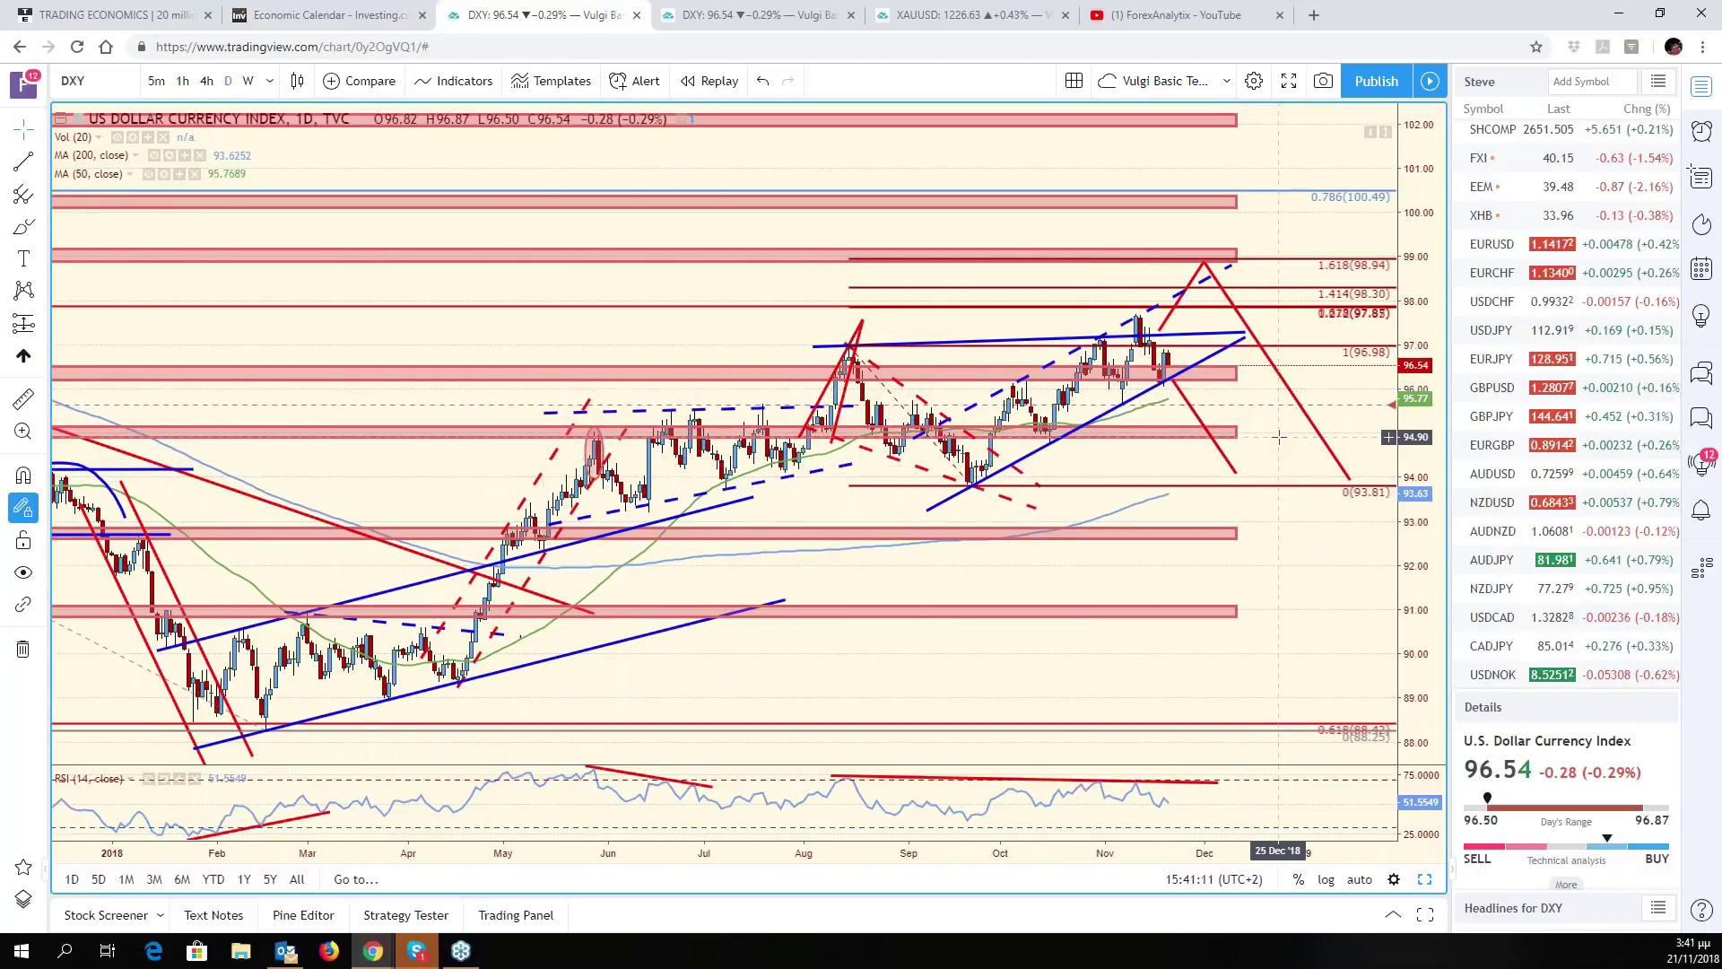
drag(1278, 437, 1368, 453)
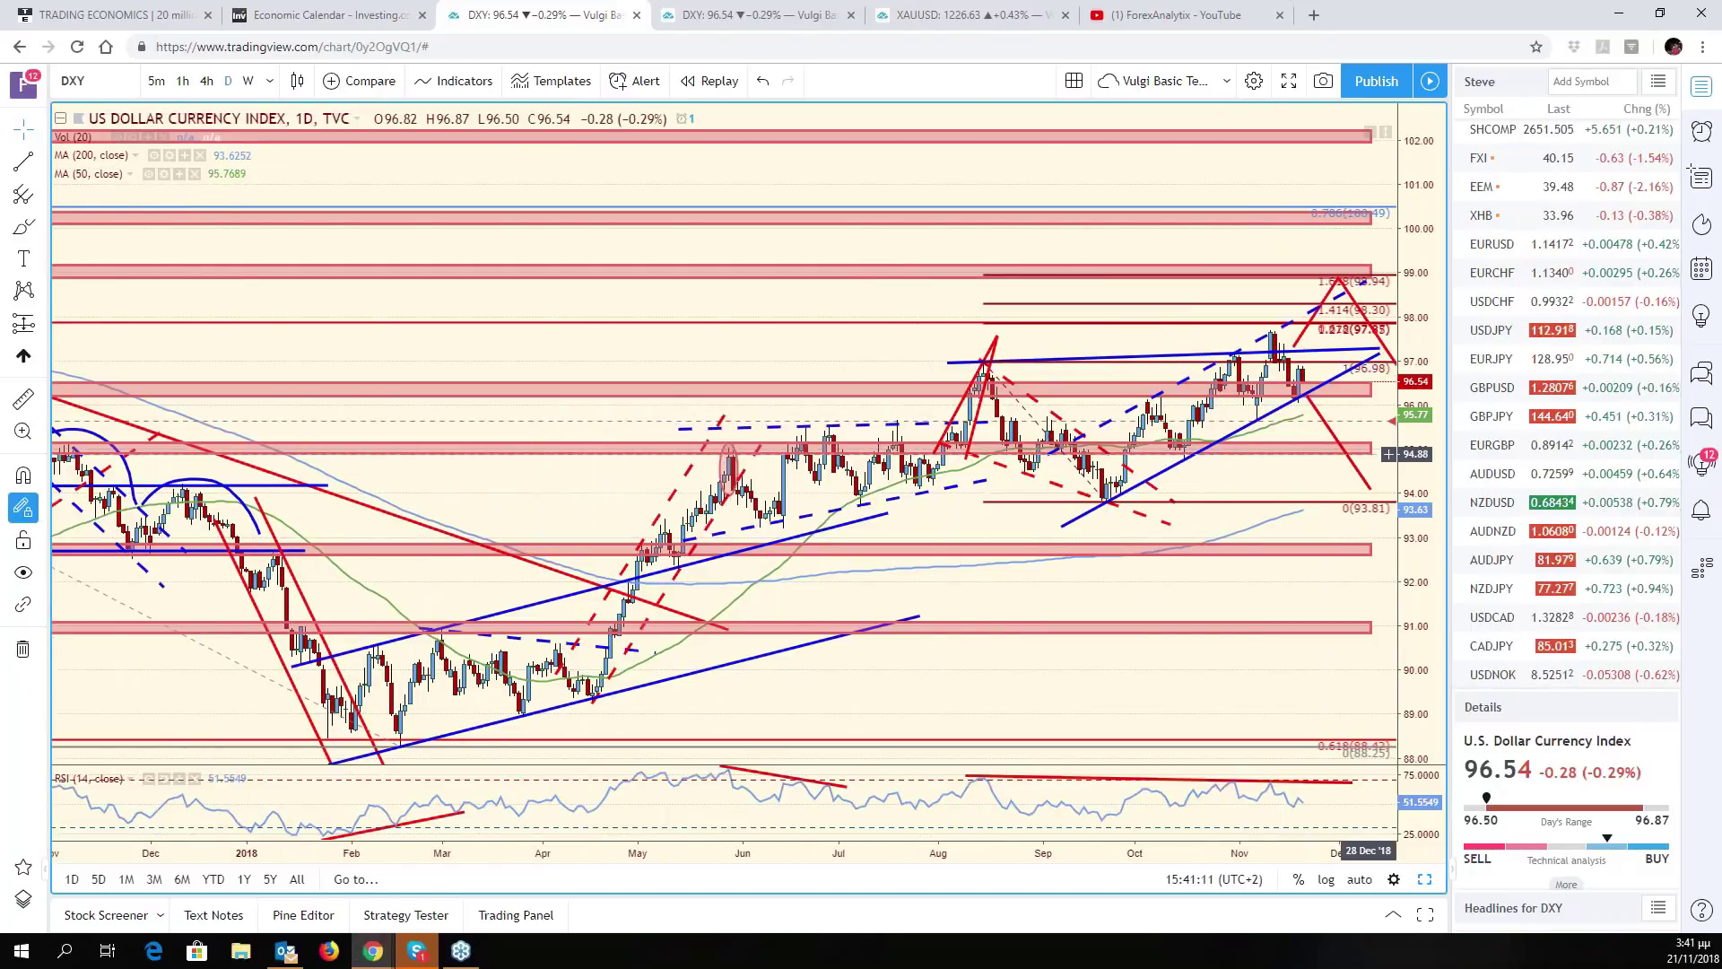
drag(1389, 453, 1479, 462)
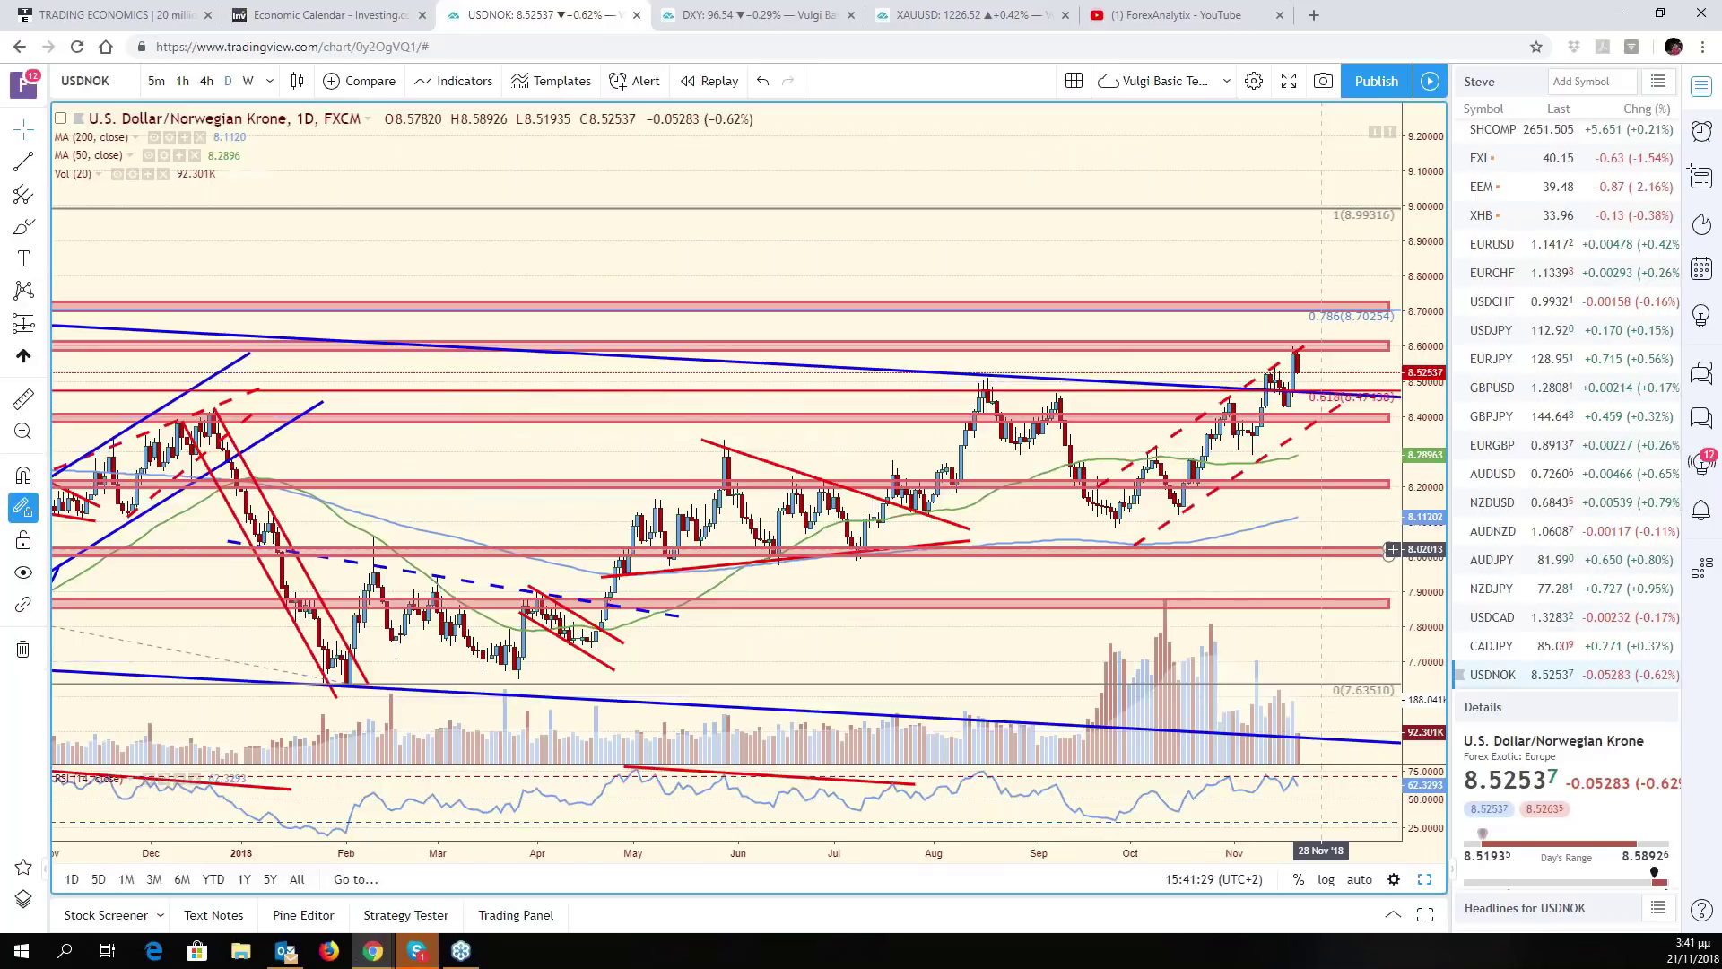
- Re-maximize the dollar index chart and zoom the time axis out to 2014
click(1424, 880)
click(1426, 880)
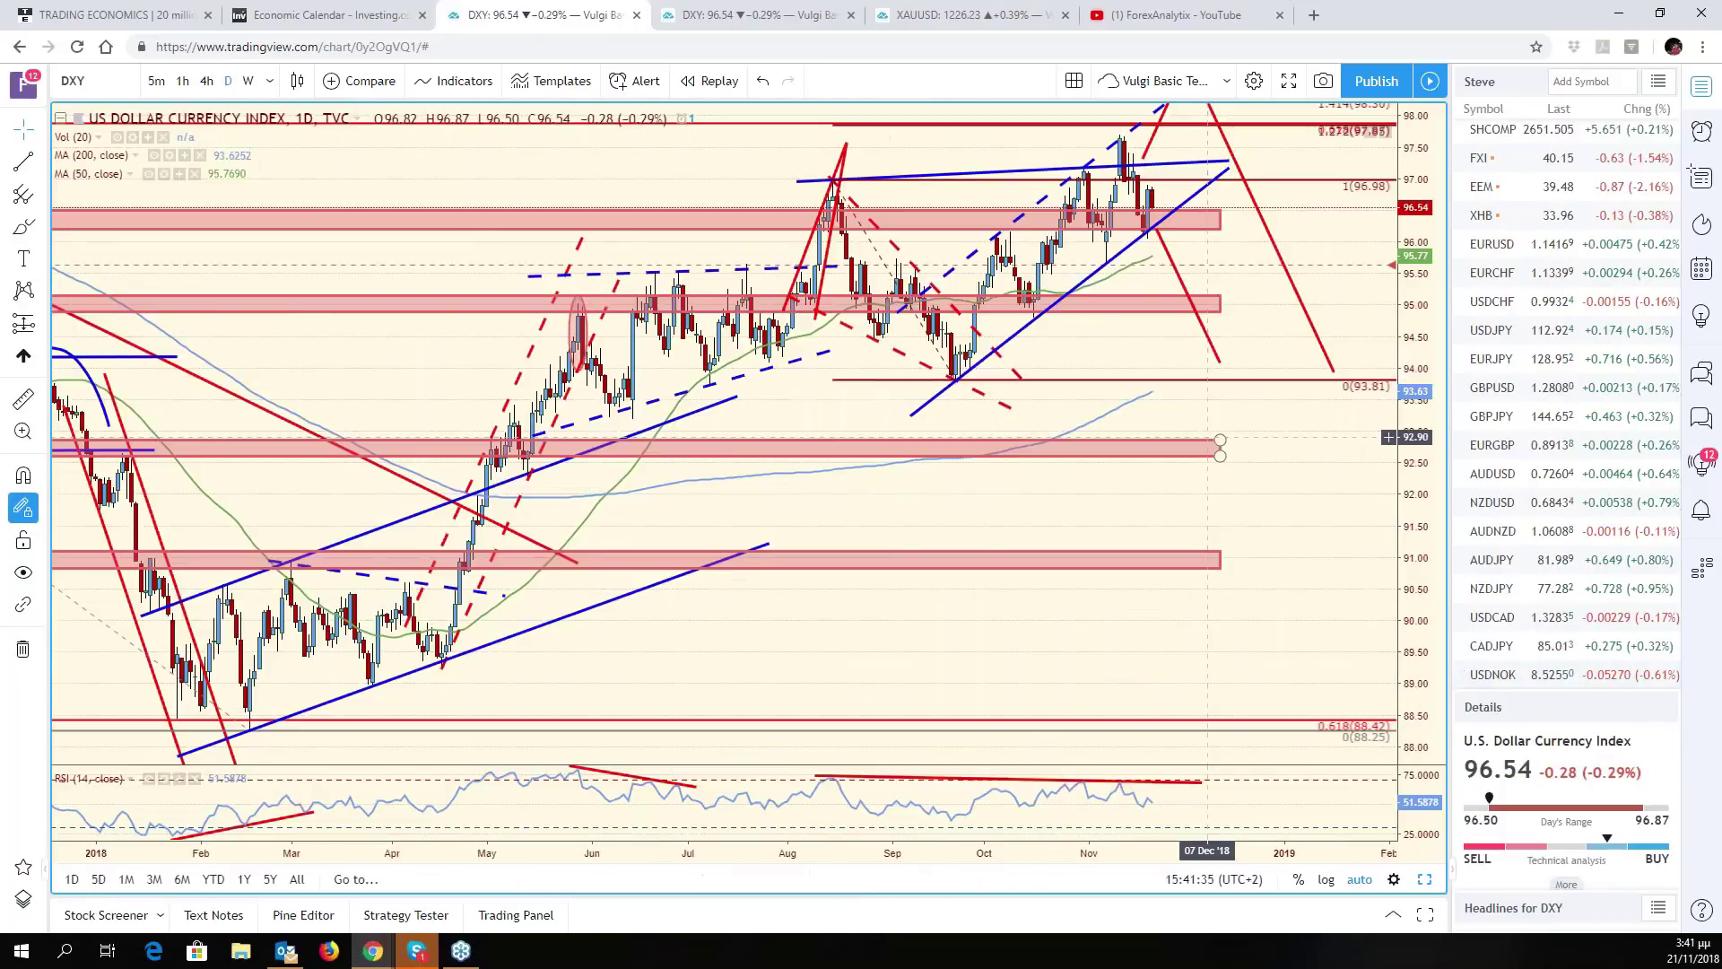
scroll(1200, 451, down, 4)
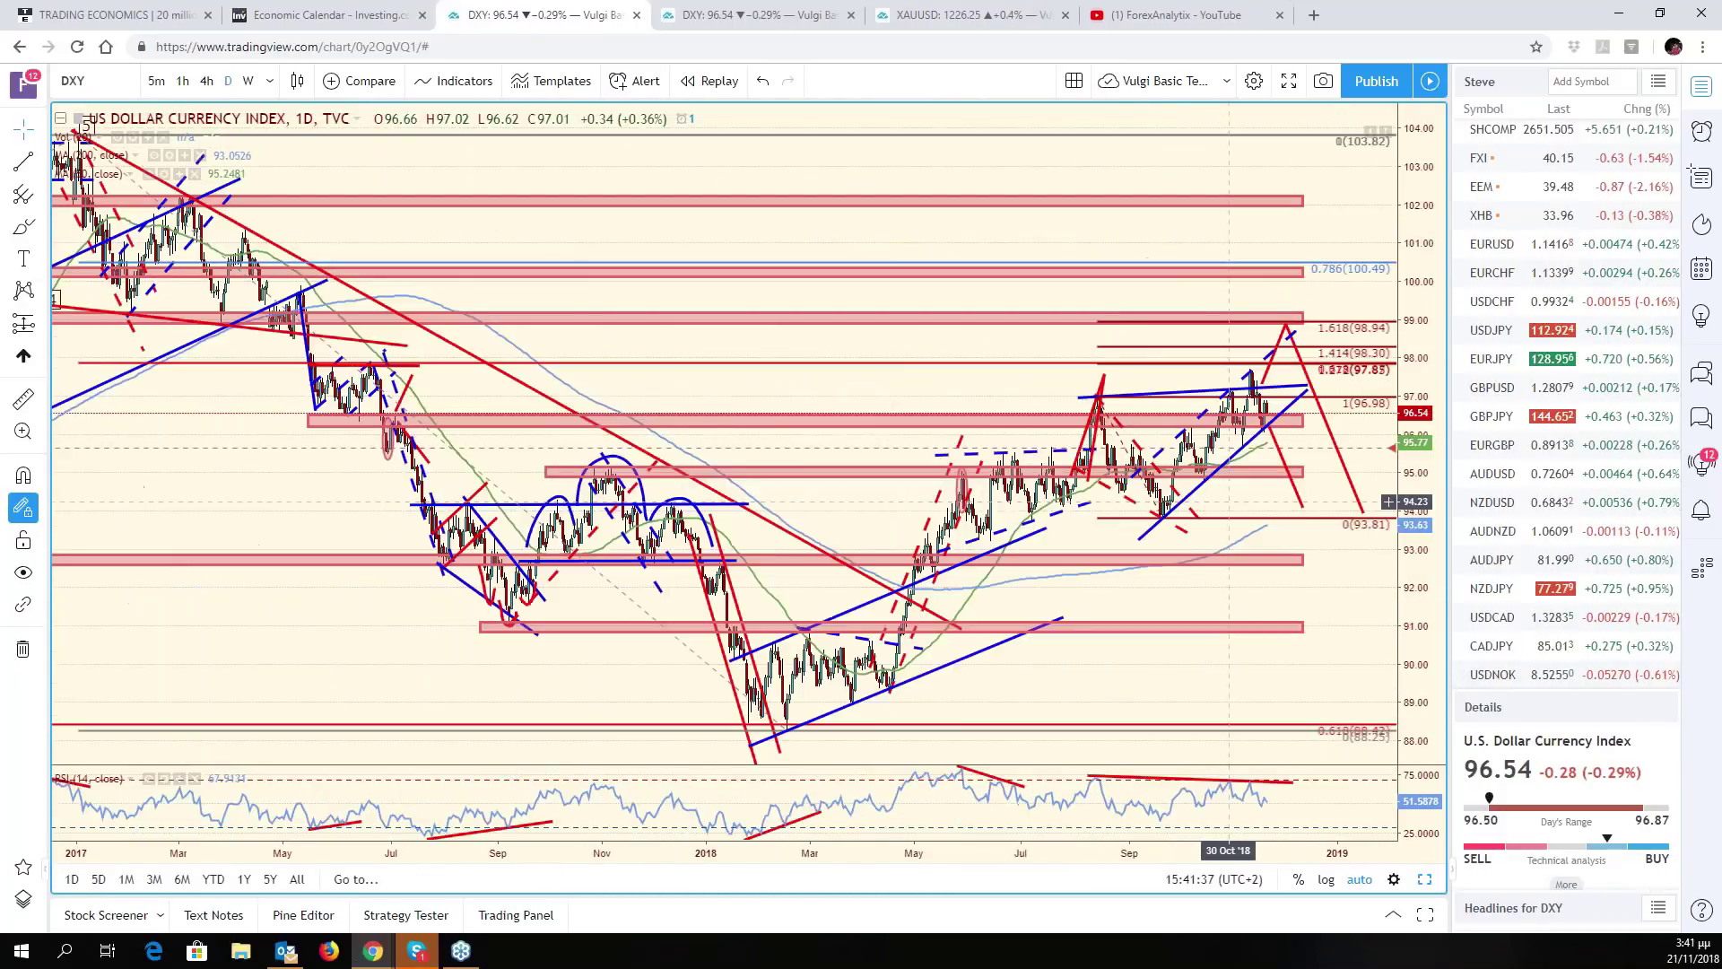
scroll(1256, 571, down, 2)
scroll(1256, 570, down, 2)
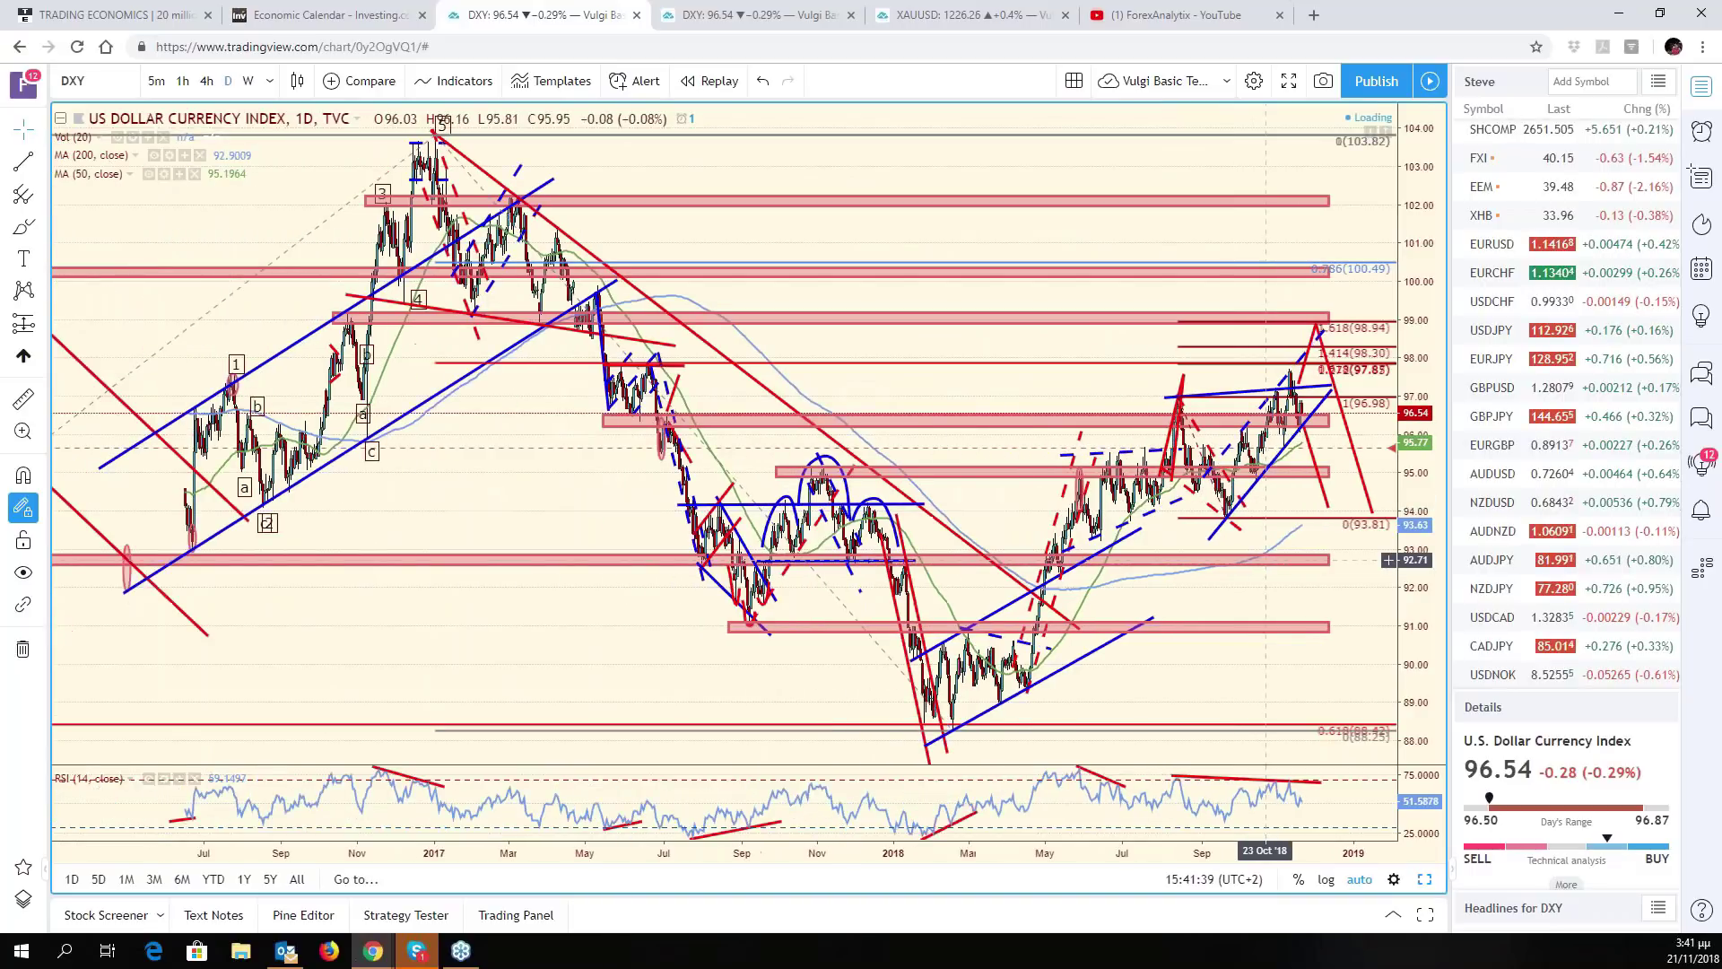
scroll(1266, 560, down, 2)
scroll(1266, 560, down, 2)
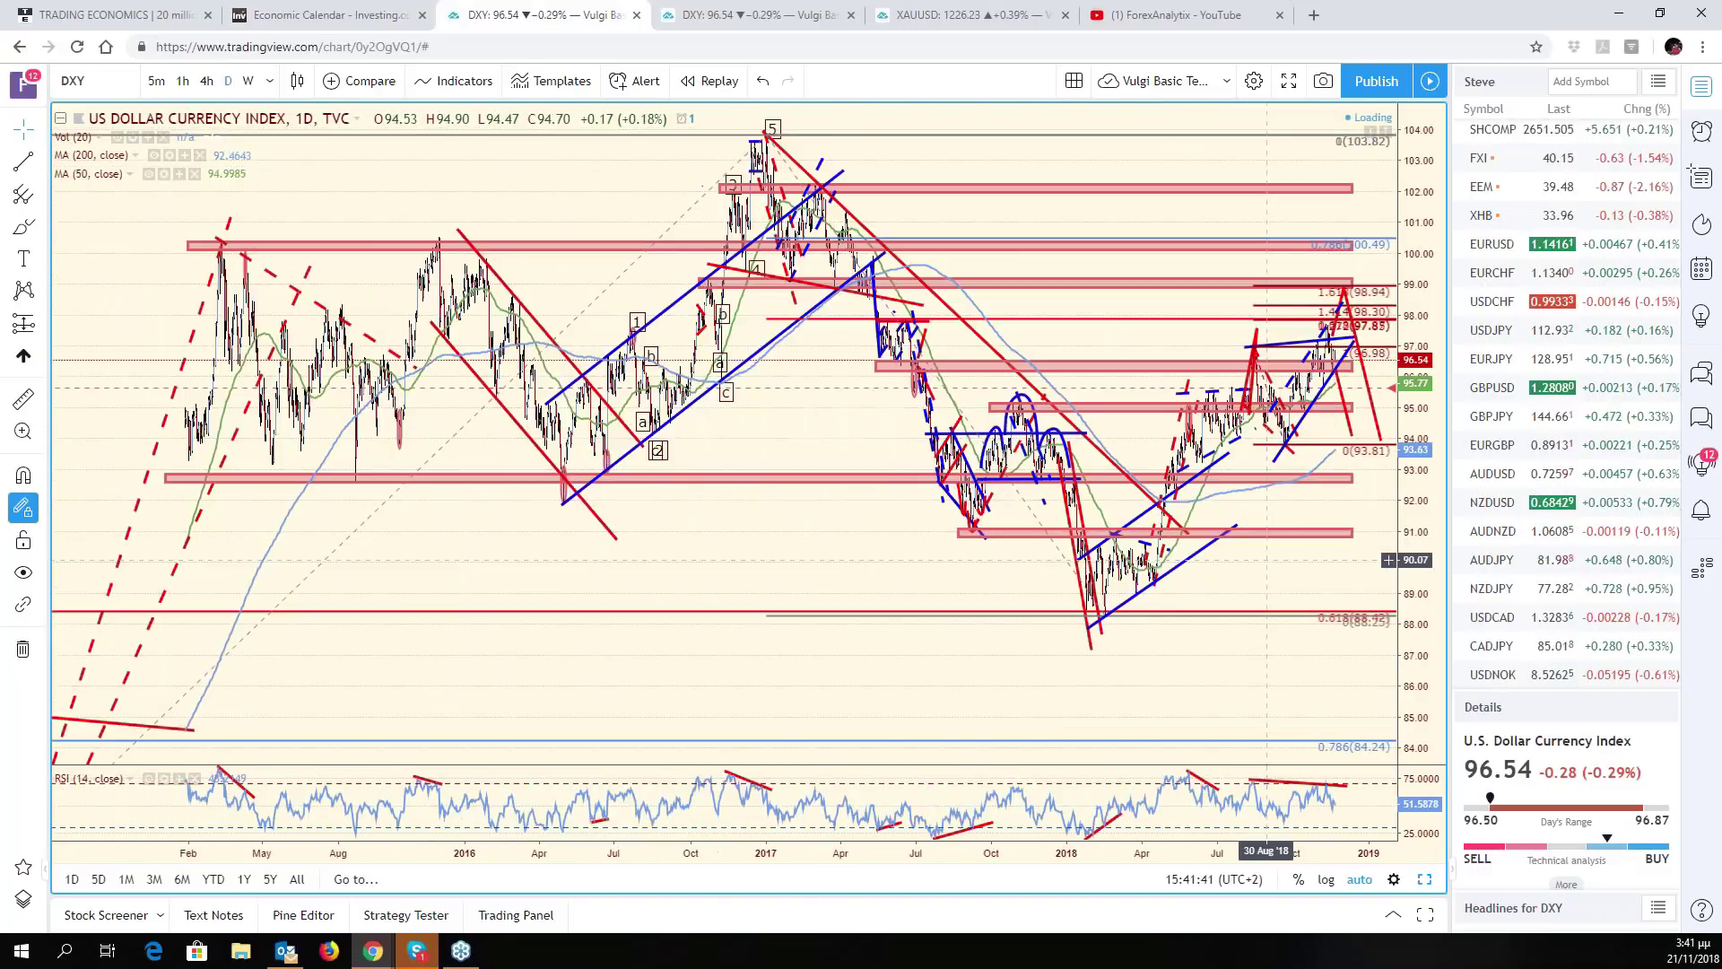
scroll(1266, 560, down, 2)
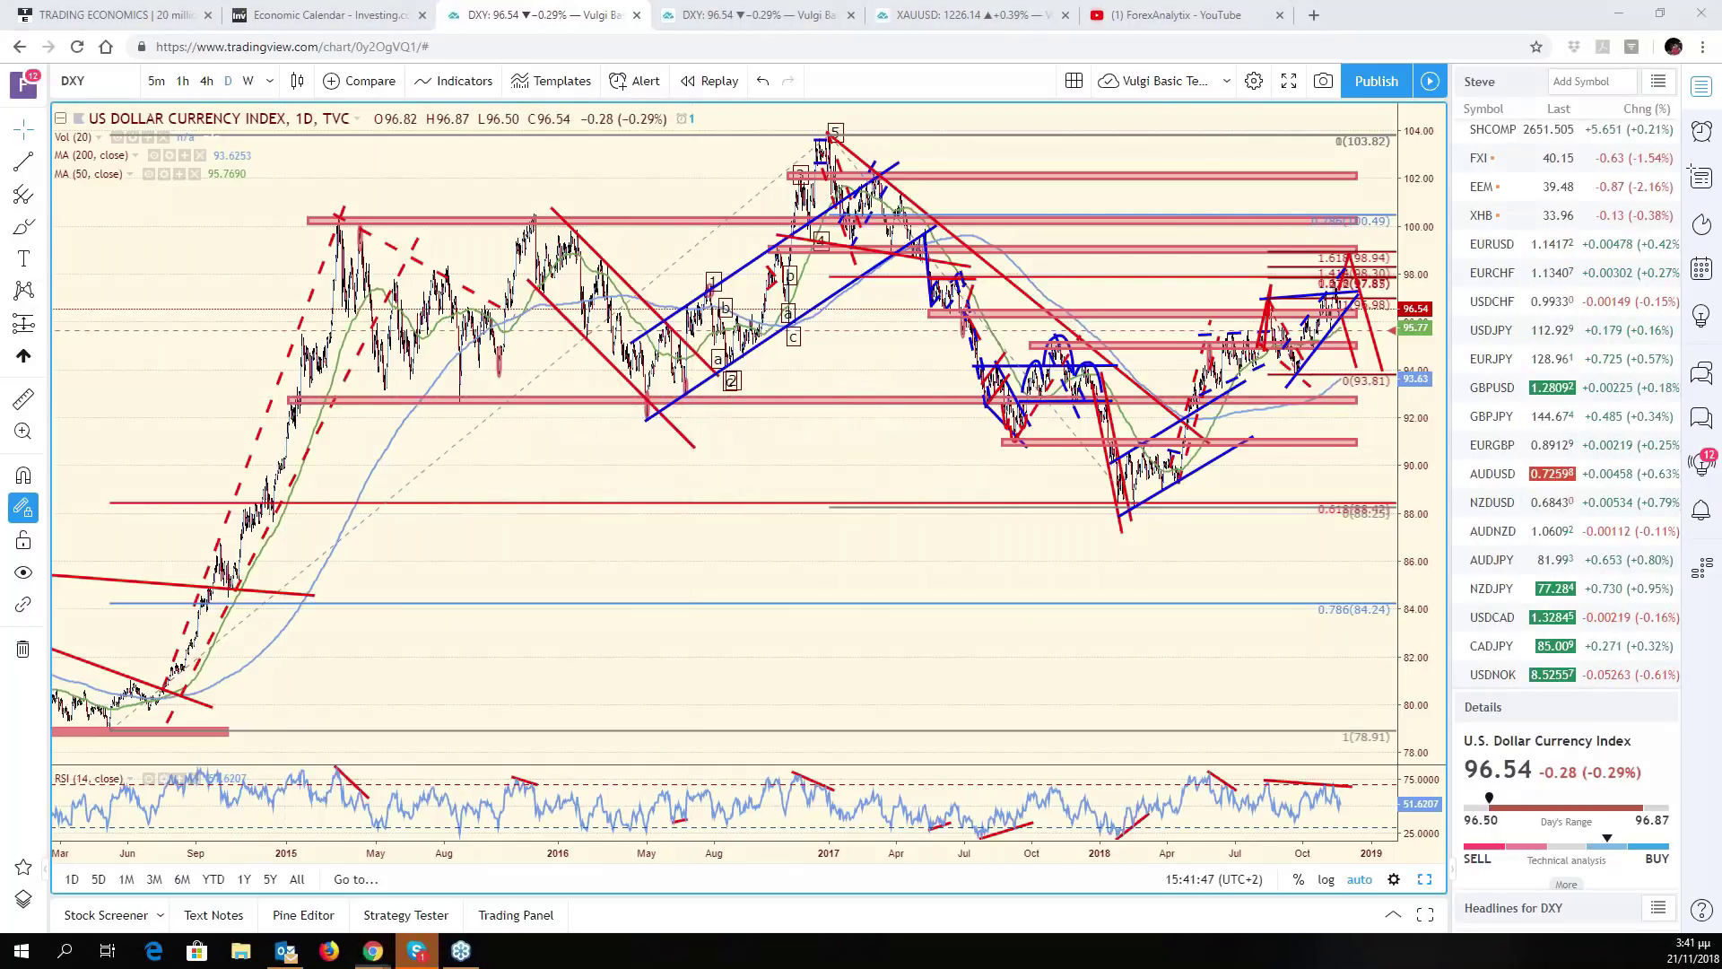
- Sketch temporary highlighter marks over the 92.5 zone and a dip-then-rally path, then erase them
drag(273, 403, 1379, 402)
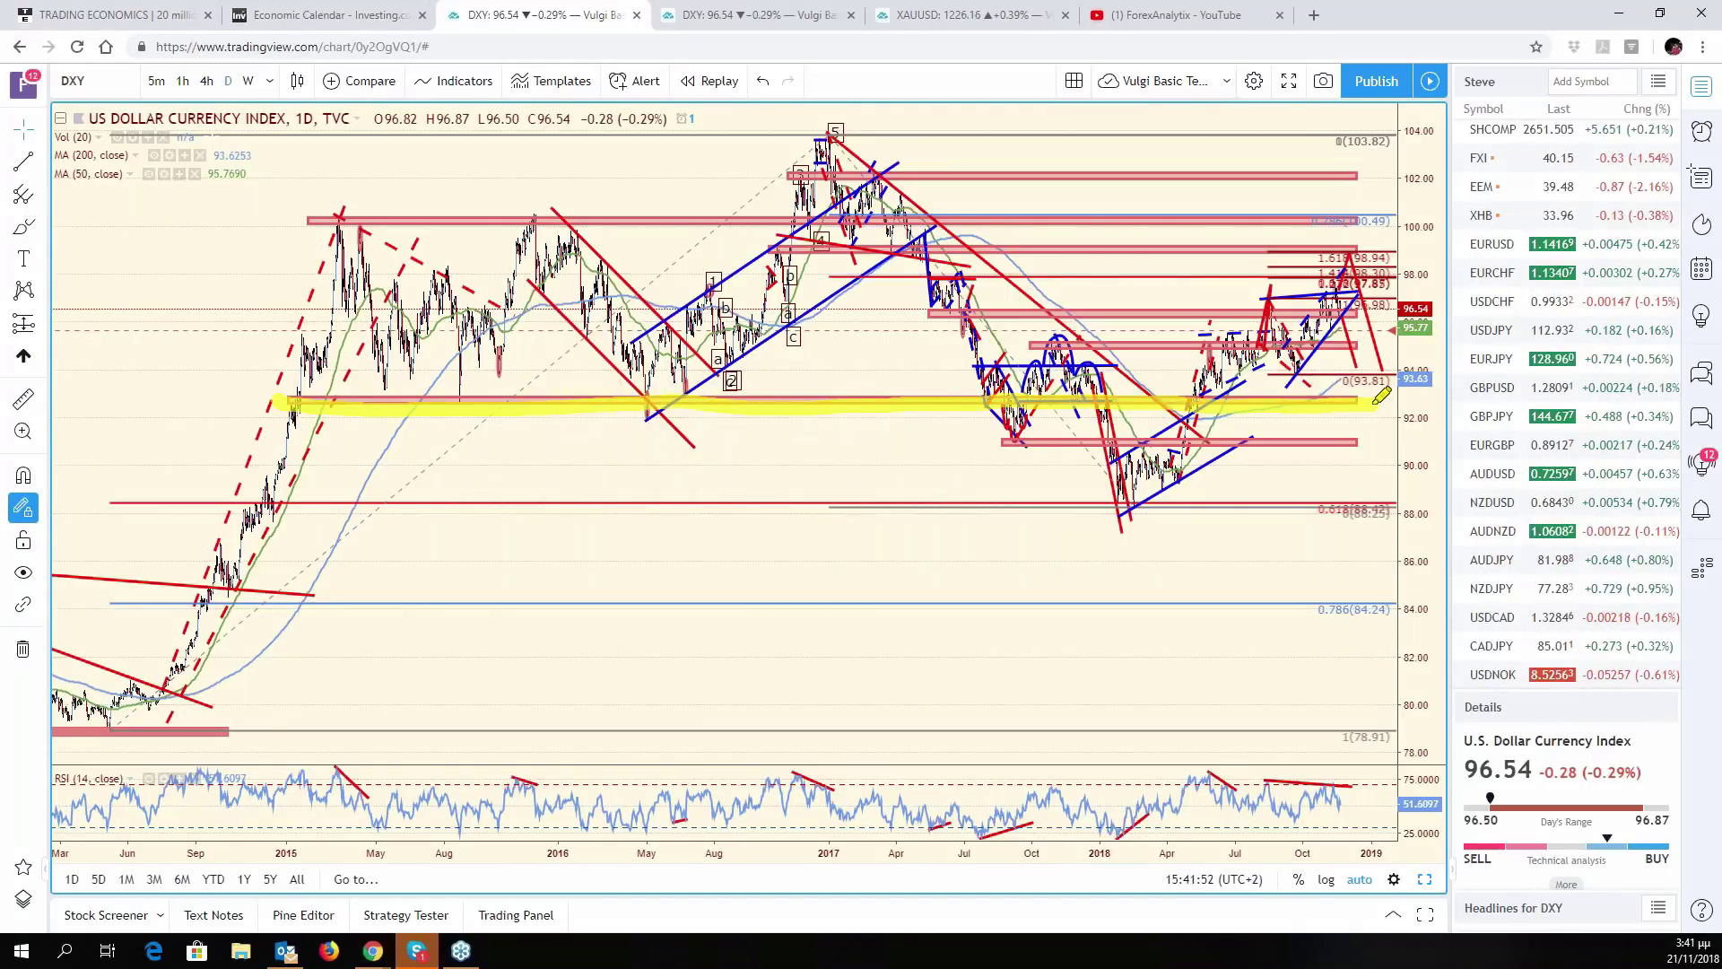
mouse_move(1355, 280)
mouse_down()
mouse_move(1395, 395)
mouse_move(1305, 413)
mouse_up()
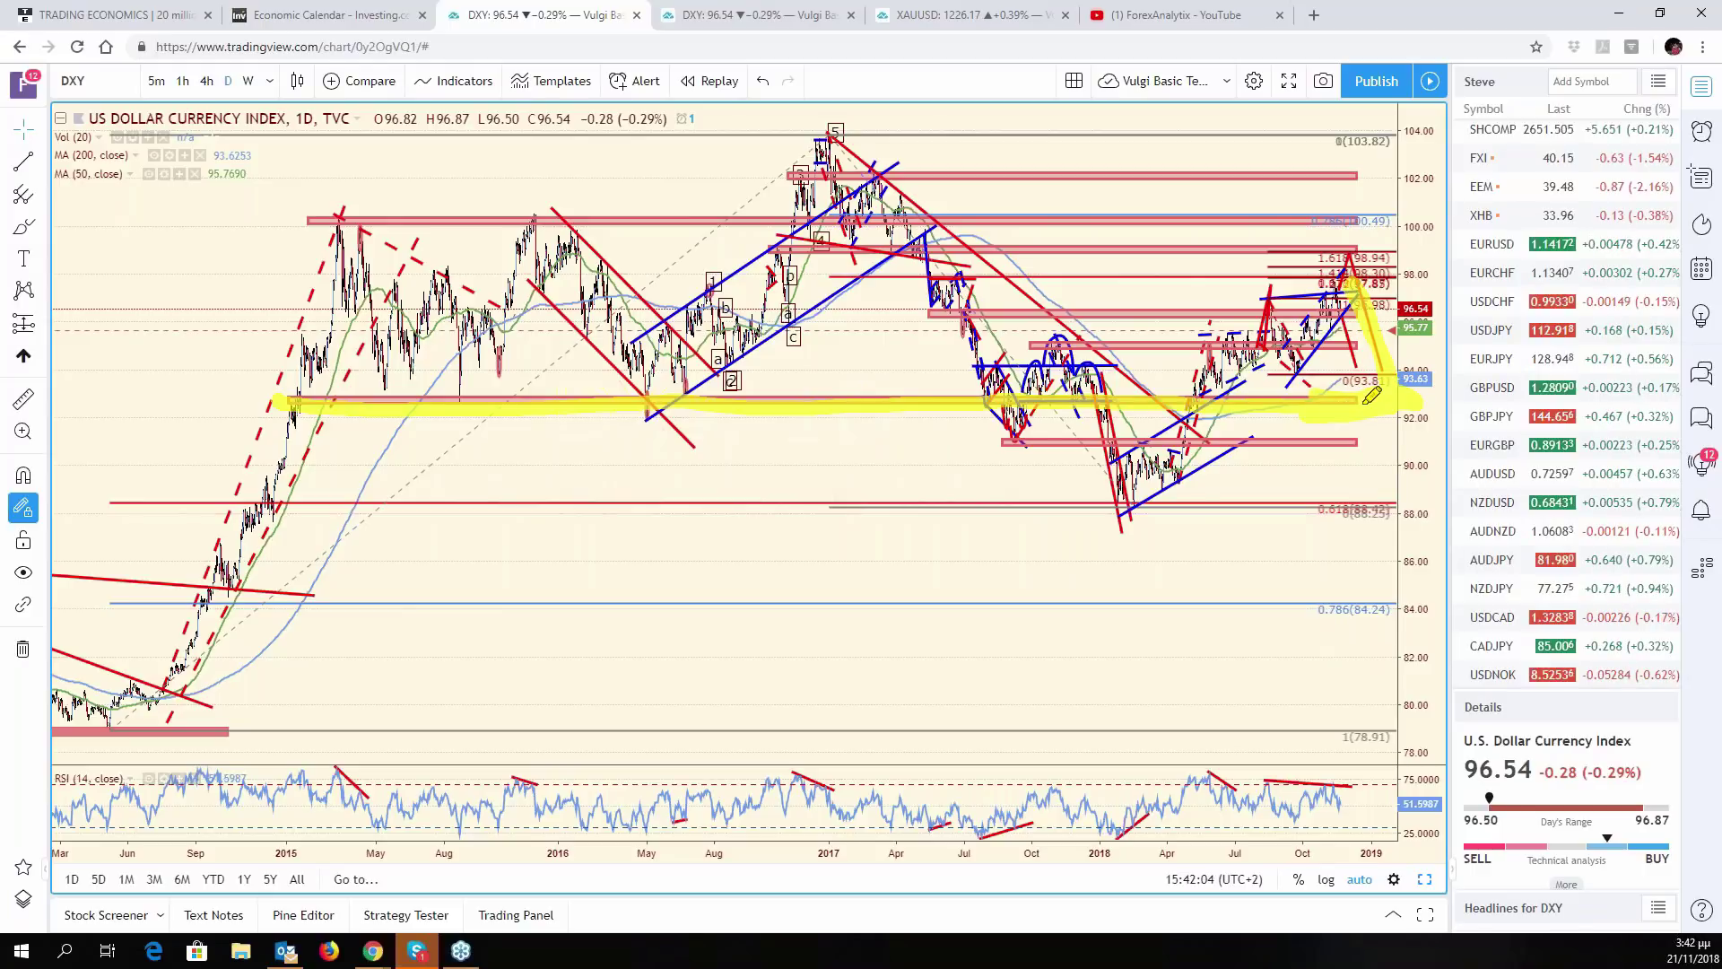
drag(1372, 395, 1476, 171)
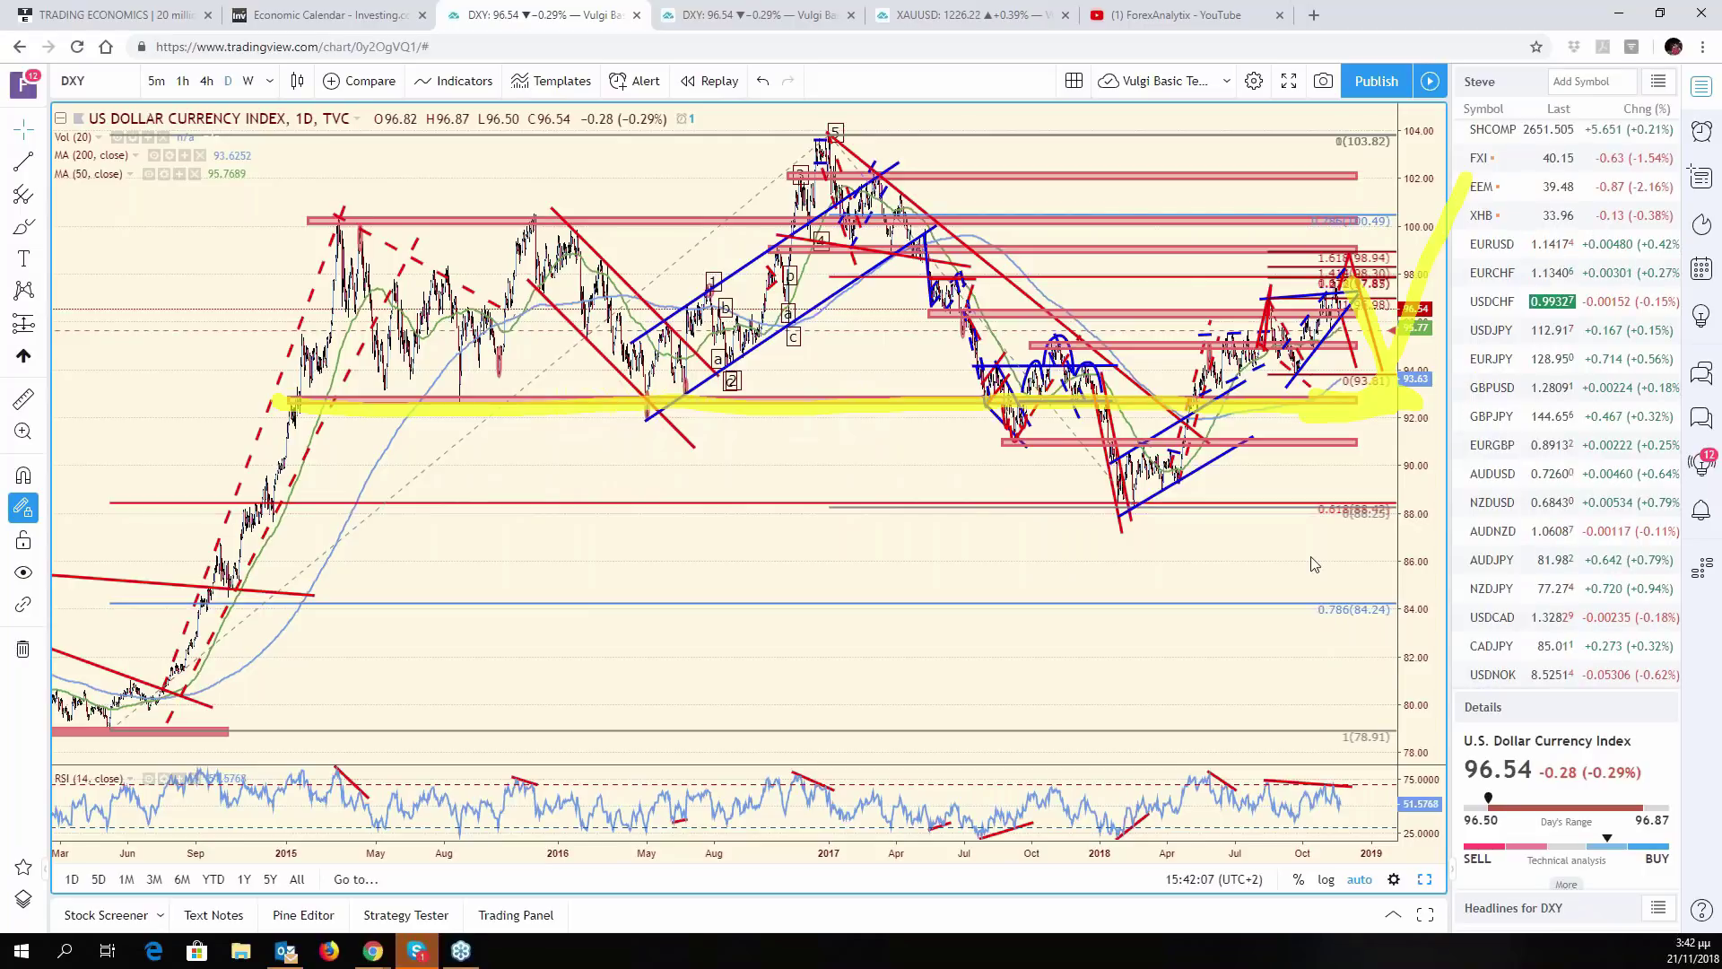
key(e)
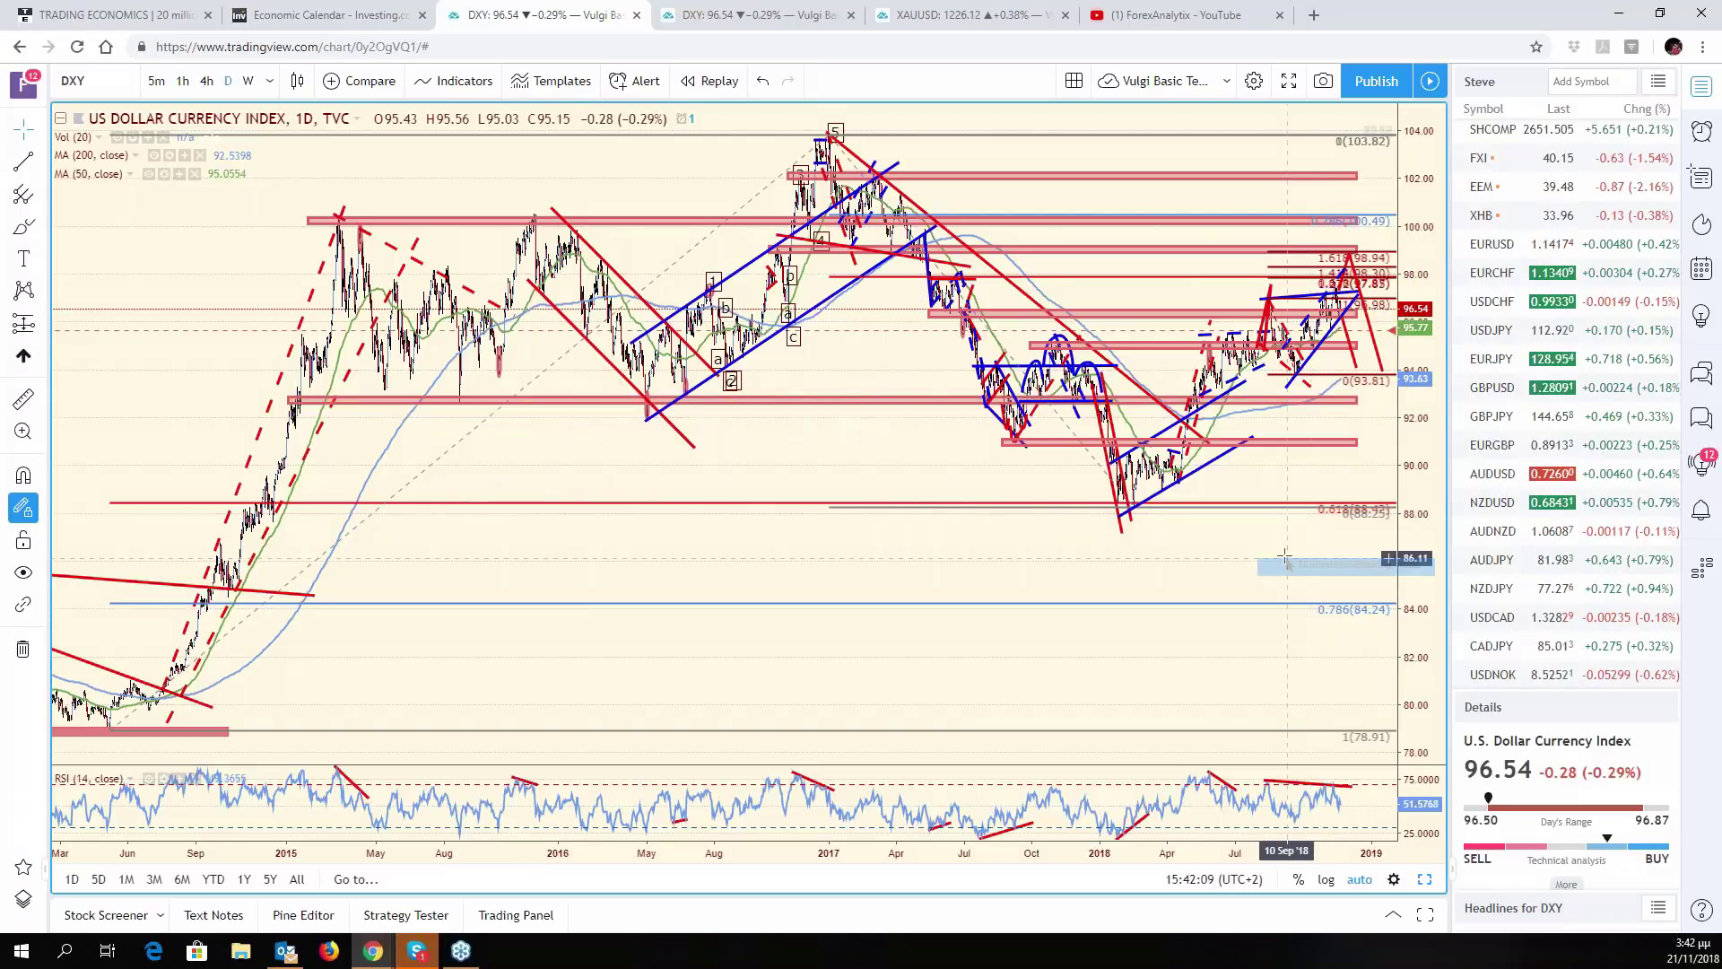
- Zoom back in so the DXY chart spans November 2017 to November 2018
scroll(1285, 557, up, 5)
scroll(1285, 556, up, 3)
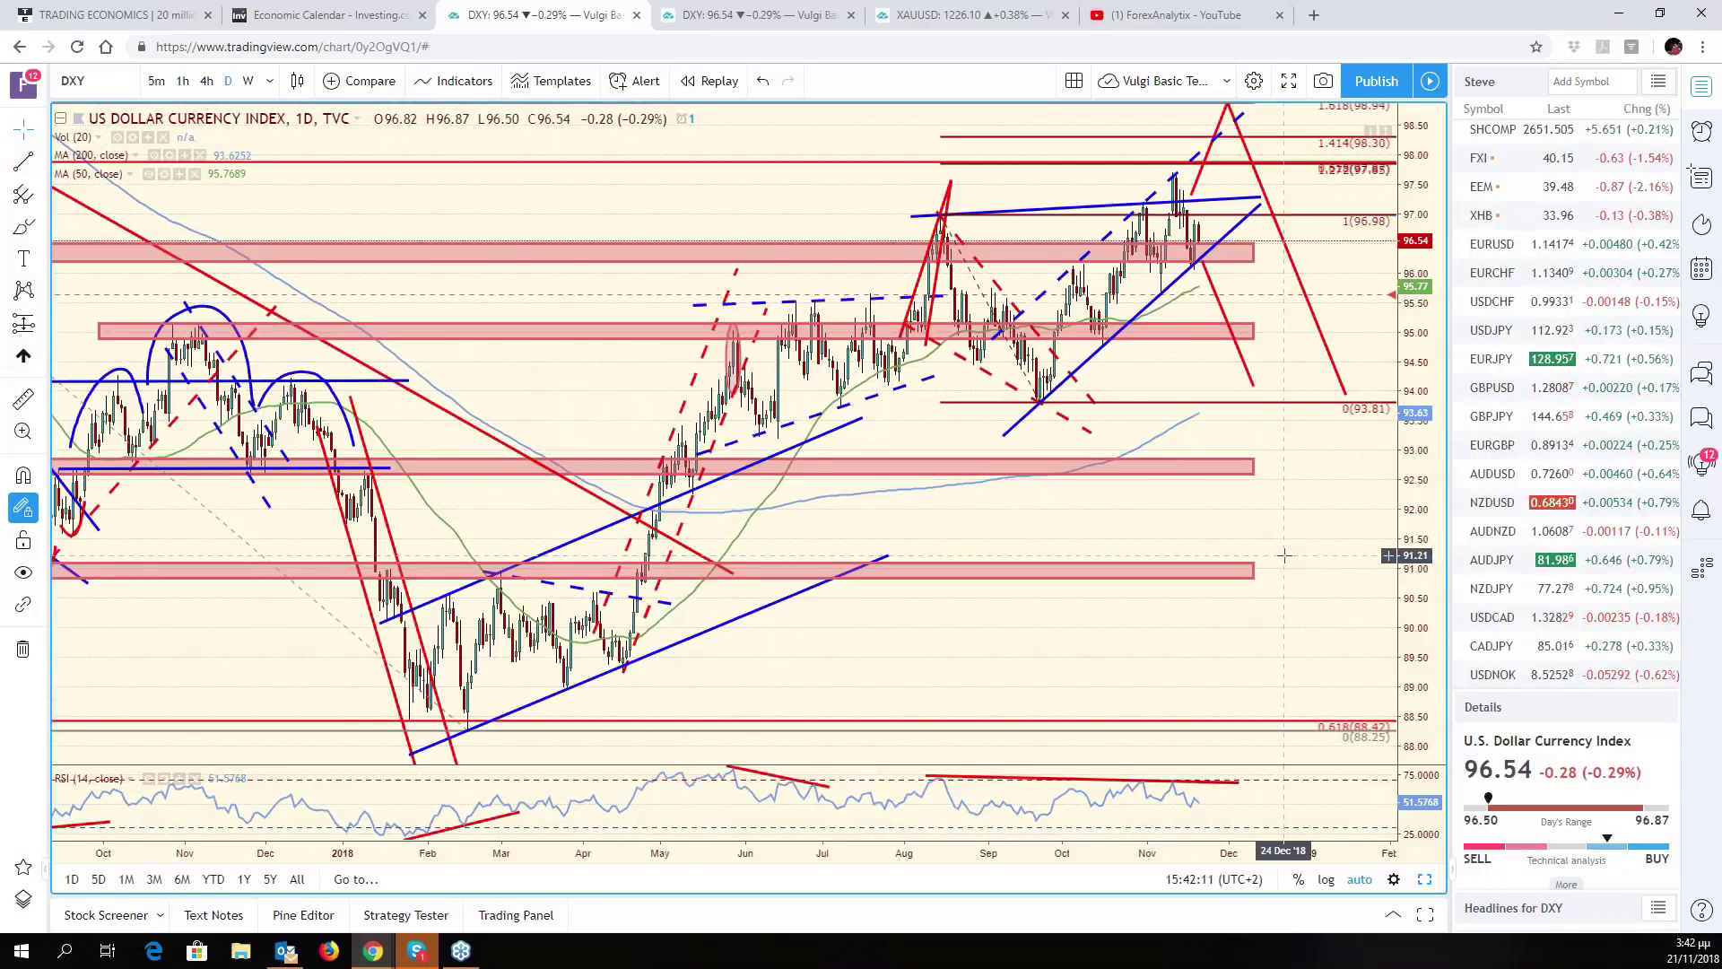
scroll(1285, 556, up, 3)
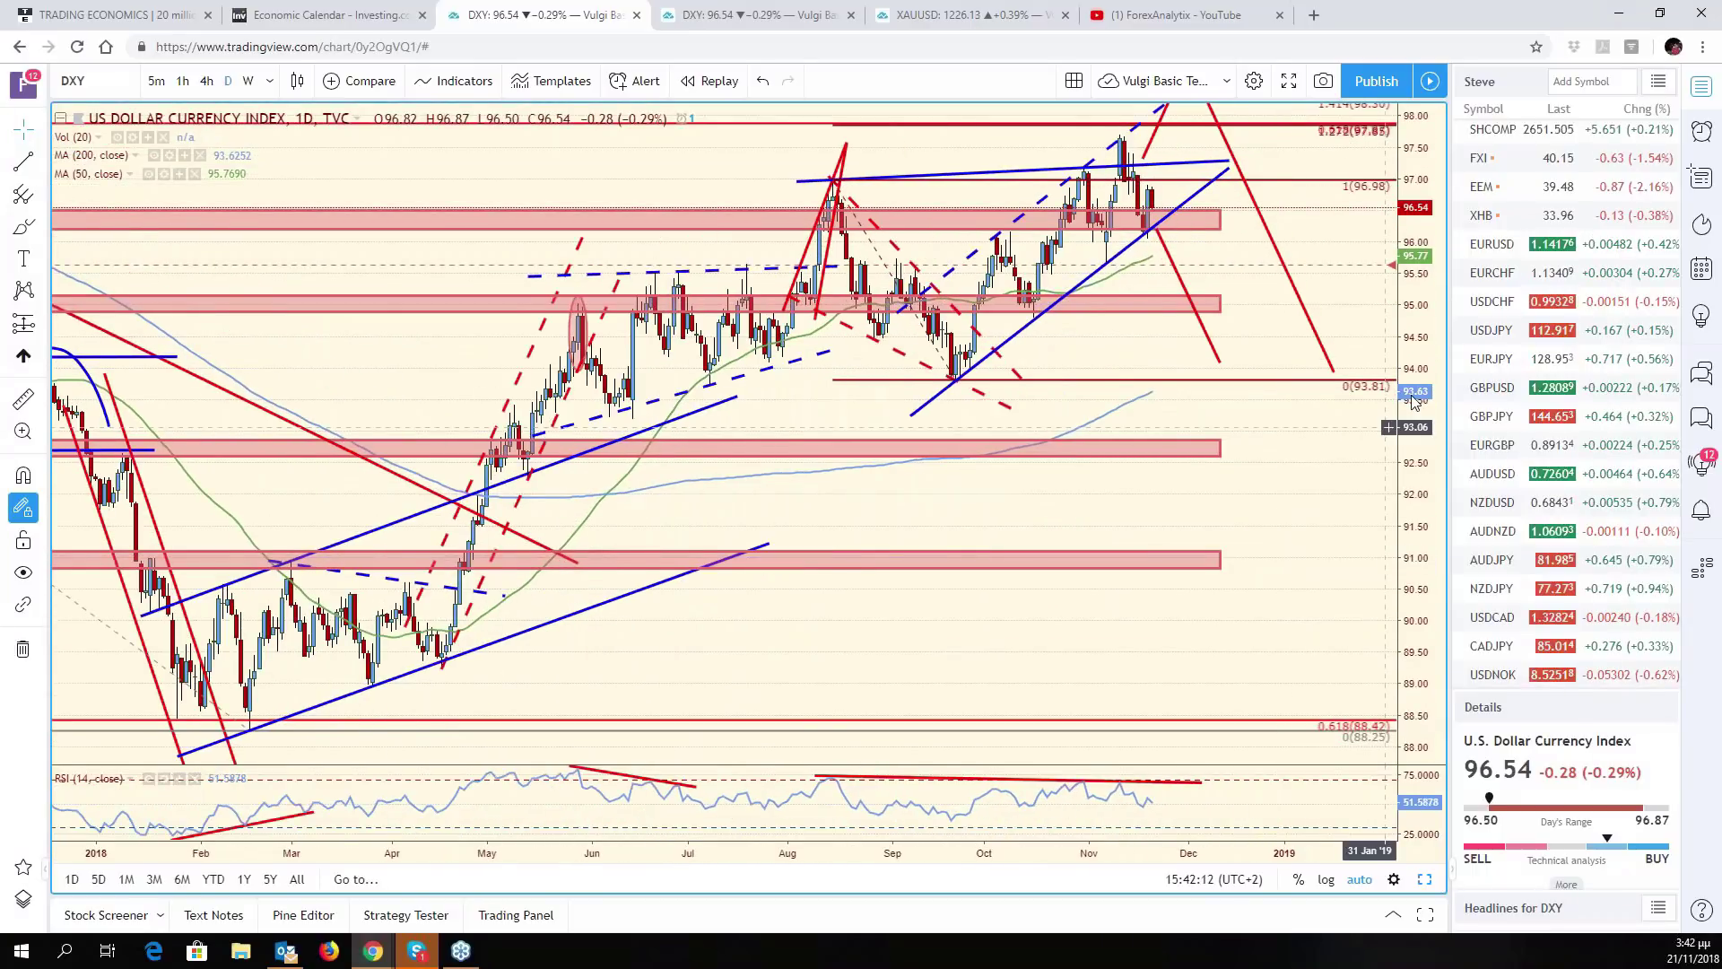
scroll(1413, 401, left, 5)
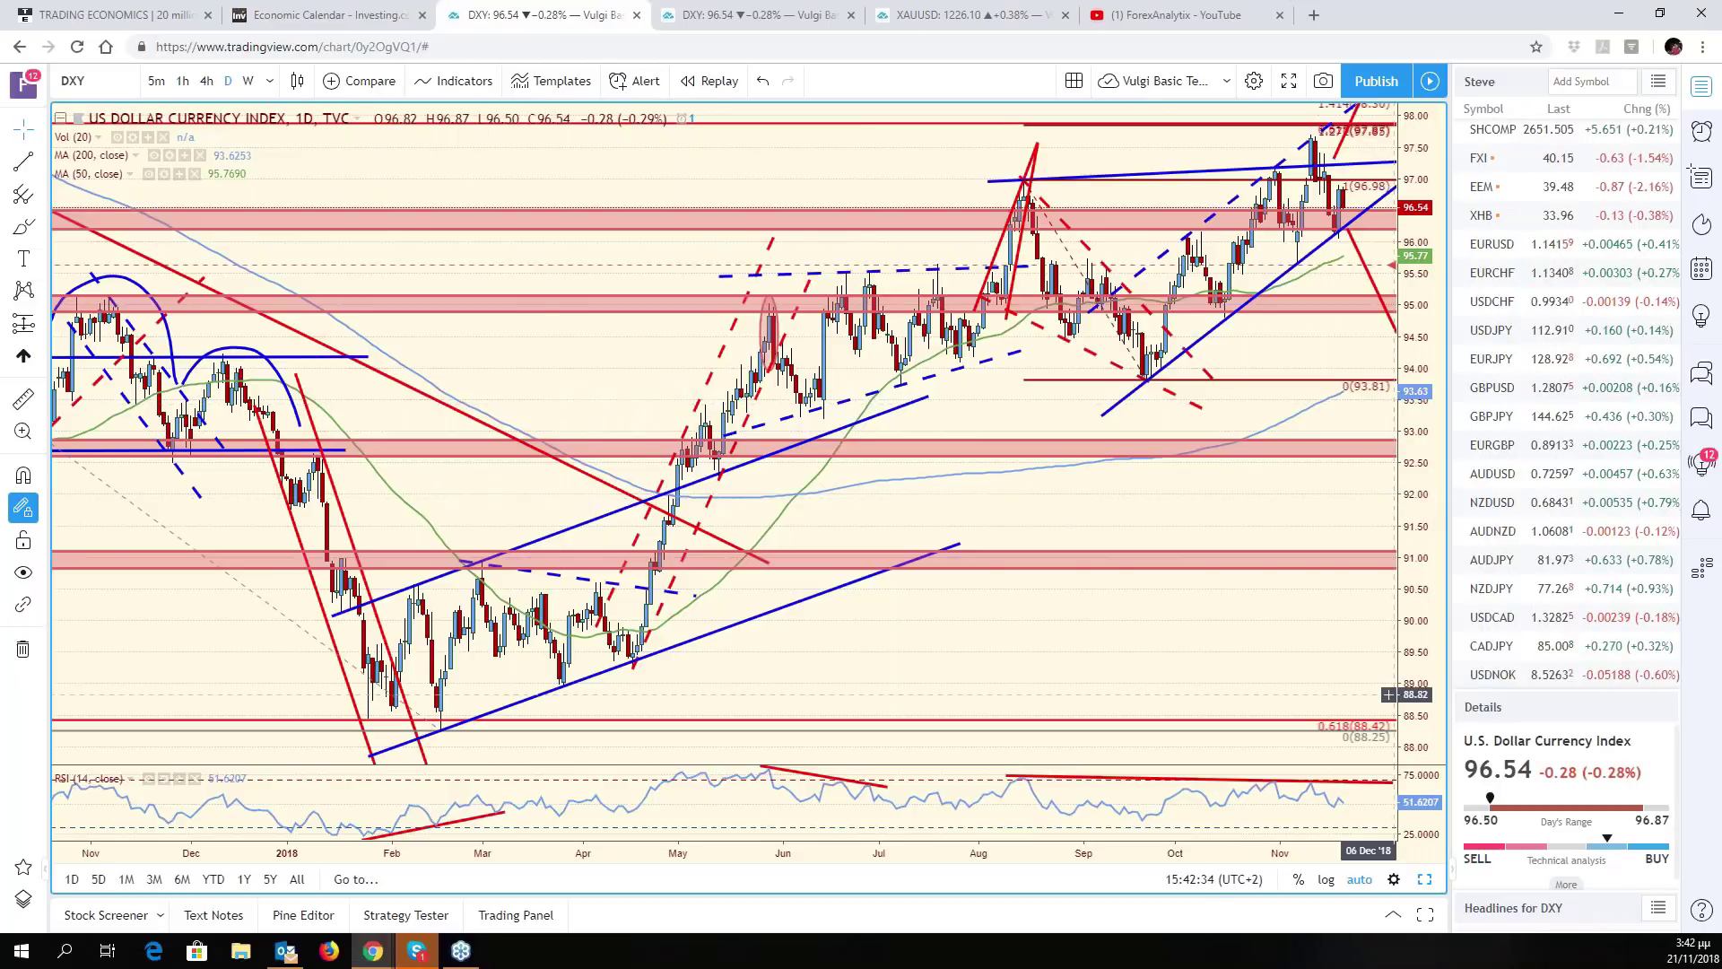
- Restore the six-chart grid with Alt+Enter
key(alt+Return)
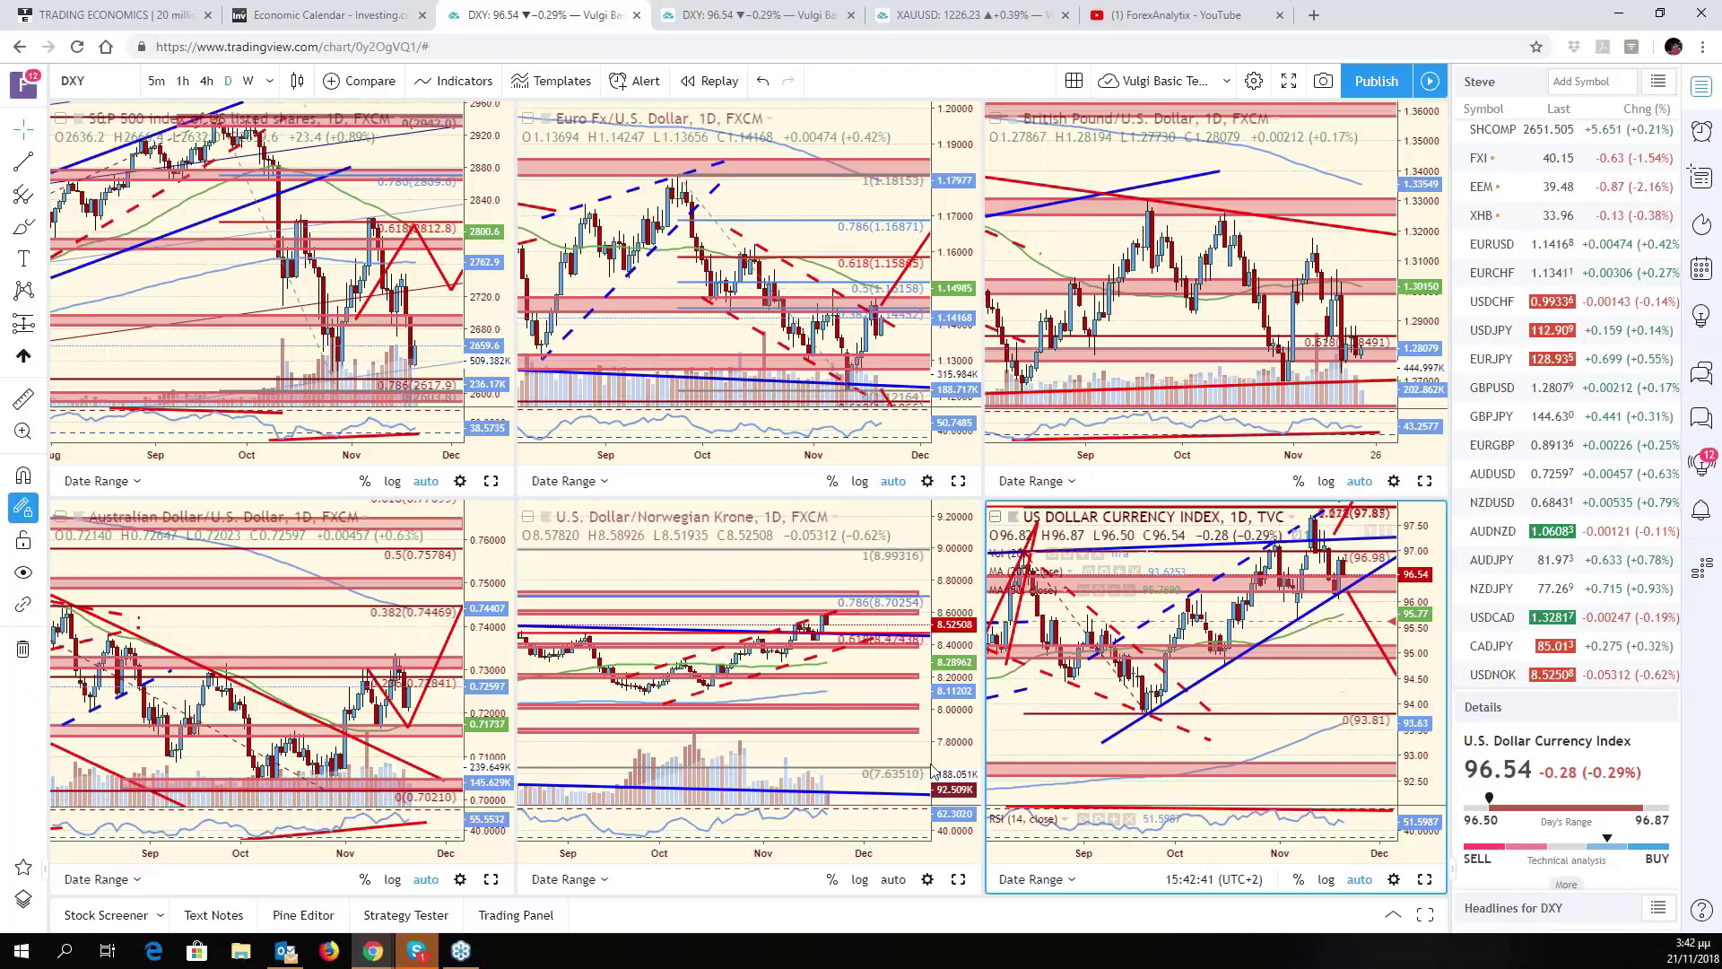
- Auto-fit the USDNOK chart's price scale
click(892, 887)
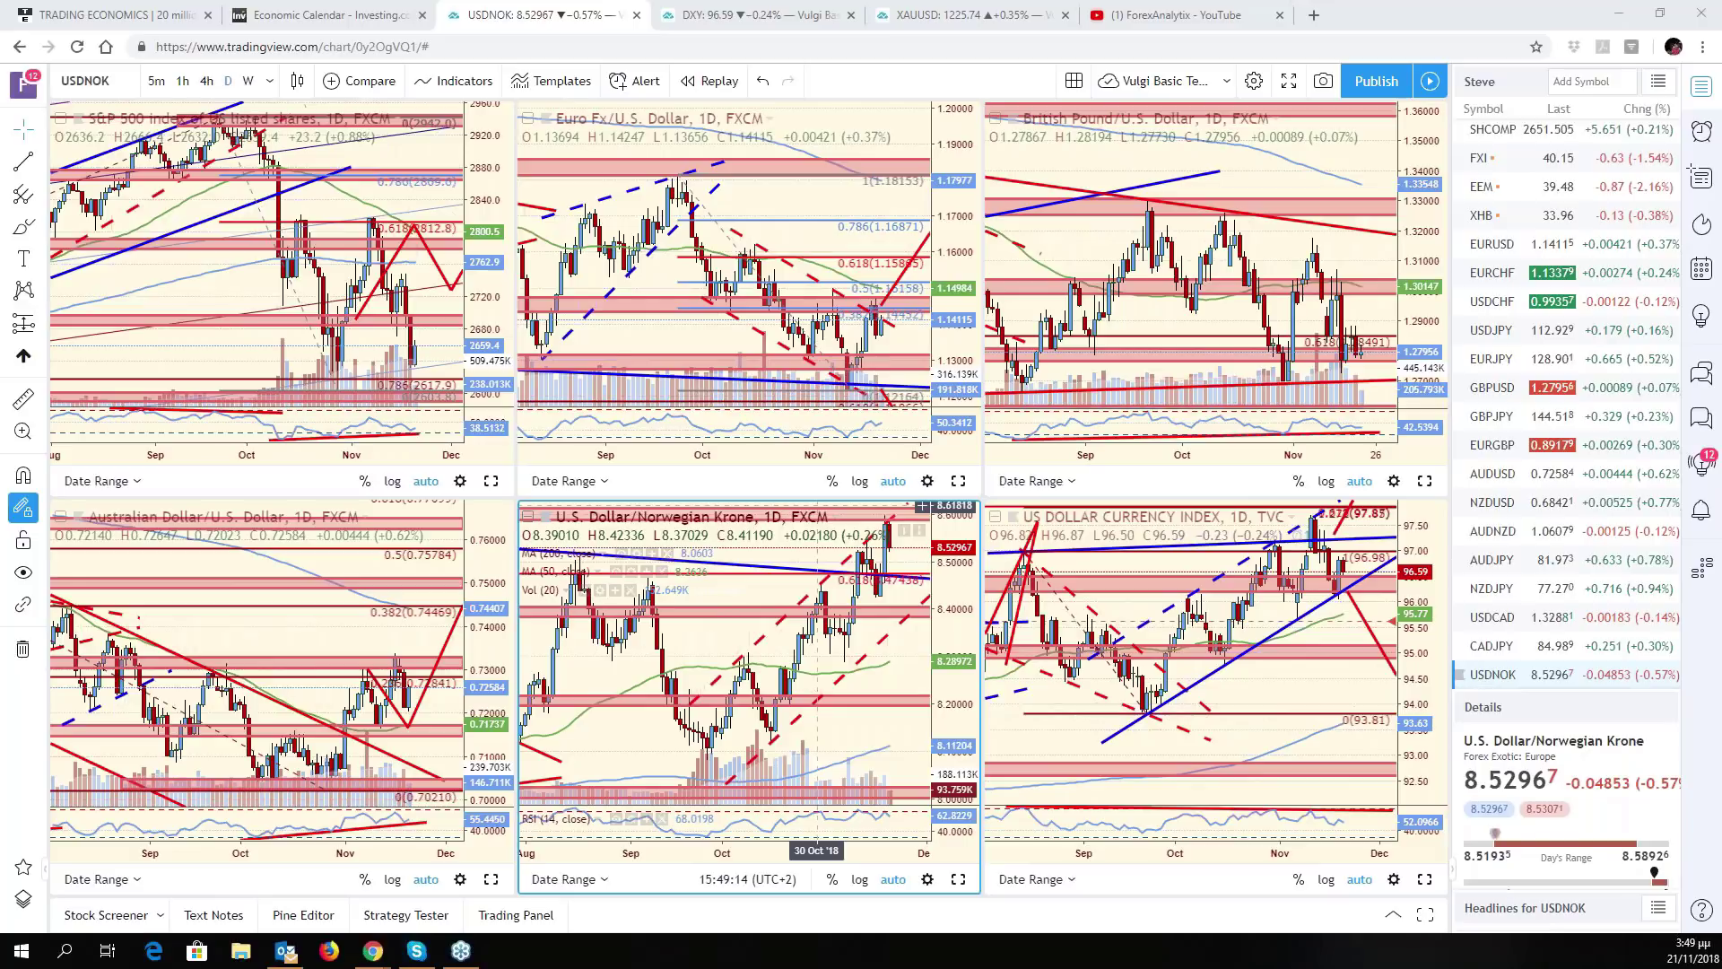
- Maximize the USDNOK chart and adjust its price scale, position and zoom
click(957, 879)
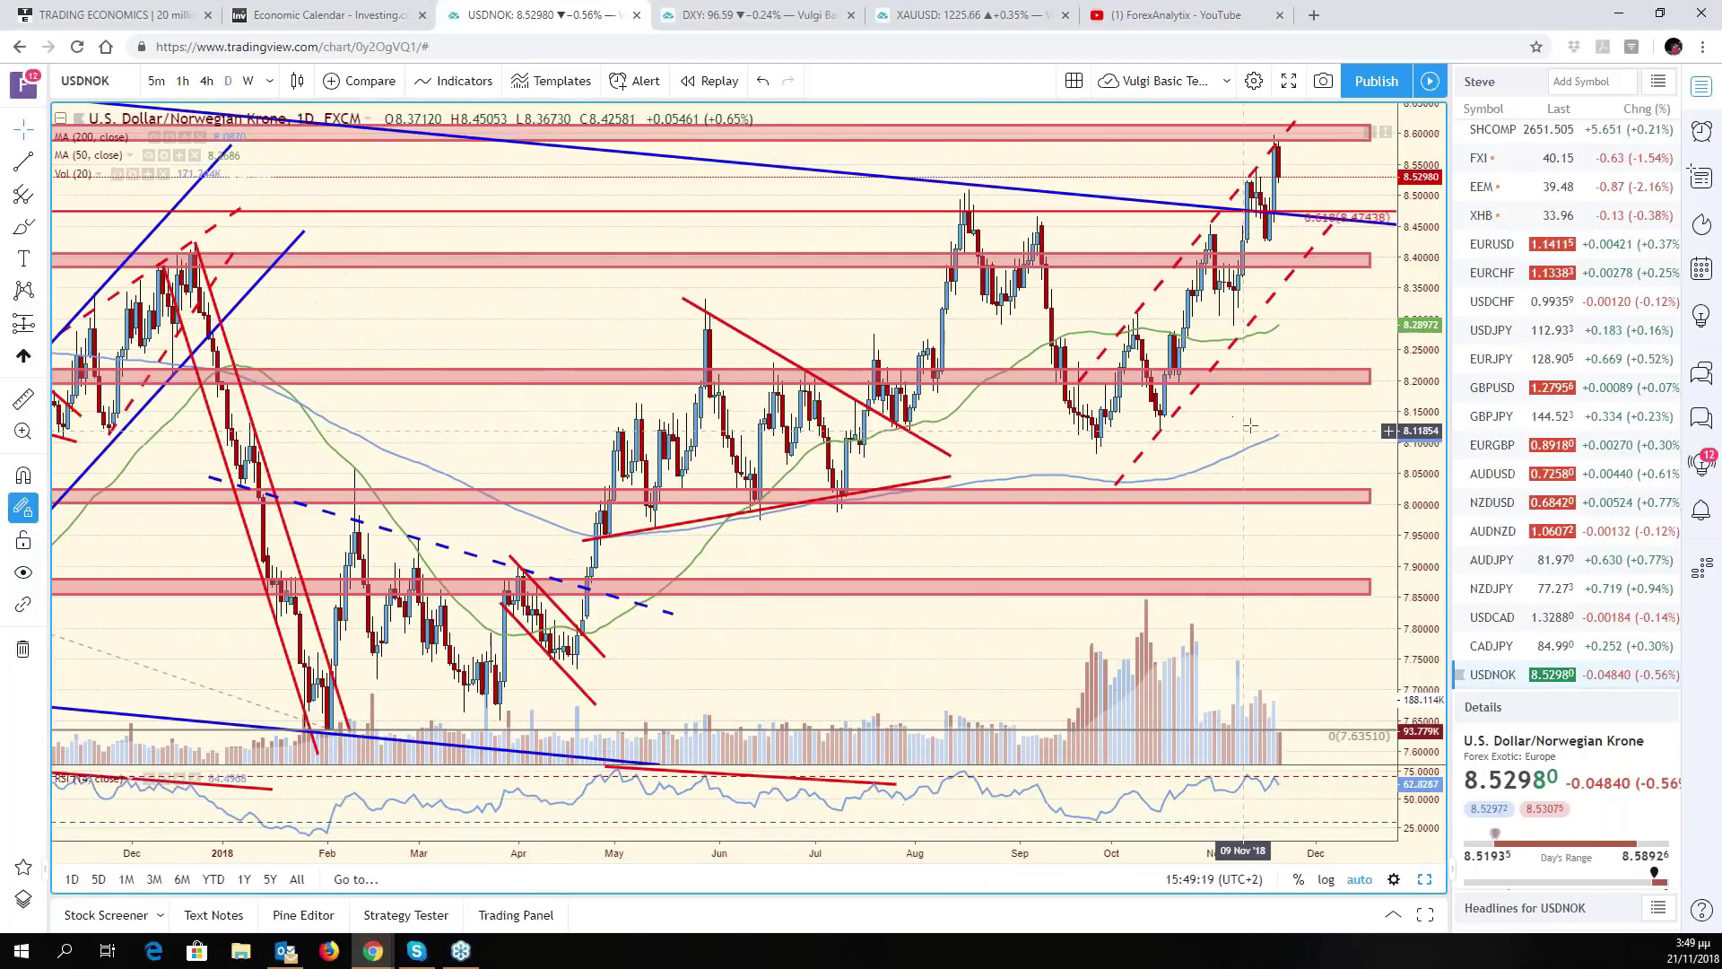
drag(1427, 434, 1427, 490)
scroll(1279, 562, down, 4)
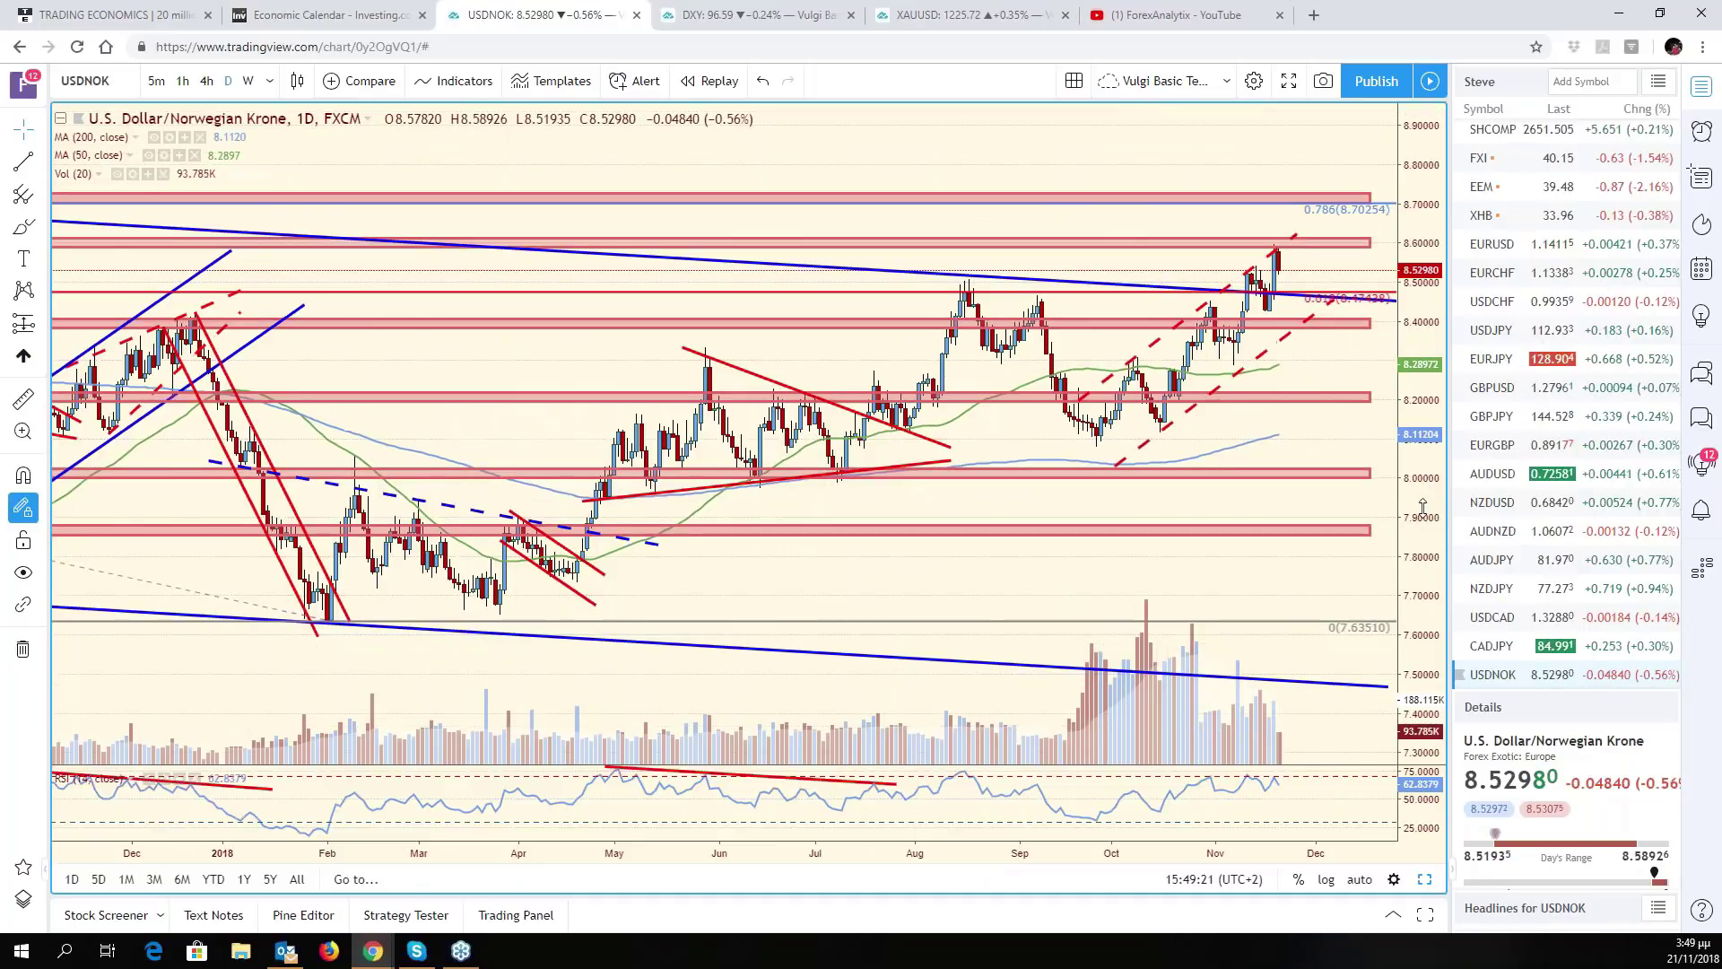
scroll(1279, 562, down, 2)
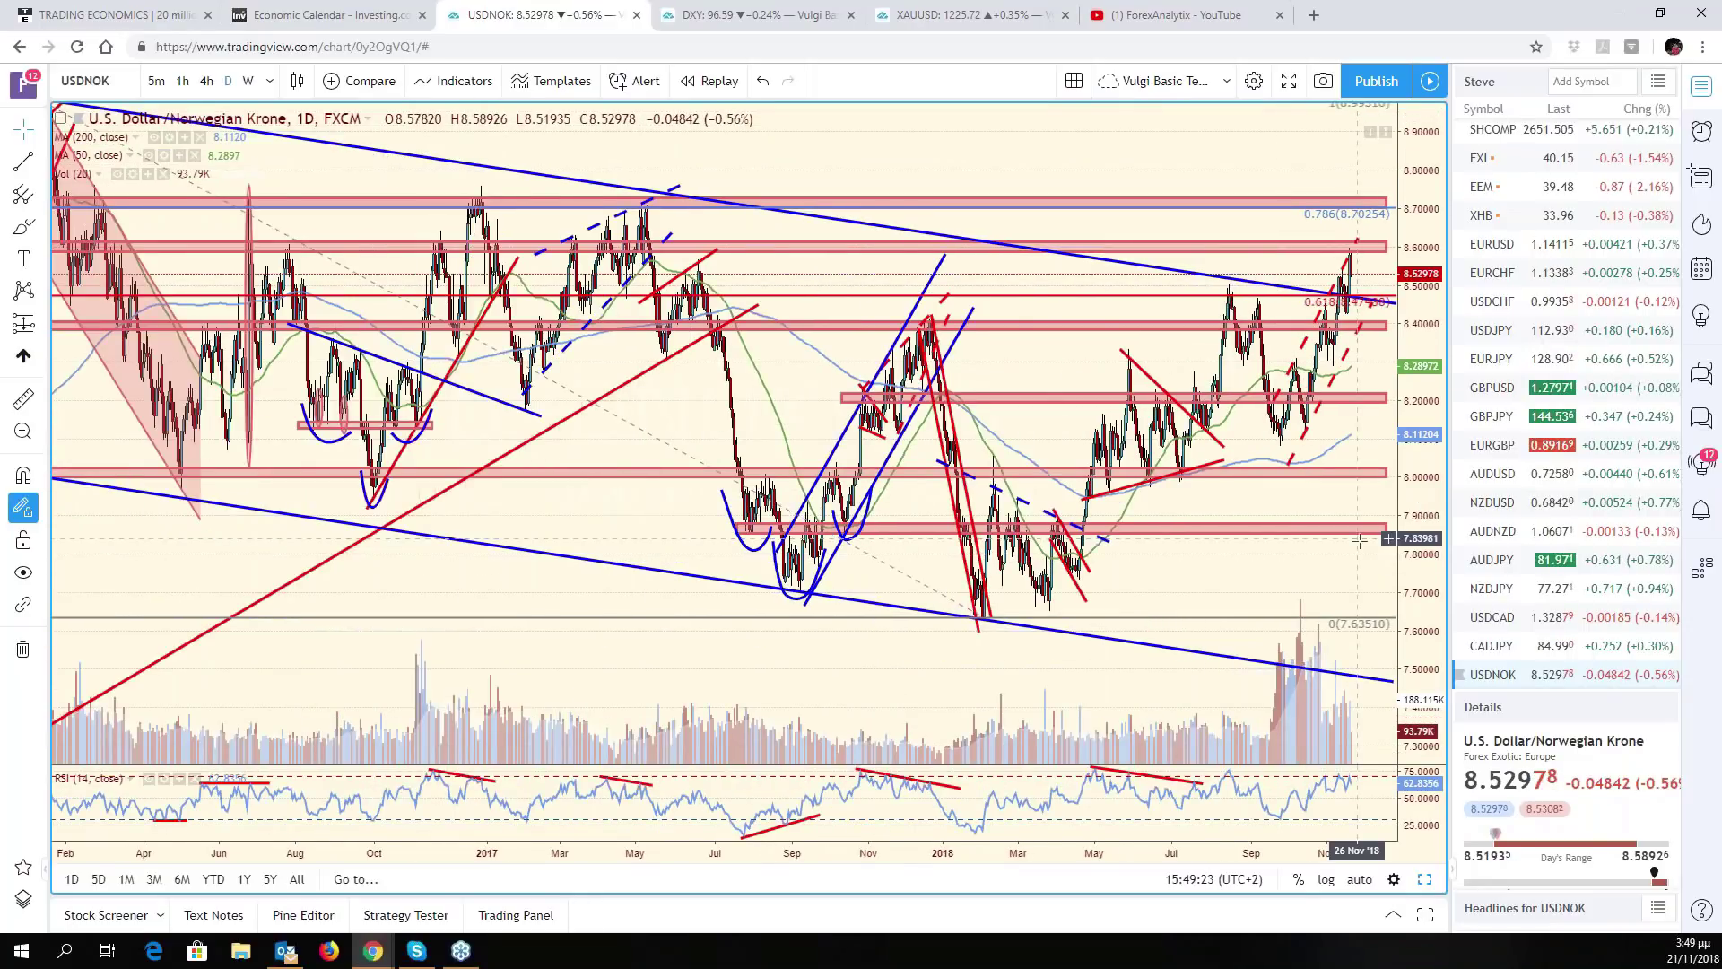
drag(1360, 541, 1302, 541)
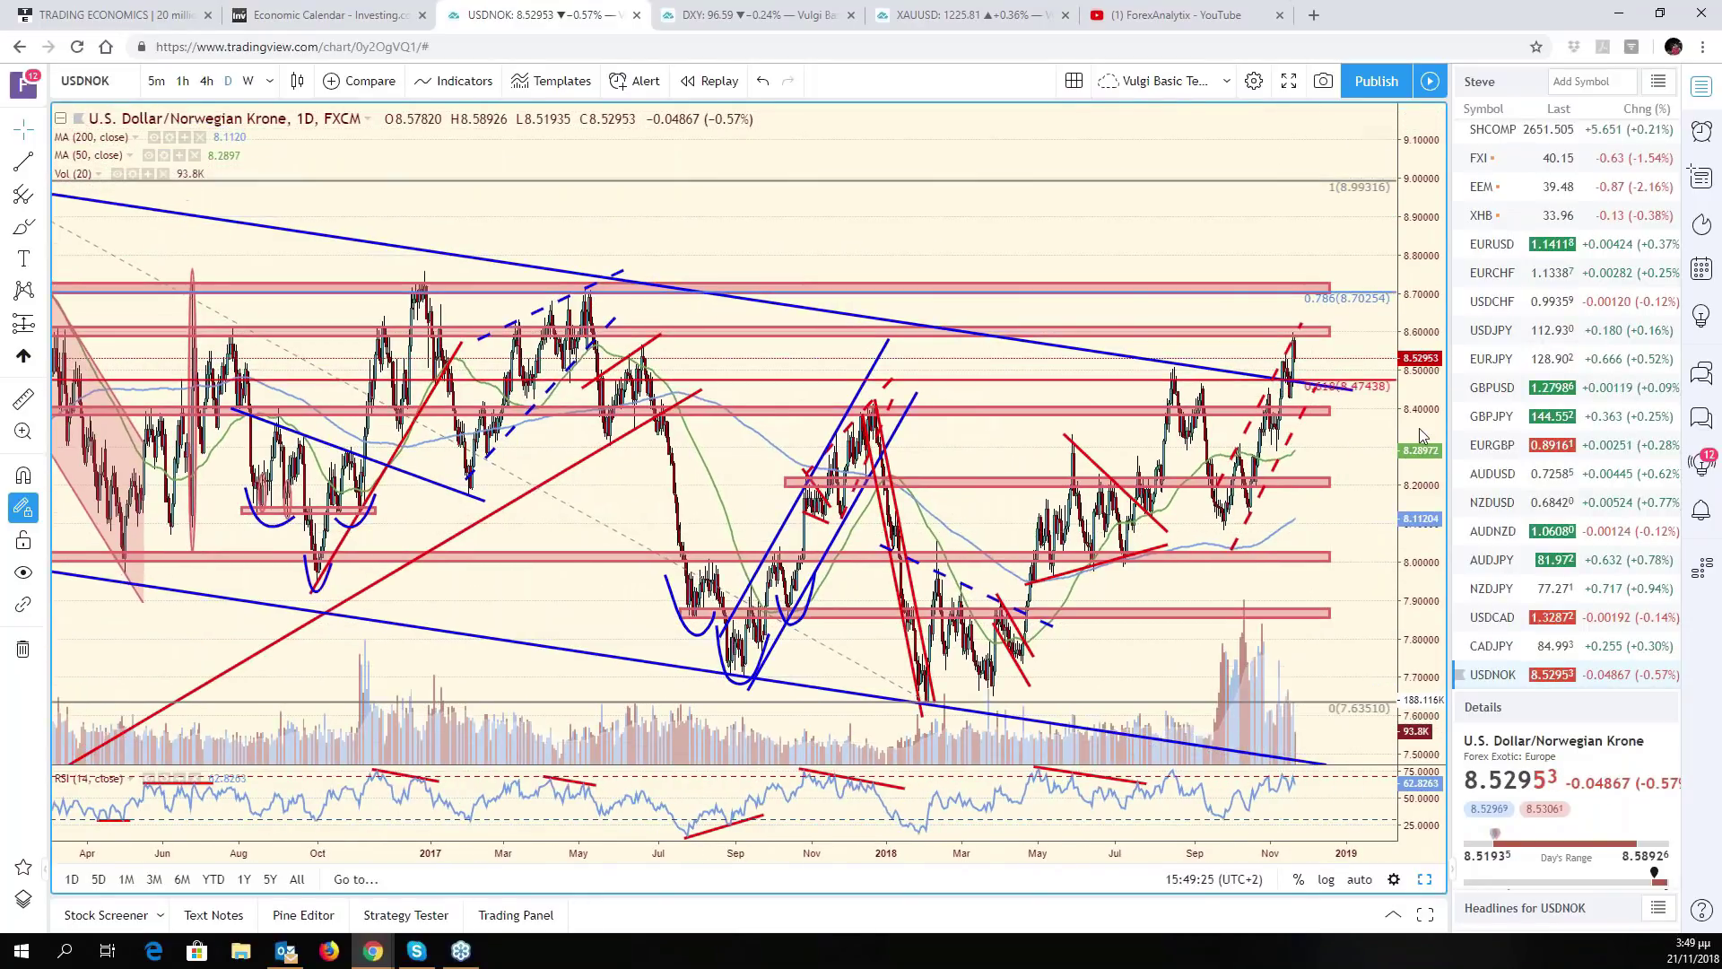
scroll(1346, 448, down, 2)
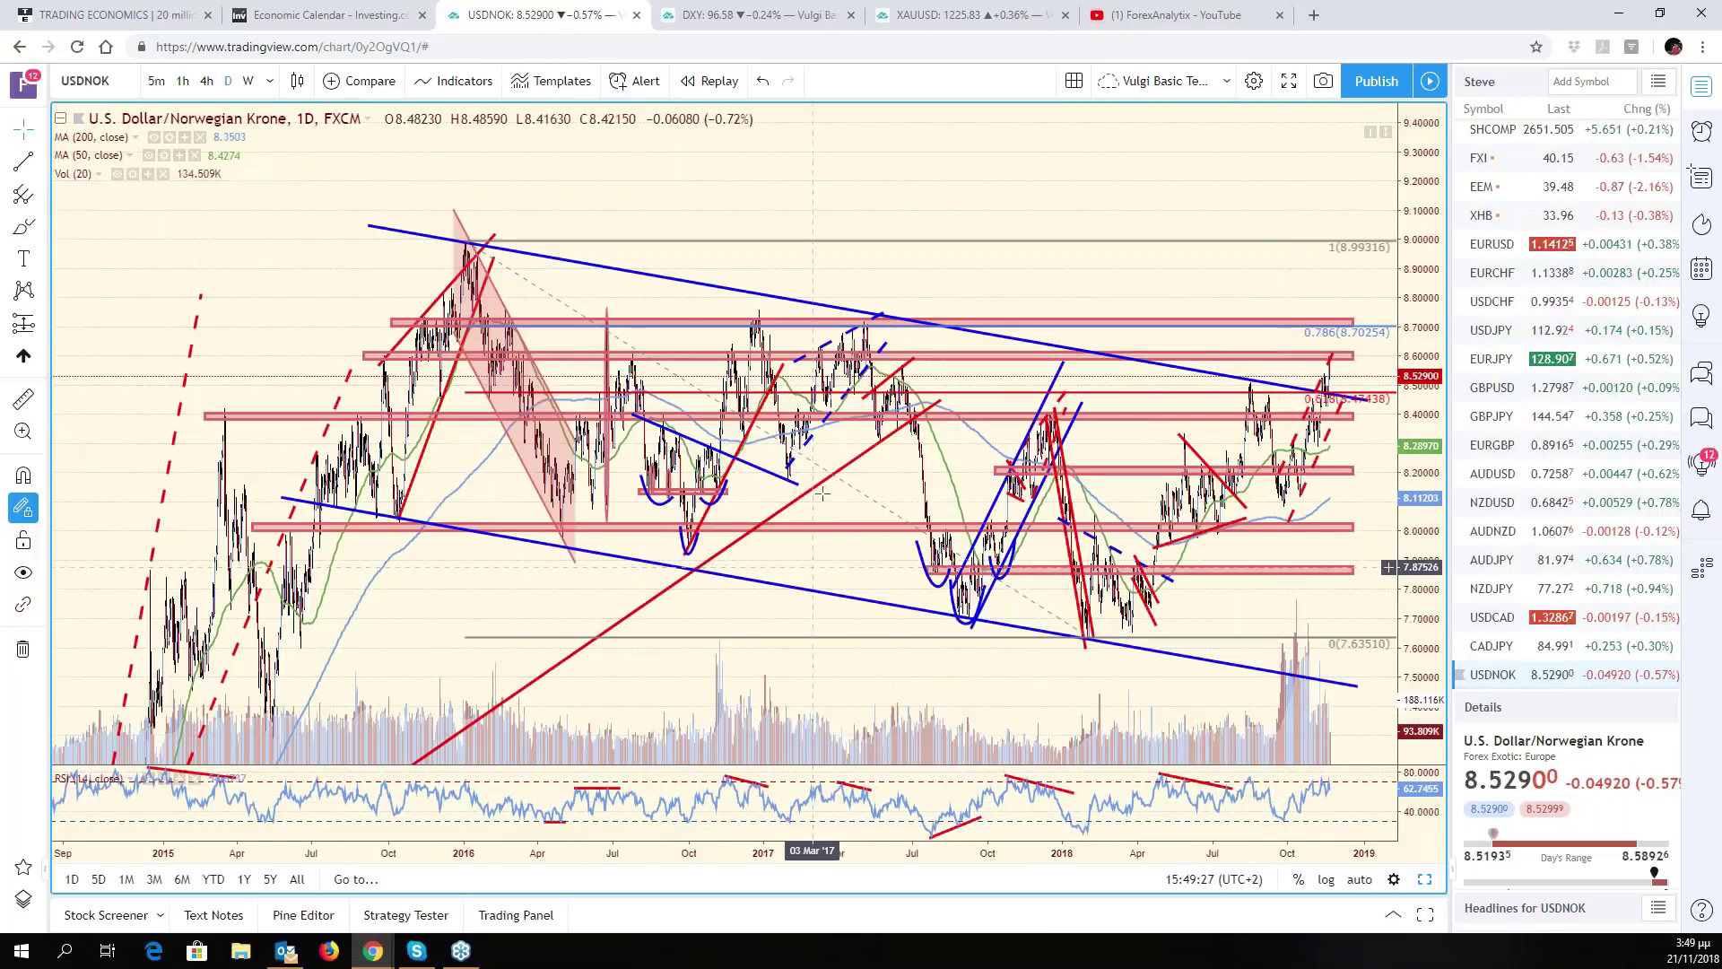
scroll(1304, 424, up, 2)
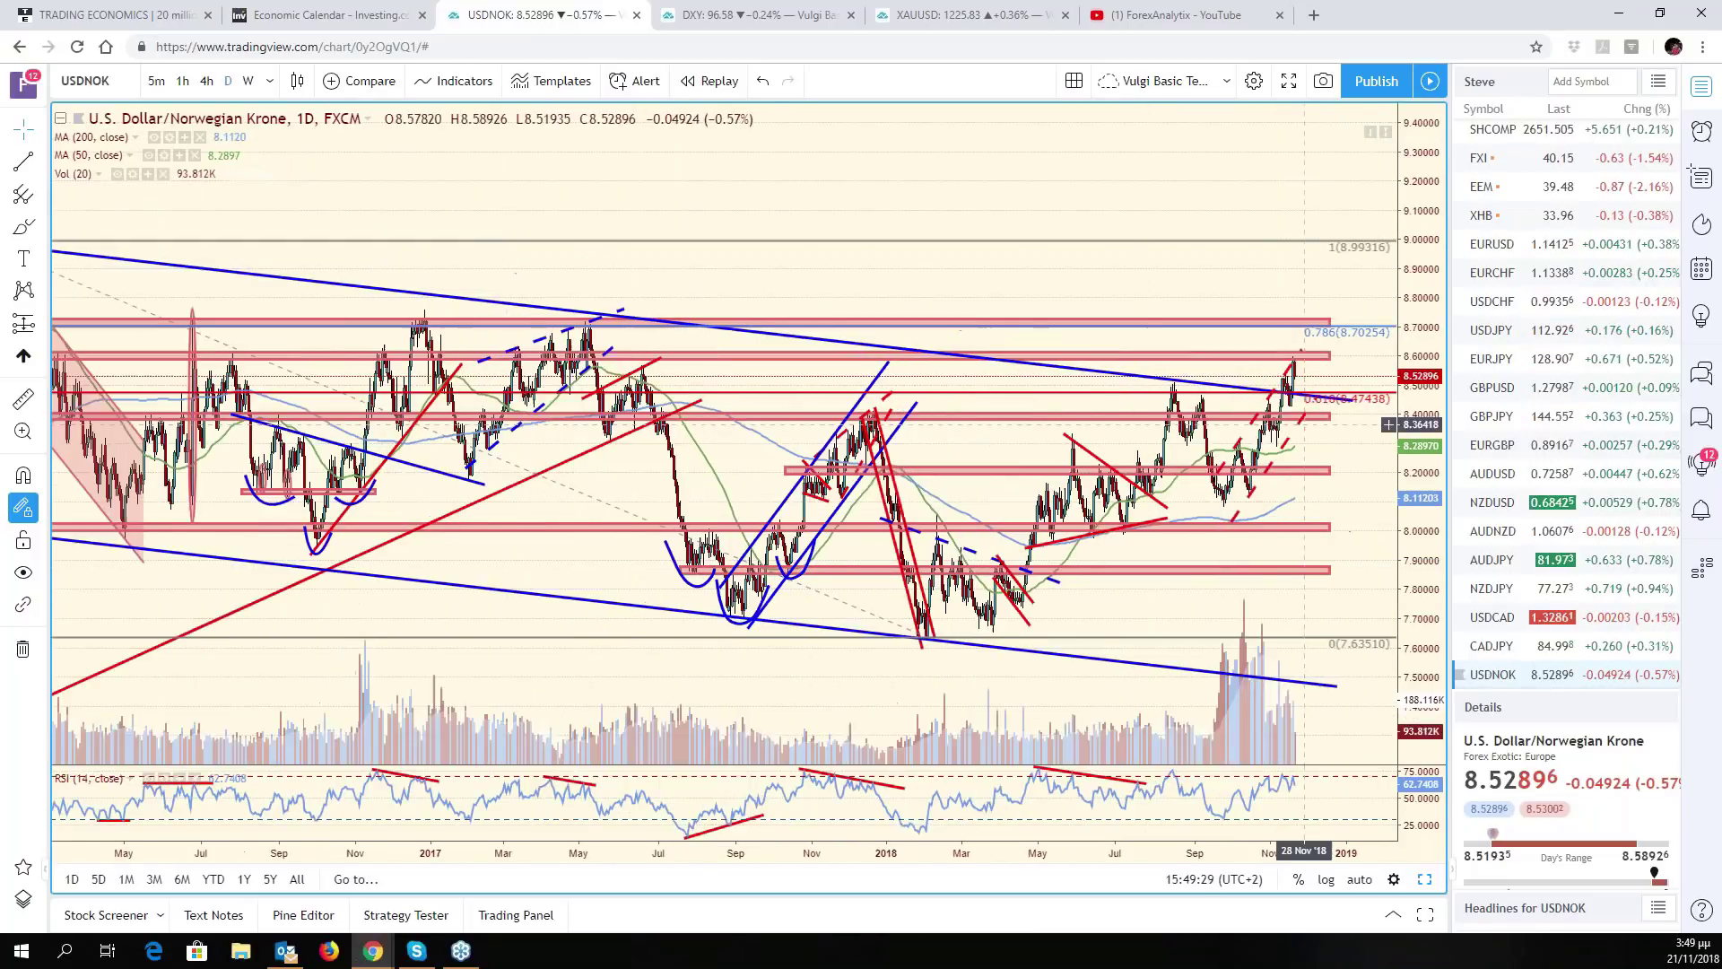
scroll(1305, 423, up, 2)
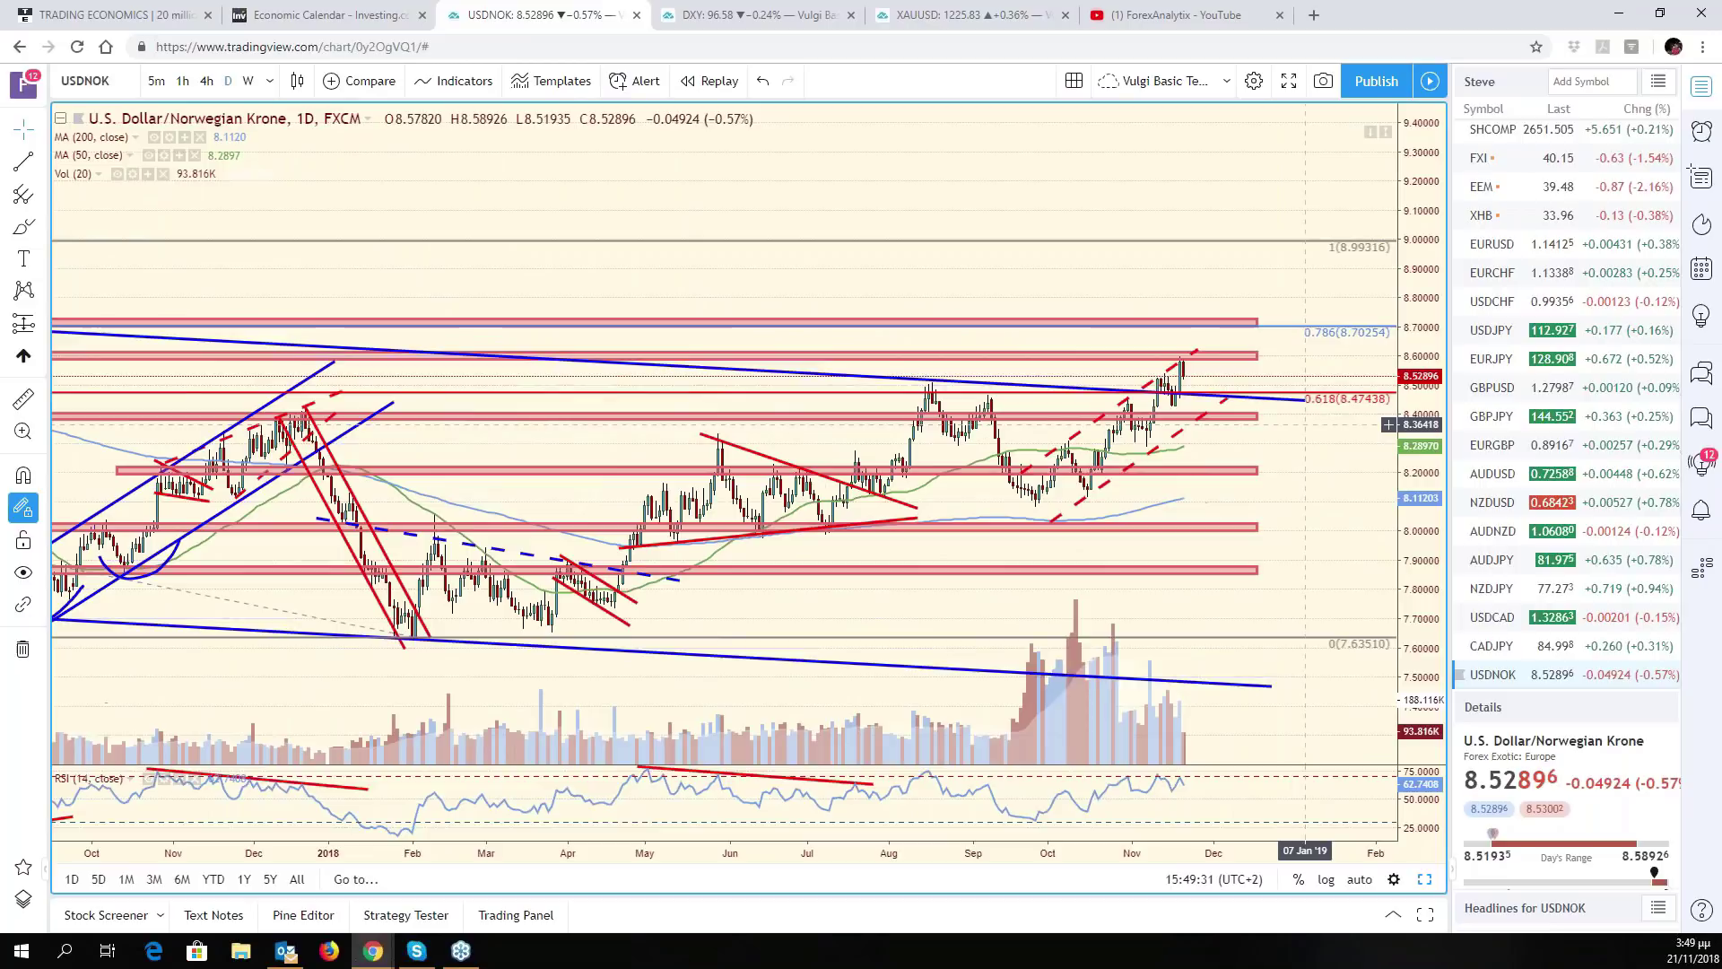
scroll(1305, 423, down, 2)
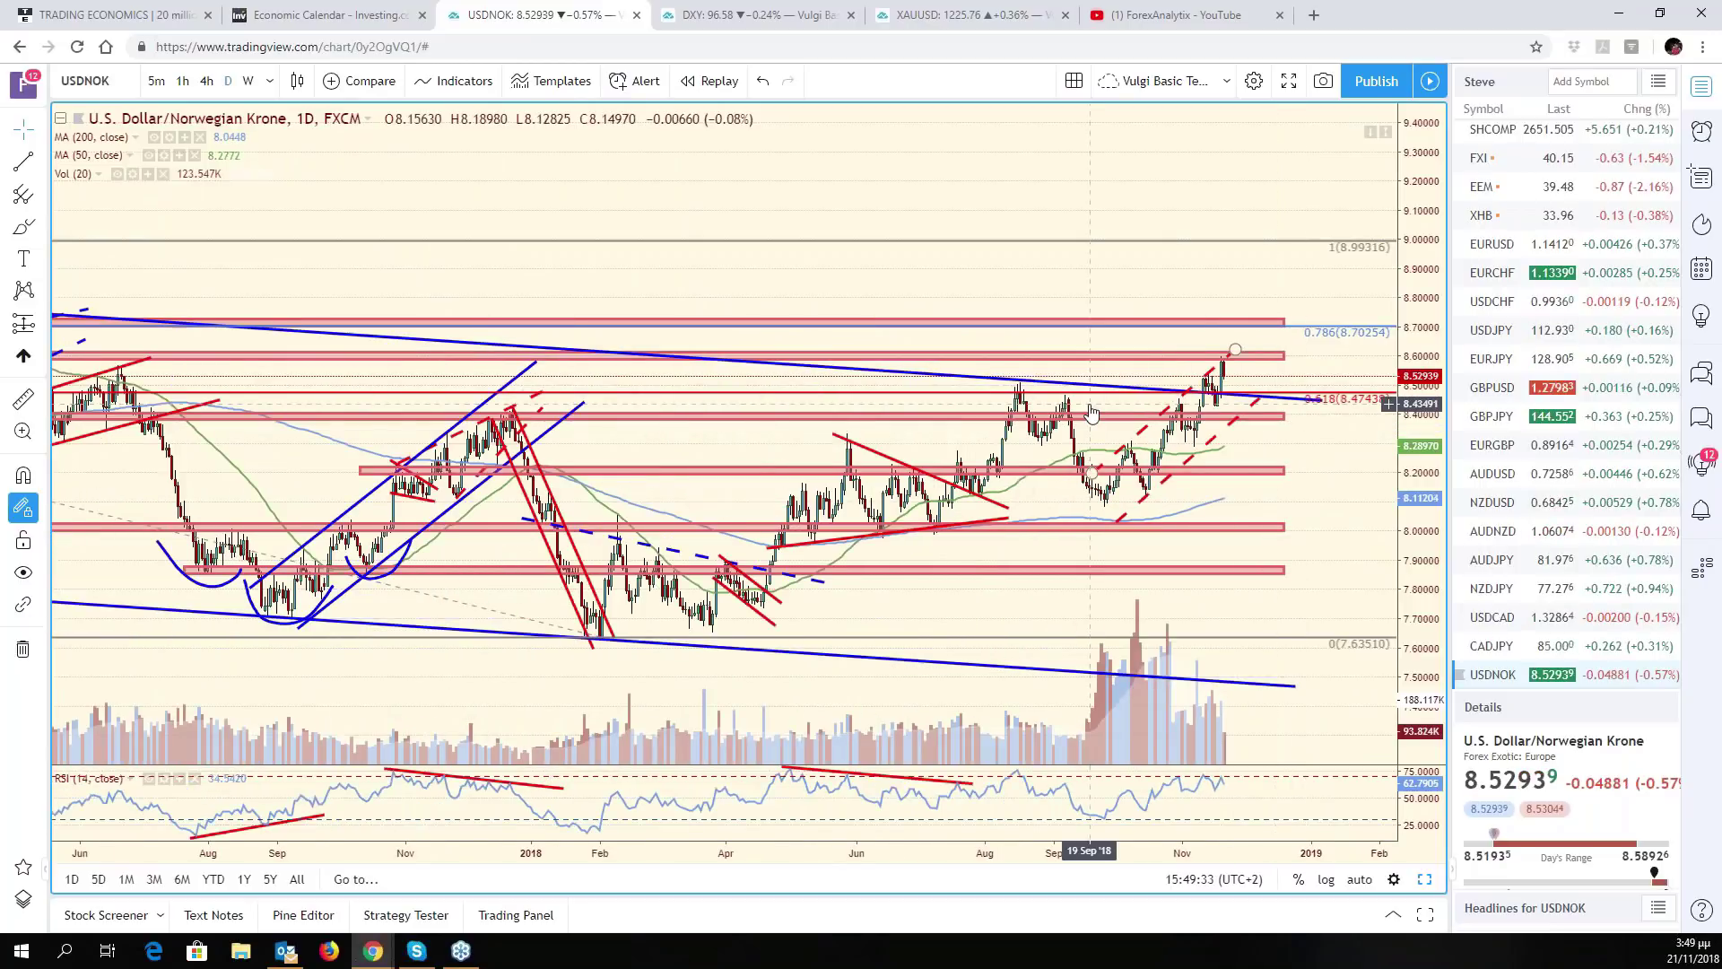
scroll(1240, 416, up, 2)
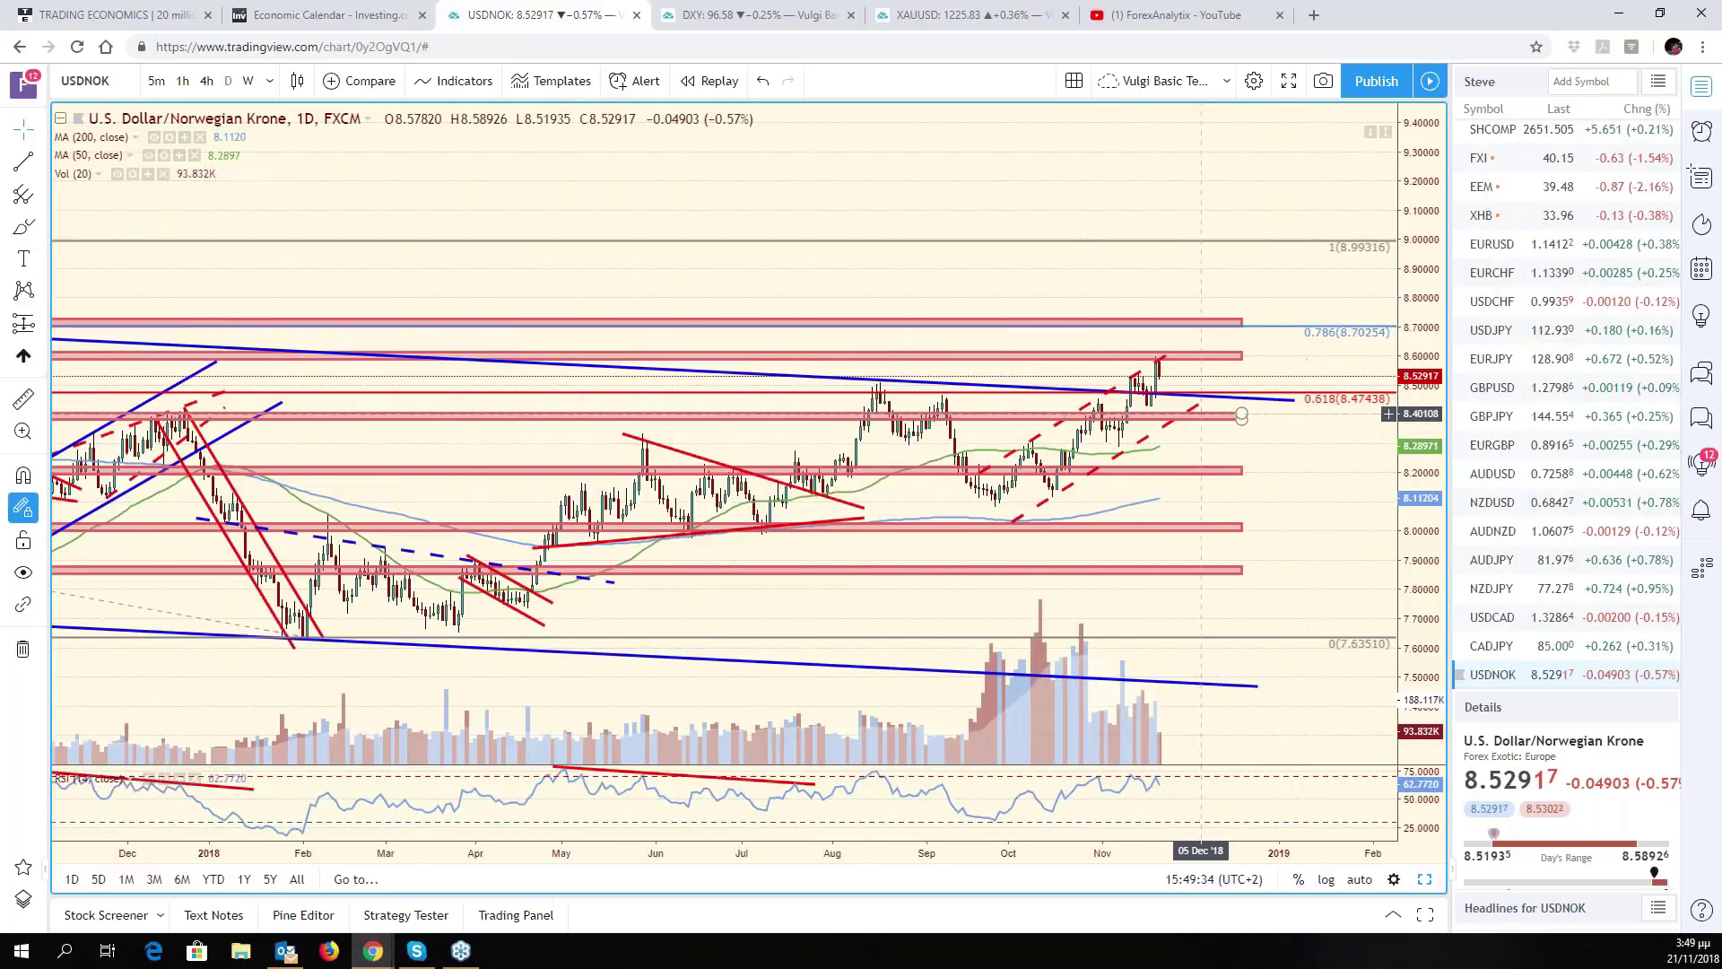
scroll(1241, 415, up, 1)
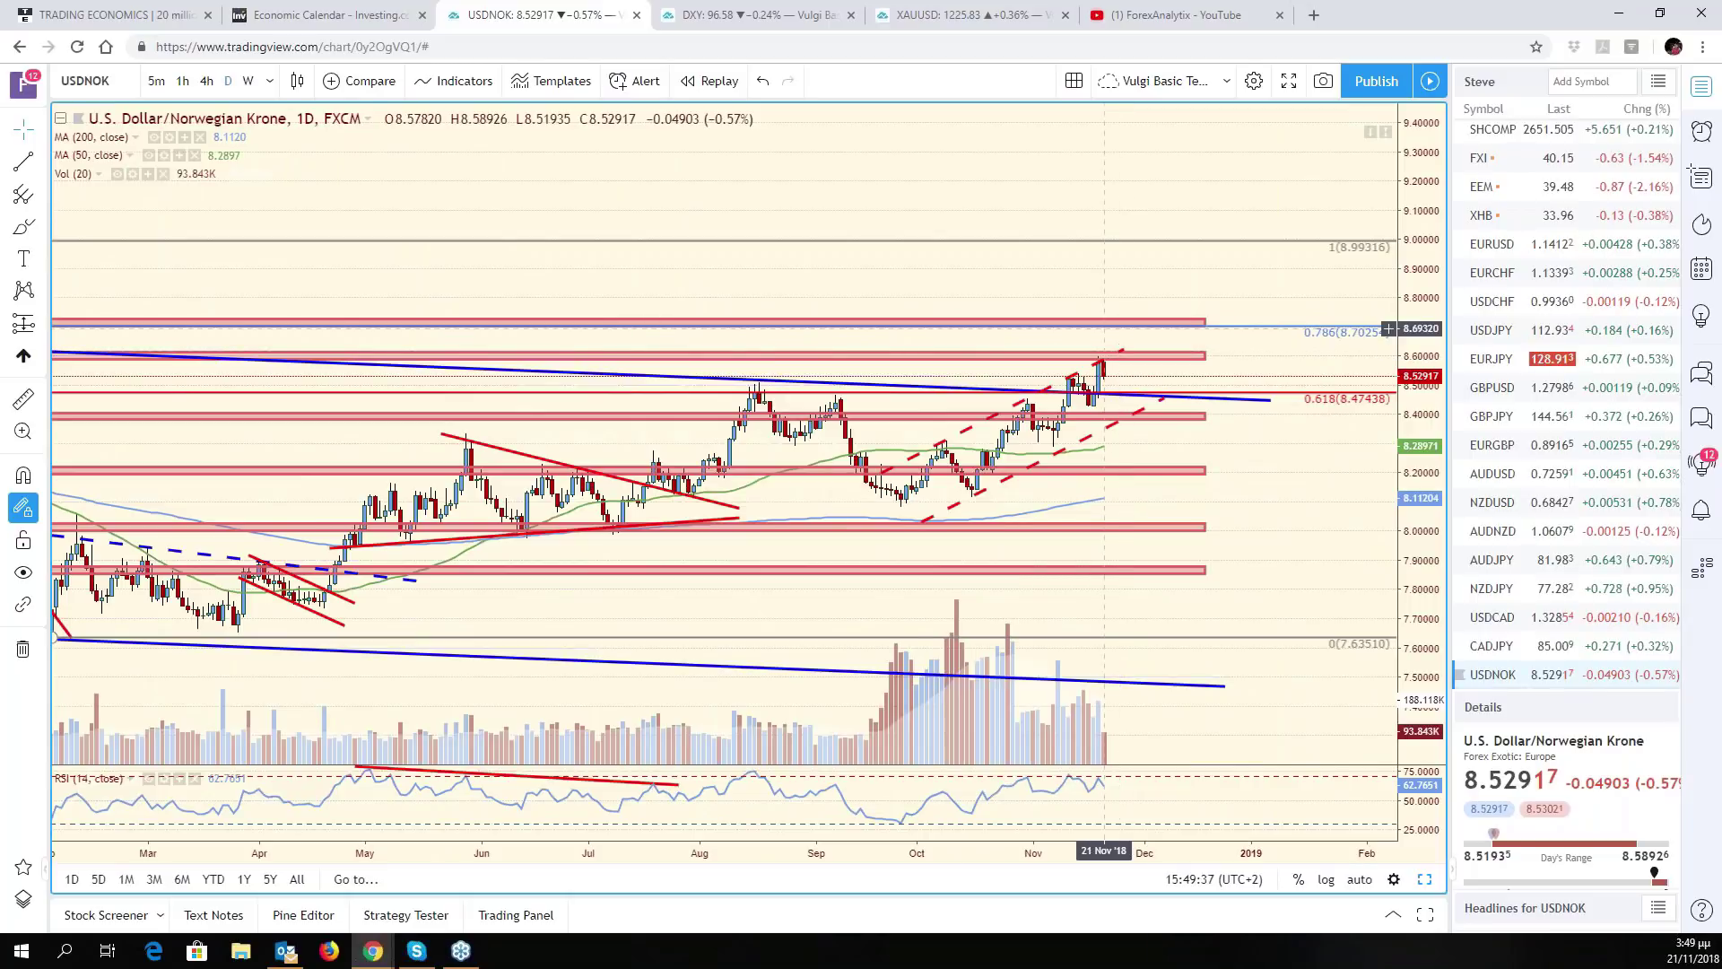
- Select the red 8.61 resistance zone, show history back to late 2017, and auto-fit the price scale
click(1099, 355)
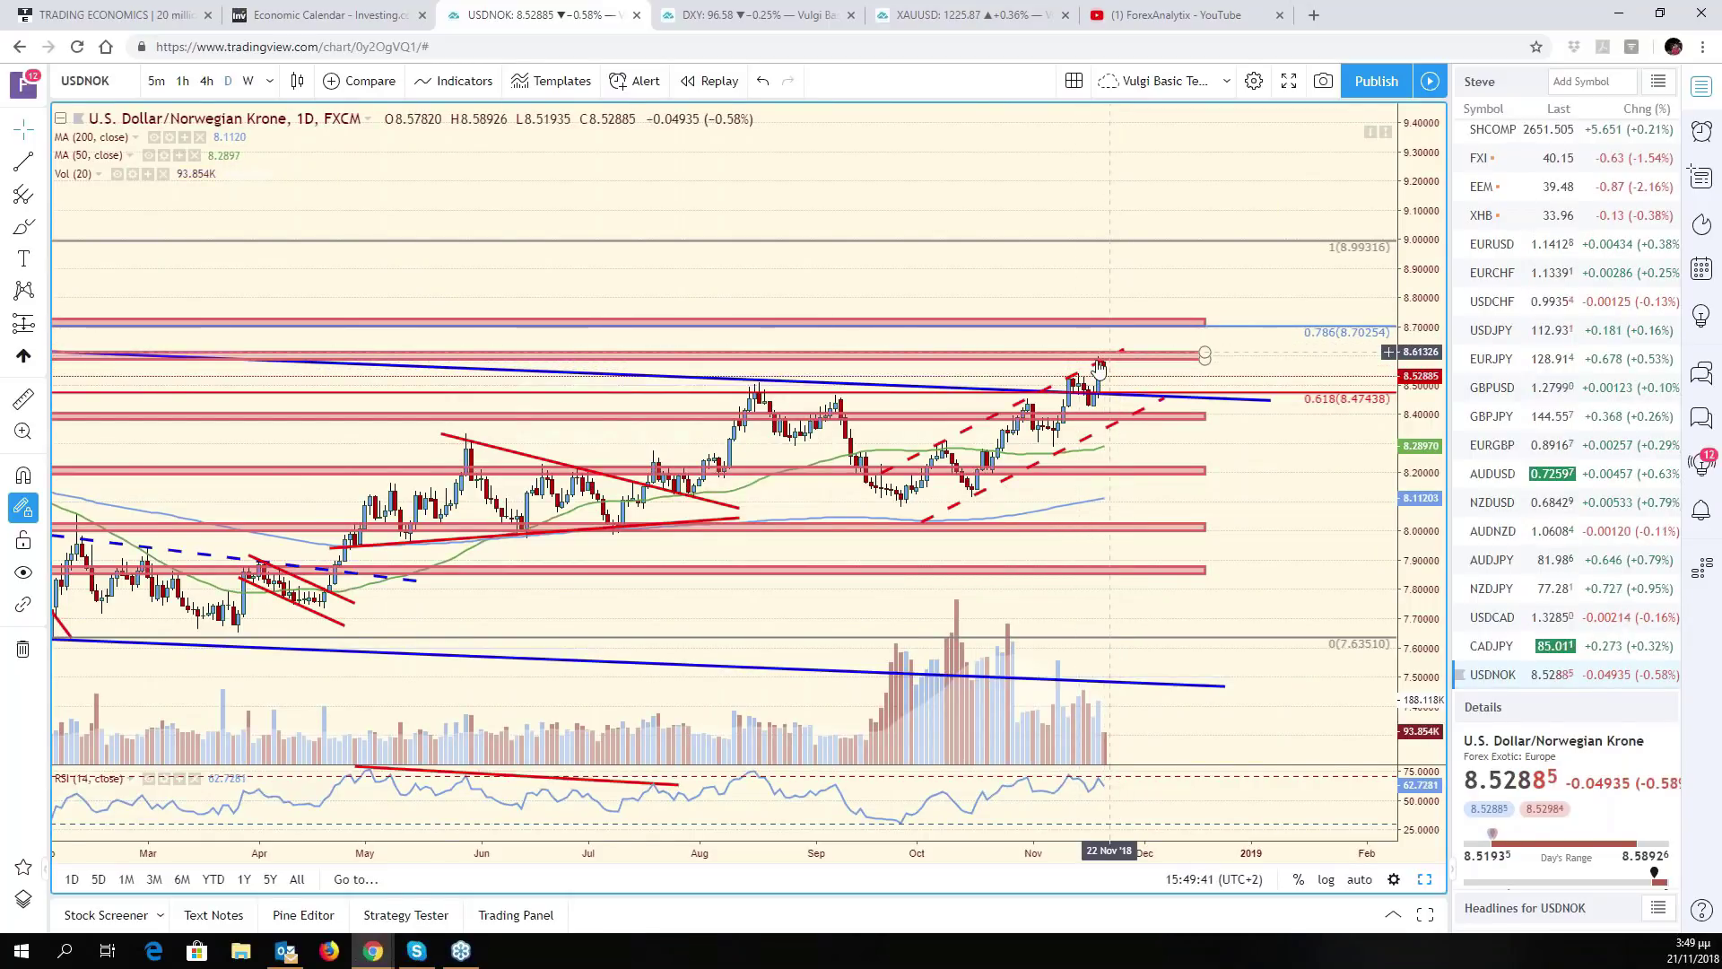
scroll(1097, 364, down, 3)
scroll(1093, 362, down, 2)
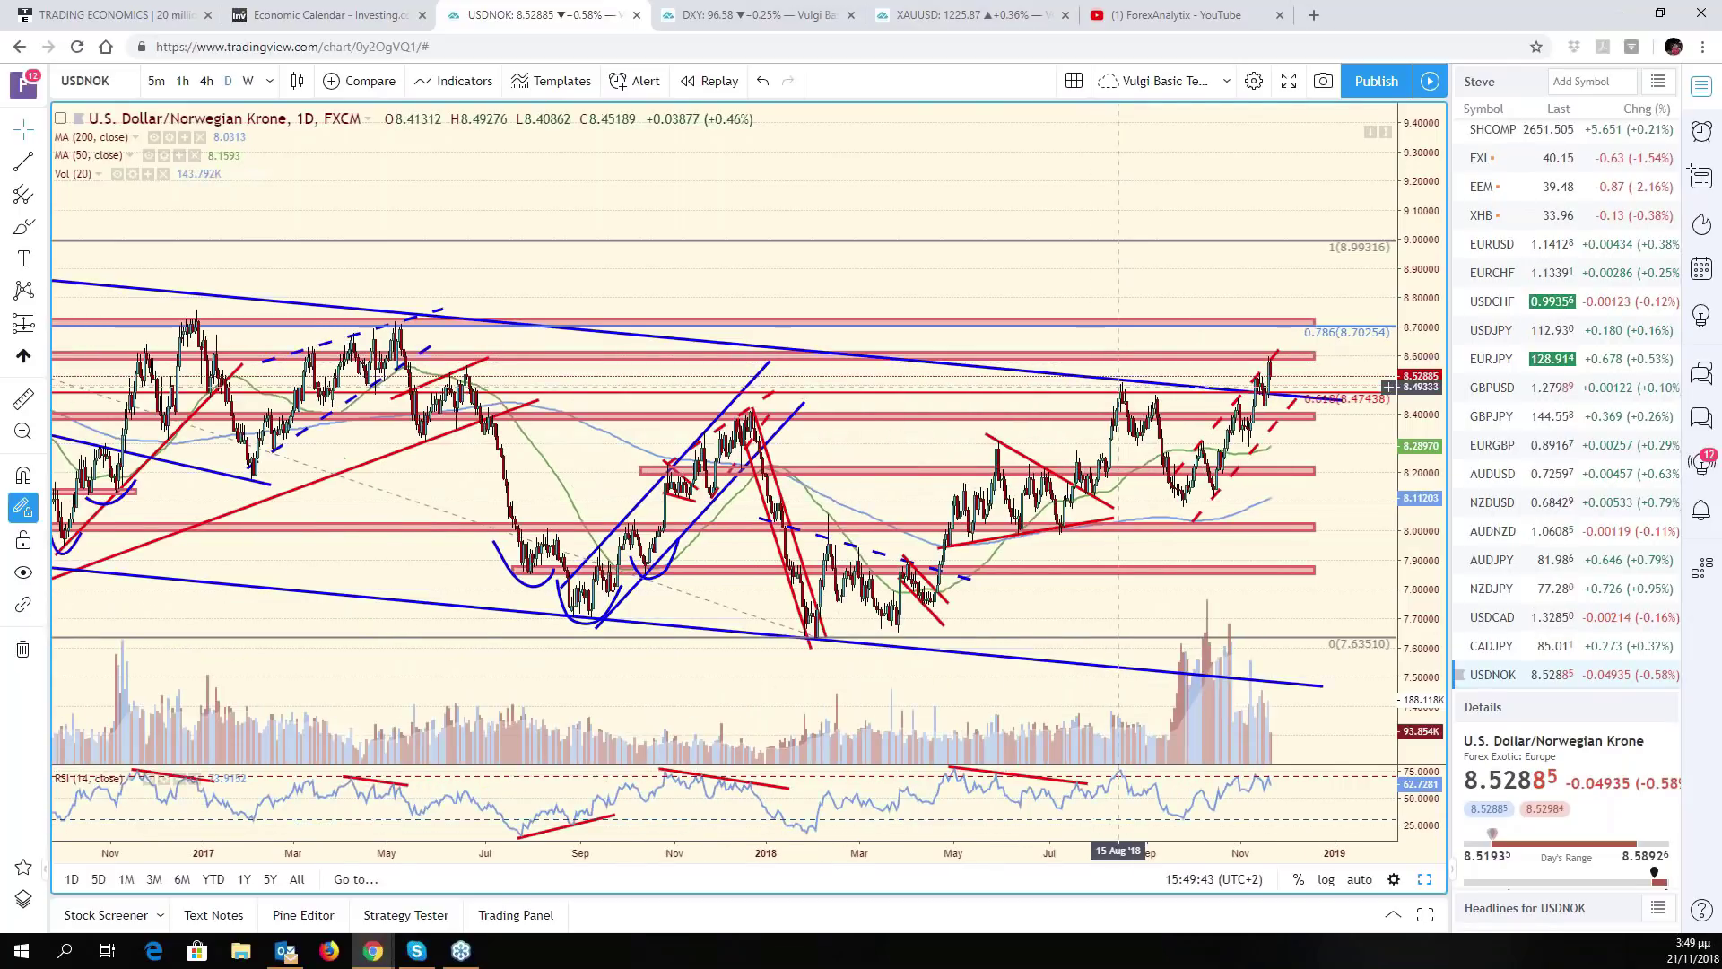
scroll(1119, 387, up, 3)
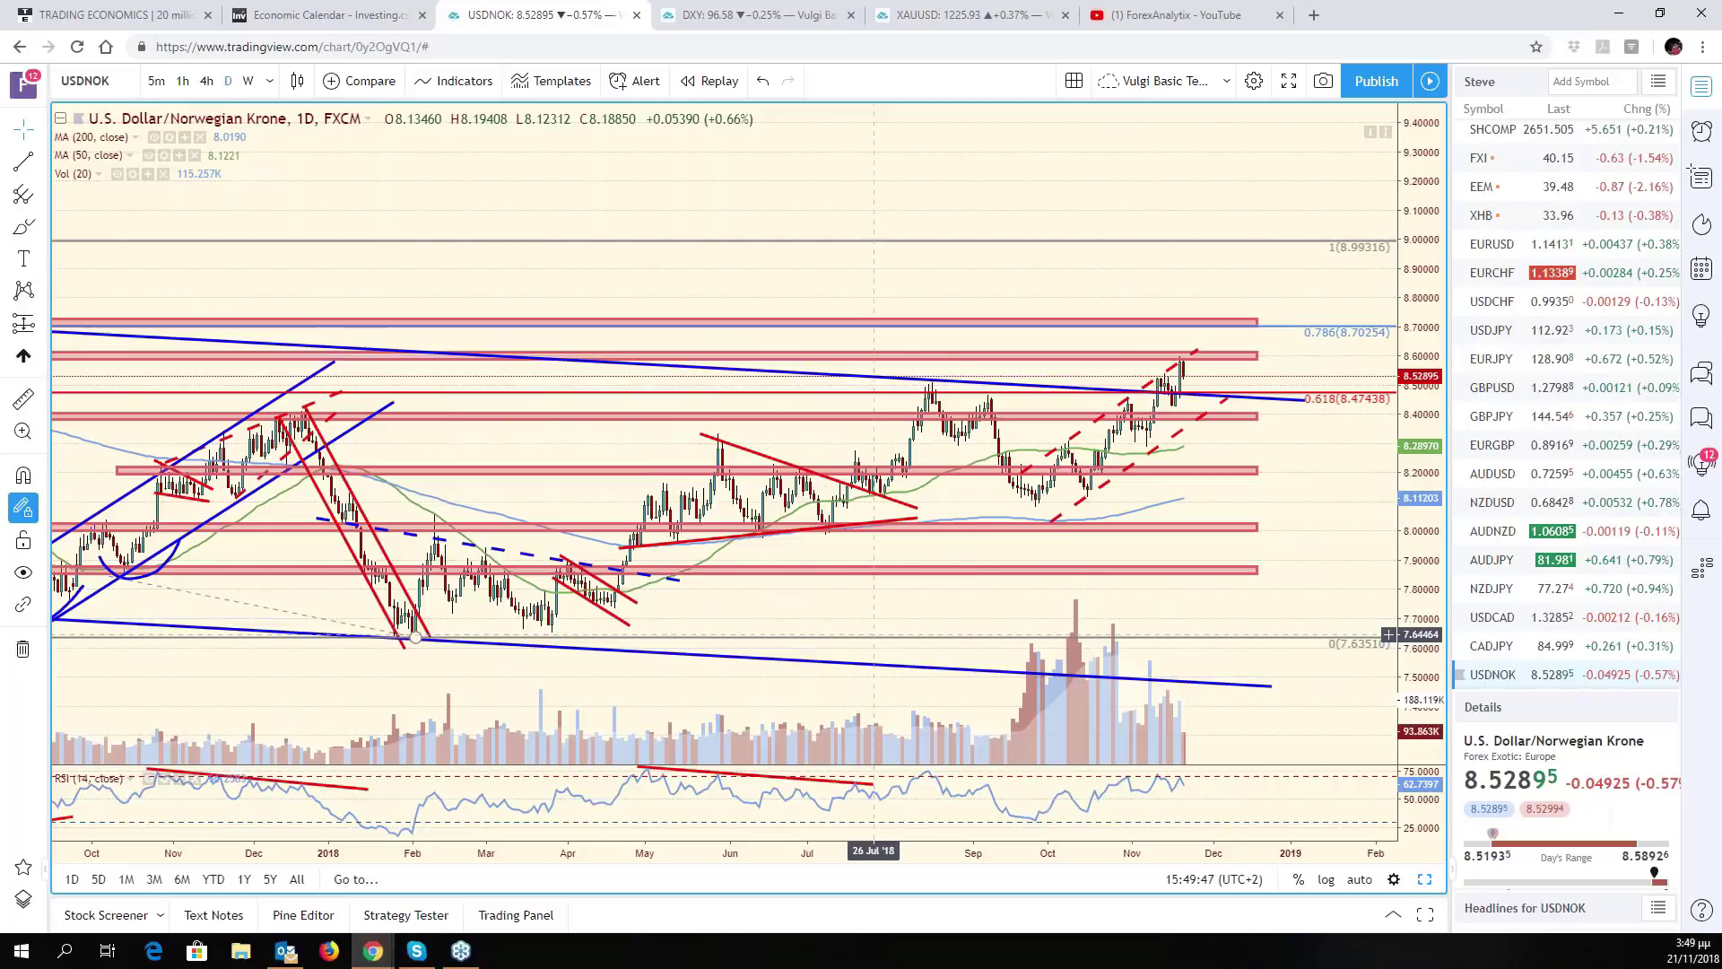
scroll(1193, 481, up, 2)
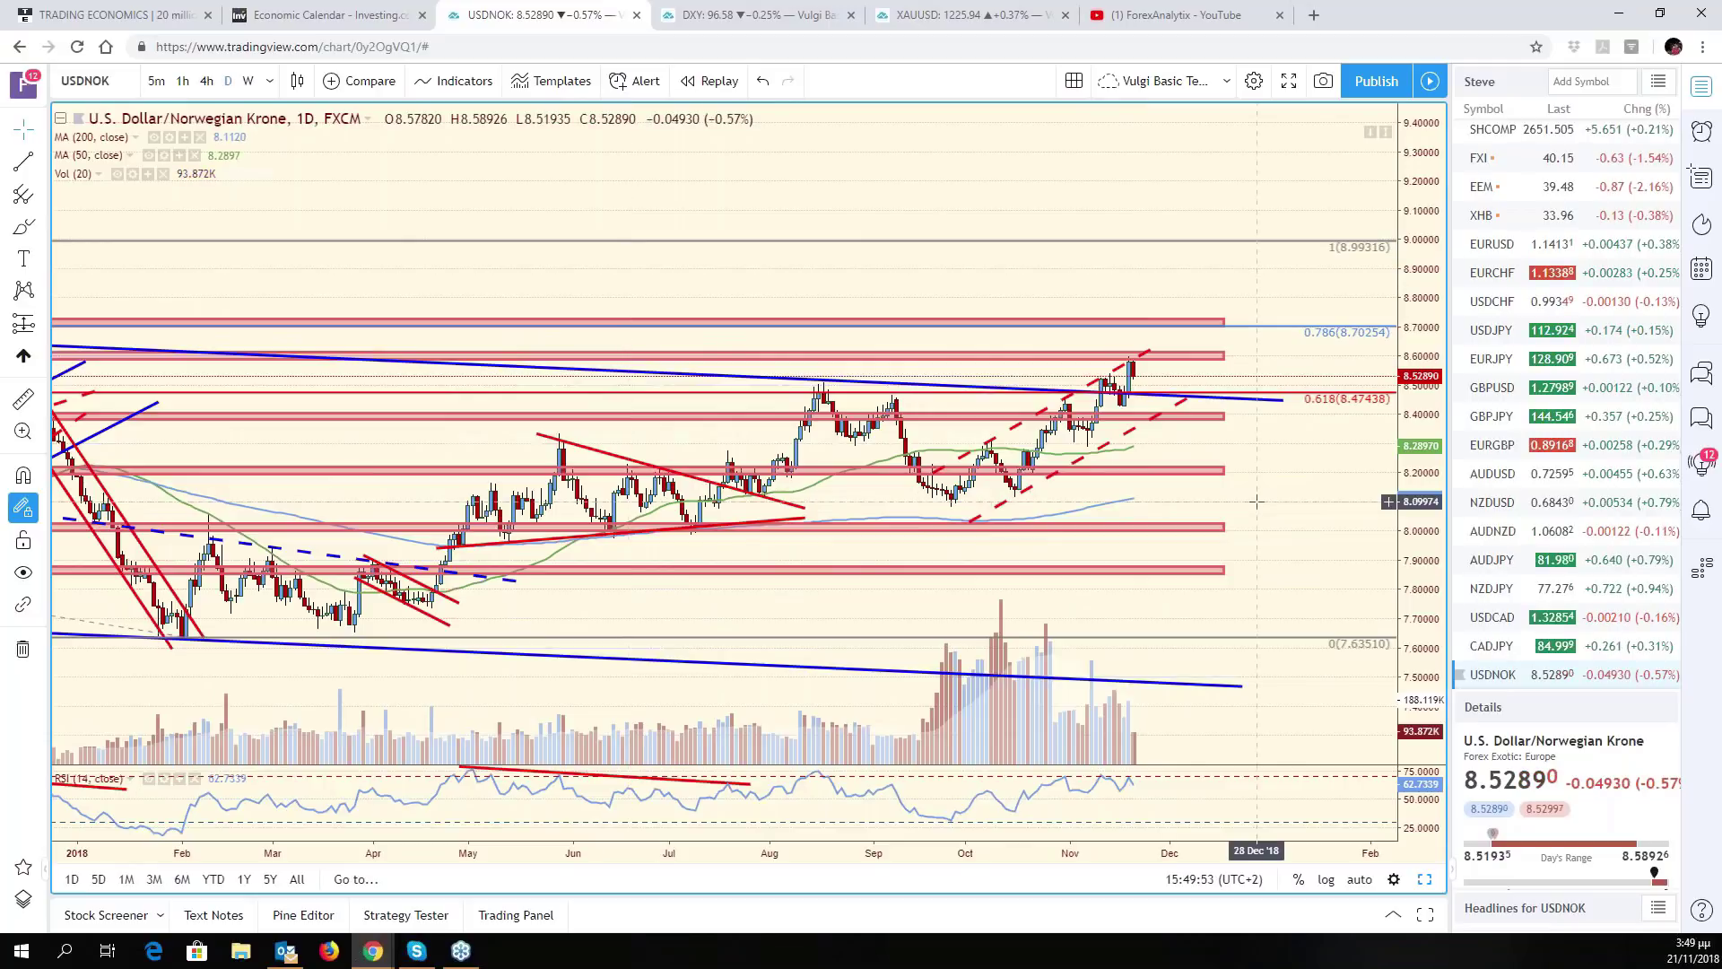
drag(1256, 502, 1230, 362)
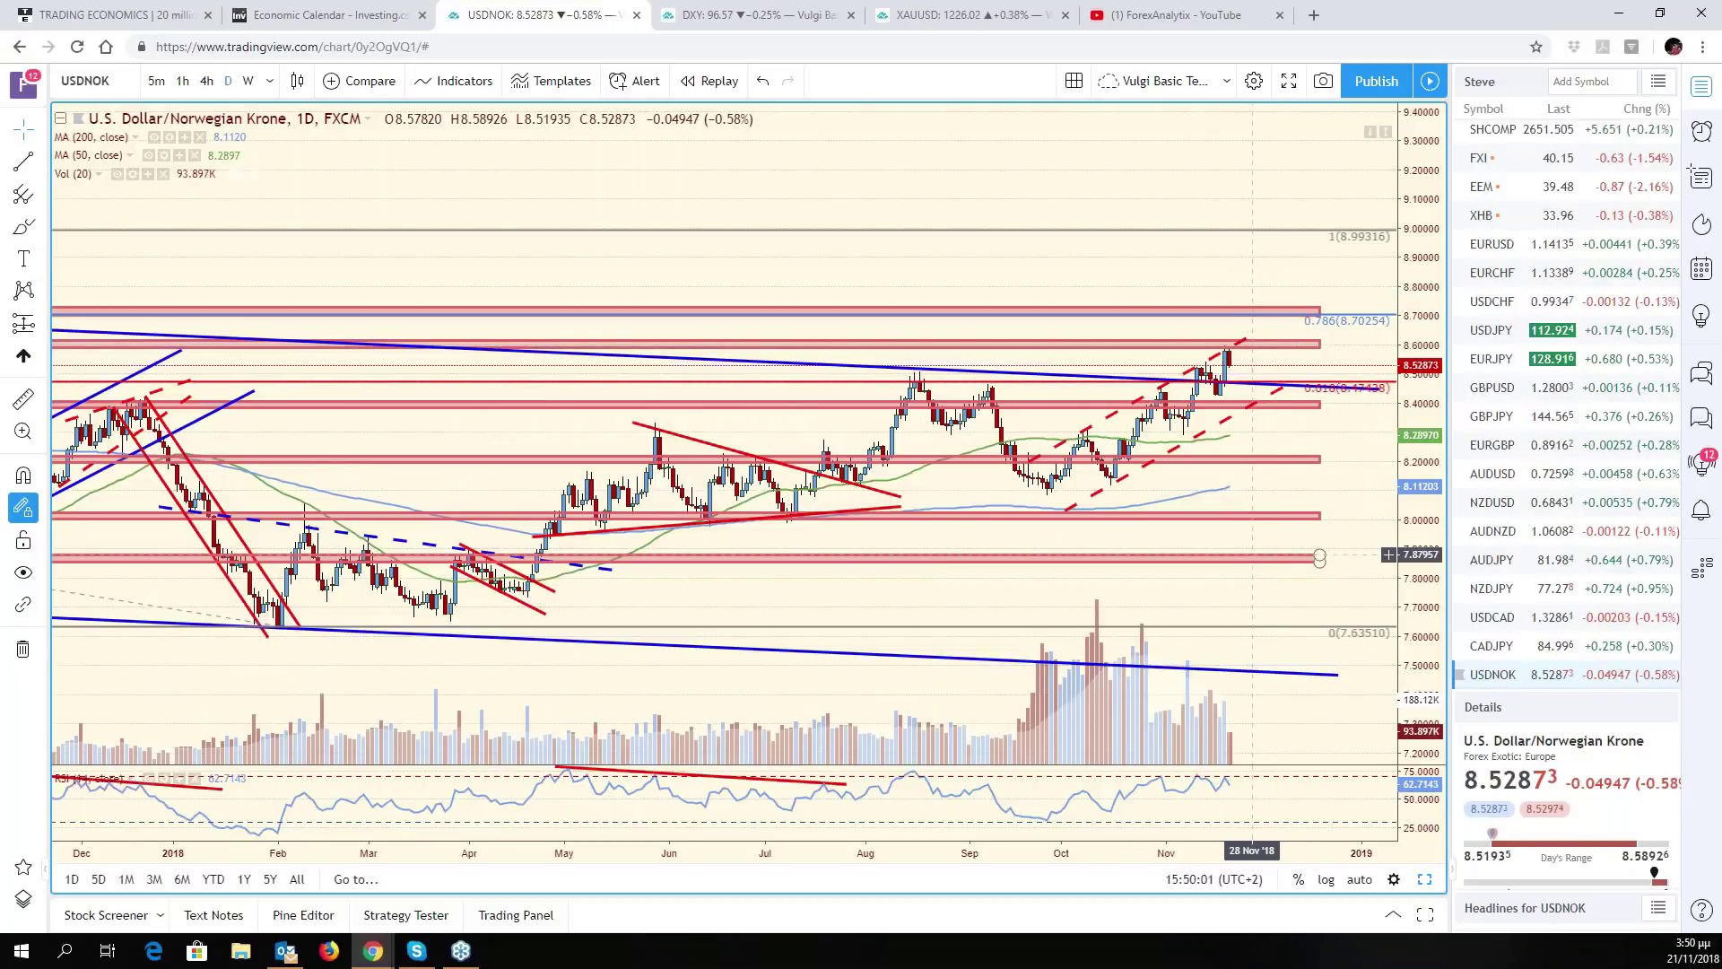
click(1360, 883)
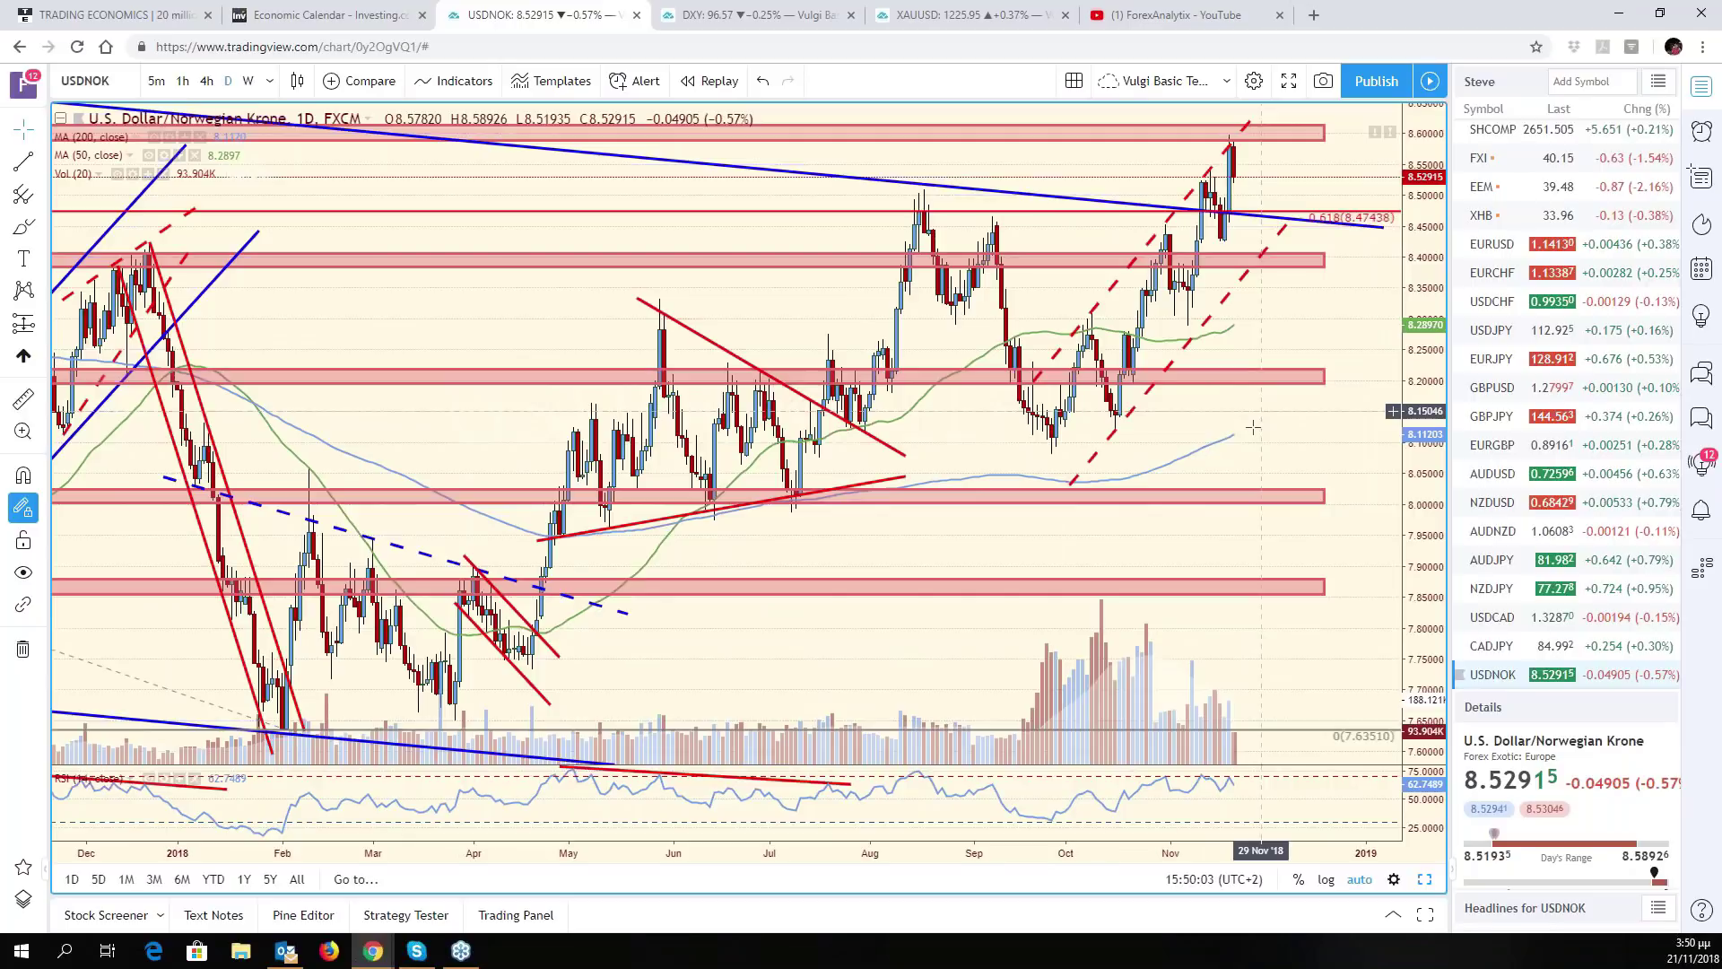
drag(1254, 428, 1356, 423)
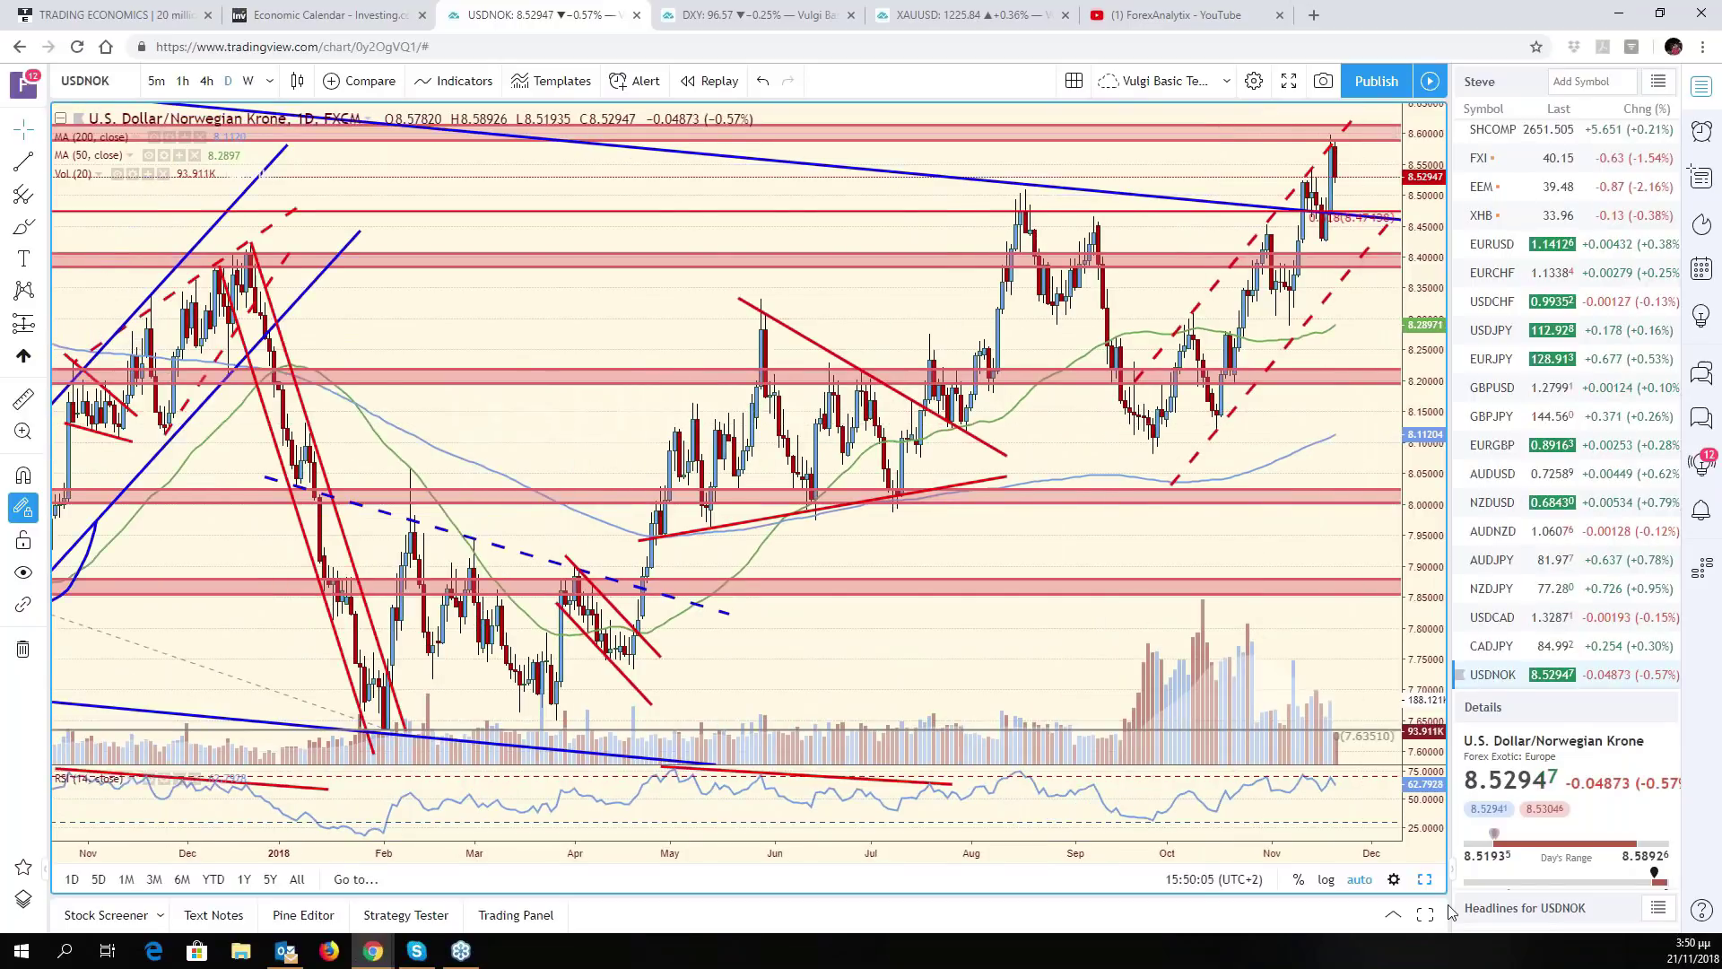
- Restore the six-chart layout and load USOIL crude oil into a maximized chart
click(1424, 879)
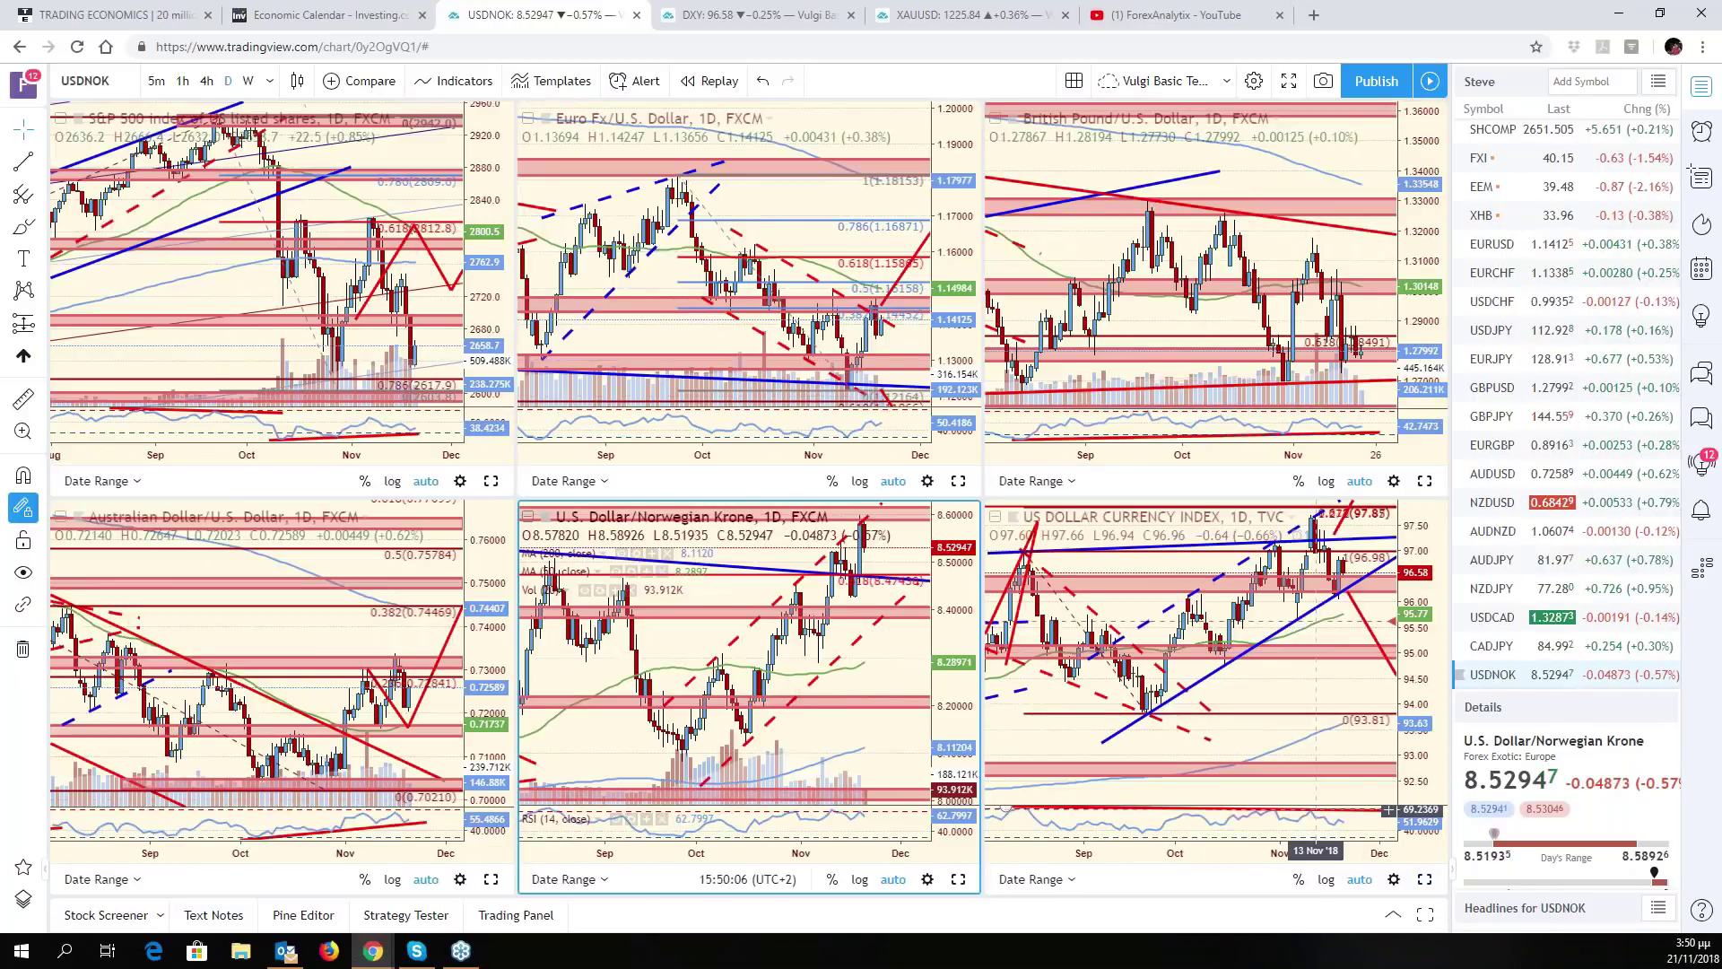
scroll(1543, 633, down, 2)
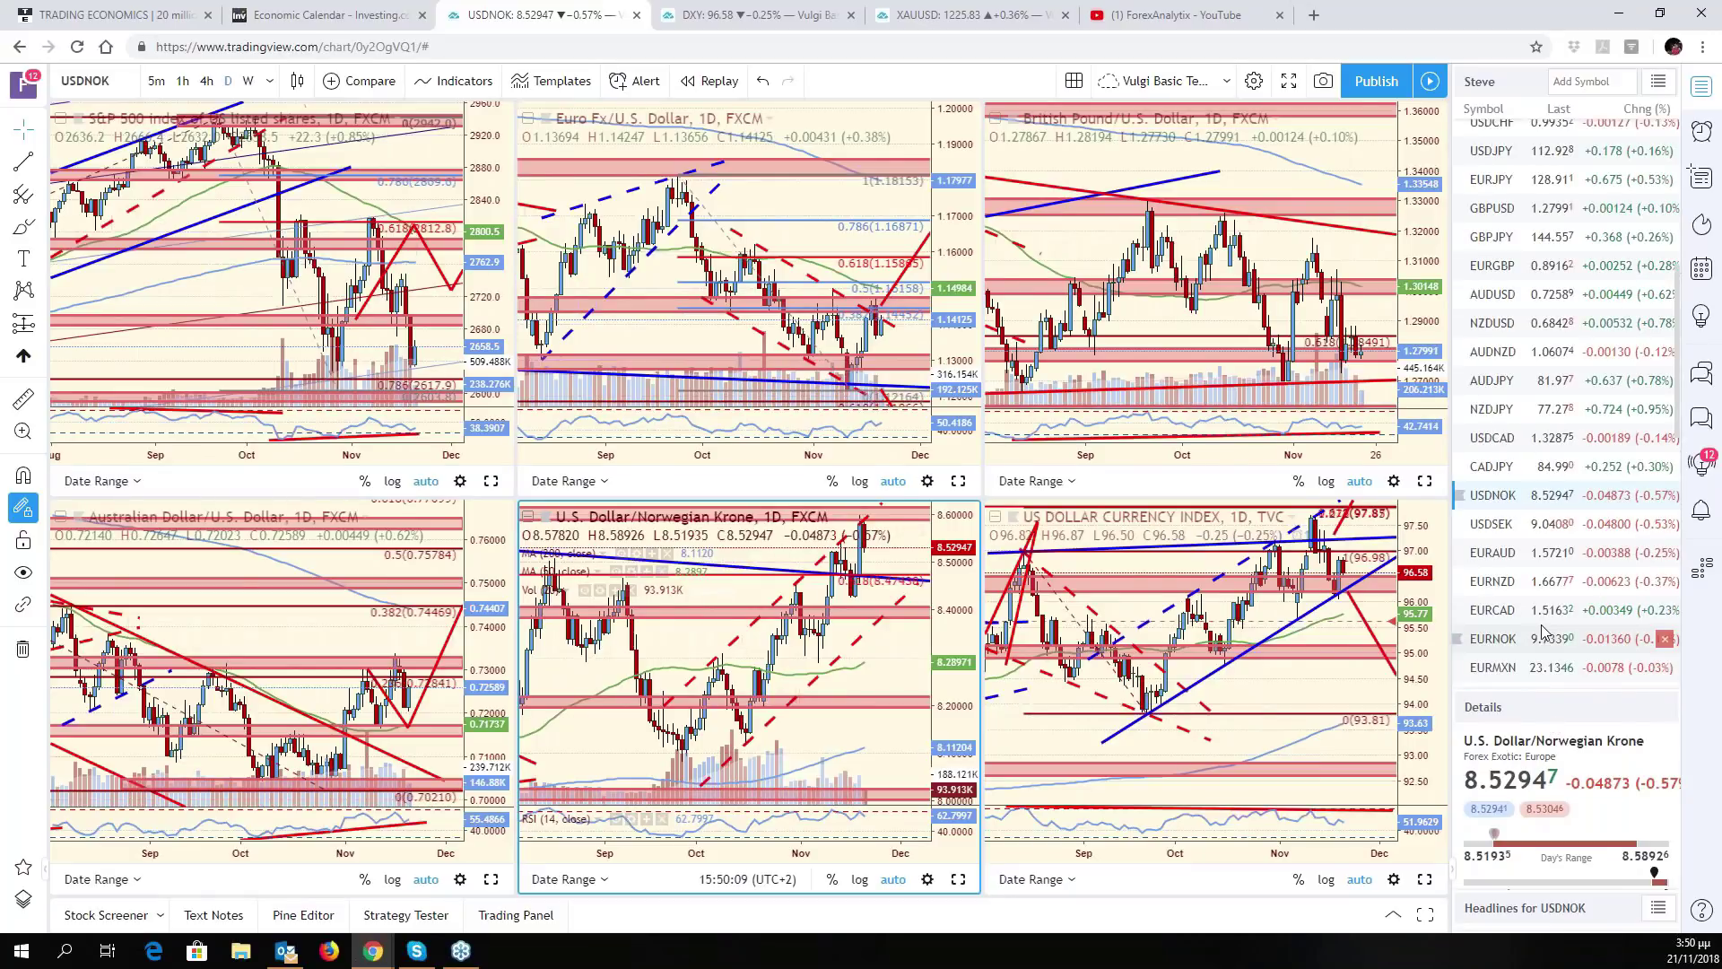
scroll(1543, 632, down, 4)
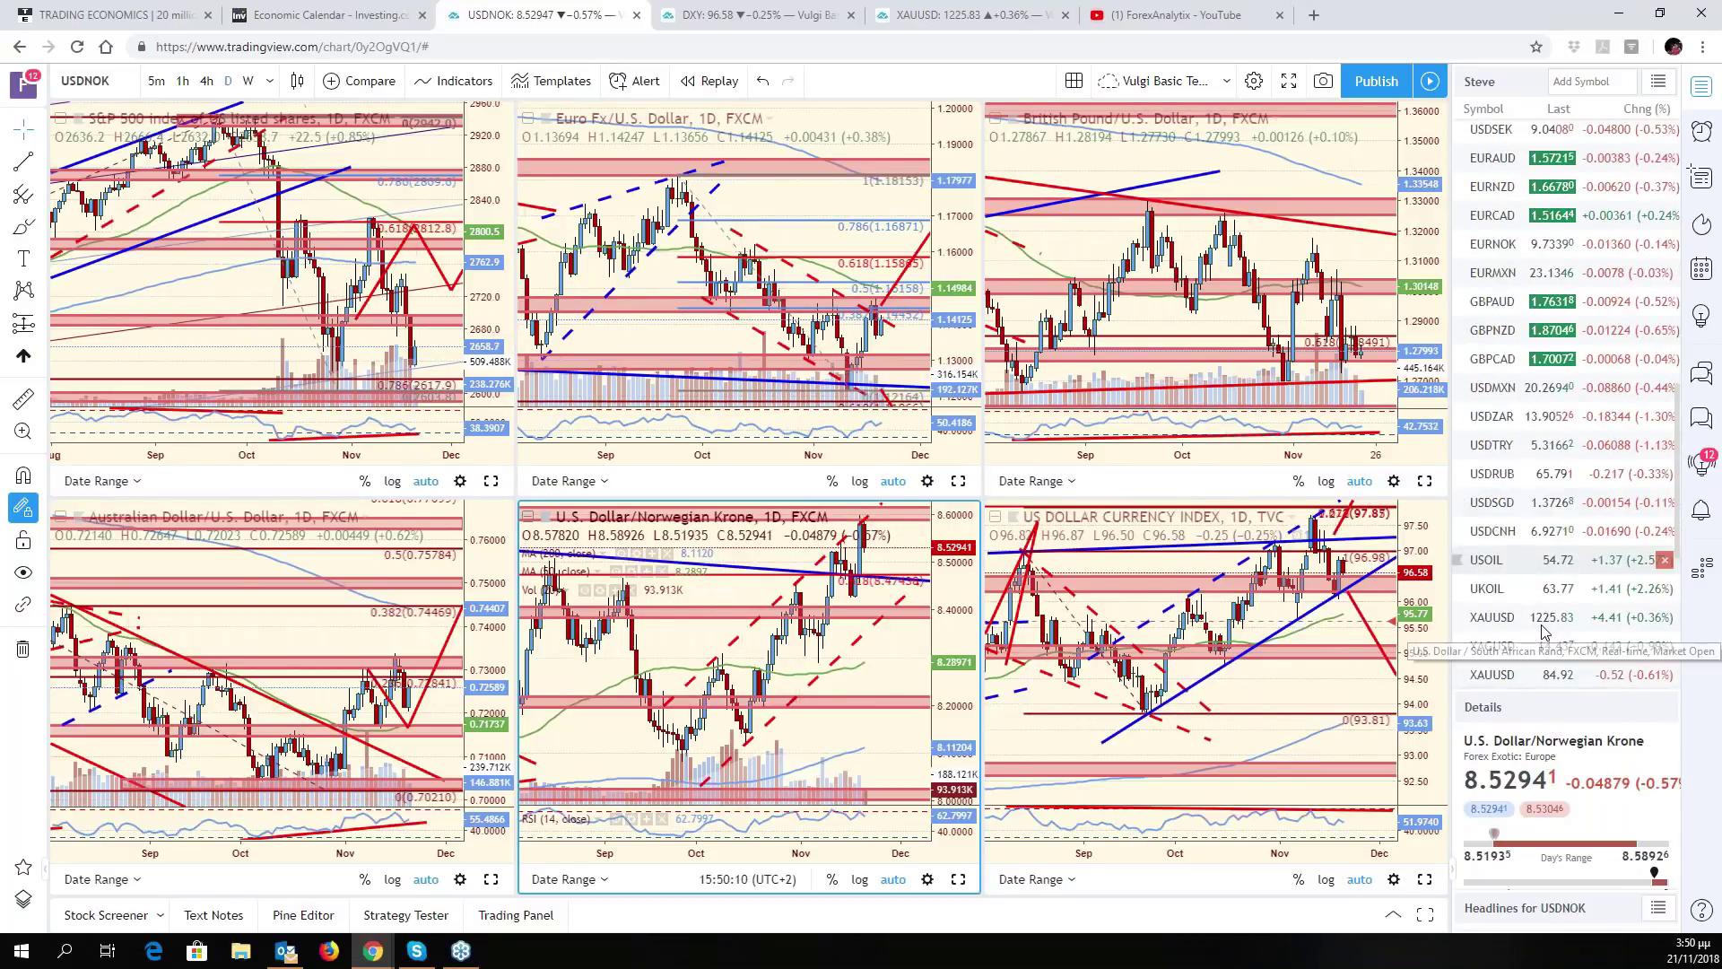
click(1517, 536)
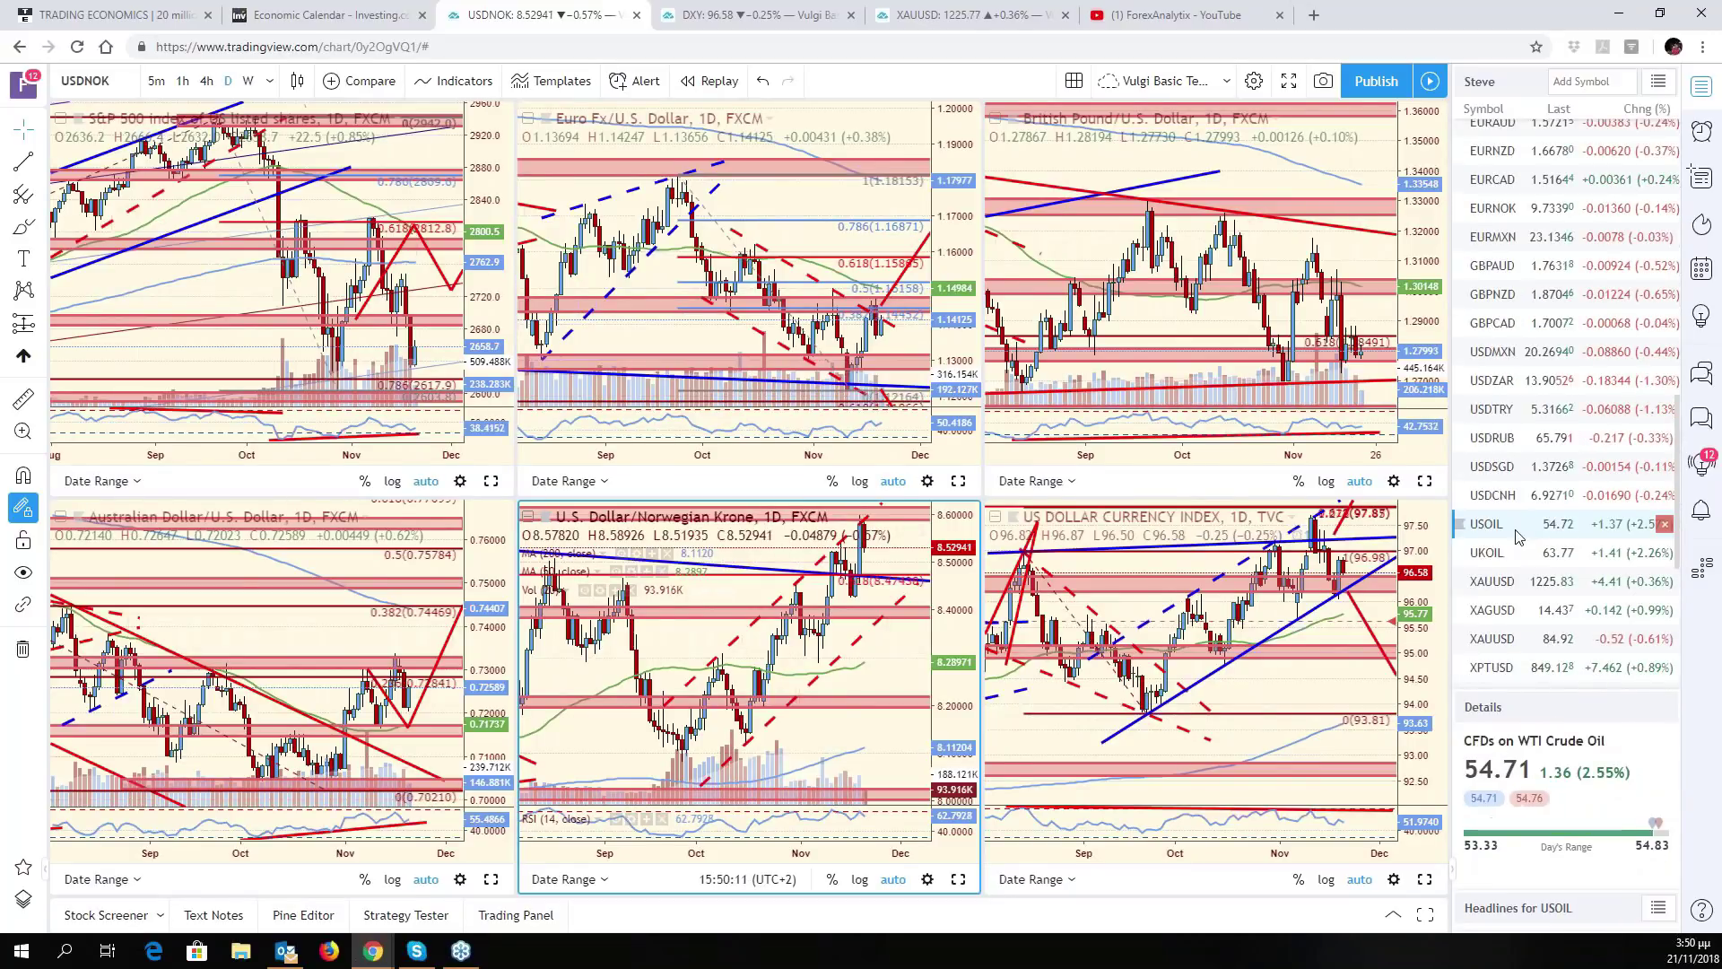
click(959, 880)
- Bring the red projection lines into view and inspect the red path and 55.4 zone
drag(1228, 636, 1012, 619)
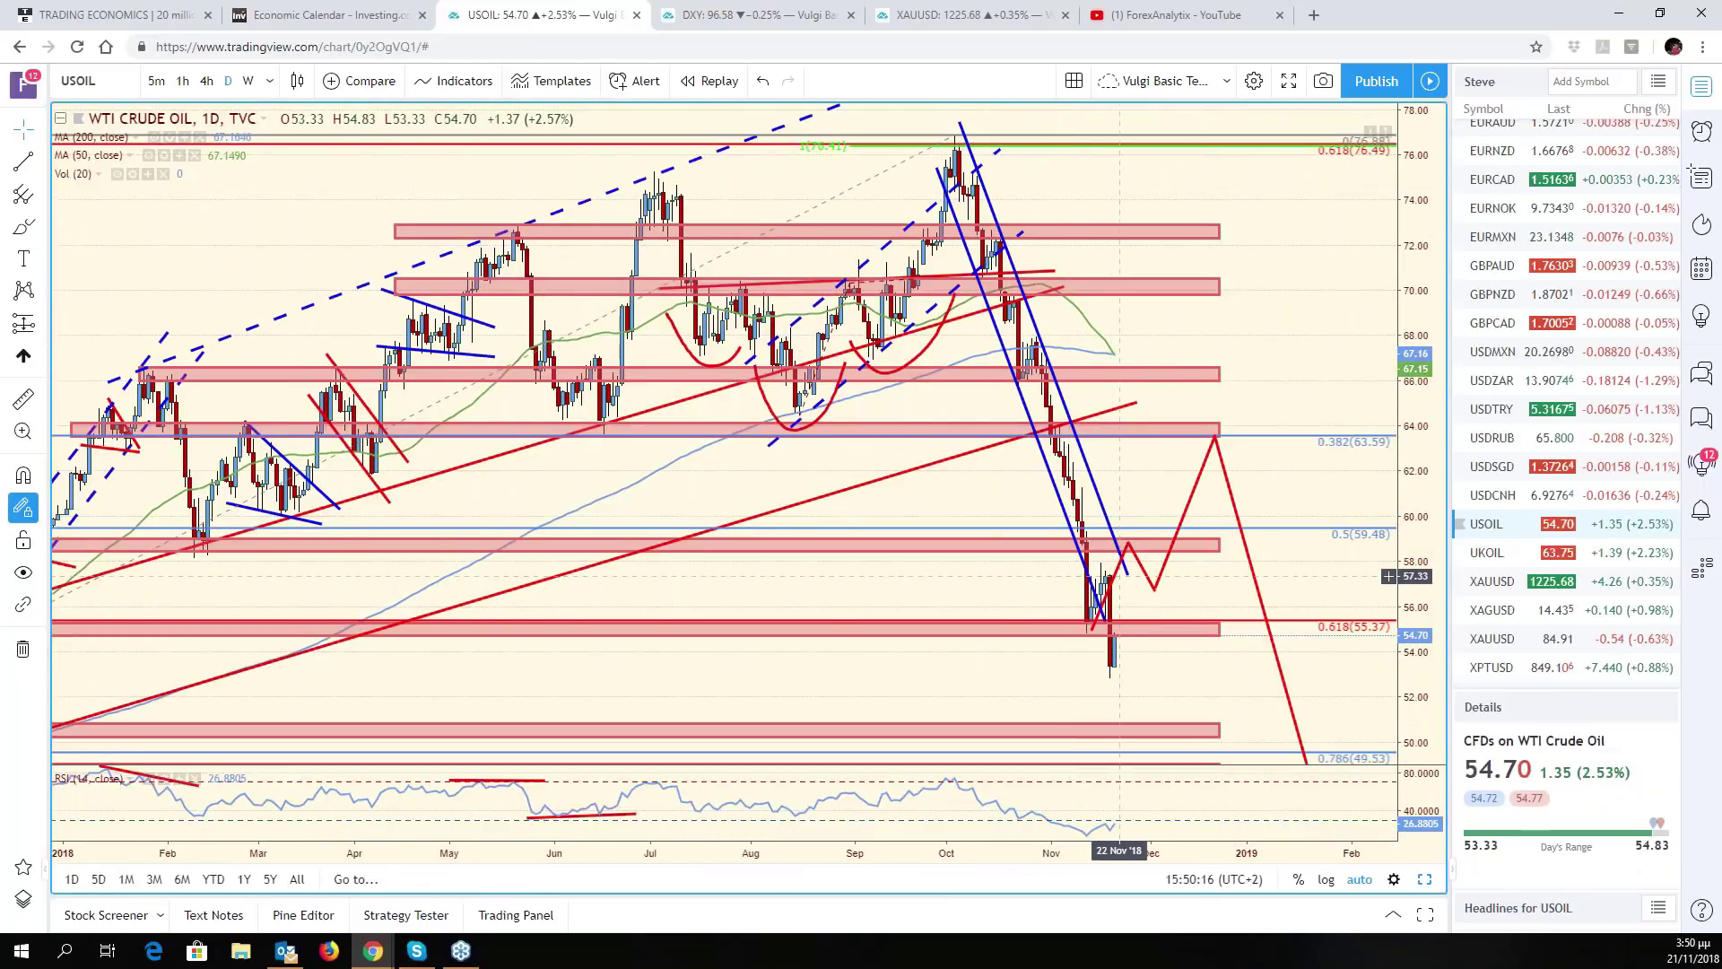
click(1096, 617)
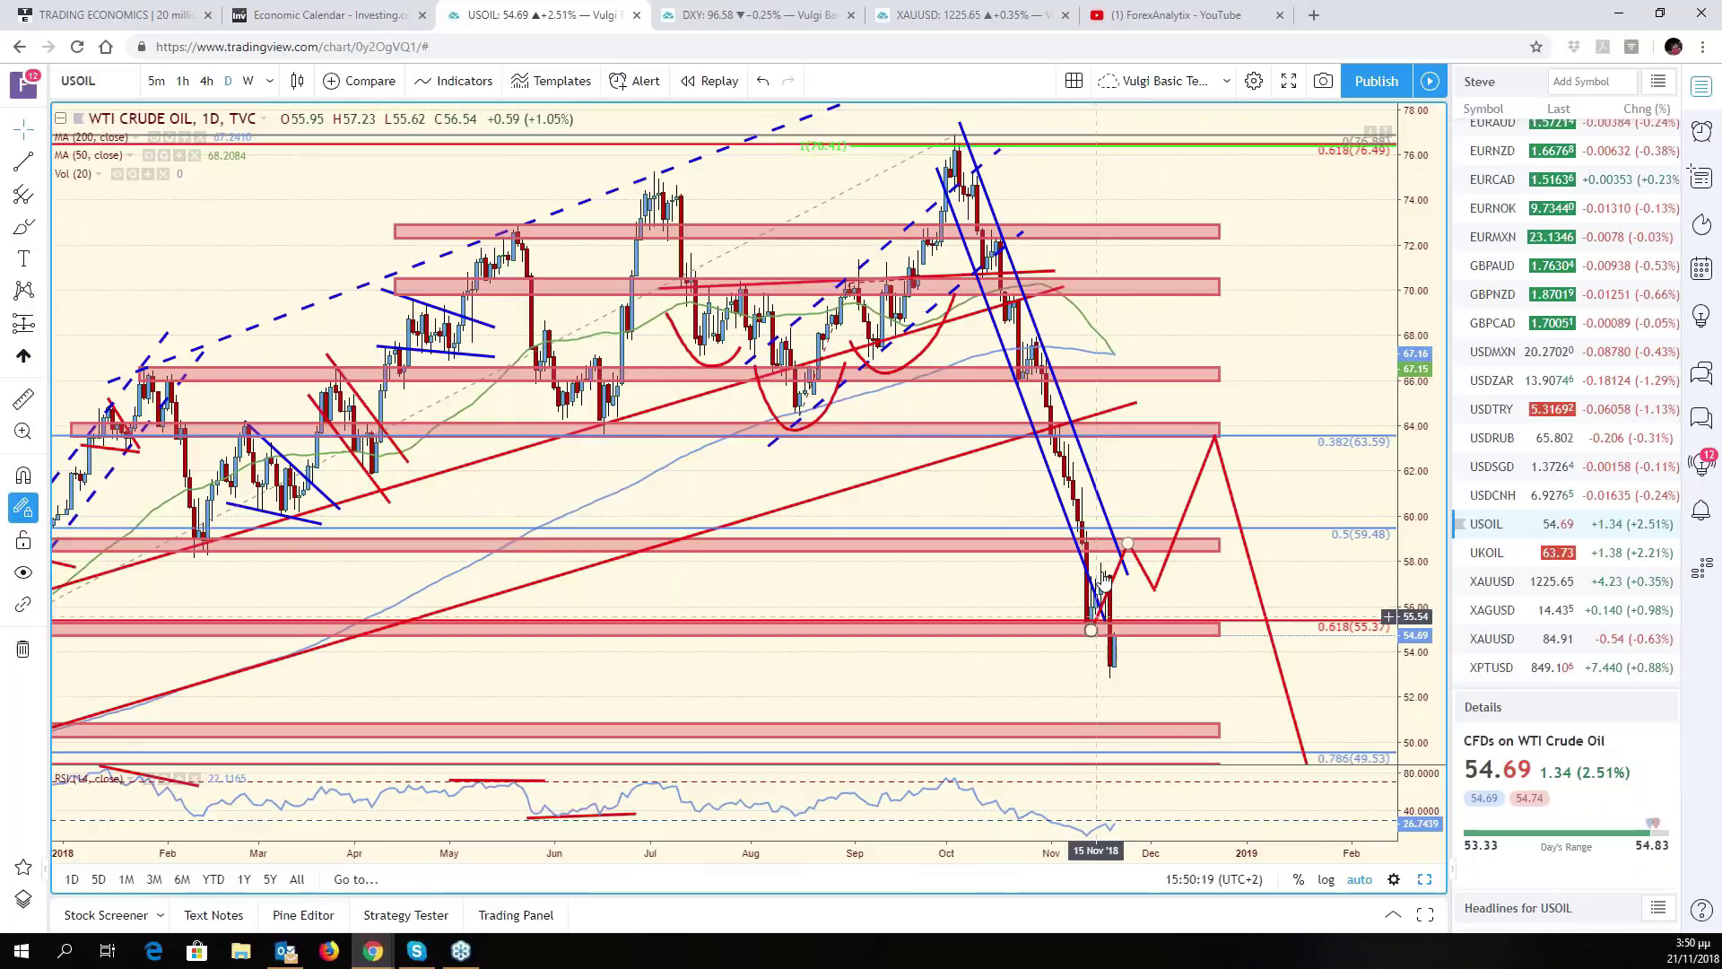
click(1112, 617)
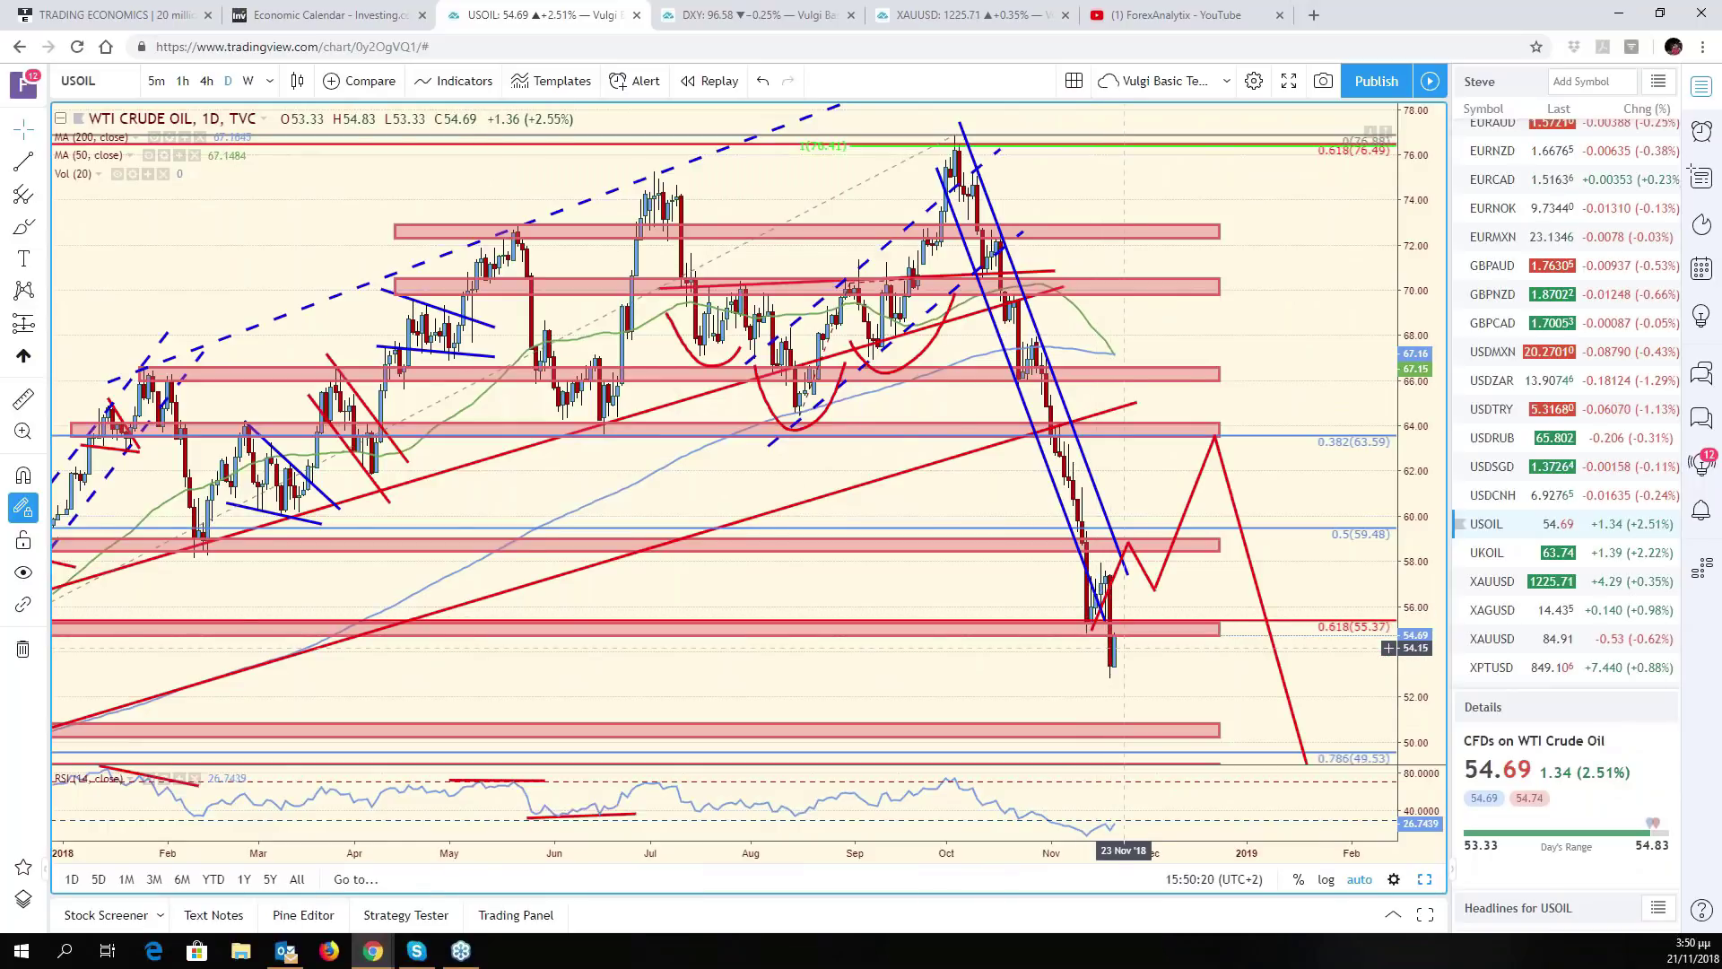
click(1120, 669)
scroll(1126, 680, down, 2)
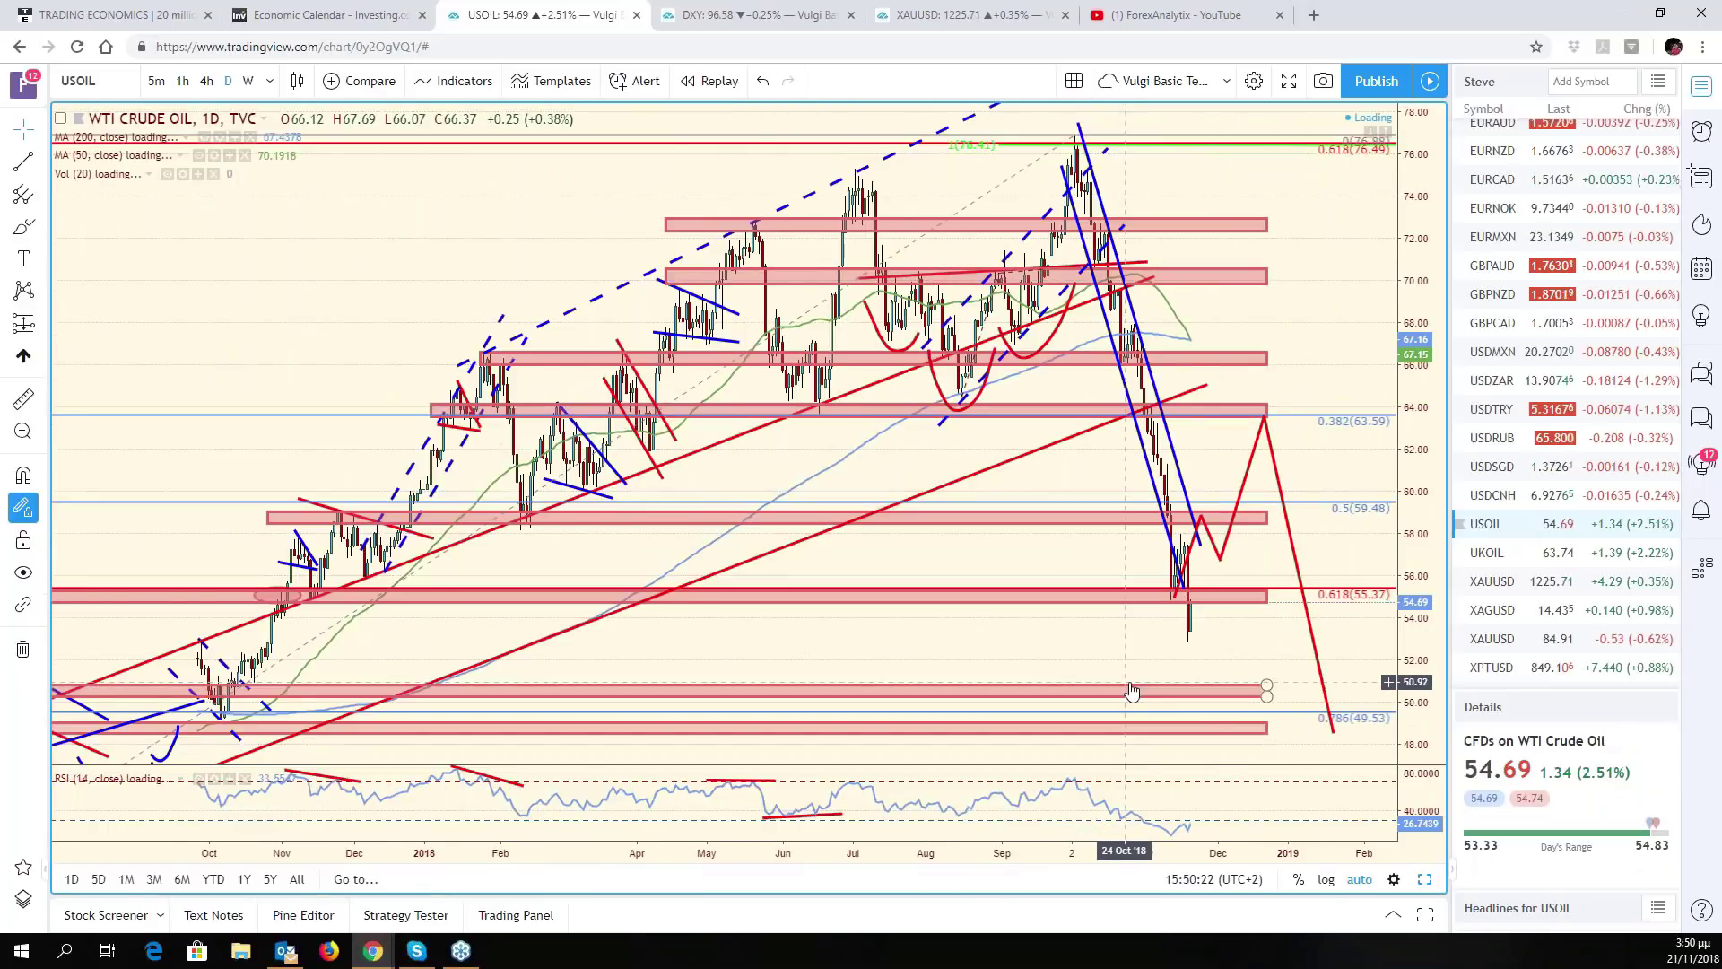
scroll(1131, 690, up, 2)
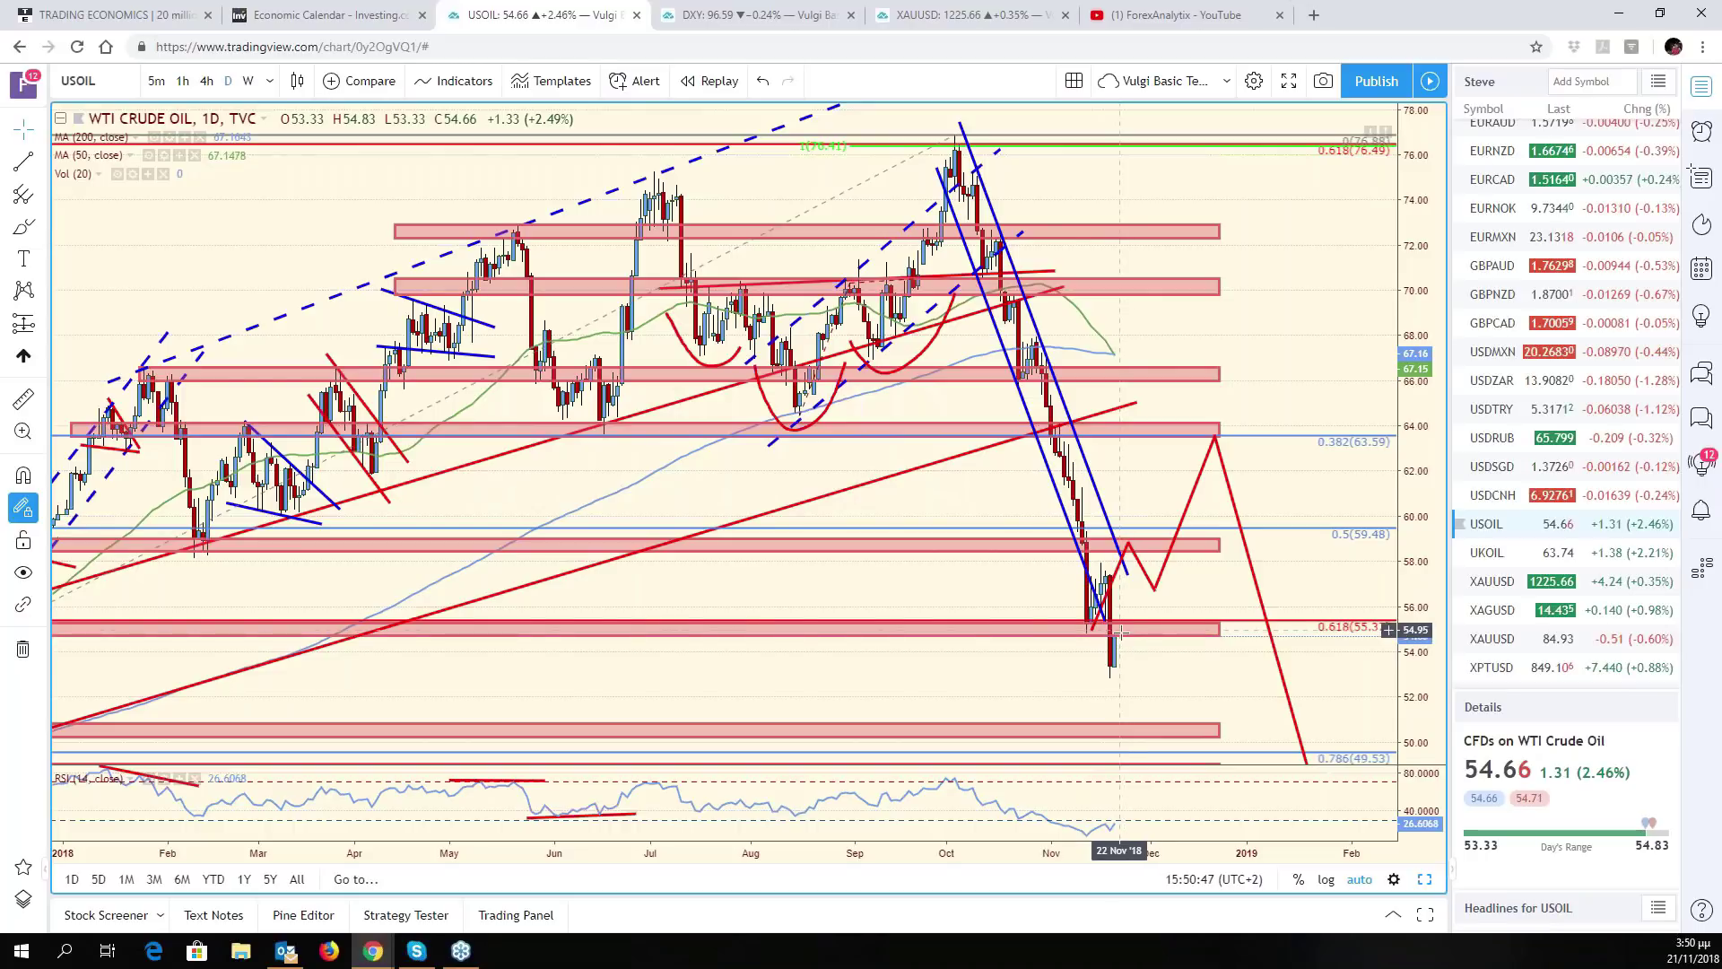
scroll(1238, 525, down, 3)
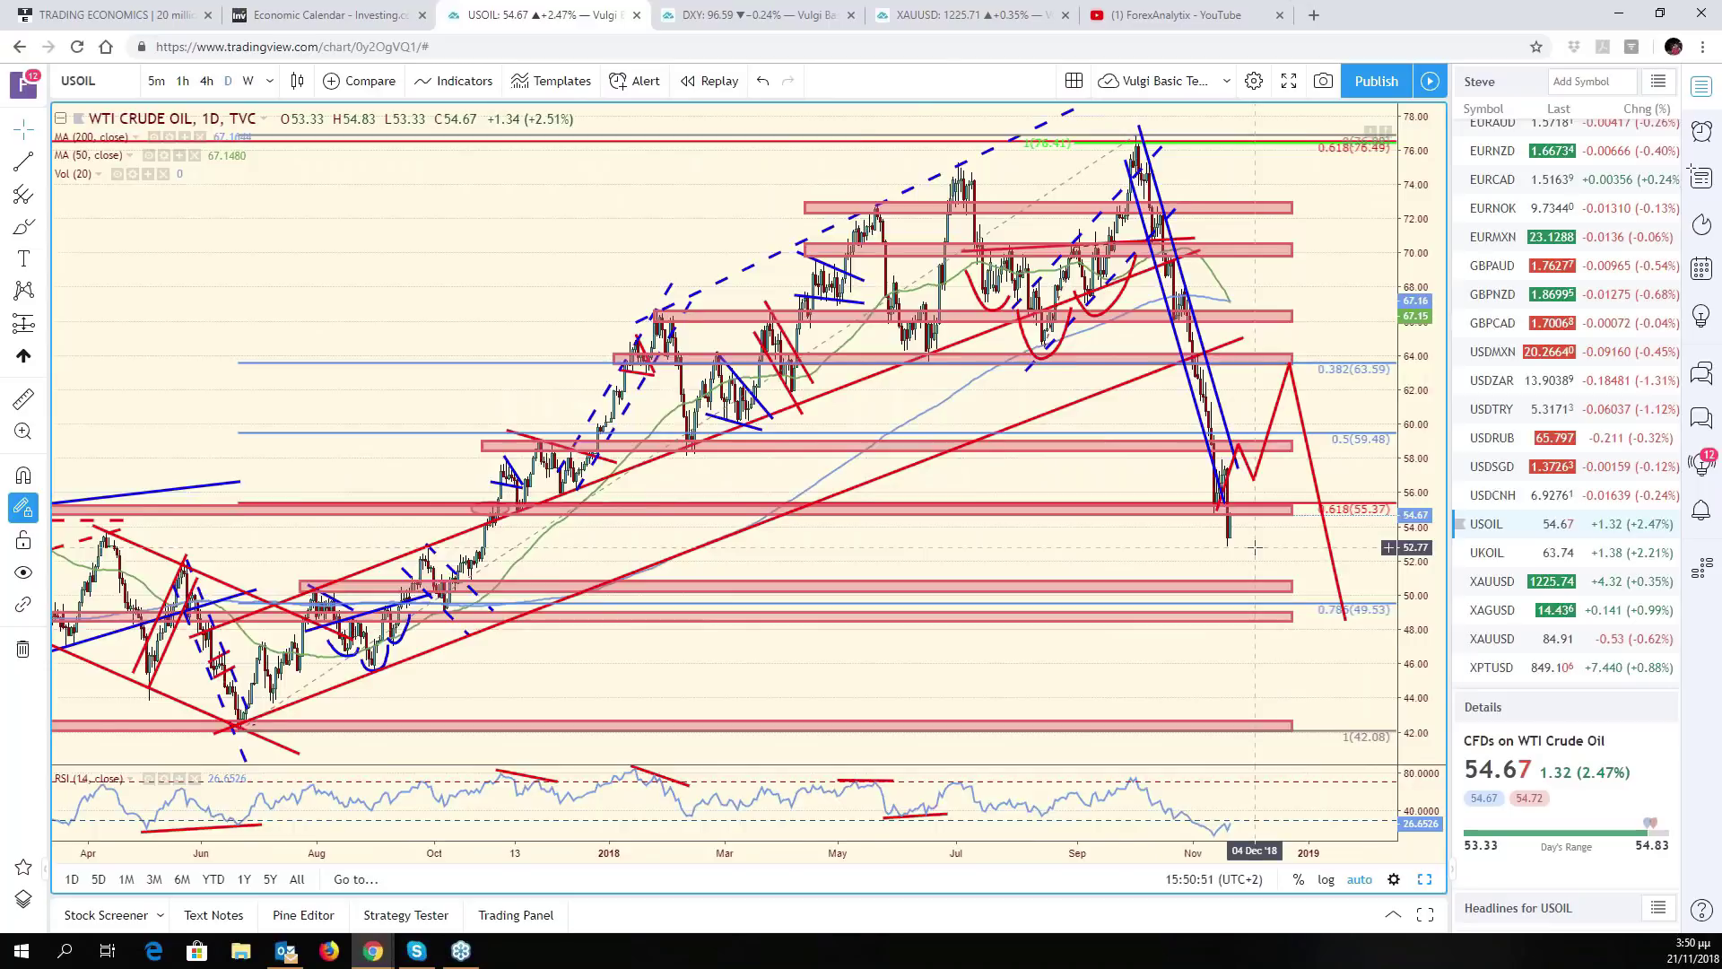
scroll(1216, 573, up, 2)
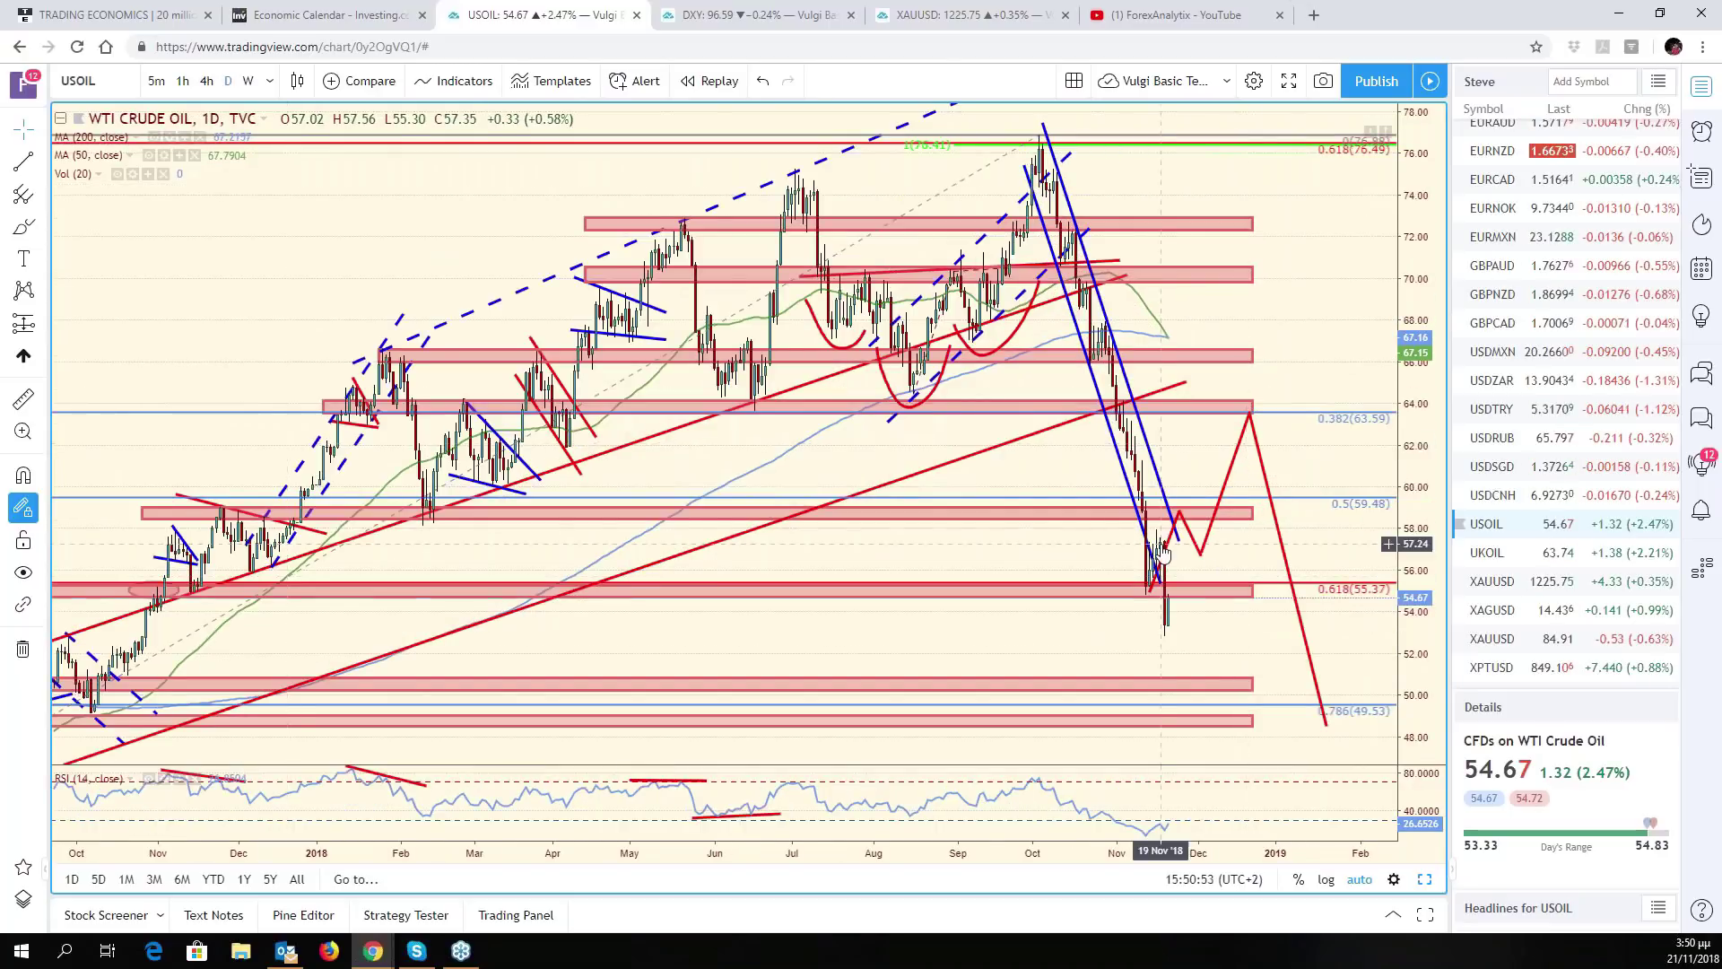
- Delete the short red projection and reshape the path to dip to 50.7 and rebound to 58.66
click(1203, 549)
mouse_move(1203, 549)
mouse_down()
mouse_move(1129, 708)
mouse_move(1216, 679)
mouse_up()
key(Delete)
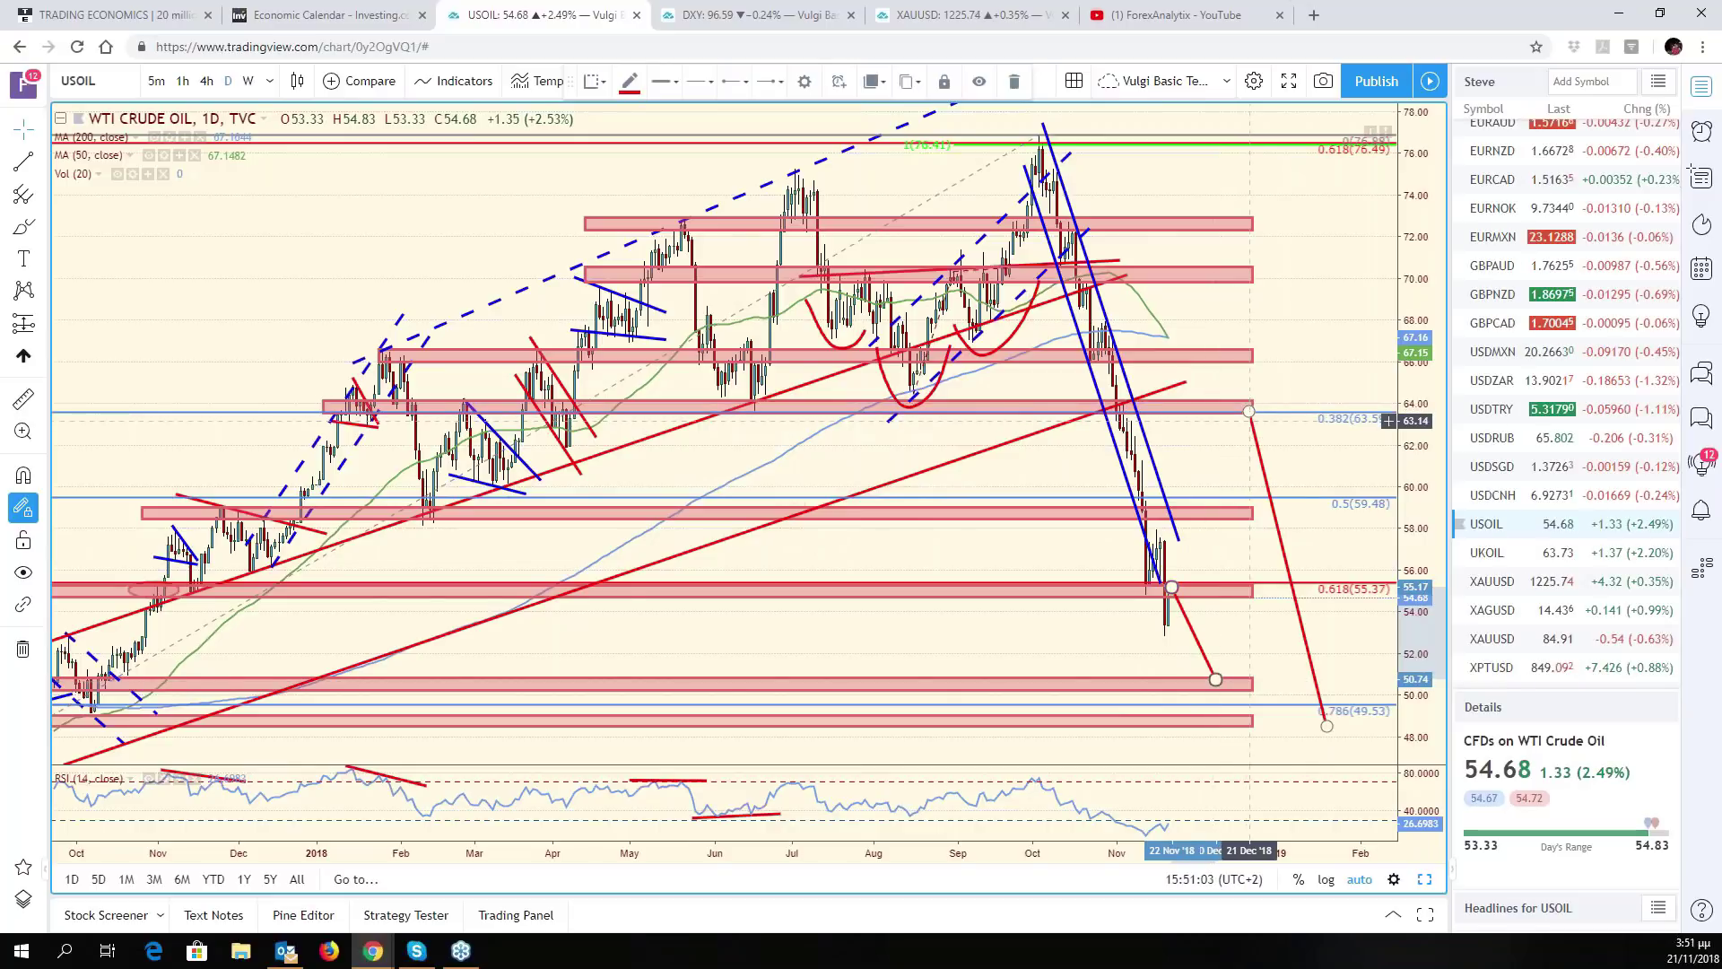
drag(1250, 426, 1216, 679)
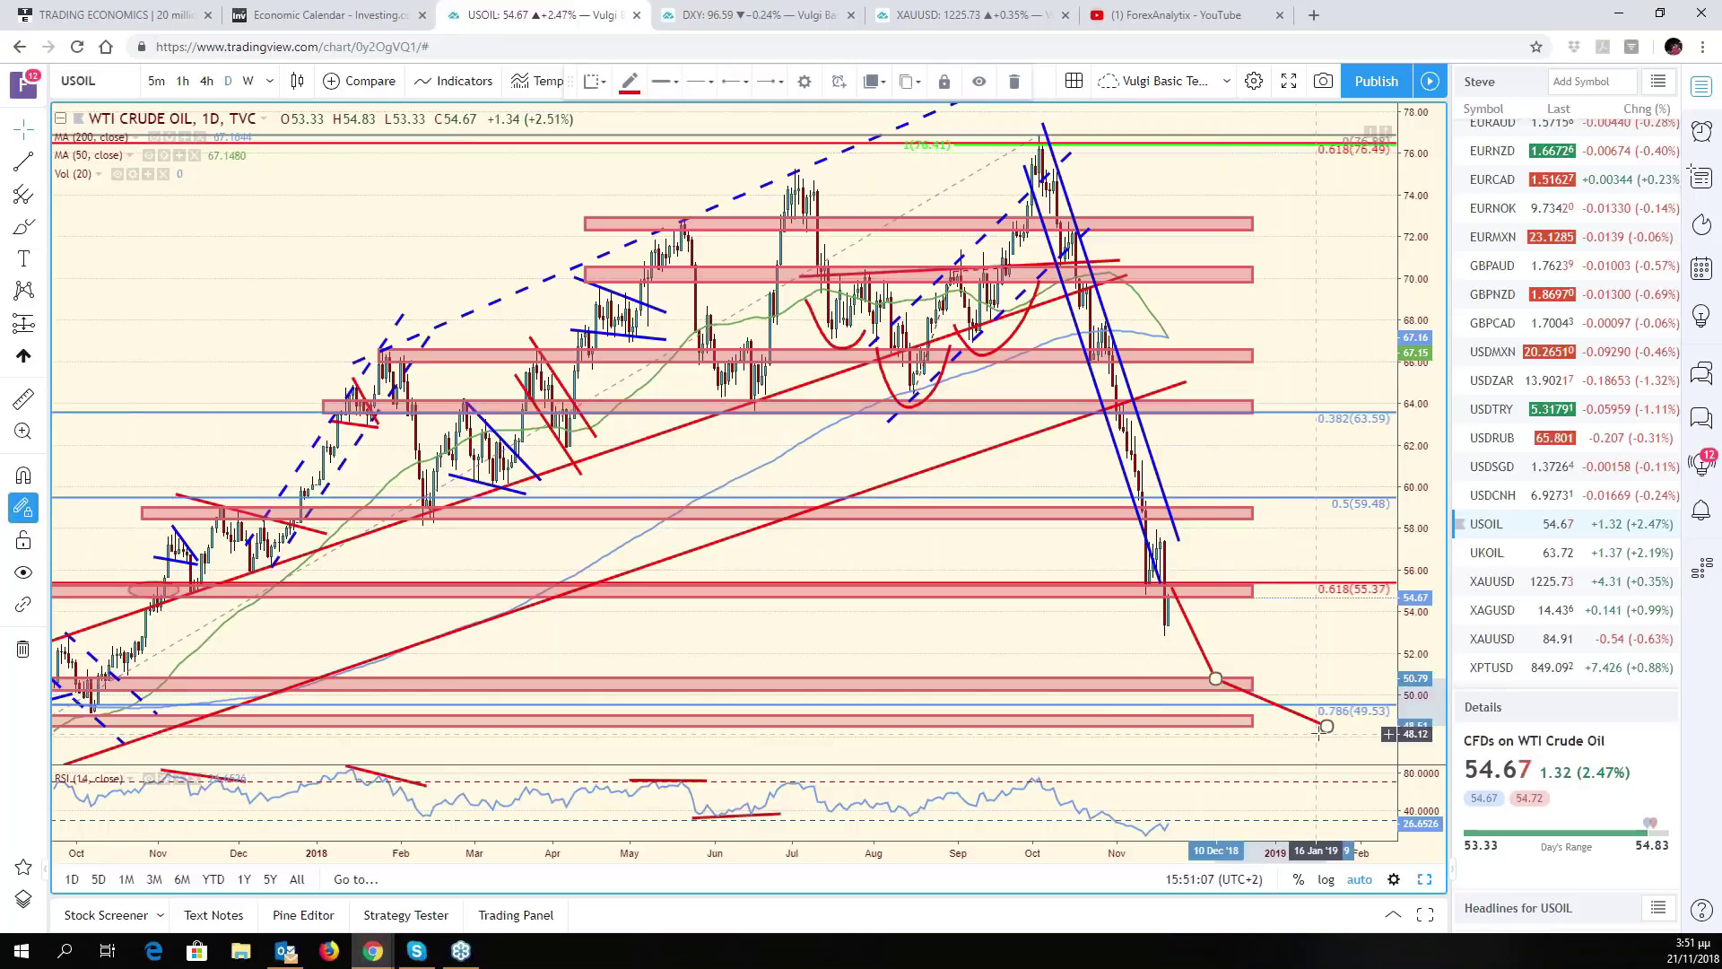
drag(1318, 734, 1308, 514)
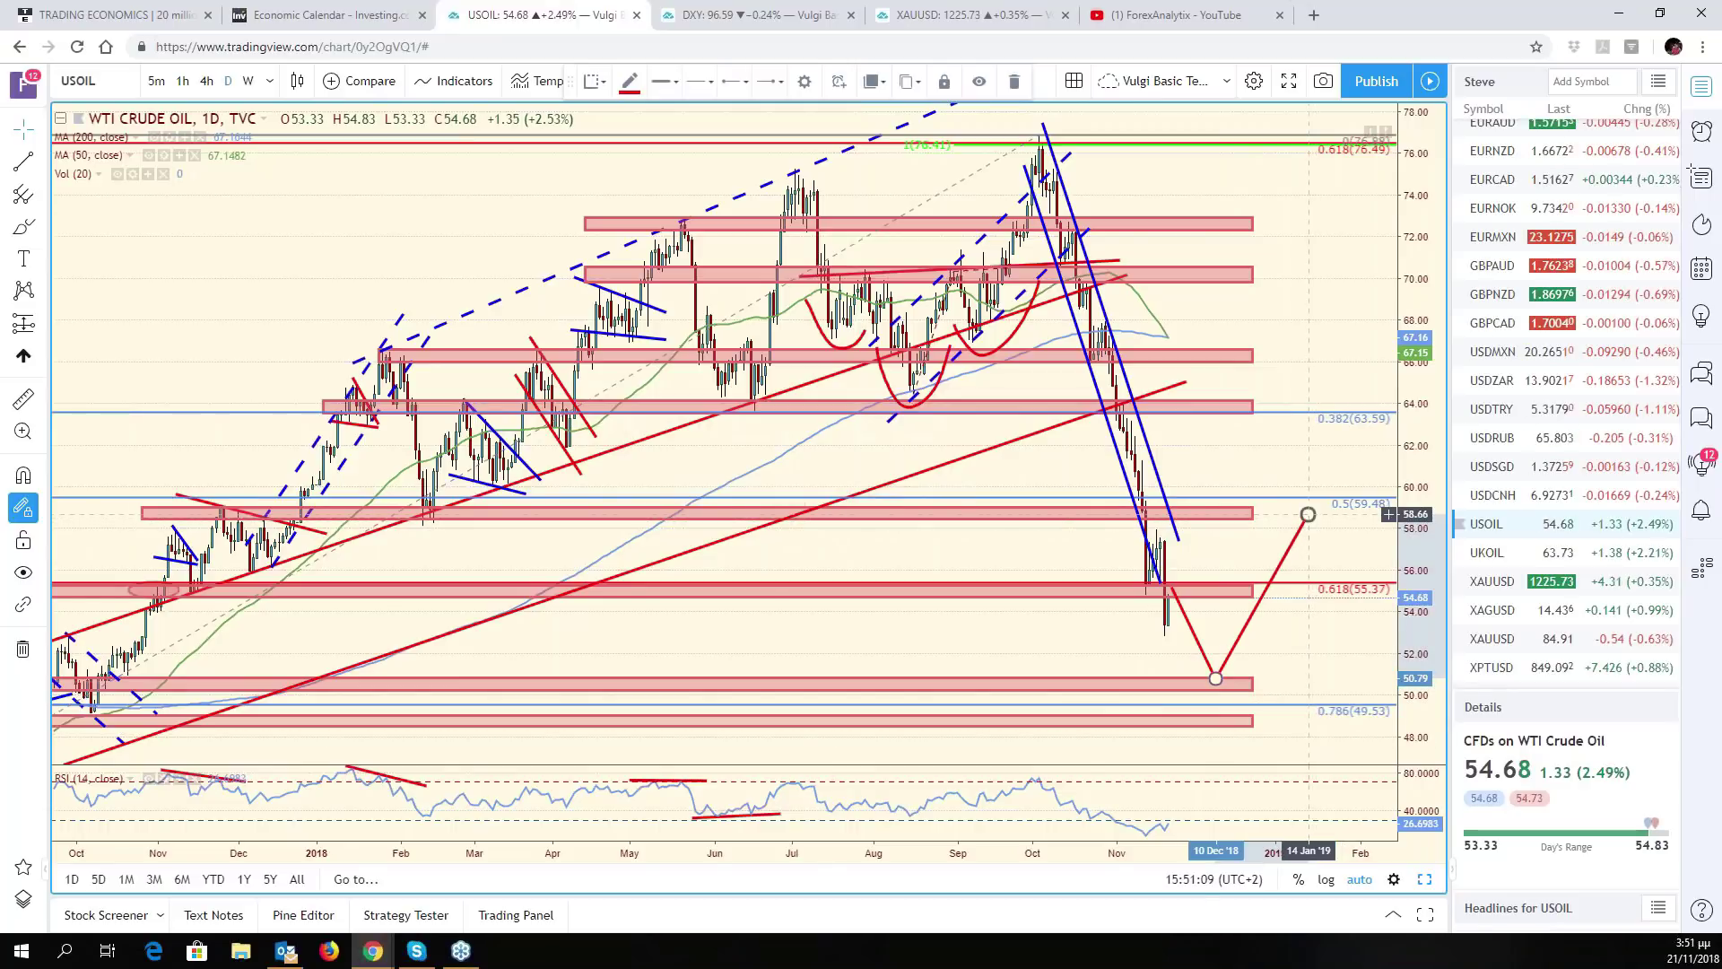
click(1308, 514)
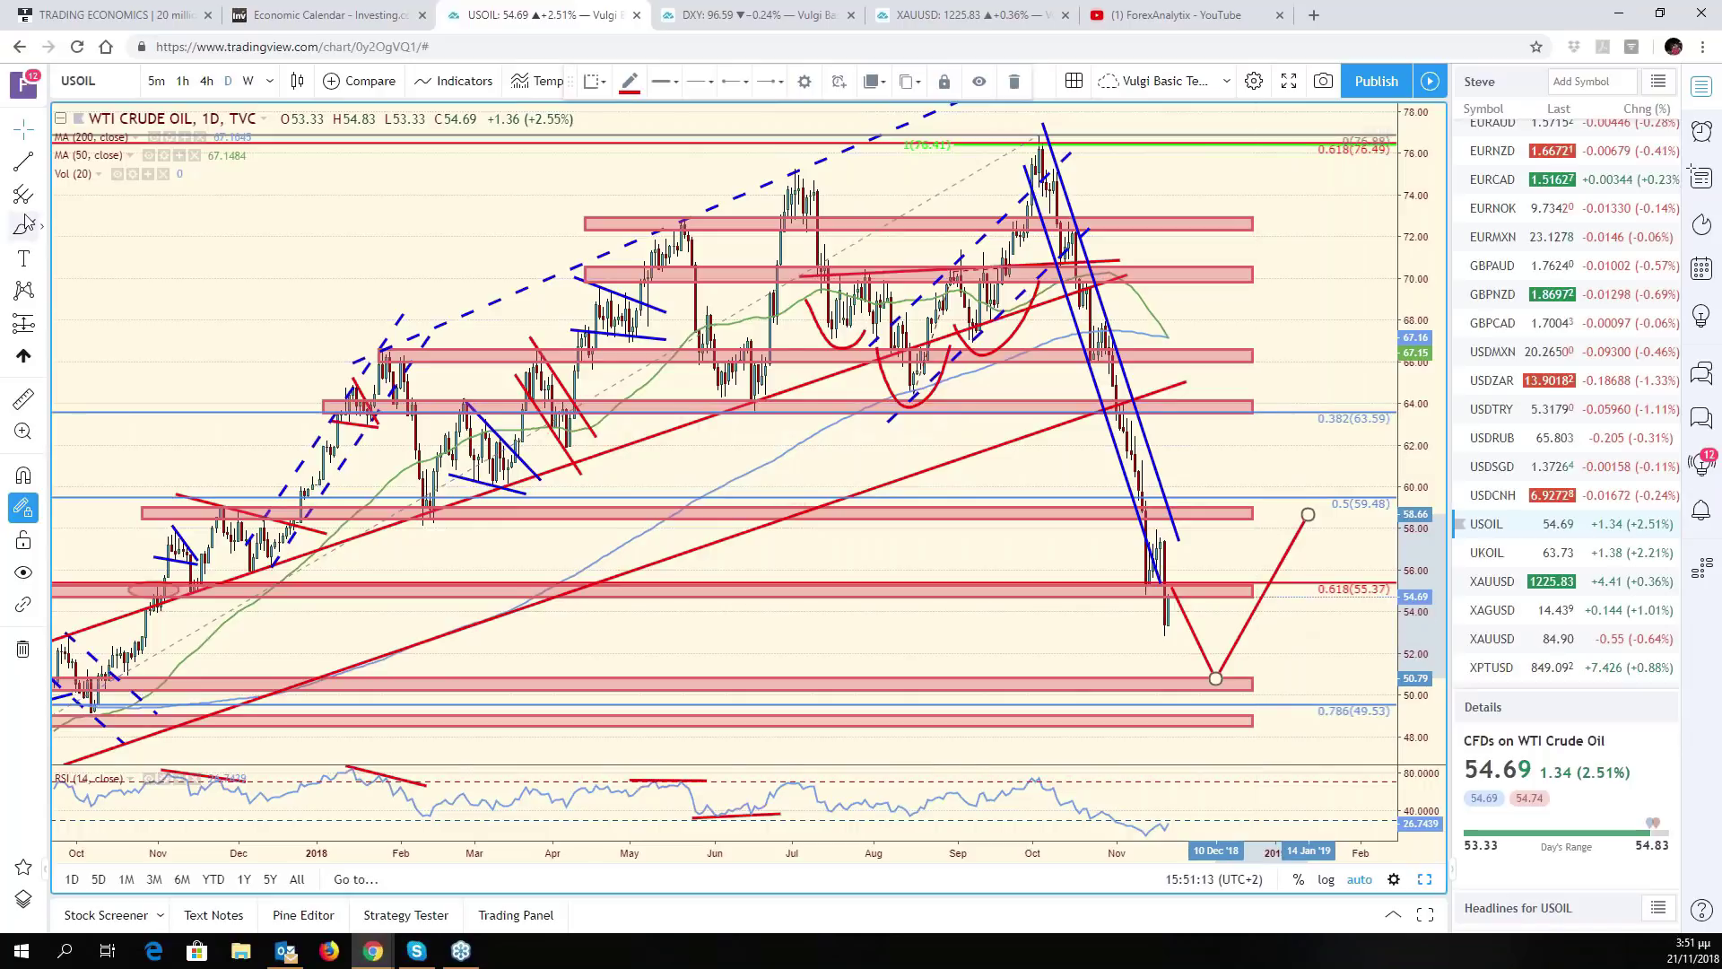
- Add a solid red line from the latest candle up to about 60.95, then deselect the drawings
click(1183, 582)
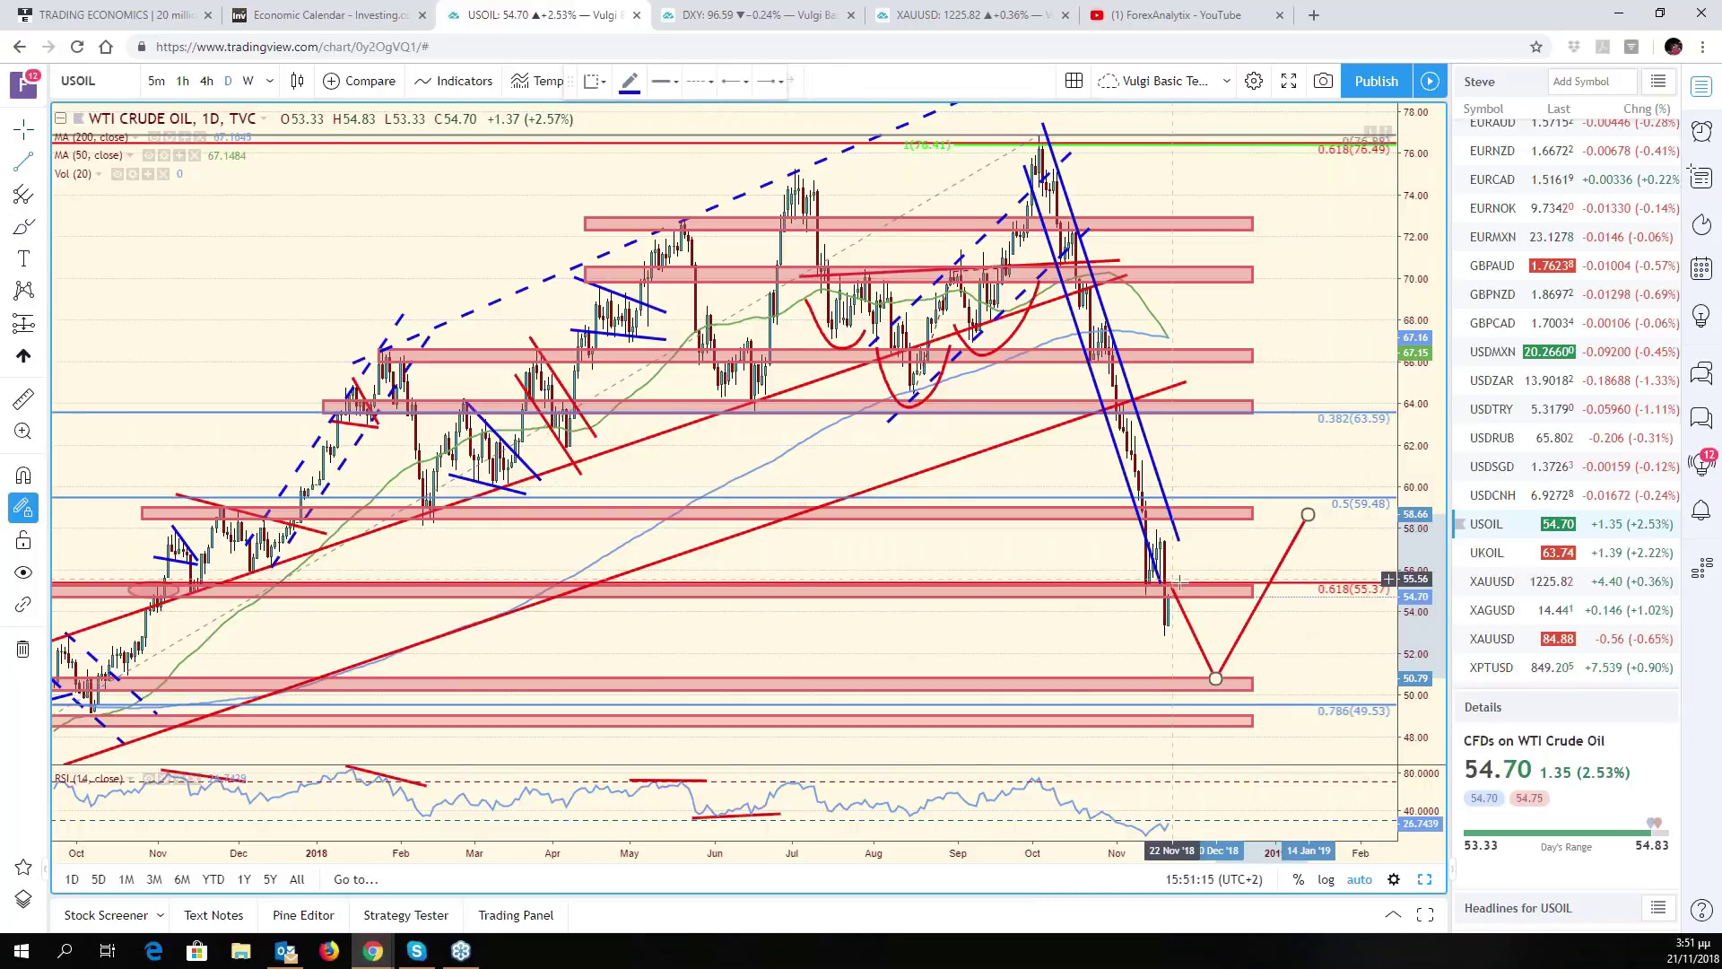
click(1223, 506)
click(700, 82)
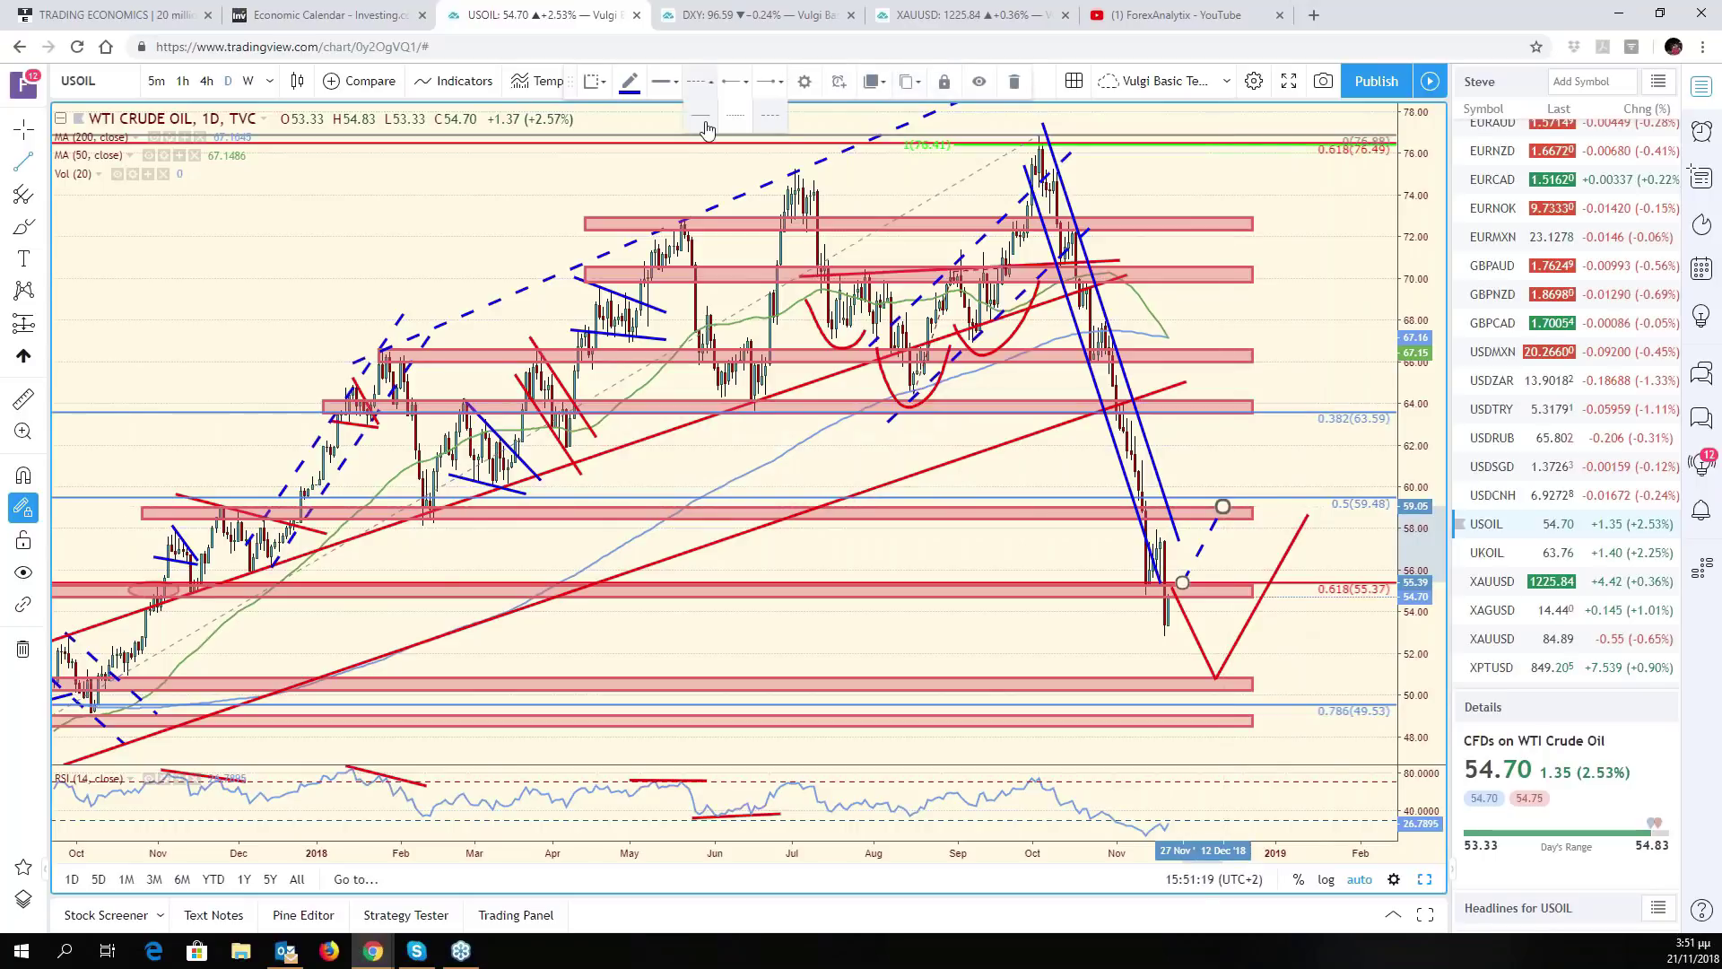
click(700, 117)
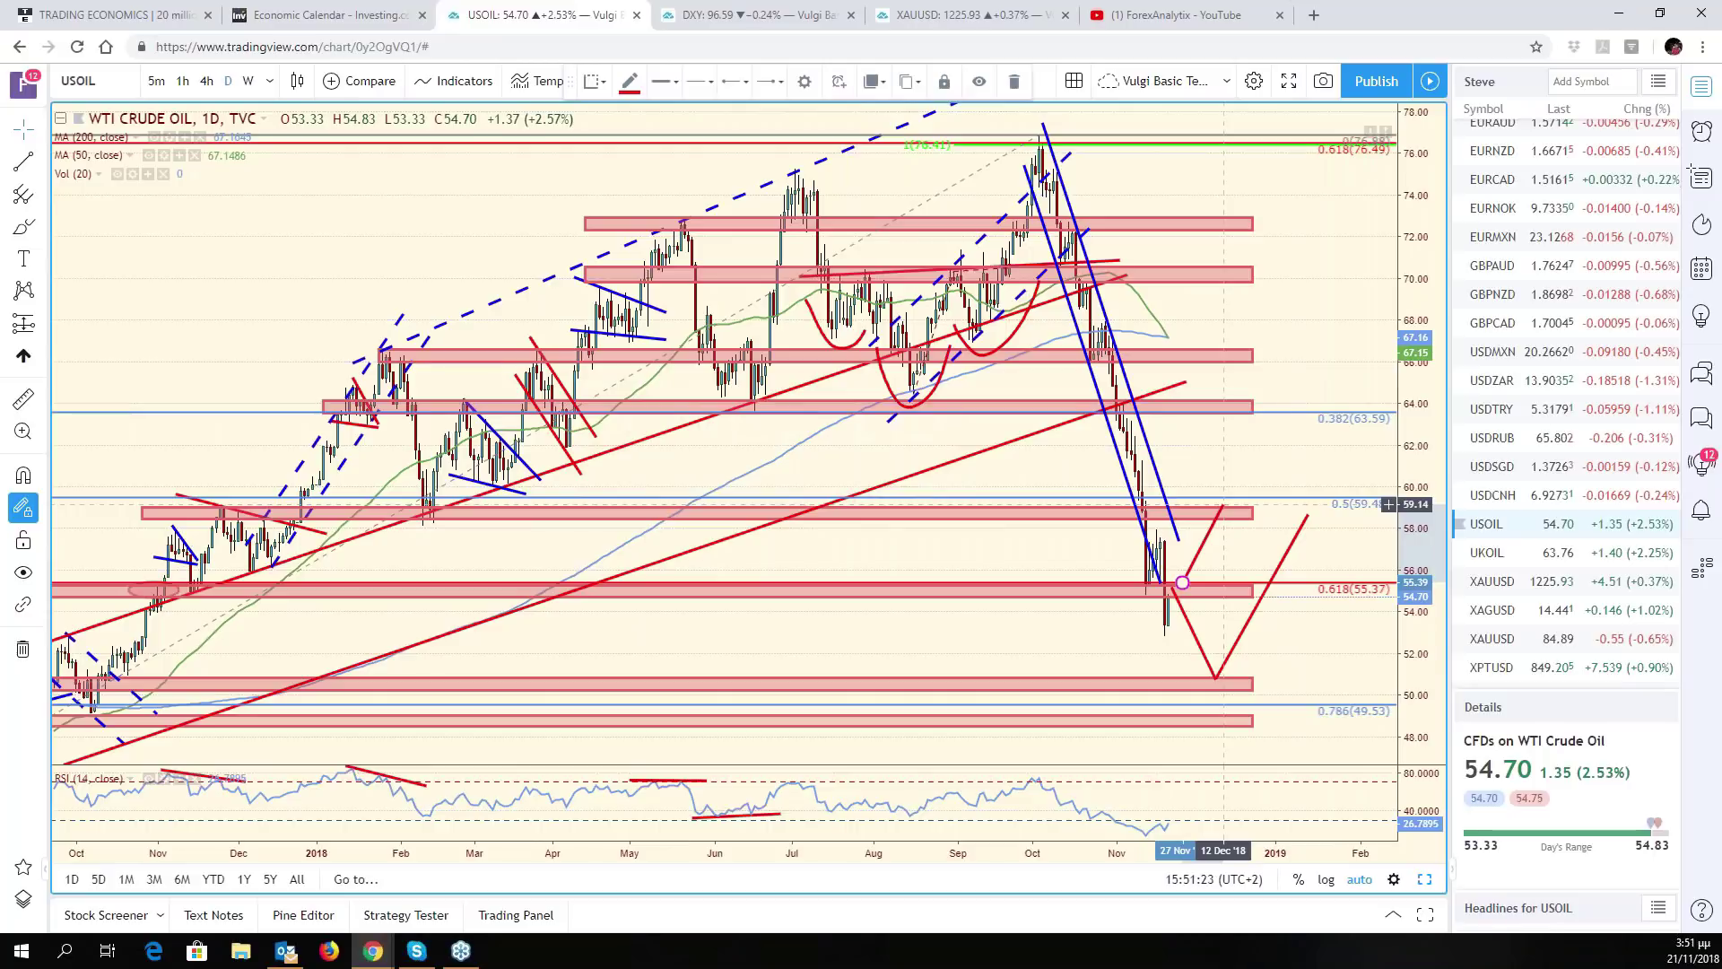
drag(1224, 504, 1249, 468)
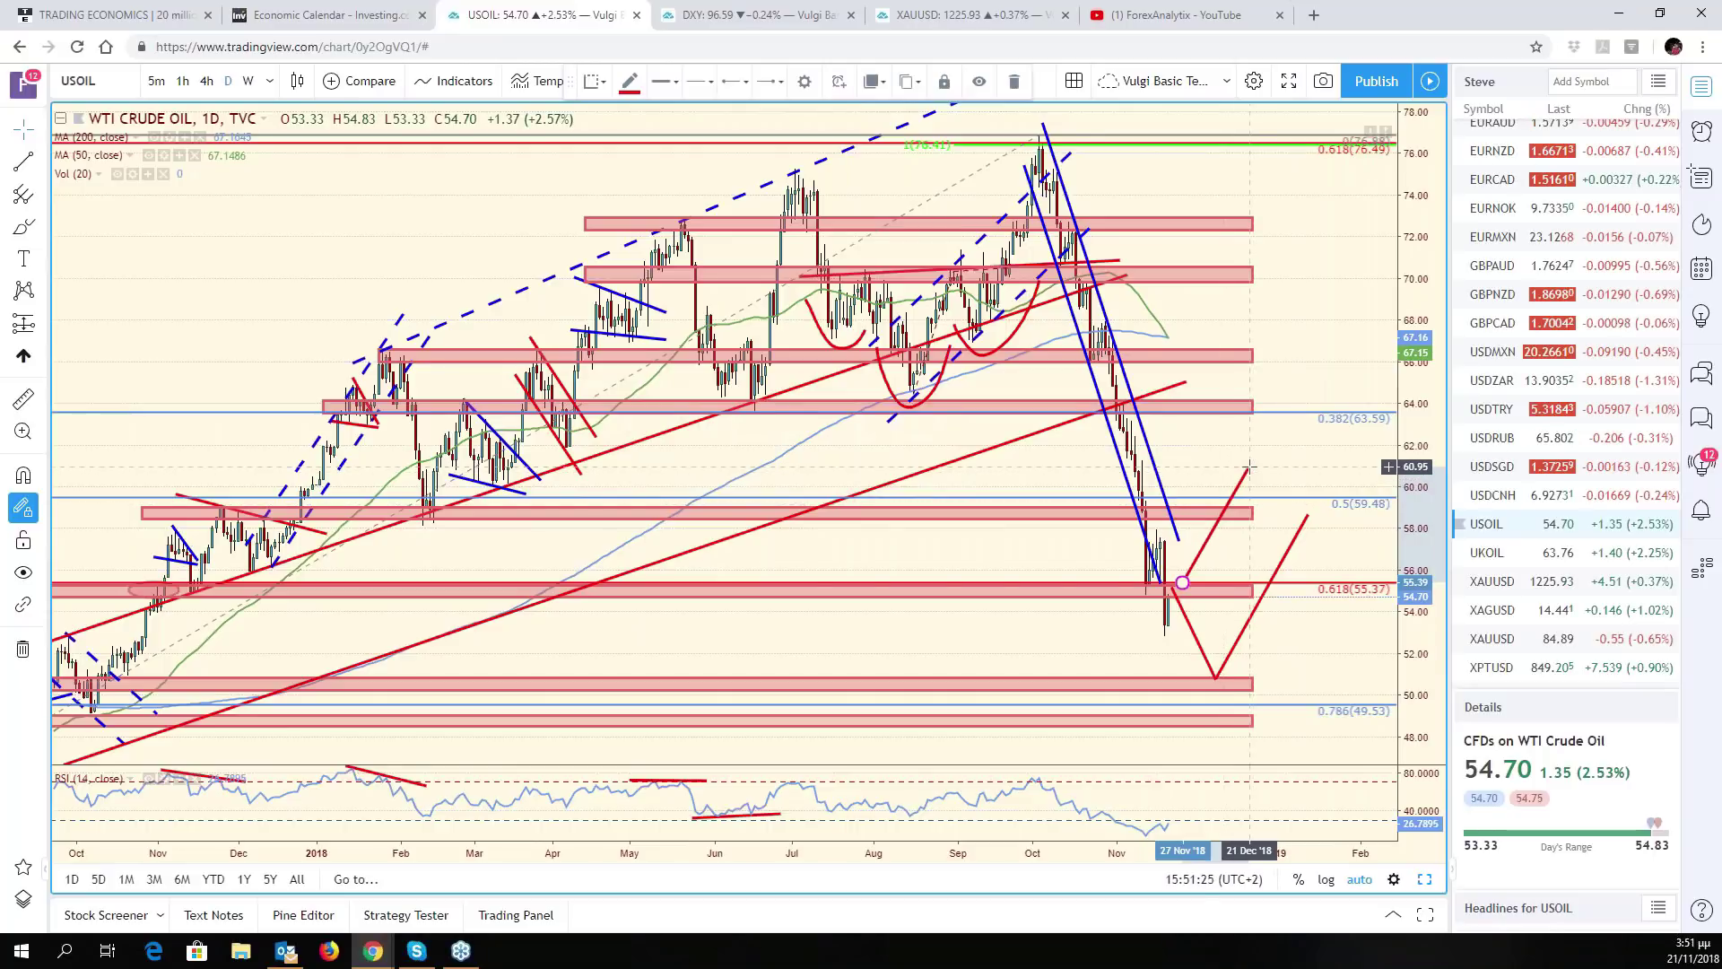
click(1189, 631)
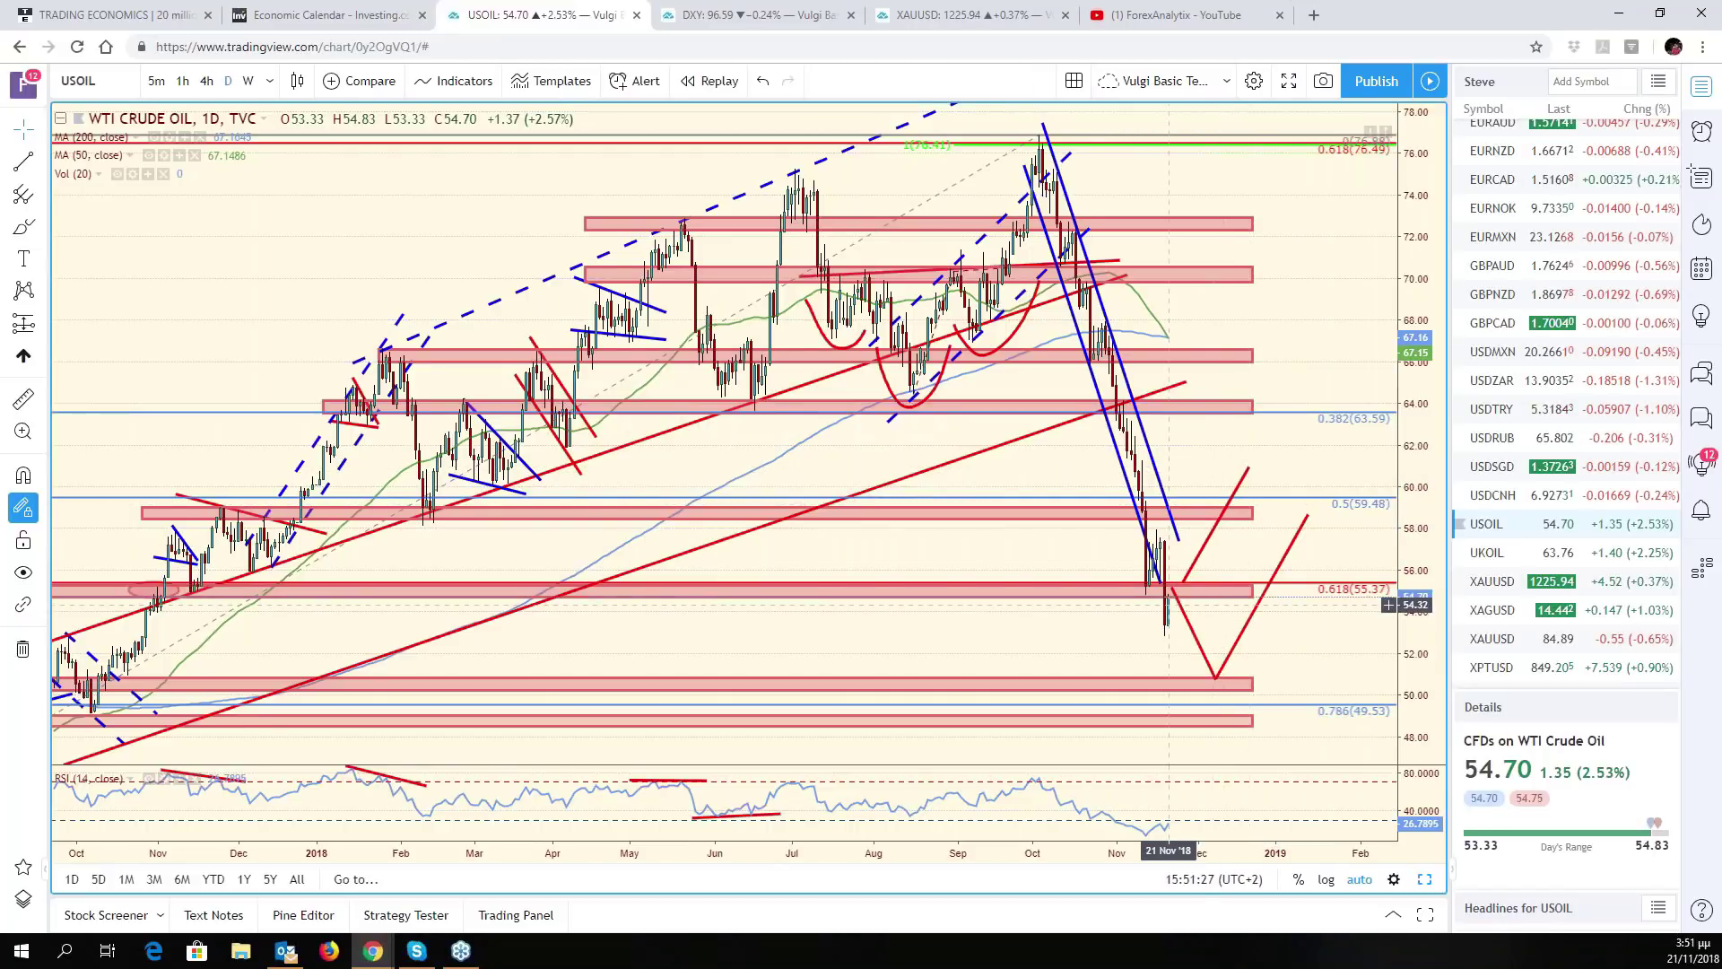
click(1182, 608)
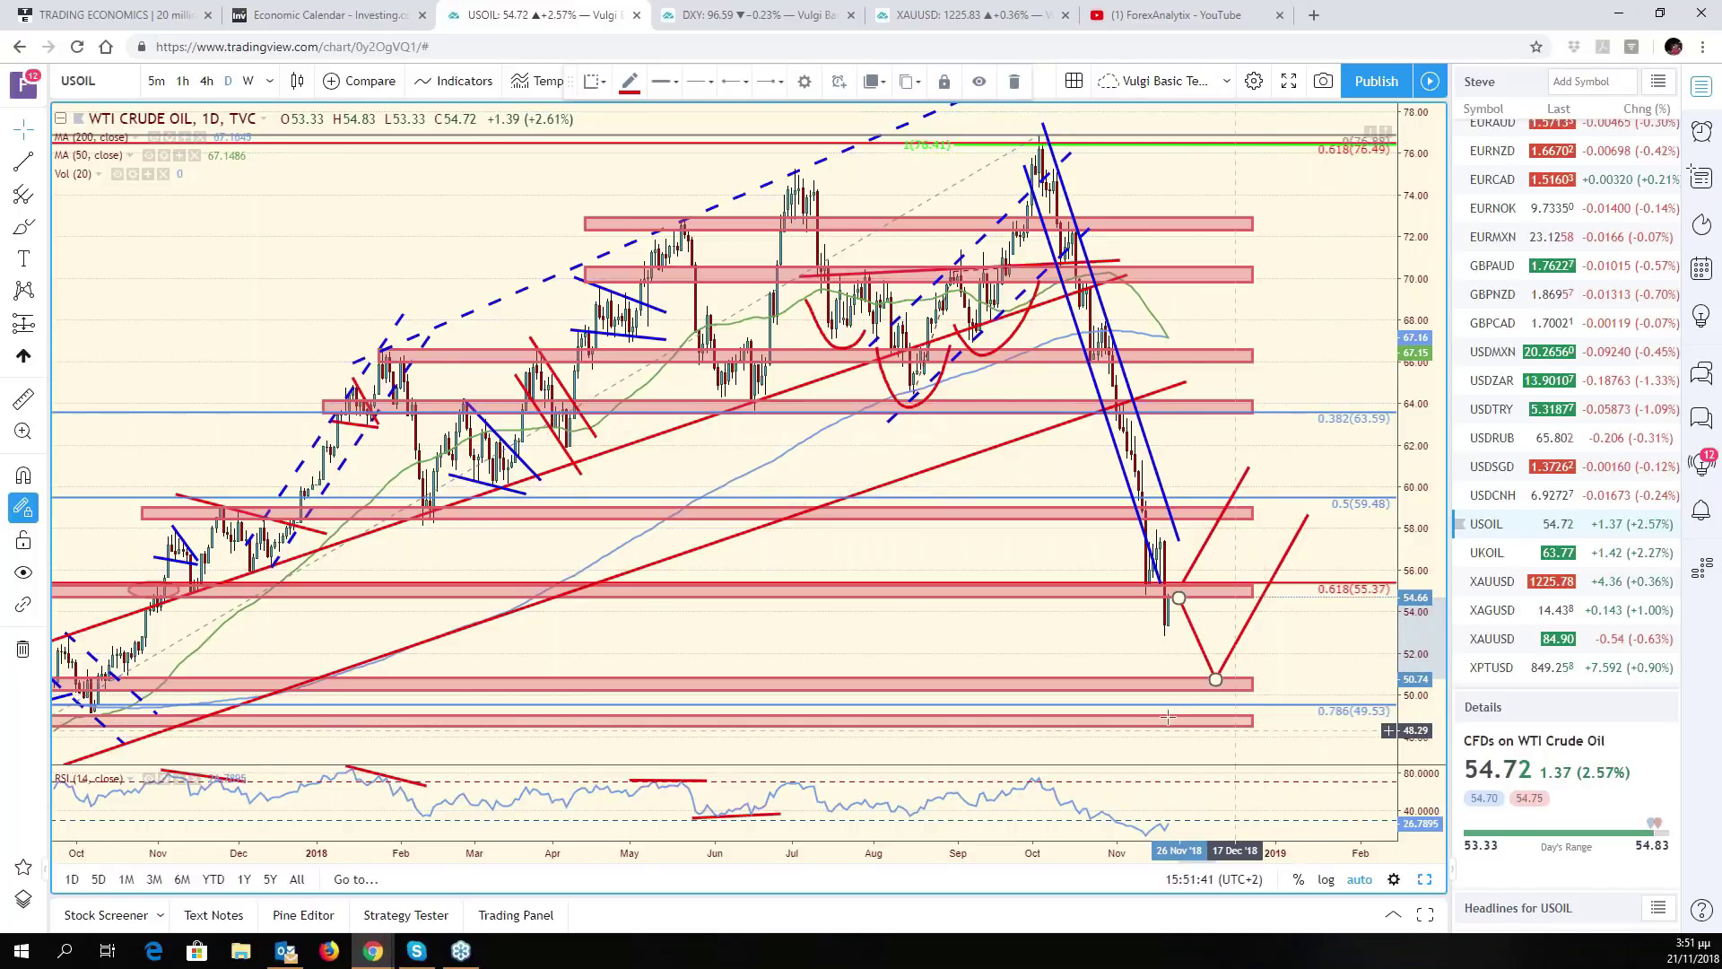
click(1218, 618)
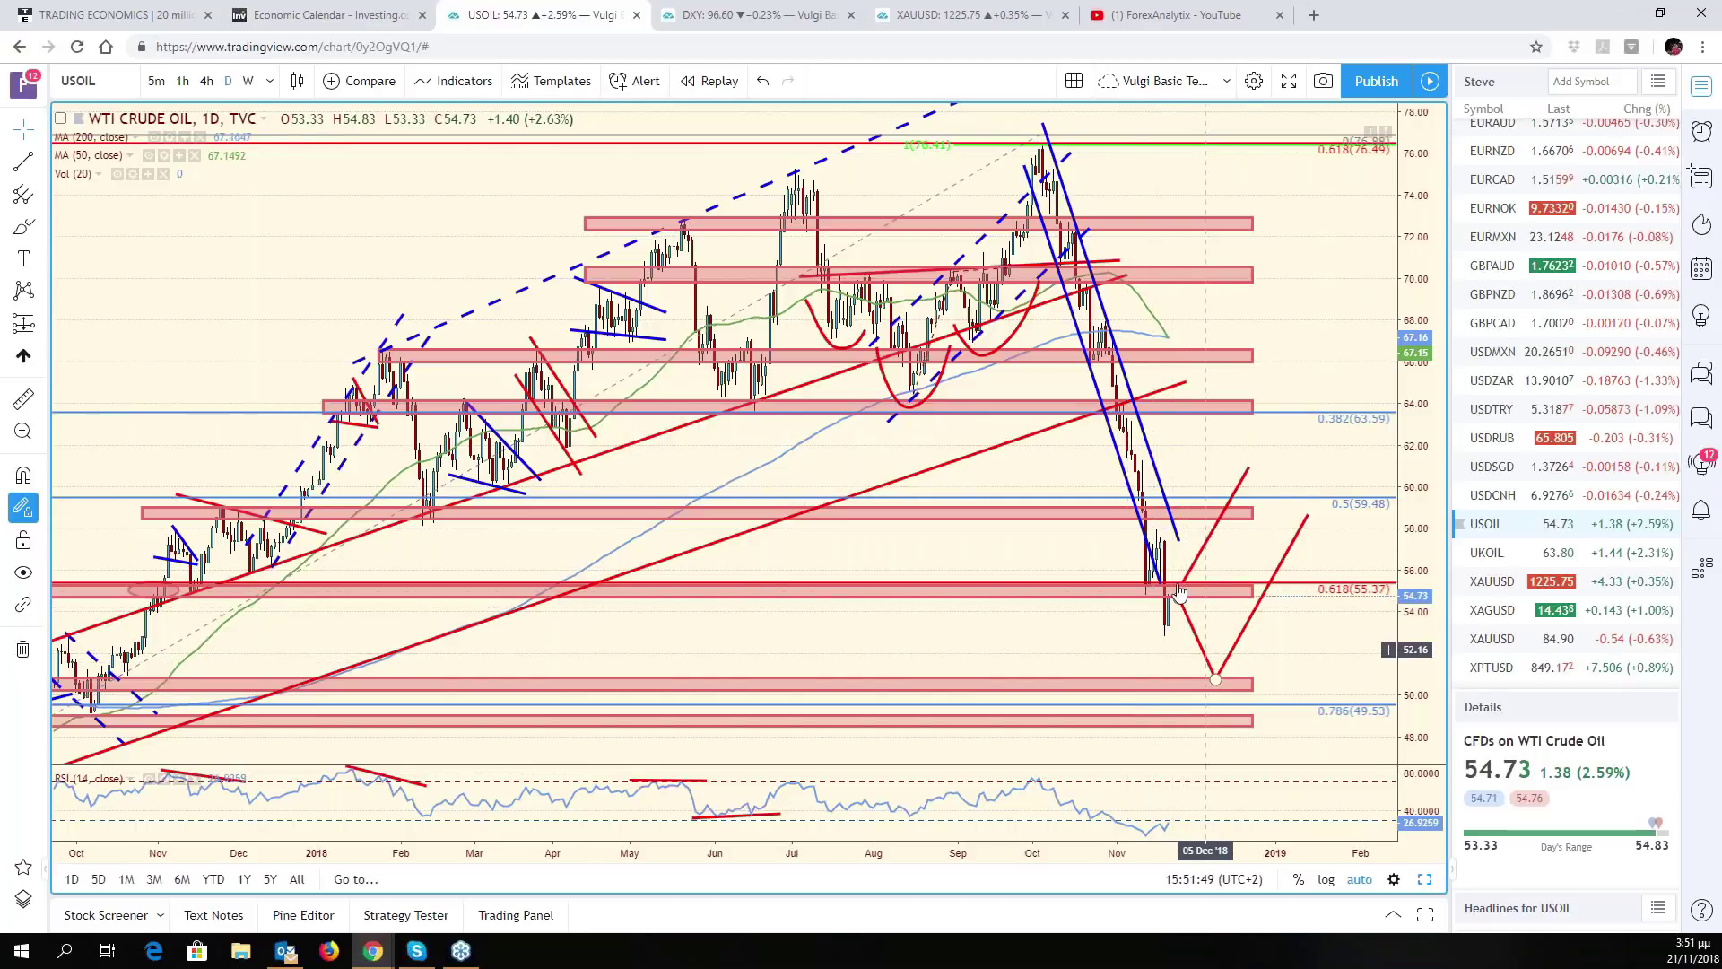
- Measure WTI's drop from the October high to the 20 Nov low, reading about -28%
scroll(1214, 625, down, 2)
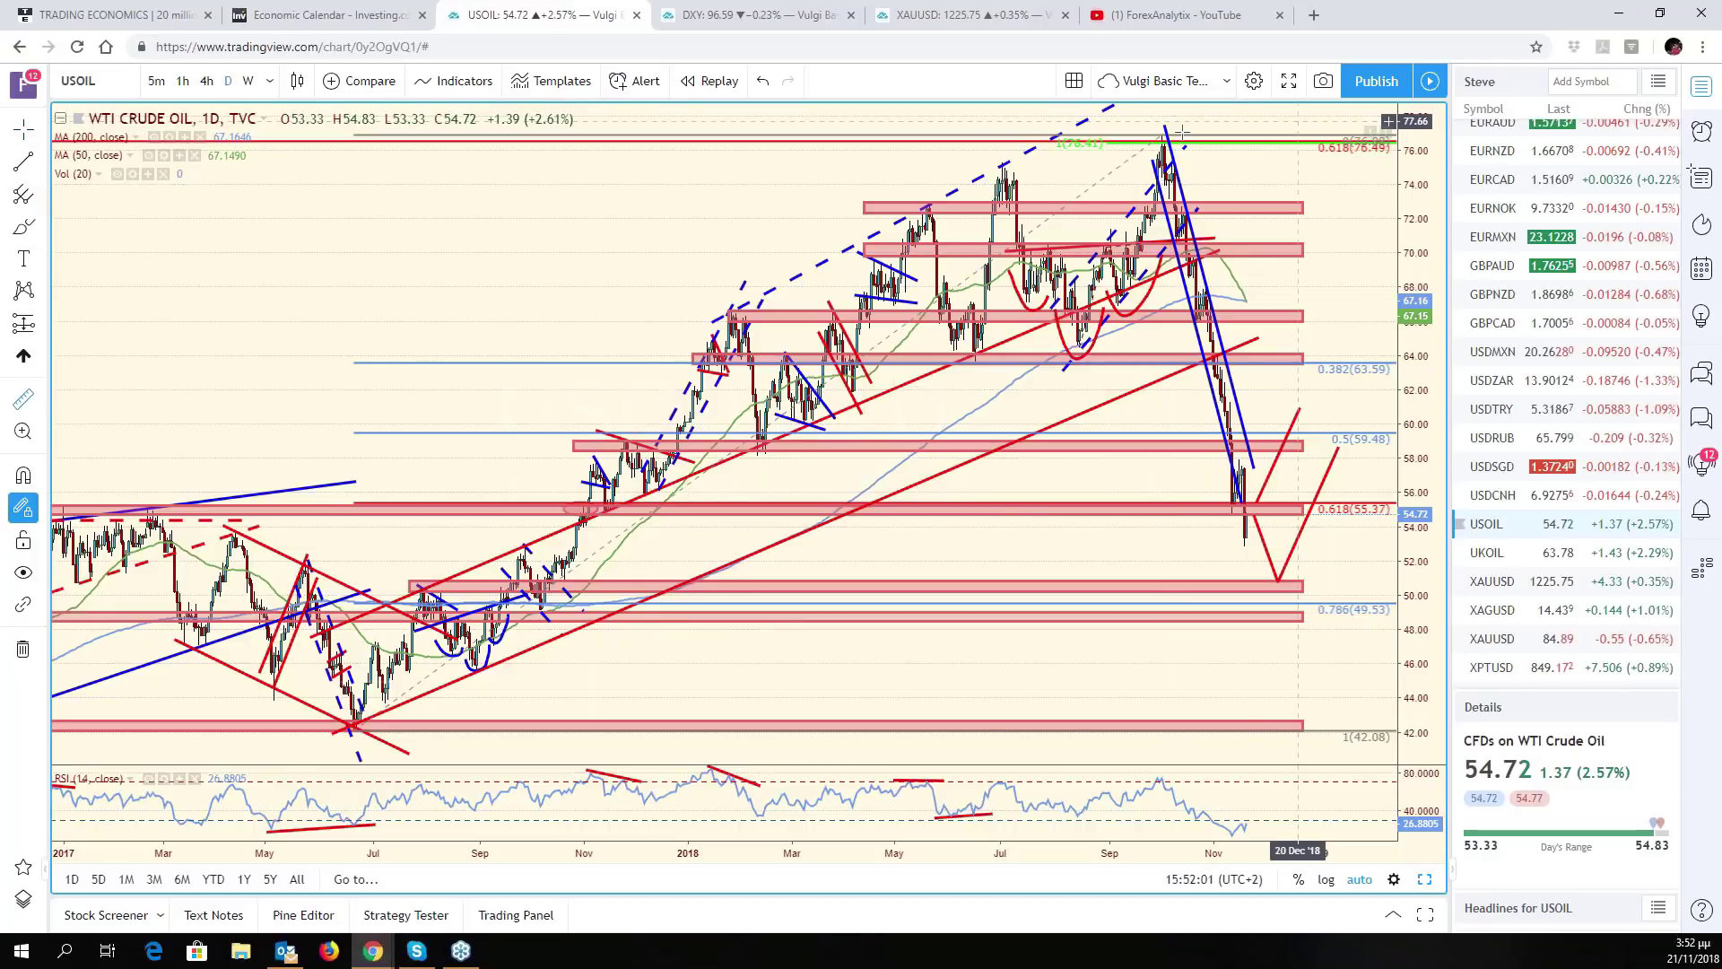
drag(1164, 136, 1247, 542)
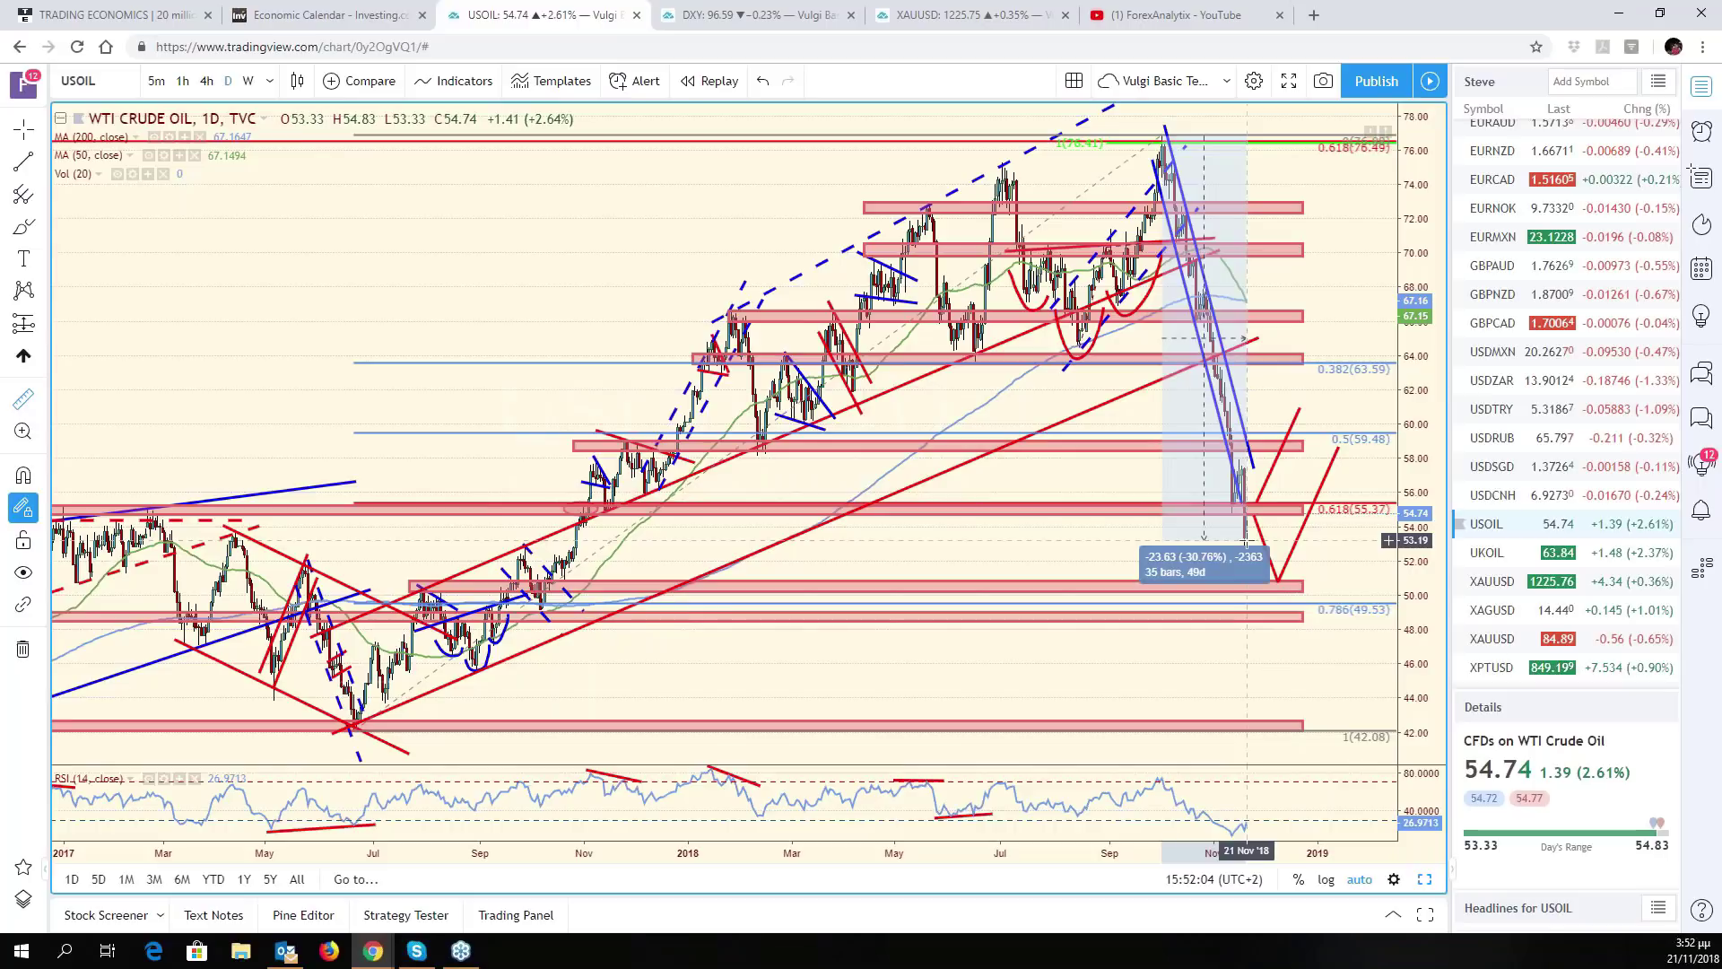
drag(1247, 542, 1242, 546)
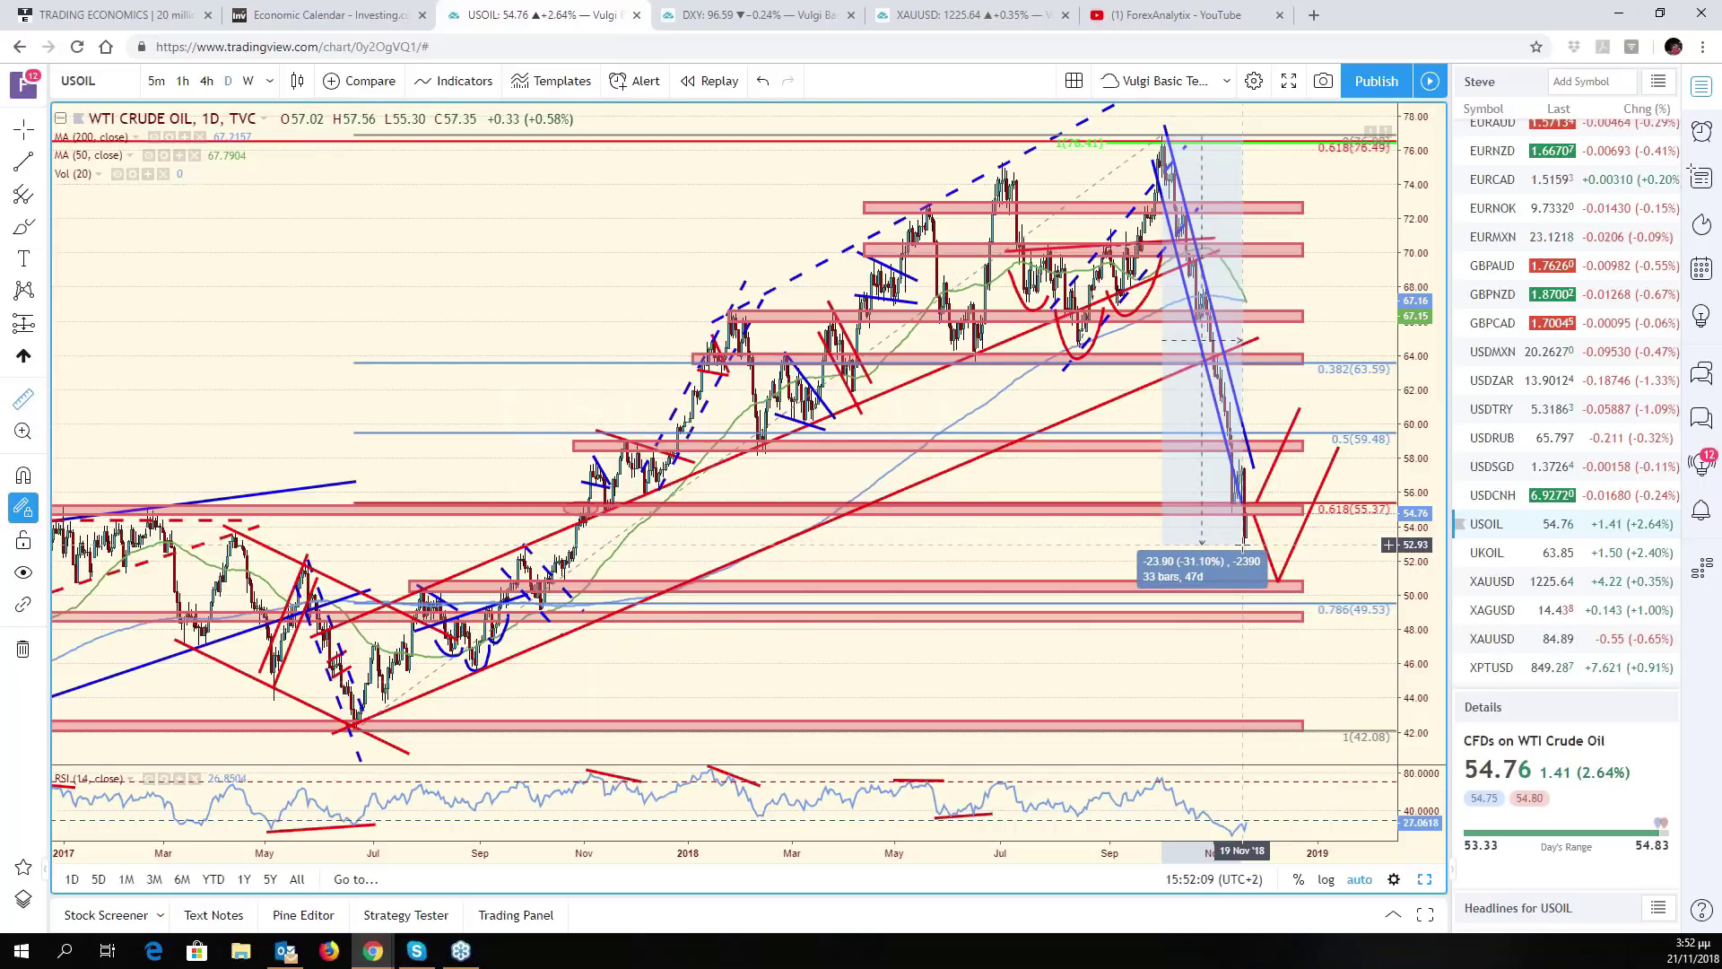
drag(1243, 542, 1246, 543)
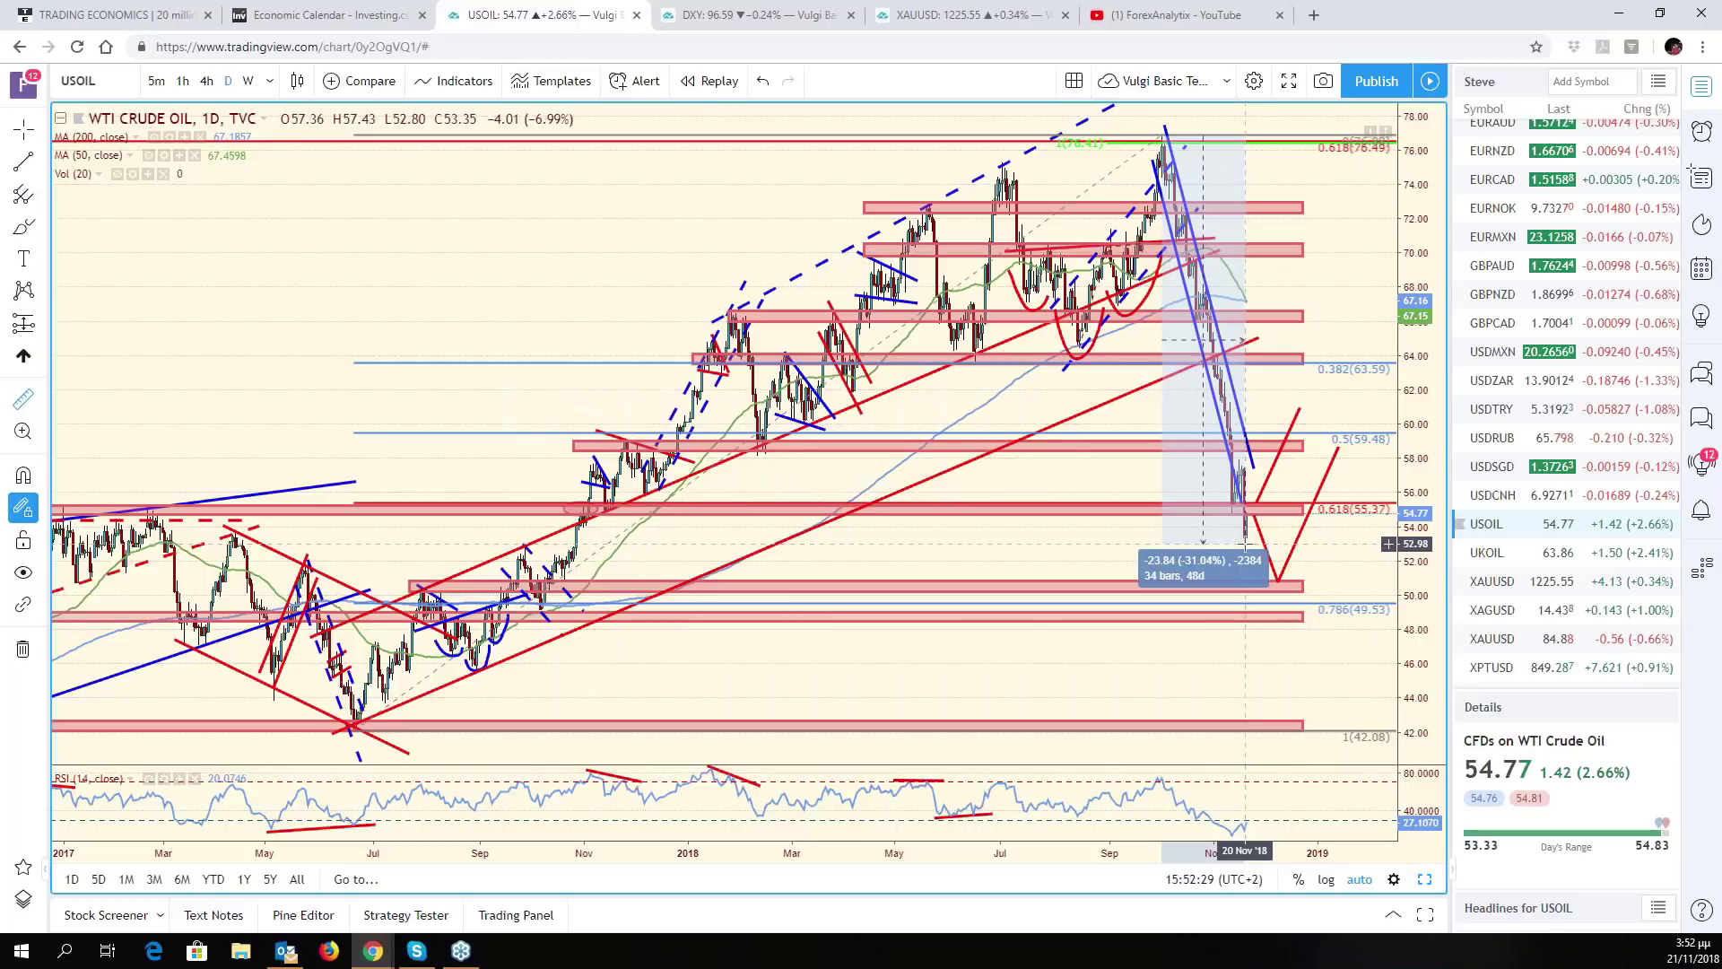
- Dismiss the price-range box and zoom through the oil chart's history back to 2011
click(1184, 444)
scroll(1183, 444, up, 3)
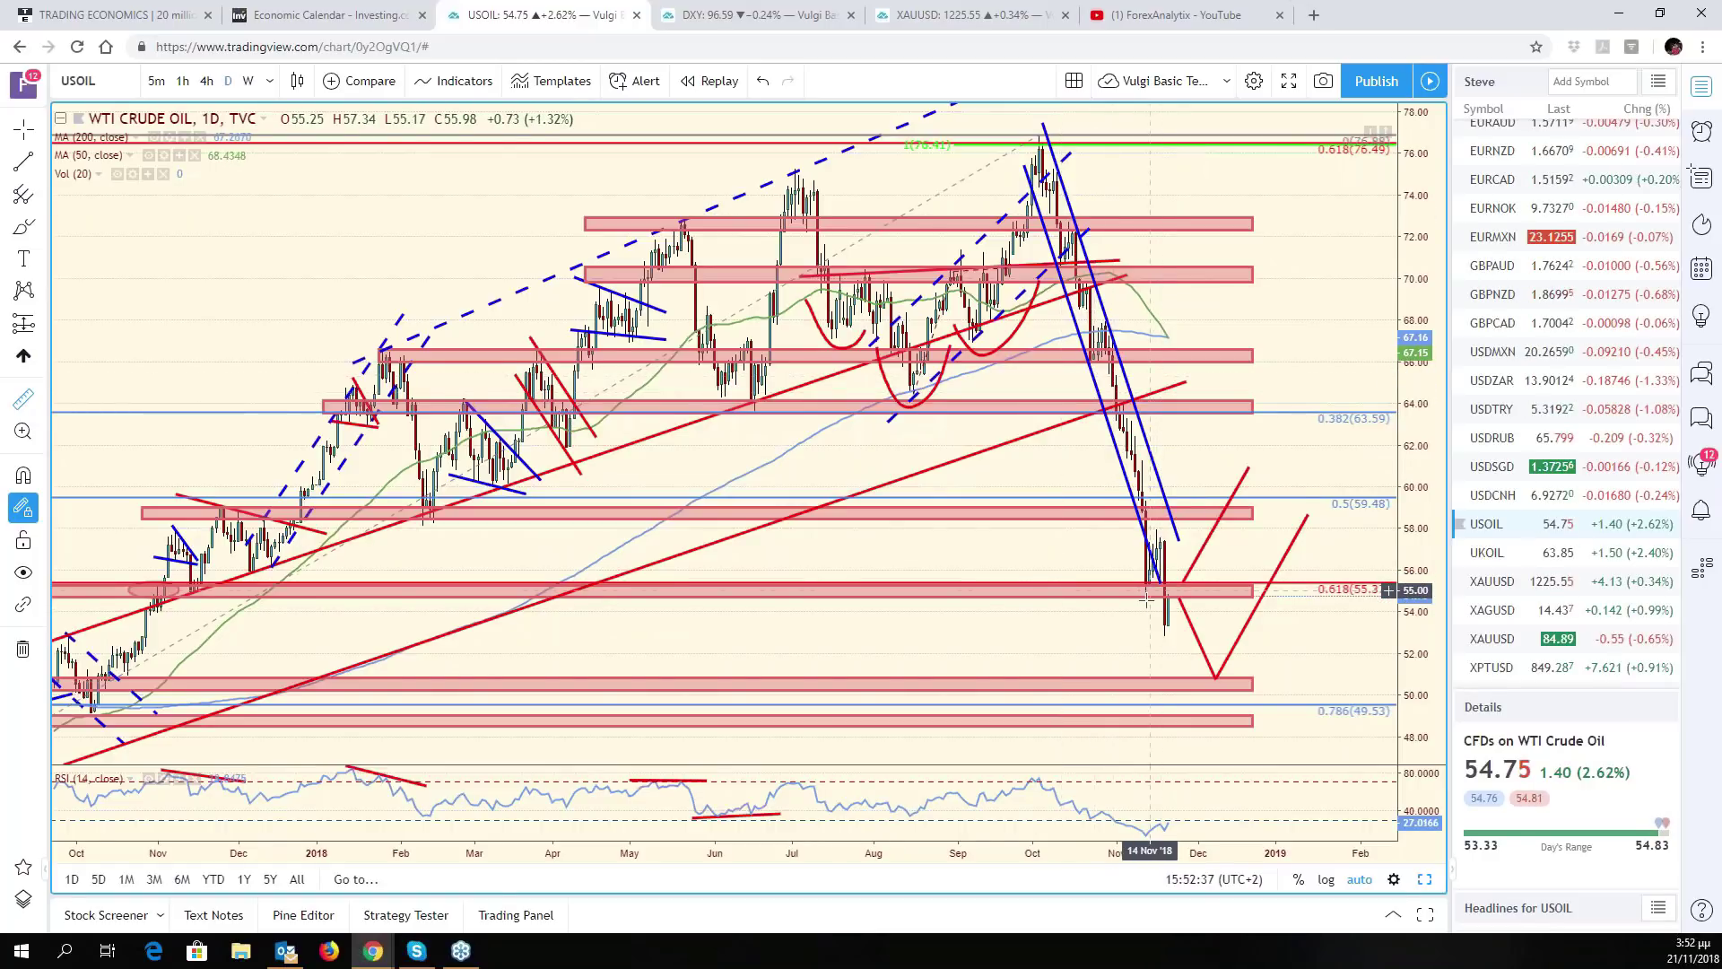
scroll(1097, 648, up, 2)
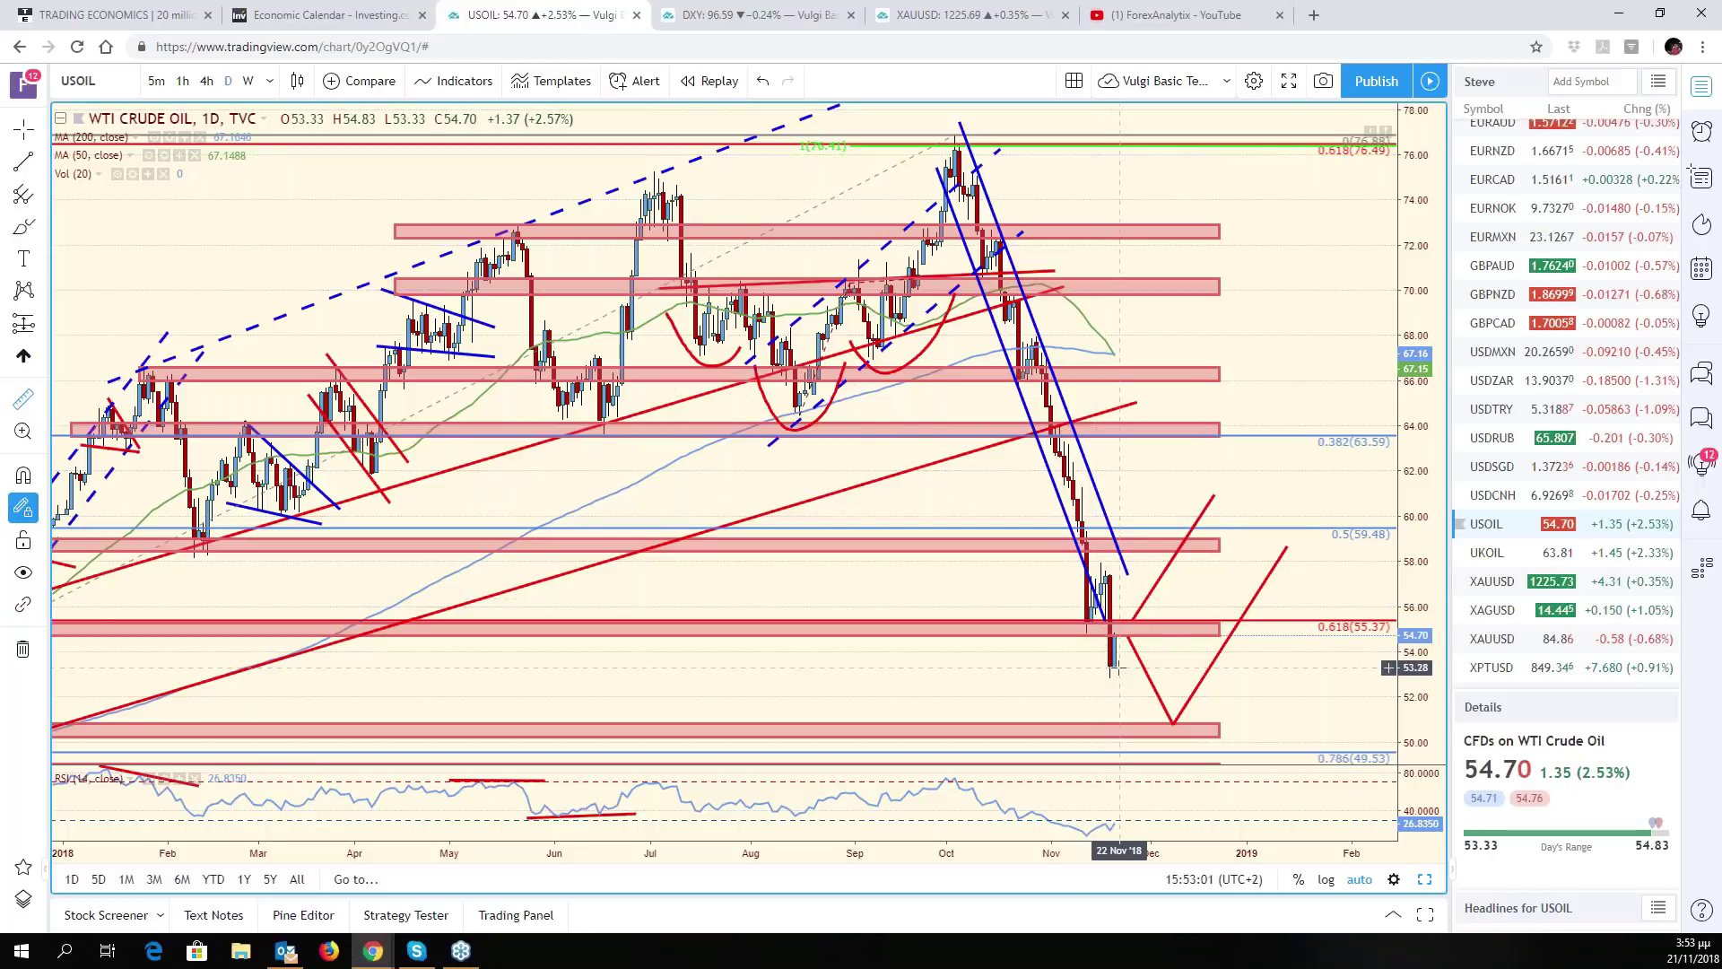
scroll(1120, 668, down, 3)
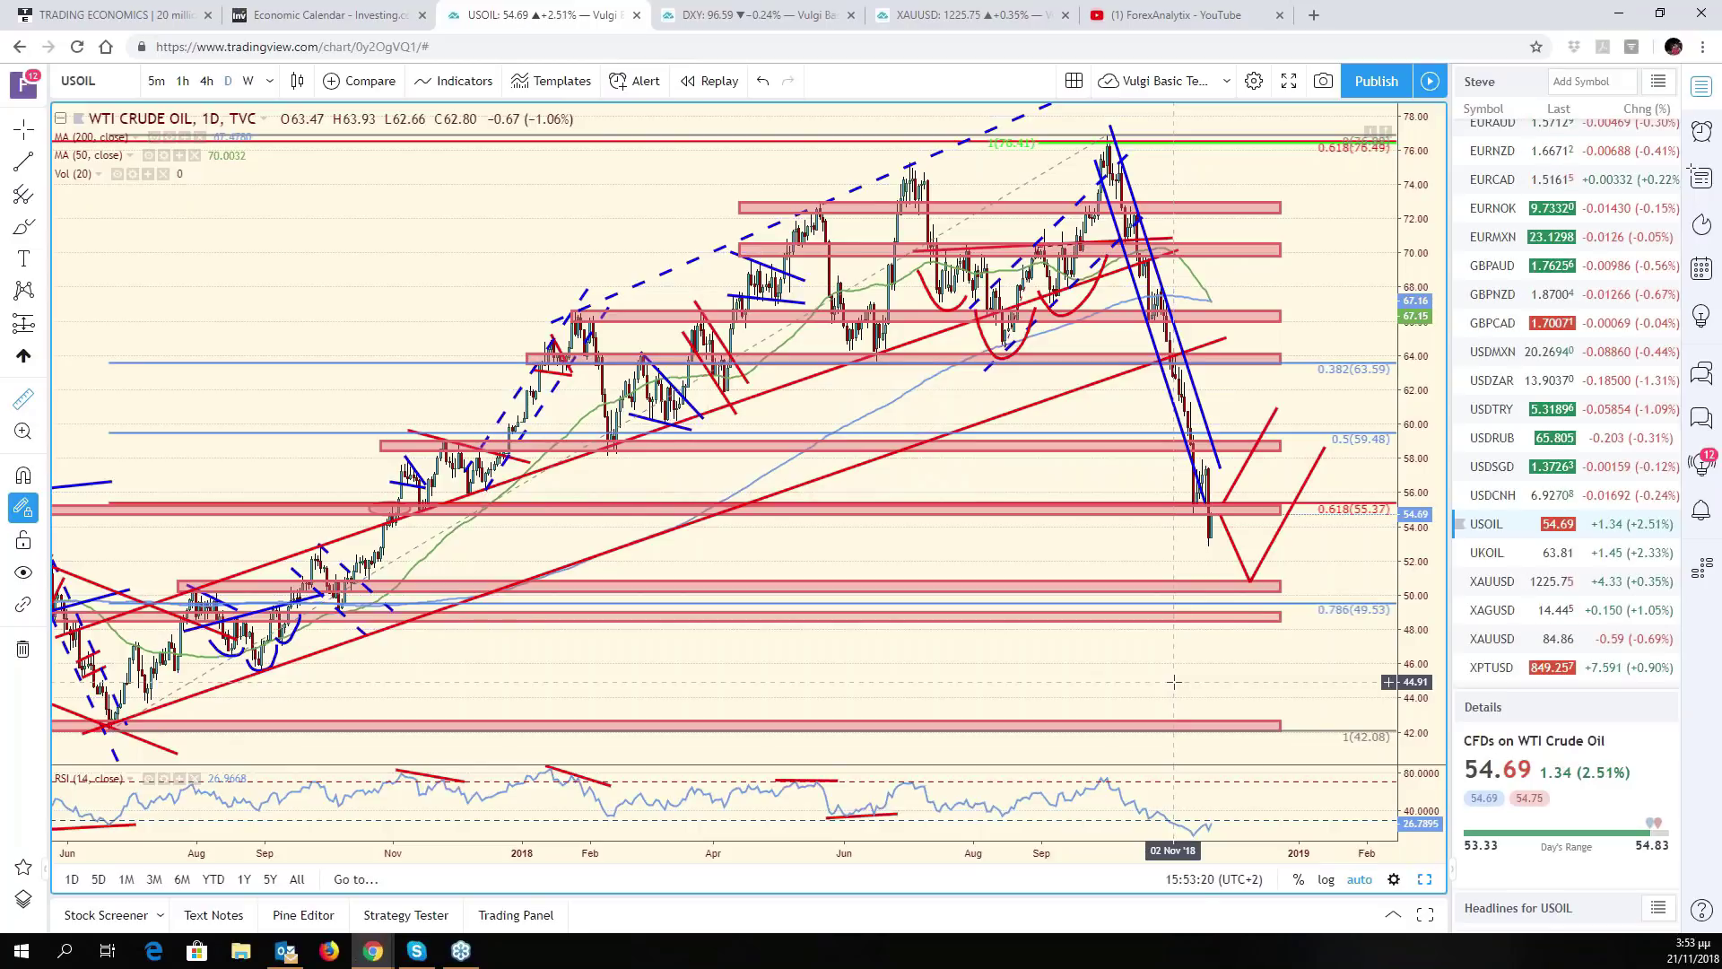
scroll(1212, 595, up, 2)
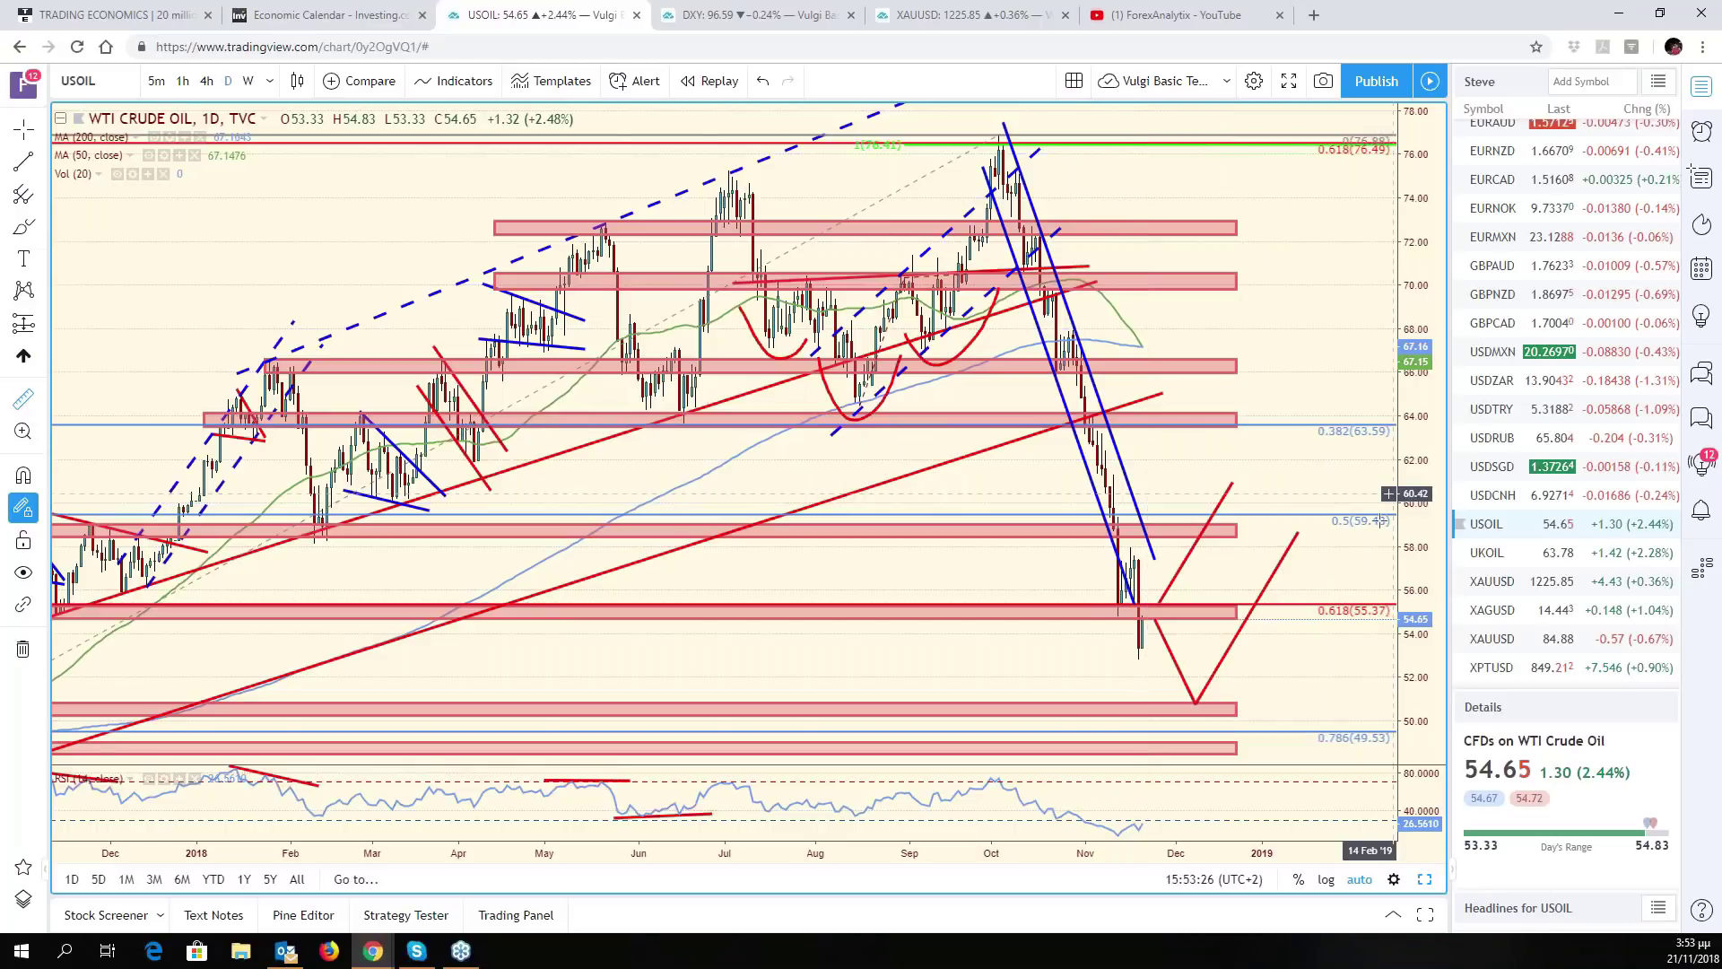
scroll(1257, 668, up, 1)
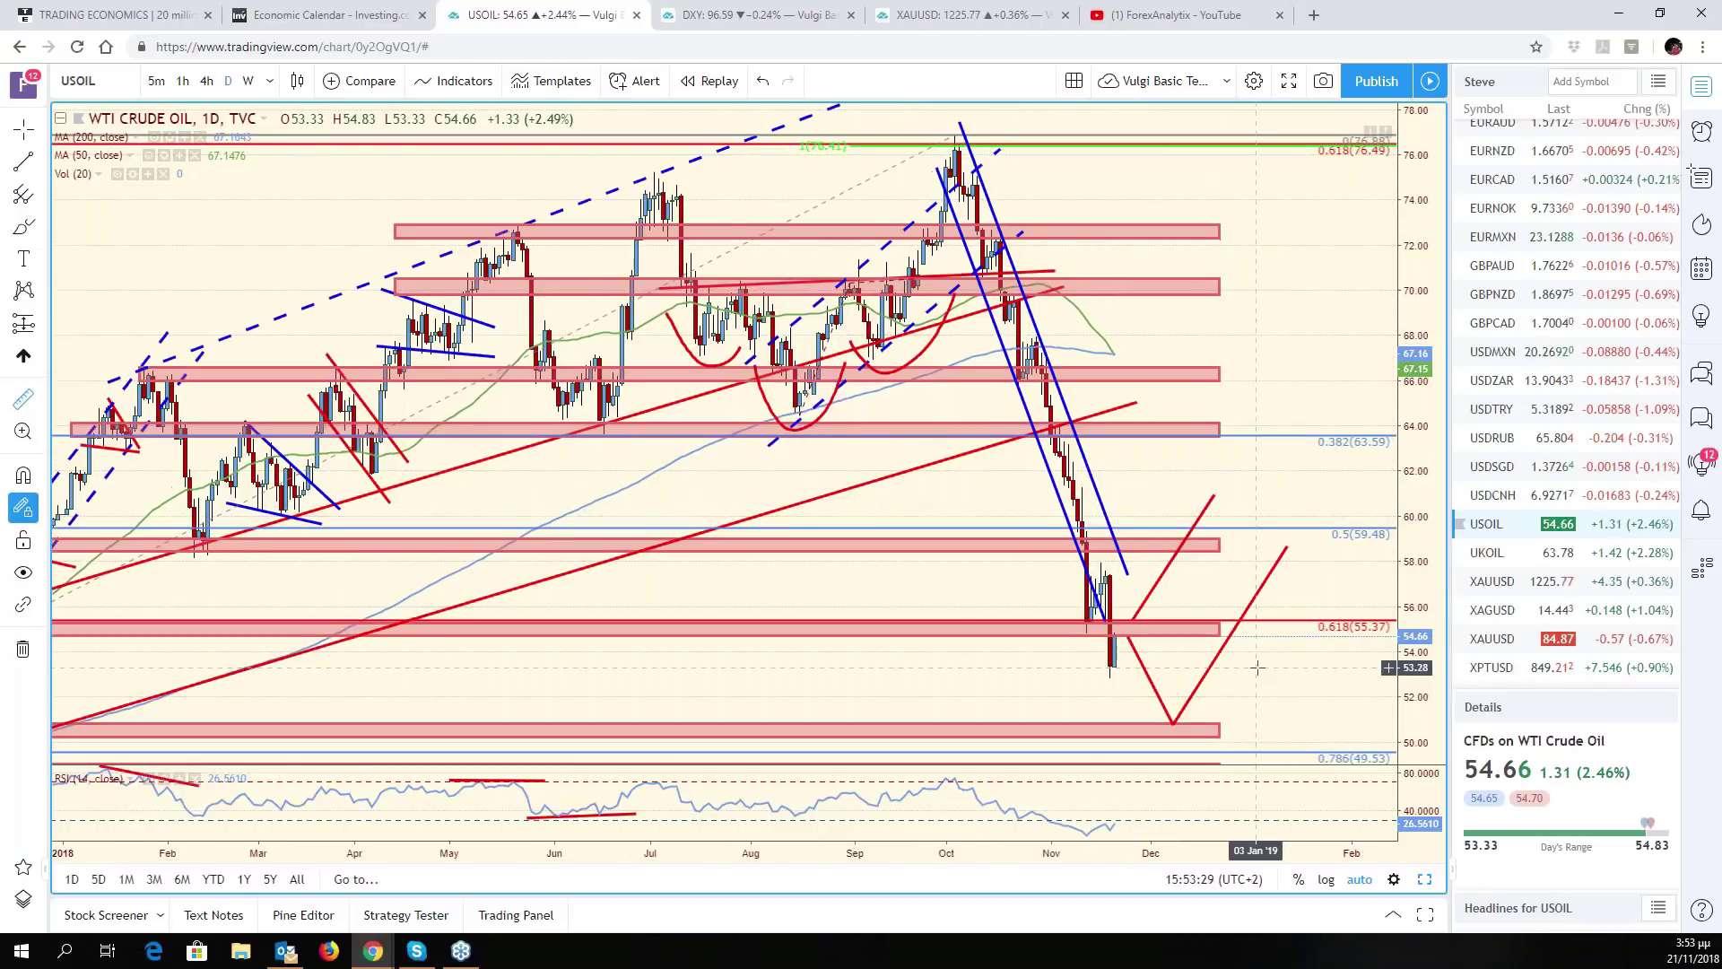
scroll(1257, 667, down, 2)
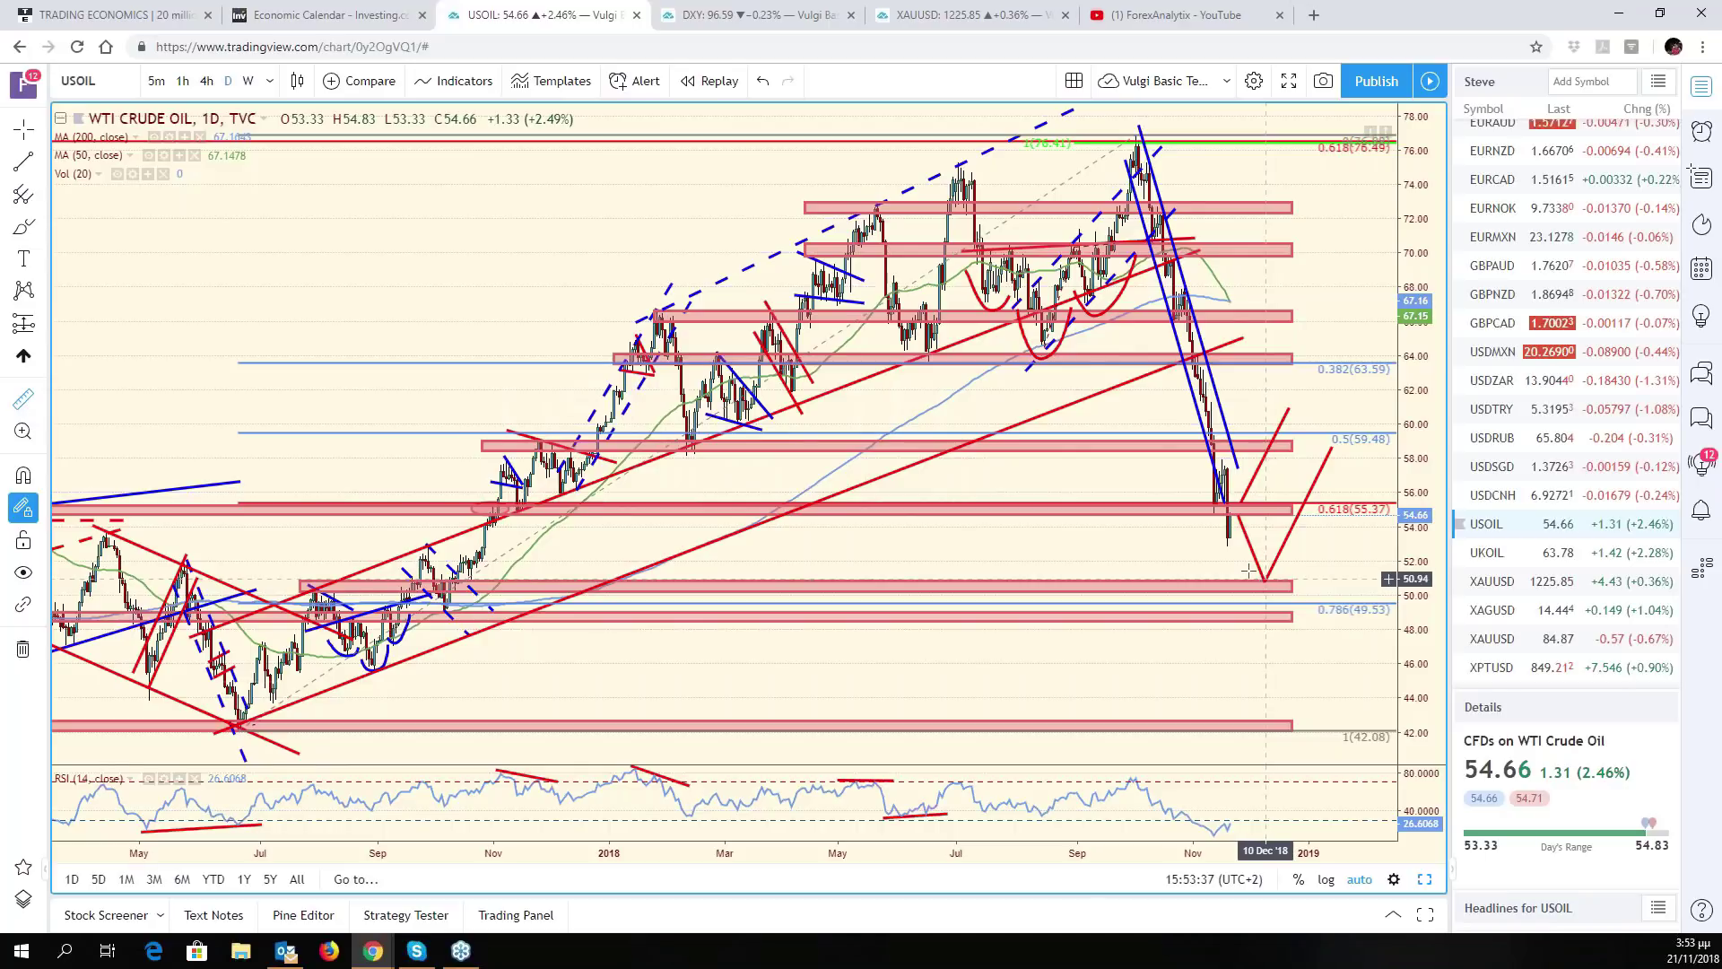
scroll(1238, 572, up, 2)
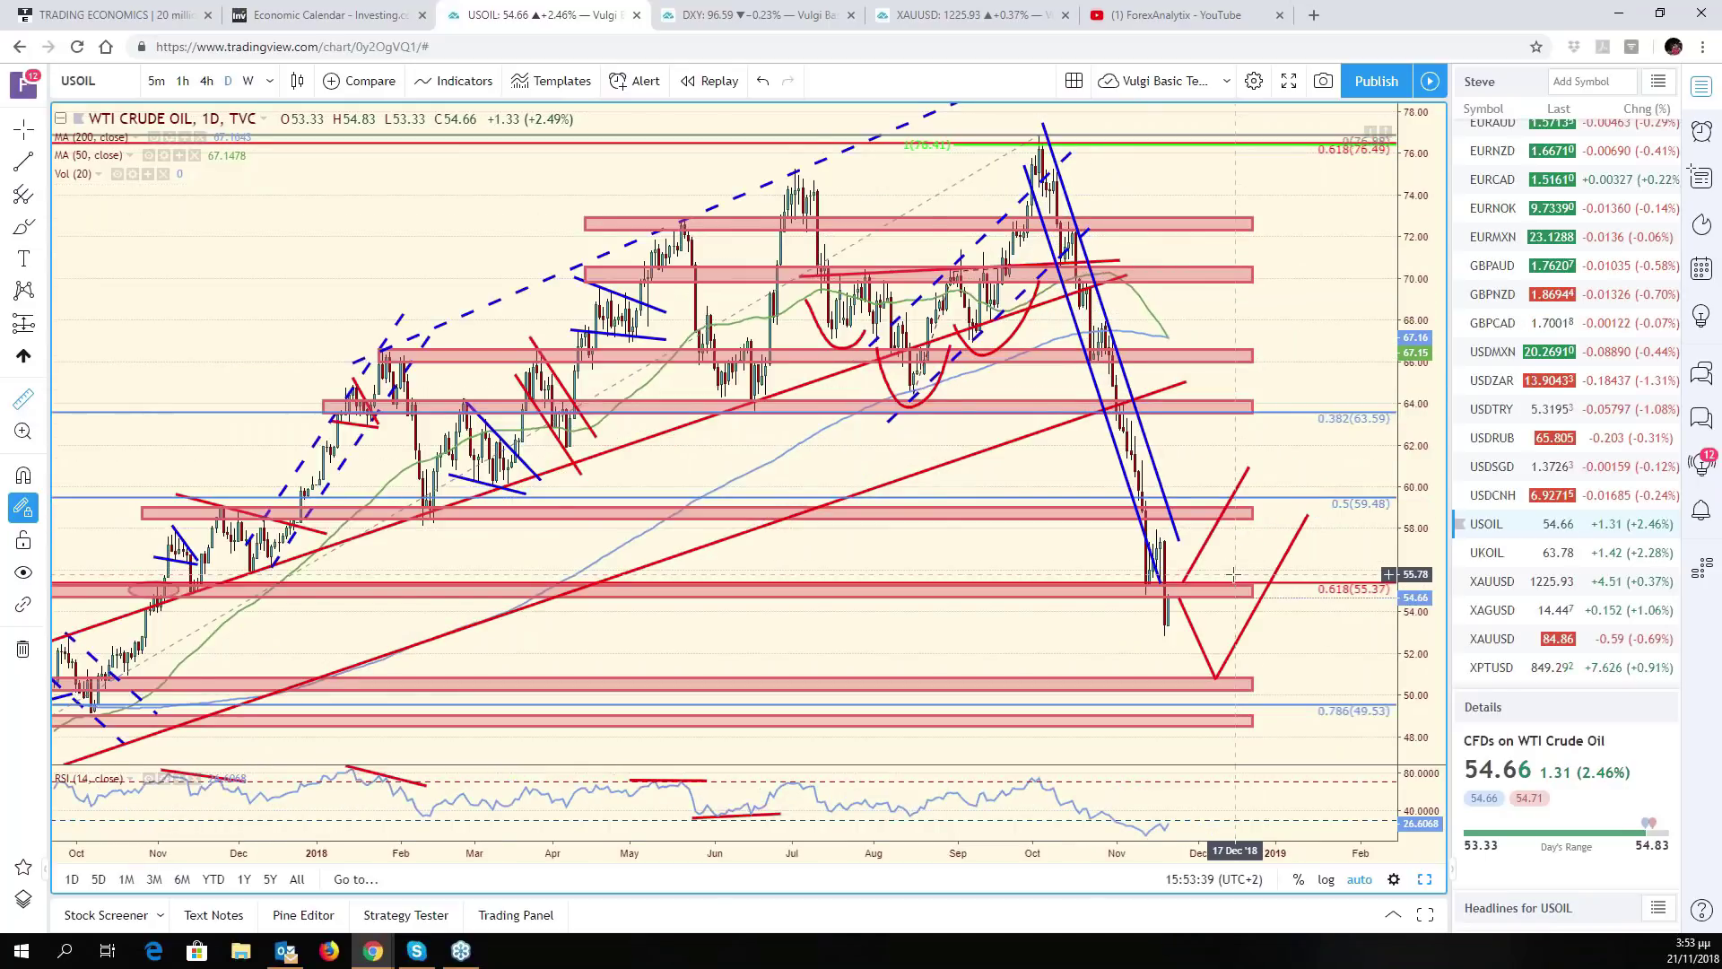
scroll(1233, 574, down, 1)
scroll(1234, 574, up, 2)
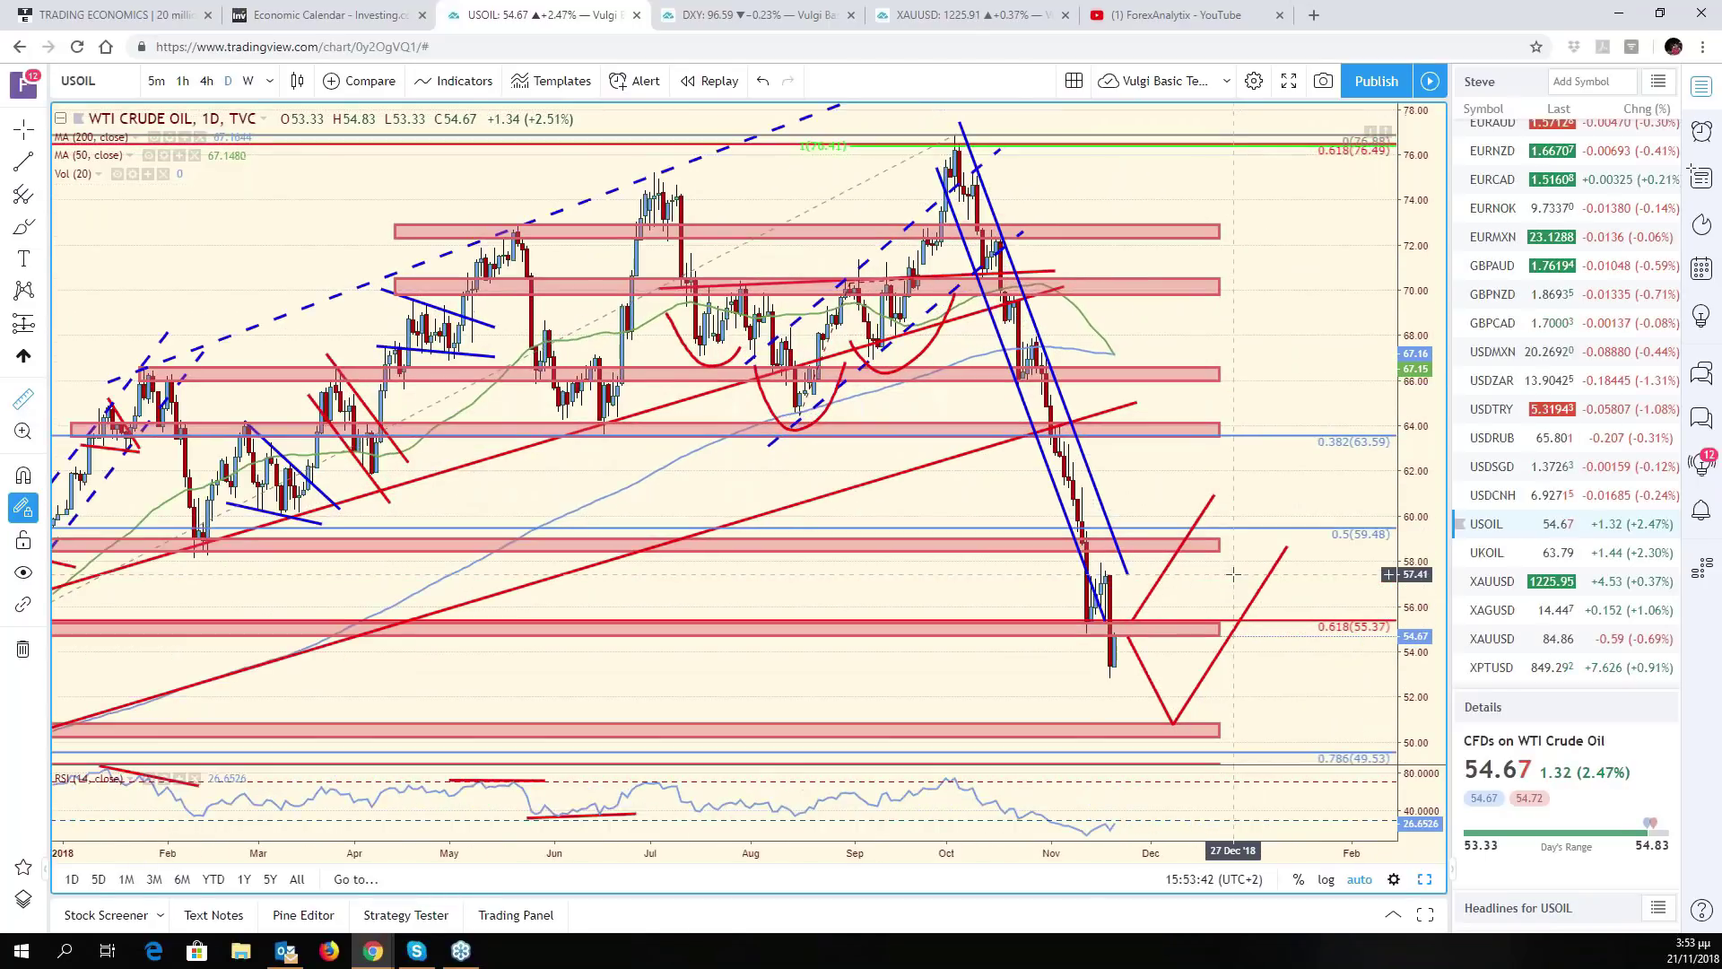
scroll(1233, 574, down, 2)
scroll(1234, 574, down, 1)
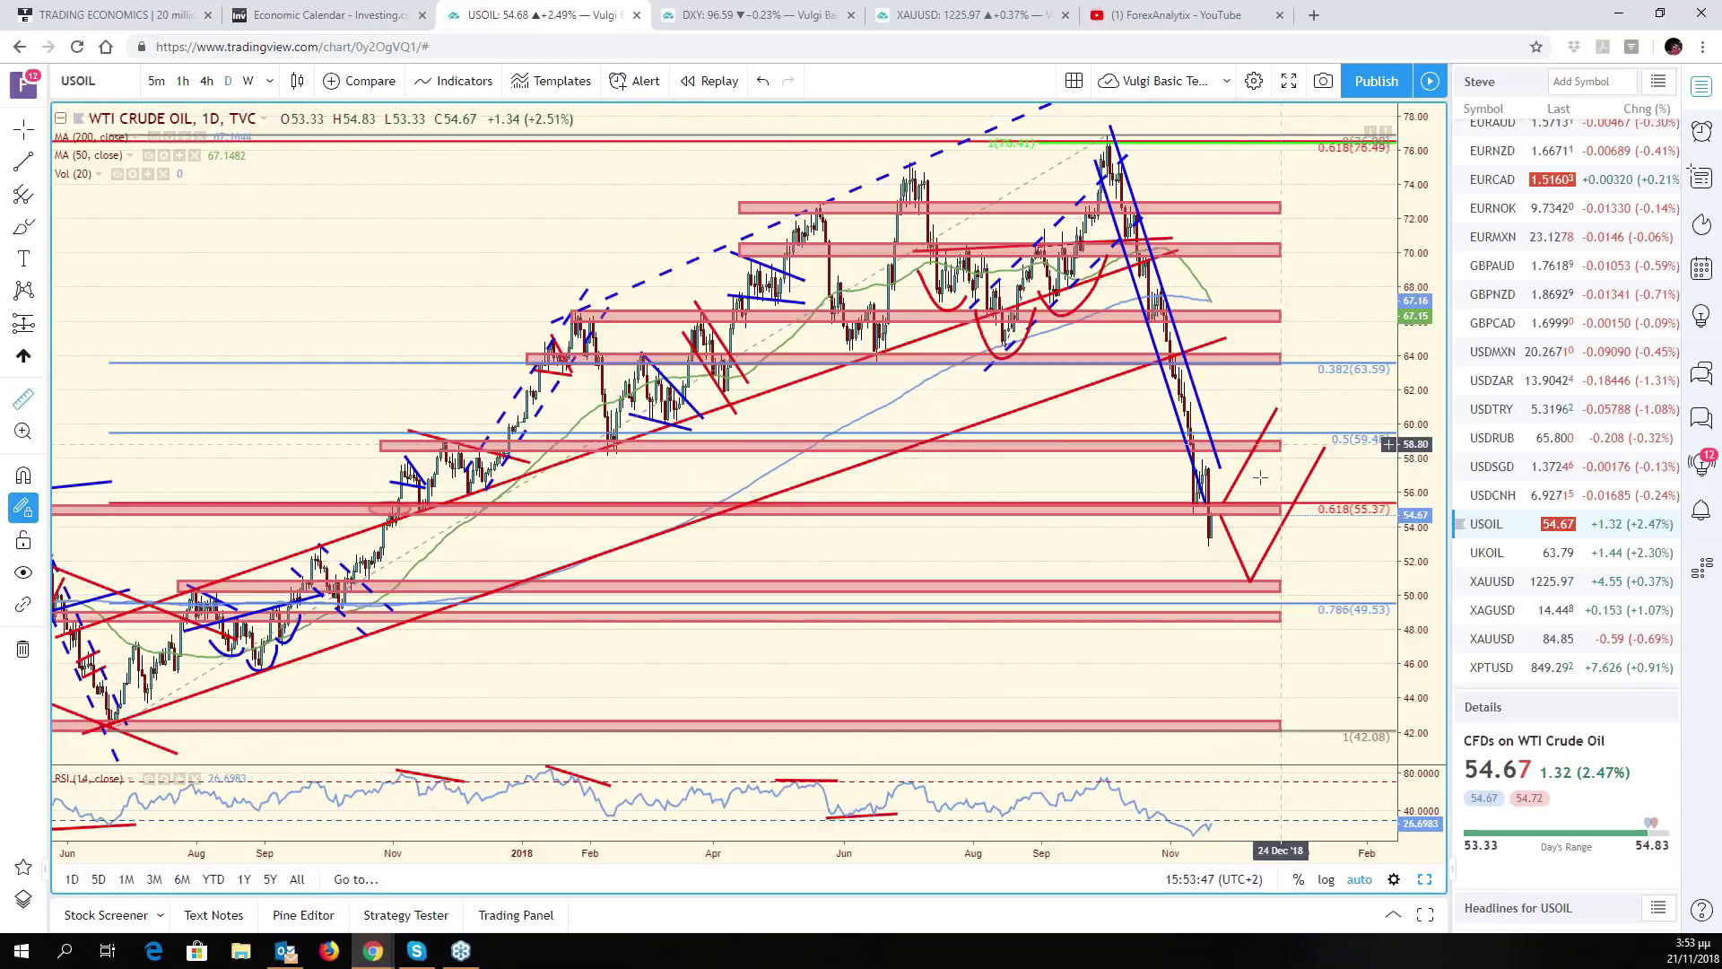
scroll(1245, 497, down, 2)
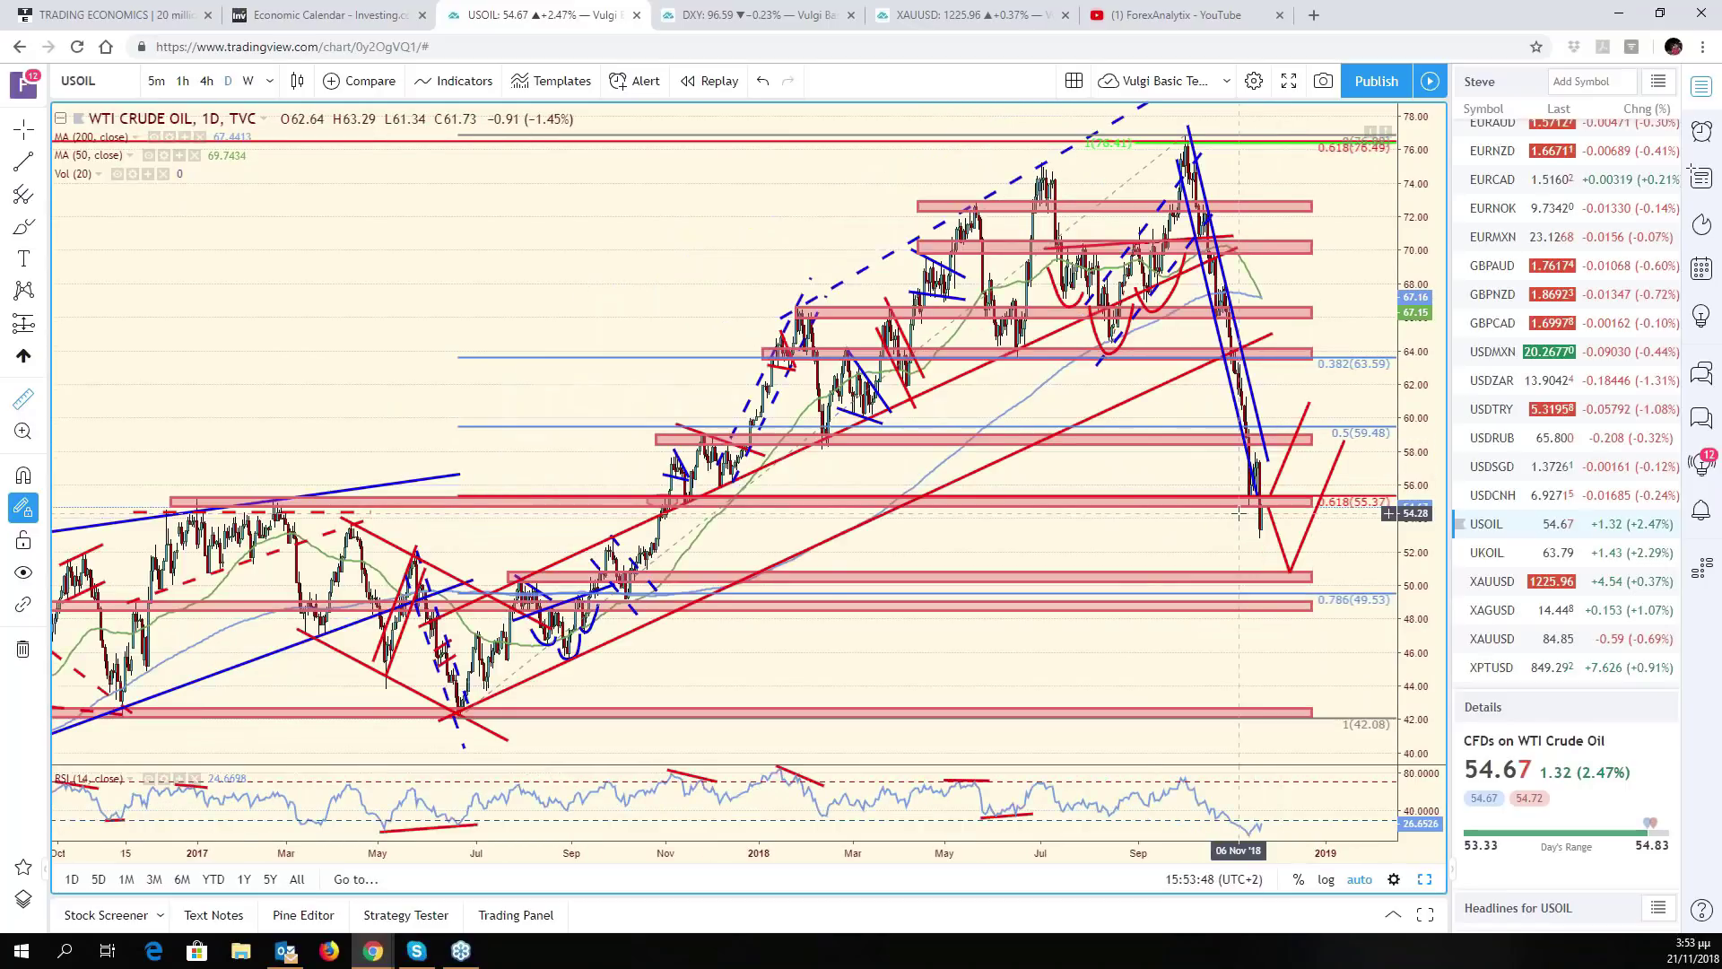
scroll(1238, 512, down, 3)
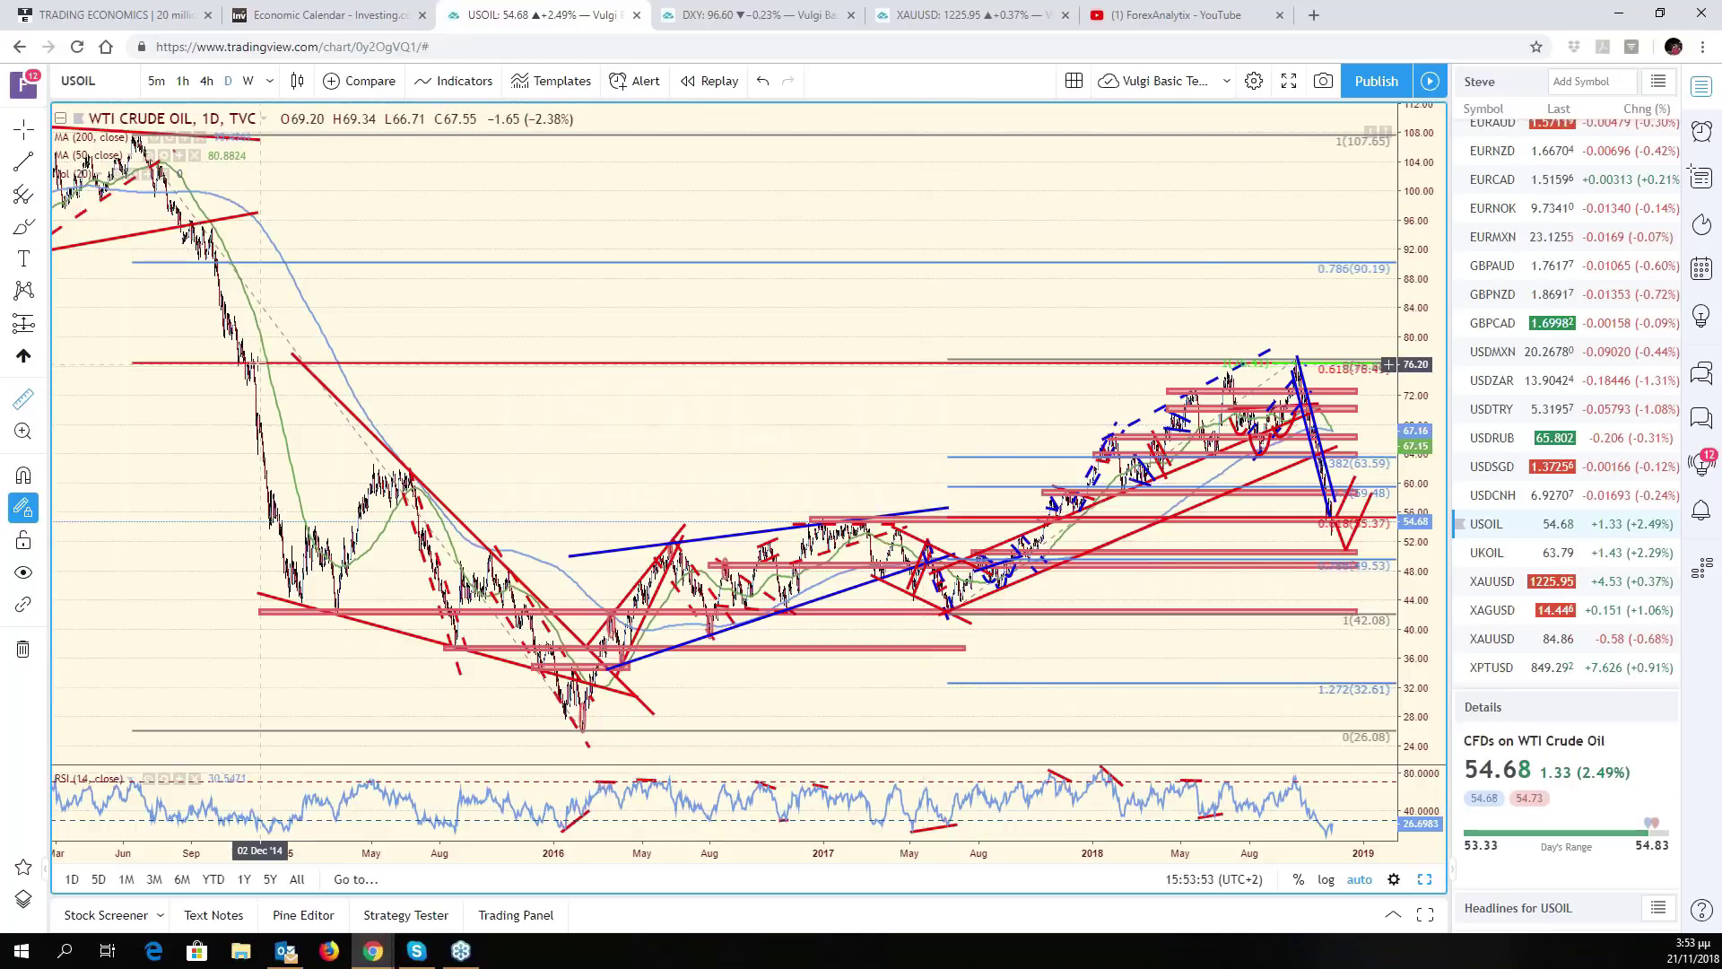
scroll(748, 390, down, 3)
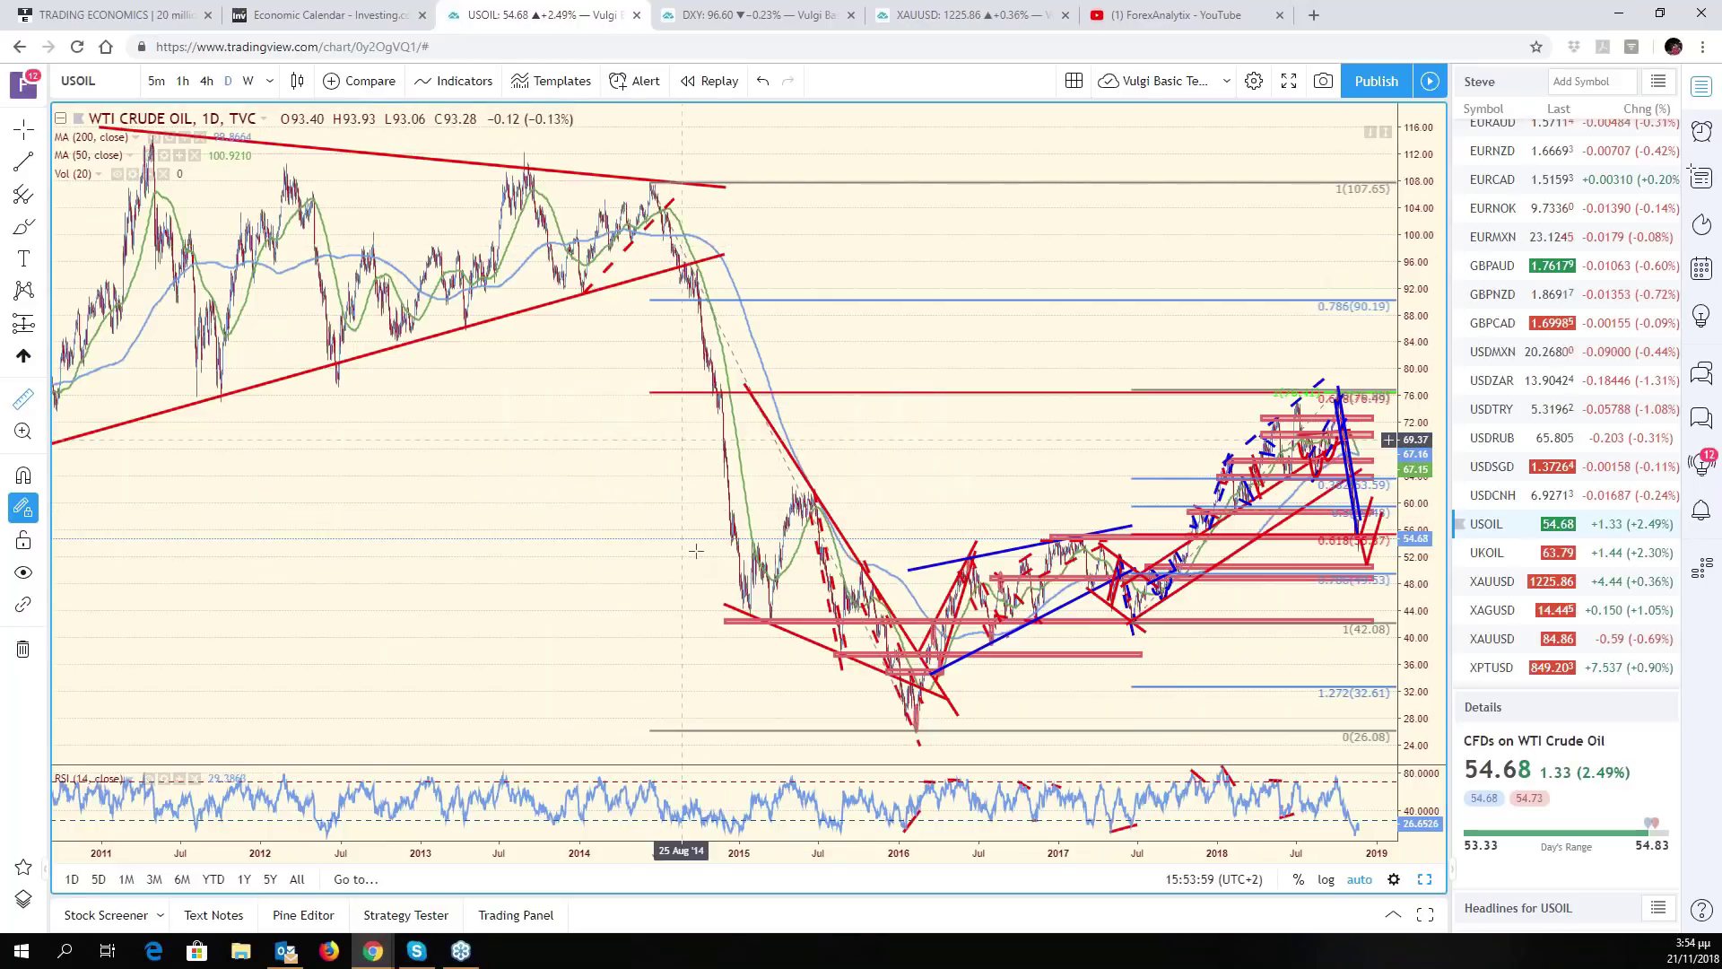
scroll(717, 533, up, 1)
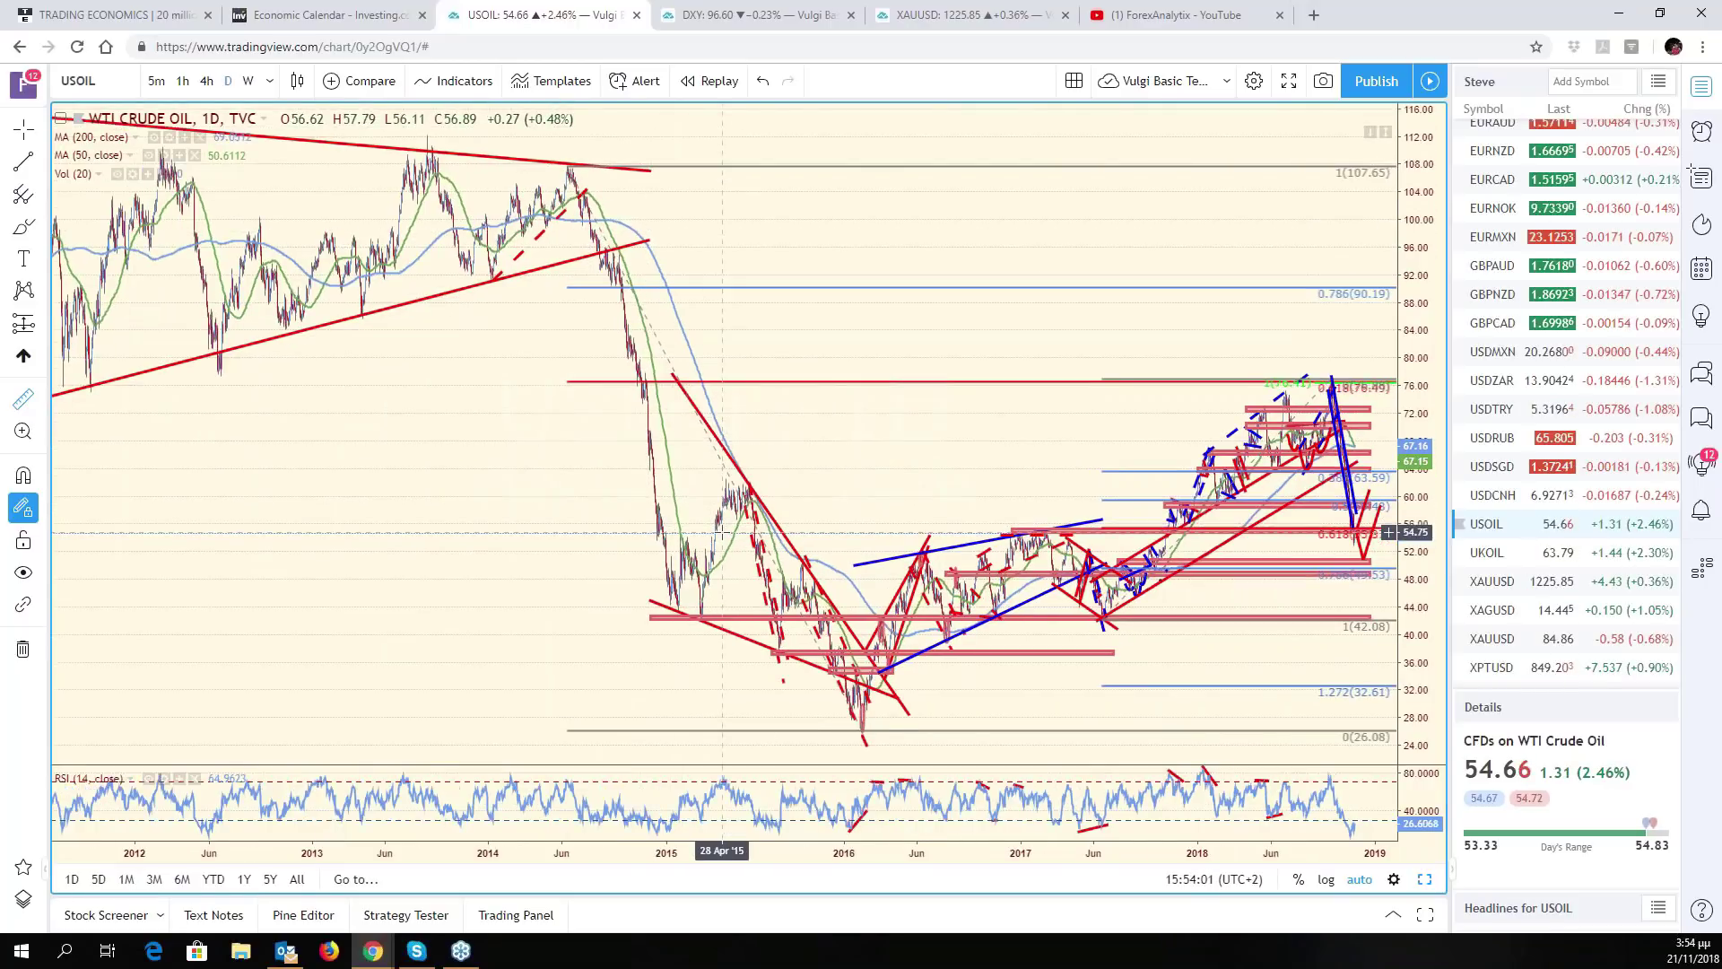
scroll(717, 534, up, 5)
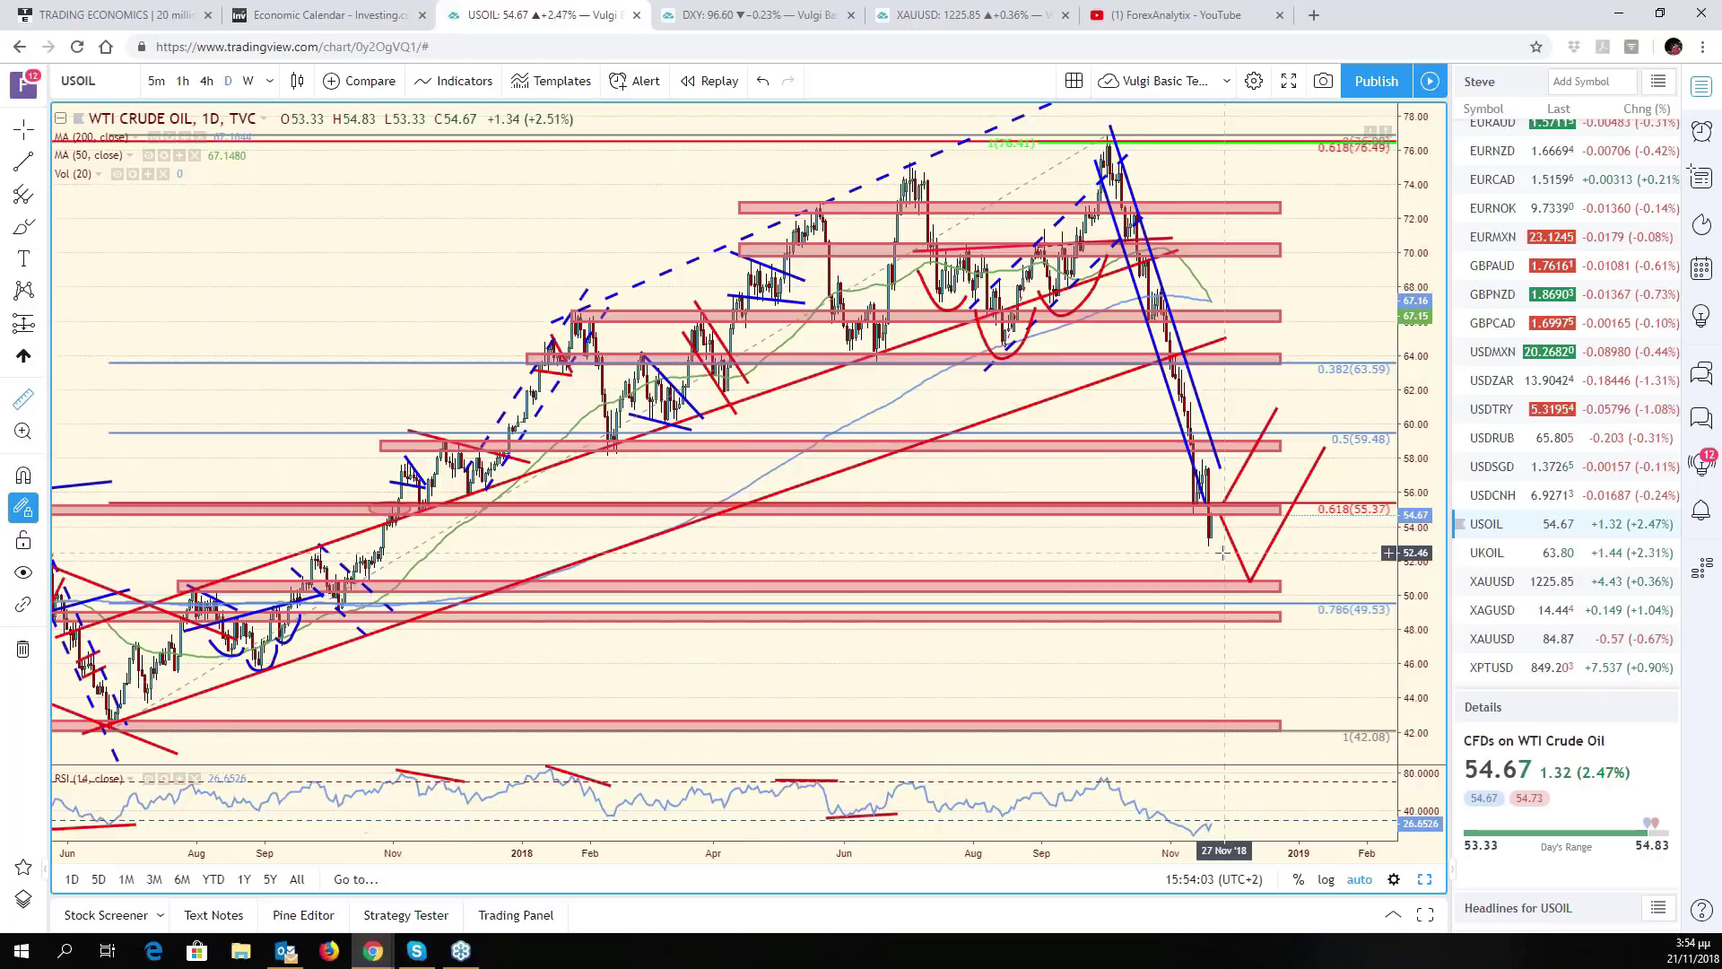
scroll(1222, 553, up, 2)
scroll(1222, 553, up, 1)
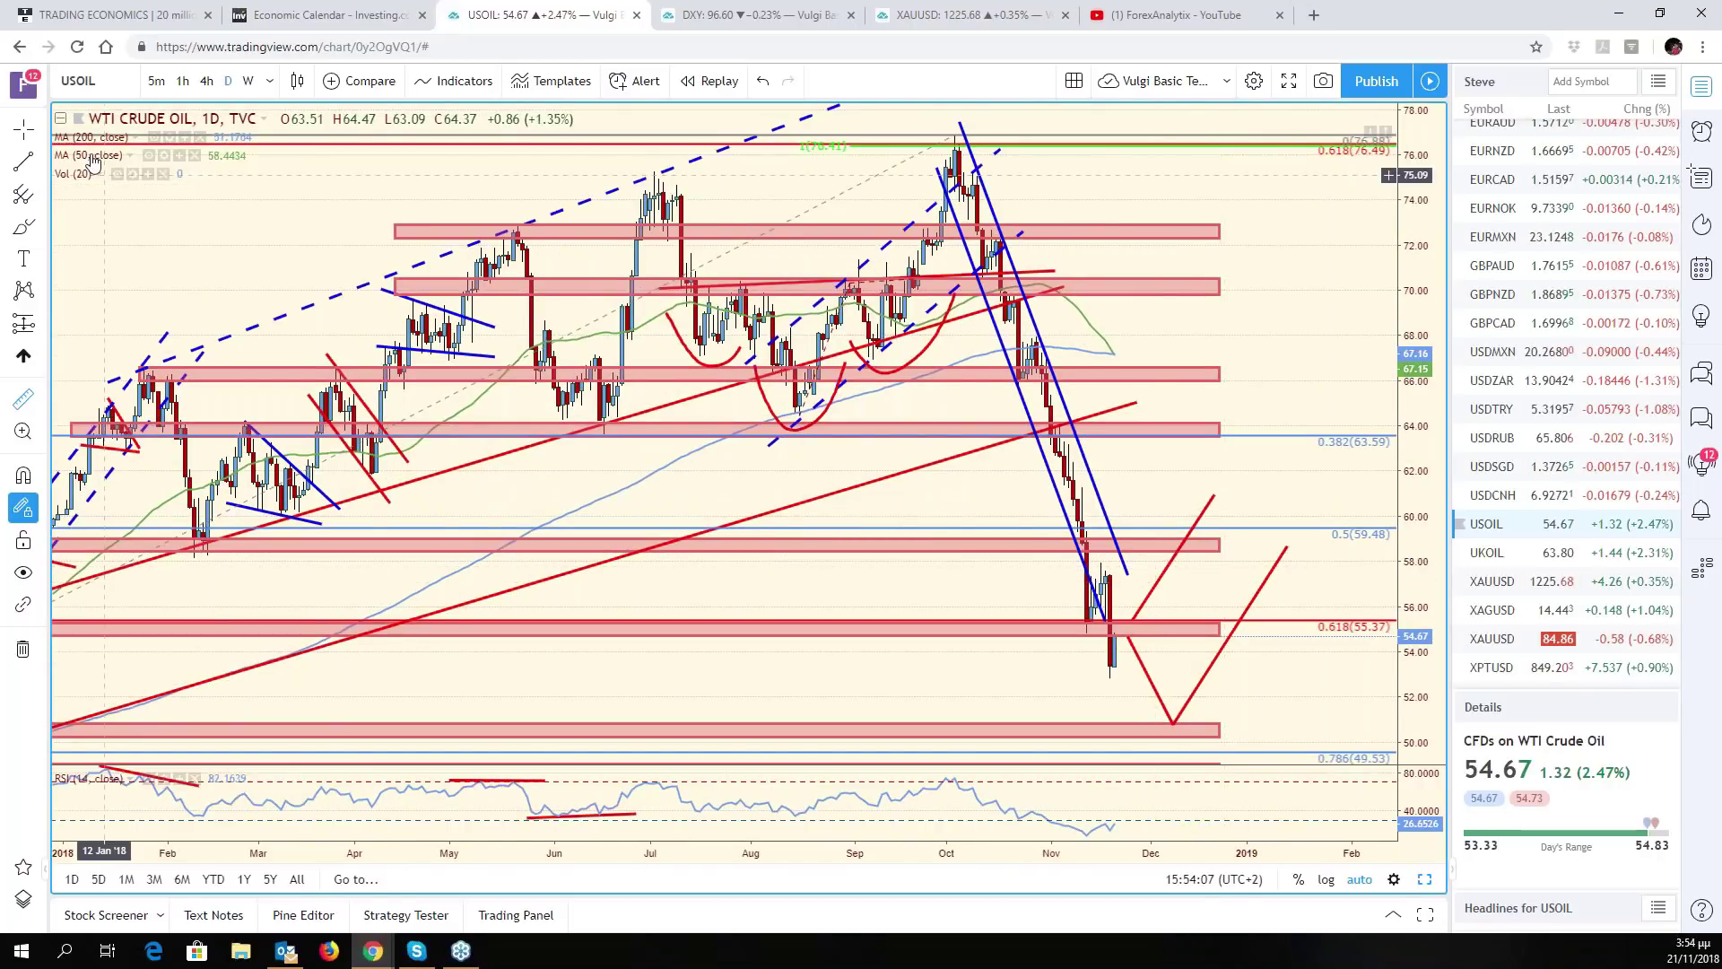
- Draw a rising red trend line across the 09–28 Nov RSI lows, then switch to XAUUSD
click(1081, 836)
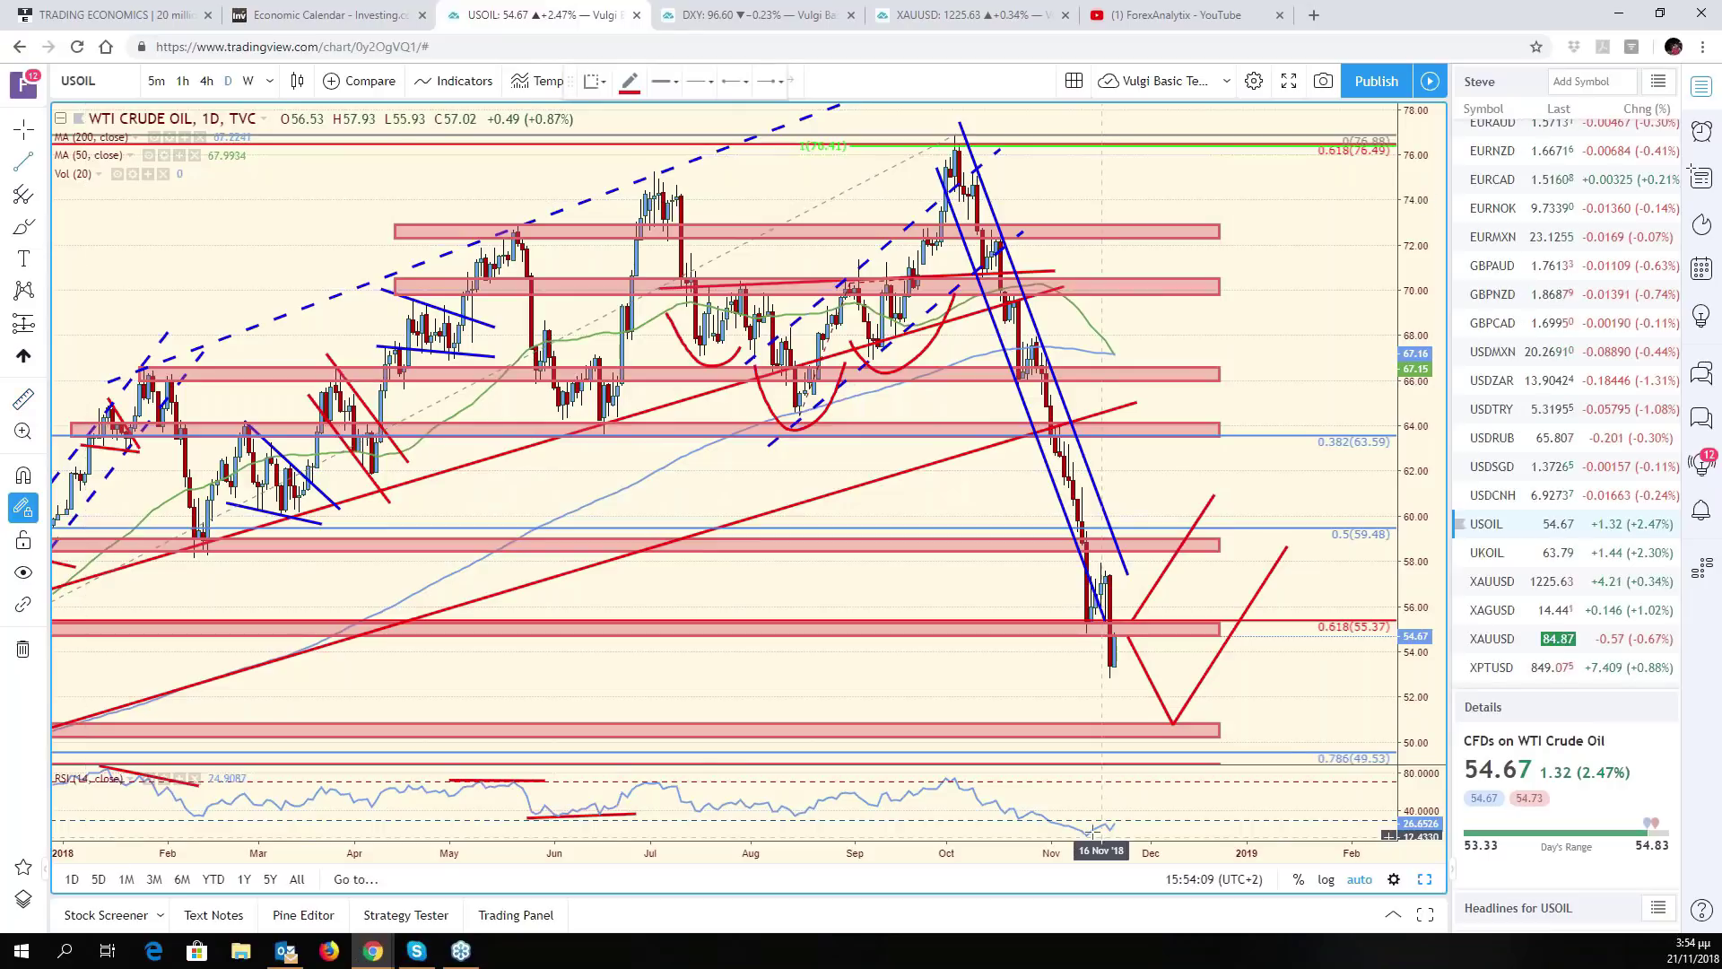
drag(1081, 836, 1137, 823)
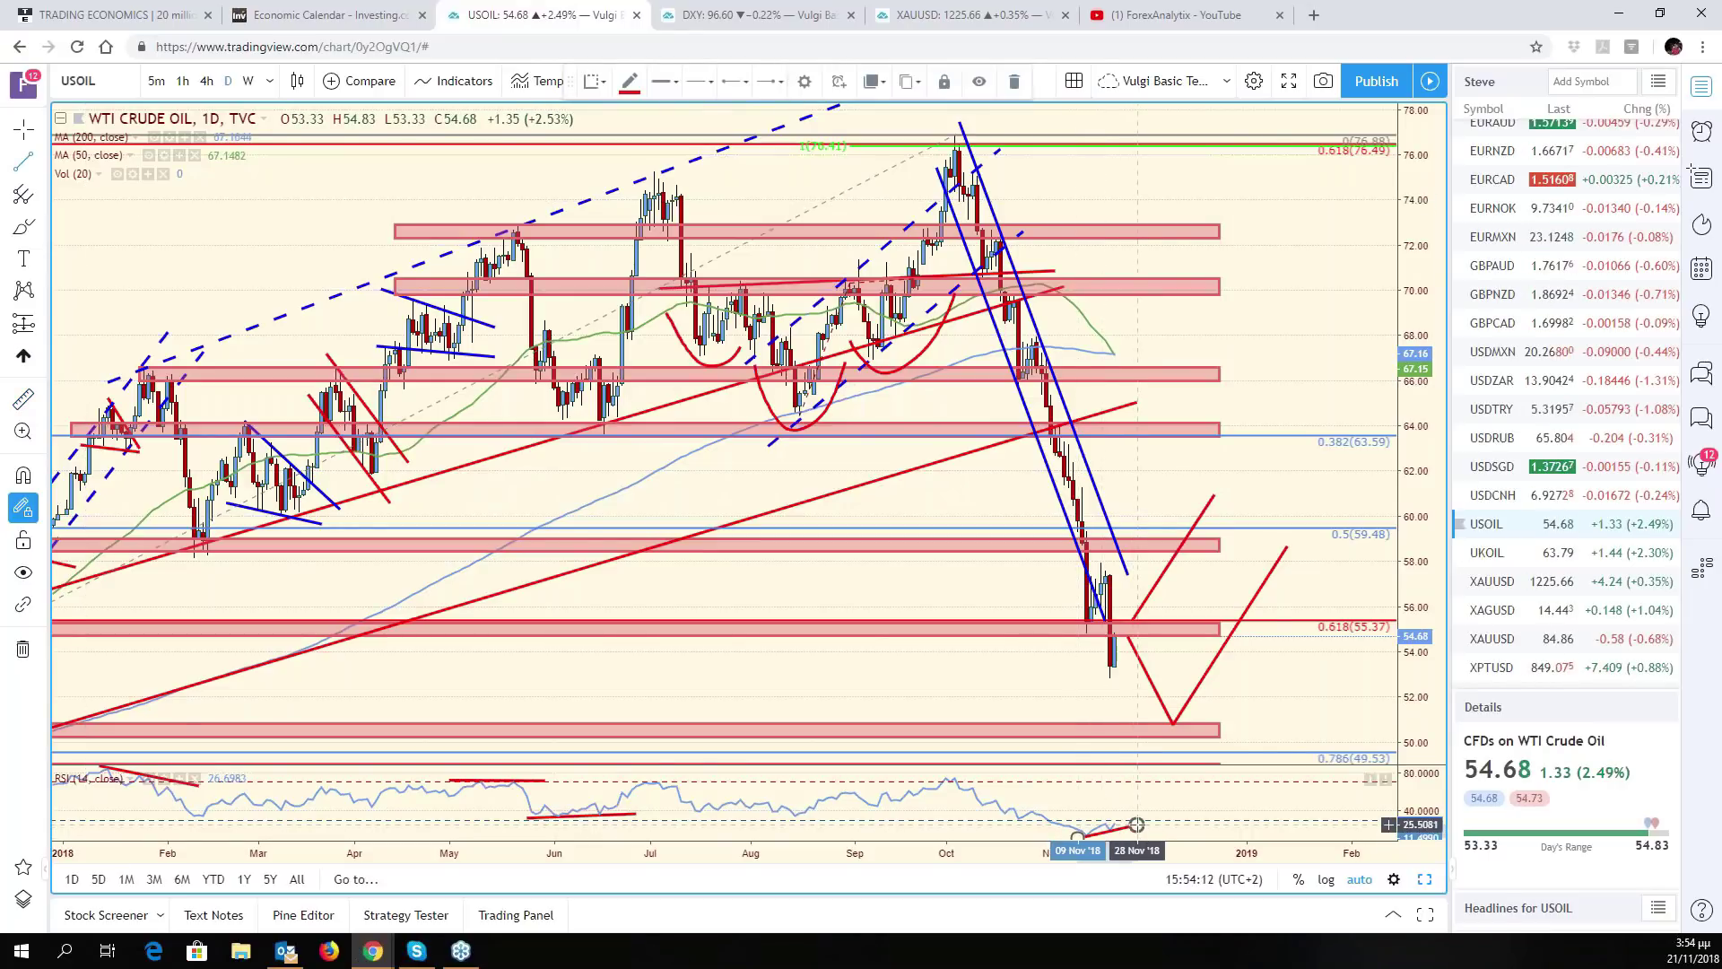
click(1079, 723)
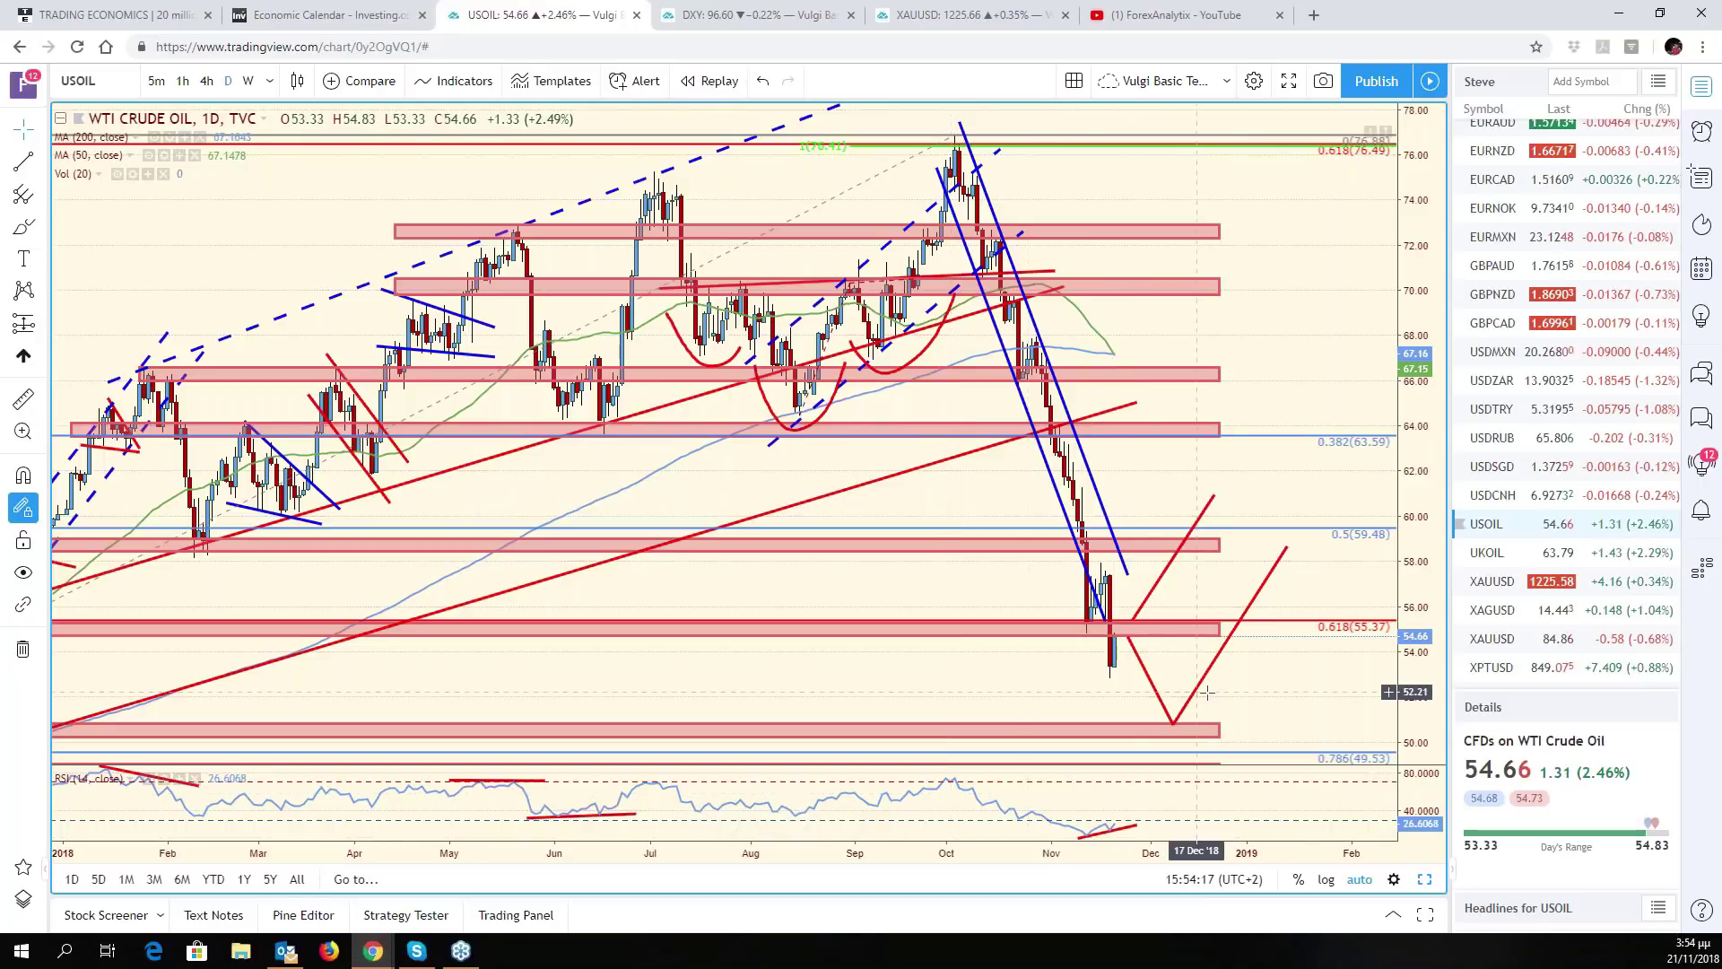
drag(1206, 693, 1388, 689)
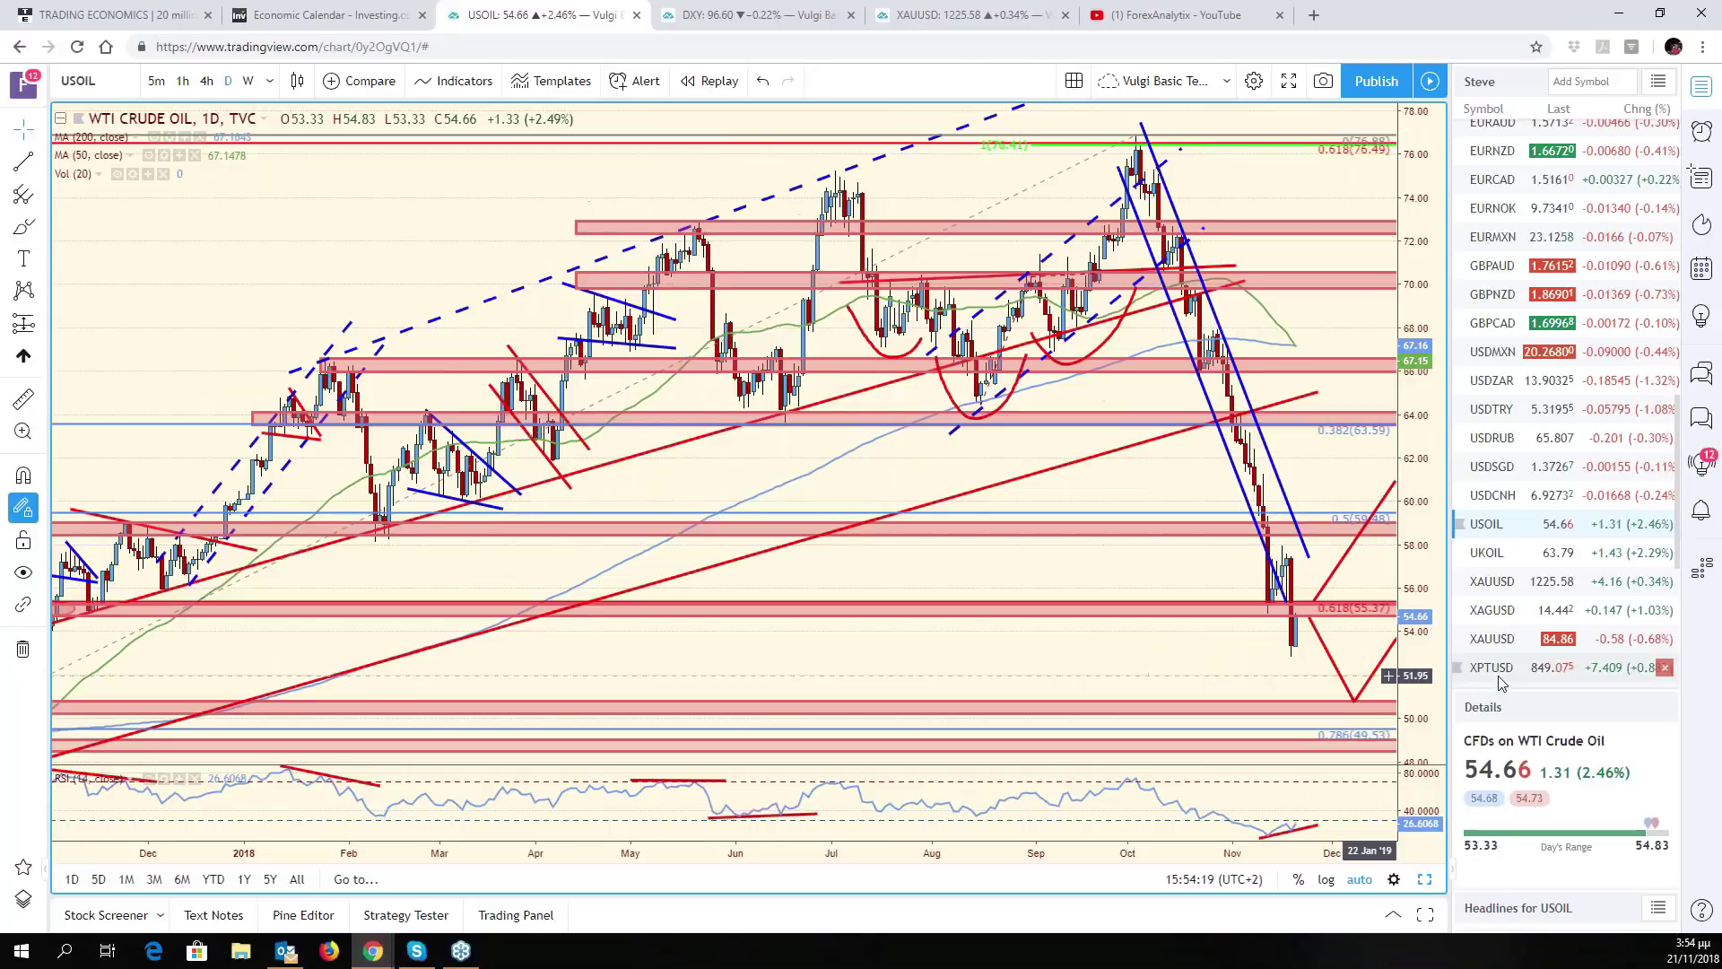
click(1507, 583)
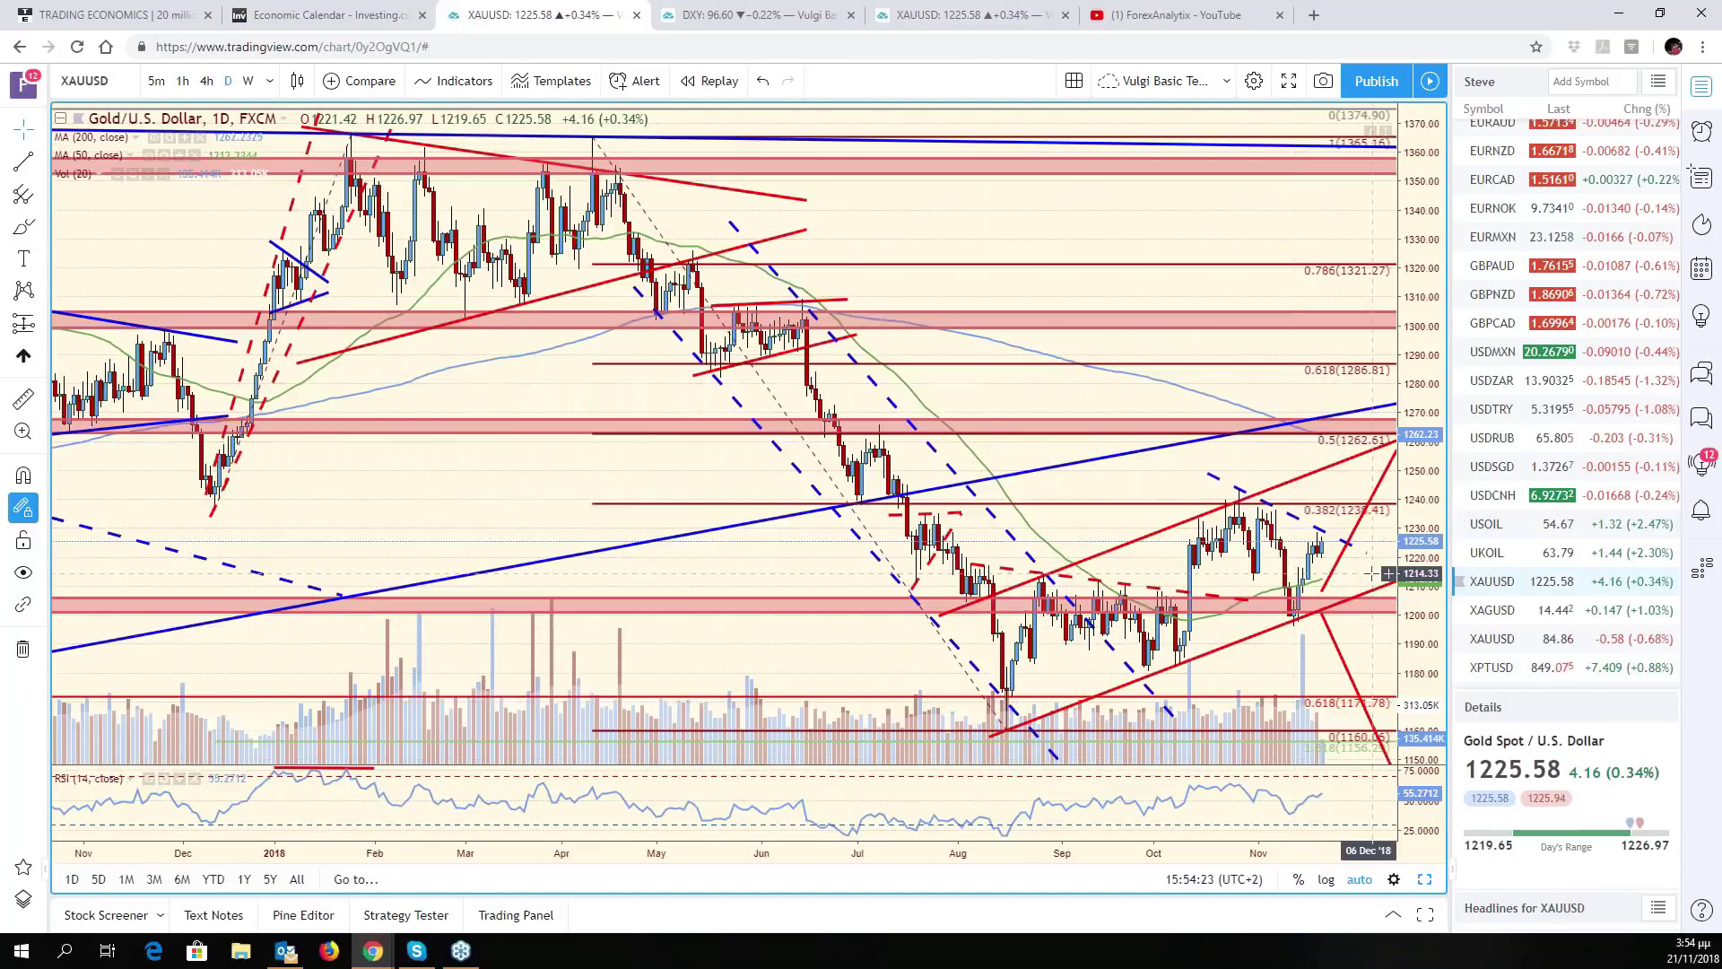
- Sketch gold's yellow path from the 2015–2016 rally down from the top zone, erase it, and select XAGUSD
drag(1388, 573, 1157, 619)
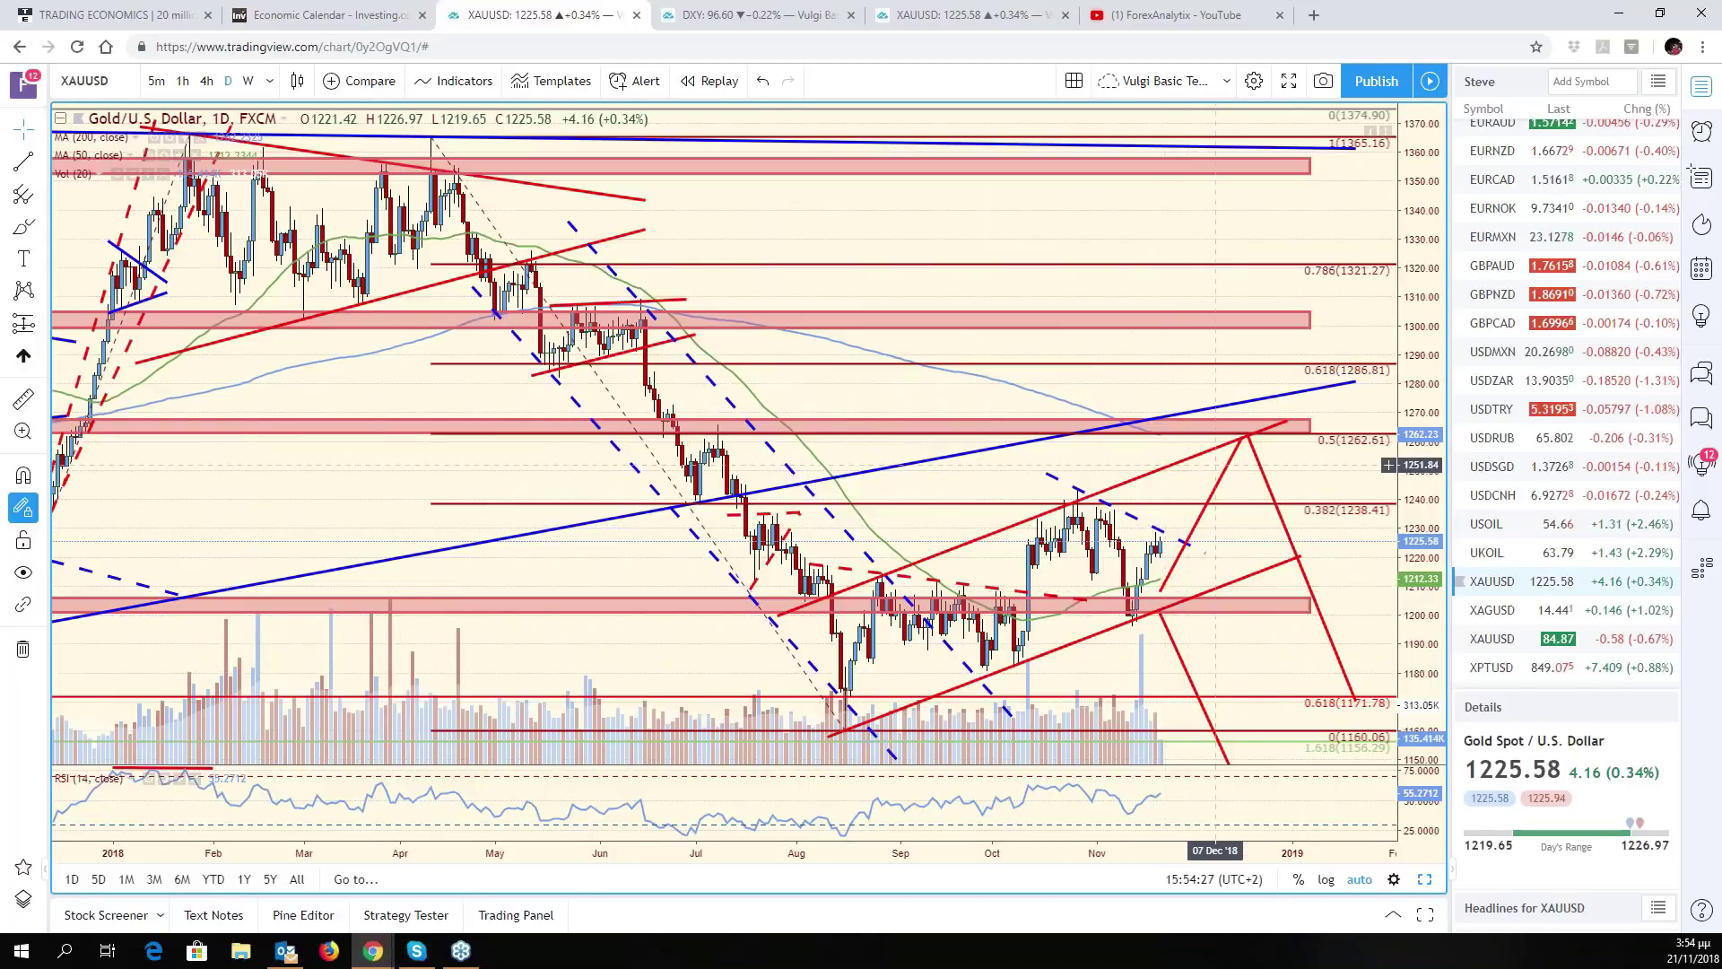
scroll(1210, 607, down, 3)
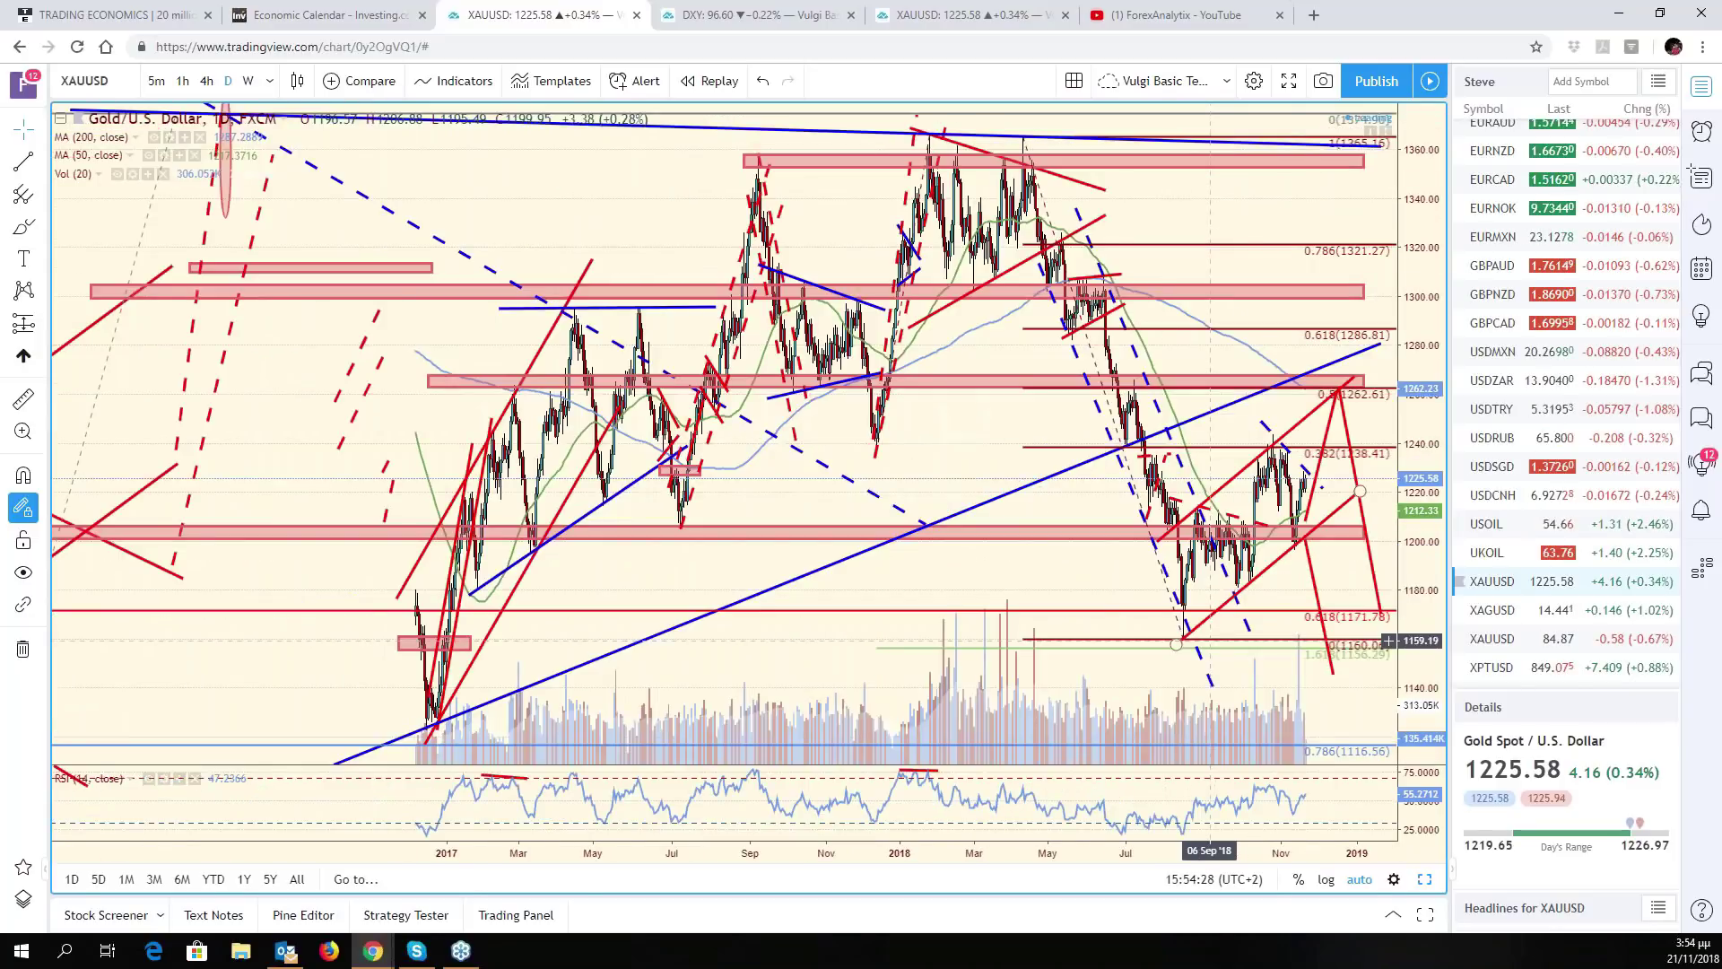
scroll(1210, 641, down, 2)
scroll(1088, 599, down, 2)
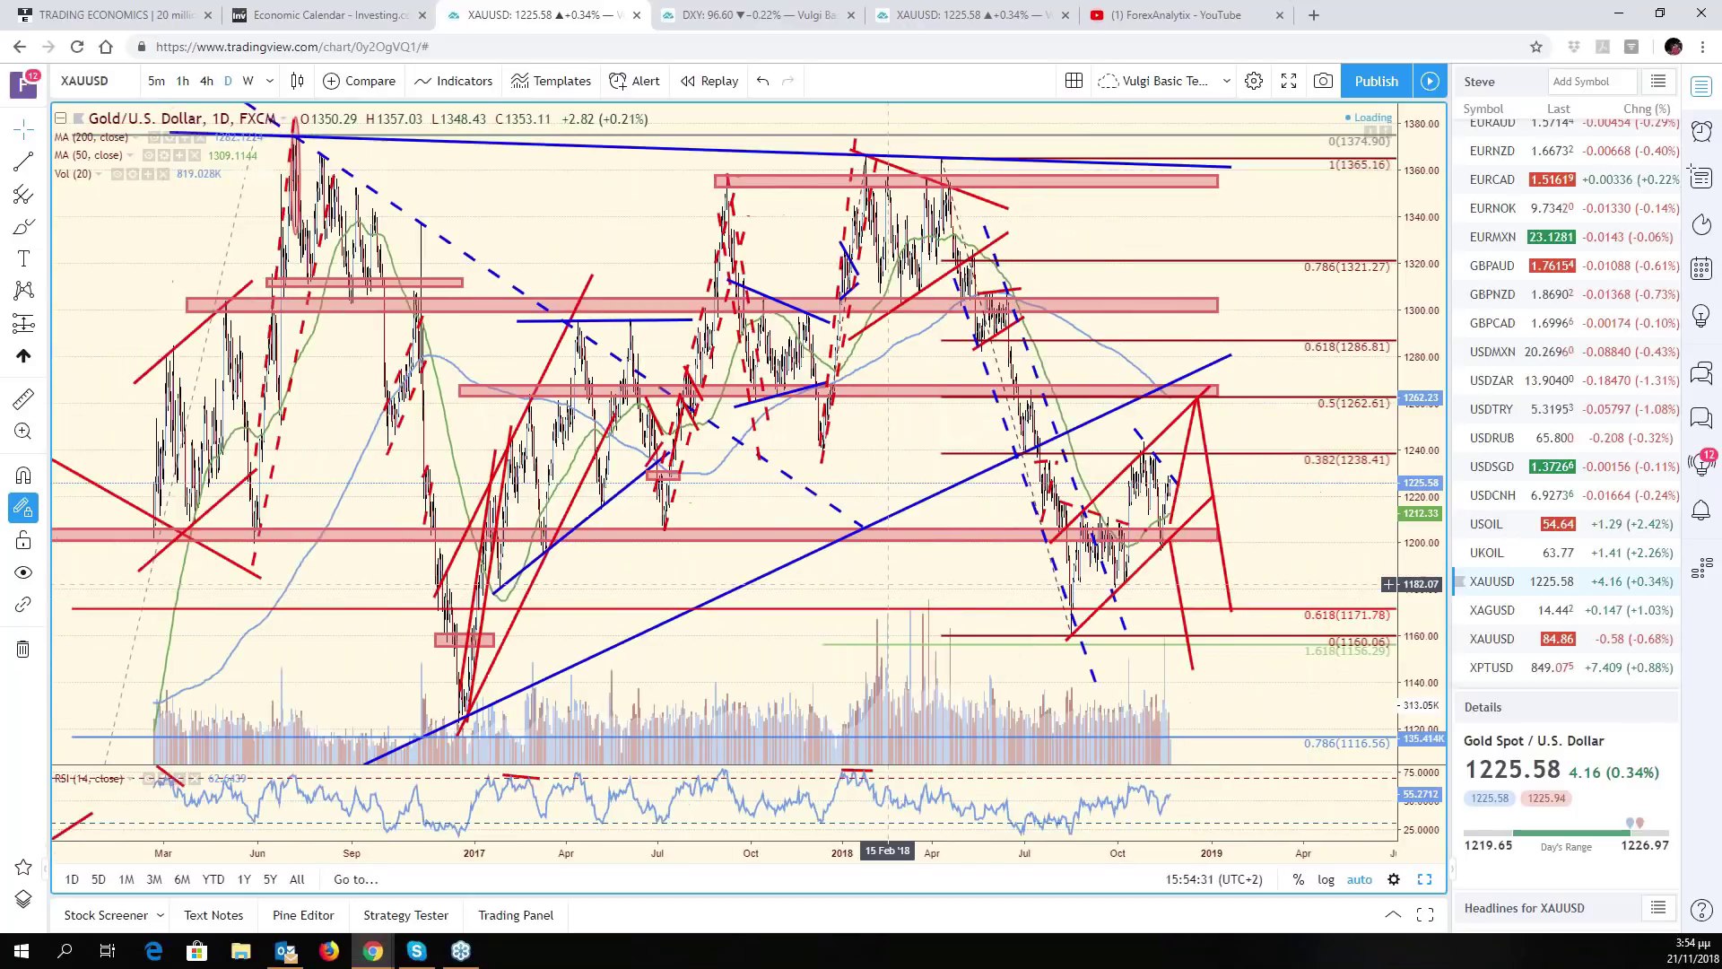
scroll(888, 584, down, 2)
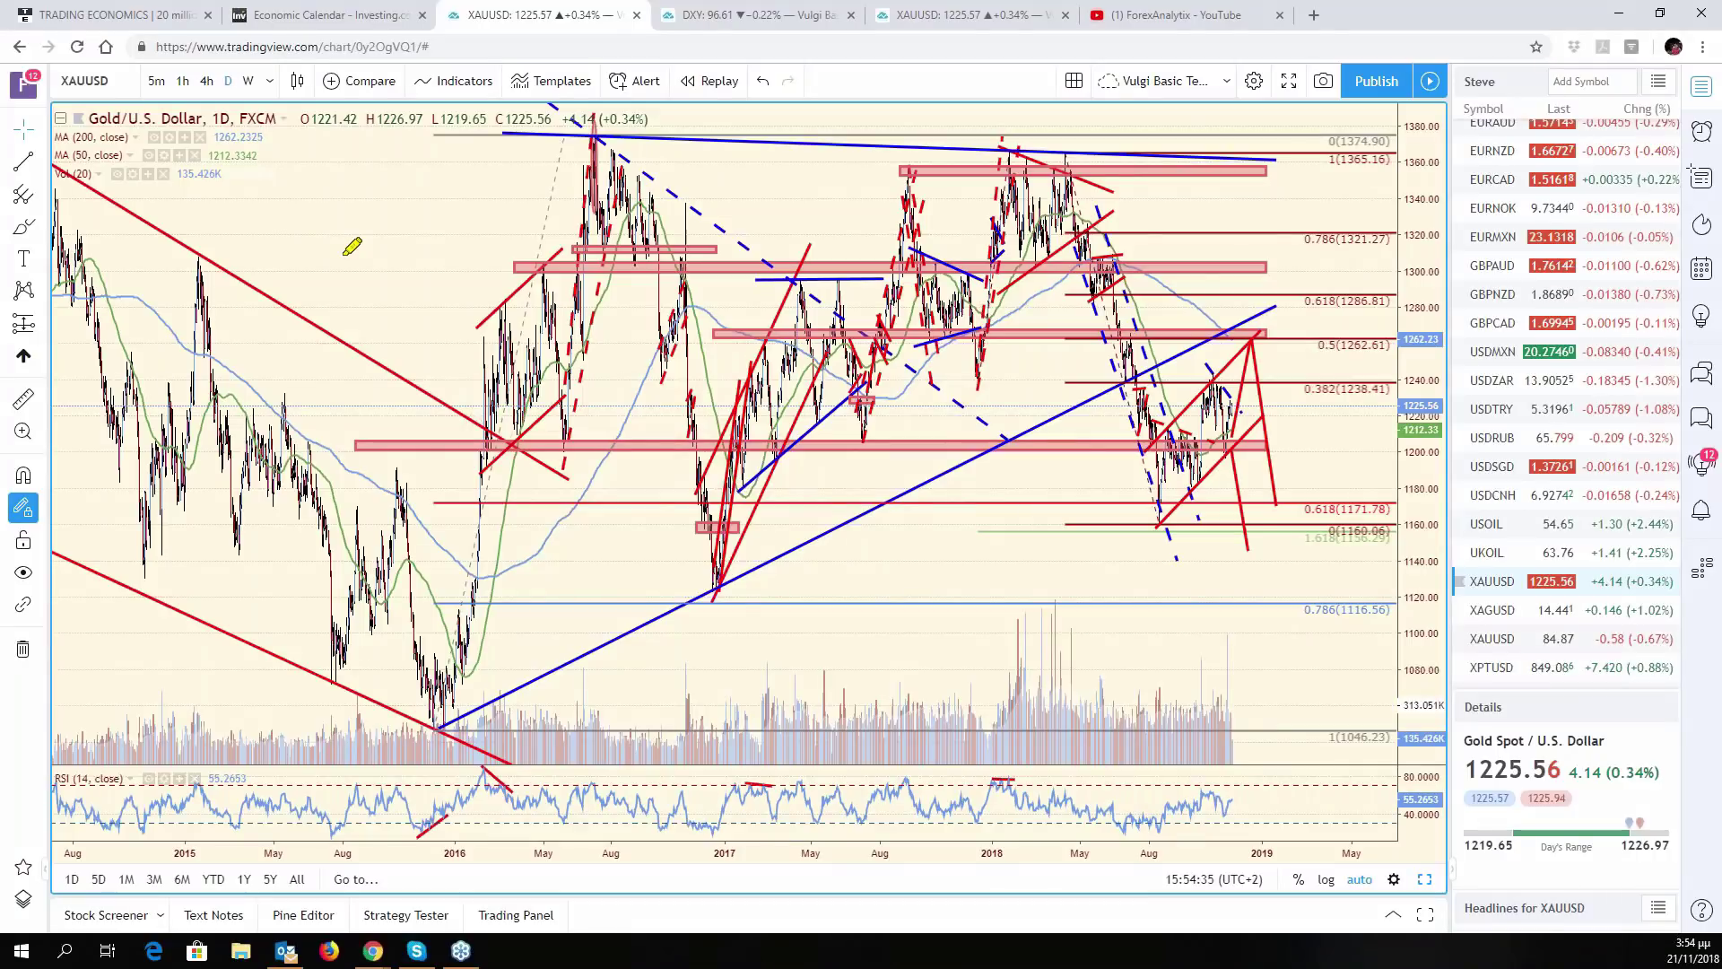
mouse_move(433, 743)
mouse_down()
mouse_move(525, 454)
mouse_move(972, 285)
mouse_move(1123, 368)
mouse_move(1168, 503)
mouse_move(1194, 422)
mouse_move(1238, 422)
mouse_move(1256, 339)
mouse_up()
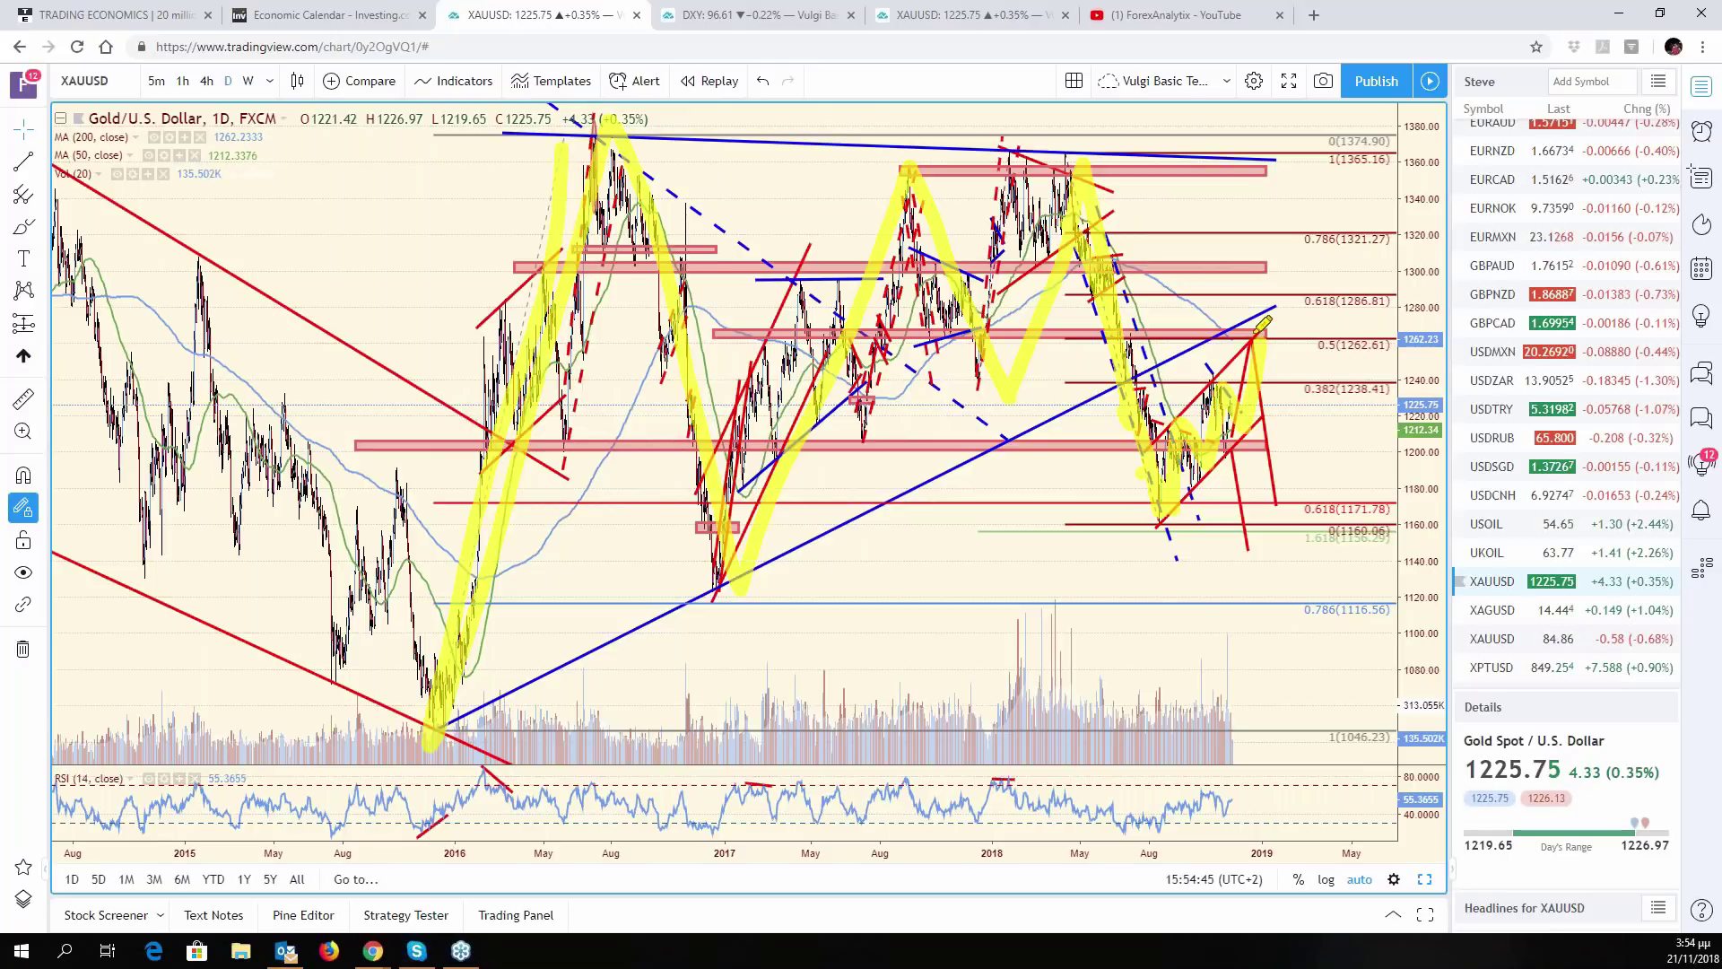
drag(1257, 330, 1243, 329)
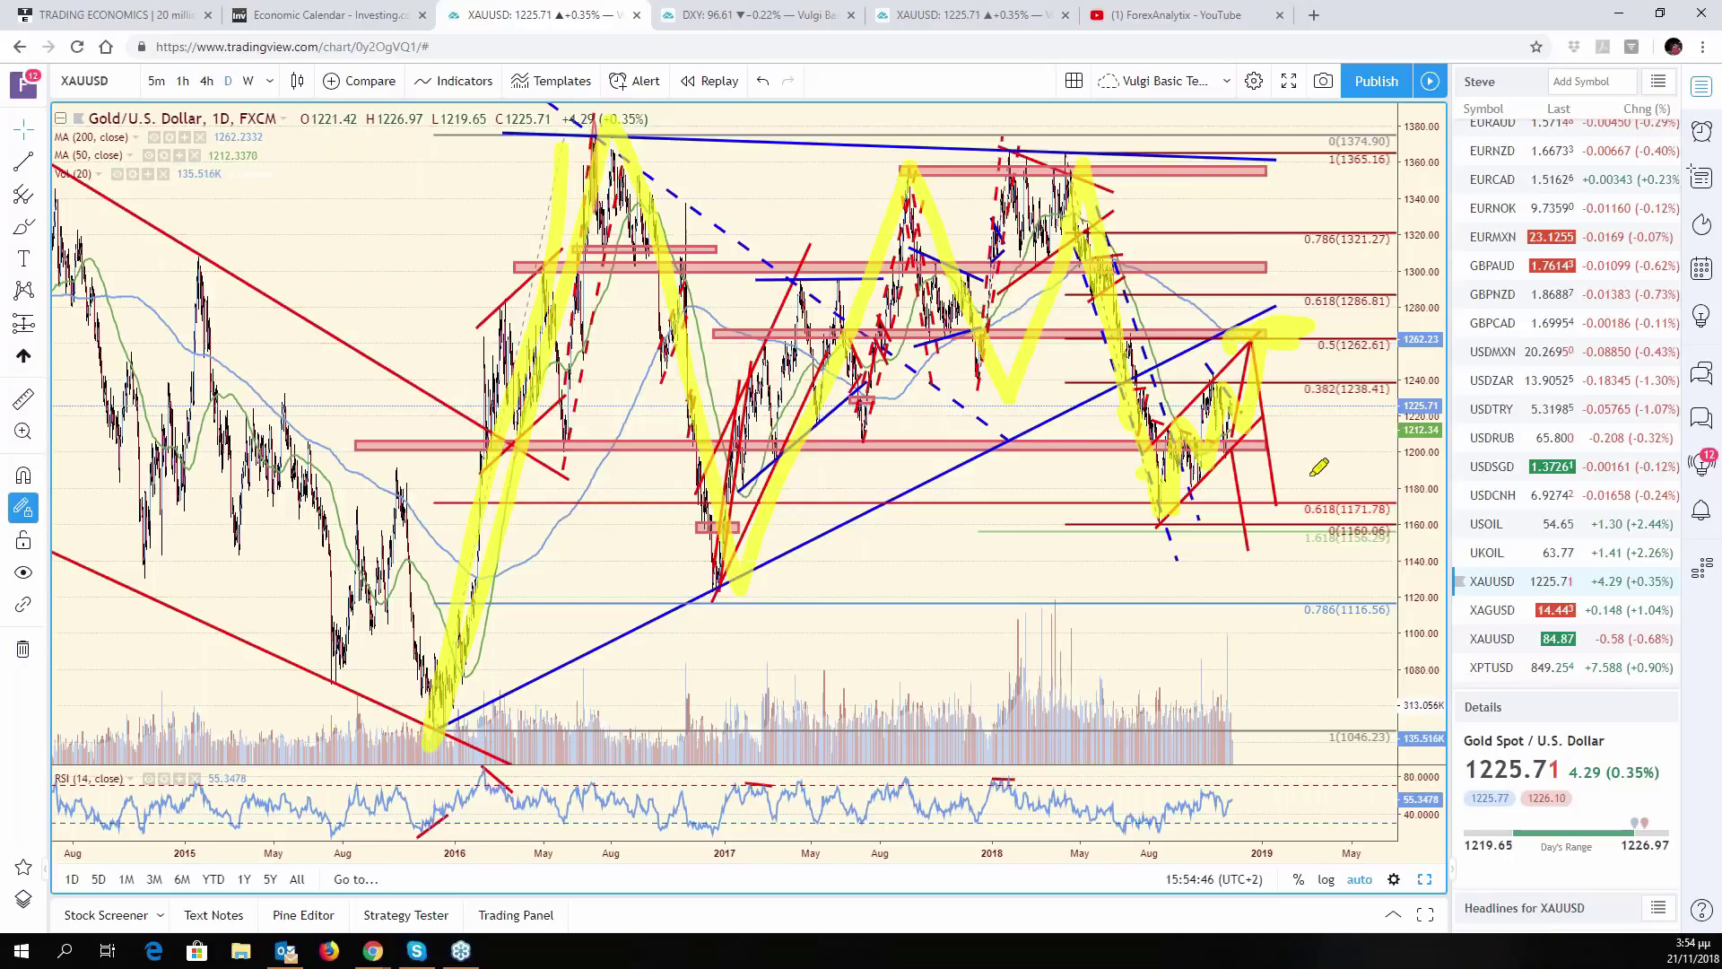
drag(1261, 333, 1360, 598)
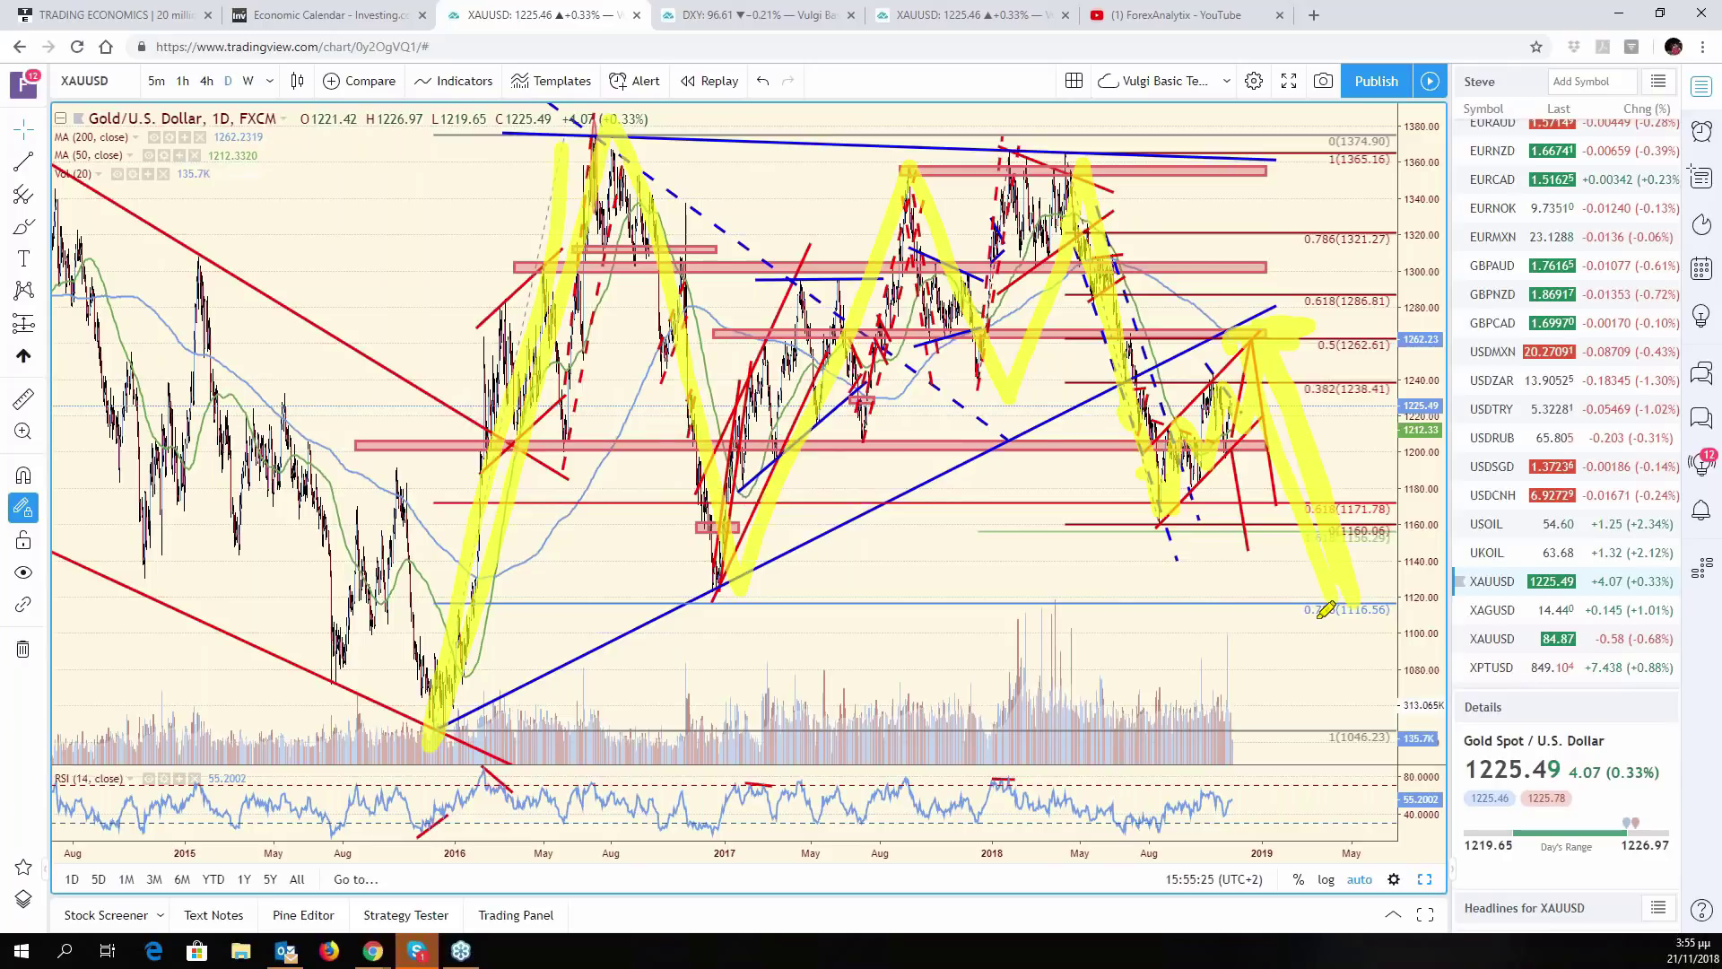
key(ctrl+shift+c)
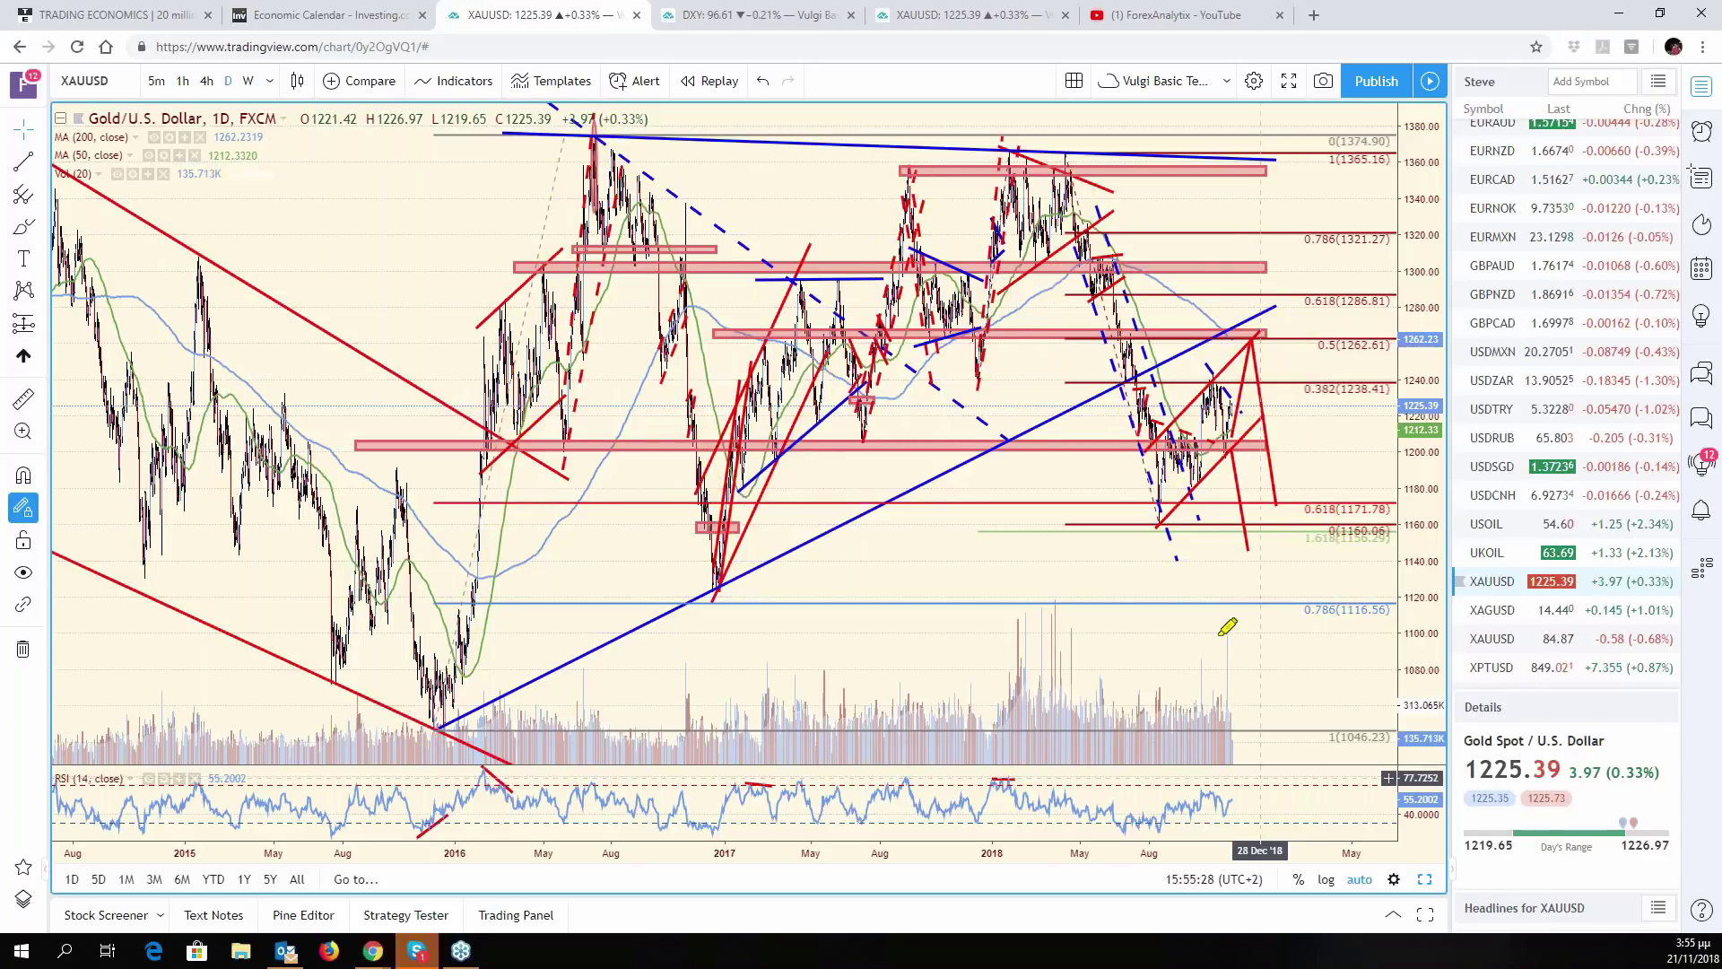
key(Down)
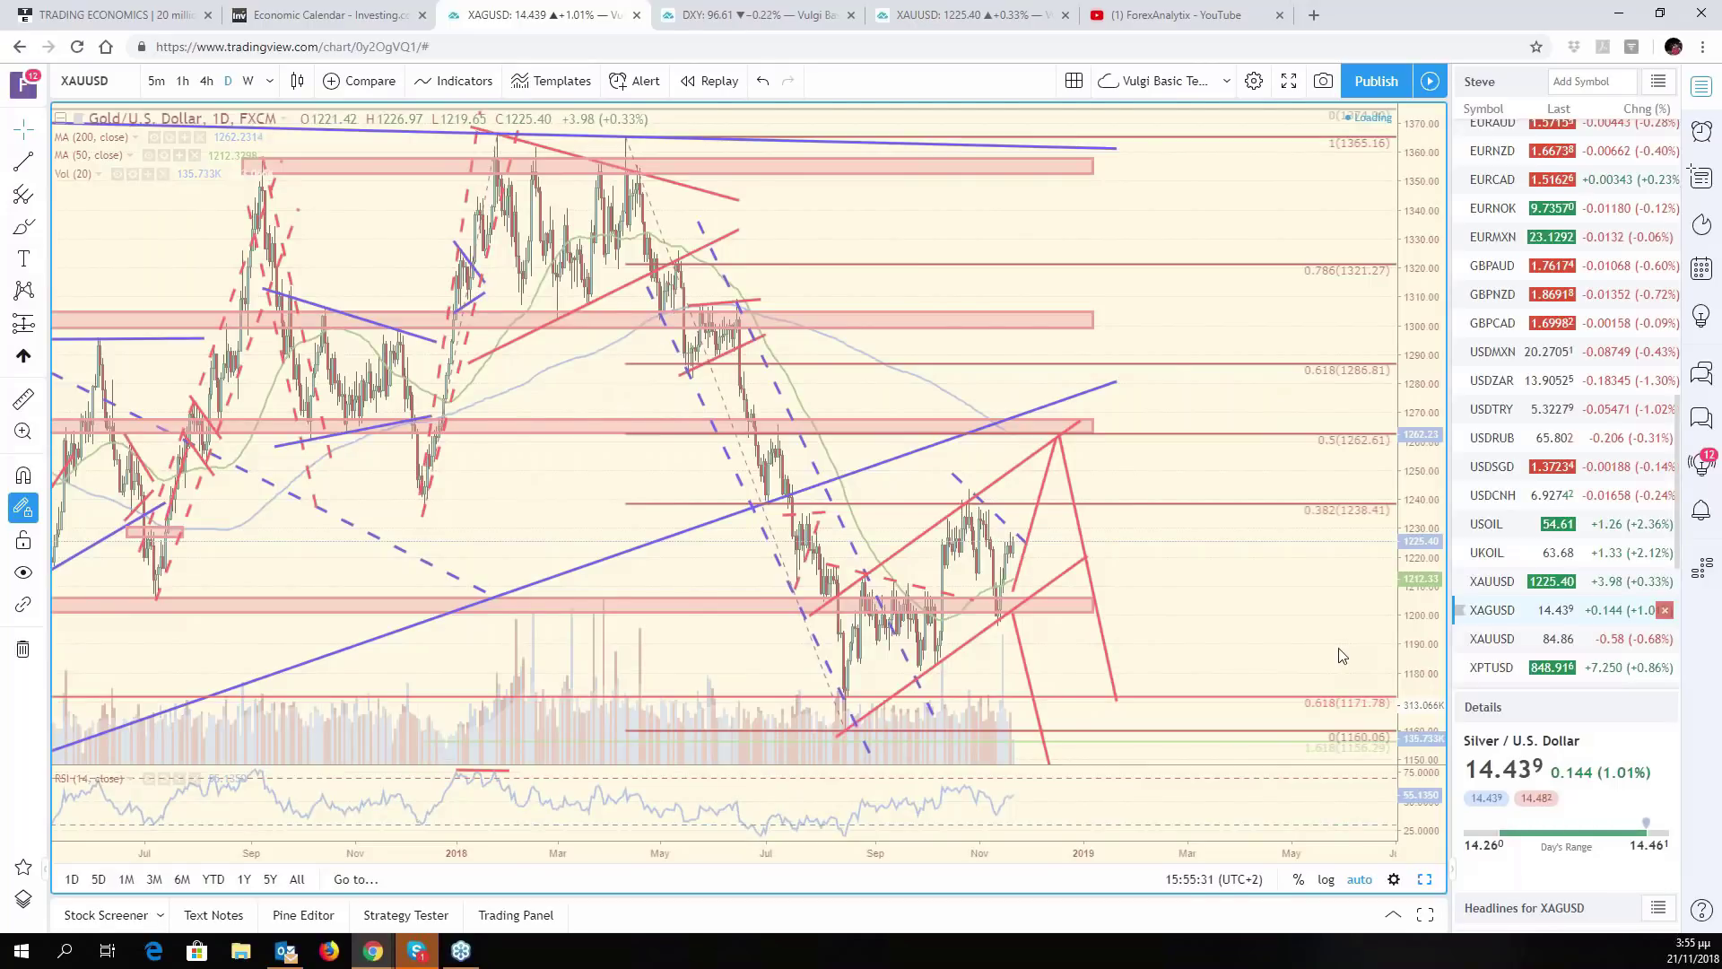
- Extend the blue wedge's lower support and upper trendline to late December
scroll(1030, 699, down, 3)
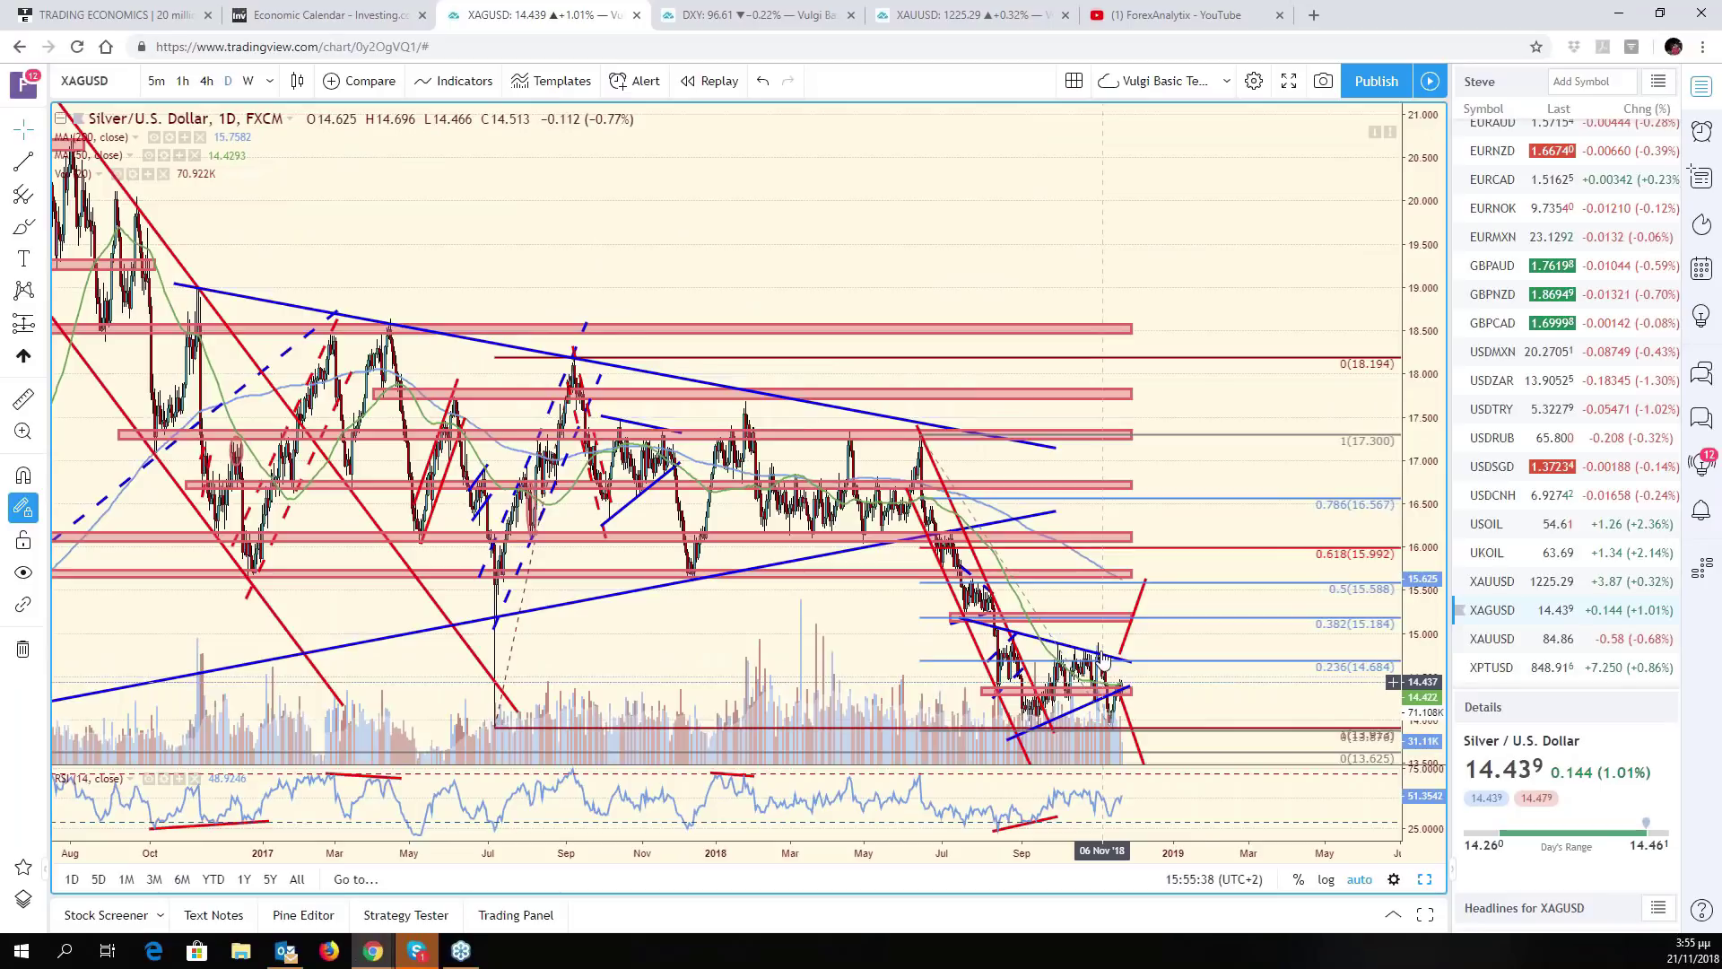
drag(1129, 686, 1164, 723)
drag(1007, 740, 952, 723)
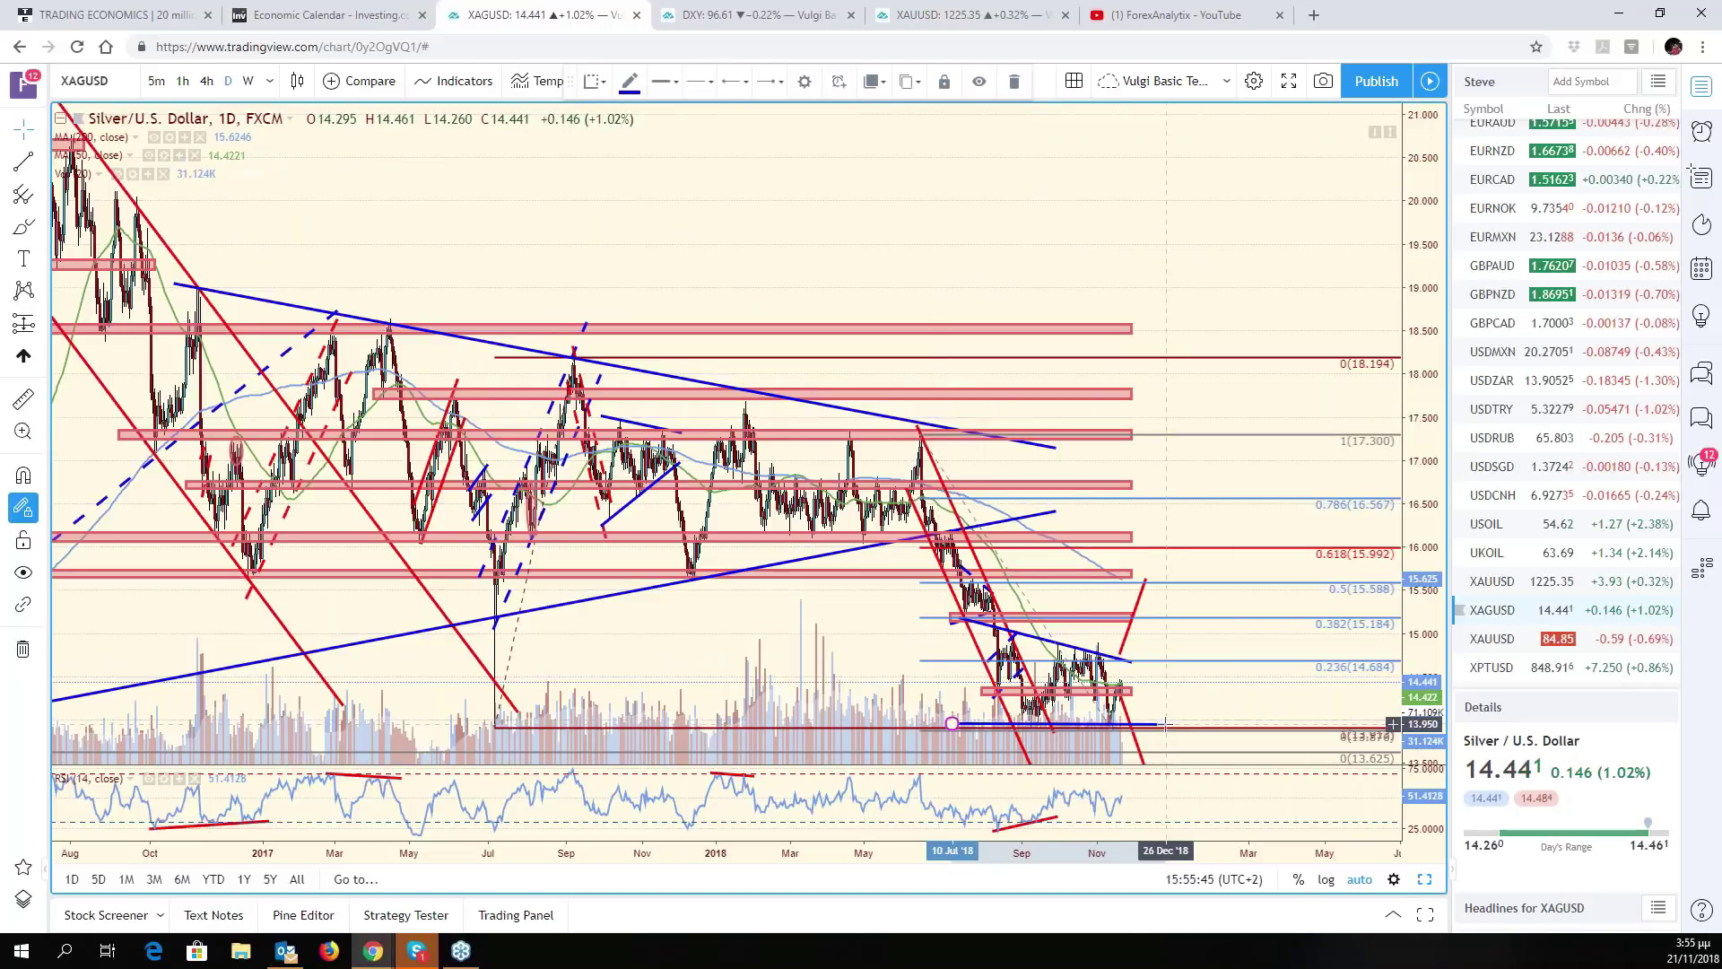
drag(1132, 662, 1166, 671)
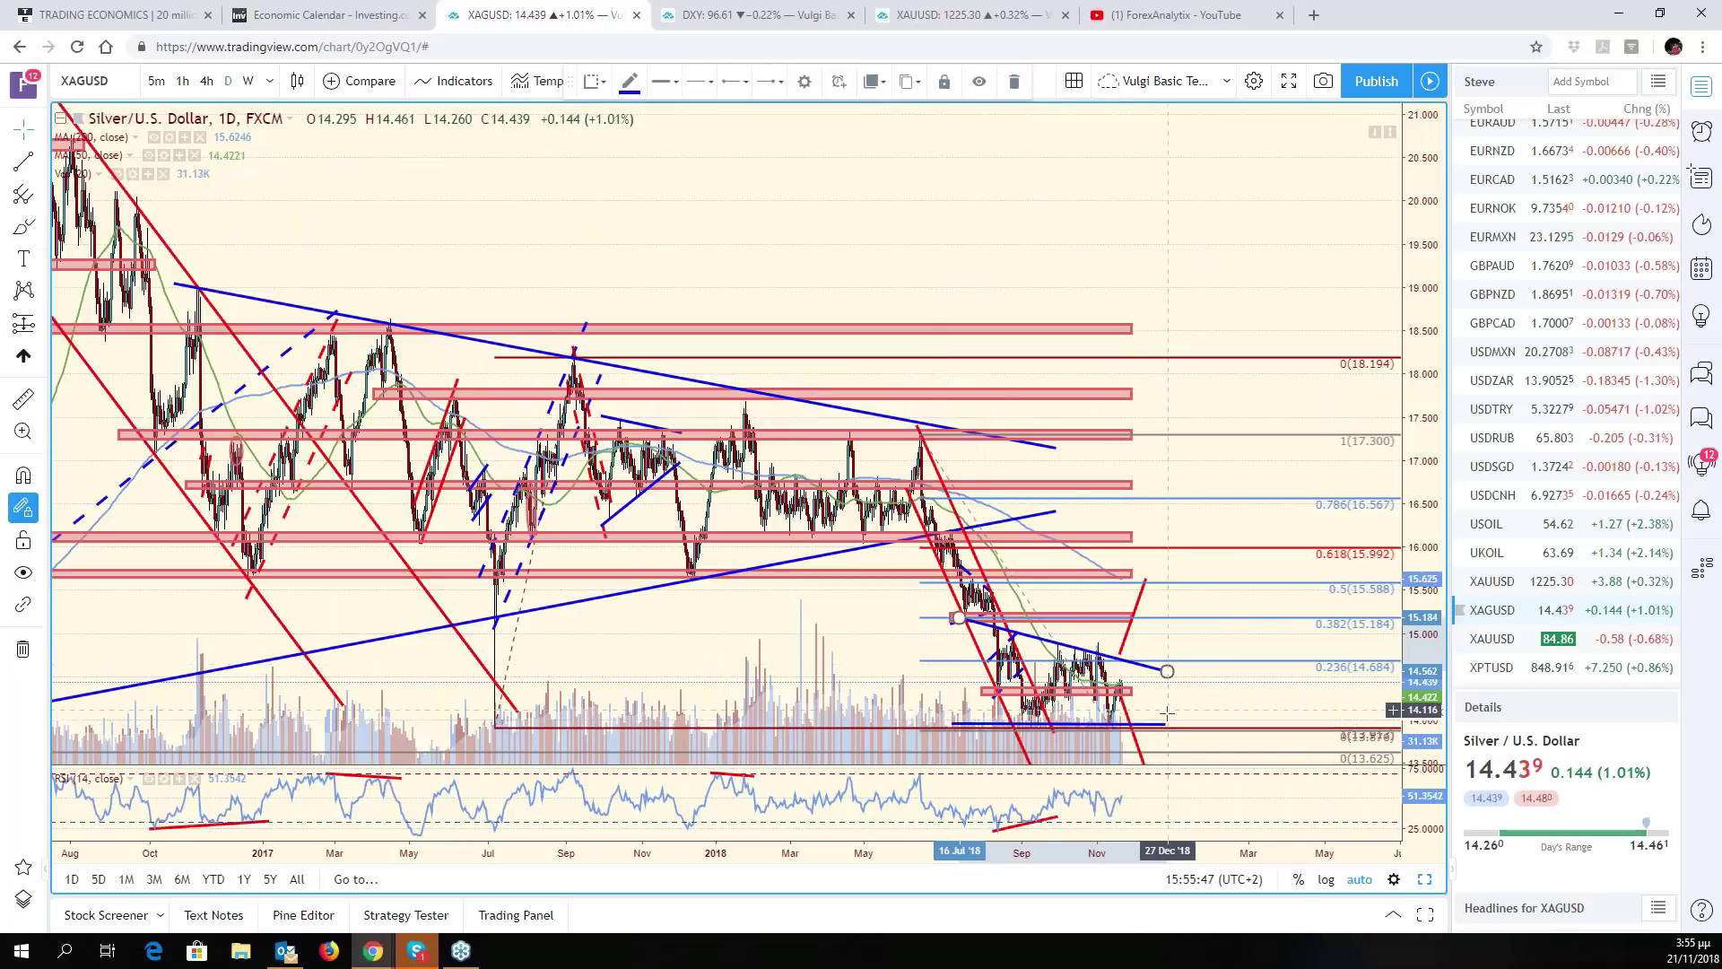
click(1170, 723)
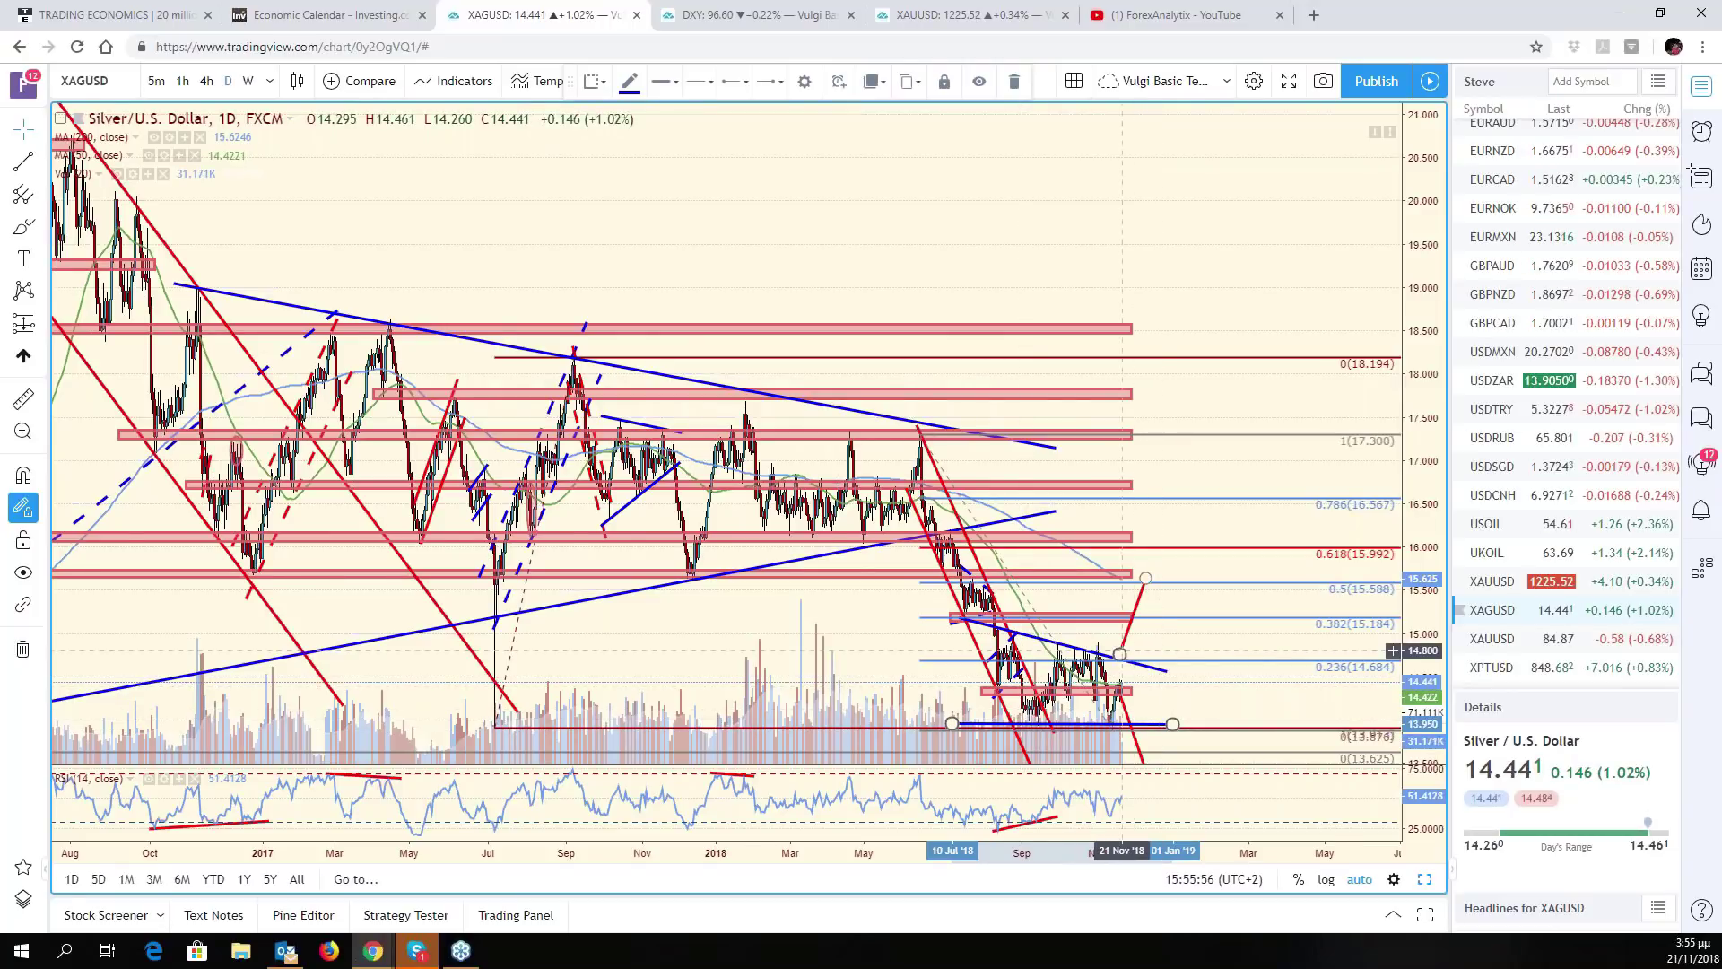
- Reposition the red rising projection line and rescale the view around recent silver prices
scroll(1393, 726, down, 3)
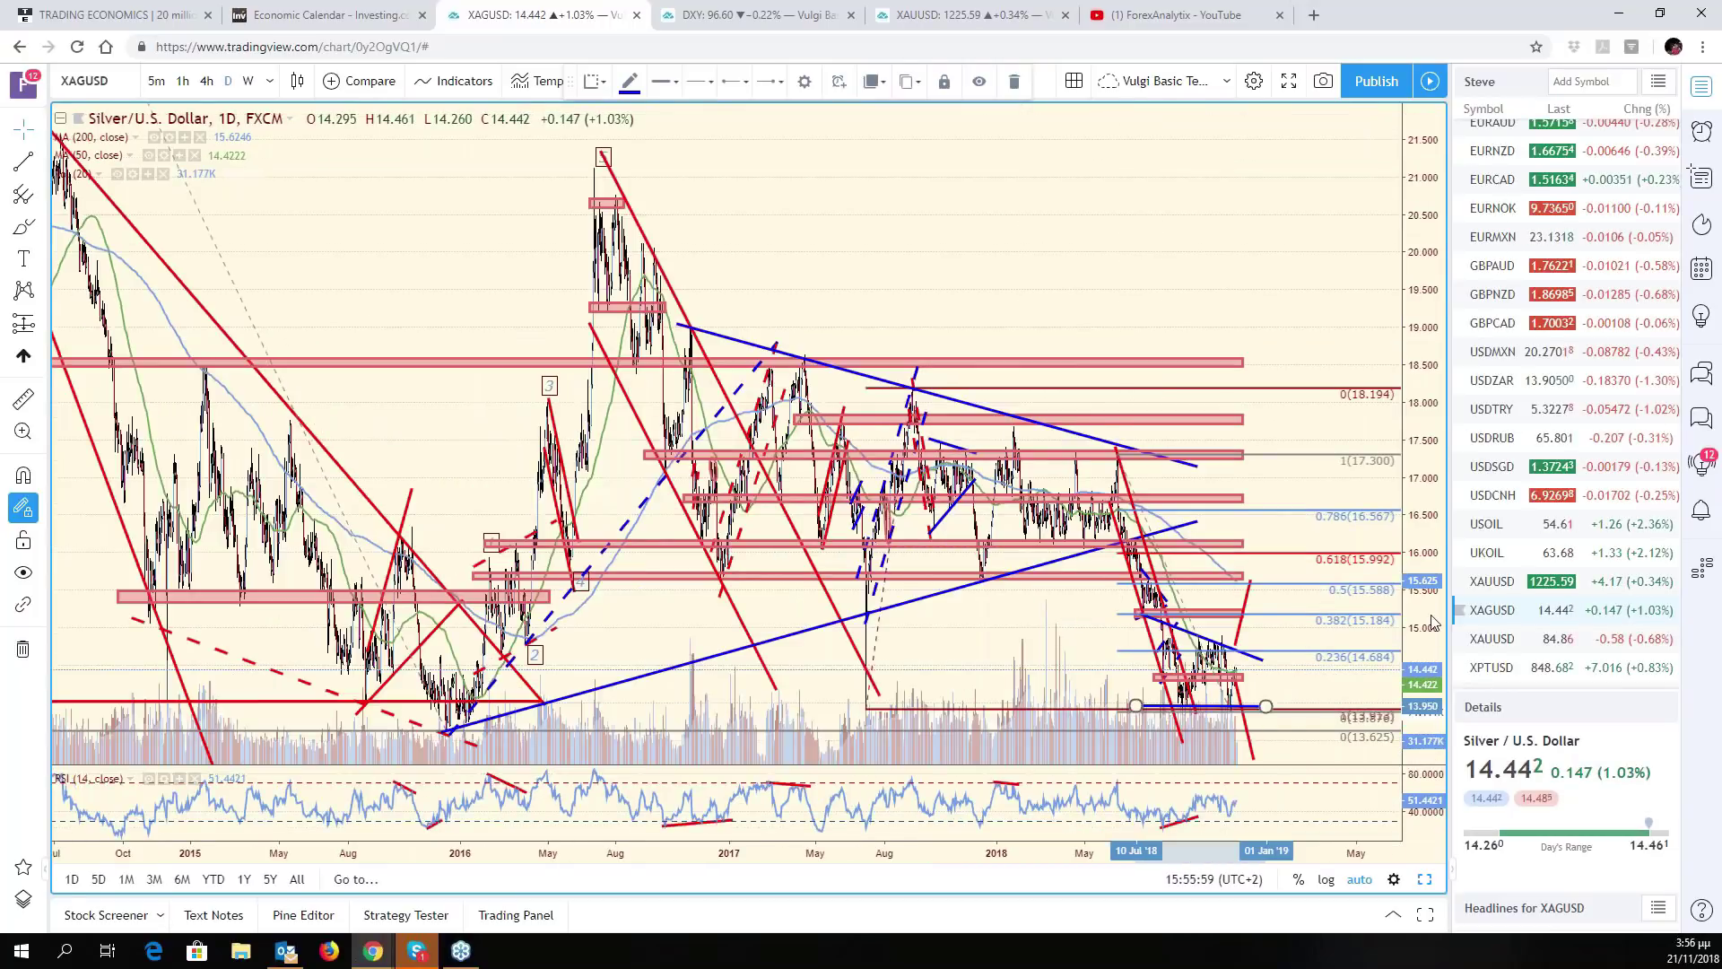
drag(1433, 622, 1259, 635)
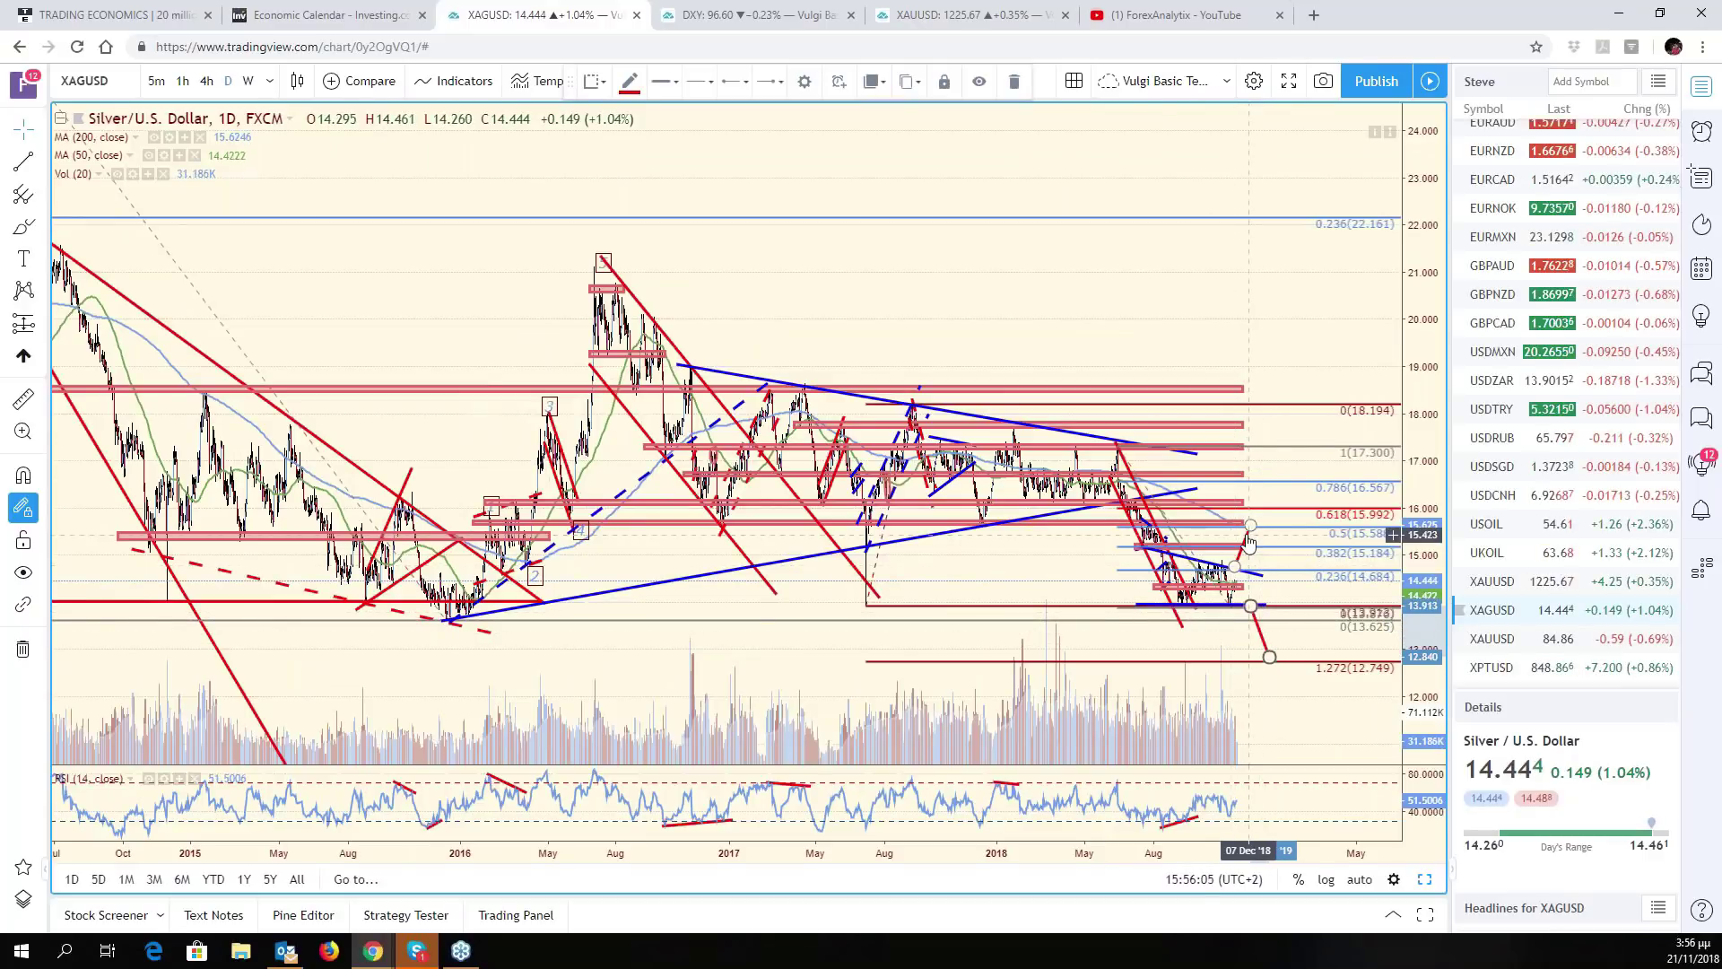
drag(1249, 543, 1267, 538)
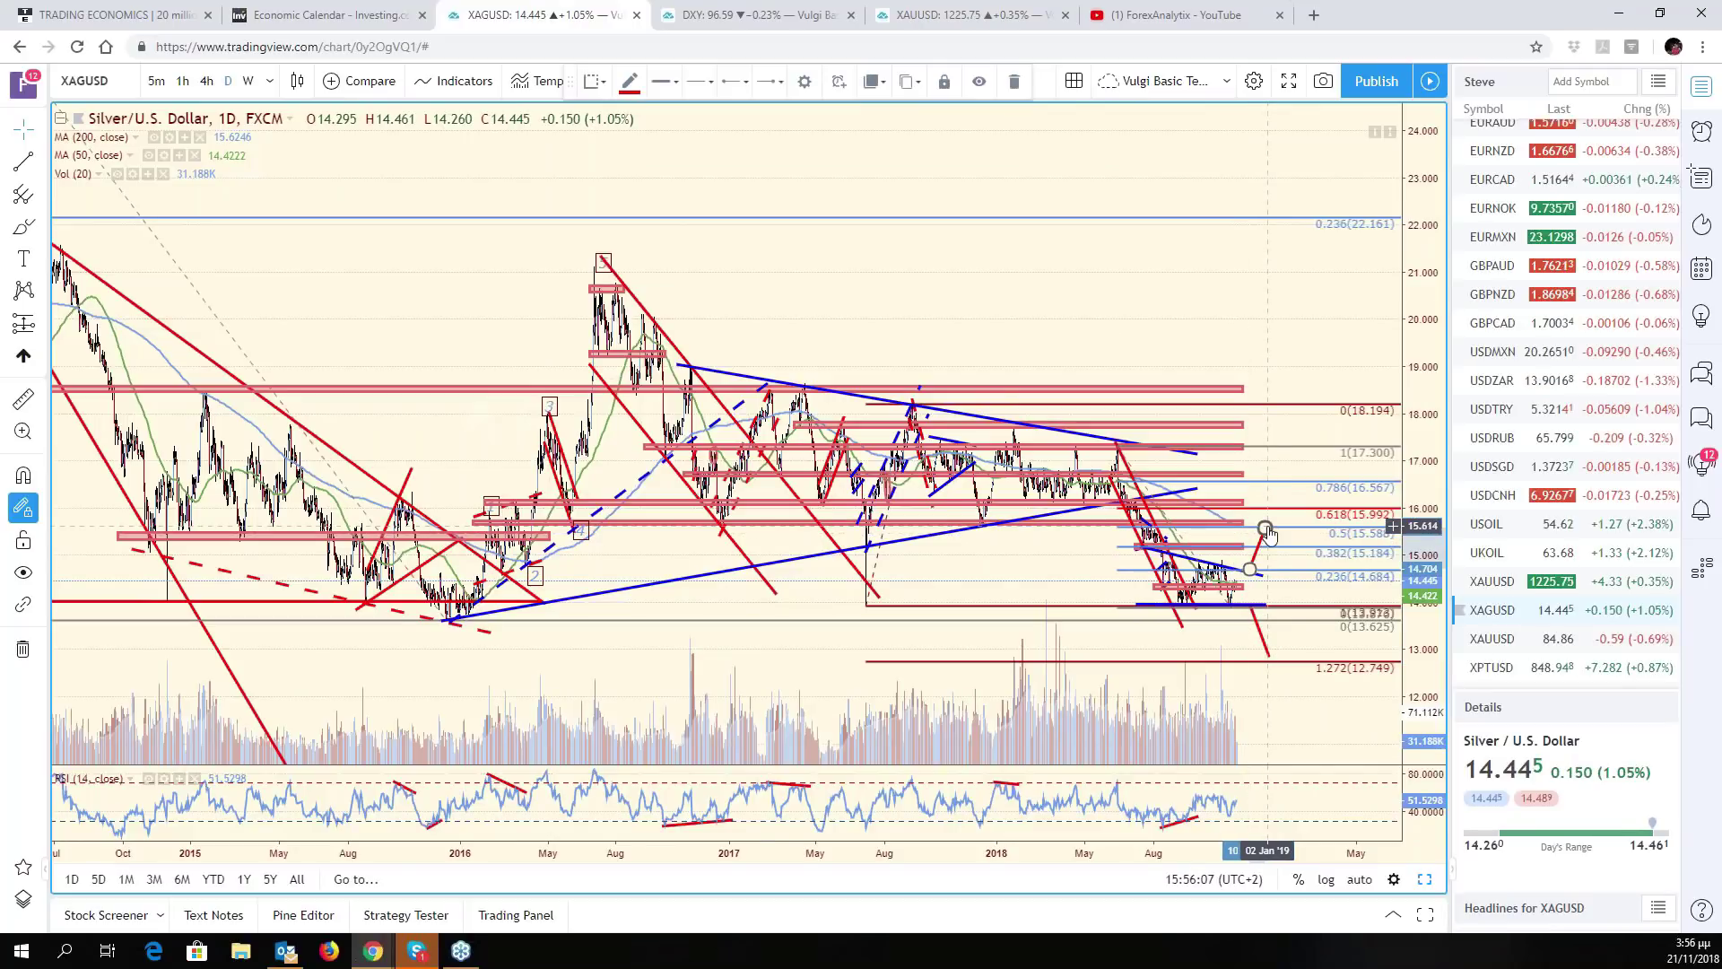
scroll(1420, 866, up, 3)
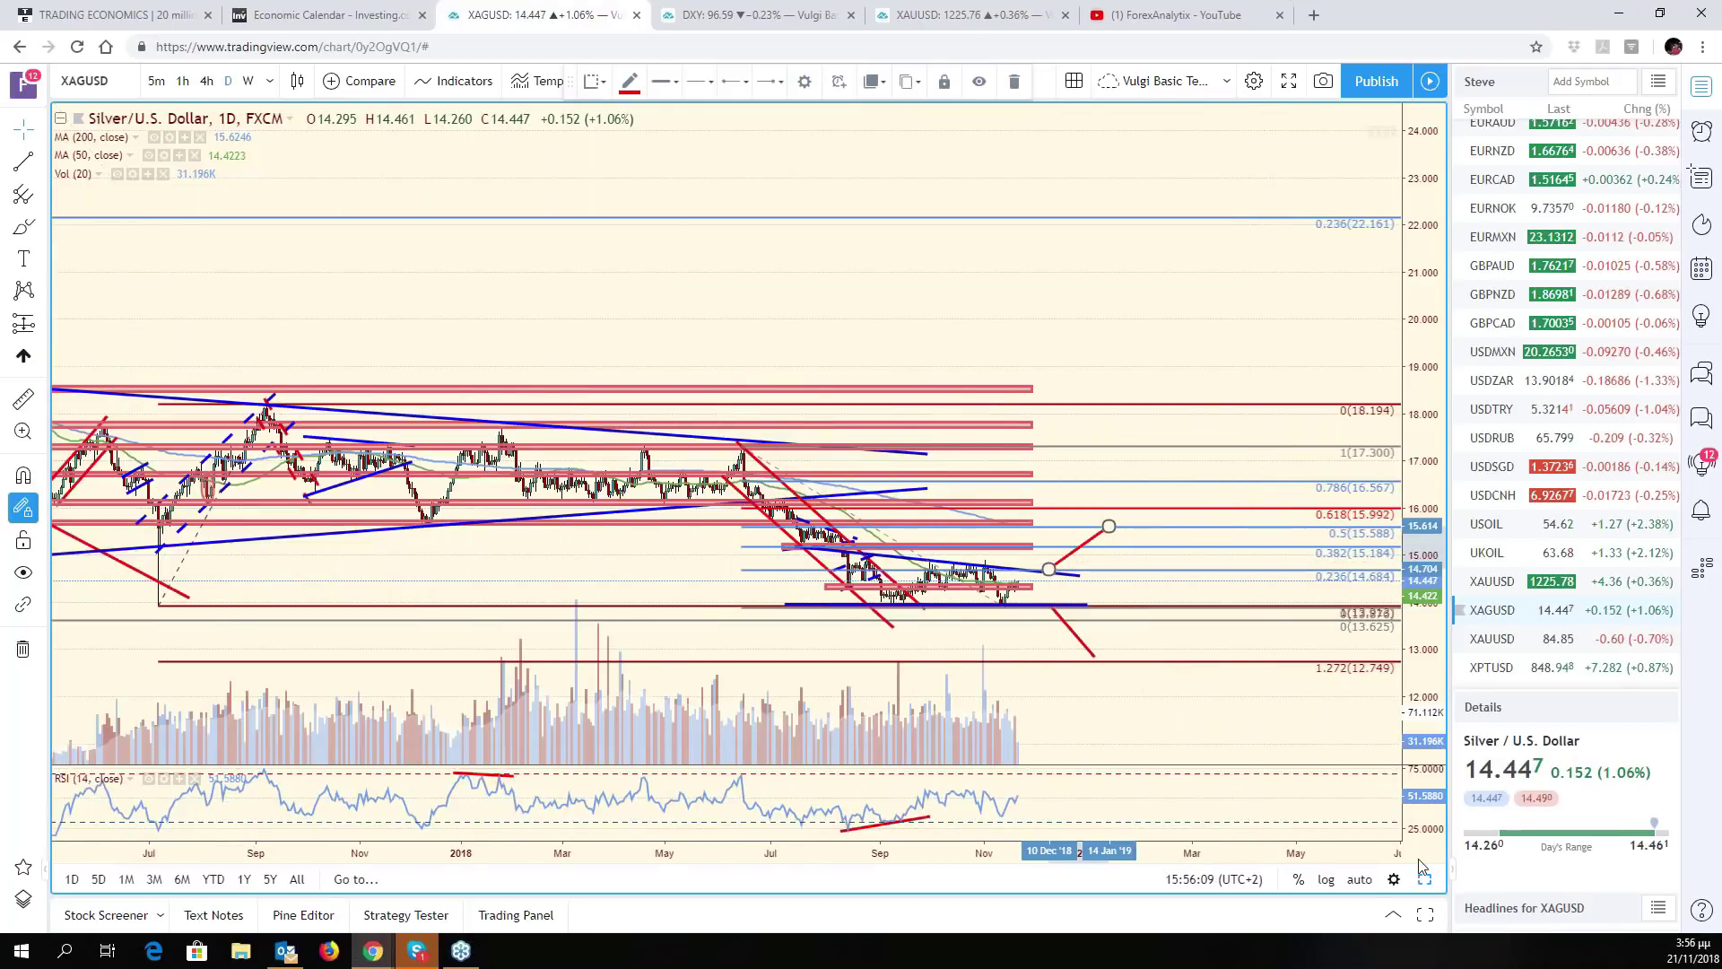
click(1369, 869)
scroll(1266, 668, up, 2)
click(1266, 668)
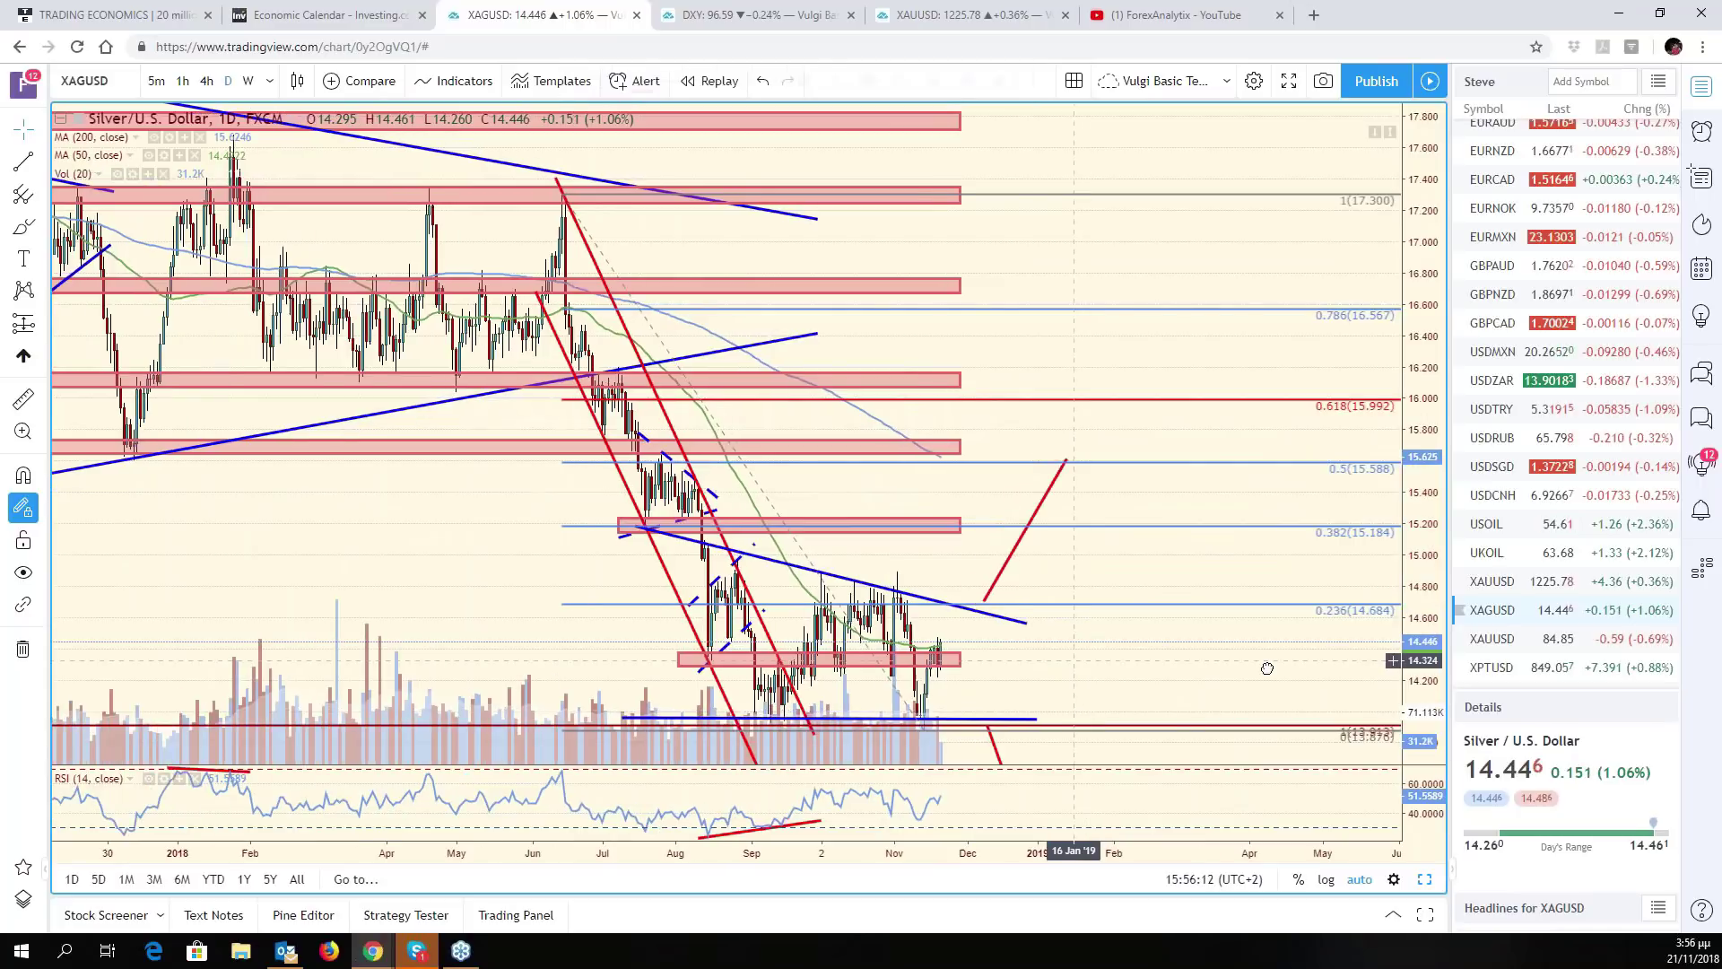
scroll(1266, 668, left, 5)
scroll(1310, 695, up, 2)
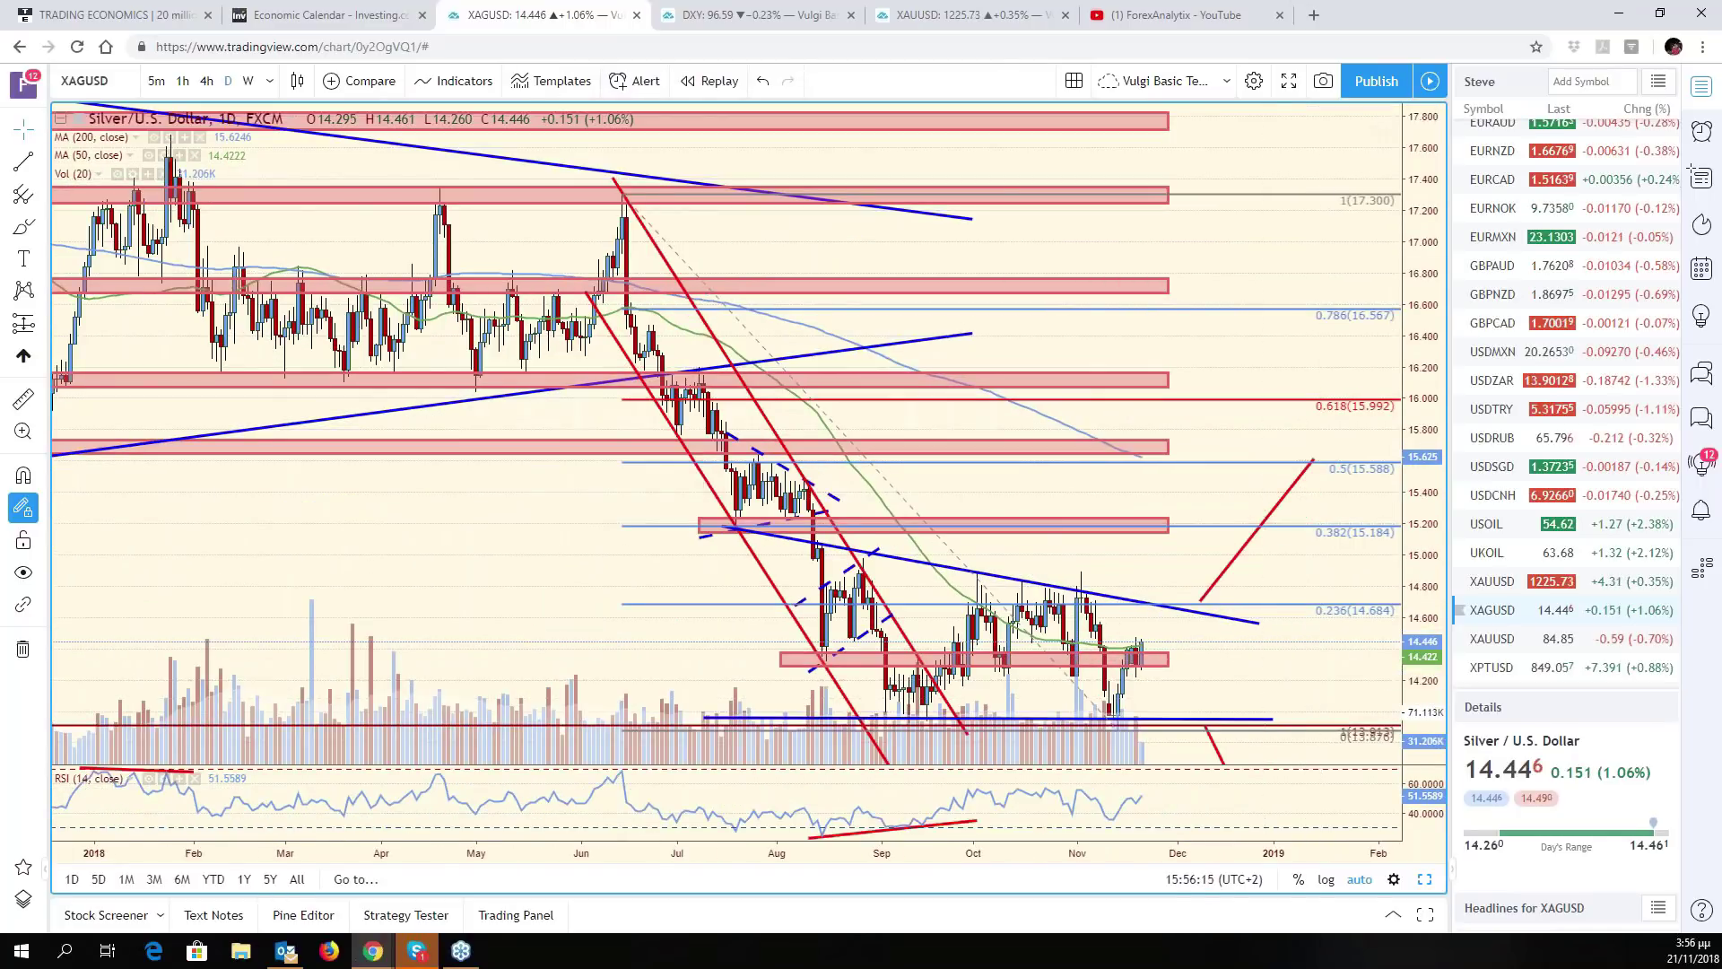
- Draw a red trend line dropping from the upper blue trendline to the lower support
key(alt+t)
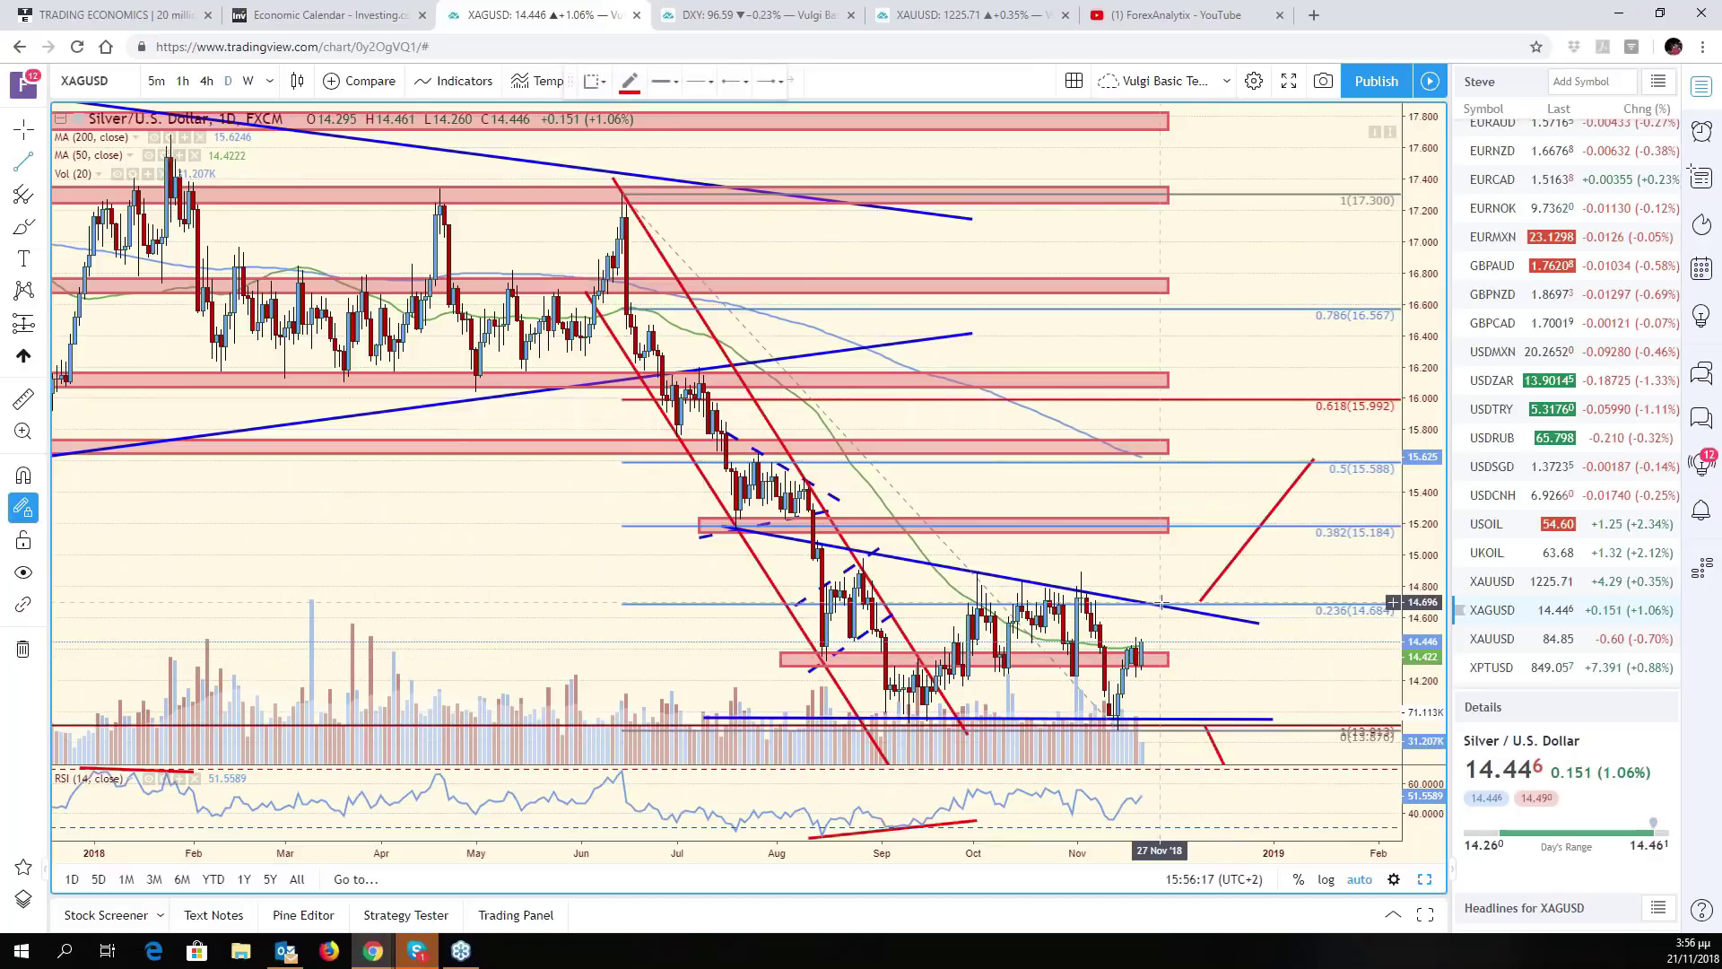
click(1156, 607)
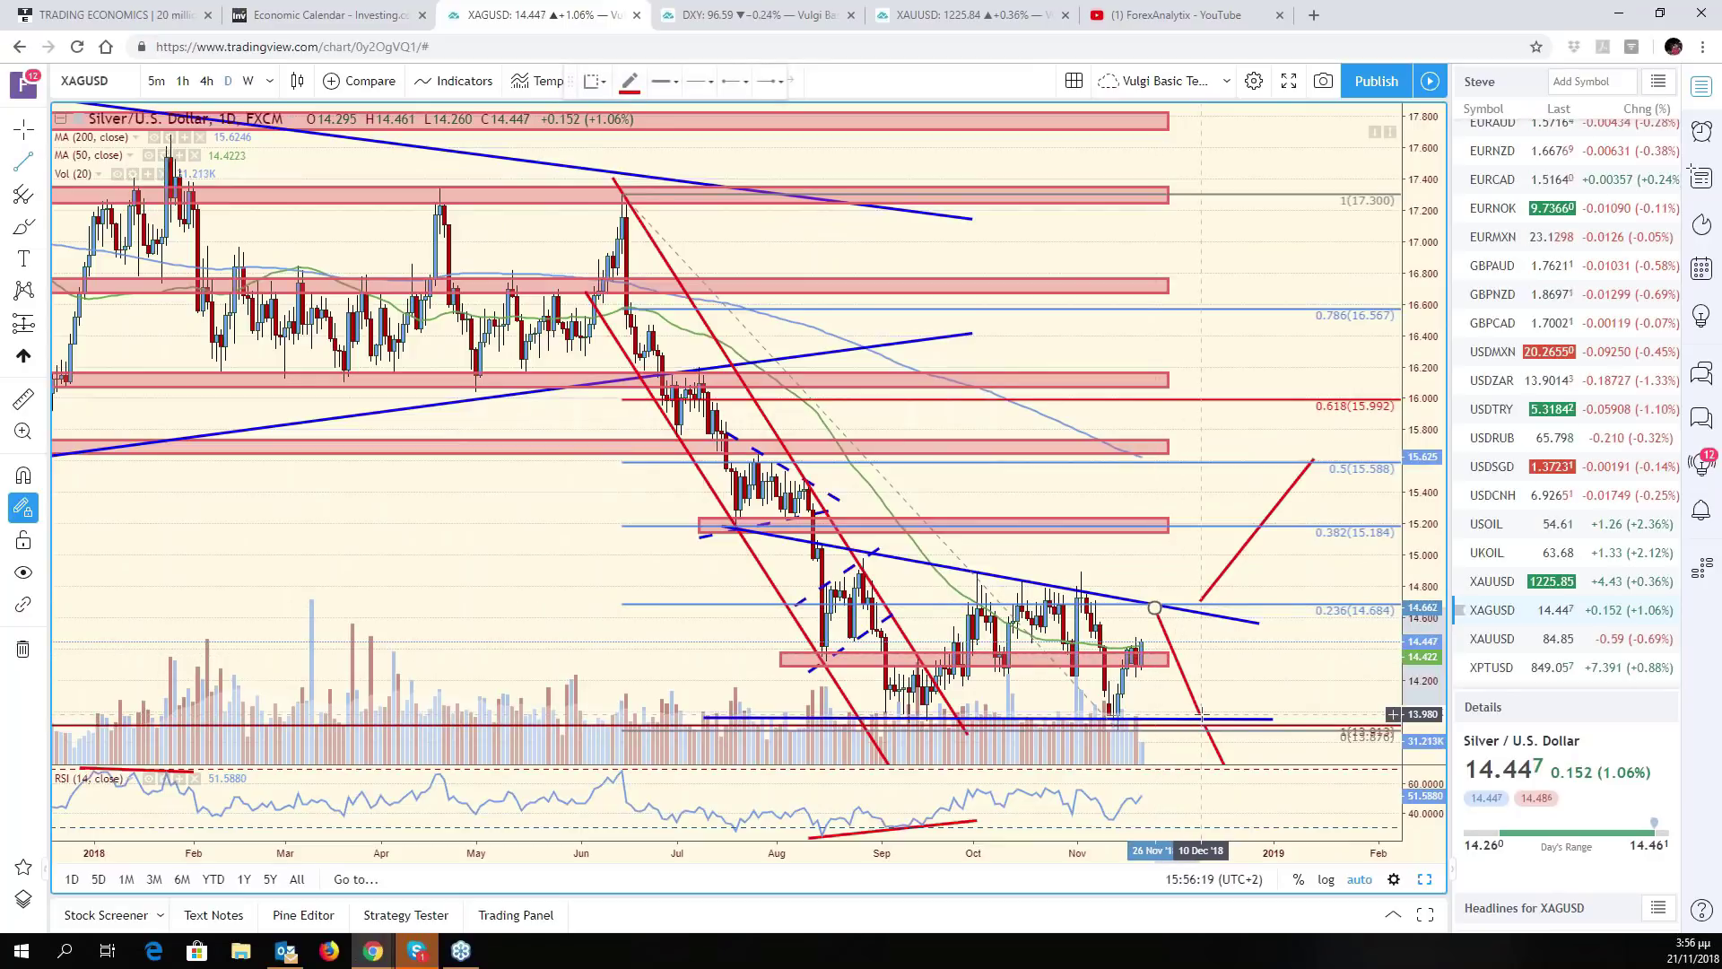
click(1202, 715)
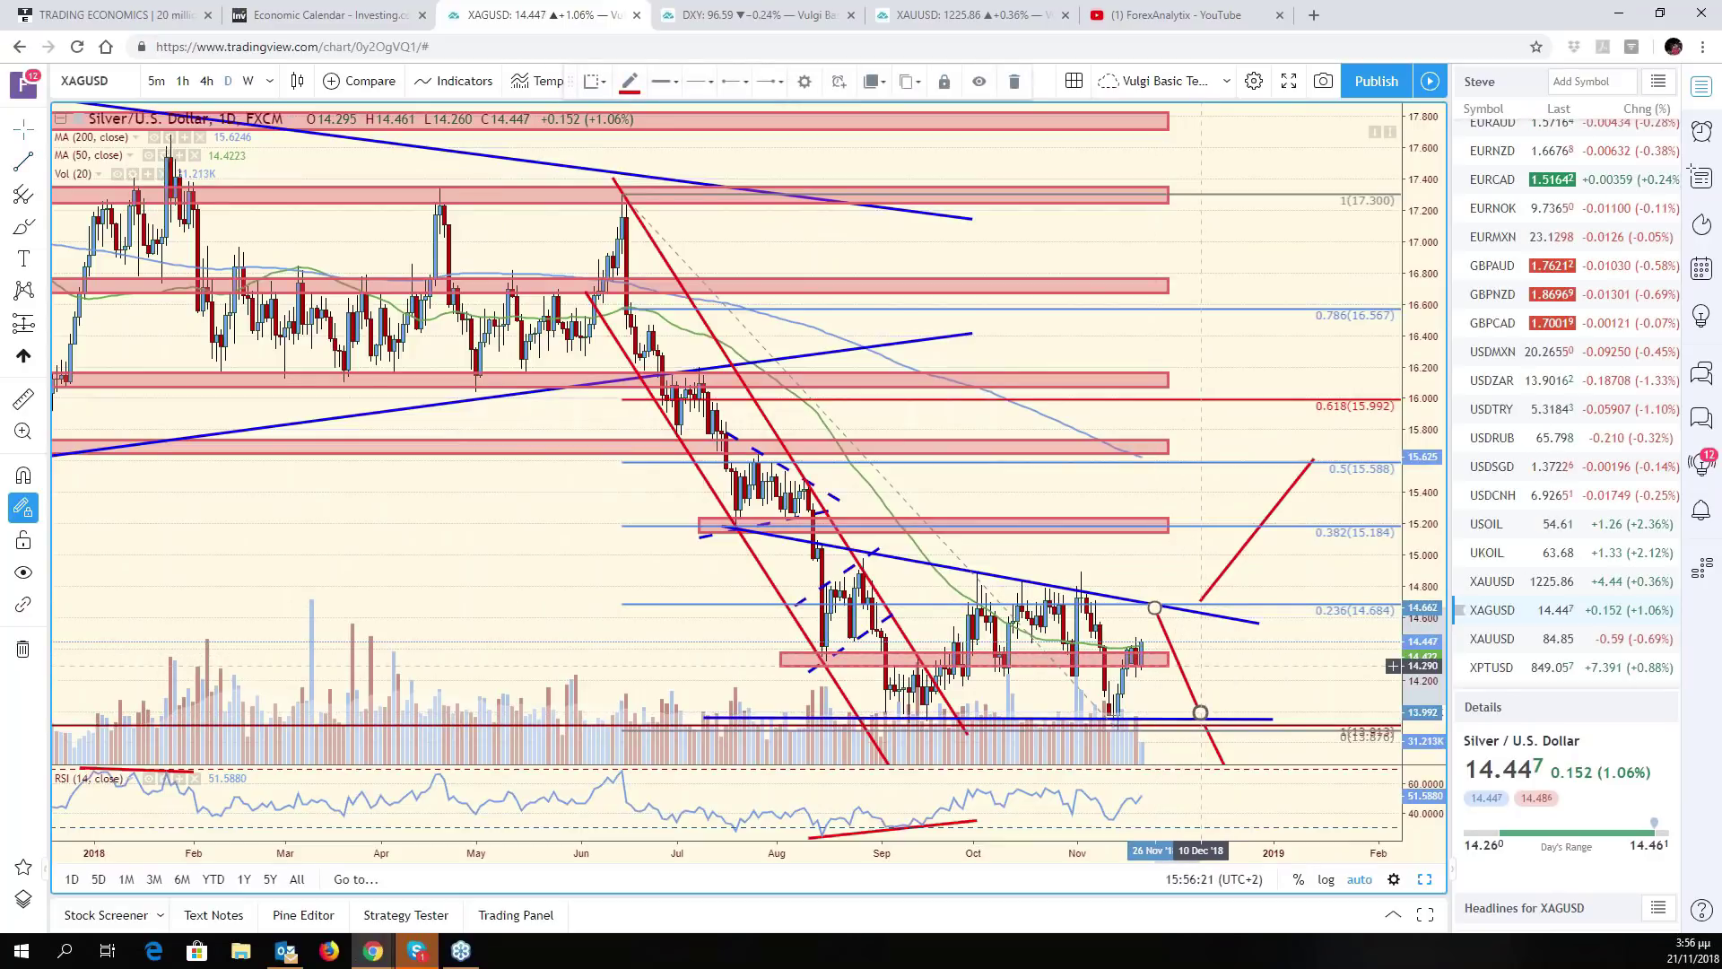
scroll(1202, 665, down, 3)
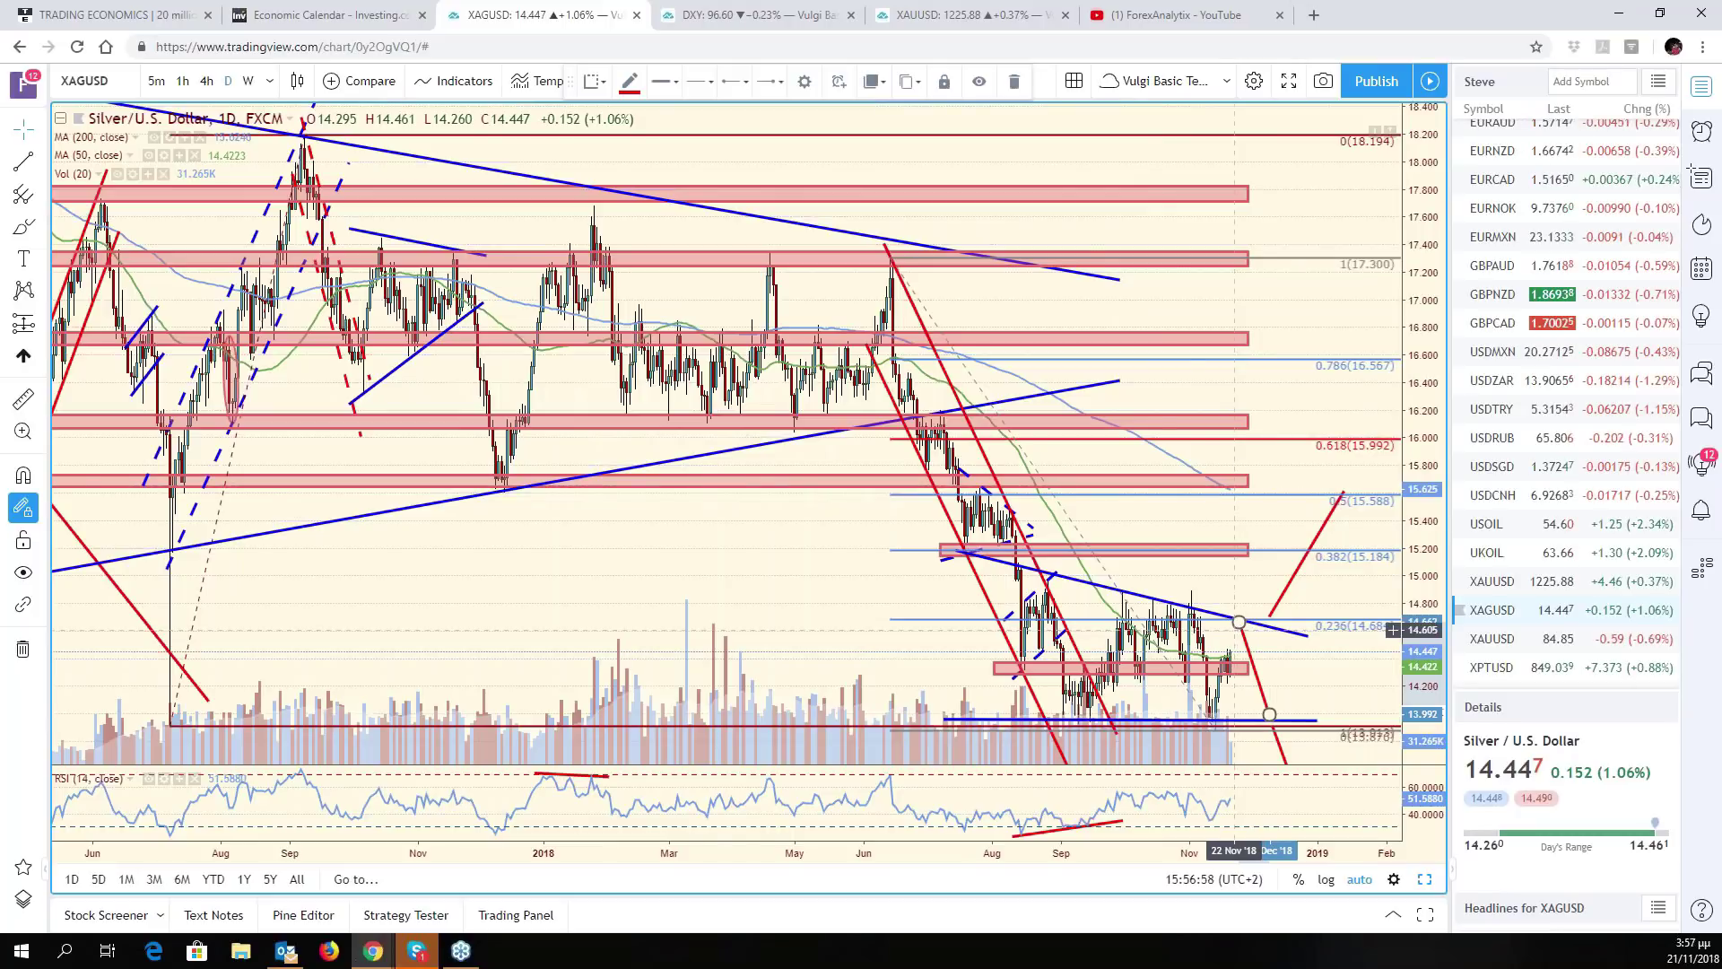
- Raise the red projection's end to about 15.6, then return to the six-chart grid
drag(1269, 715, 1316, 477)
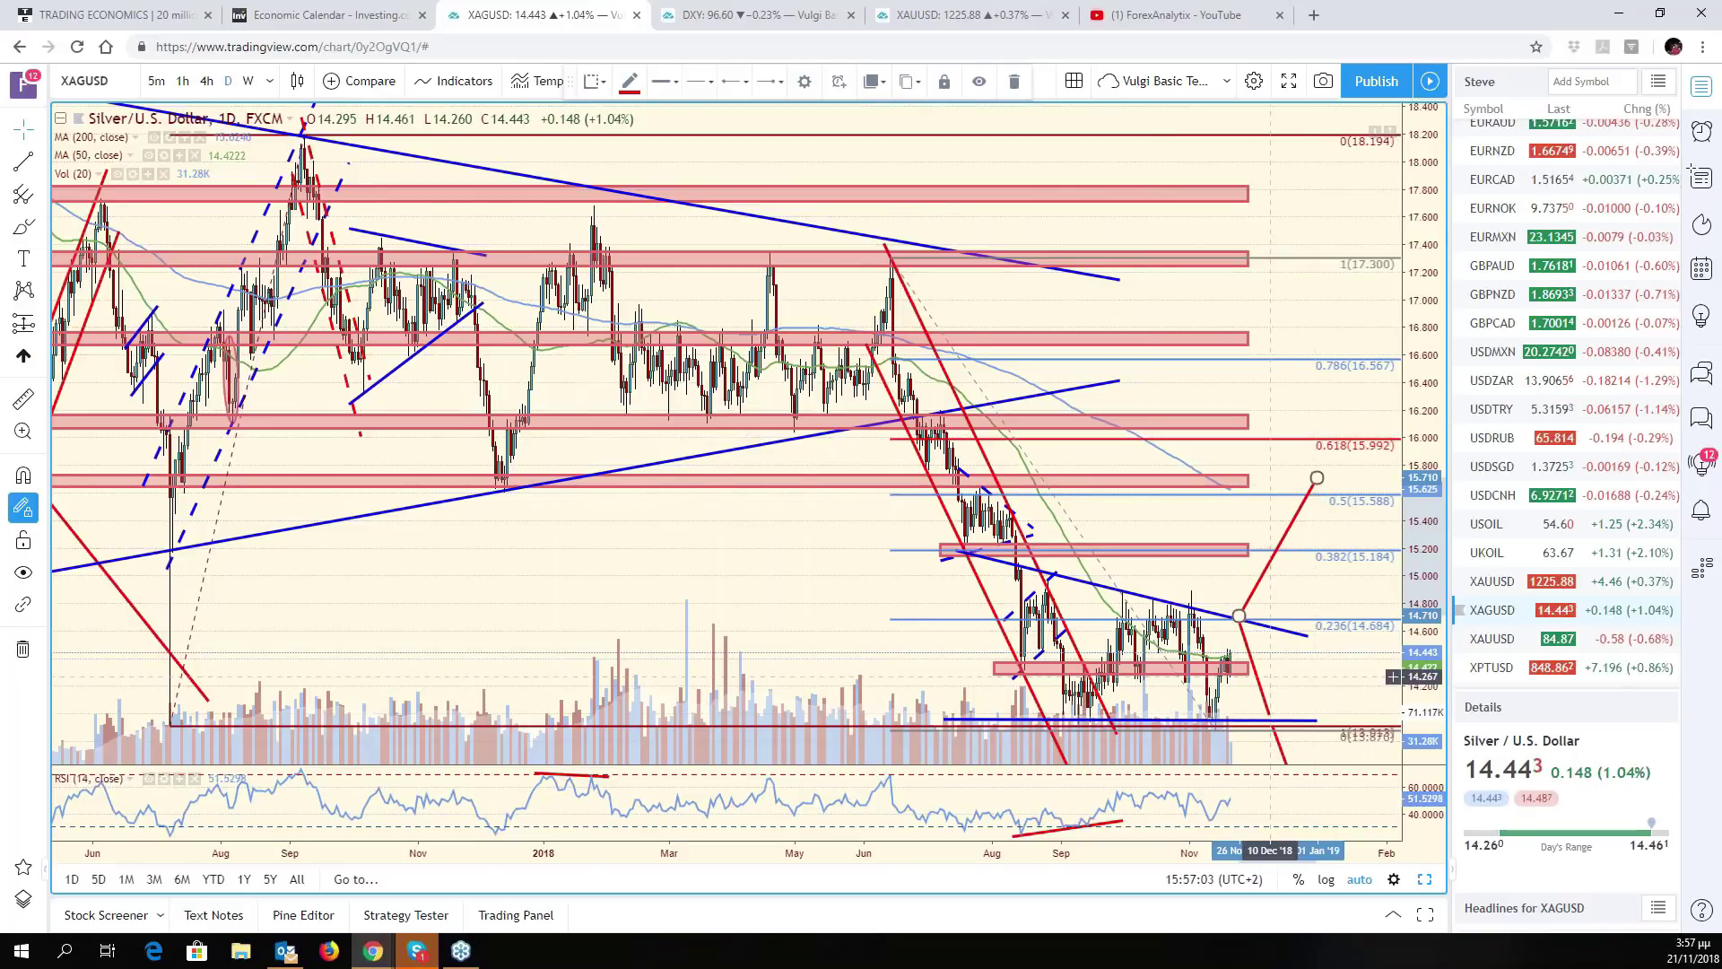
click(1269, 676)
scroll(1256, 663, up, 3)
drag(1244, 650, 1386, 640)
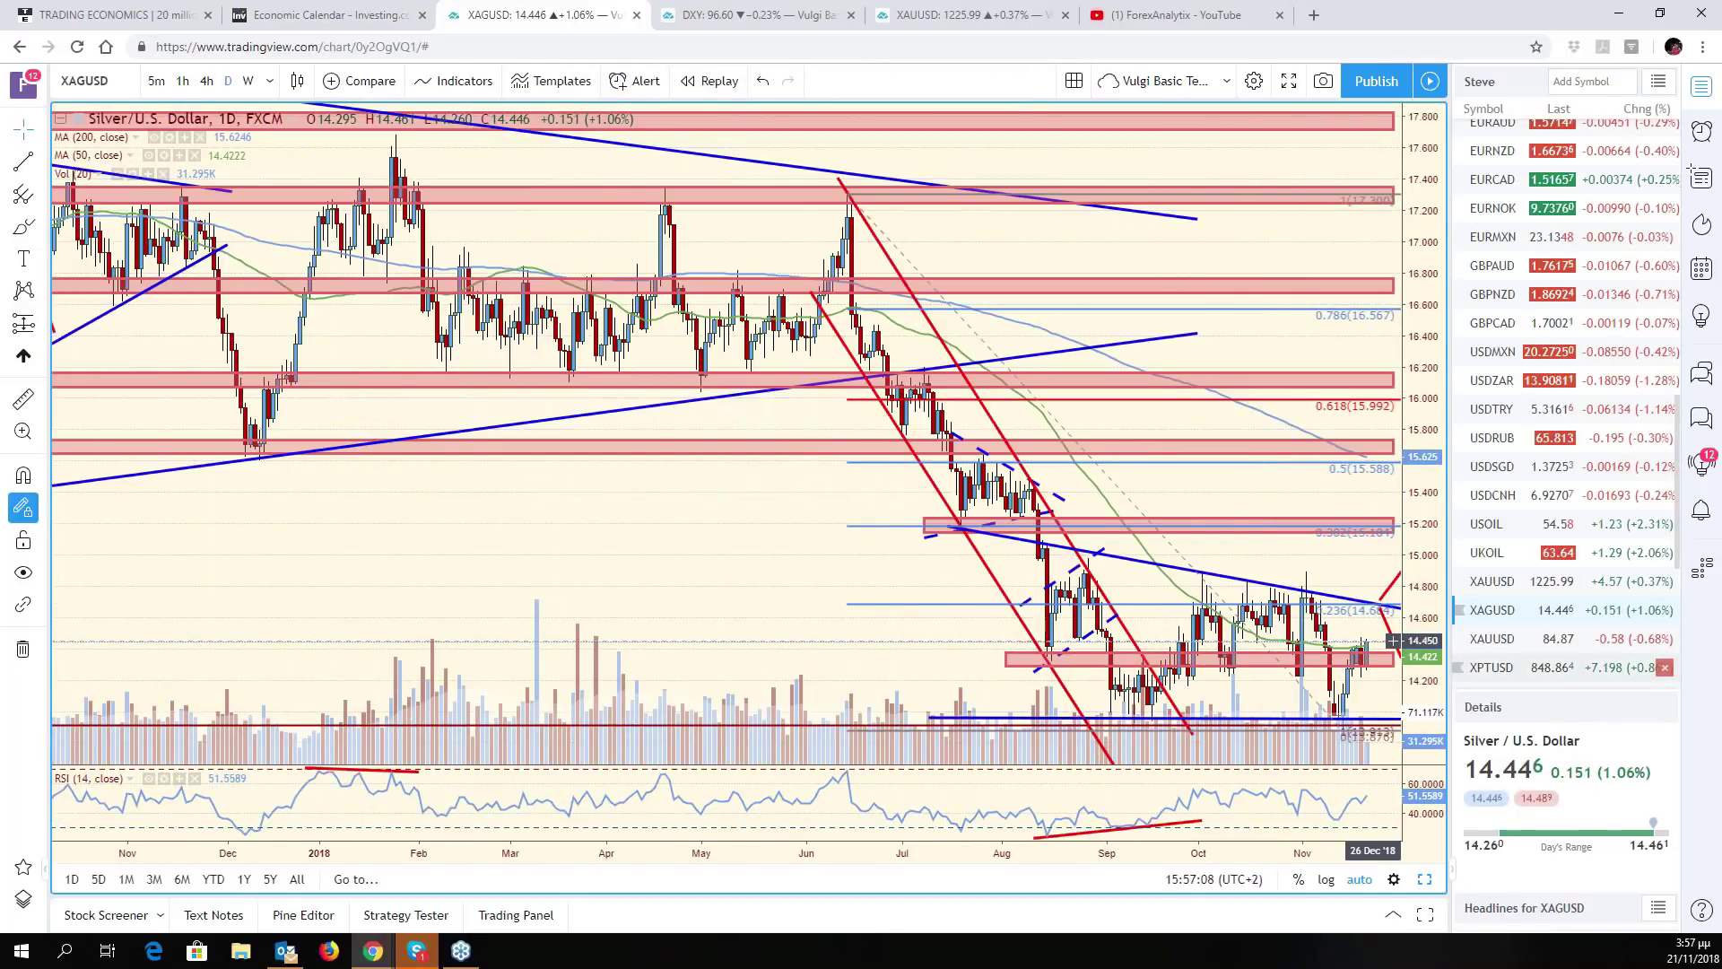
click(1426, 877)
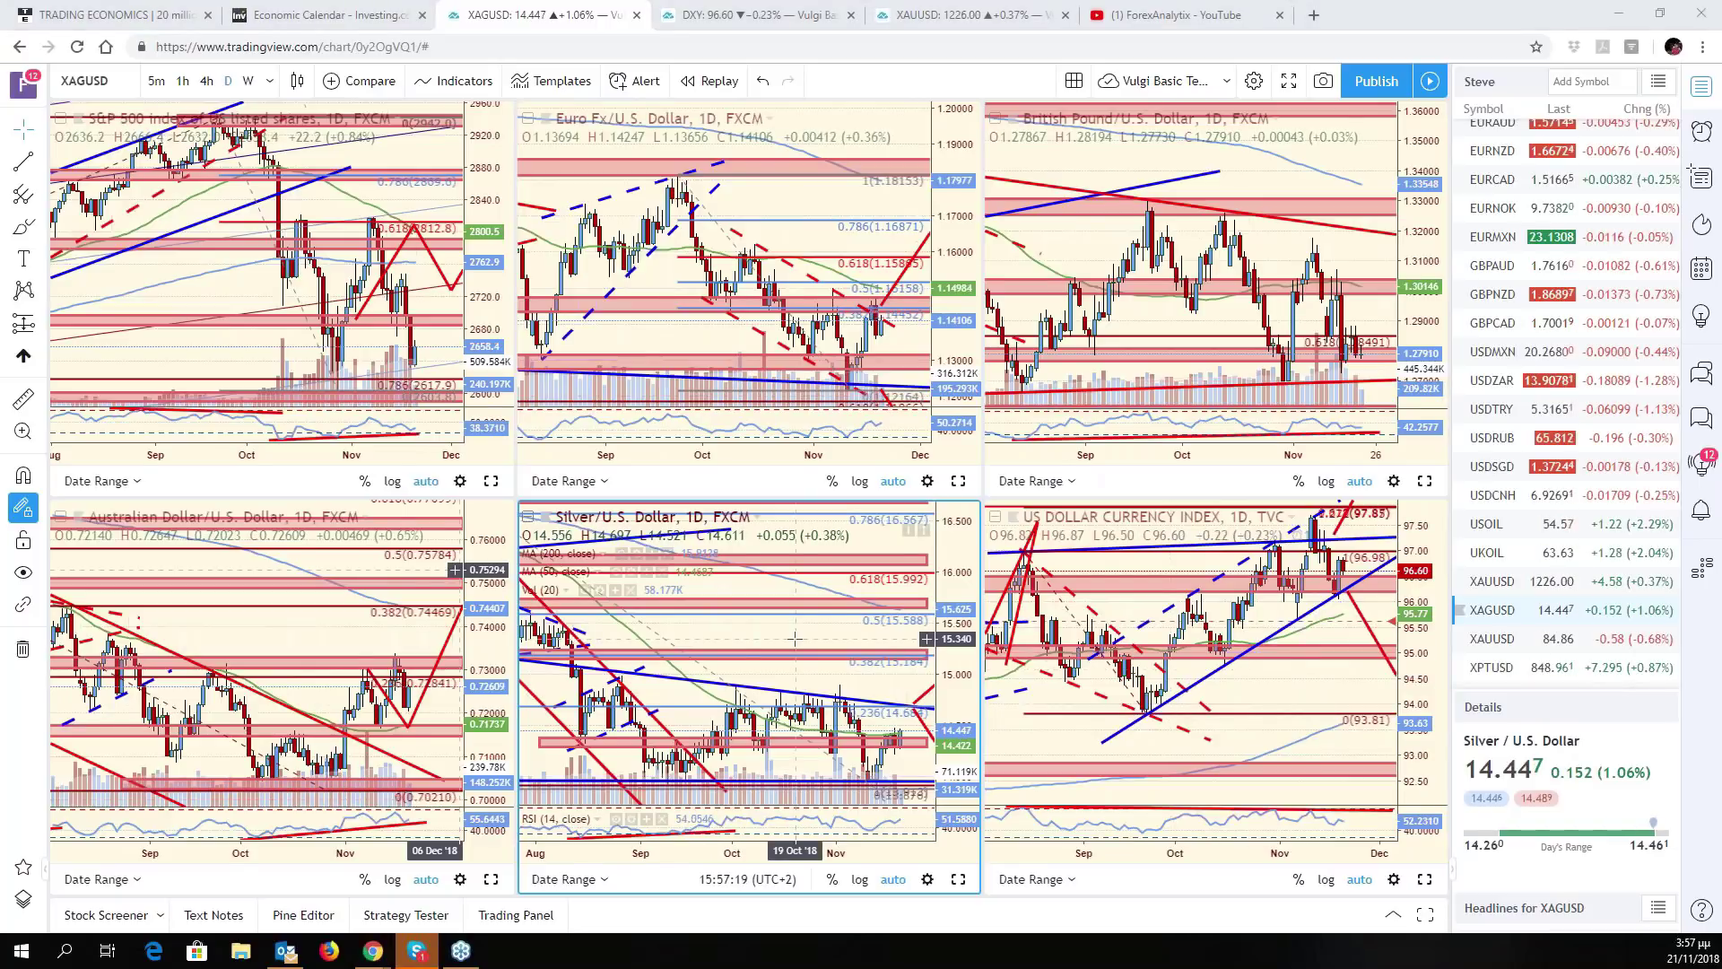
- Load USDCAD into the Silver chart's slot and maximize it to full size
click(102, 77)
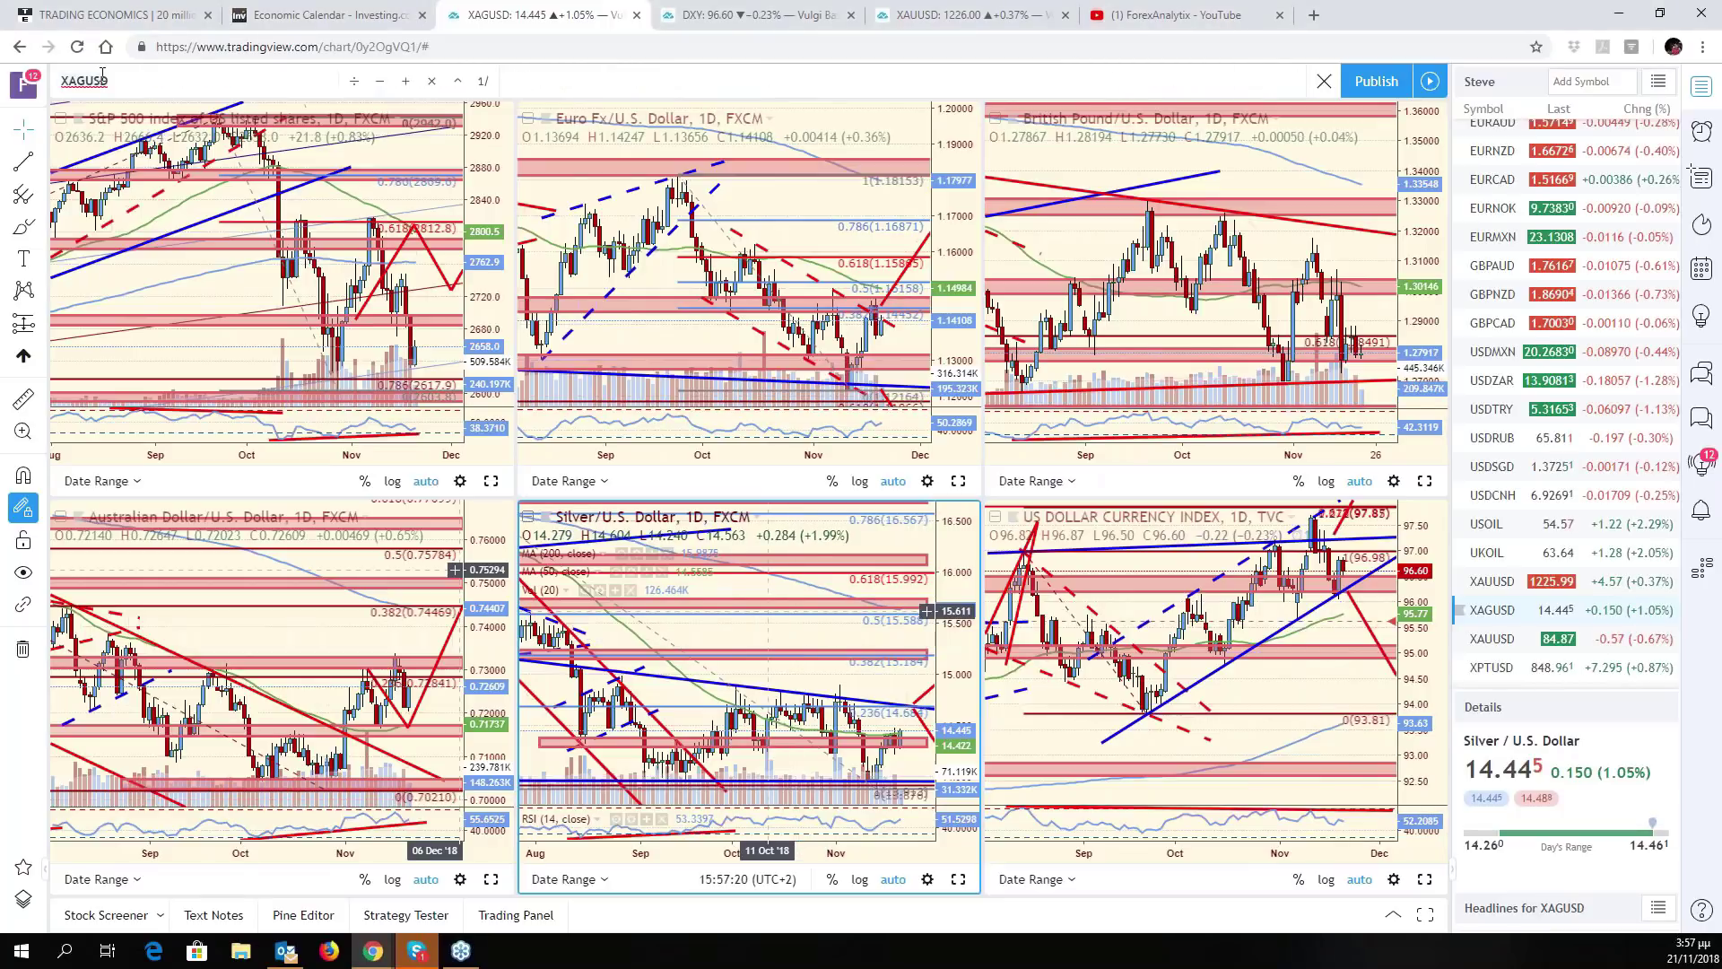
text(USDCAD)
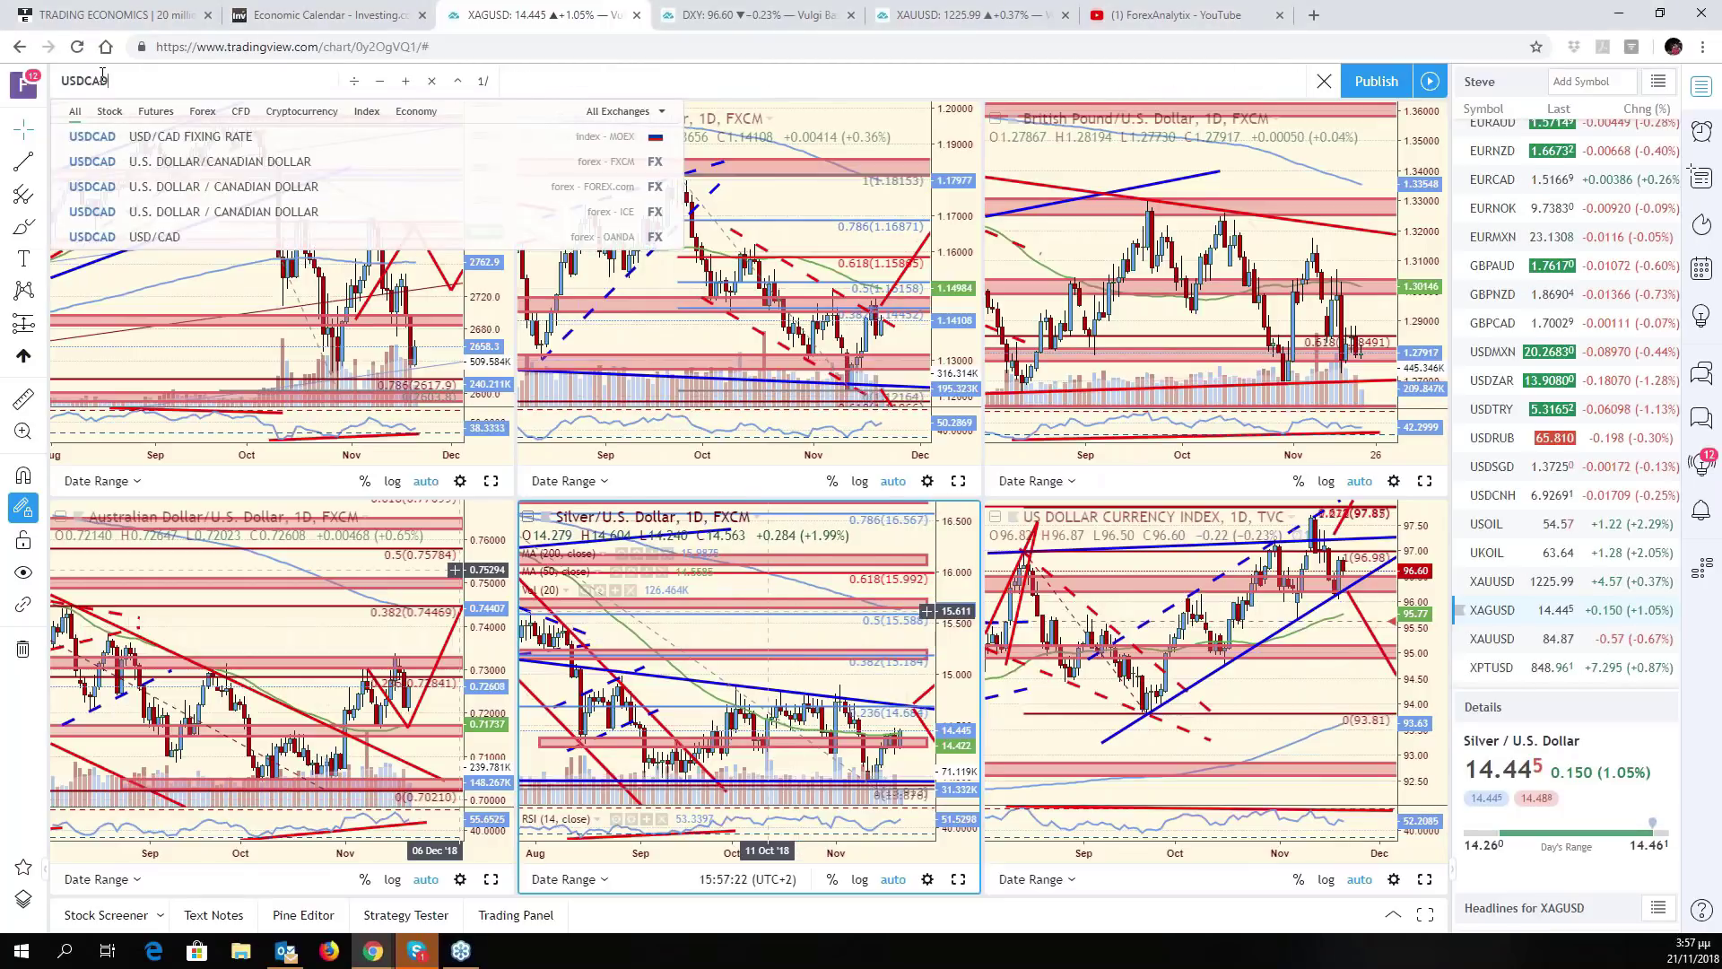
key(Return)
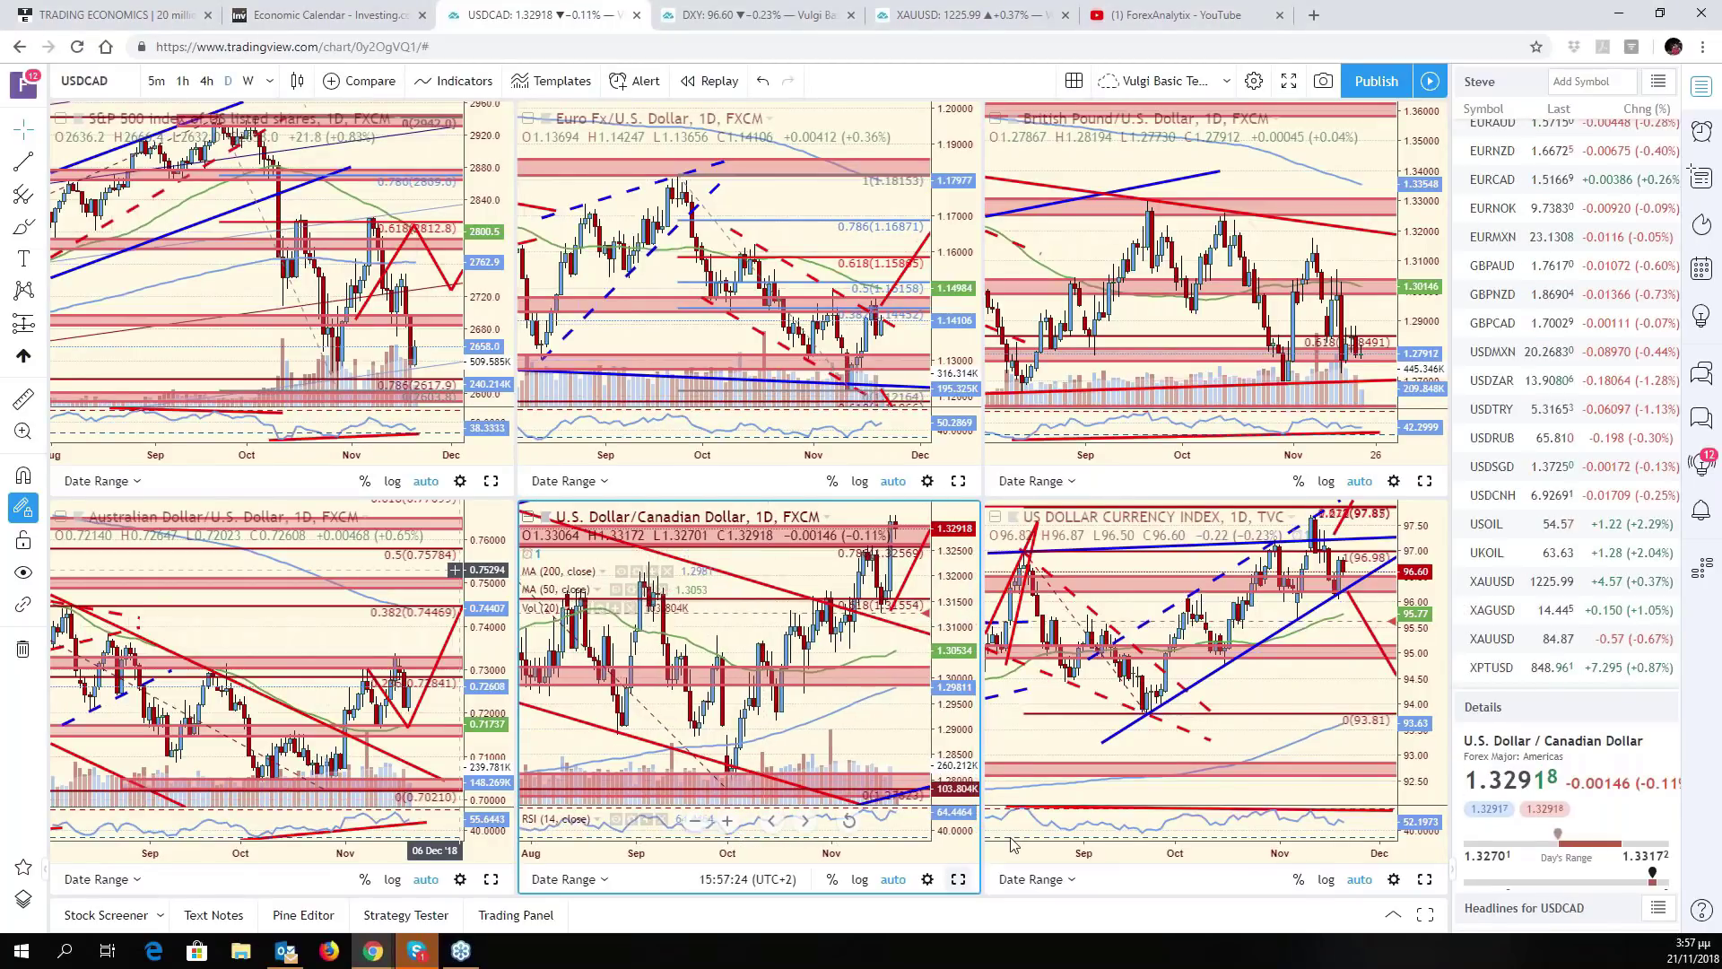
click(958, 879)
drag(1226, 538, 1237, 537)
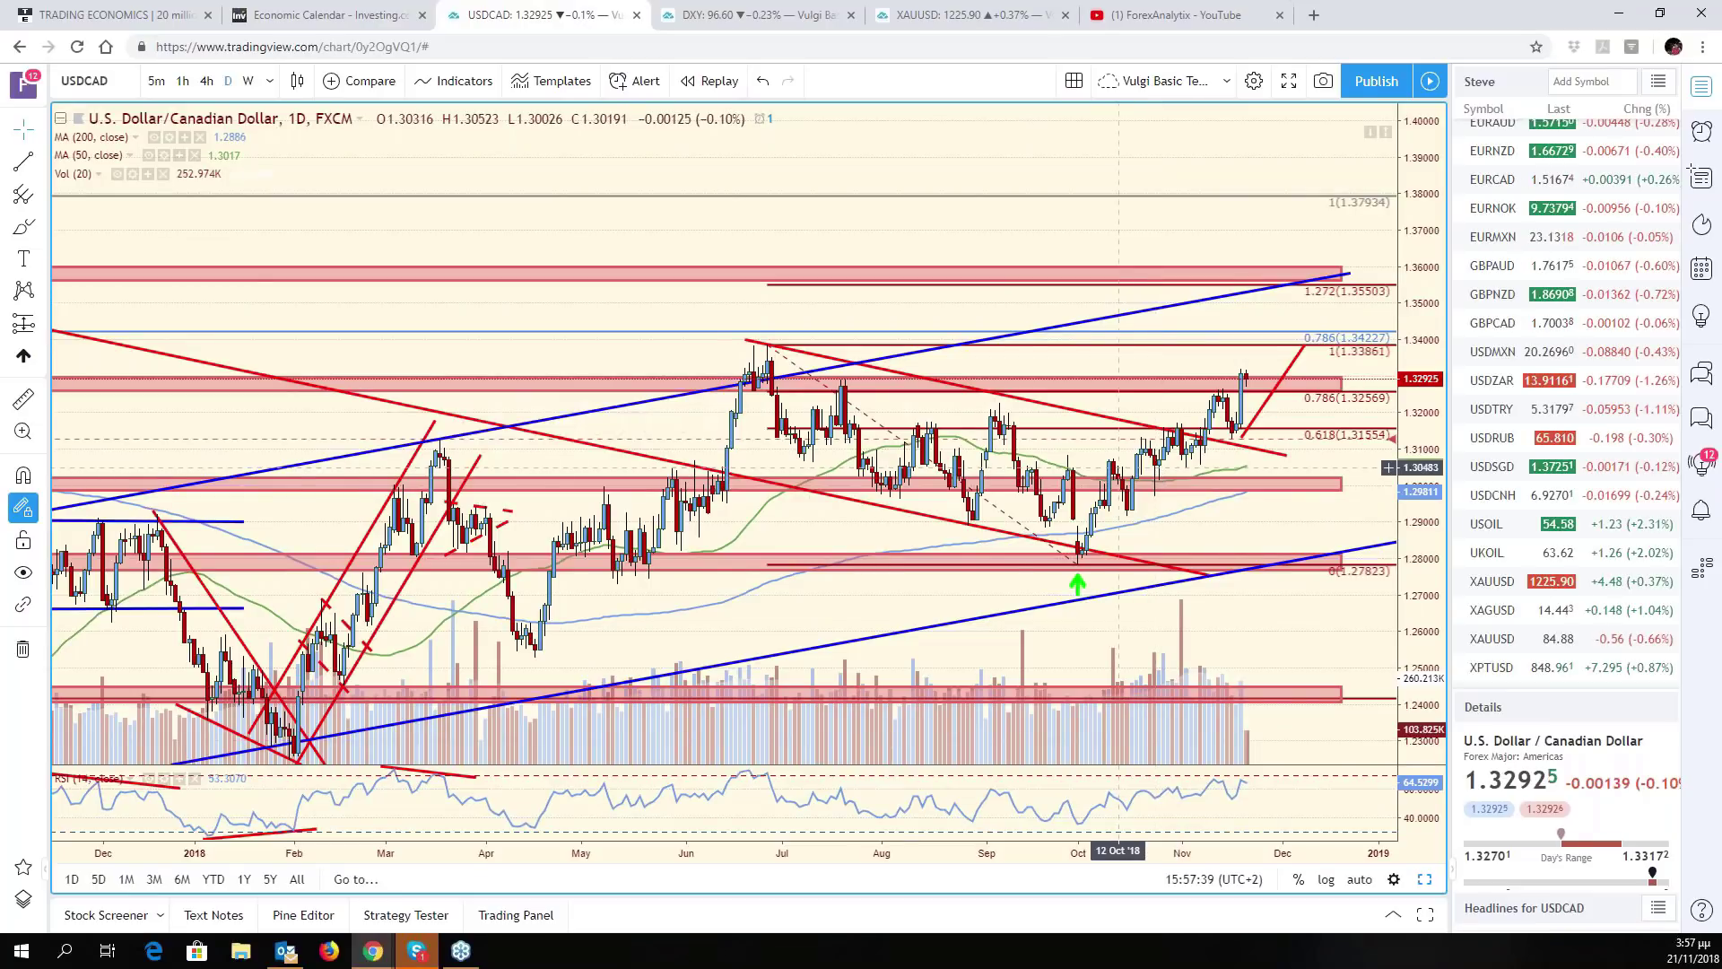
- Highlight the June–October swings and the falling channel in yellow
click(1307, 384)
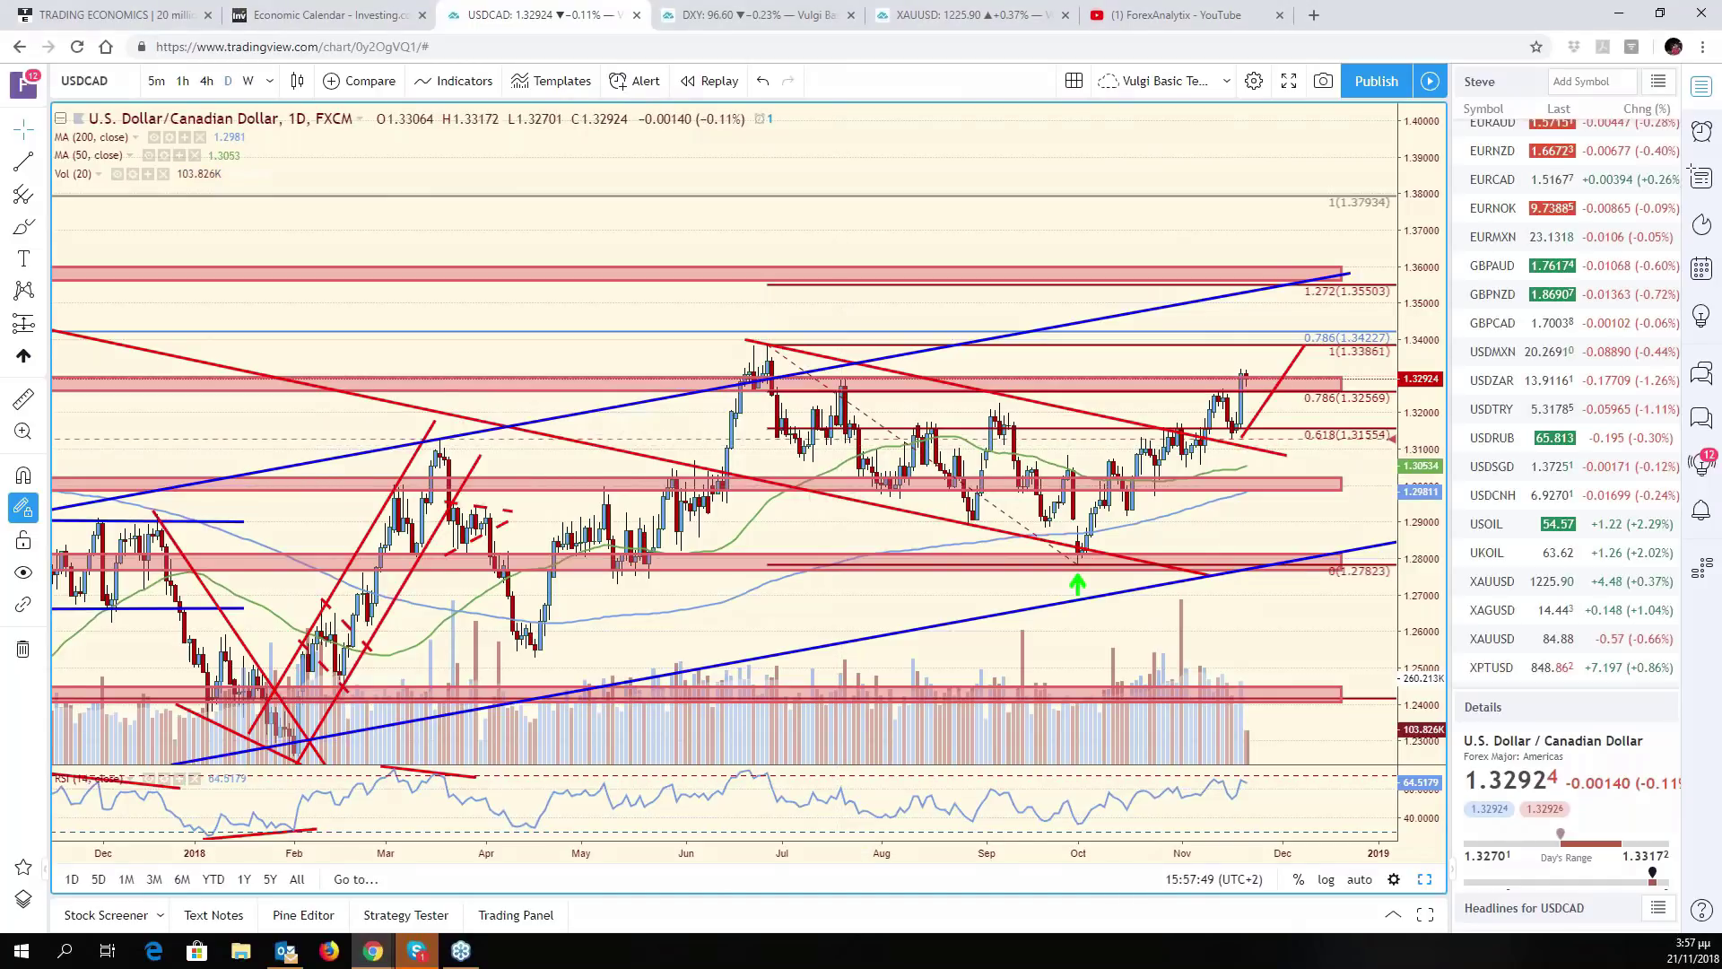
mouse_move(769, 355)
mouse_down()
mouse_move(835, 503)
mouse_move(969, 485)
mouse_move(1090, 529)
mouse_move(1148, 450)
mouse_move(1186, 570)
mouse_up()
drag(287, 364, 1230, 588)
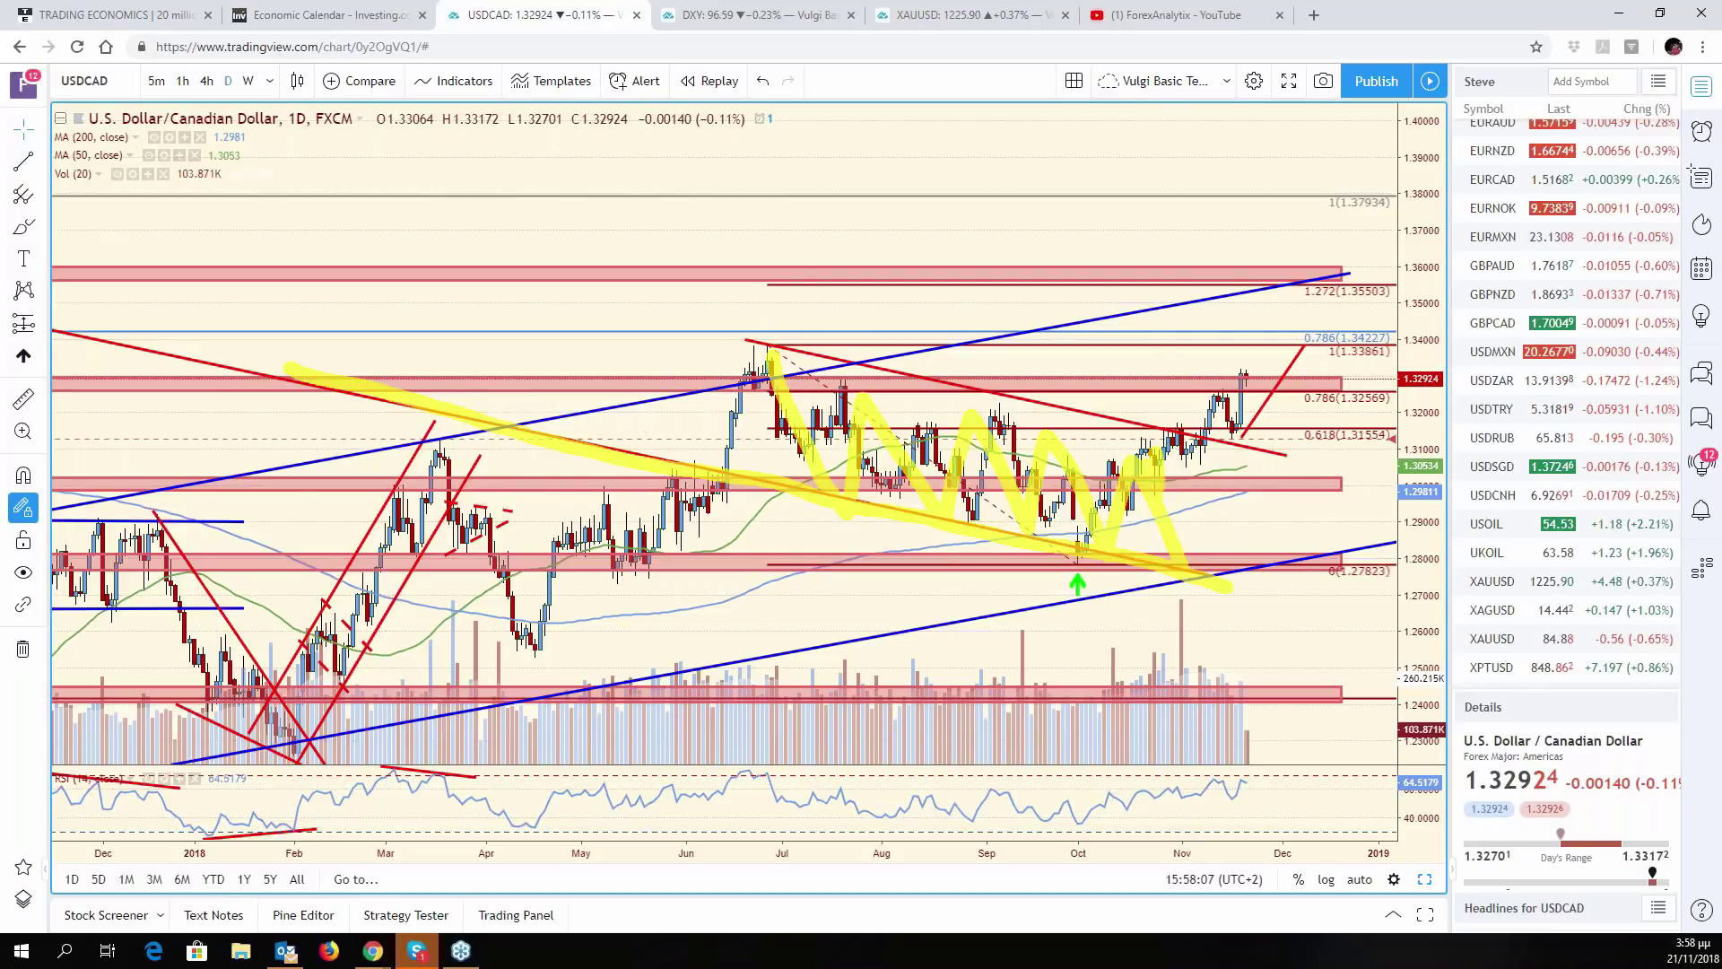
- Erase the yellow highlighter strokes from the USD/CAD chart and zoom to review it
key(e)
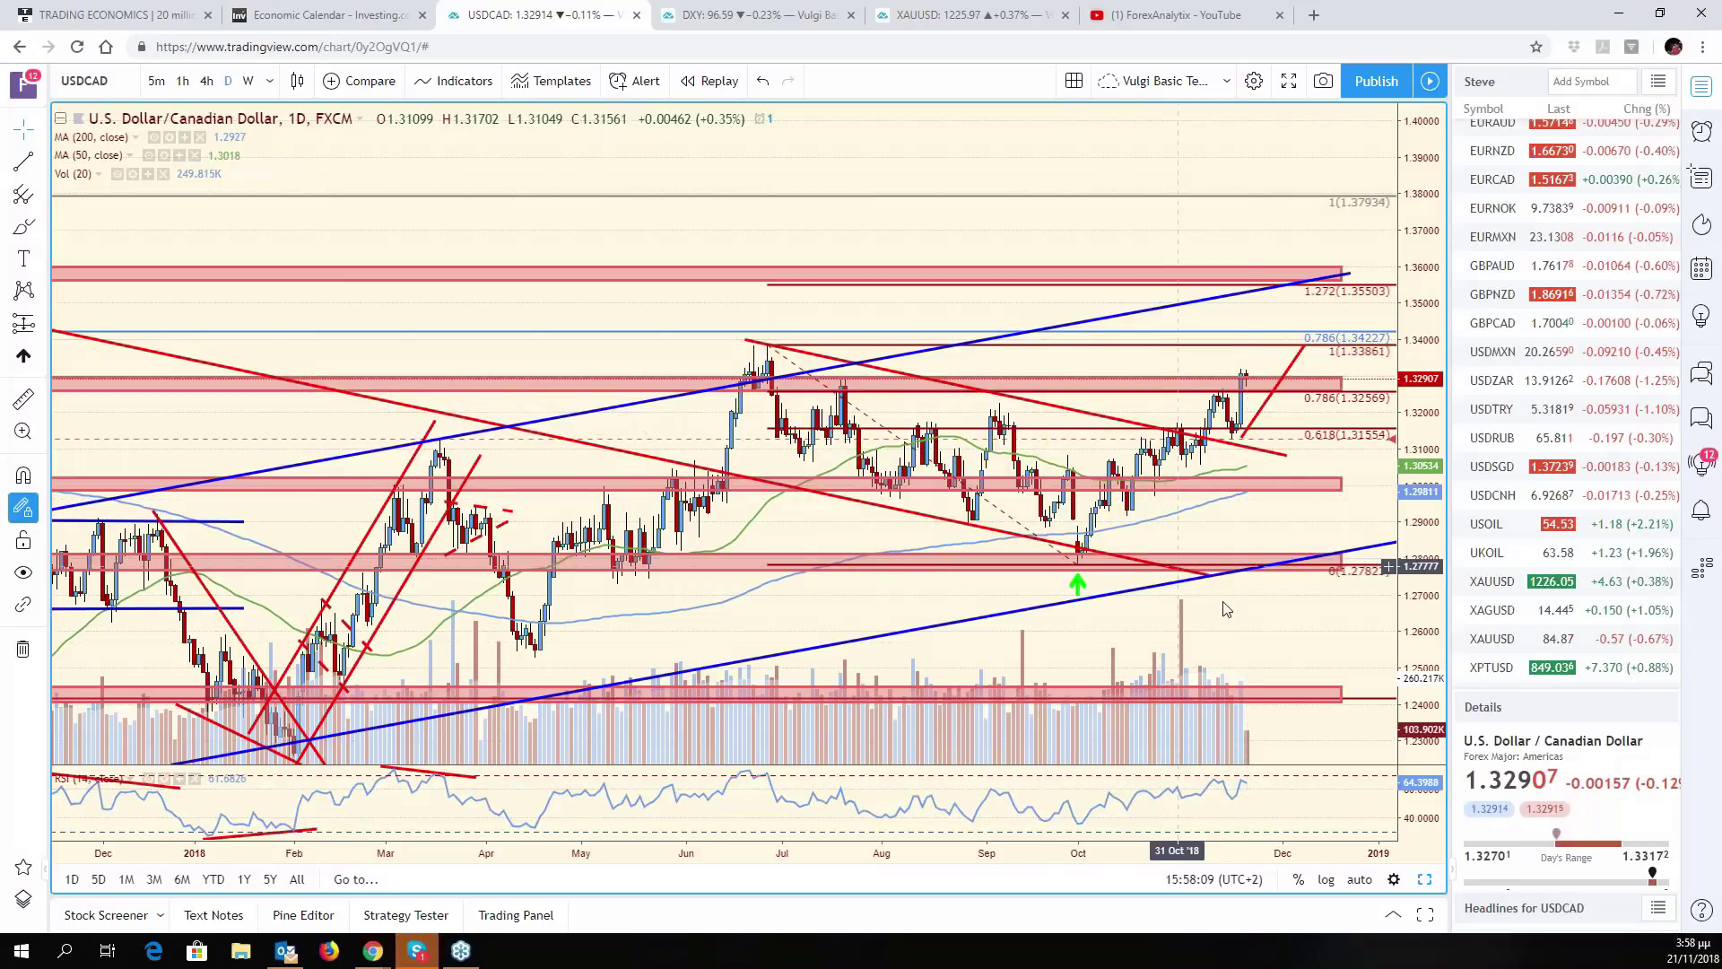
scroll(1226, 609, up, 3)
scroll(1112, 558, up, 1)
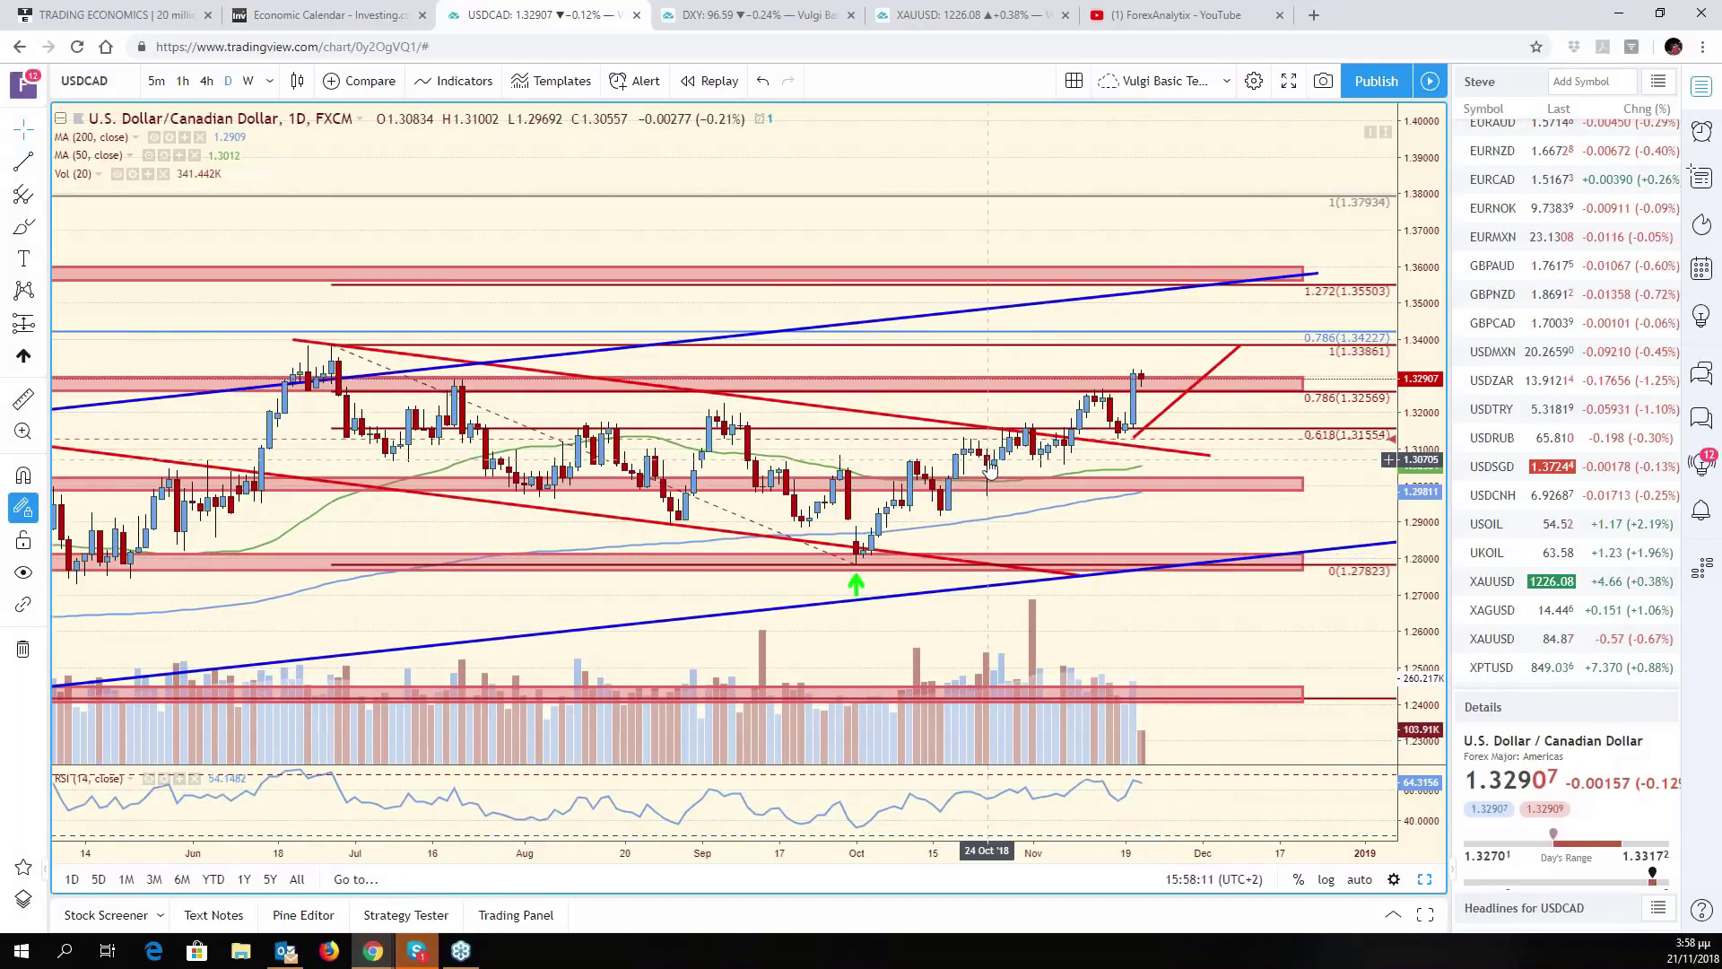
scroll(1003, 495, down, 2)
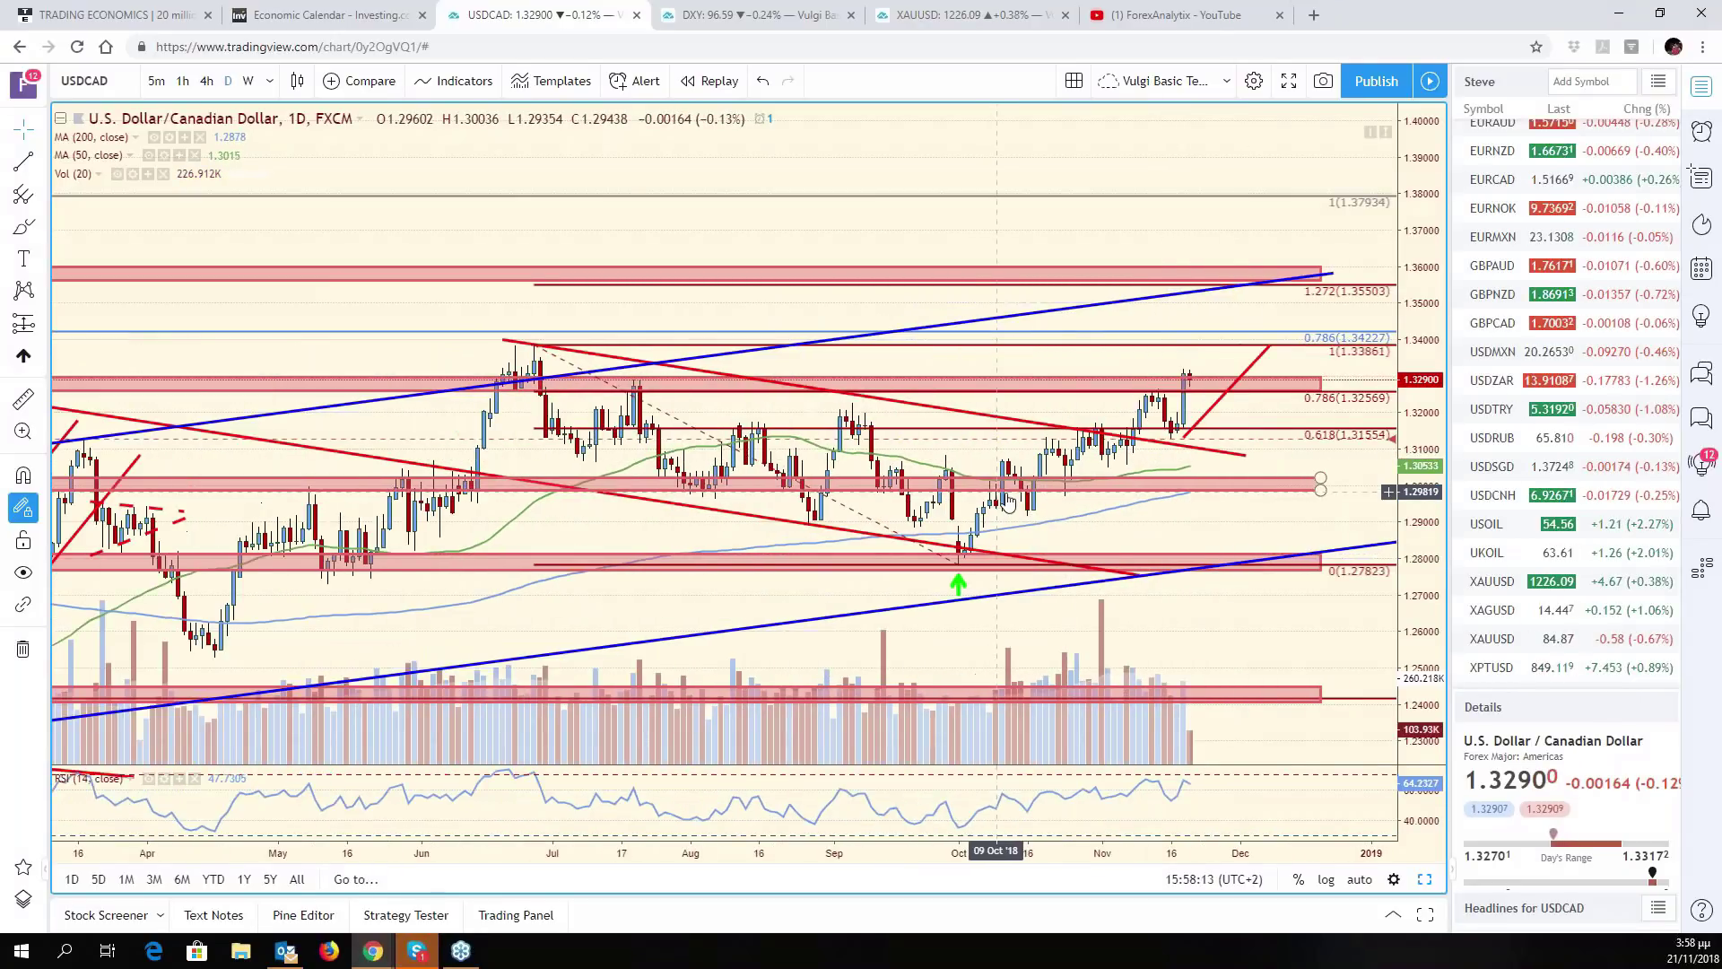
scroll(1009, 503, down, 2)
scroll(1135, 504, down, 1)
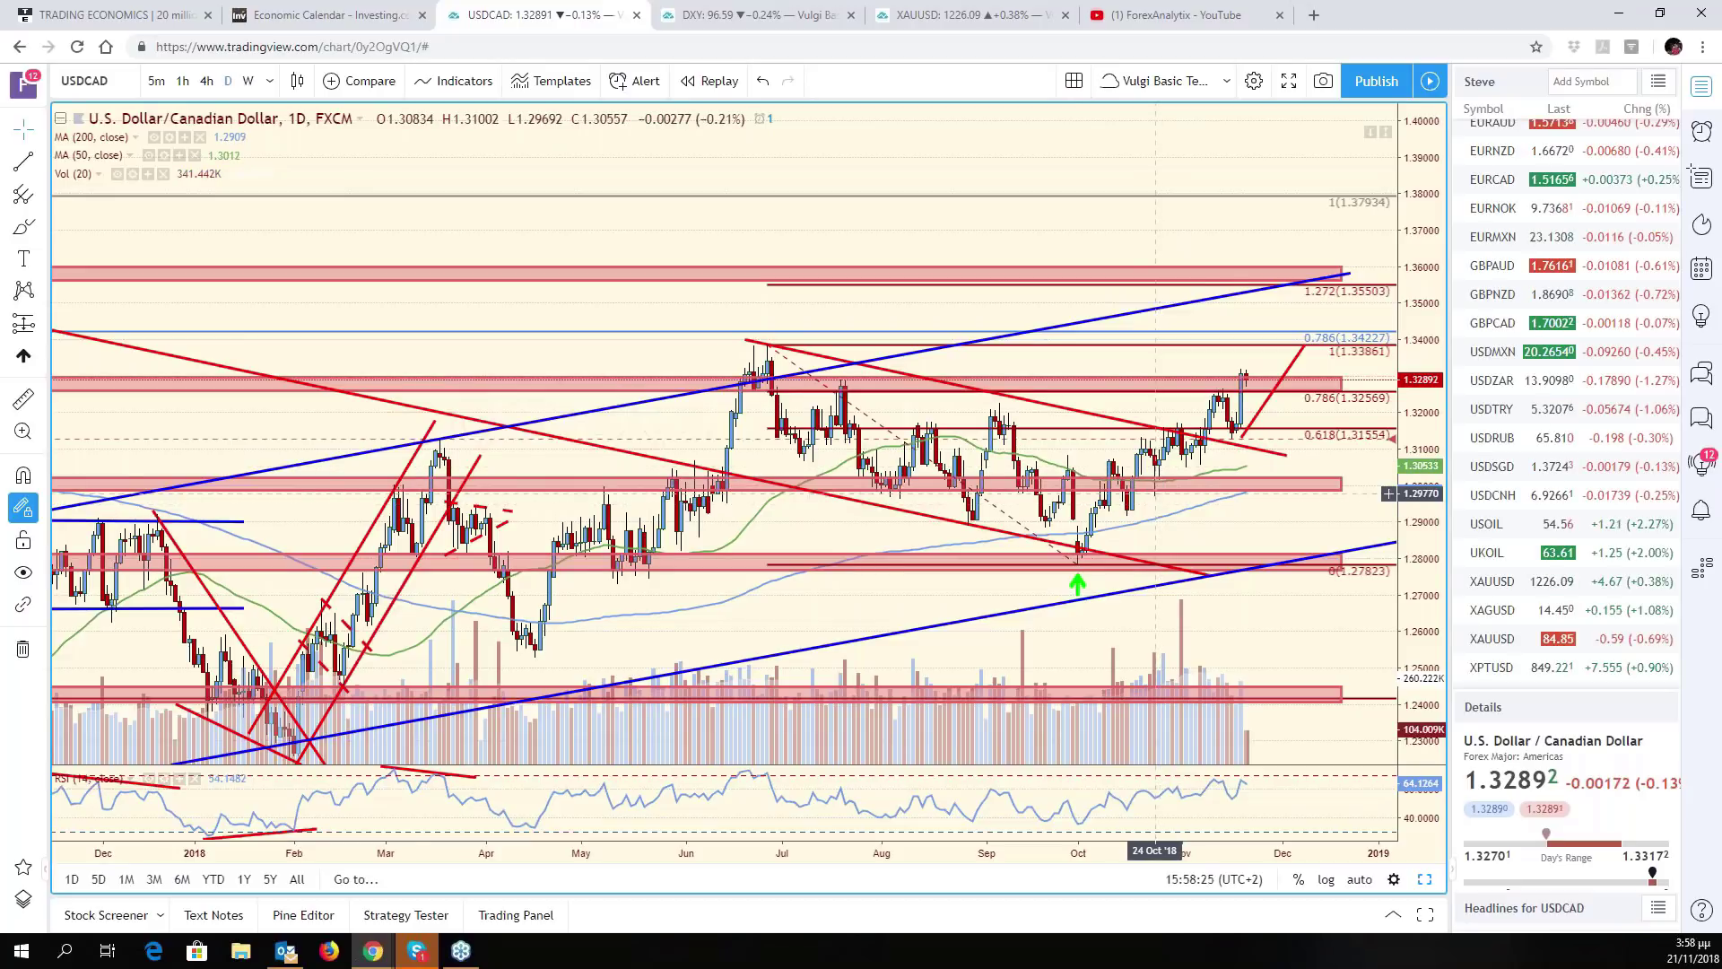
scroll(1164, 506, up, 2)
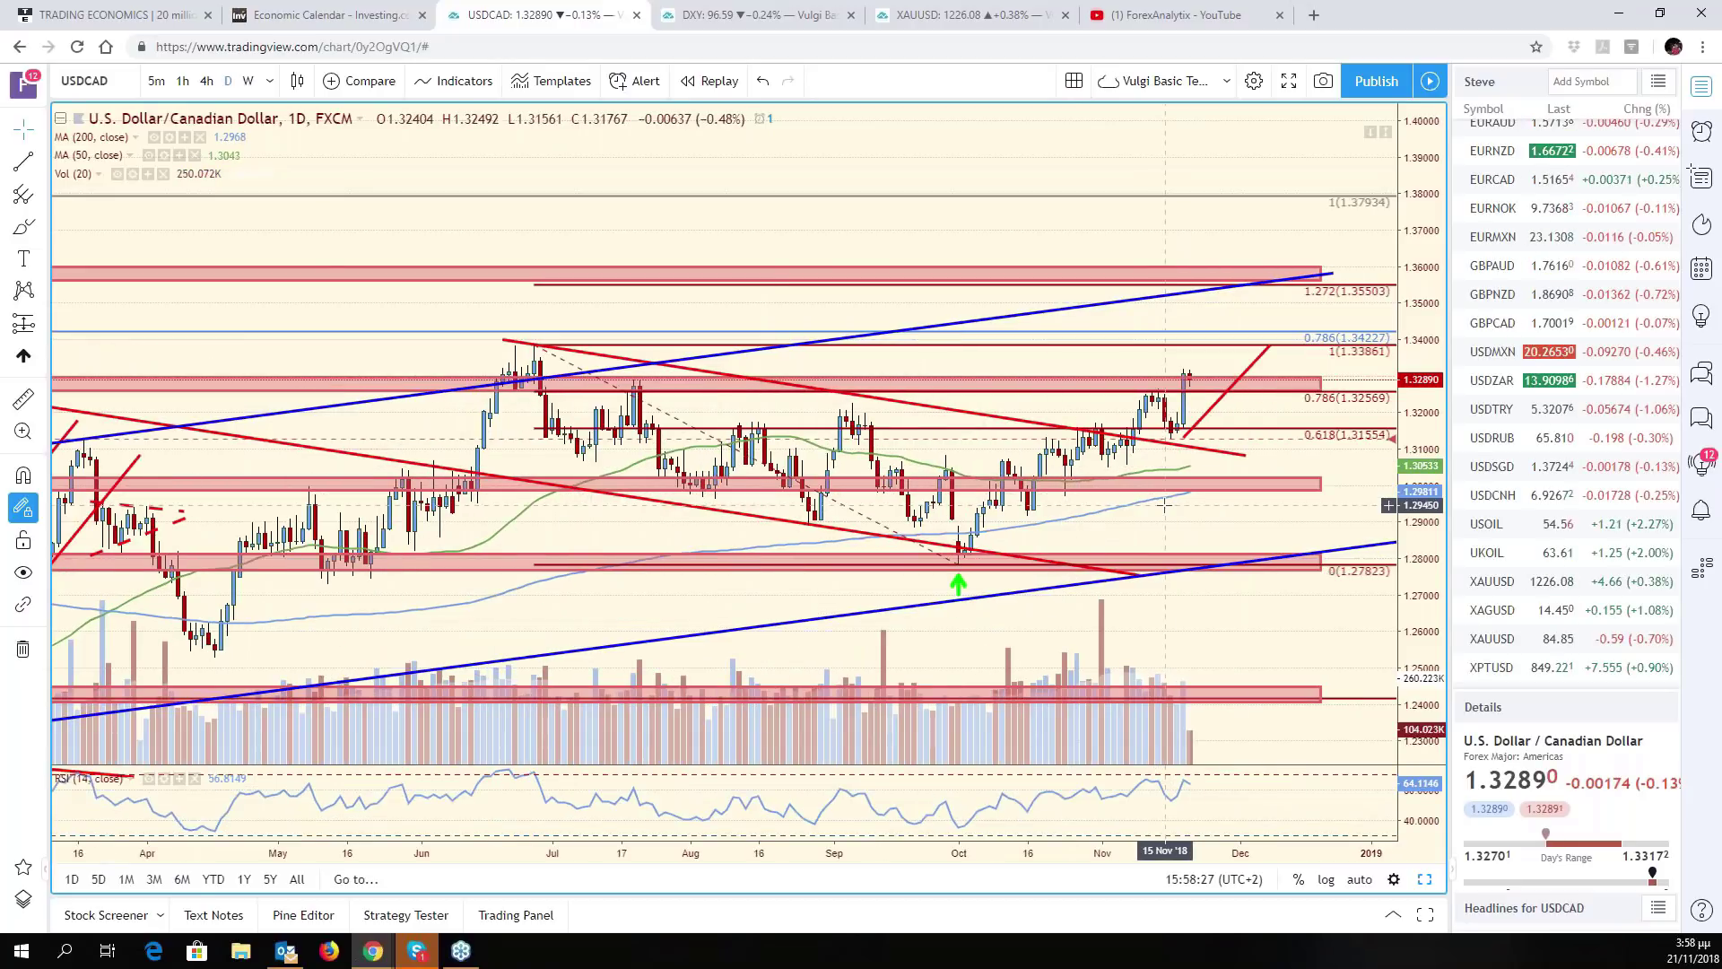
scroll(1036, 481, up, 1)
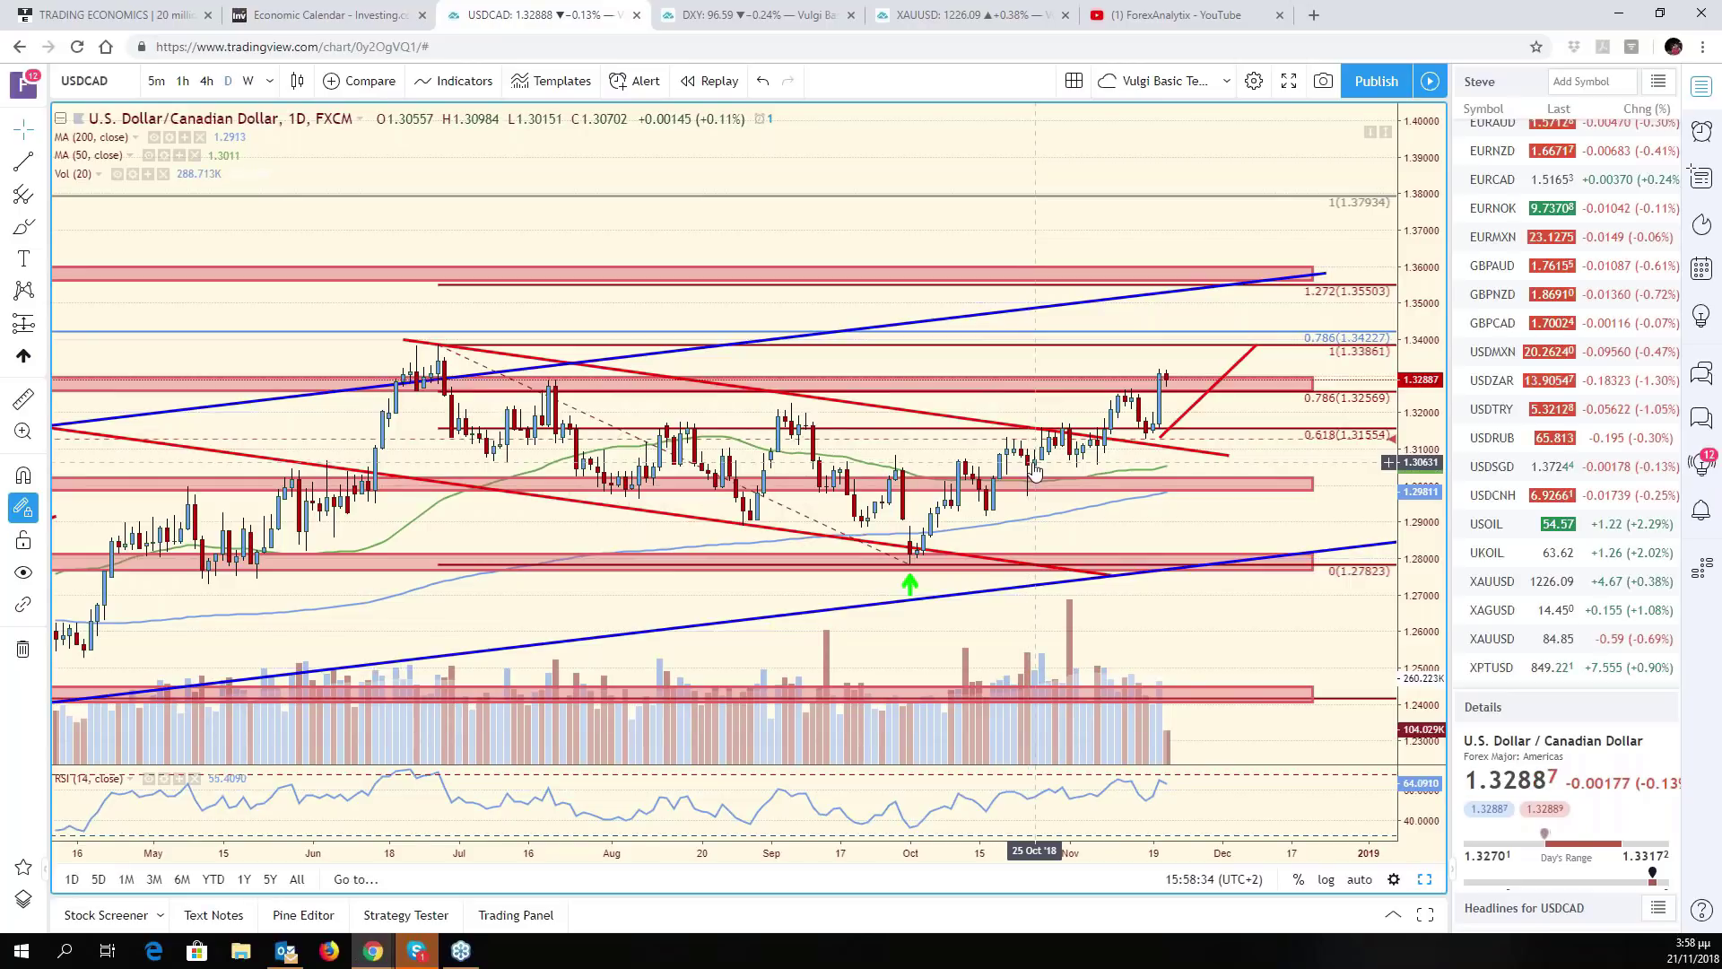
scroll(1036, 468, down, 2)
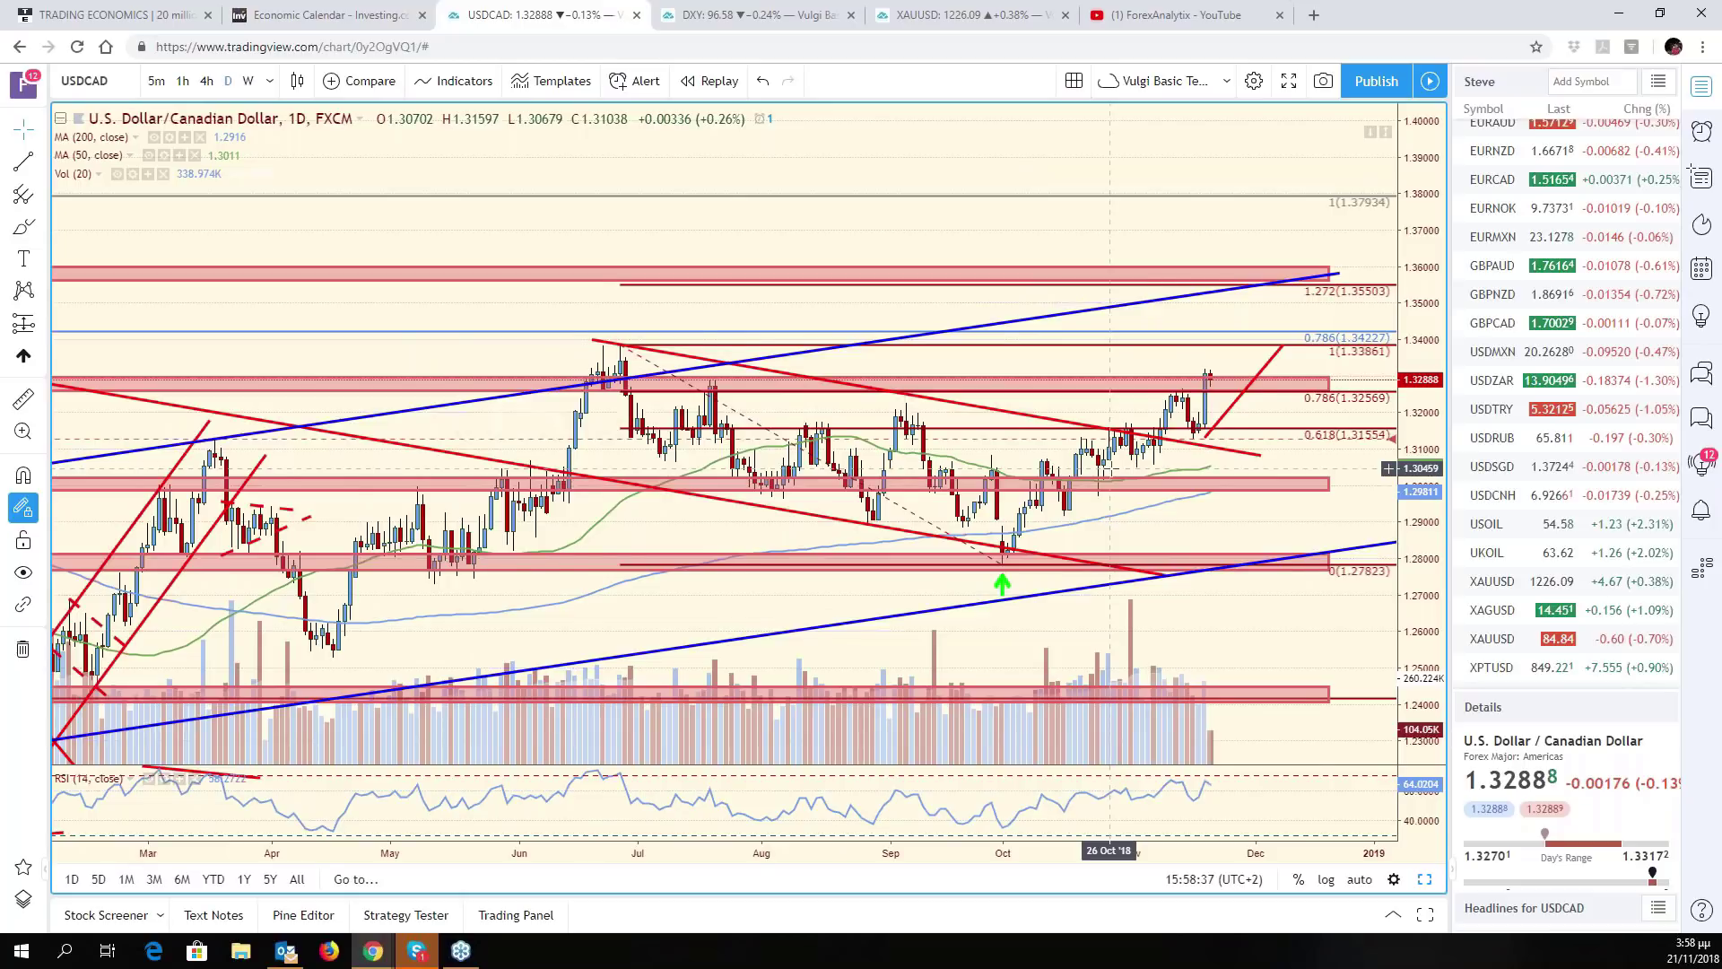
scroll(1200, 462, down, 2)
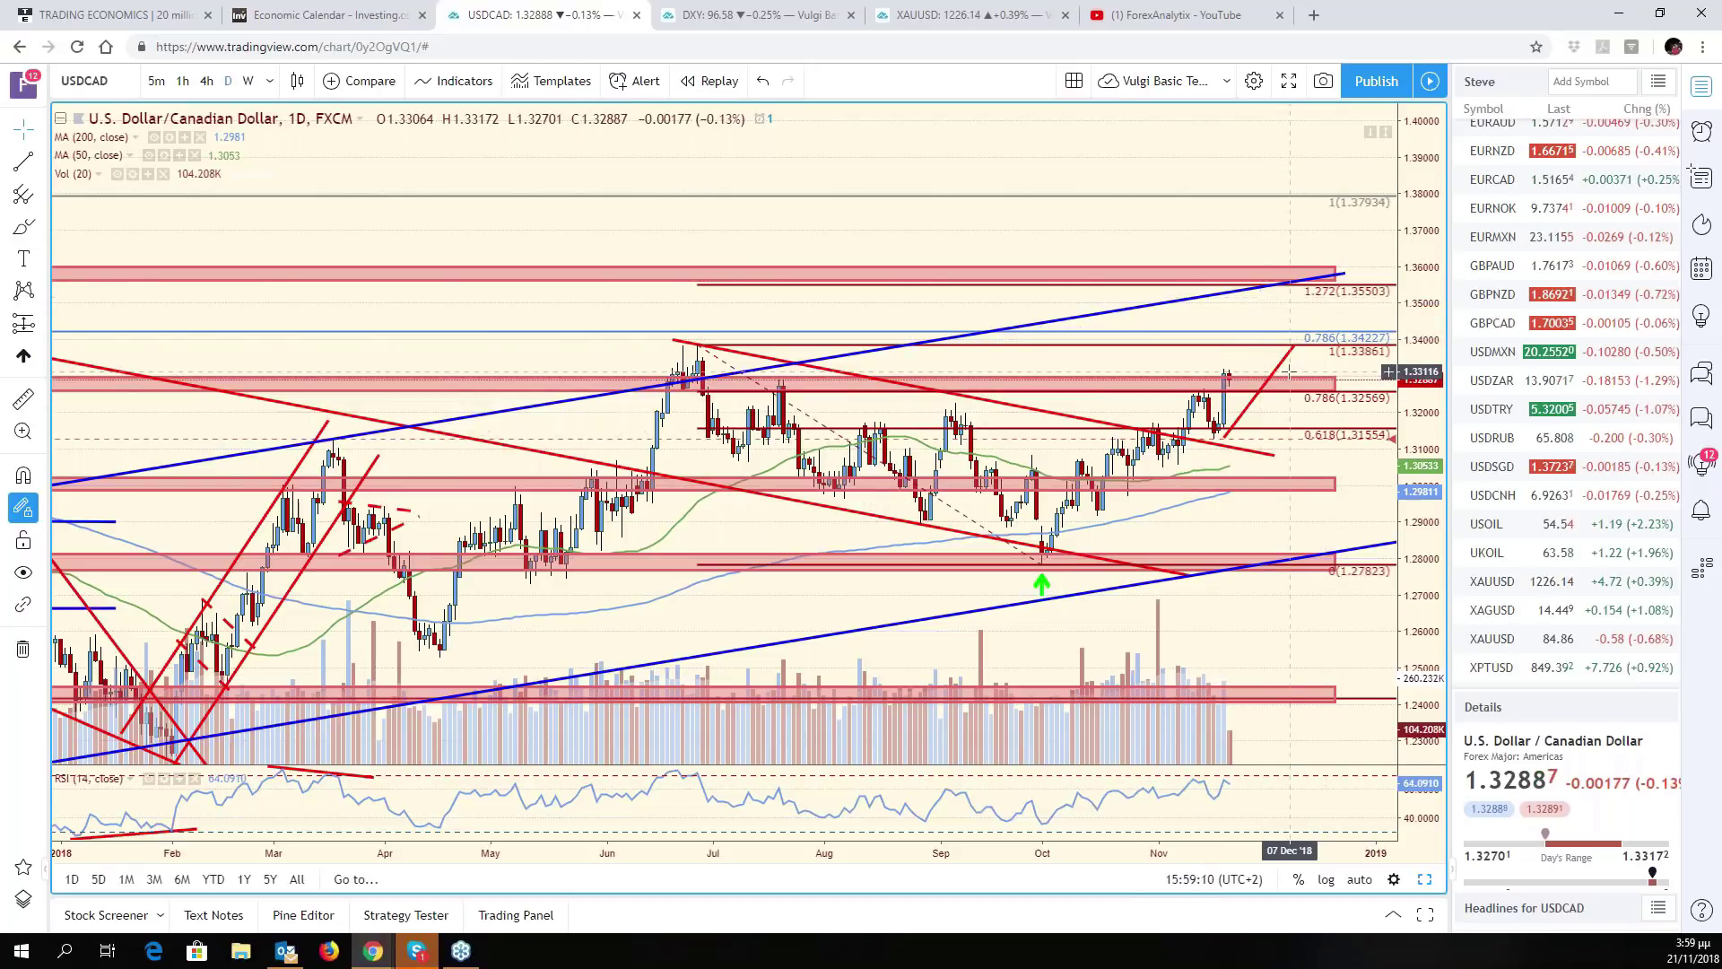
- Extend the red projected path up to 1.36 and widen the view's time and price range
drag(1294, 344, 1336, 272)
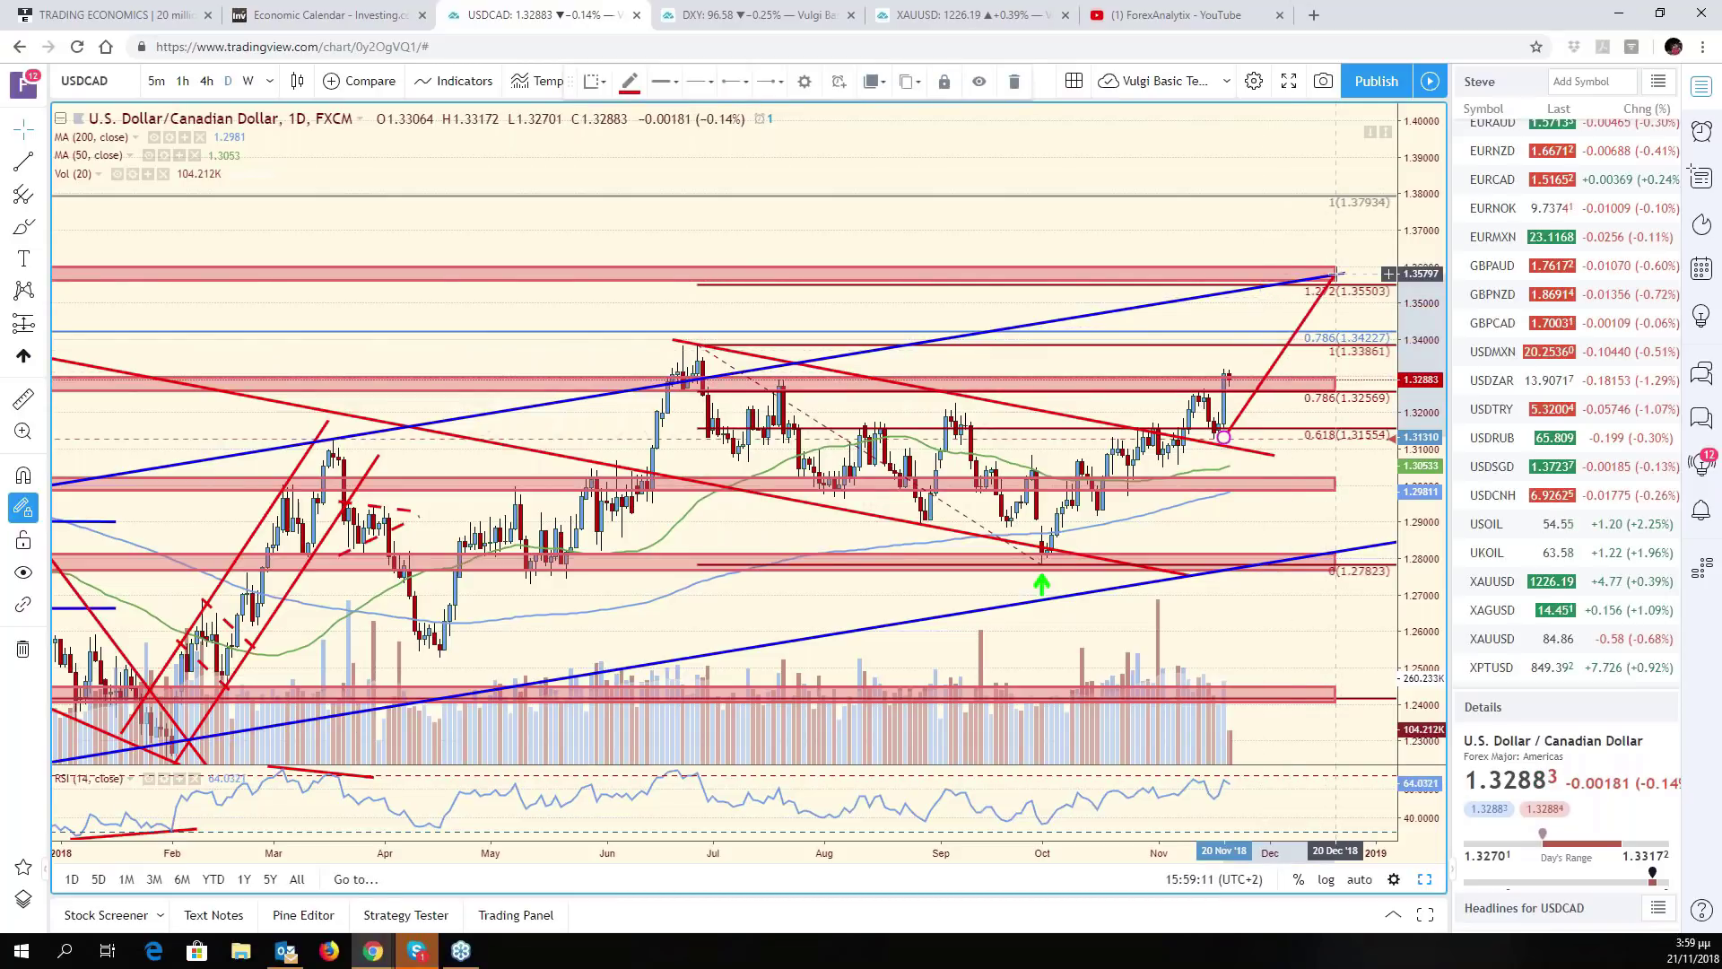
scroll(1314, 530, down, 2)
scroll(1314, 529, down, 2)
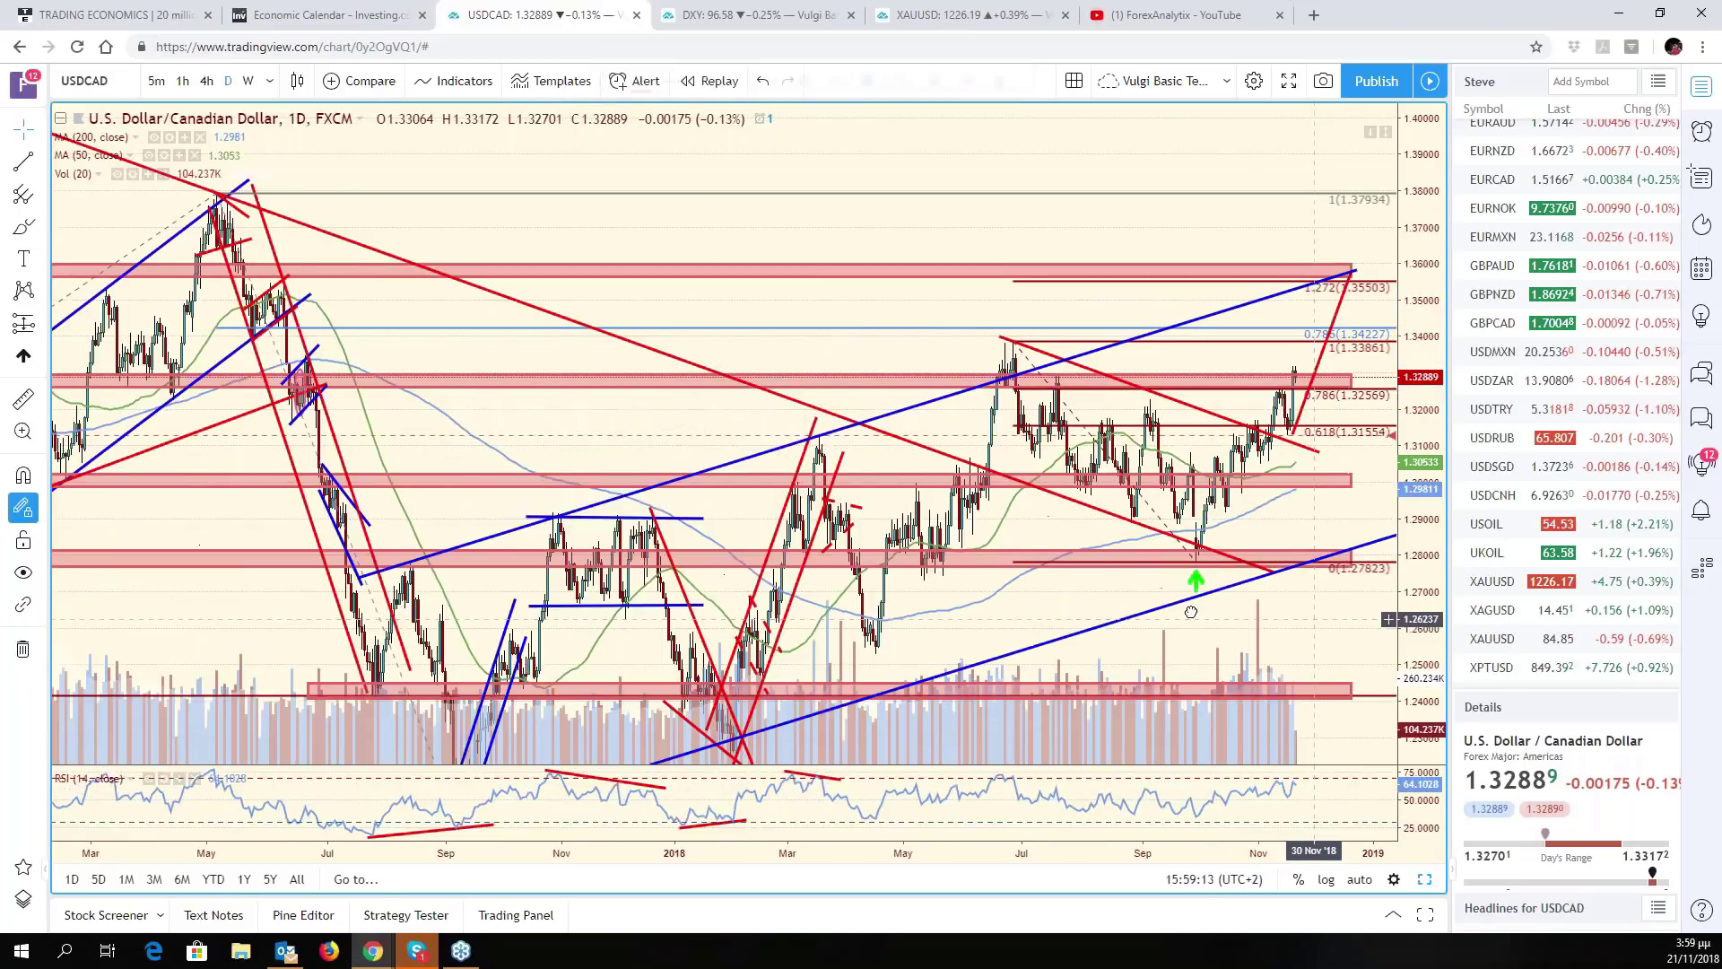
drag(1191, 612, 1121, 601)
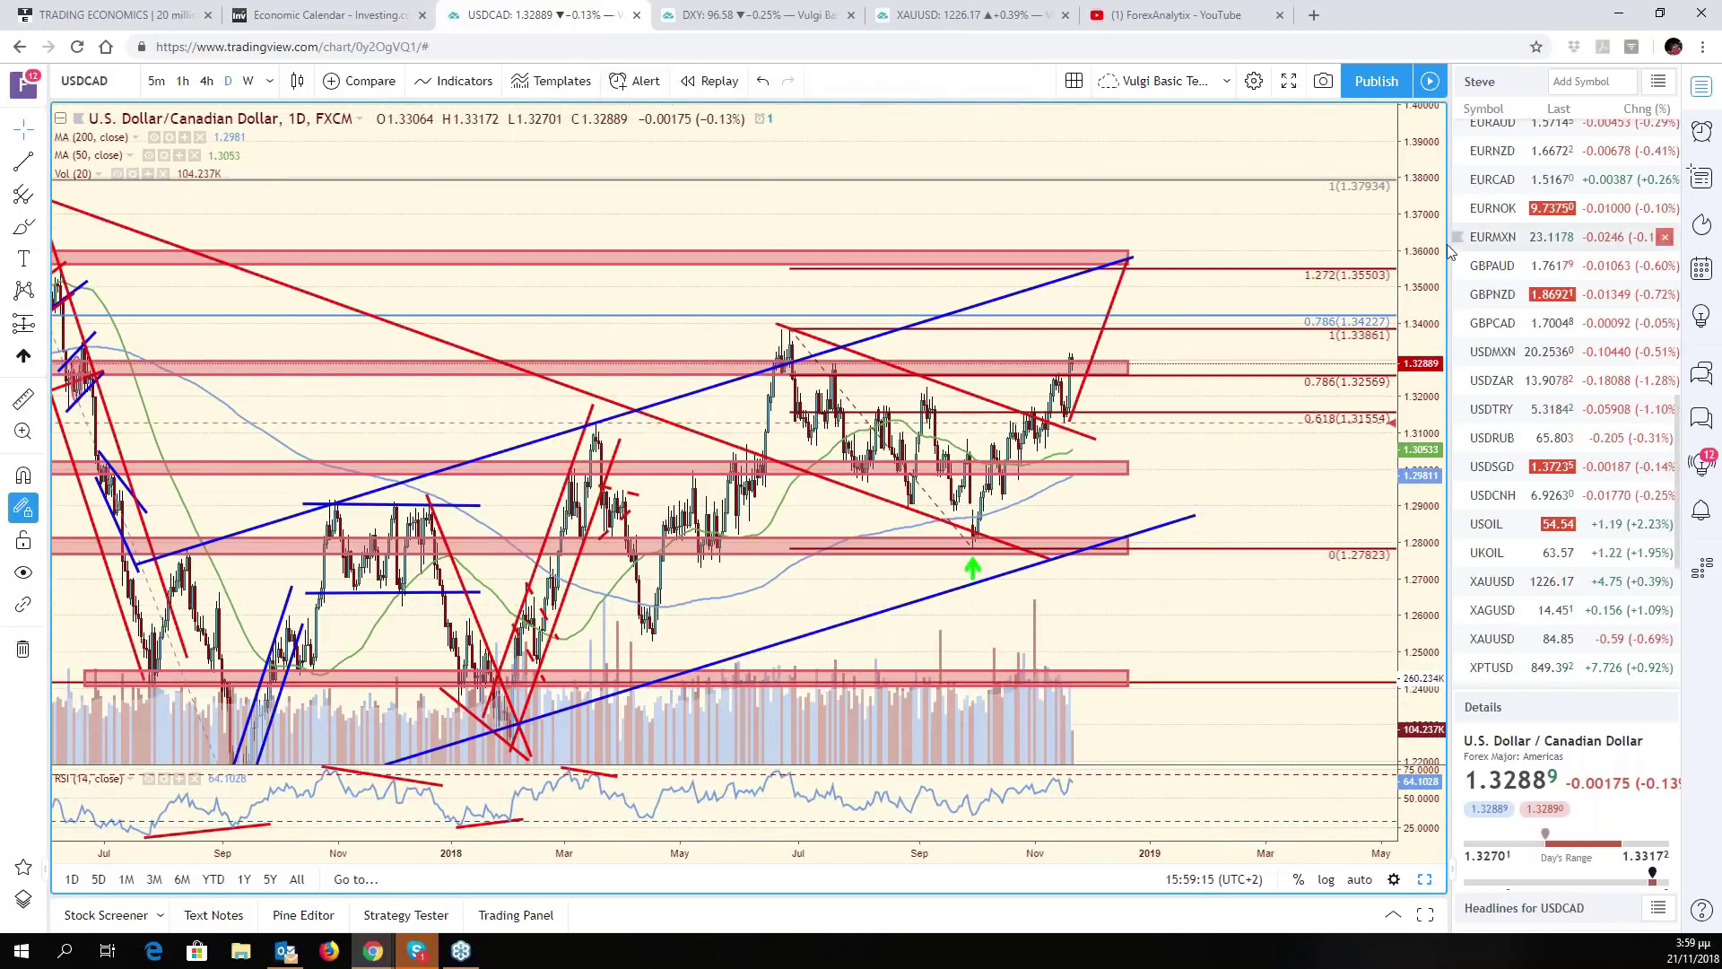
drag(1408, 394, 1402, 428)
scroll(1239, 485, down, 2)
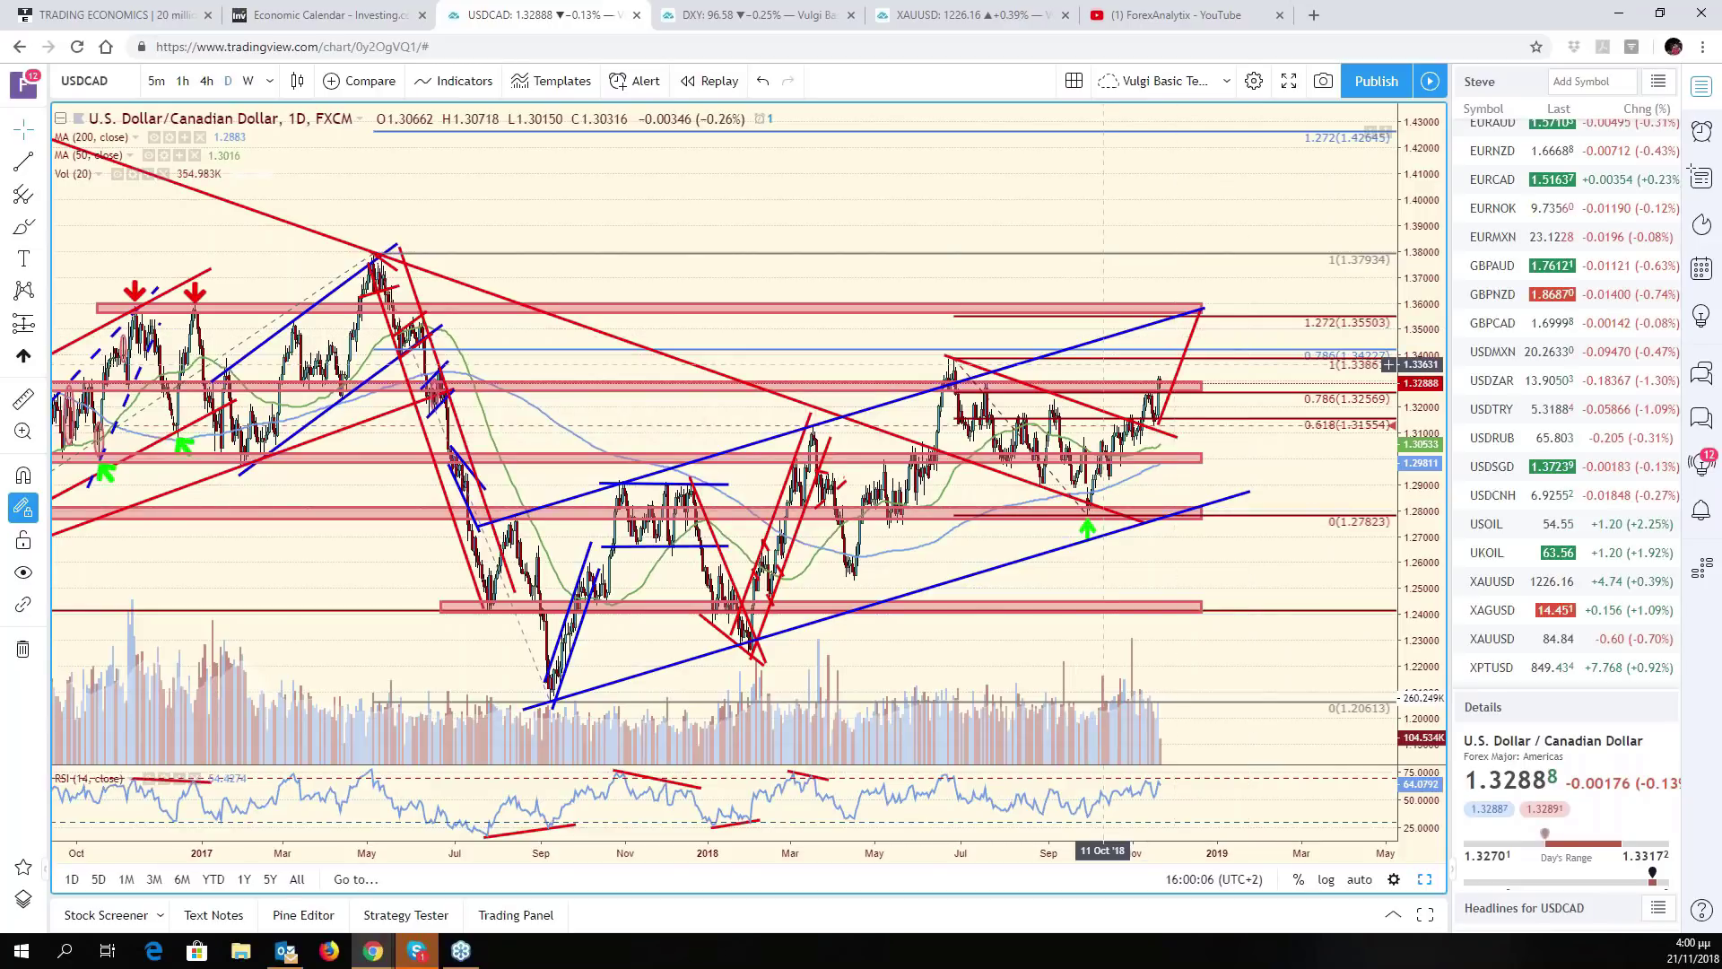
- Extend the red projected path from the 1.36 peak down toward 1.22
click(21, 166)
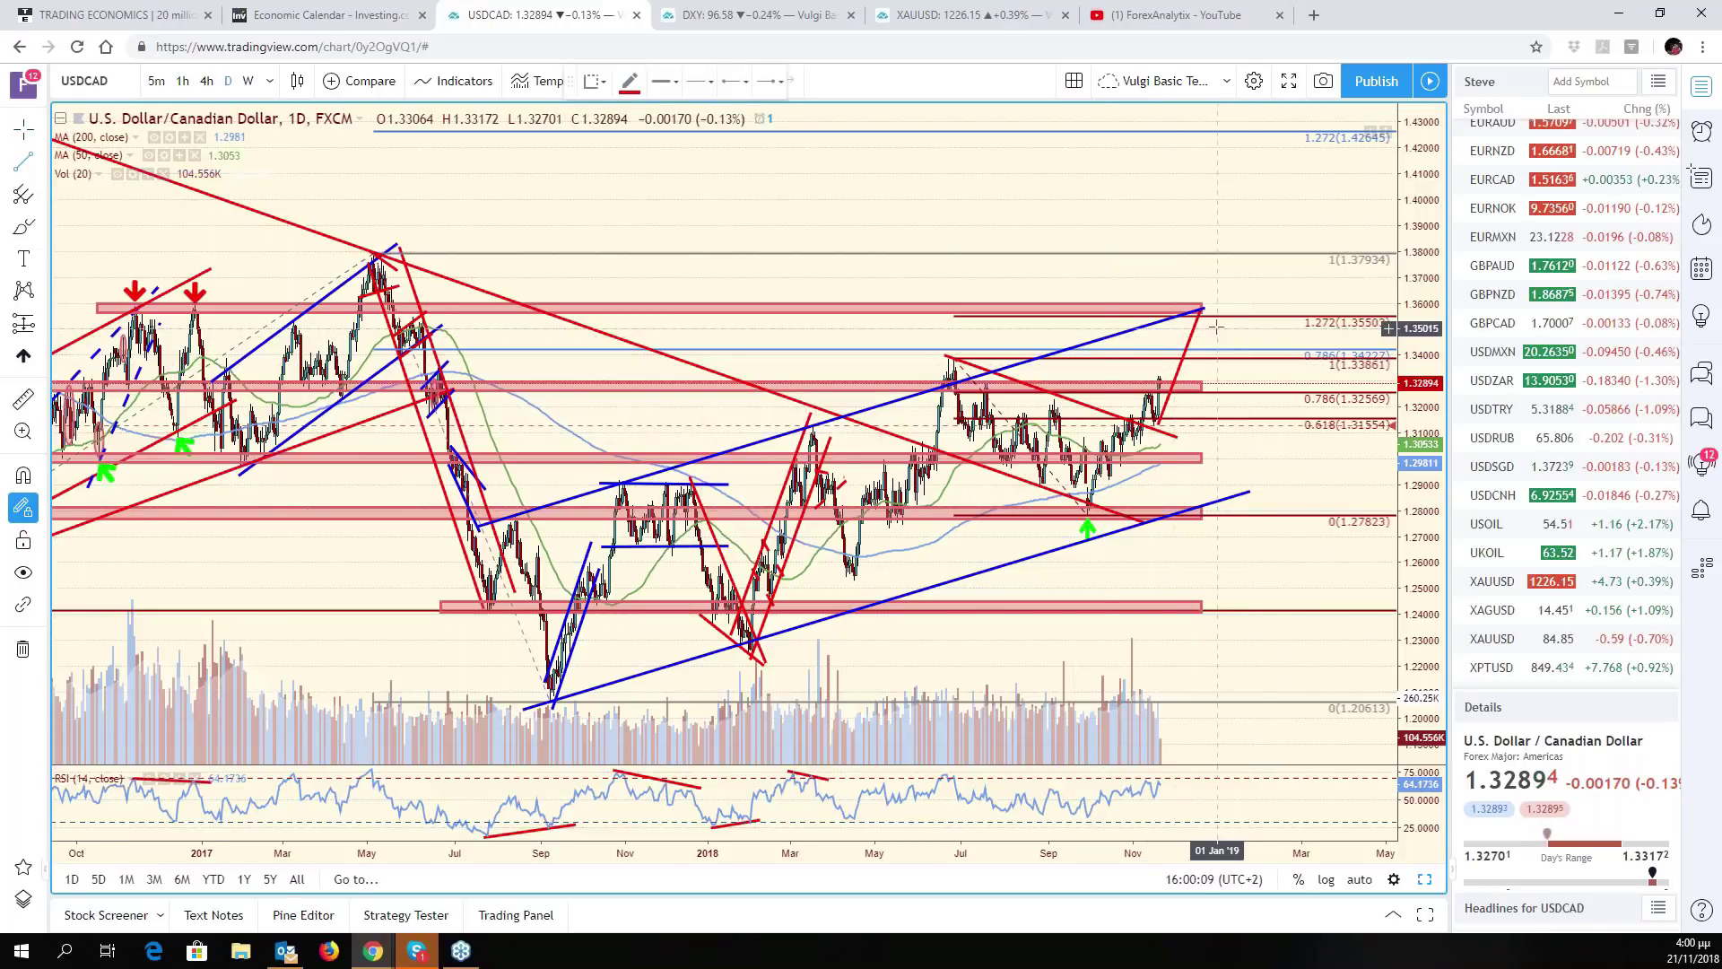
click(1199, 309)
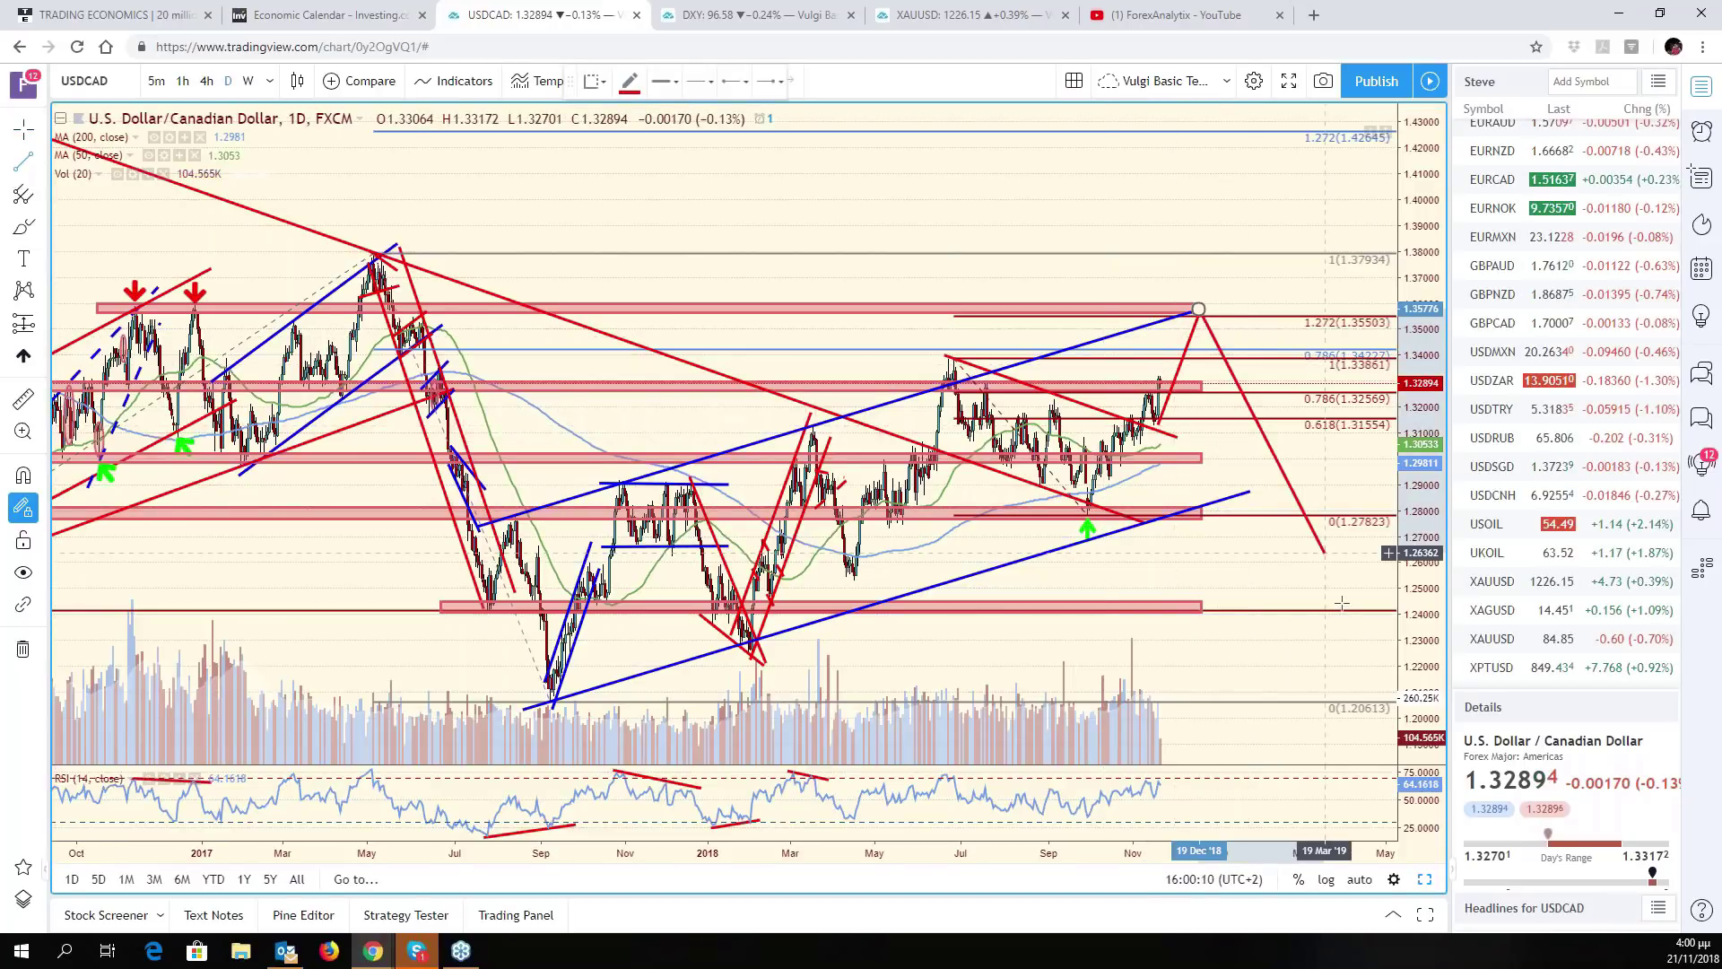
click(1354, 668)
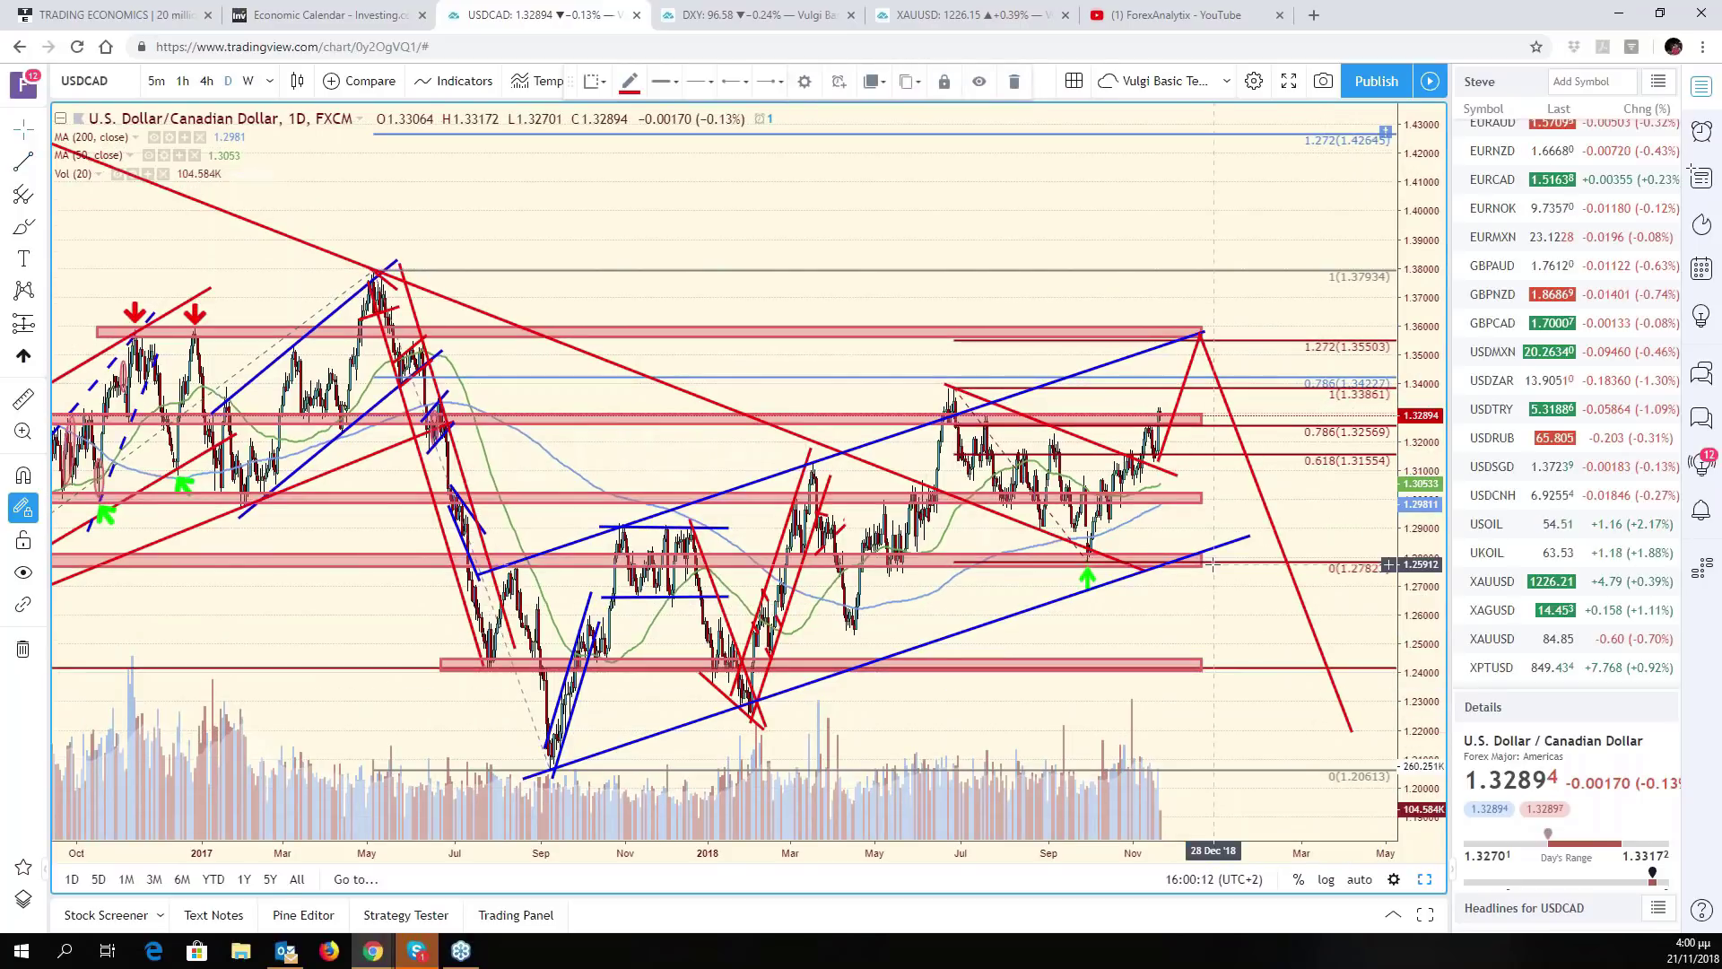
- Zoom the USDCAD chart so roughly Nov 2016 to 2019 fills the view
scroll(1212, 564, down, 1)
scroll(1238, 606, down, 1)
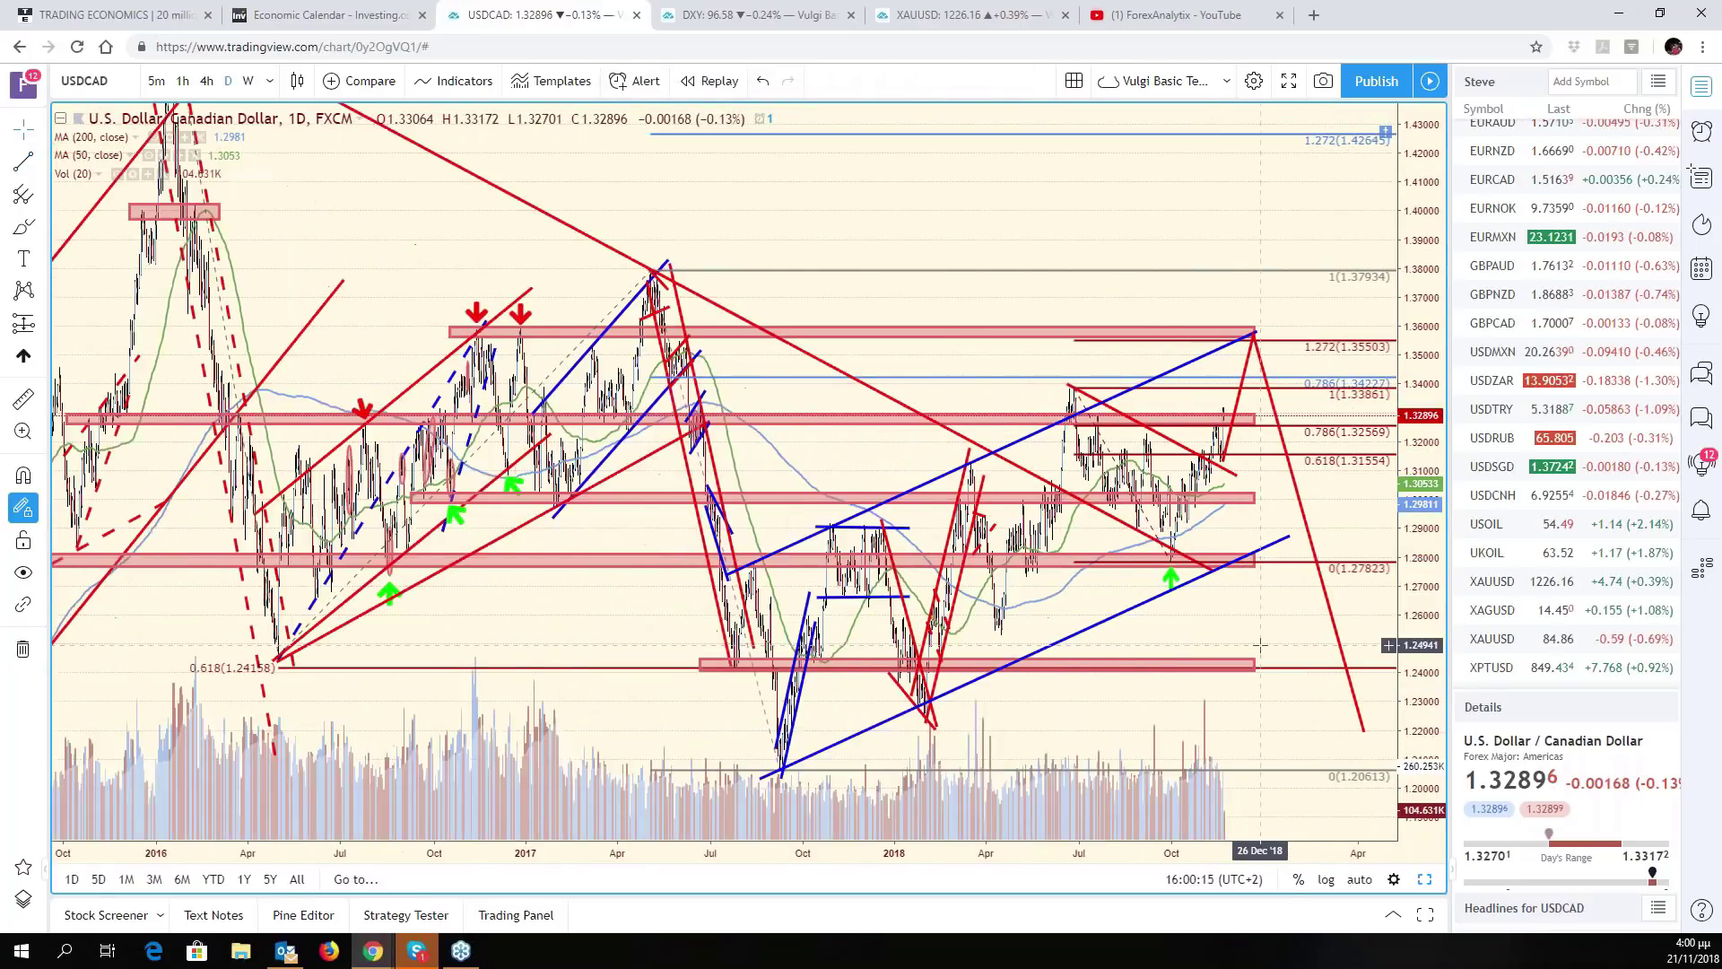
scroll(1260, 644, down, 1)
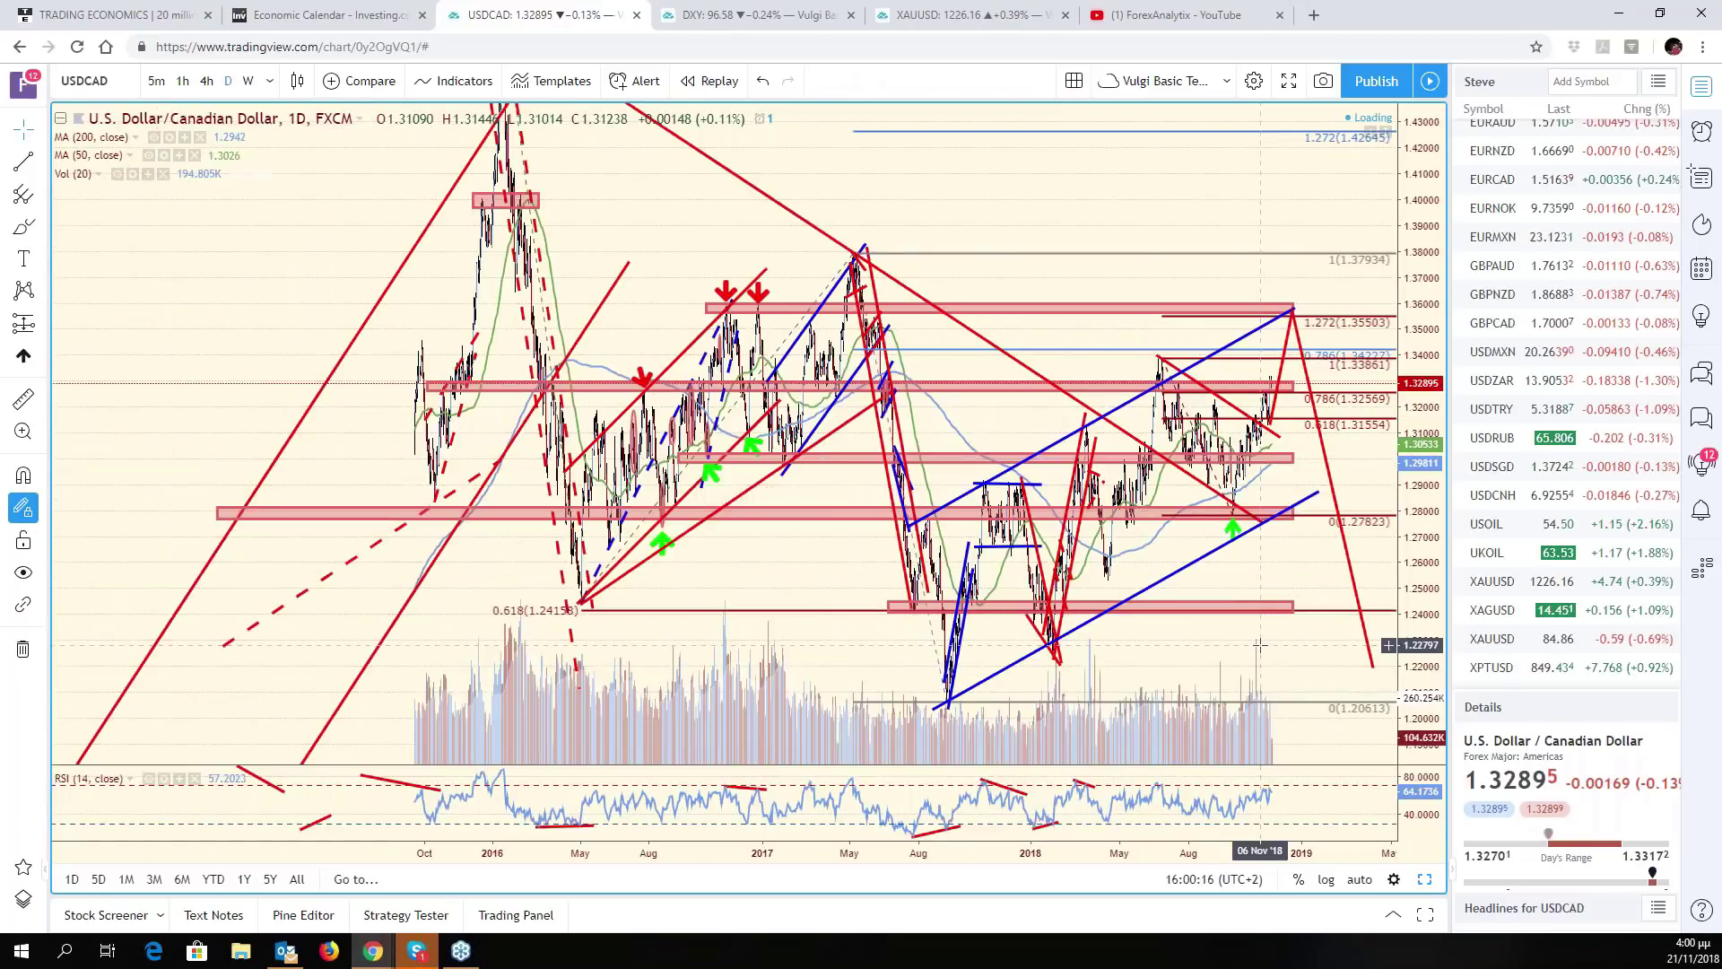
scroll(1259, 644, down, 1)
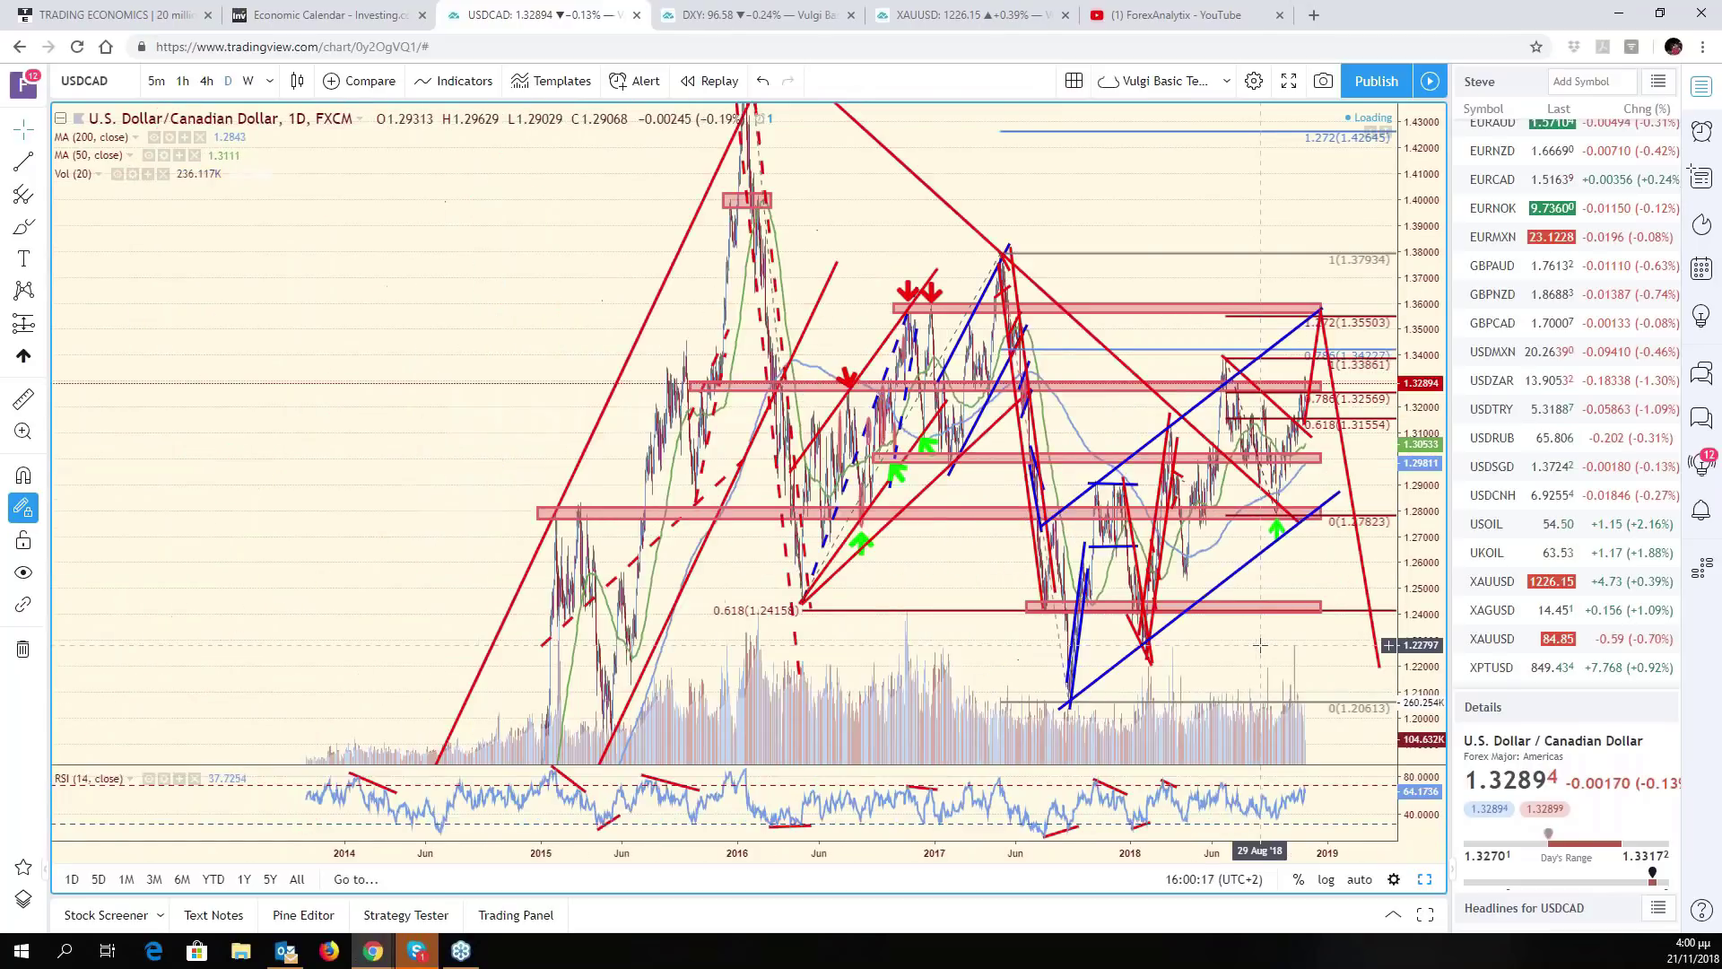
scroll(1259, 644, up, 2)
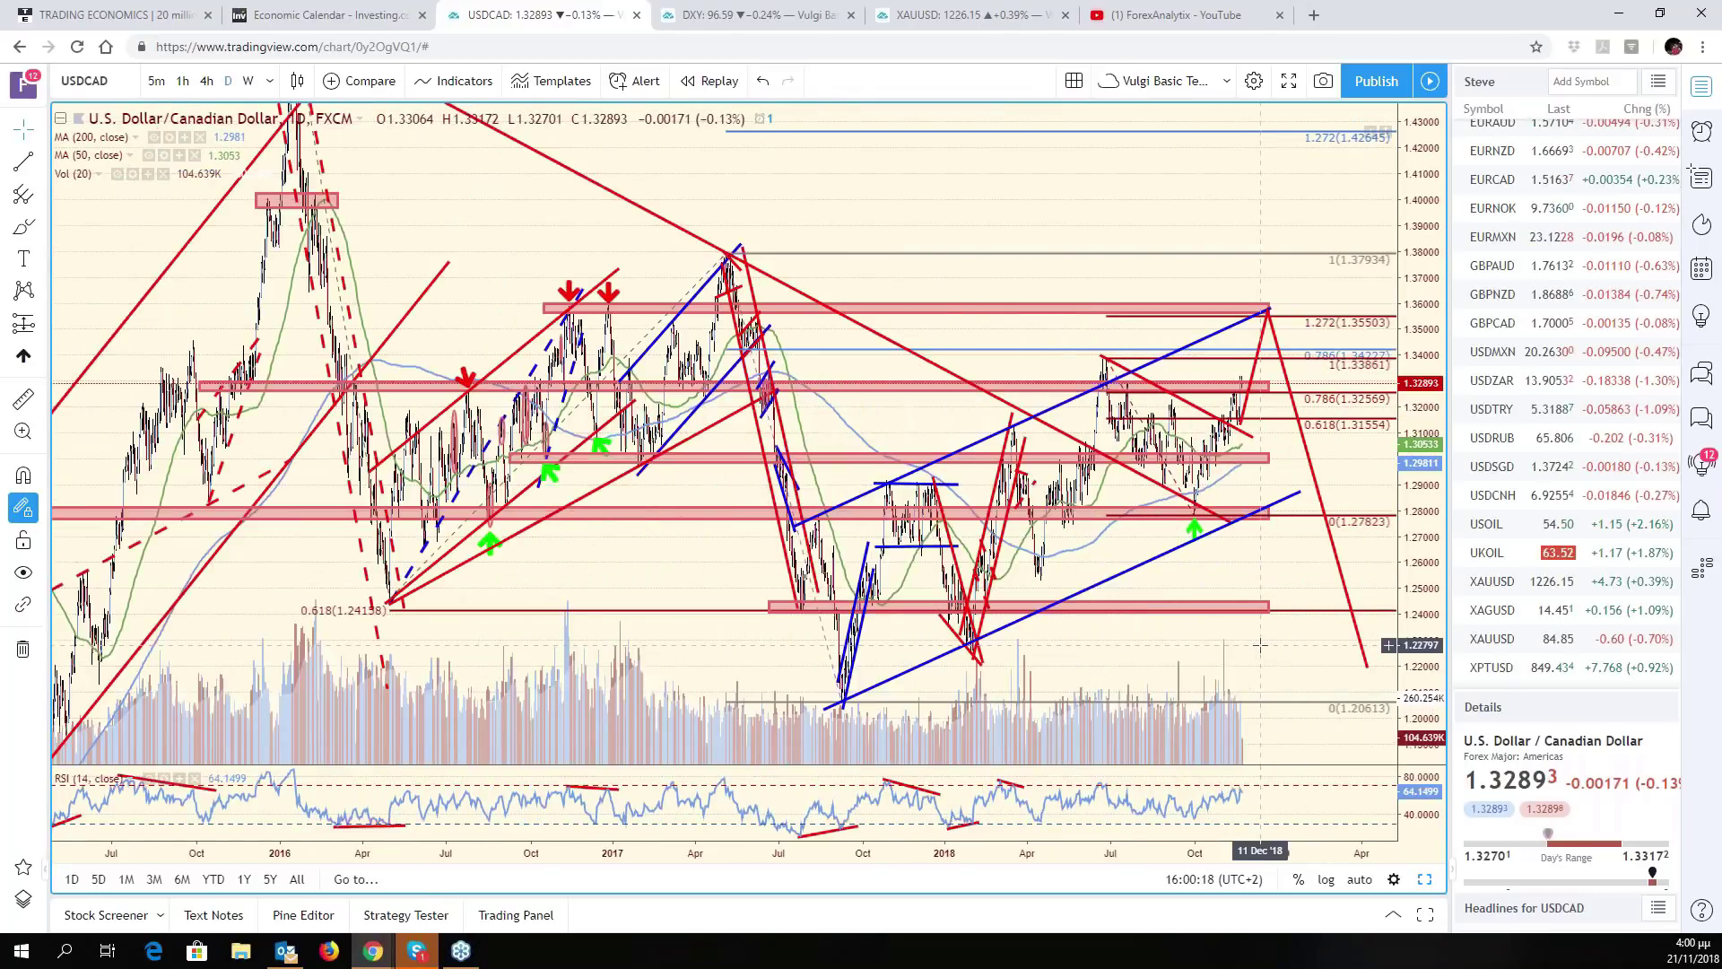
scroll(1260, 644, up, 2)
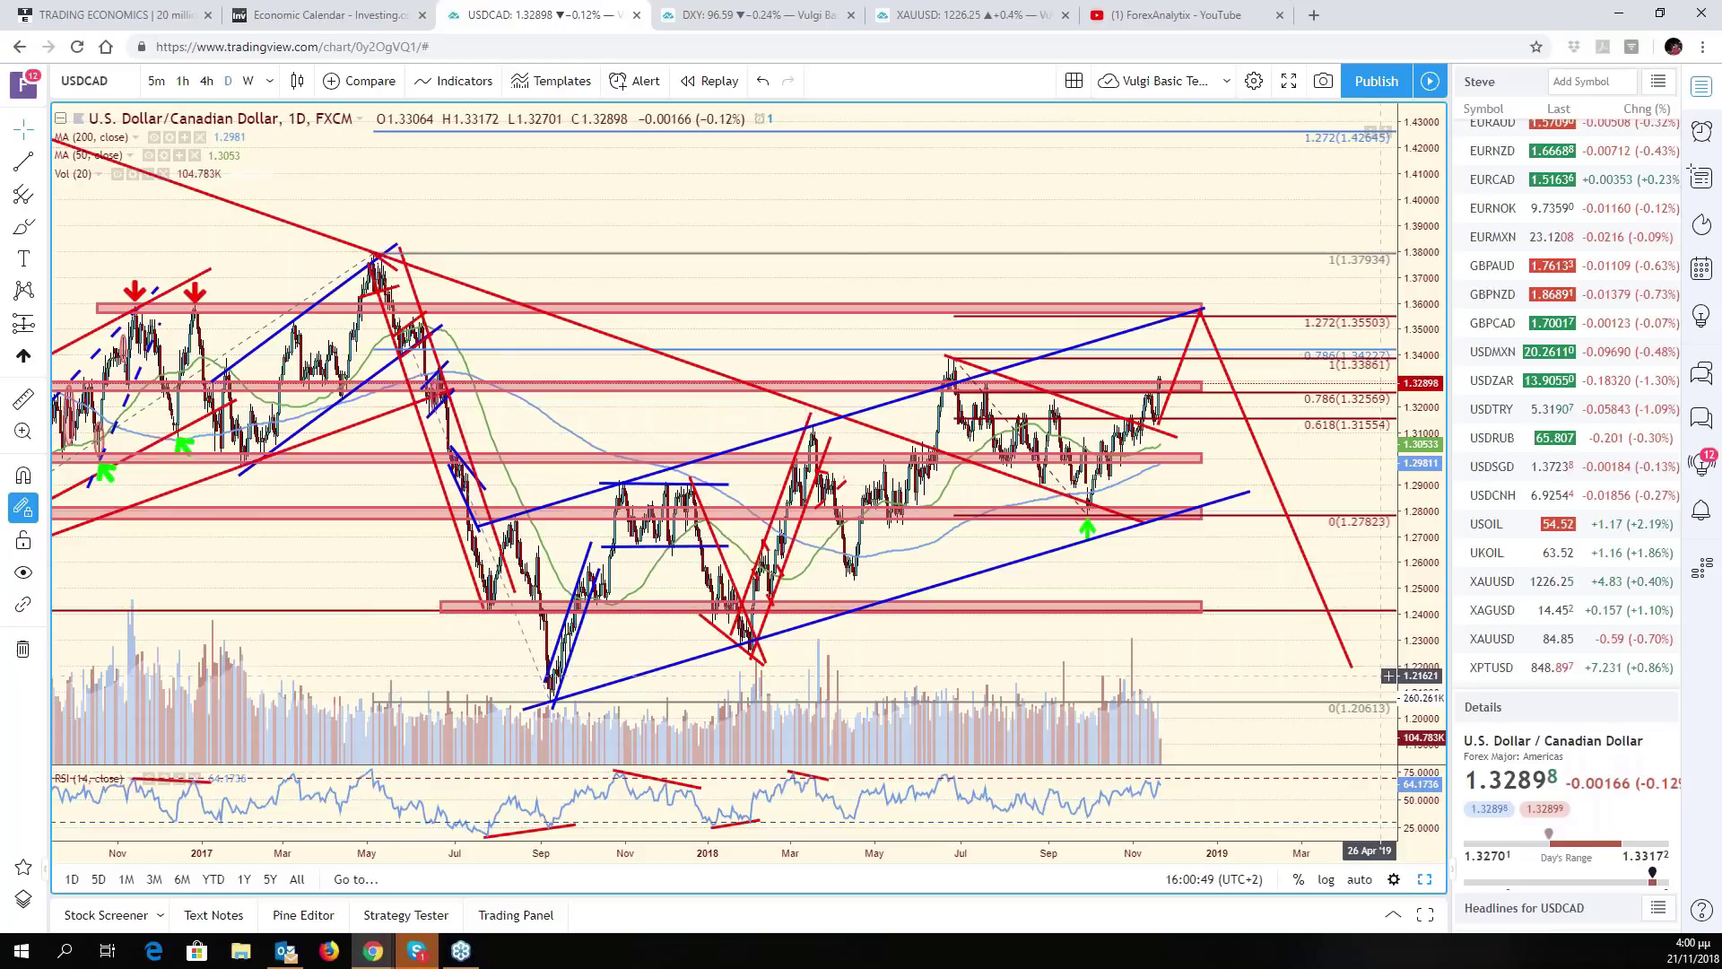
- In the chart grid, switch the Euro/US Dollar chart's symbol to EURCAD
key(alt+Return)
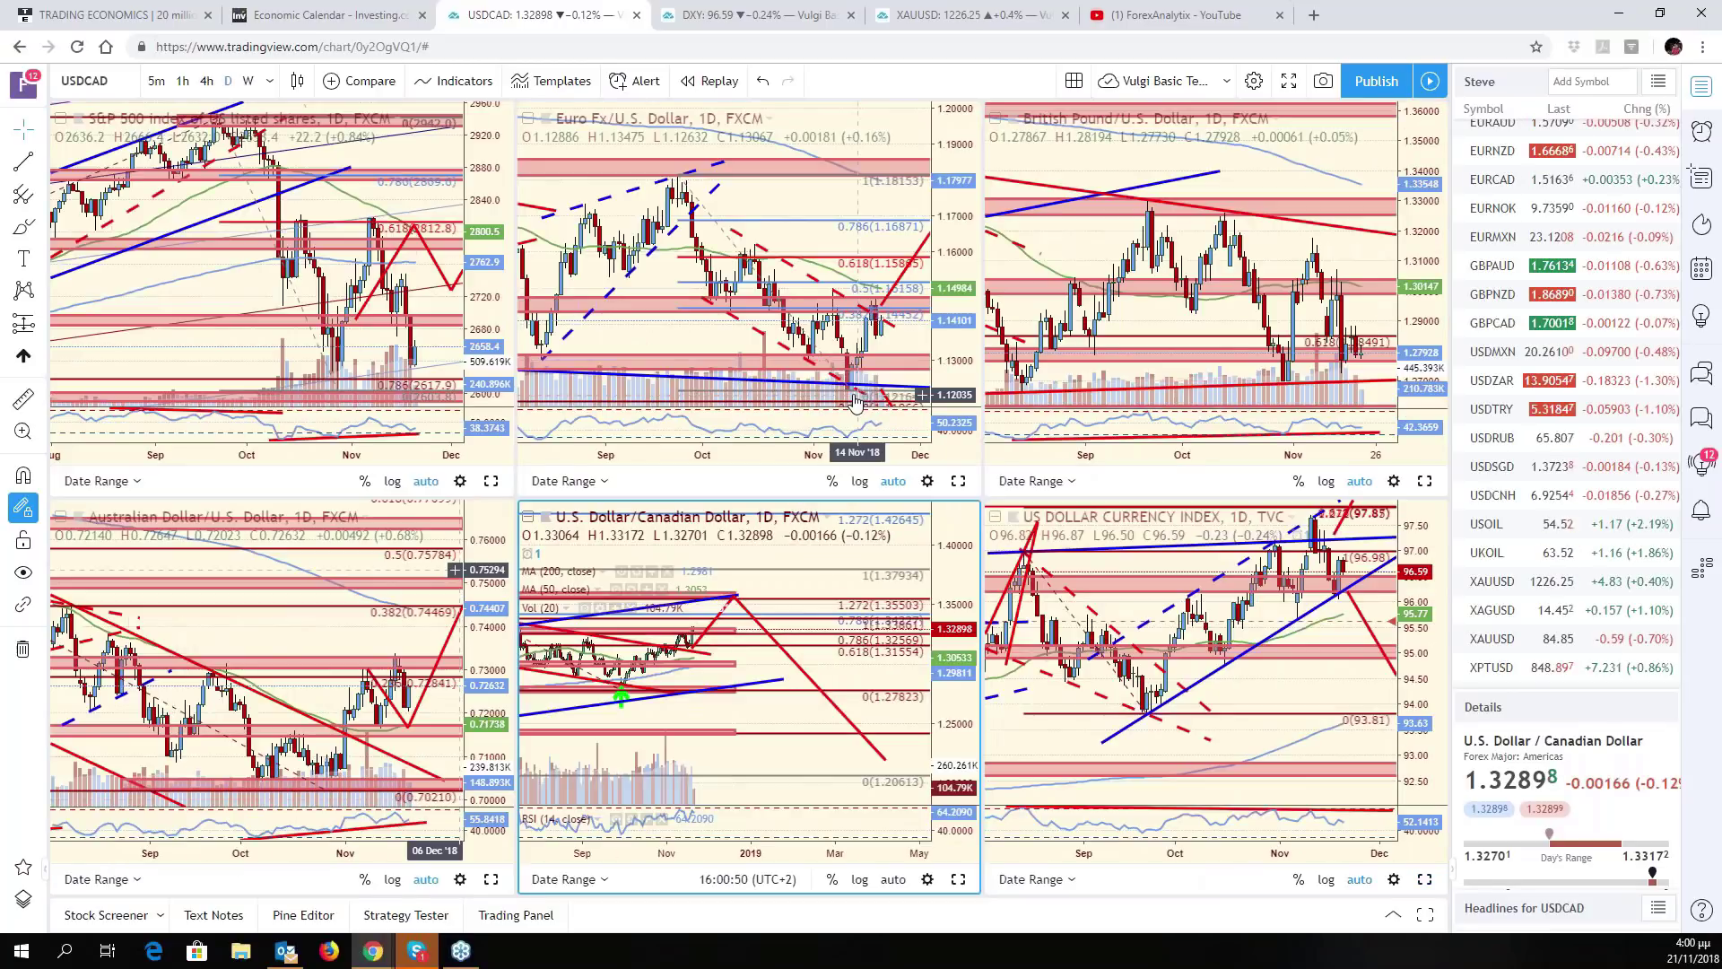
click(857, 402)
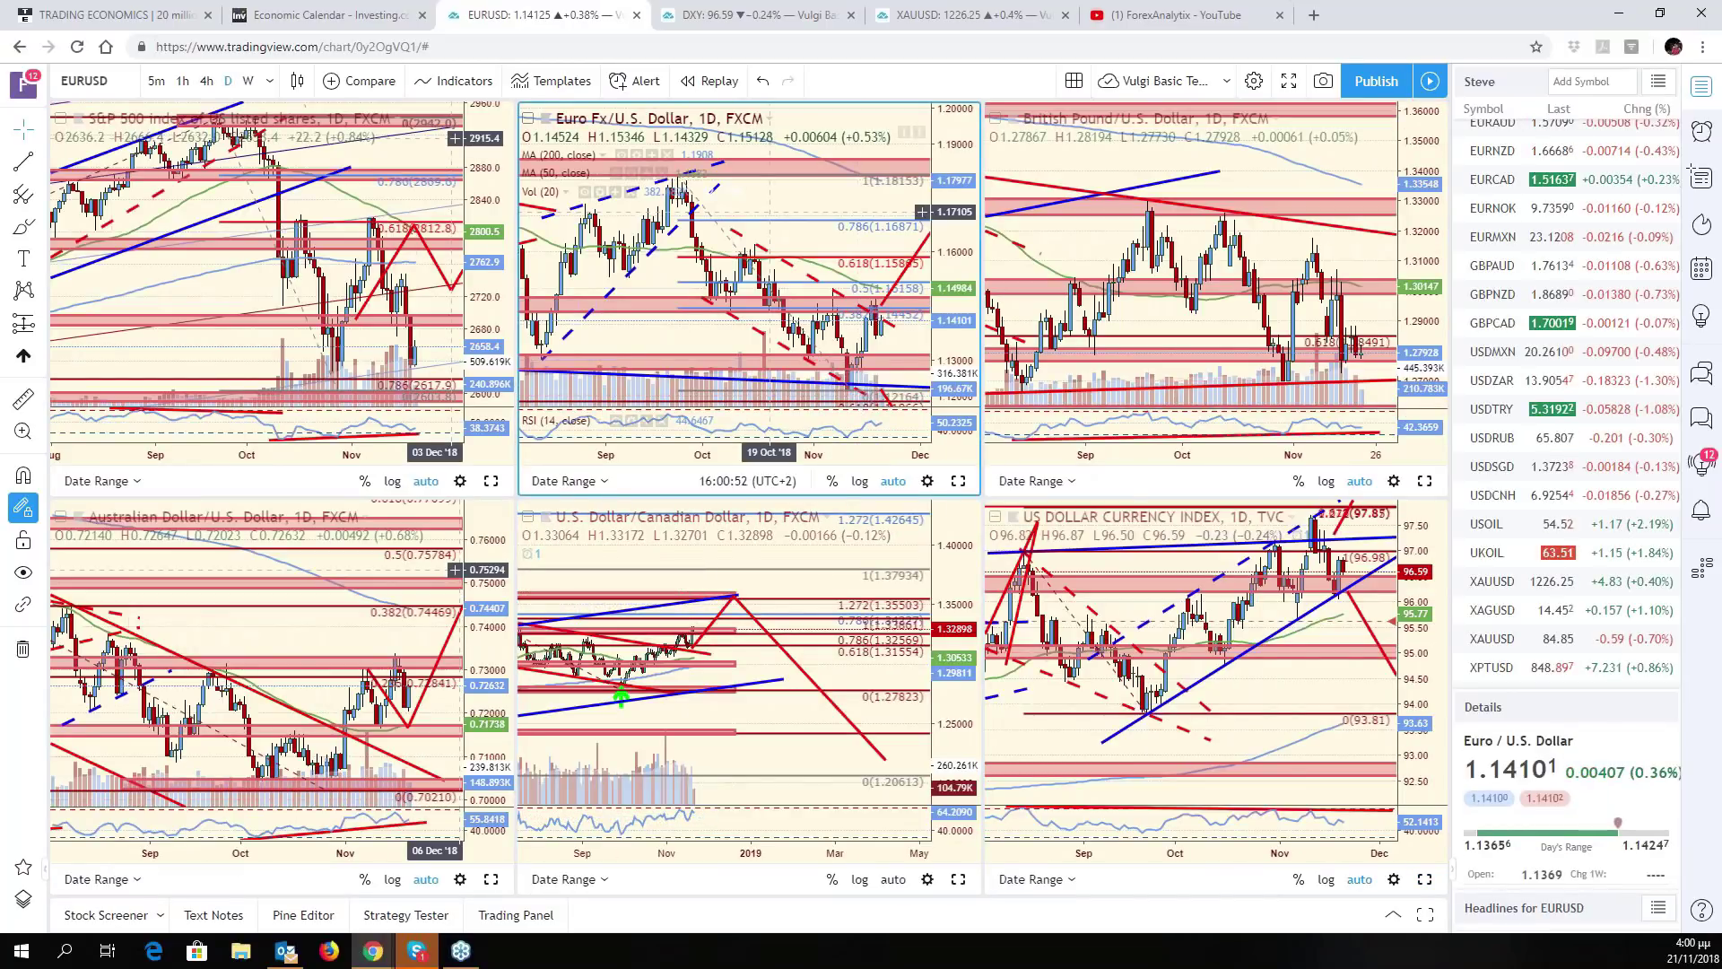
click(118, 77)
text(RU)
text(RCA)
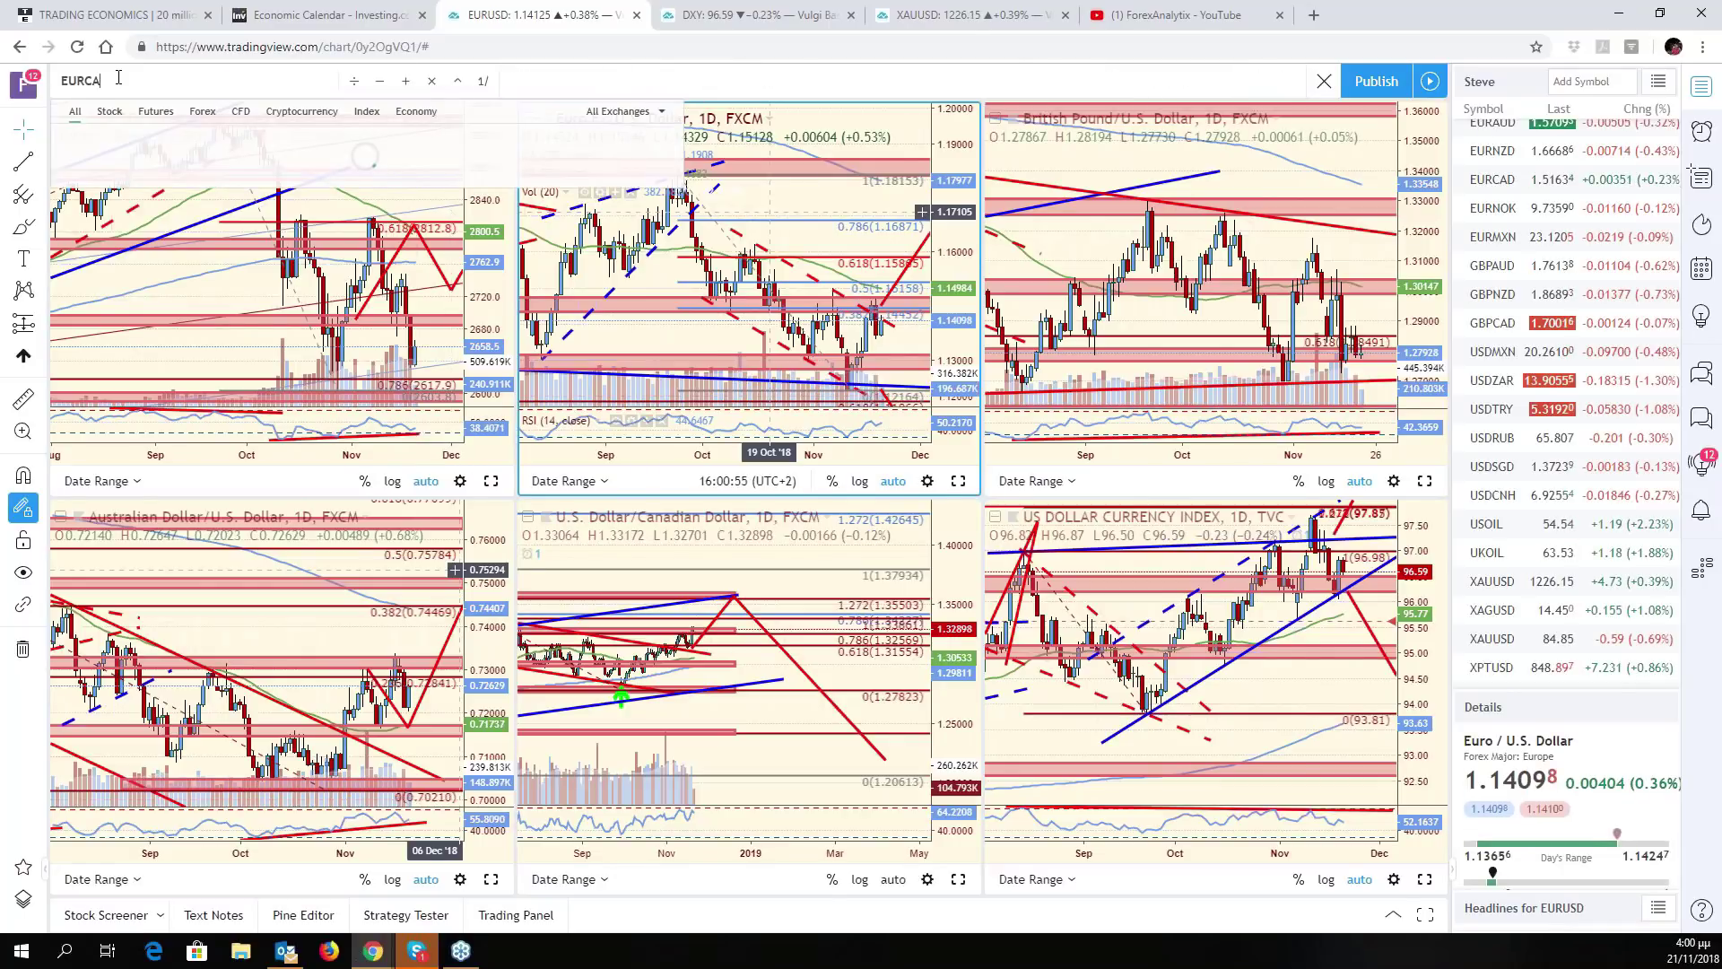
text(D)
key(Return)
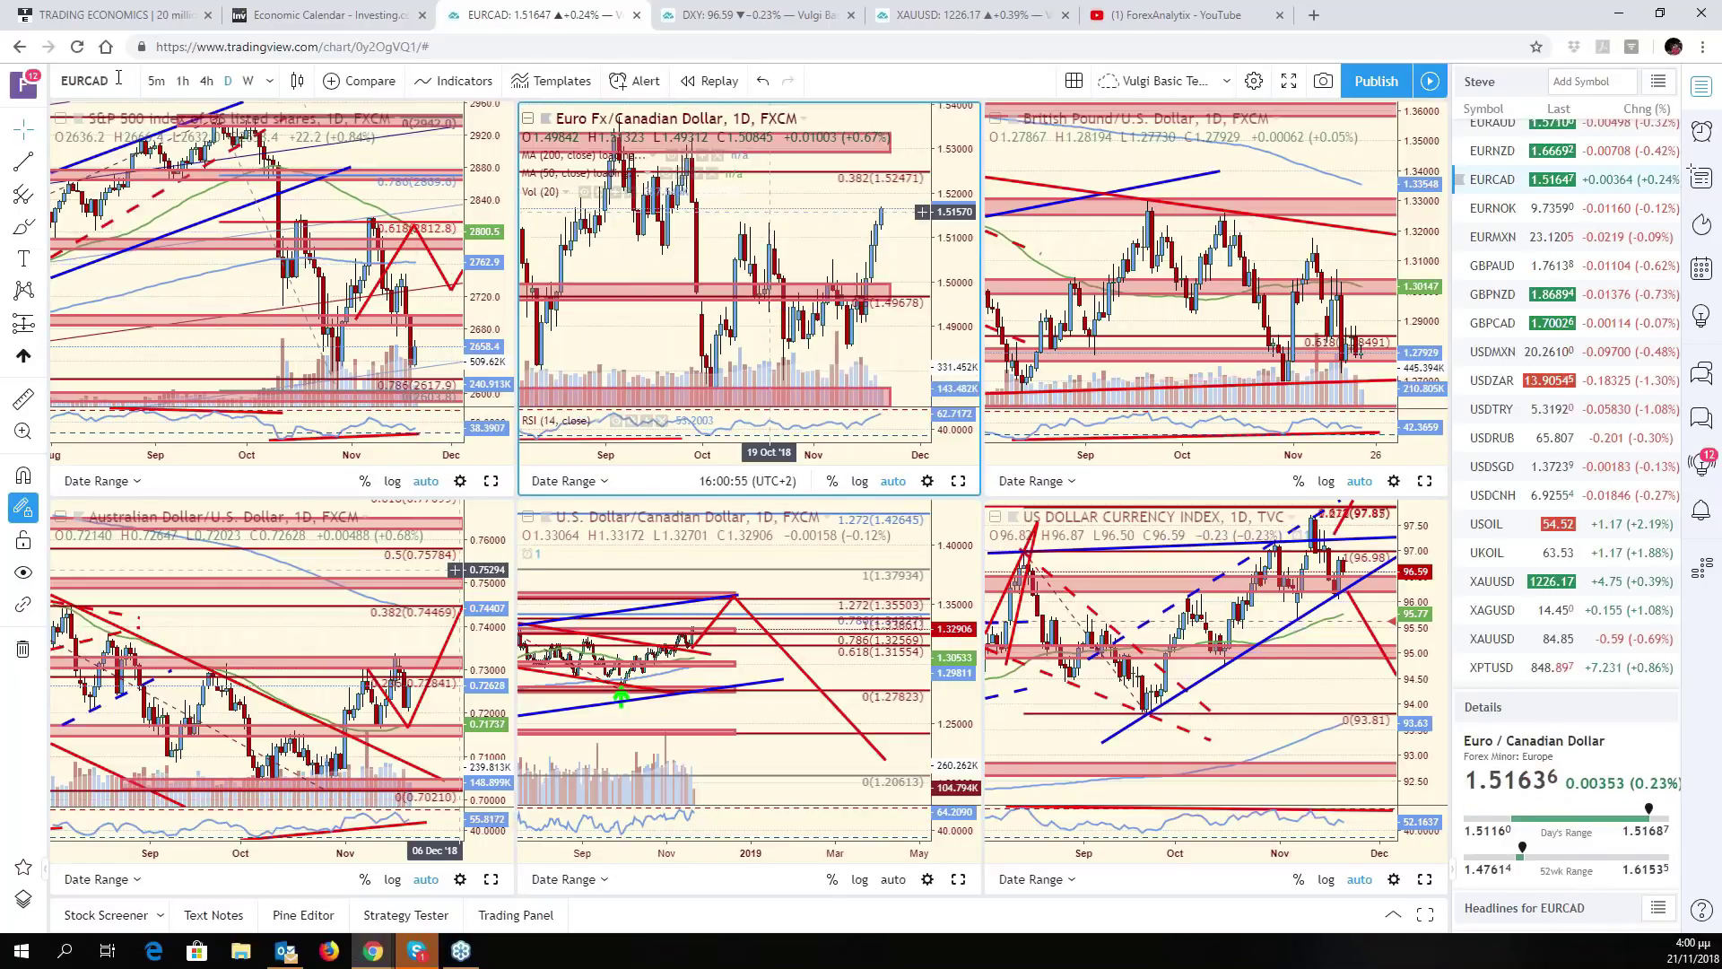
- Maximize the EURCAD daily chart and zoom the time axis around its annotations
key(alt+Return)
scroll(1138, 545, down, 2)
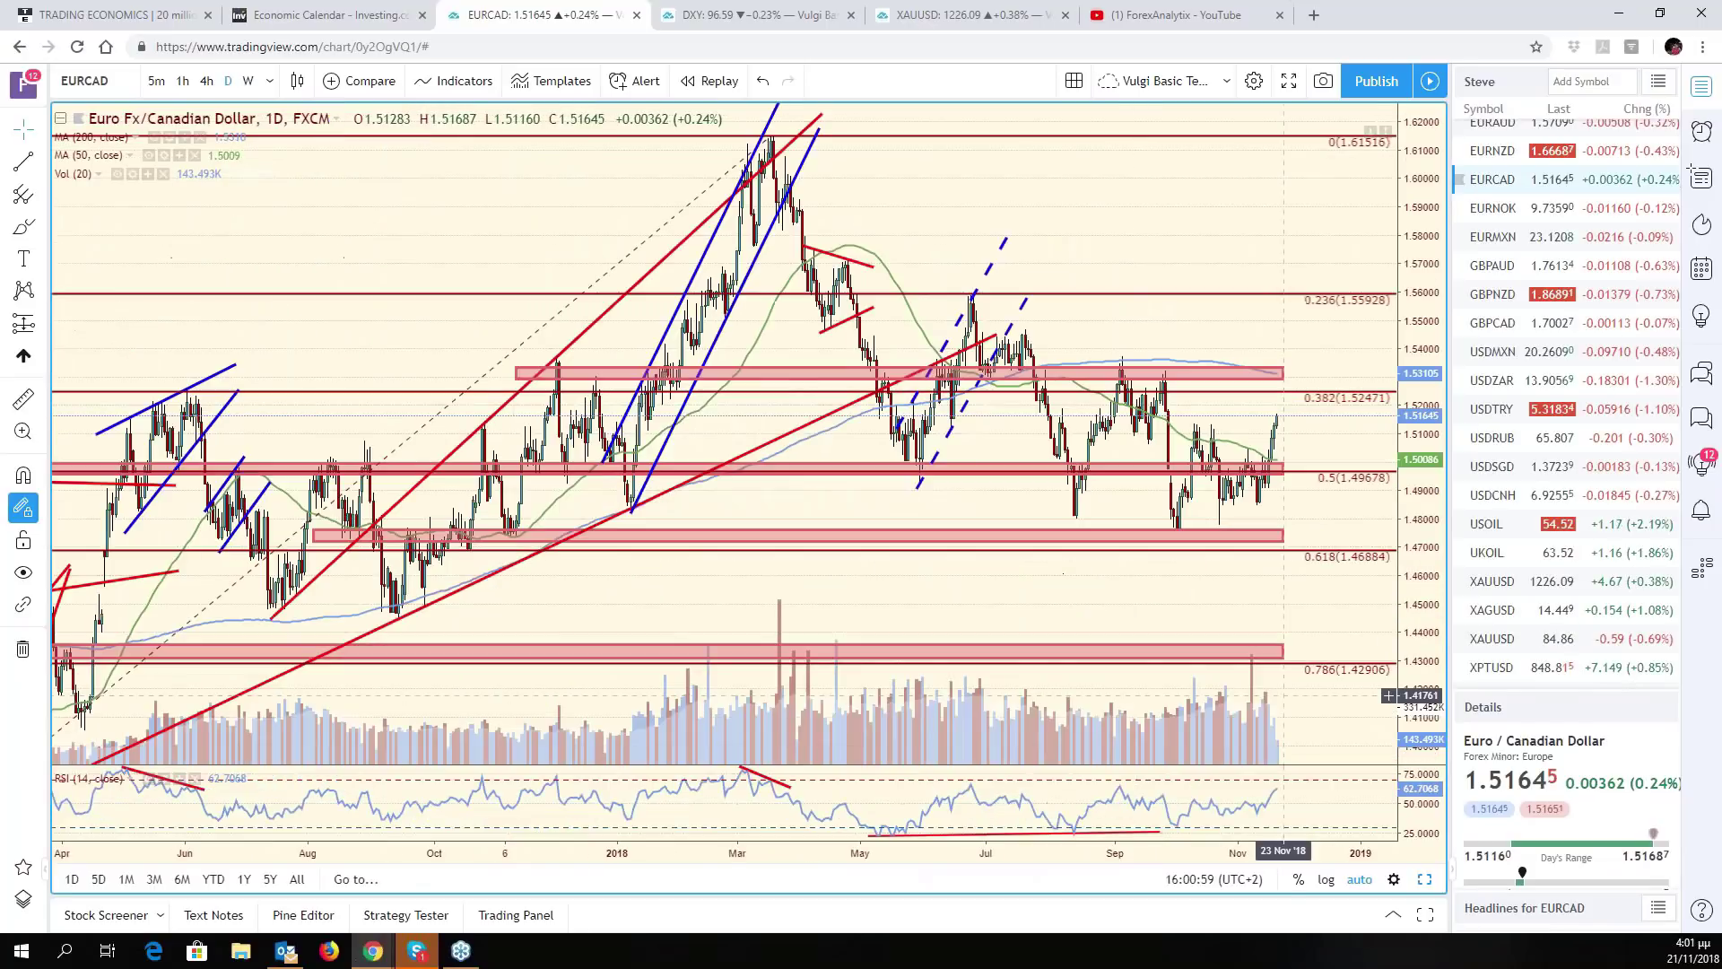
scroll(1284, 695, down, 3)
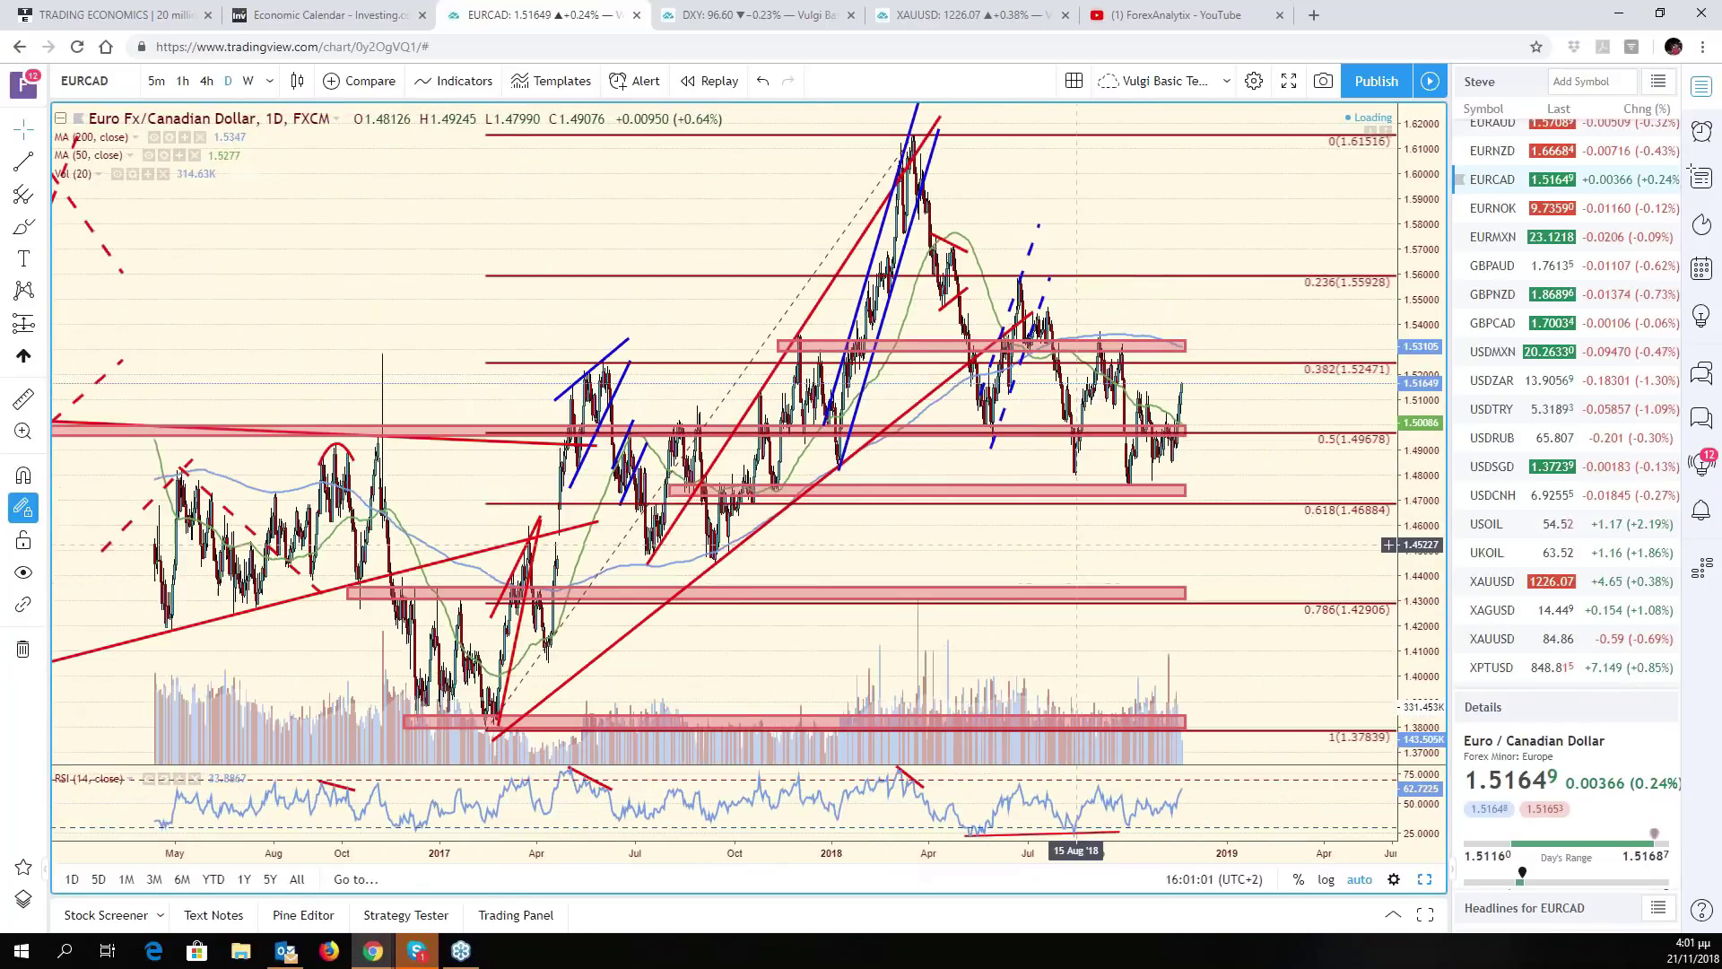
scroll(1076, 545, down, 1)
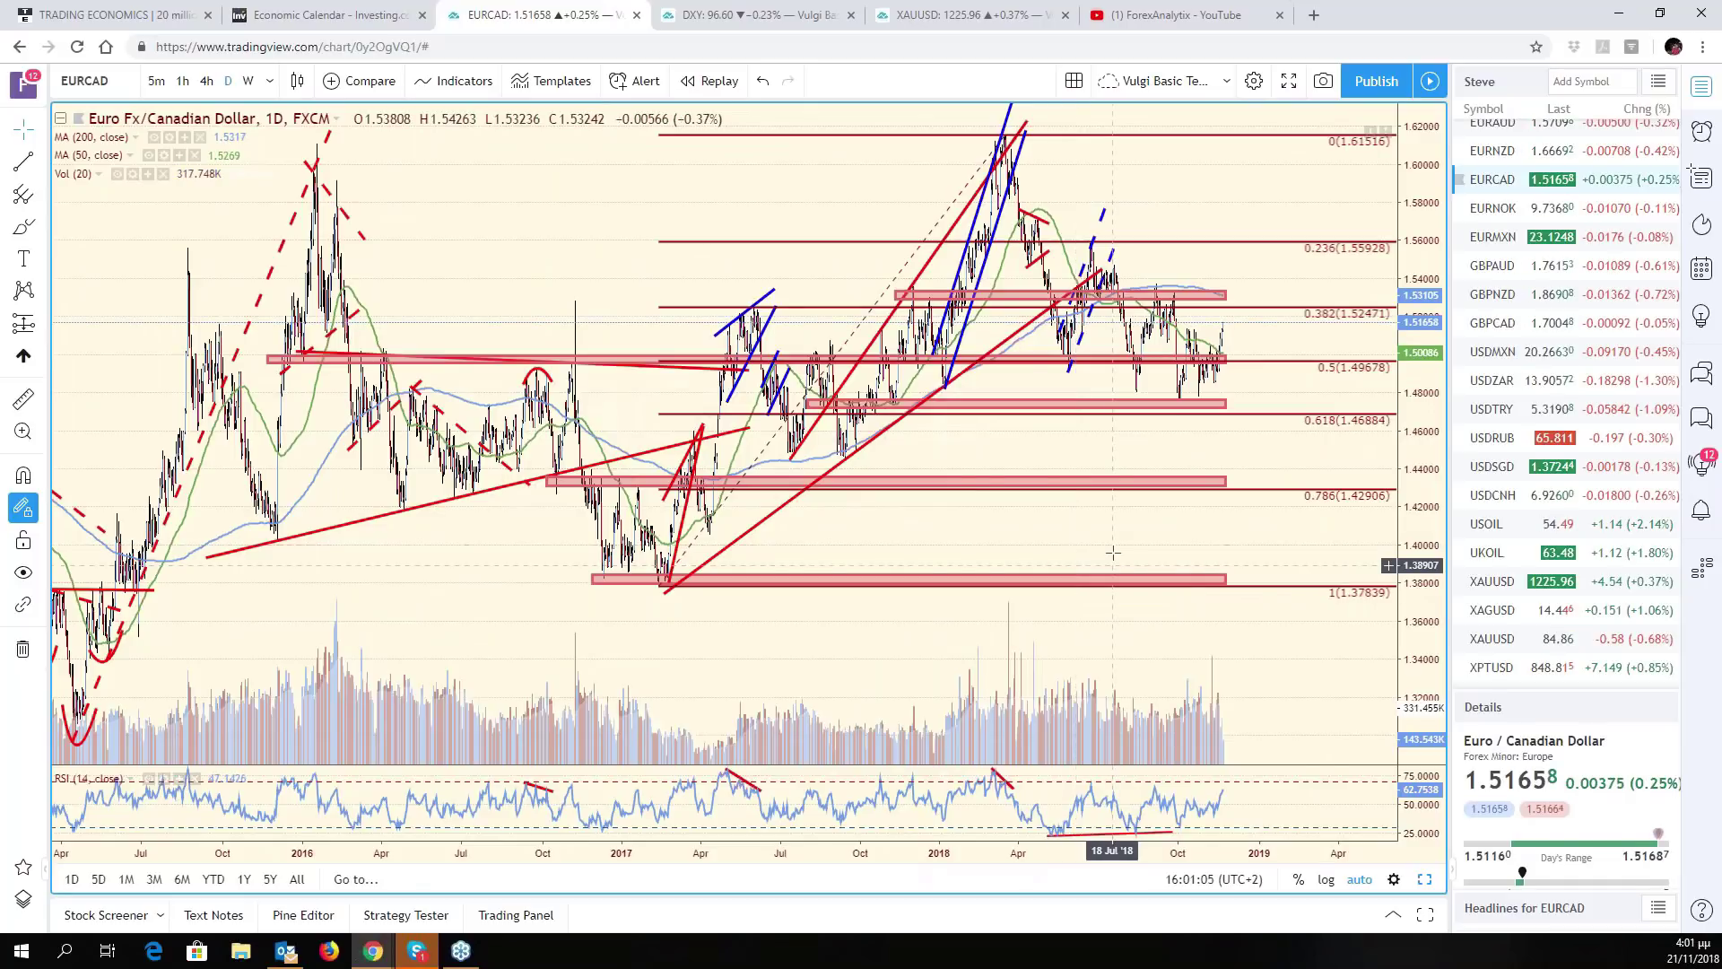
scroll(1068, 371, down, 3)
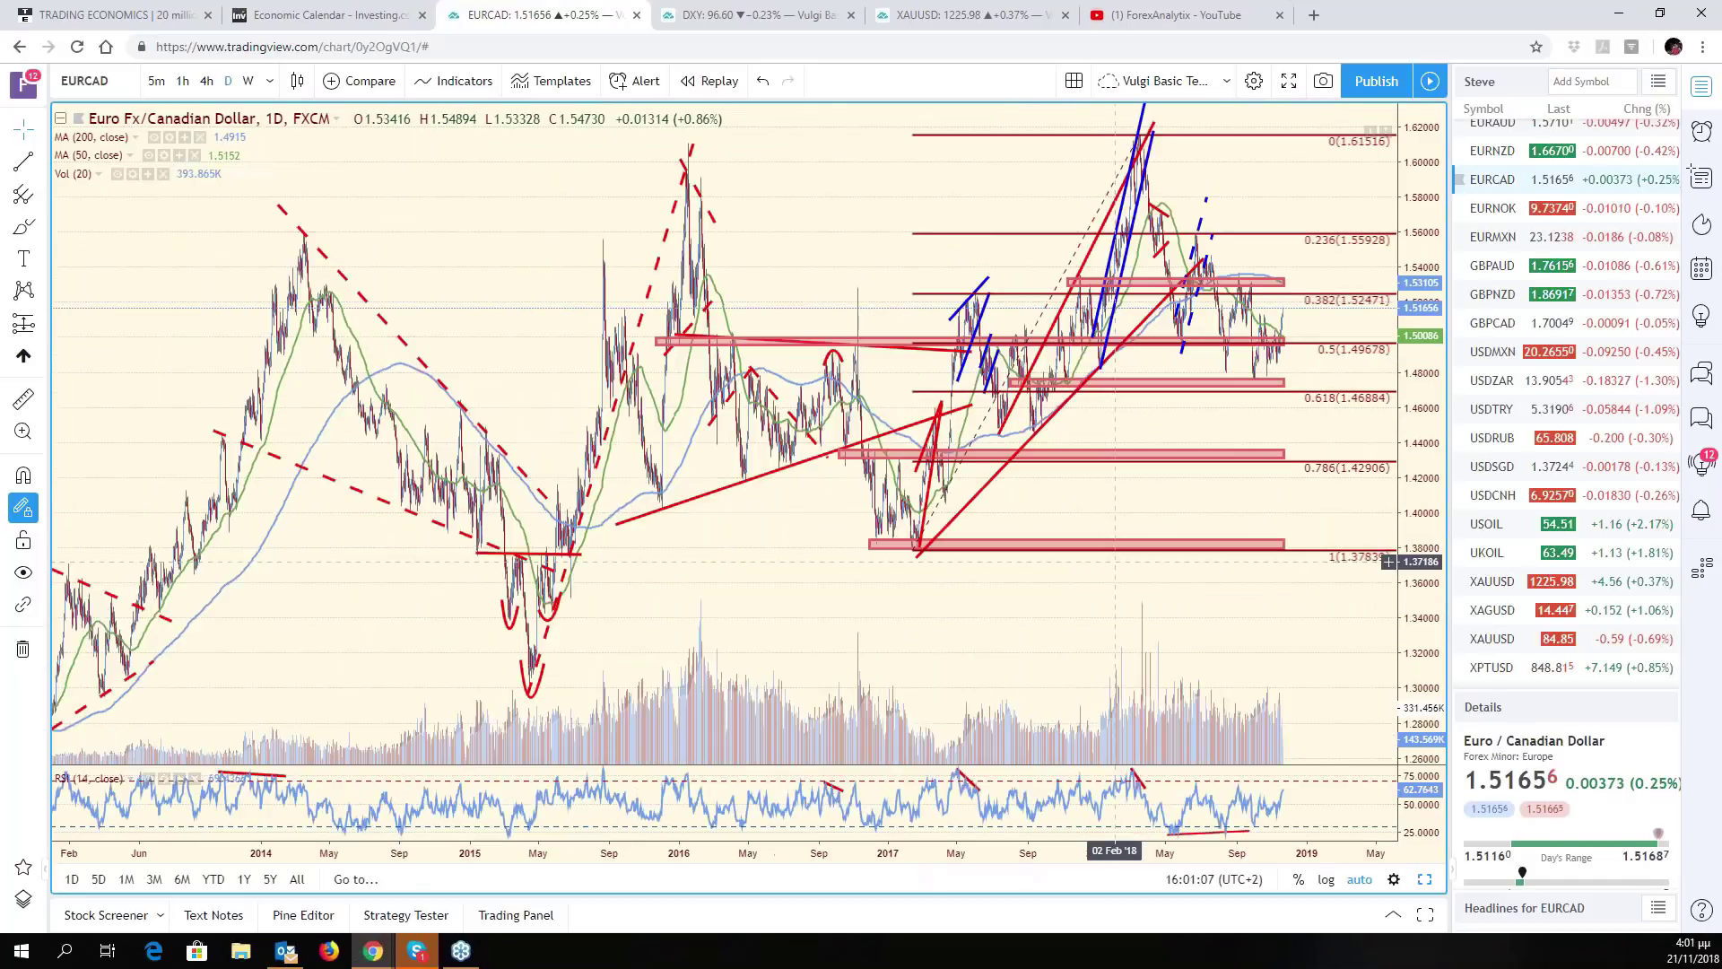
scroll(1115, 562, down, 2)
scroll(1260, 566, up, 1)
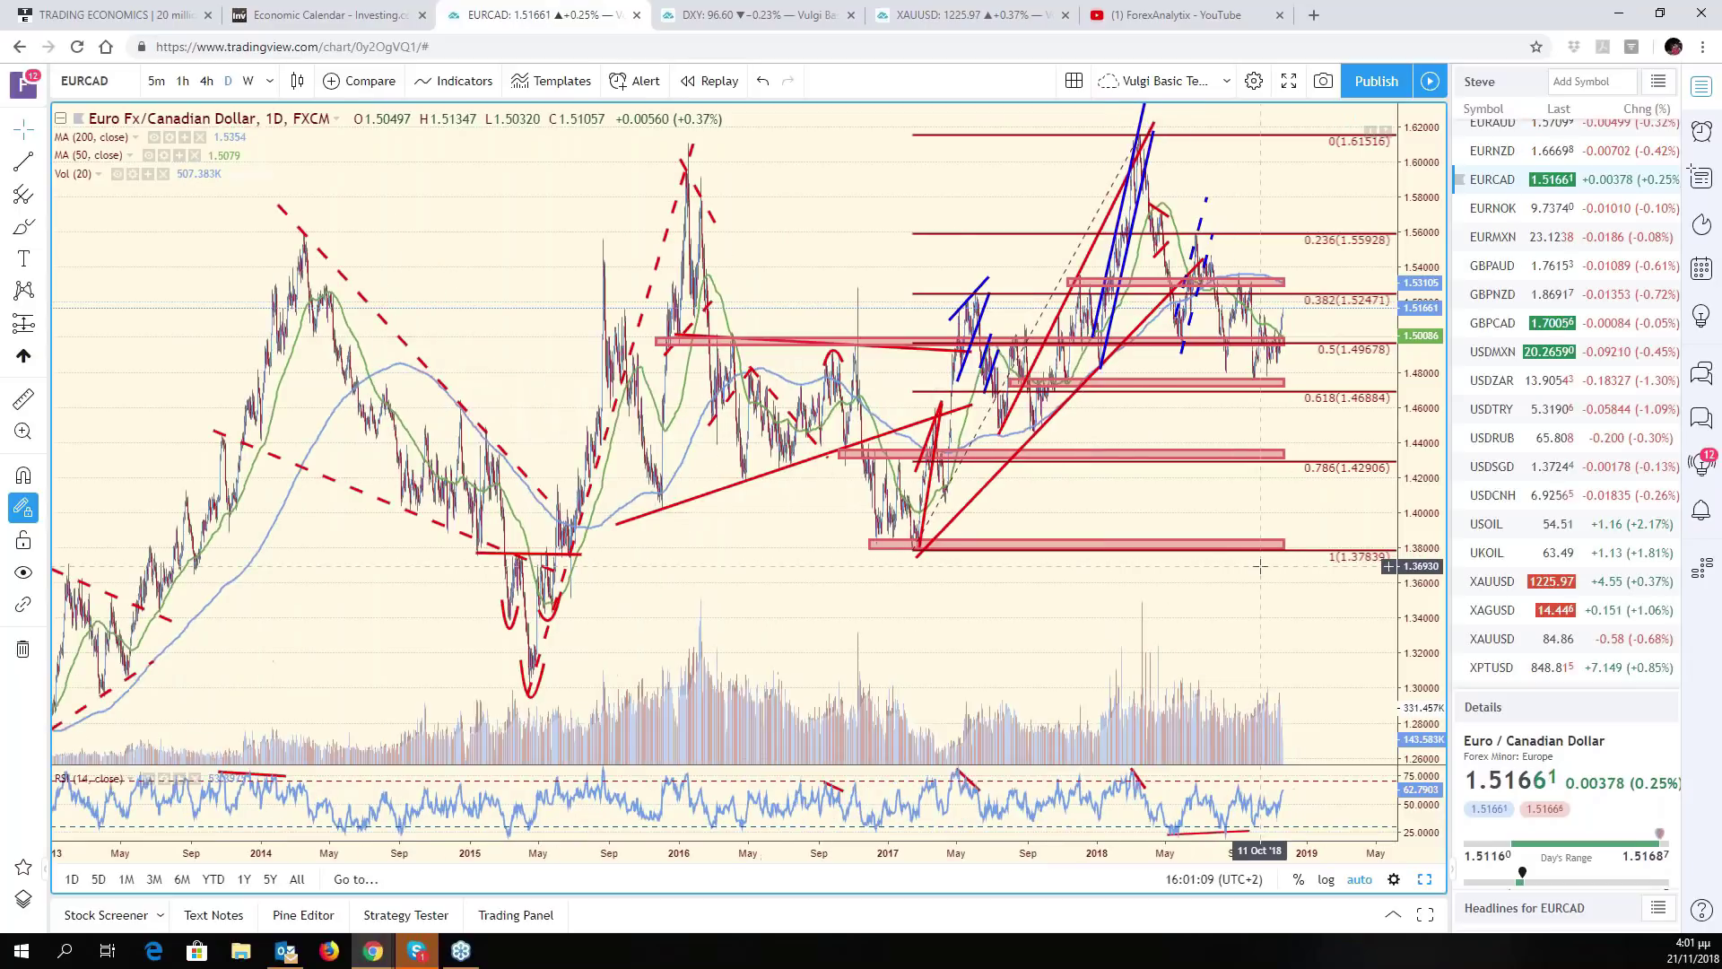
scroll(1260, 566, up, 3)
scroll(1261, 566, up, 2)
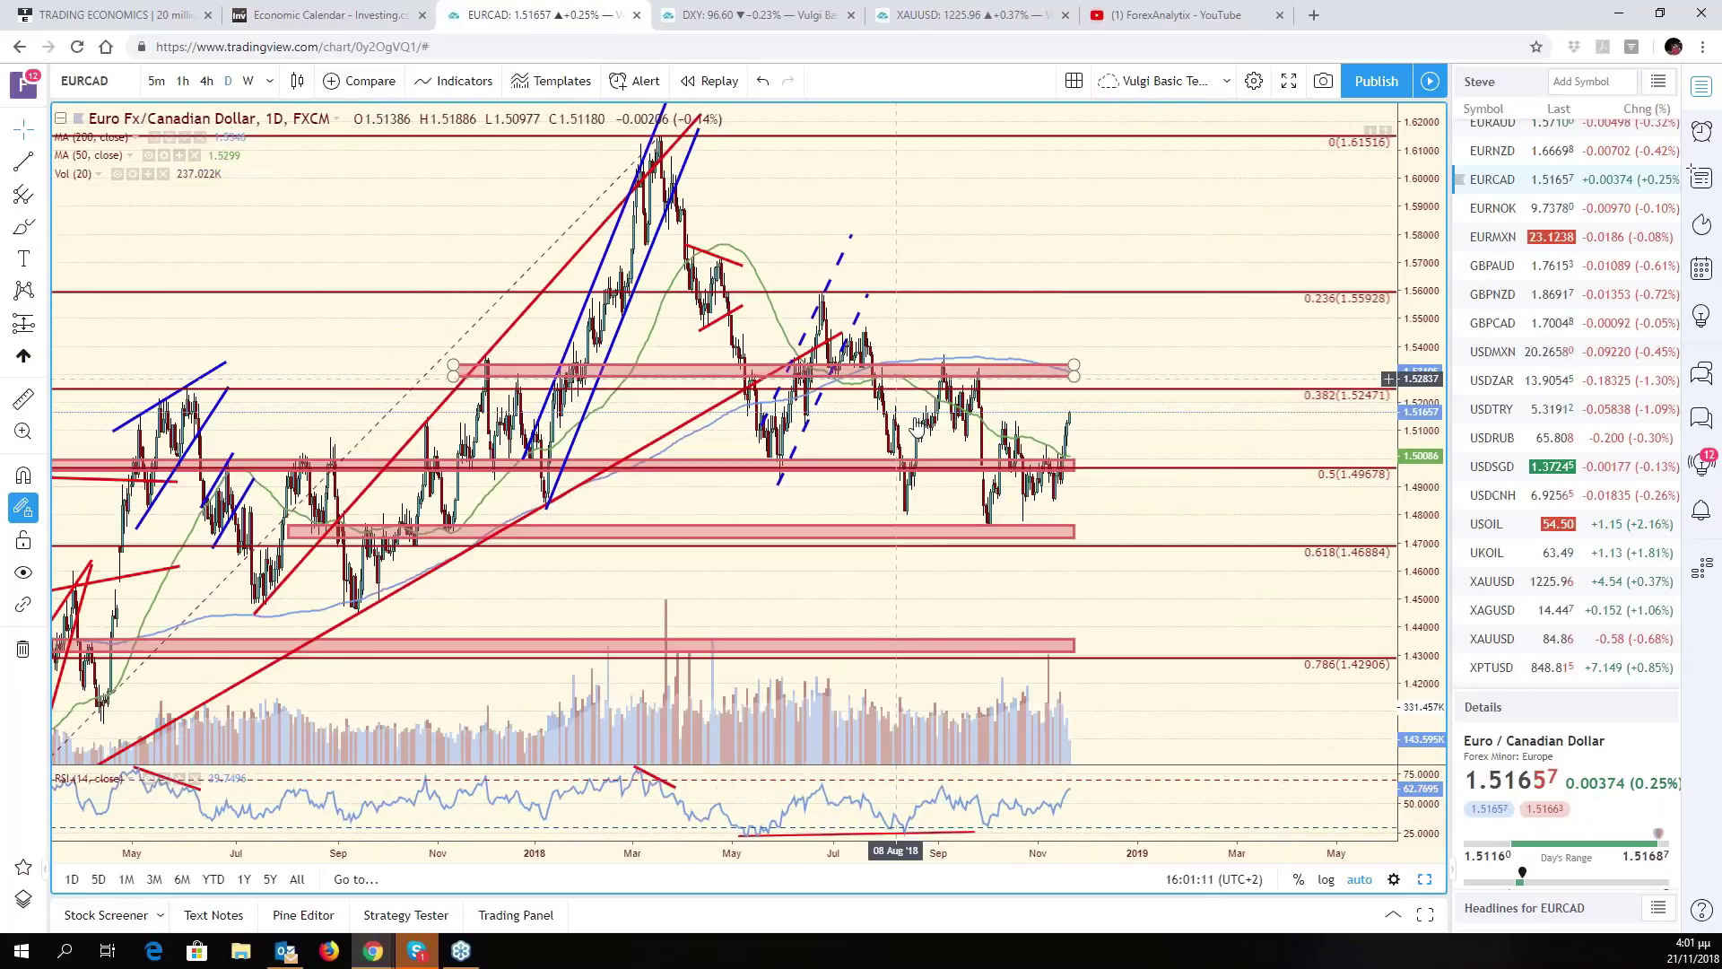
- Draw the falling wedge: upper trend line from the June 2018 high, cloned down to the lows
click(27, 231)
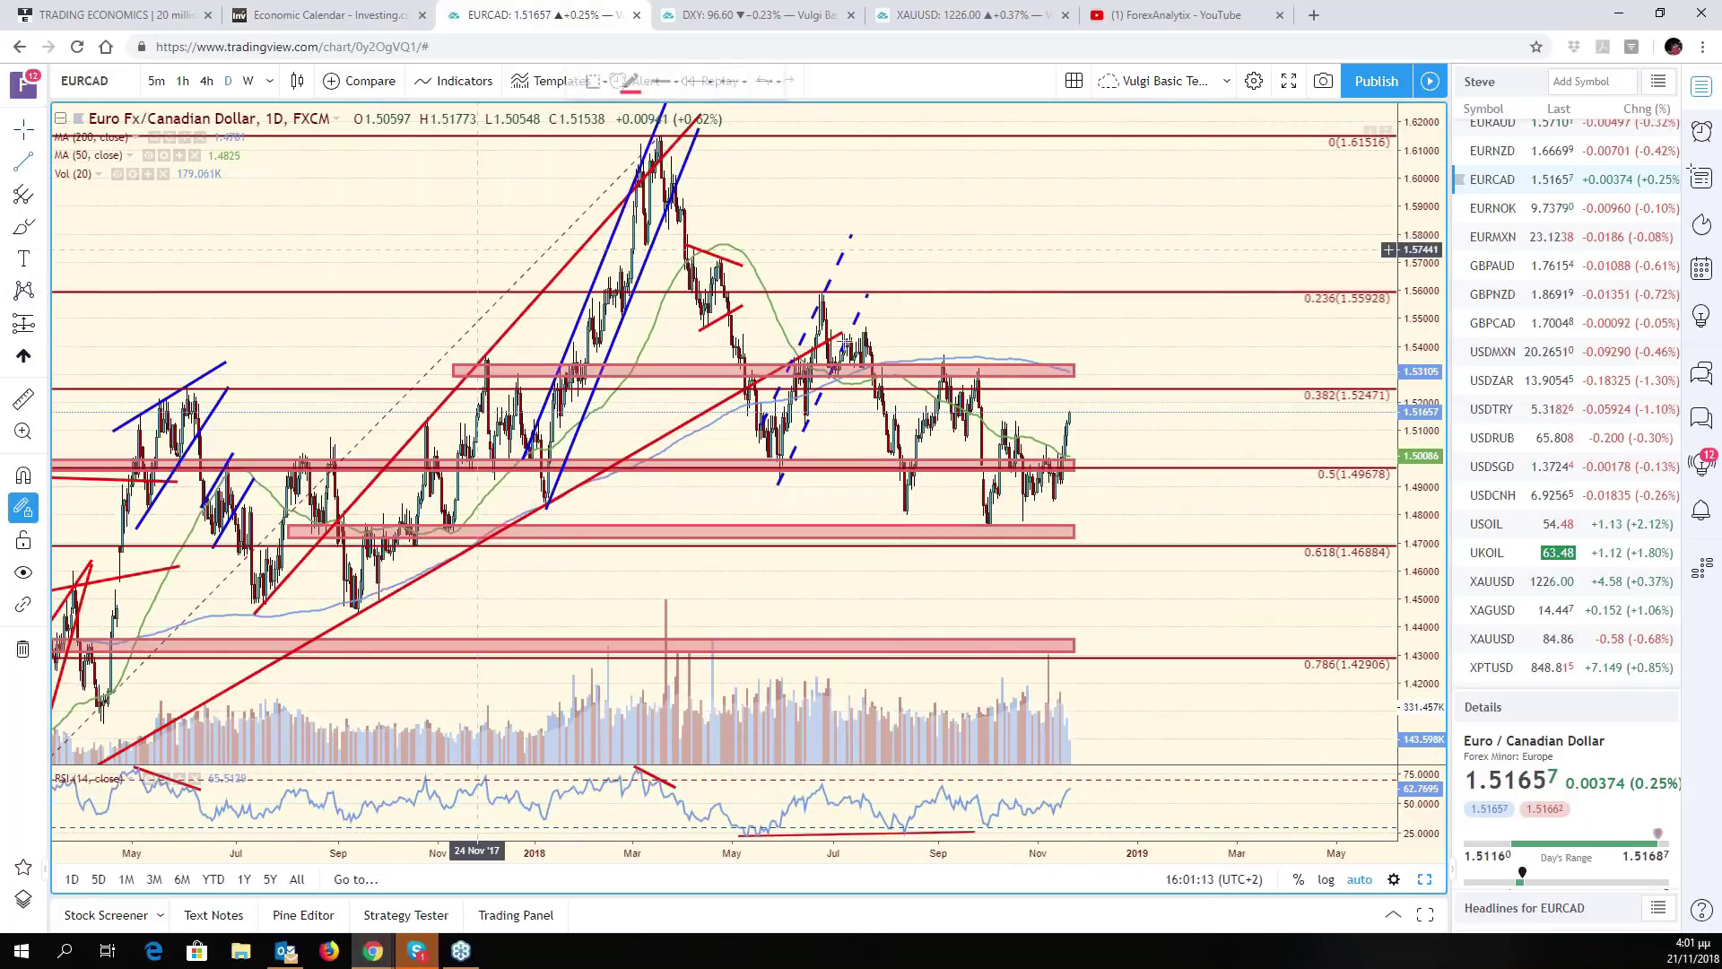
drag(803, 287, 1153, 443)
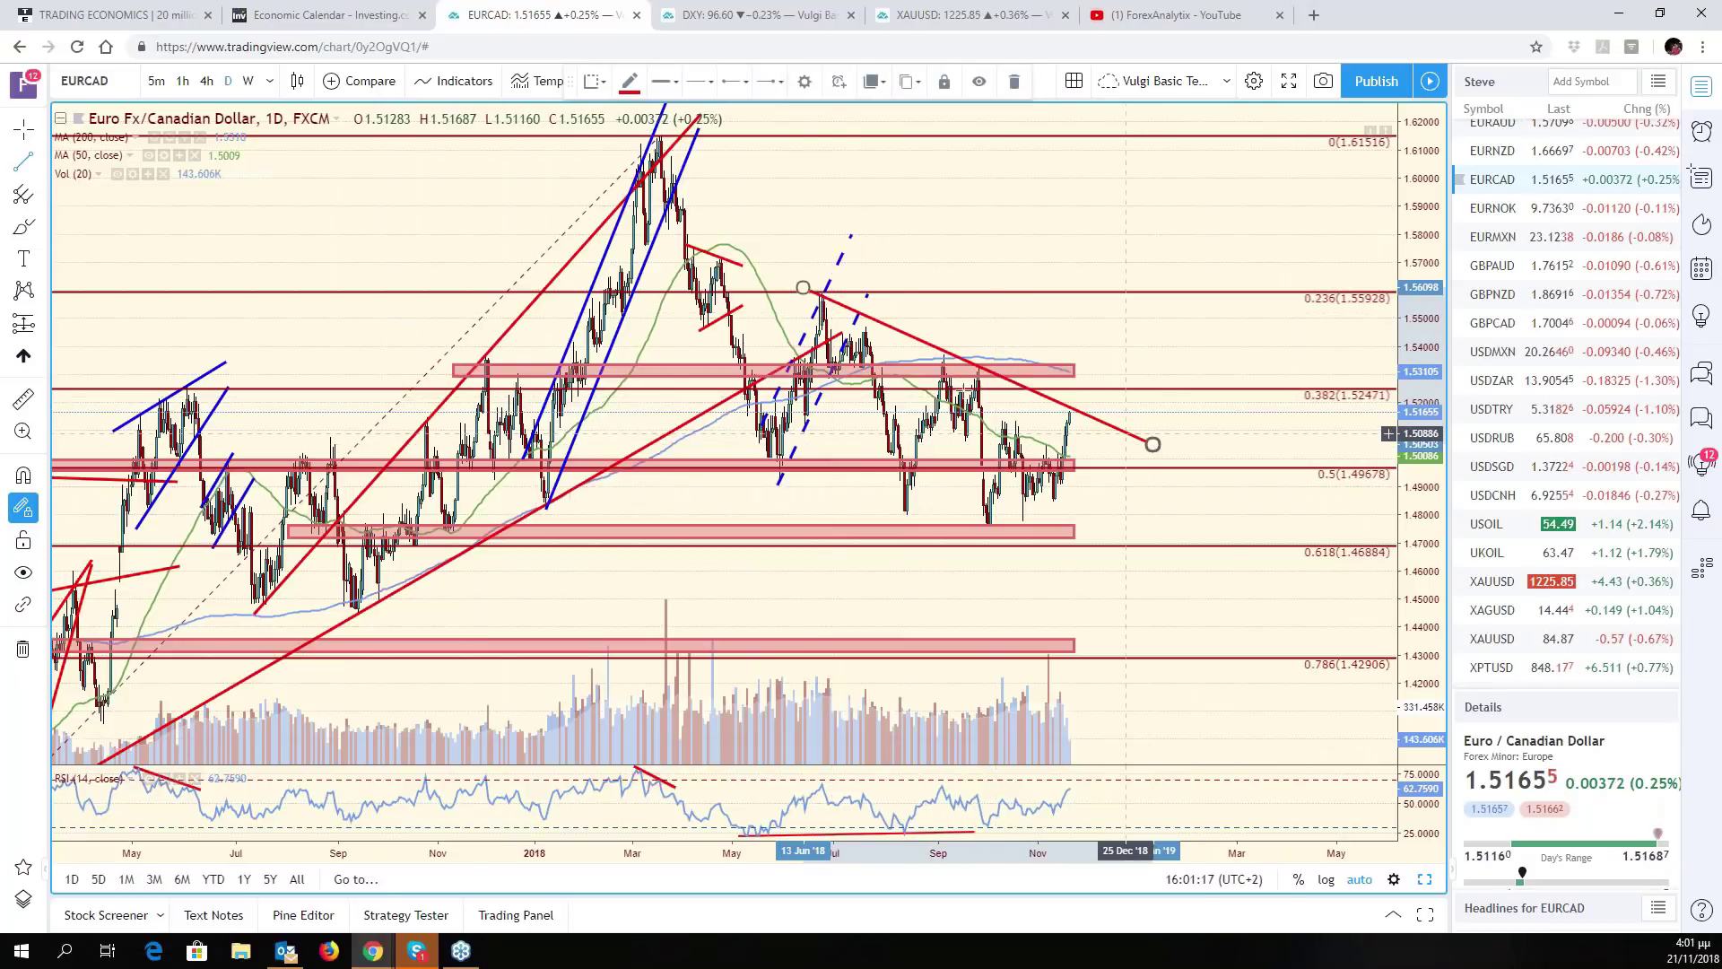
click(23, 162)
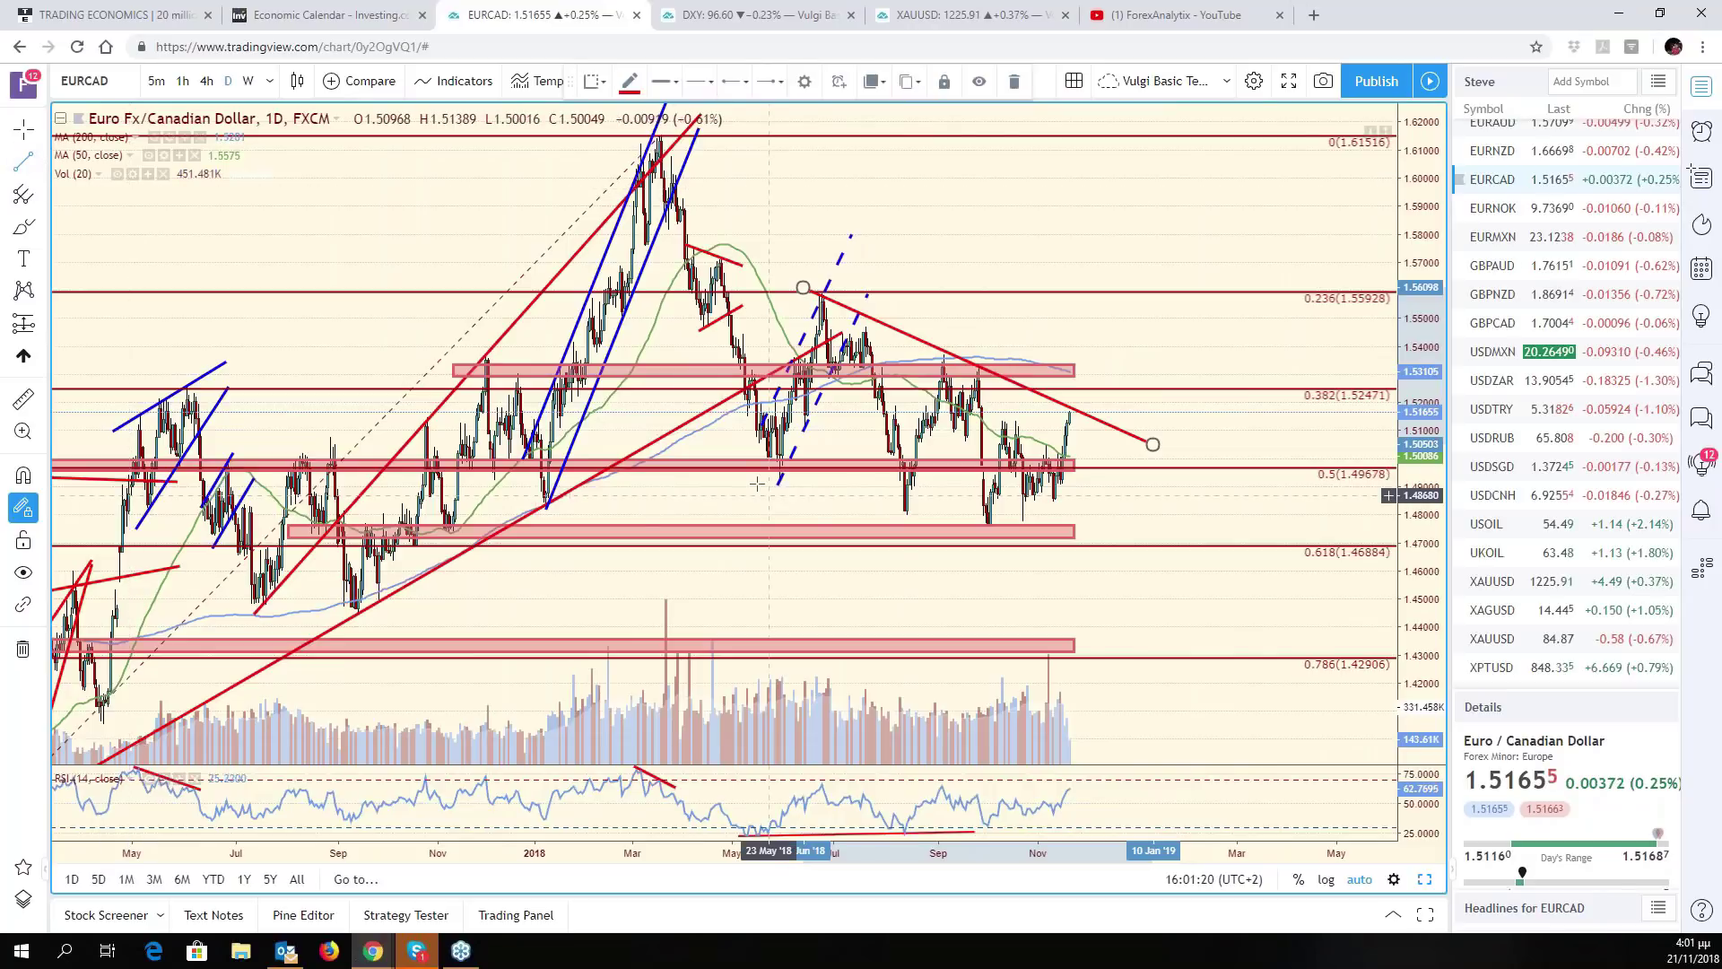
right_click(1127, 431)
click(1192, 584)
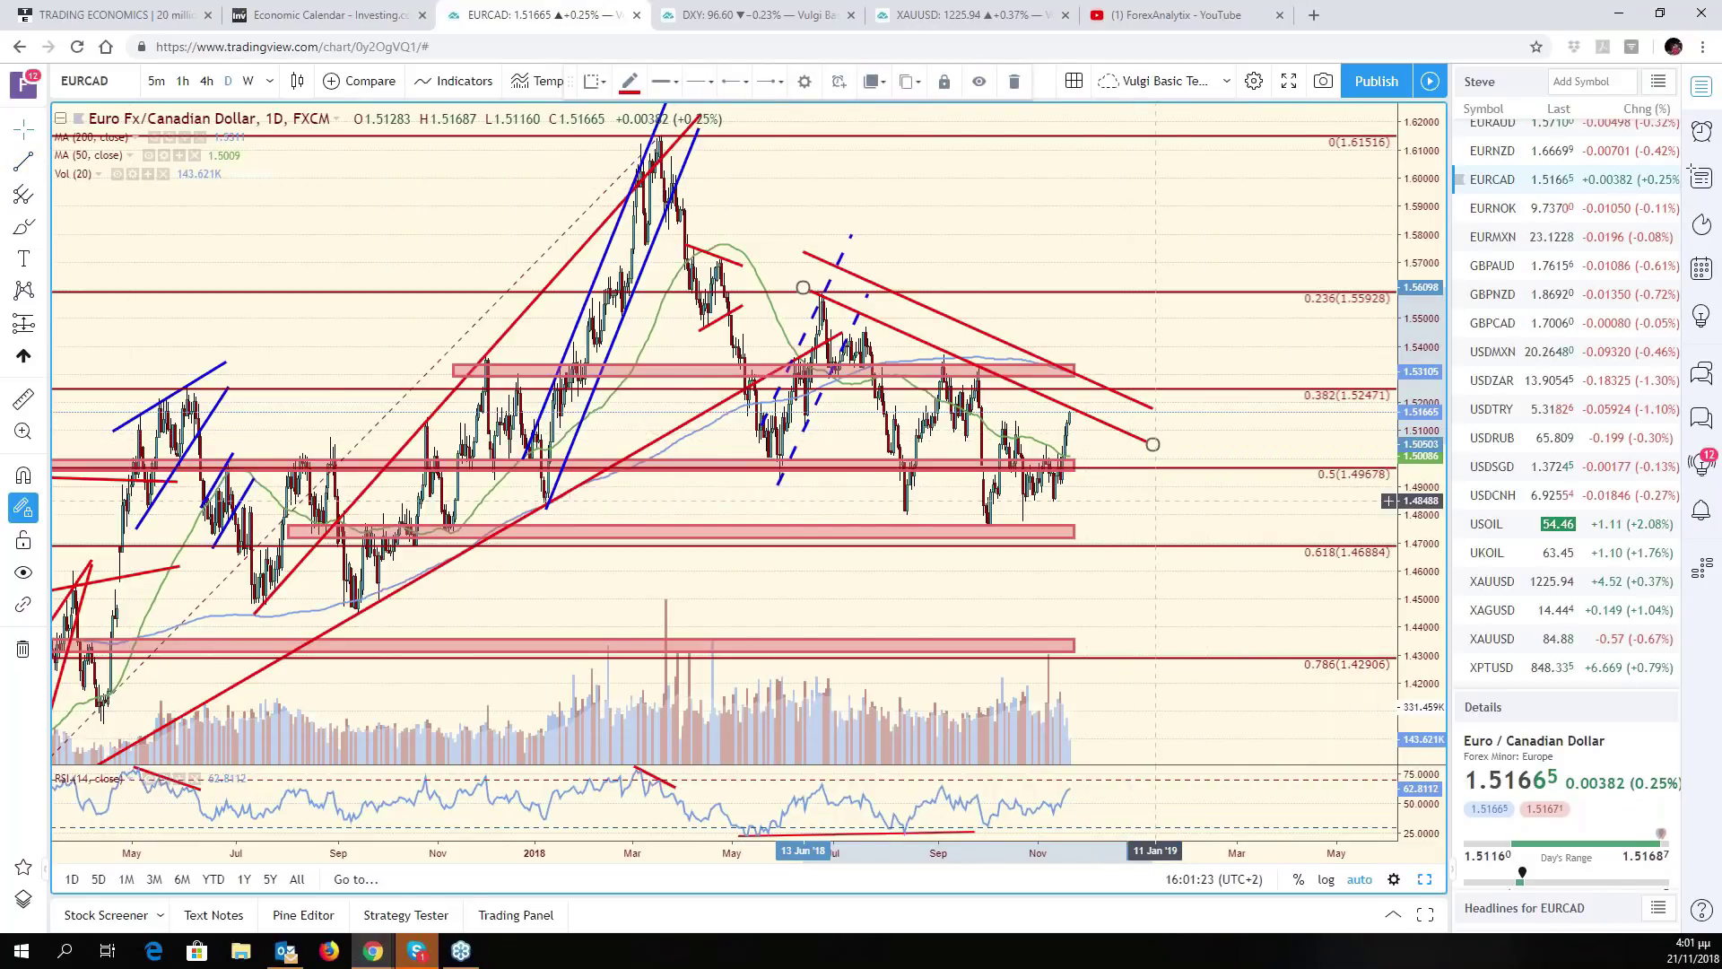
drag(1100, 381, 1091, 435)
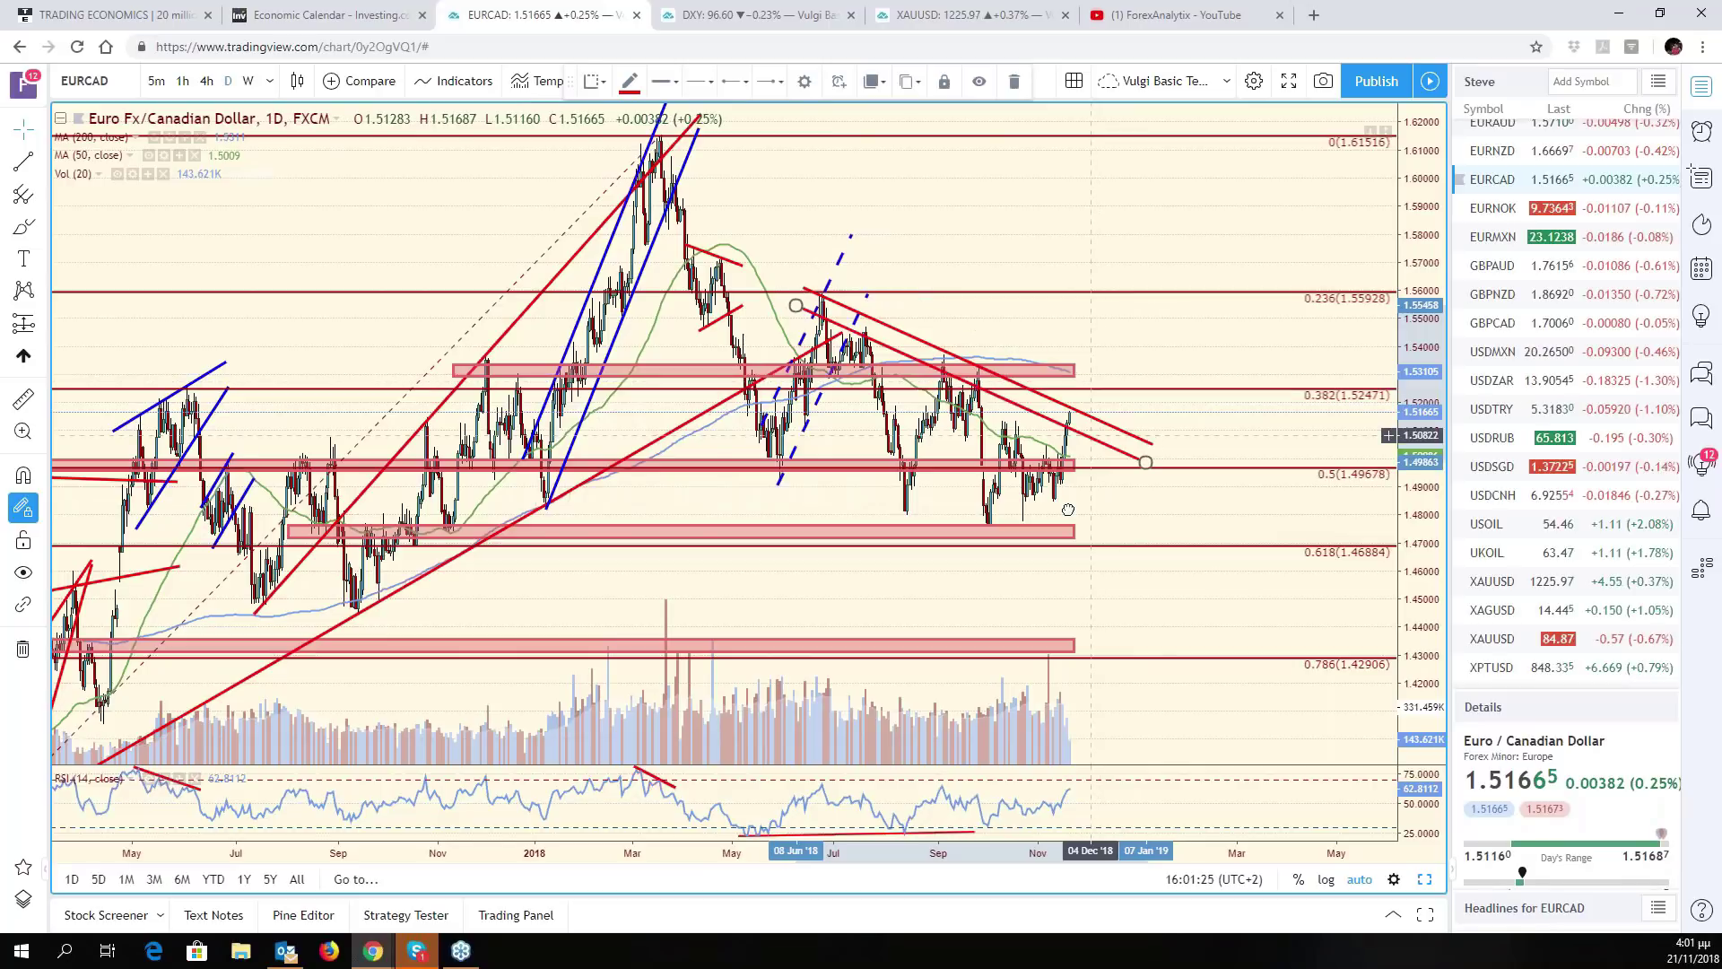
drag(1069, 510, 1160, 557)
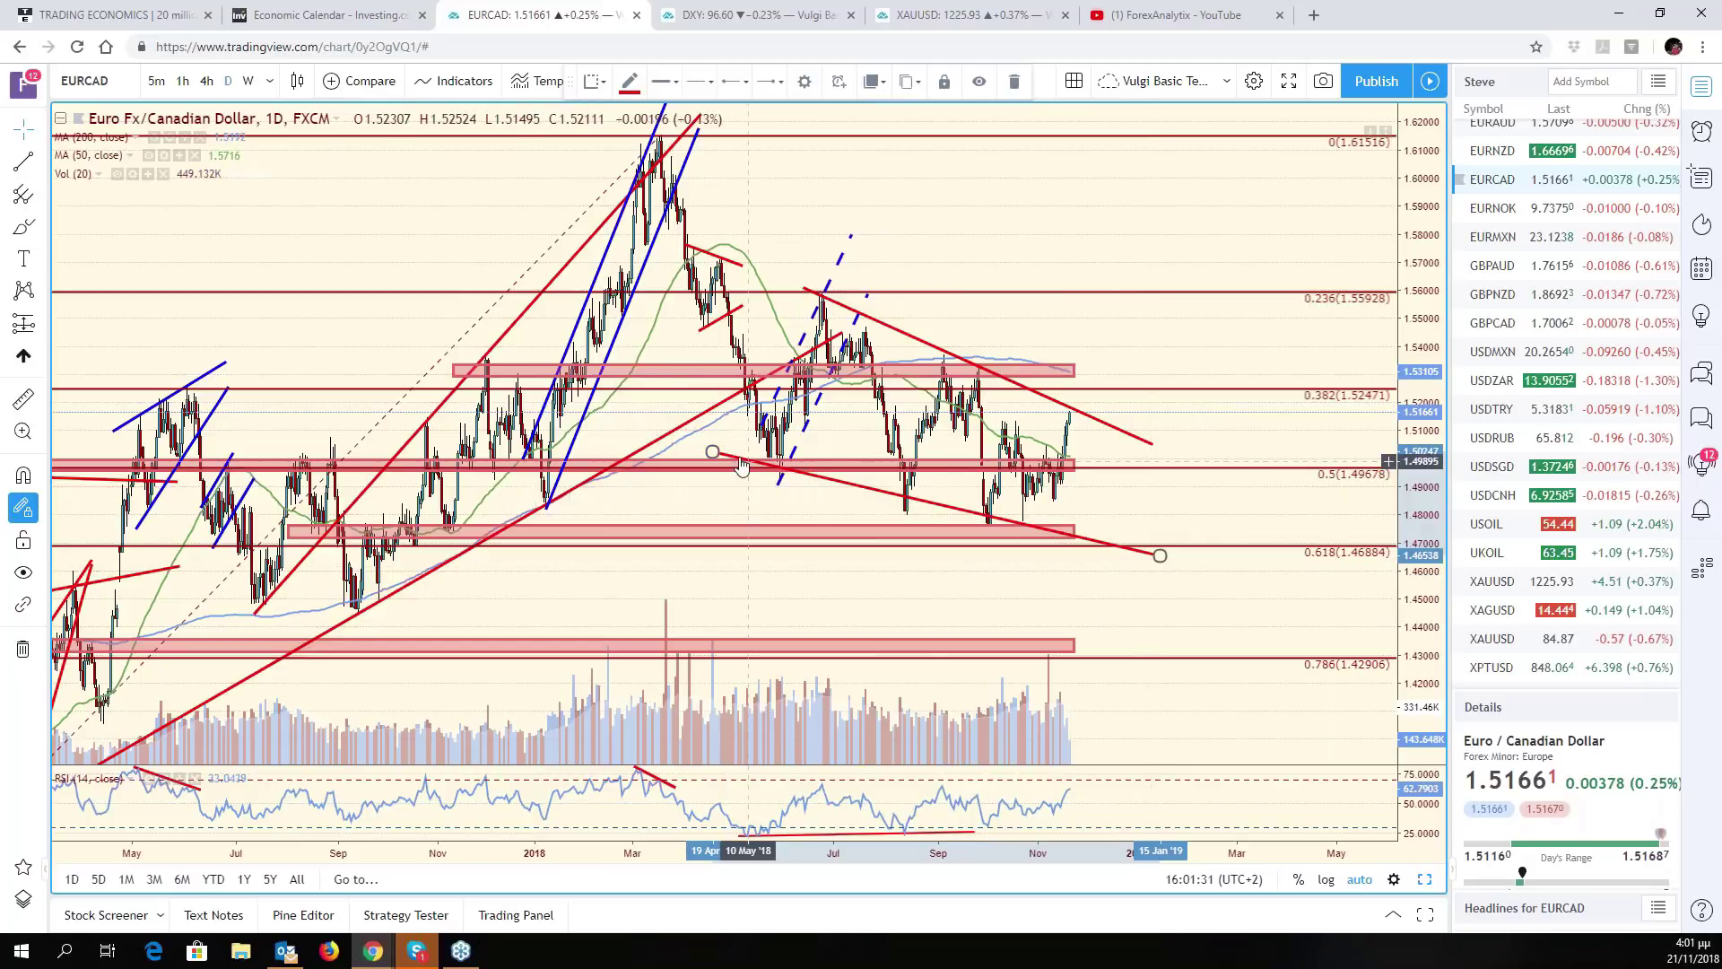
drag(712, 451, 689, 480)
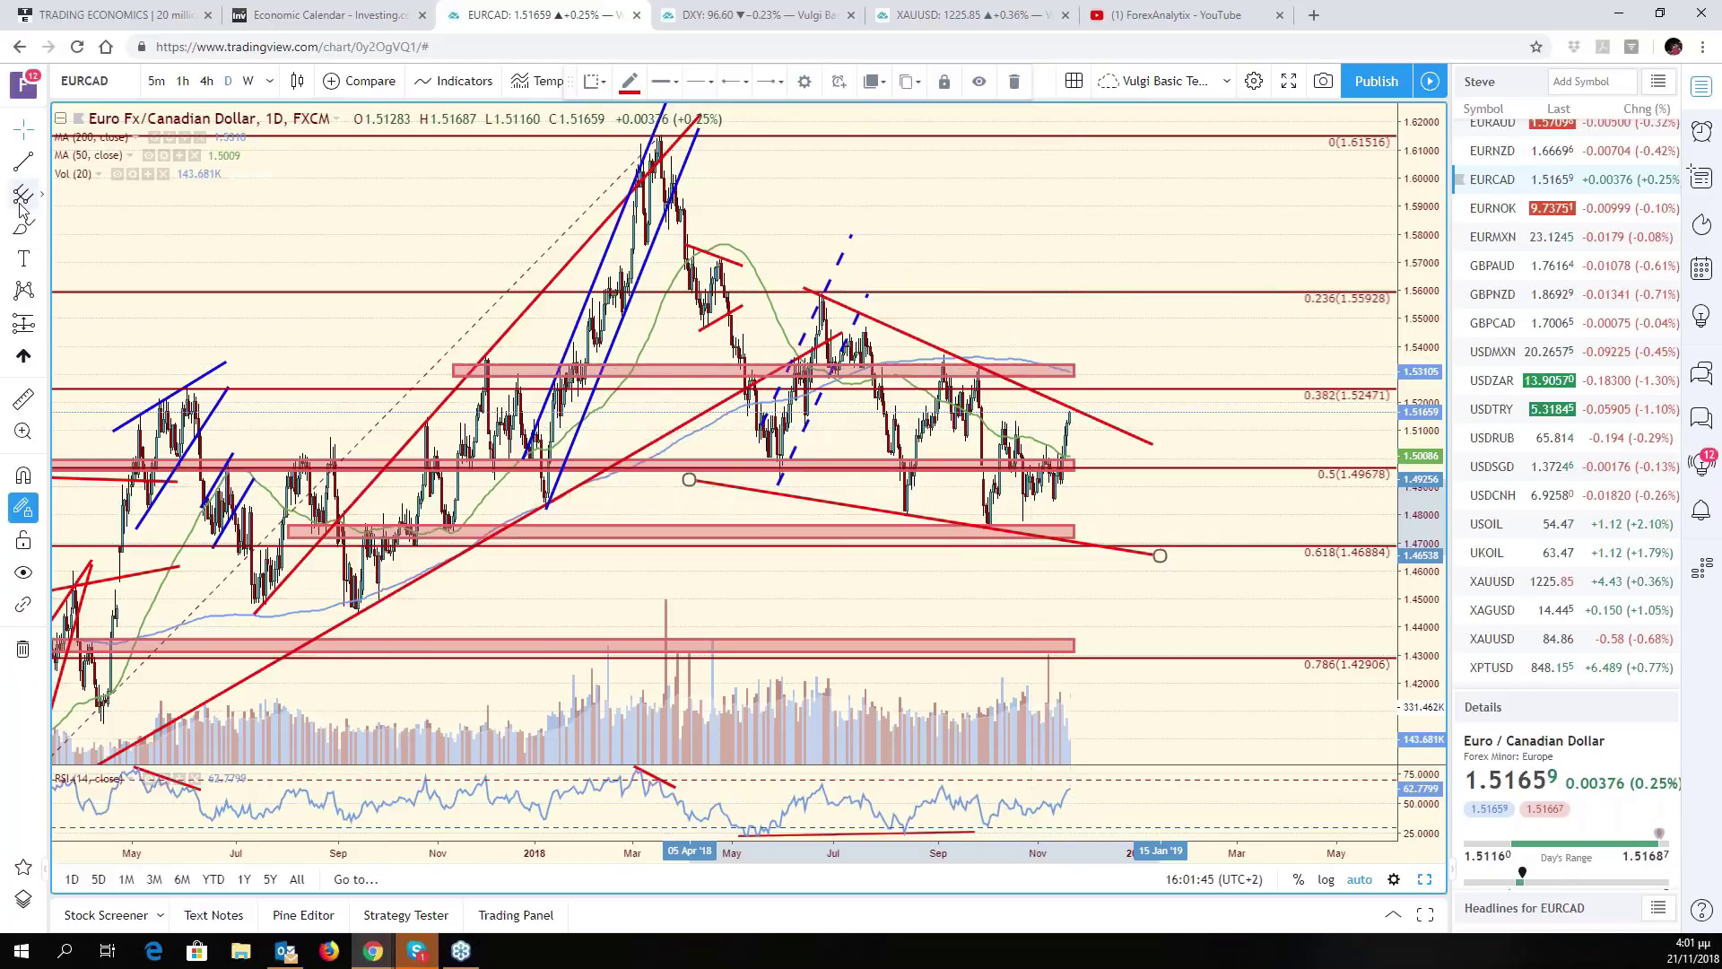
- Draw a red breakout line rising from the 1.534 zone to about 1.593
click(23, 161)
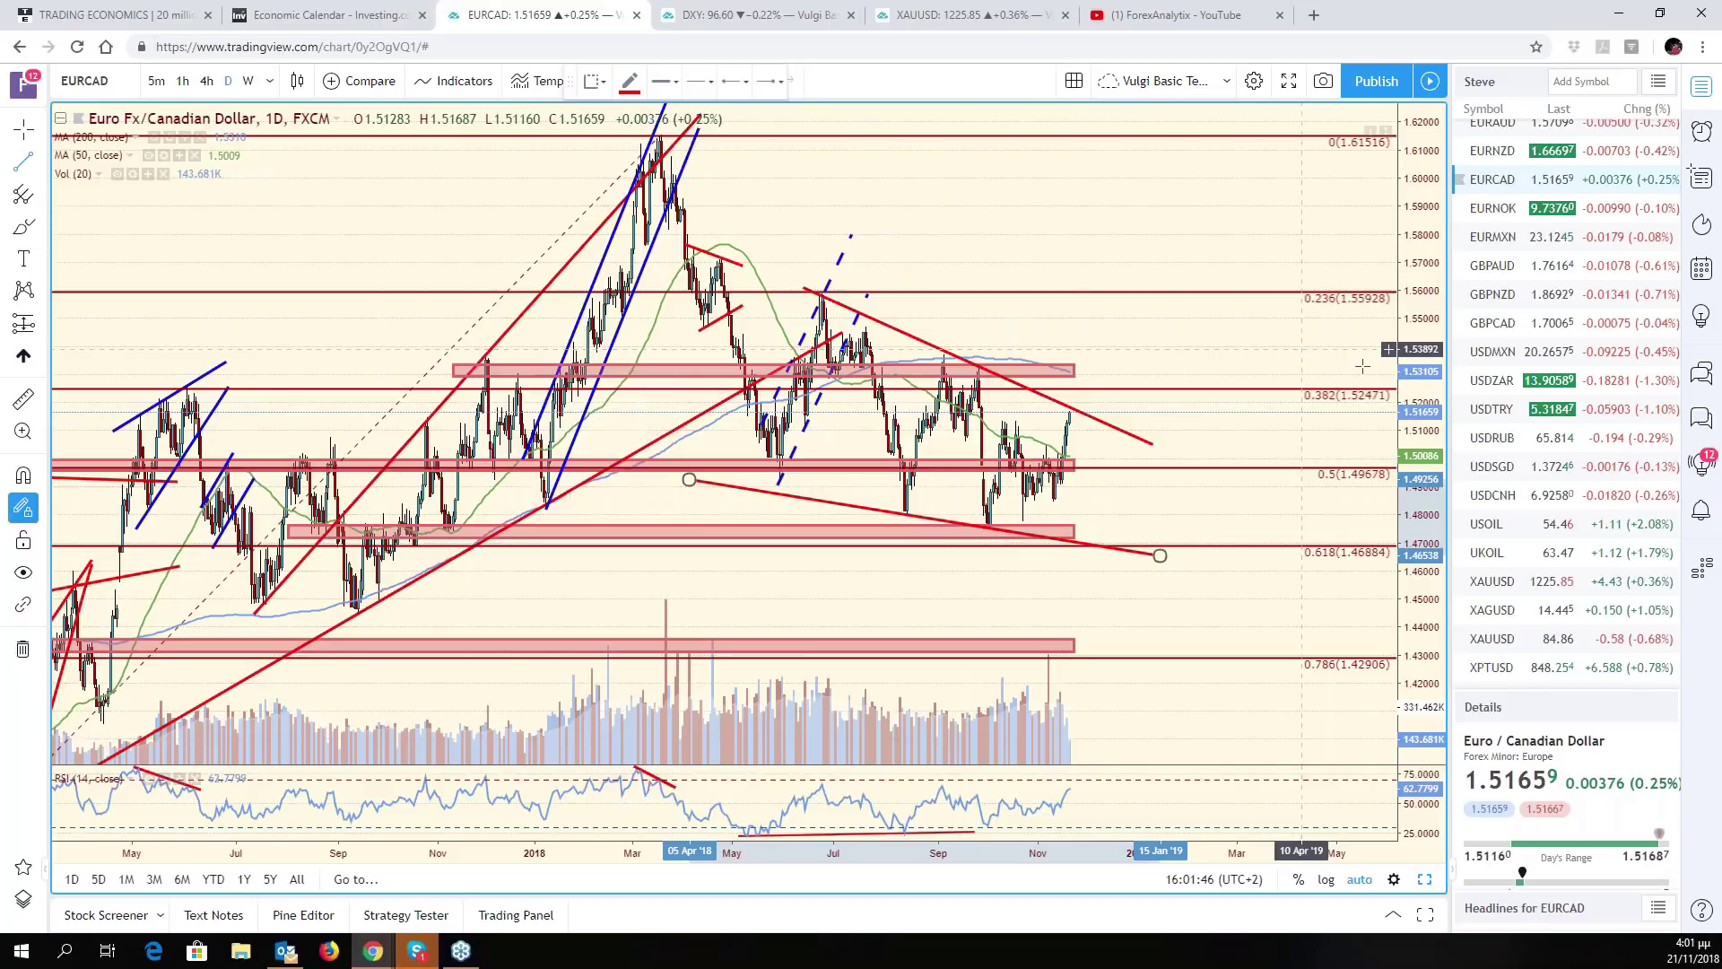
click(1097, 363)
click(1206, 197)
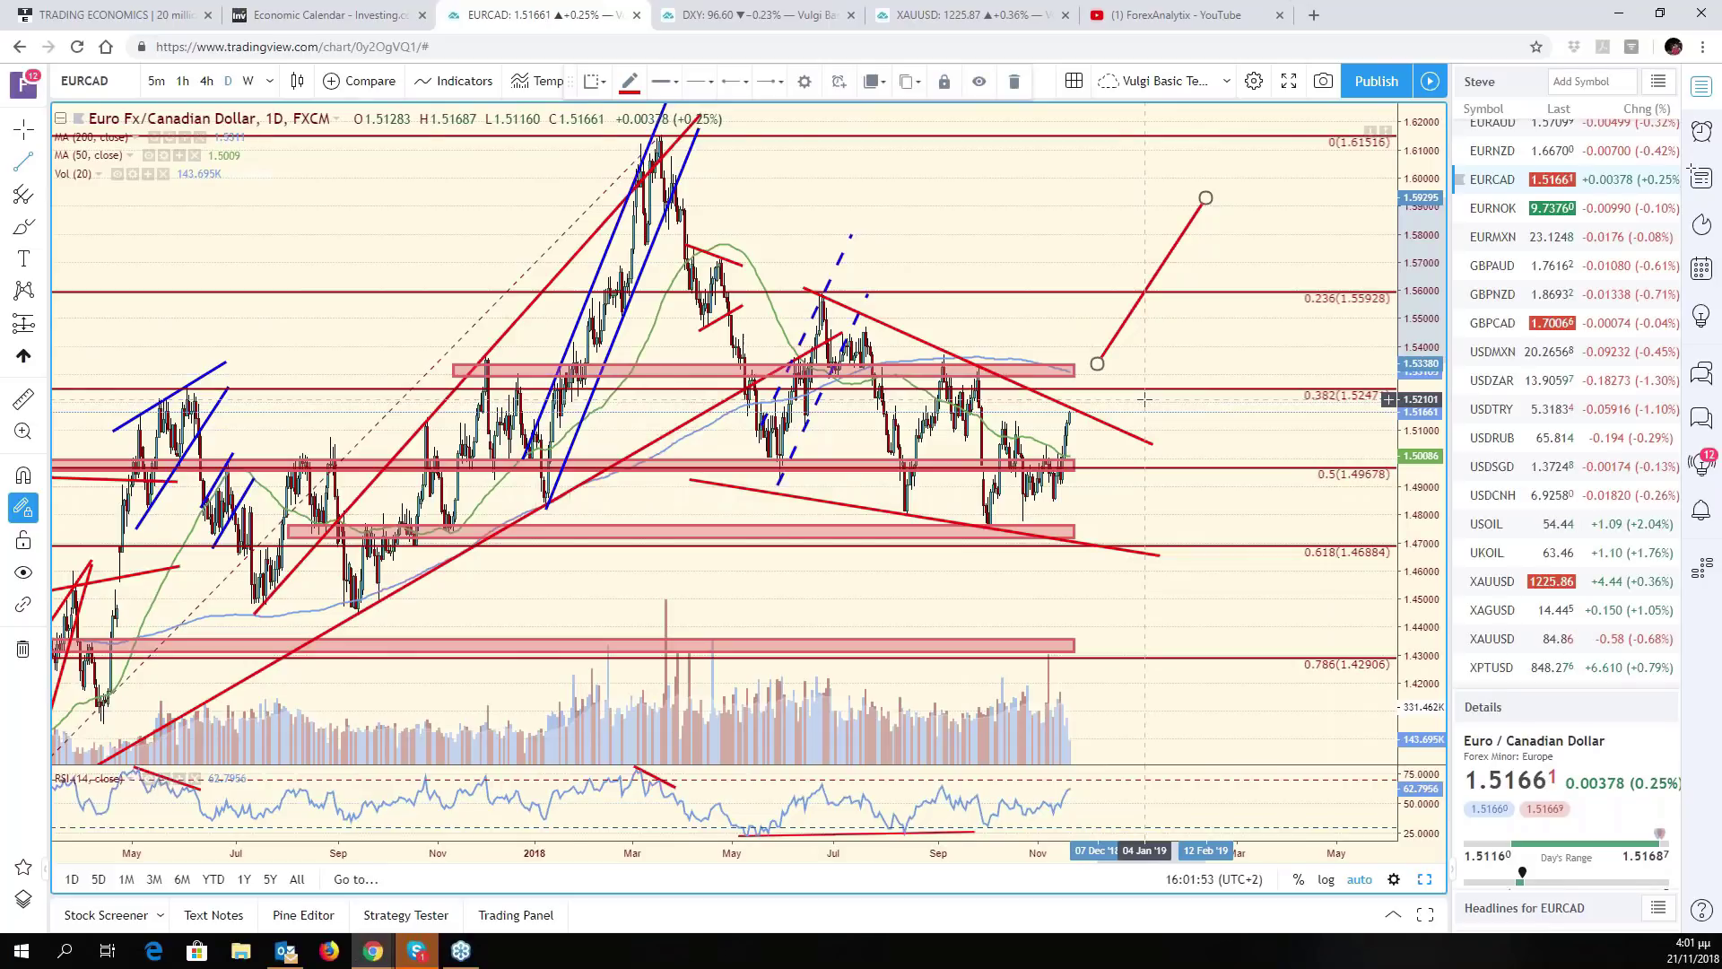
click(1075, 468)
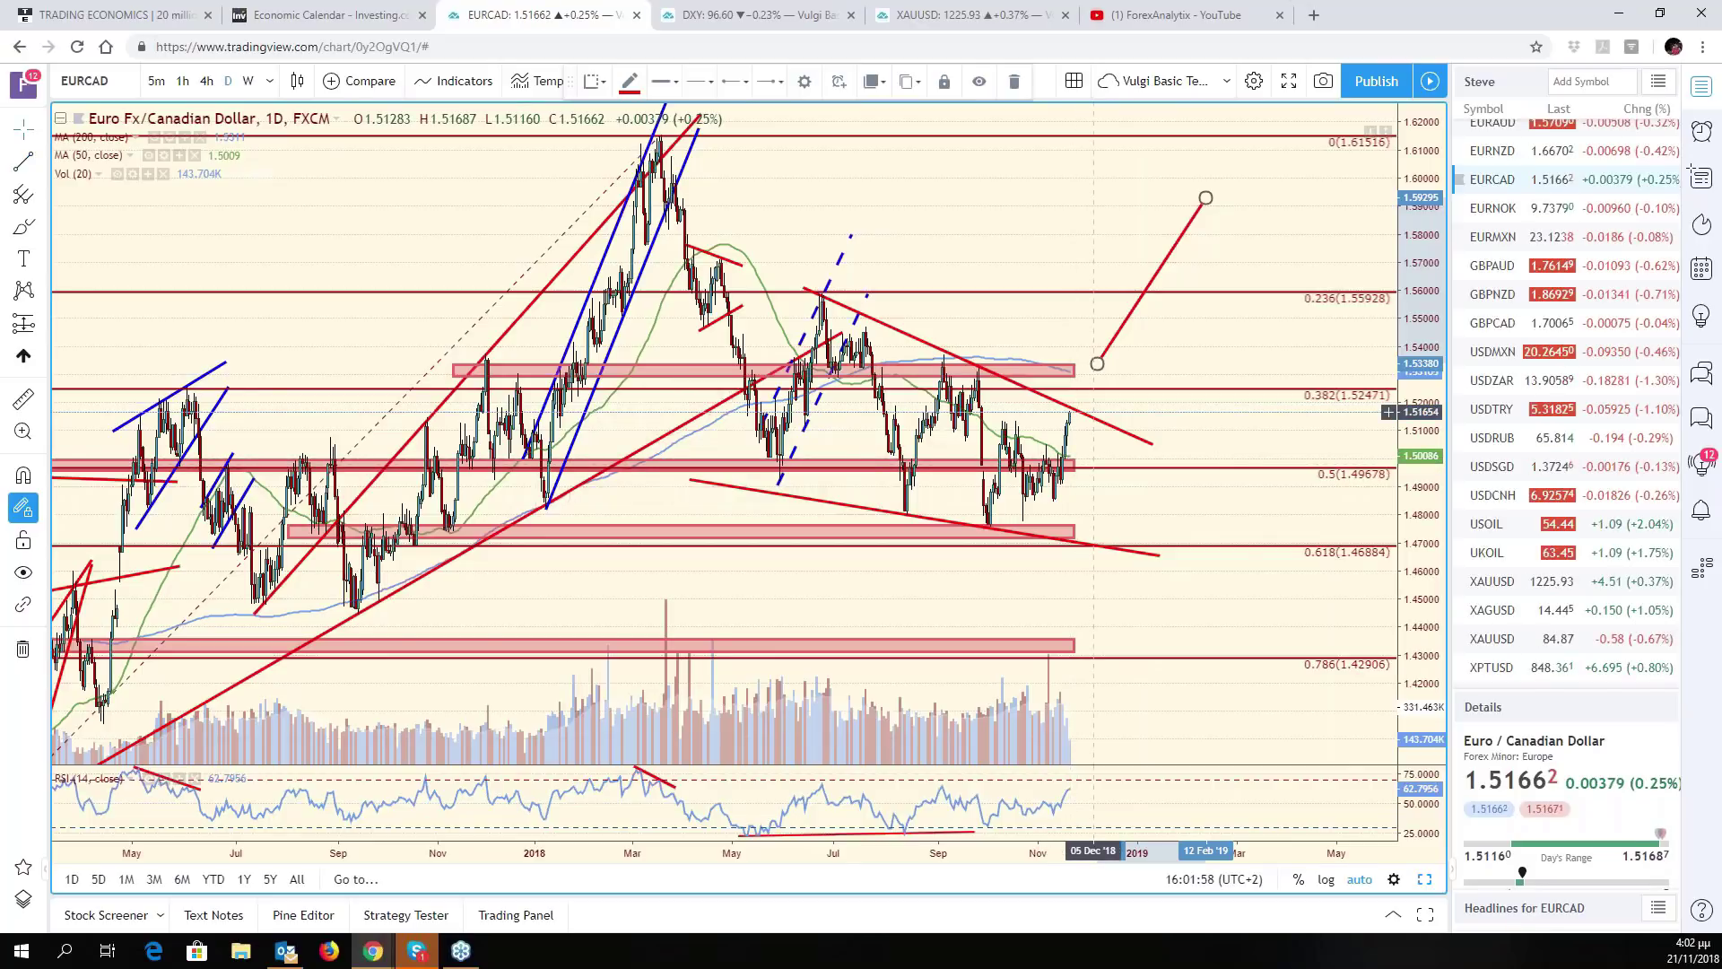
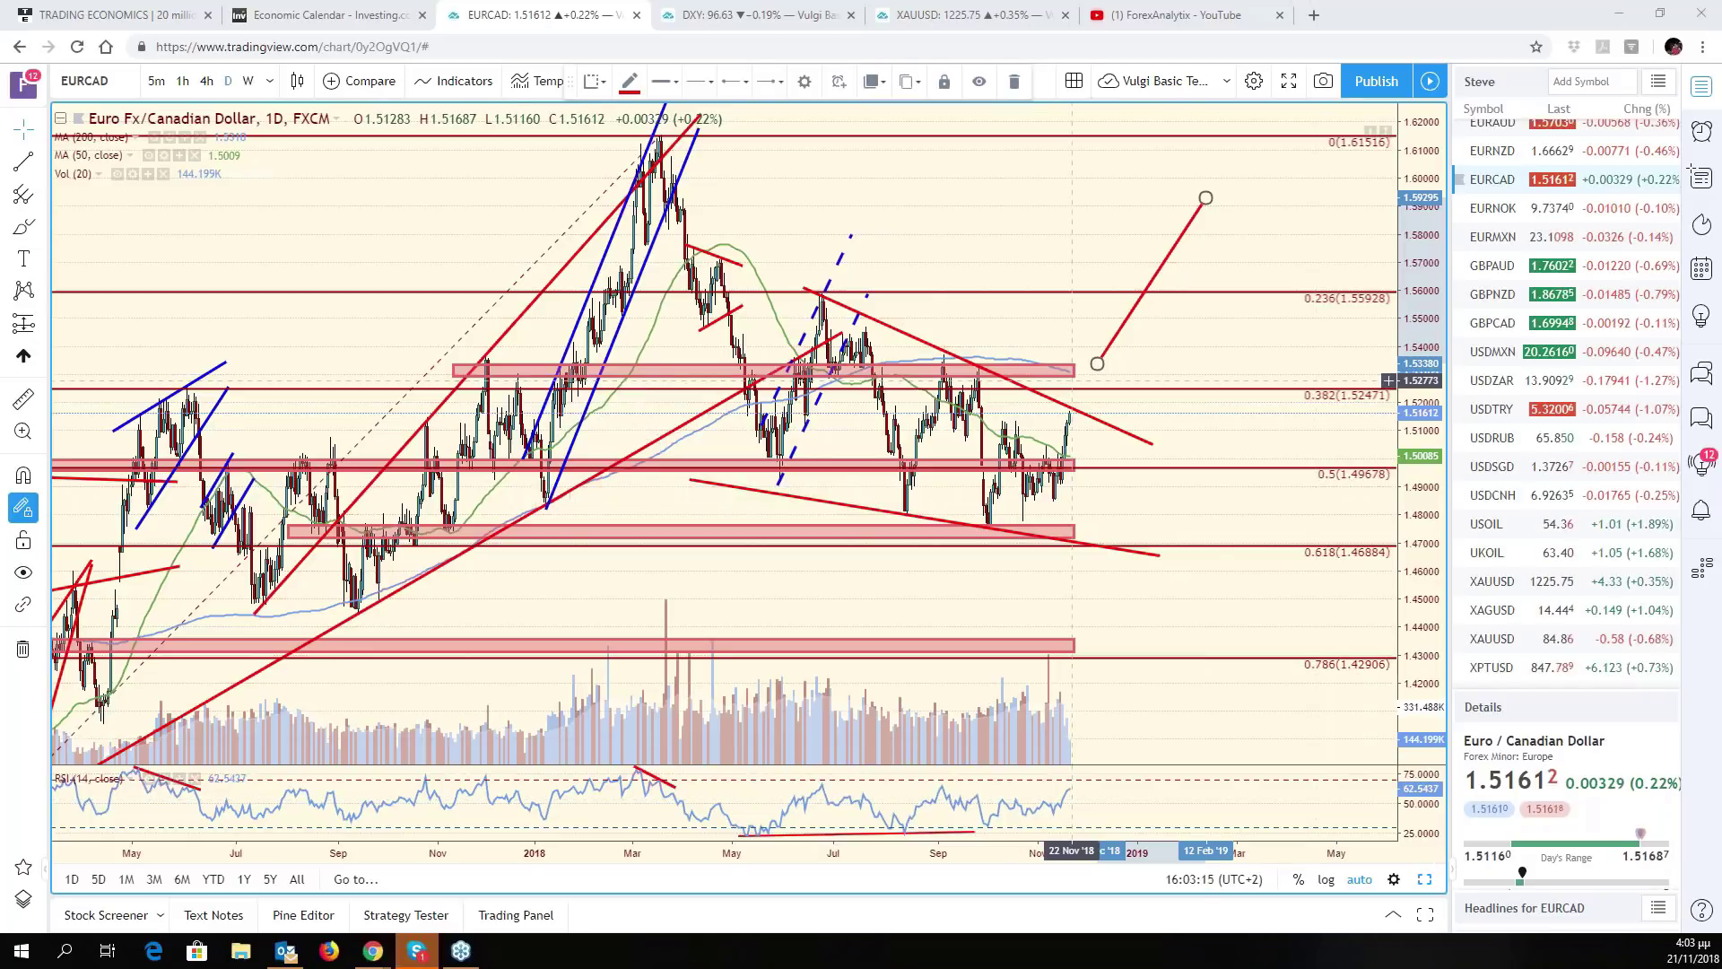
- Extend the four red zones near 1.53, 1.50, 1.47 and 1.43 rightward past the latest candles
drag(1079, 380, 1188, 380)
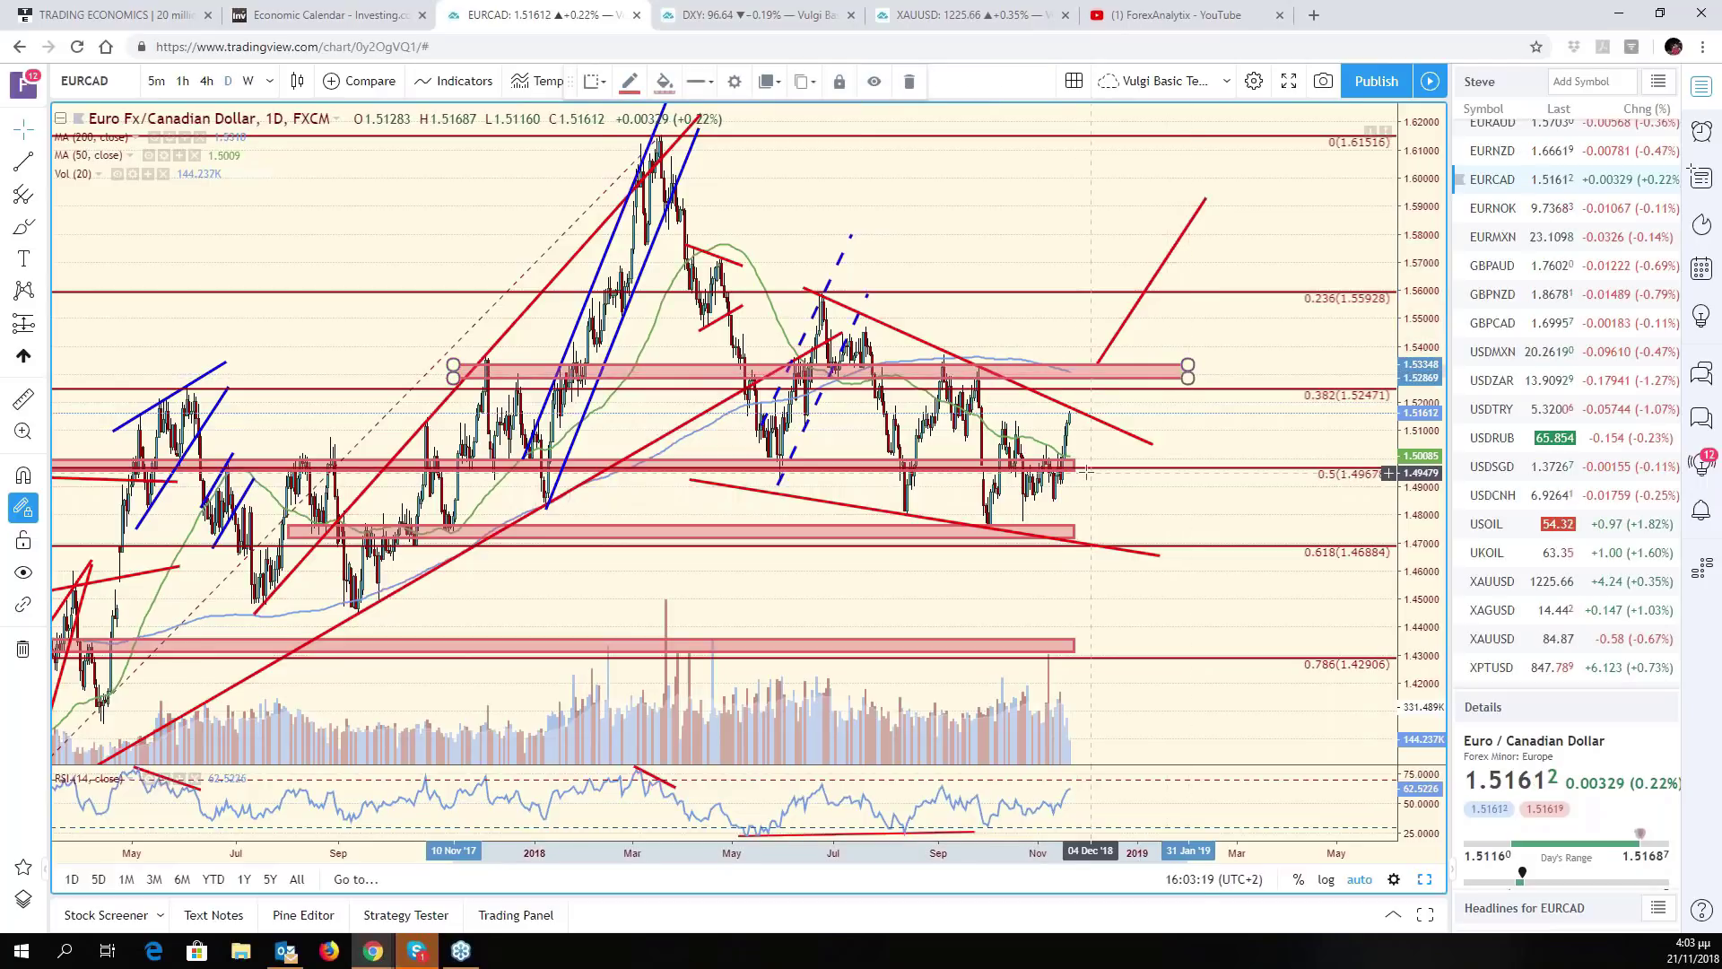
drag(1075, 473, 1188, 471)
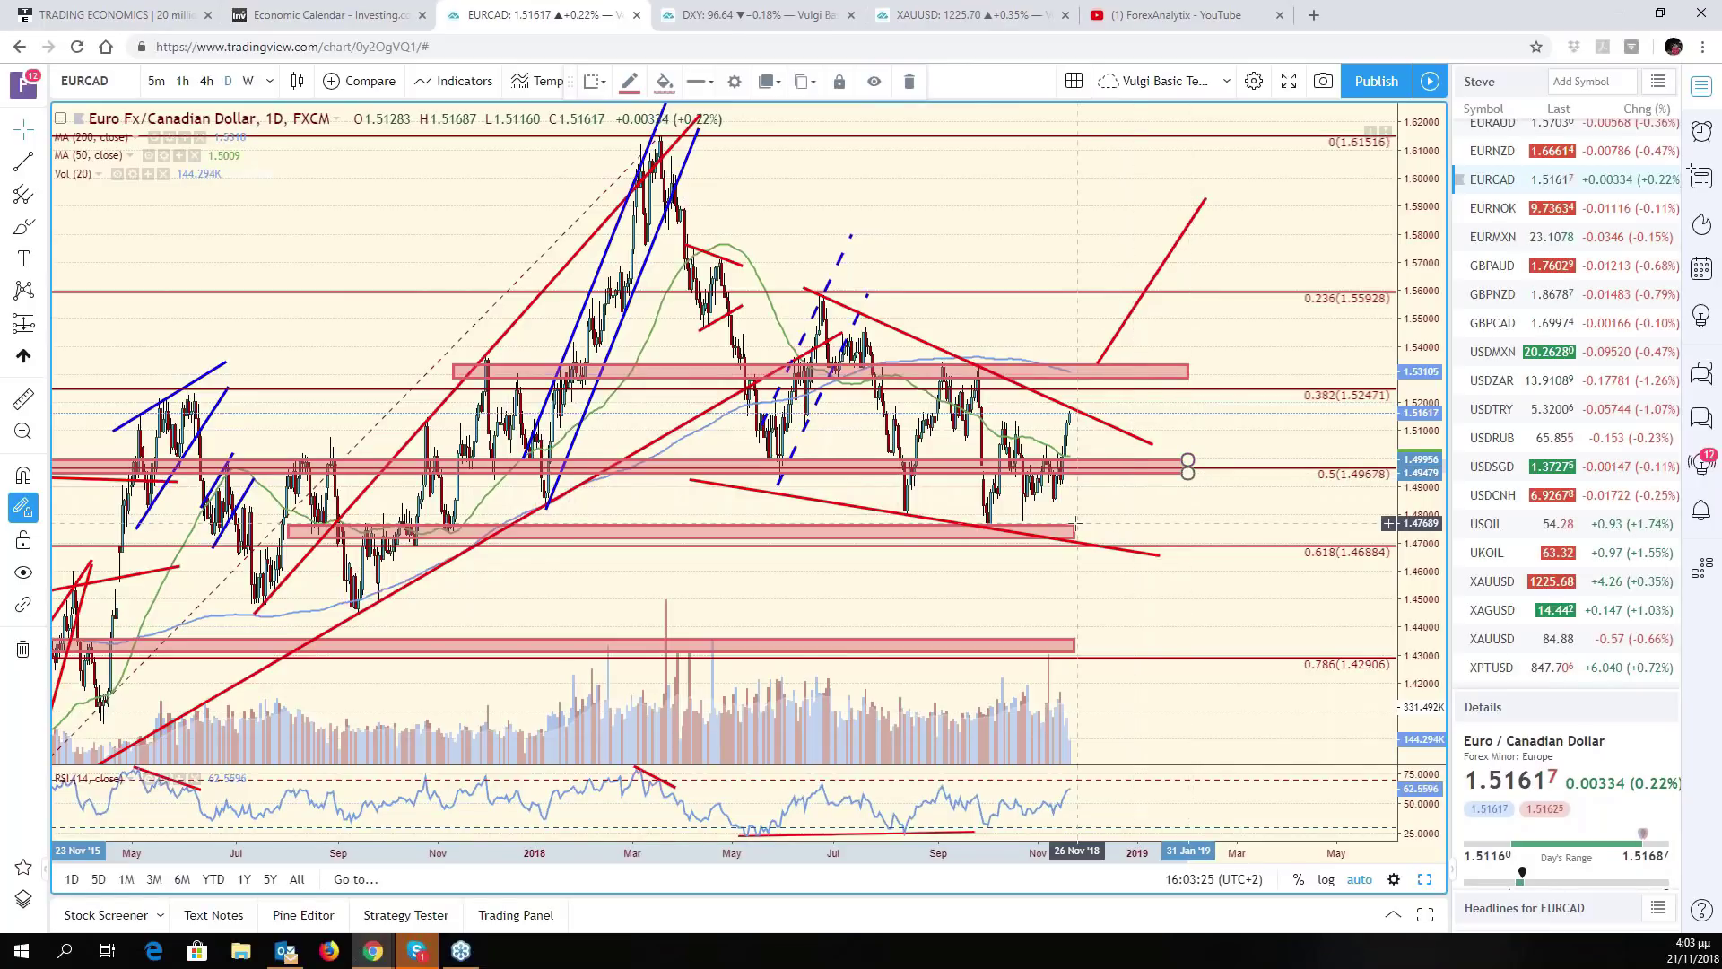
drag(1076, 522, 1188, 525)
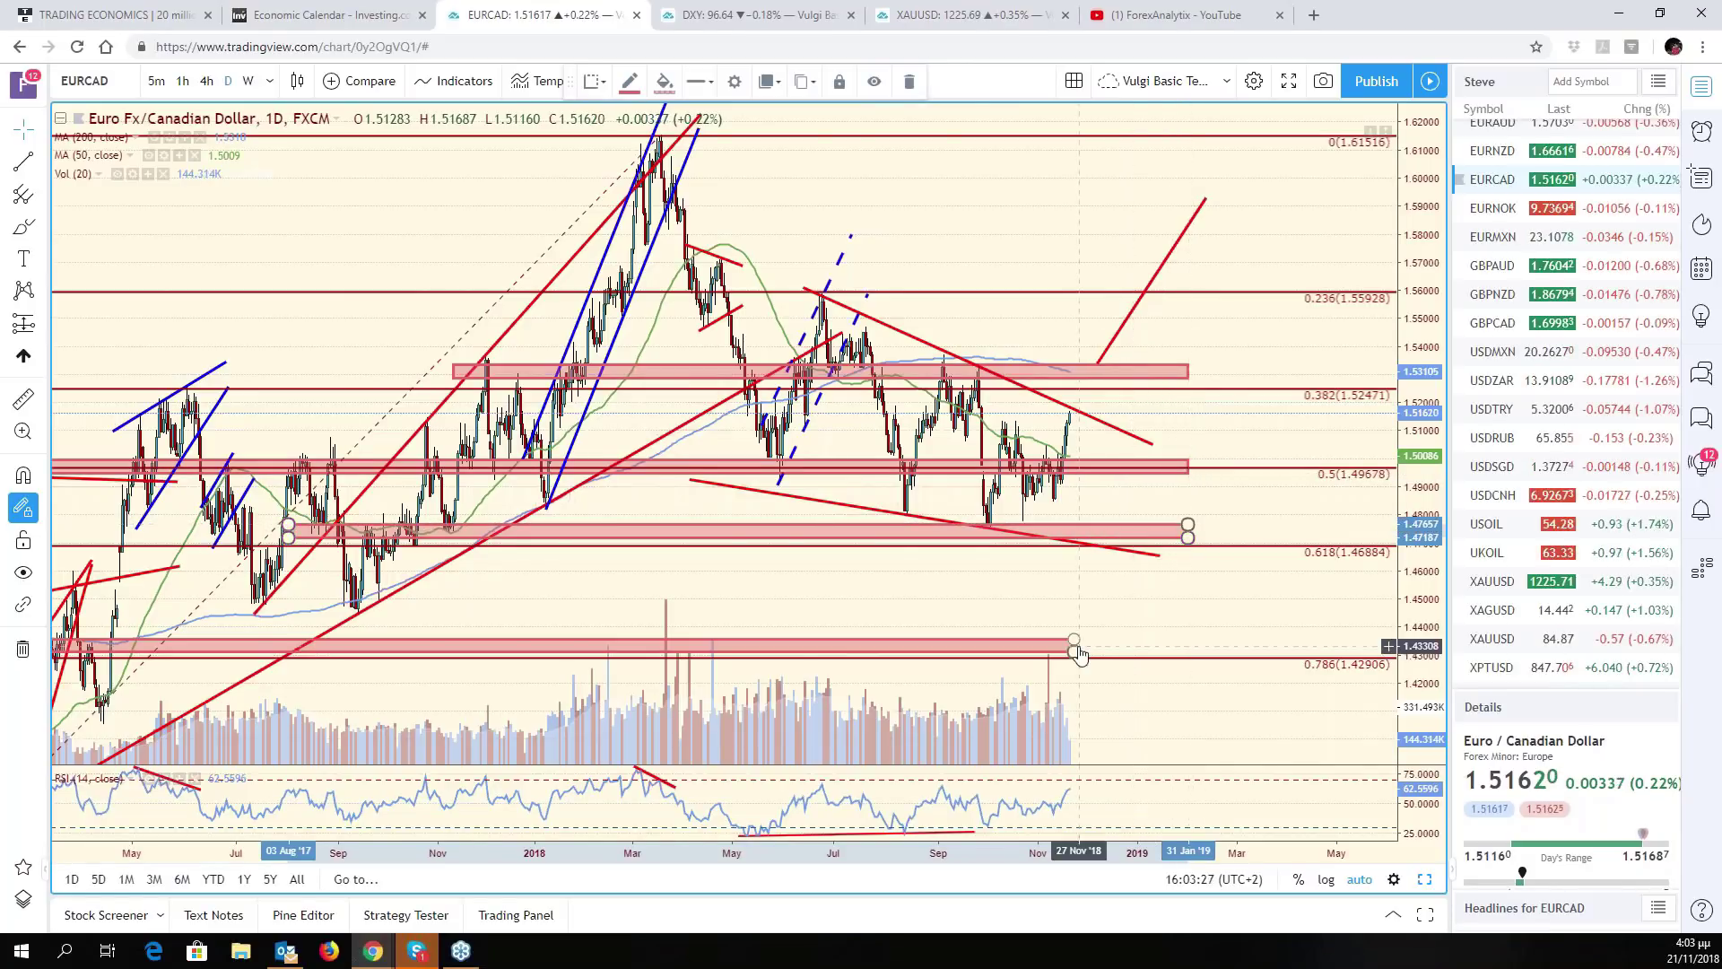
drag(1076, 651, 1188, 638)
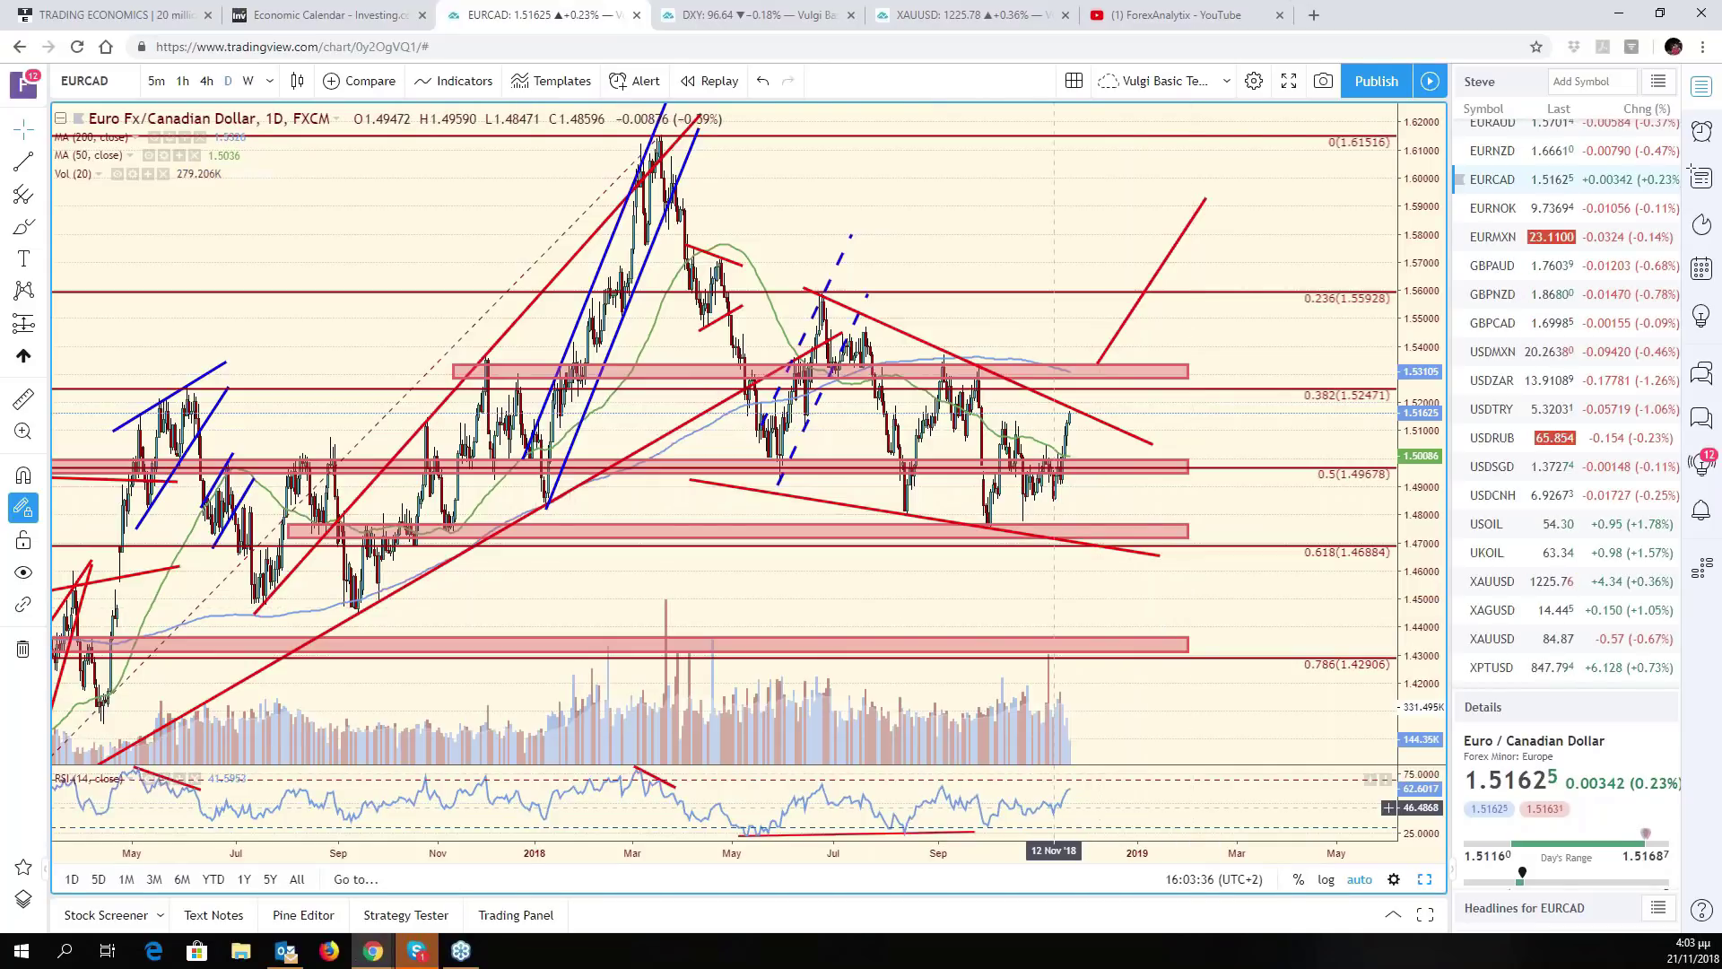
- Lengthen the RSI support trend line to the right and pan the chart back toward 2017
drag(973, 833, 1143, 819)
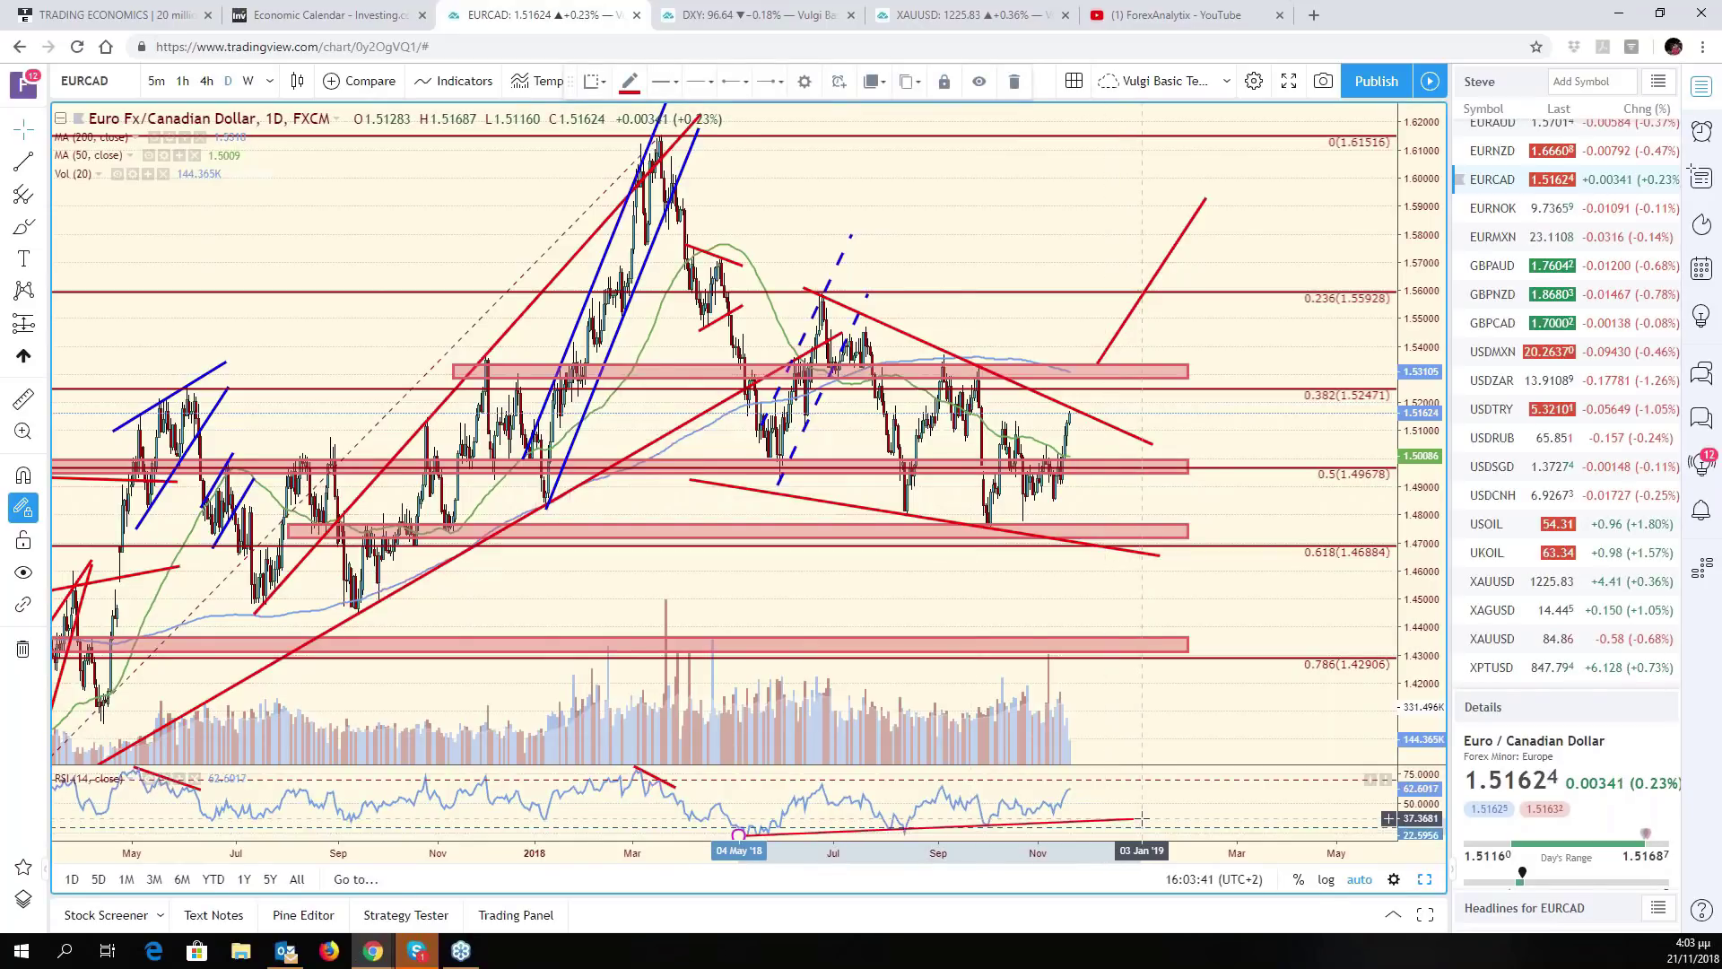
drag(1158, 718, 1389, 715)
click(1498, 67)
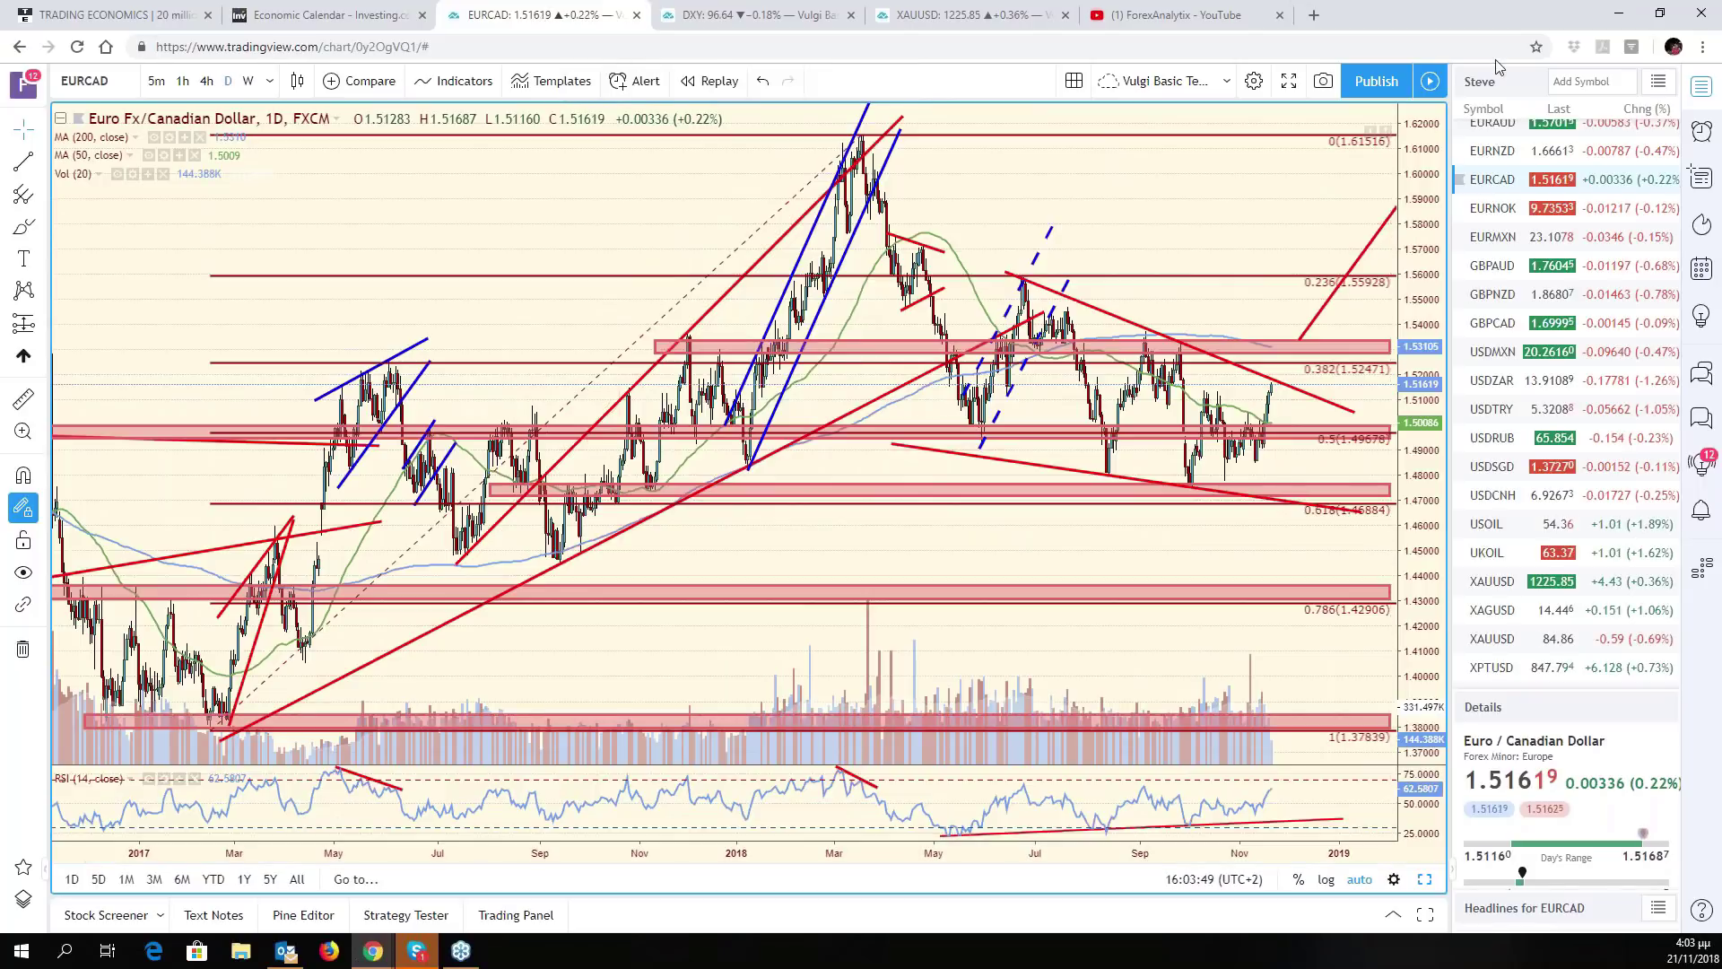